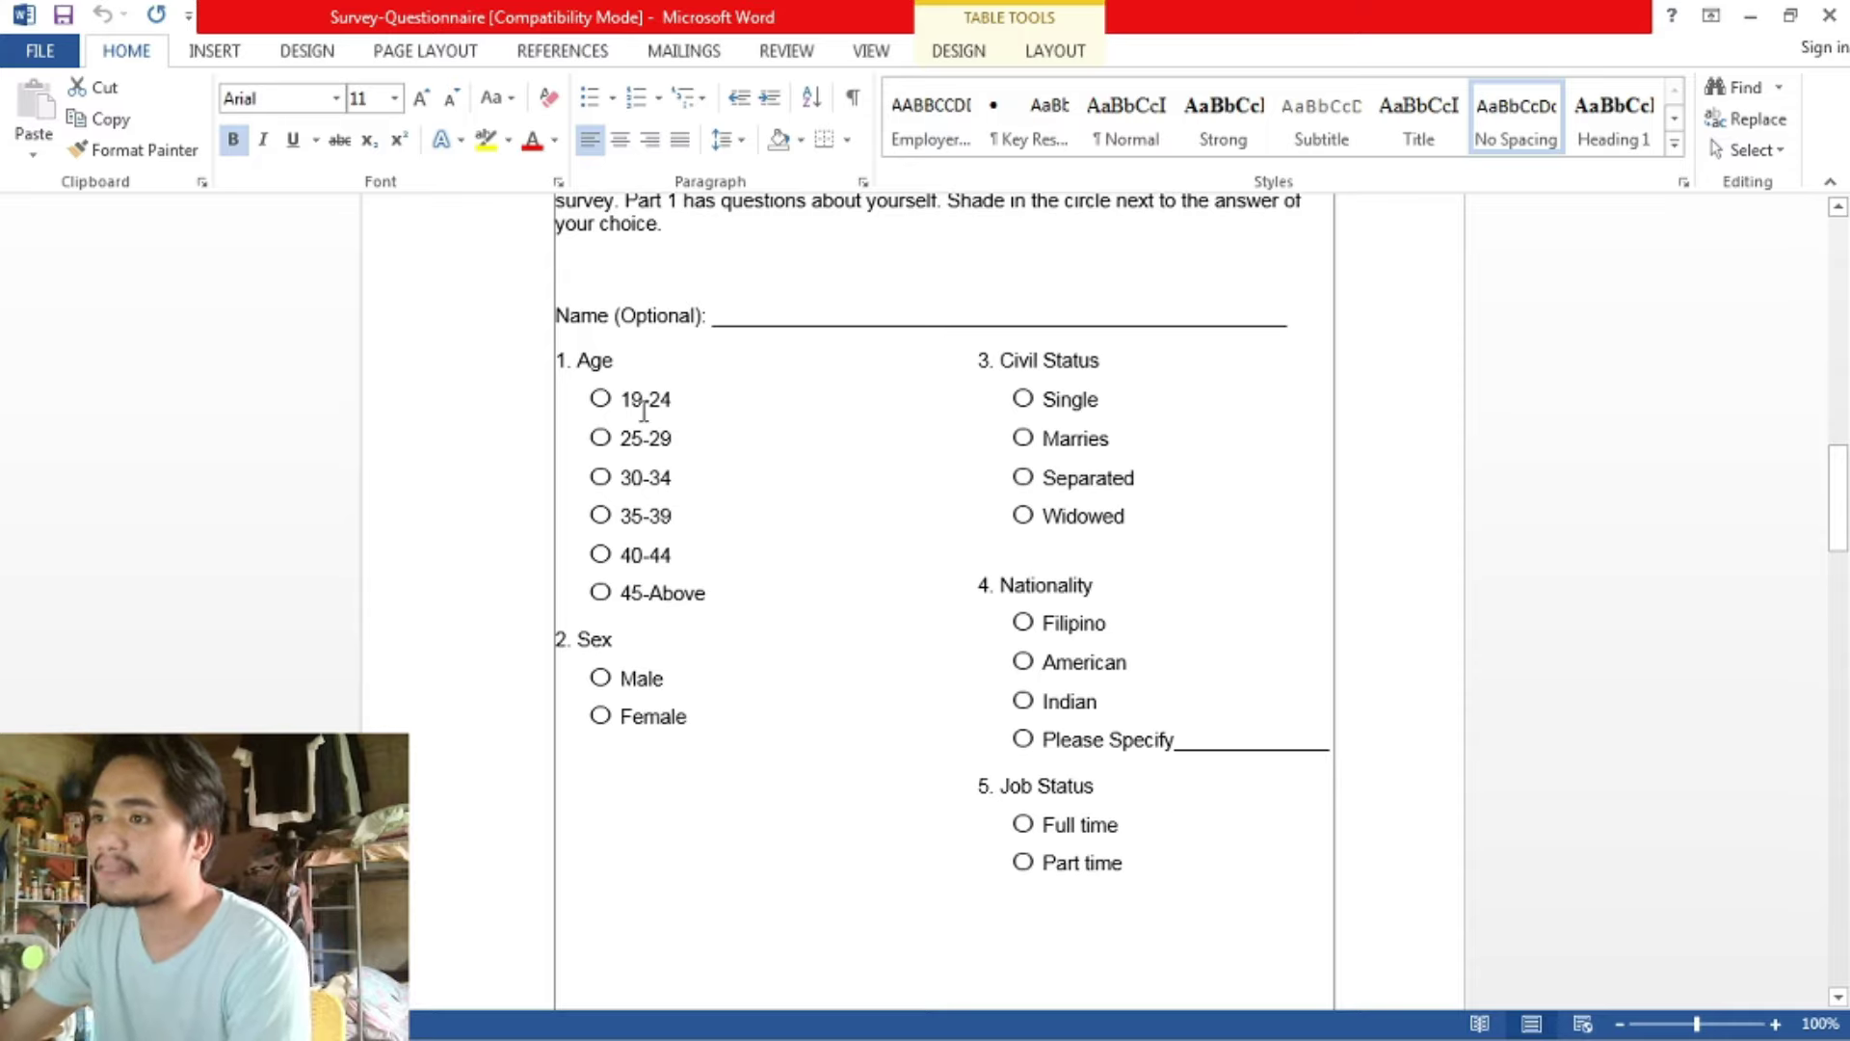
- Highlight the Age, Sex, Civil Status, Nationality and Job Status profile questions in Word
drag(581, 364, 632, 363)
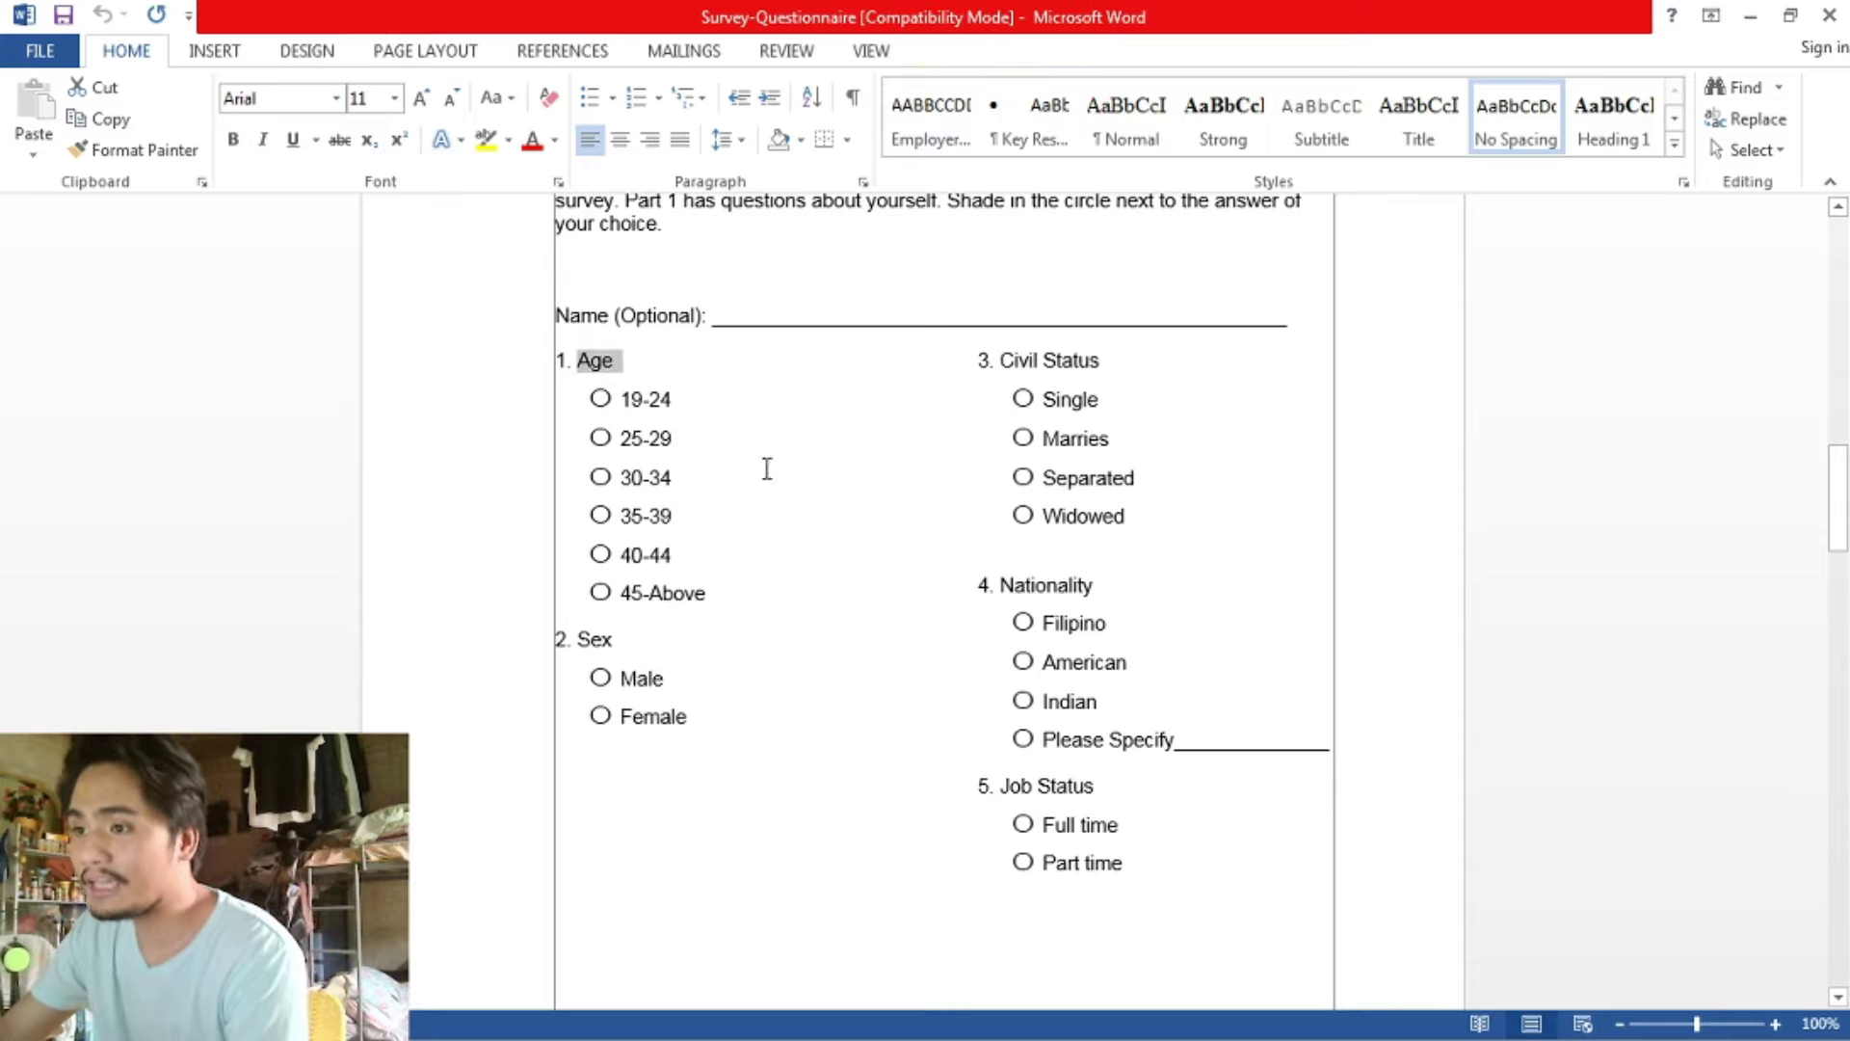
drag(581, 640, 633, 645)
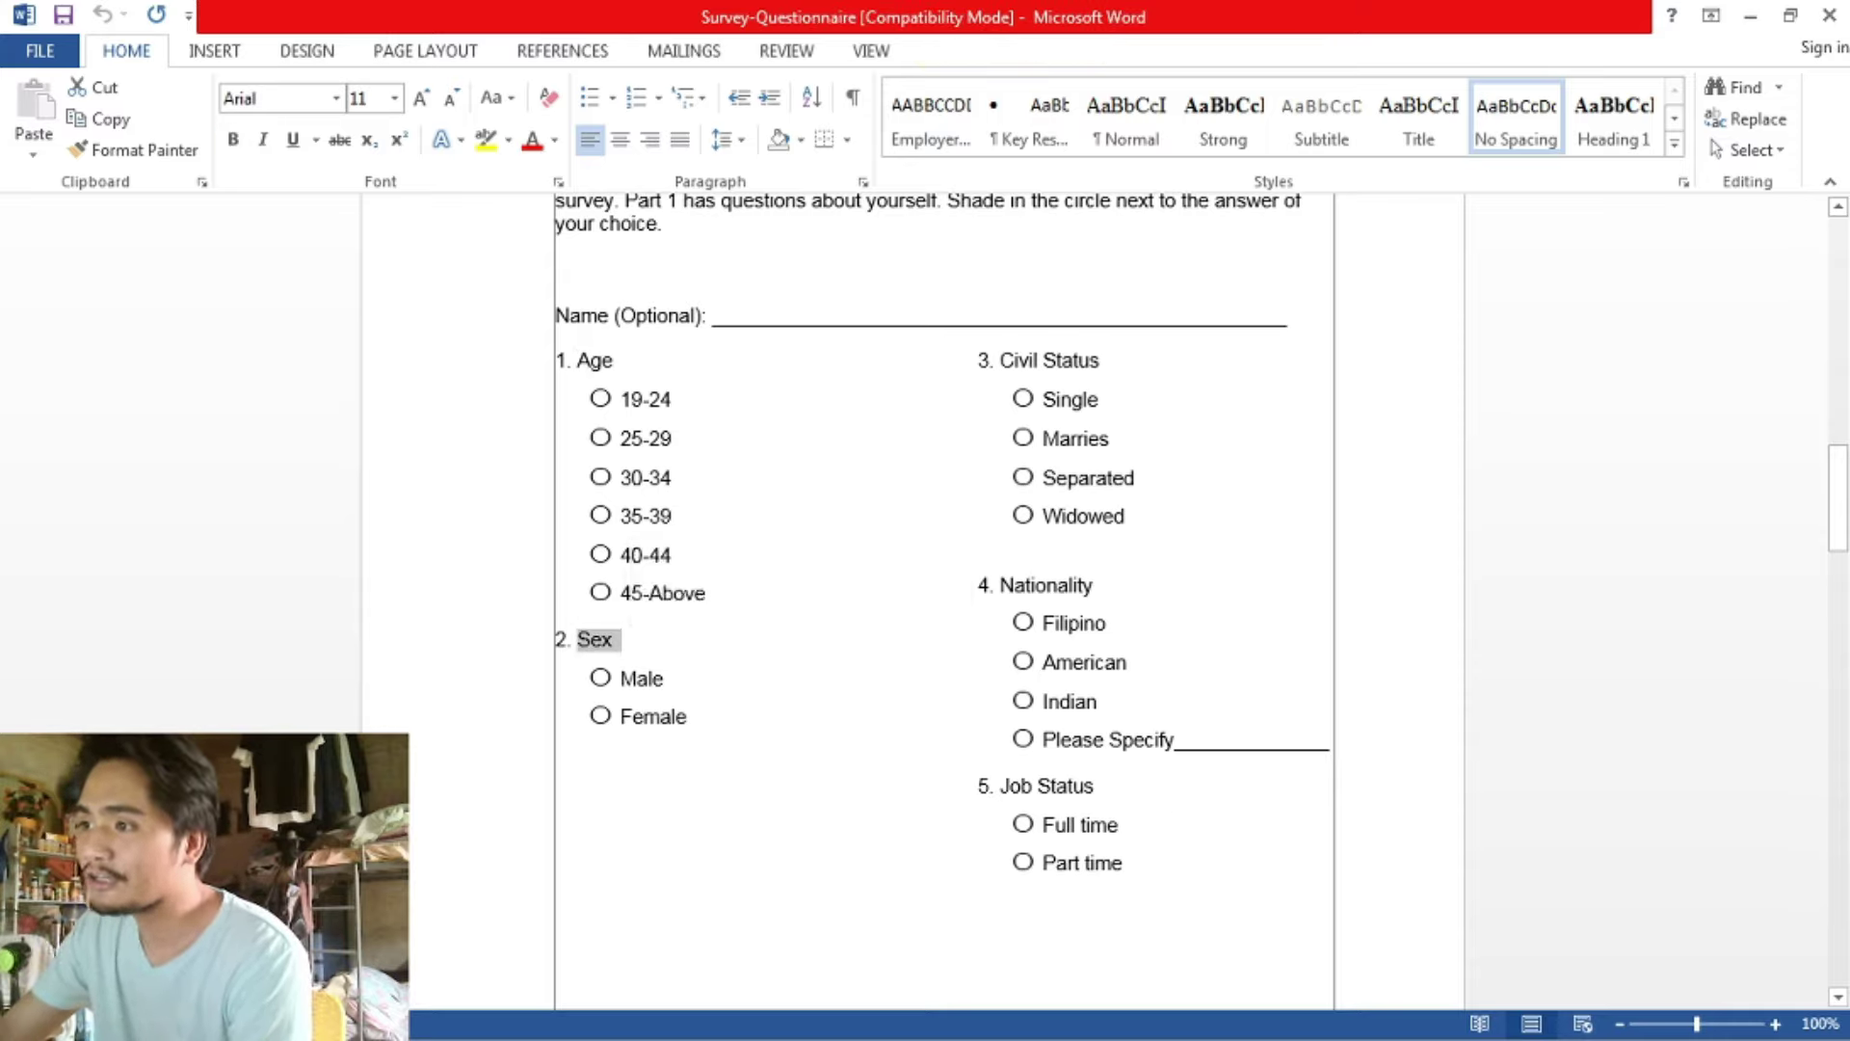
drag(1000, 360, 1113, 363)
drag(1002, 585, 1140, 590)
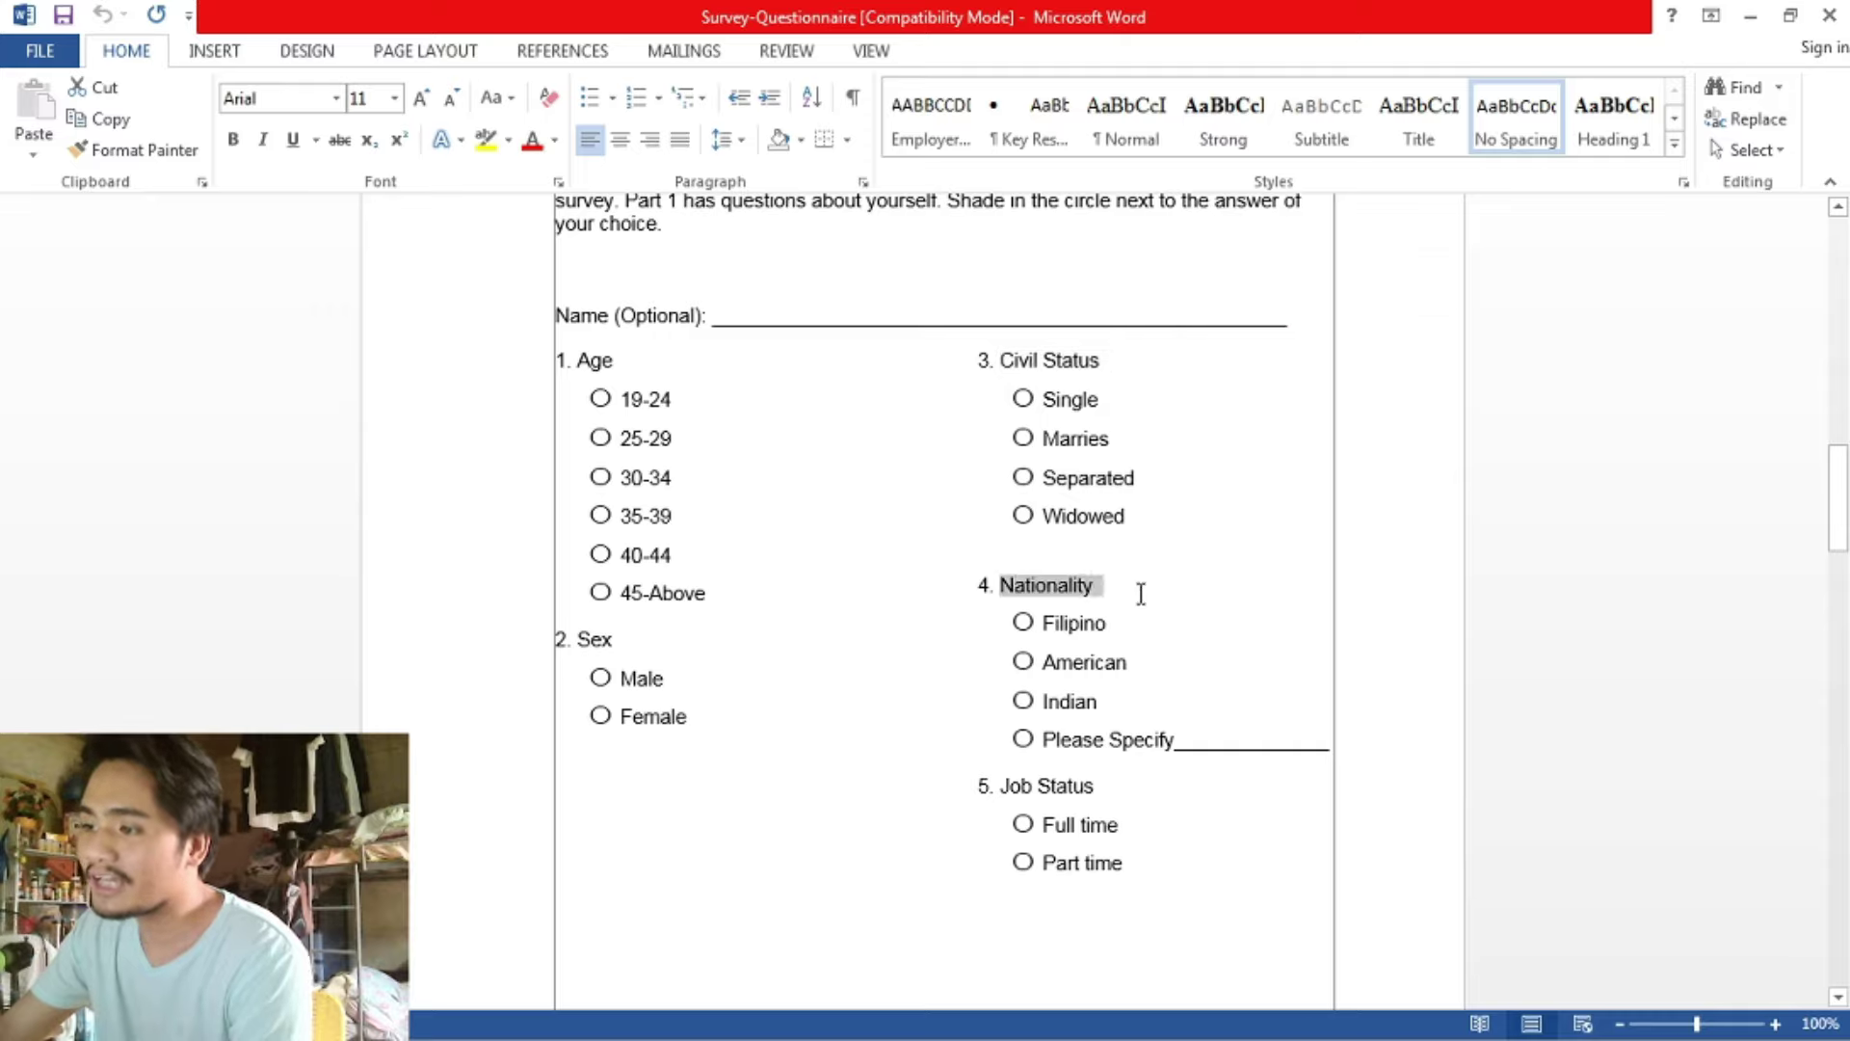
drag(1002, 786, 1095, 788)
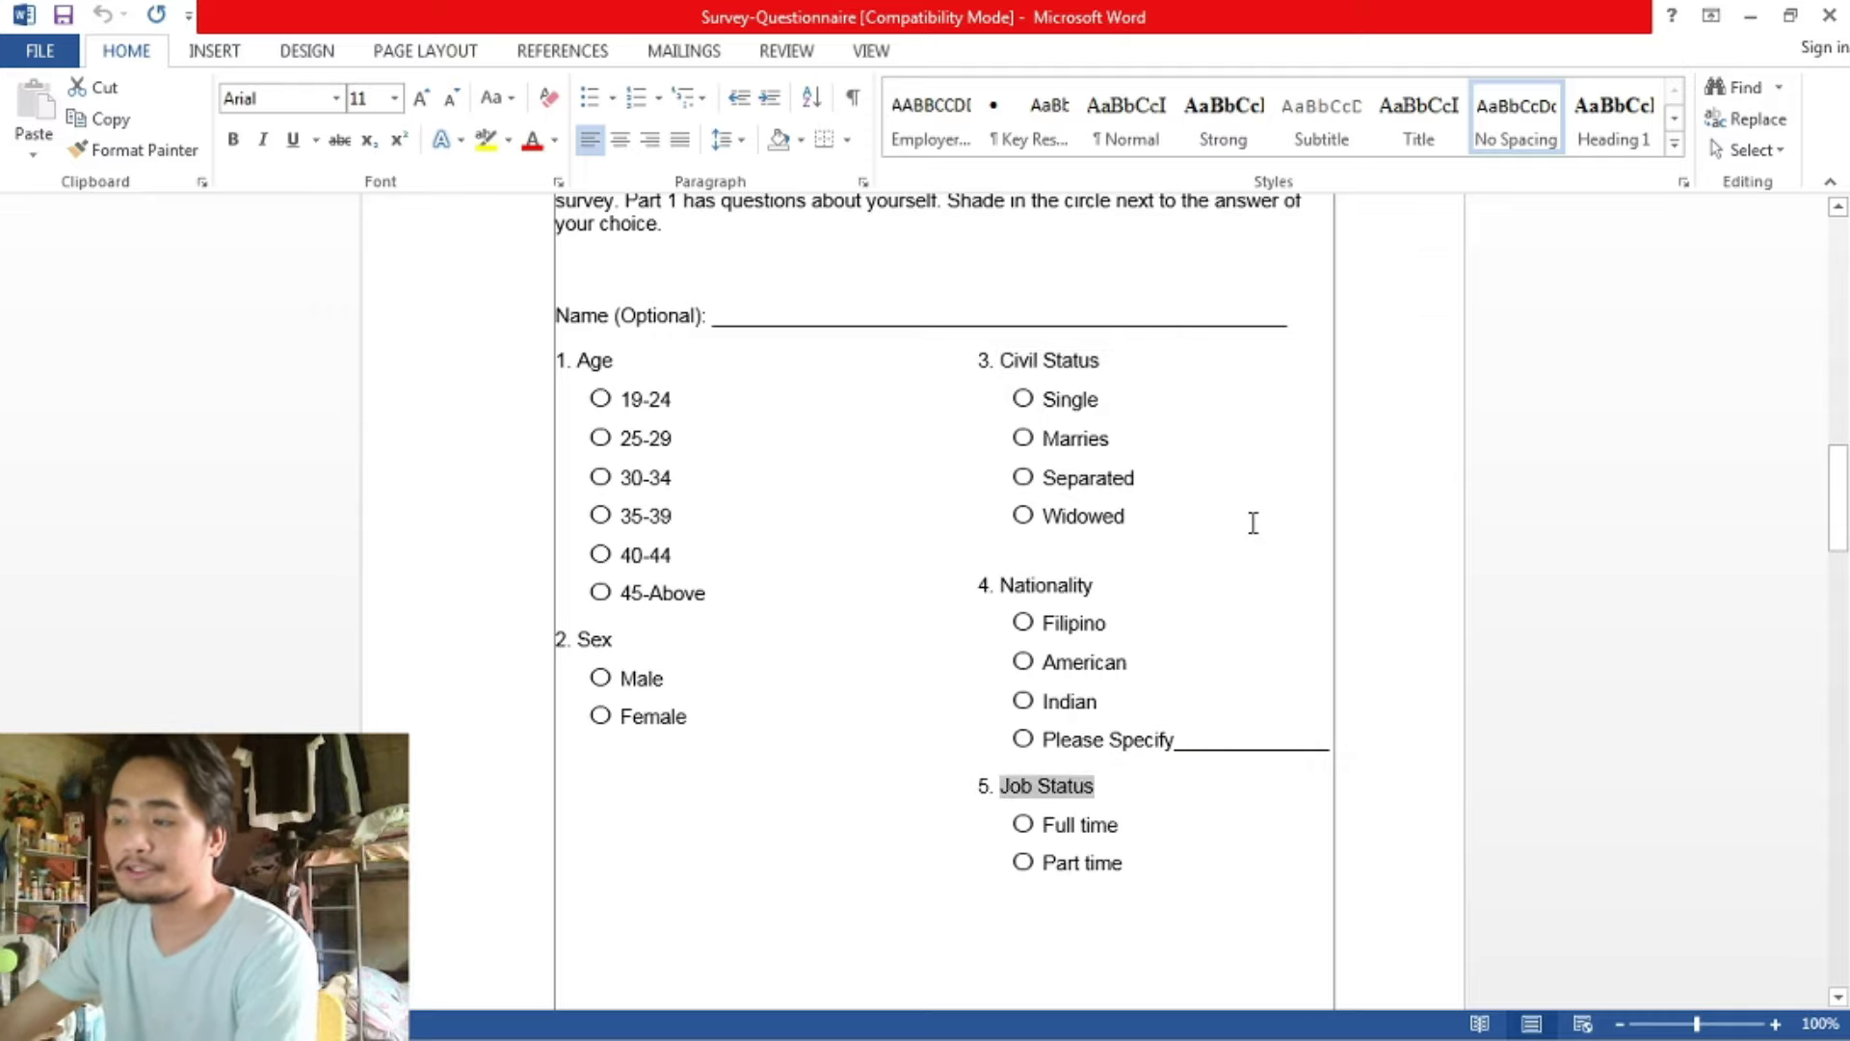
click(843, 544)
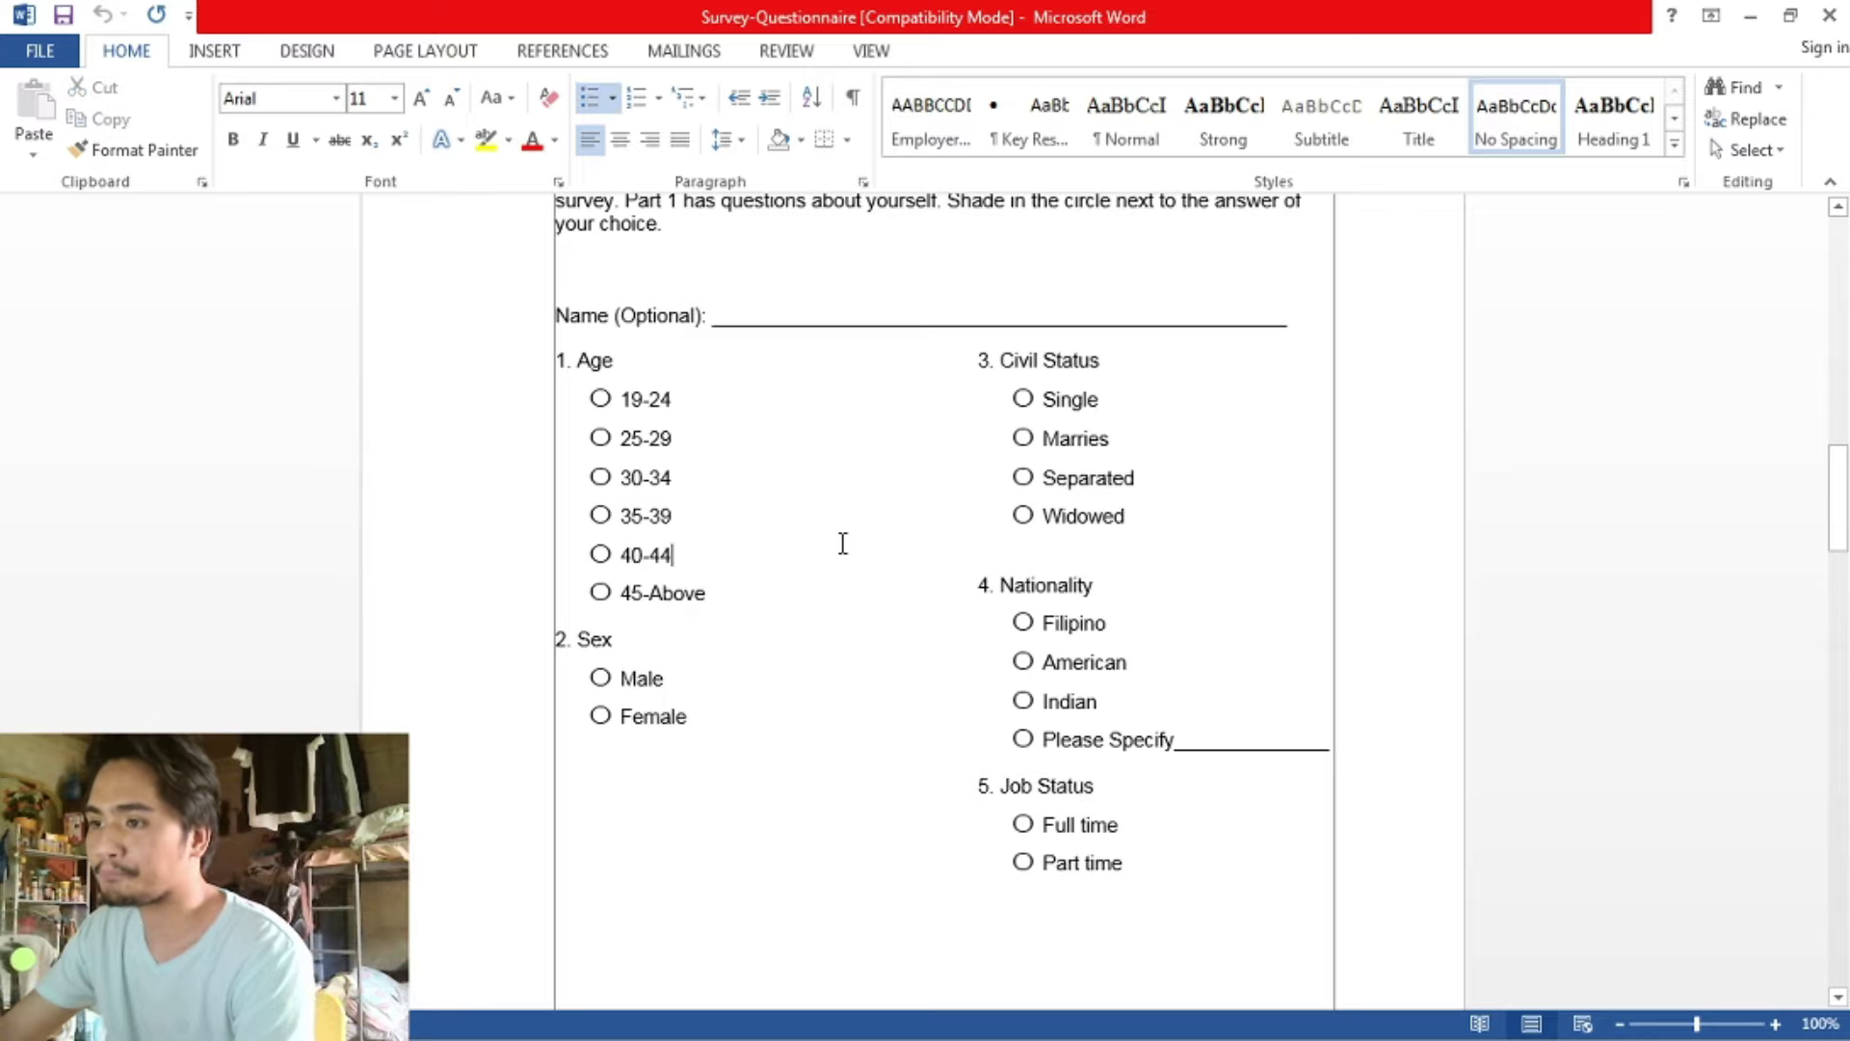
- Highlight the HYGIENE FACTOR heading and its Company Policy and Administration and Relationship with co-workers categories
scroll(843, 531, down, 12)
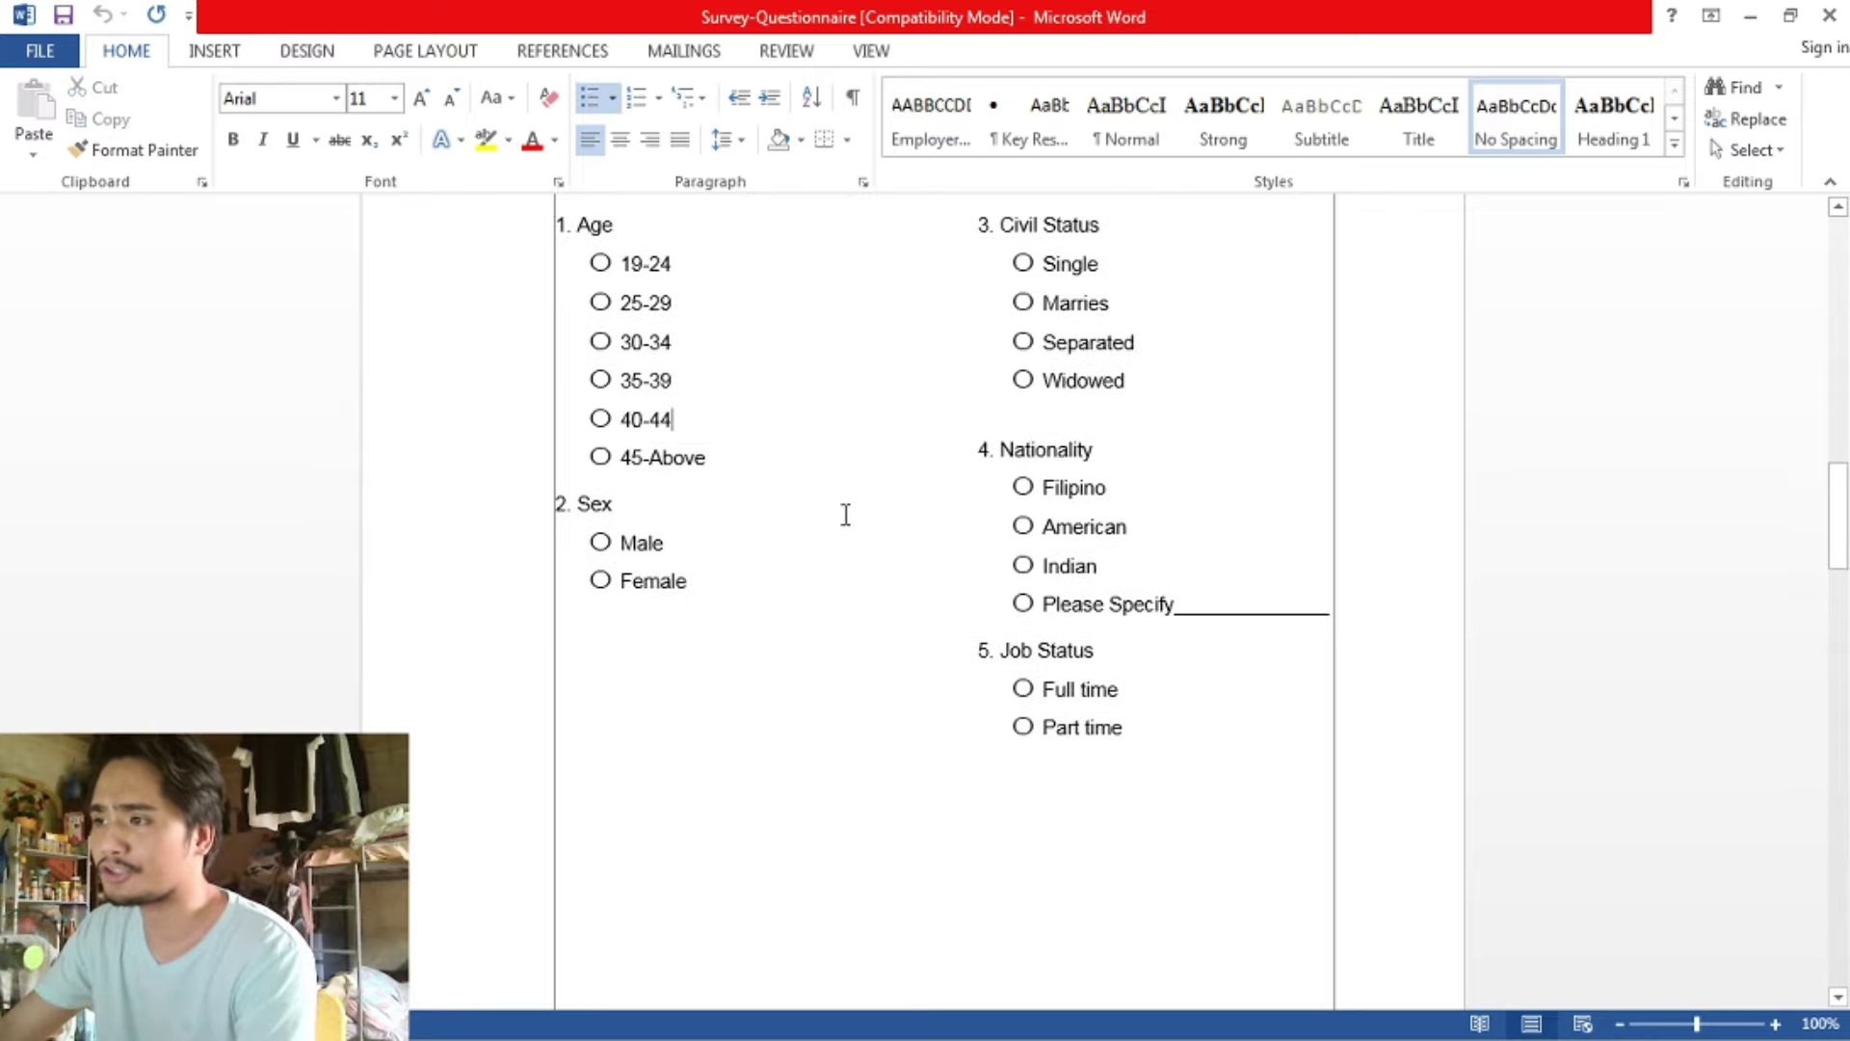
scroll(860, 482, down, 13)
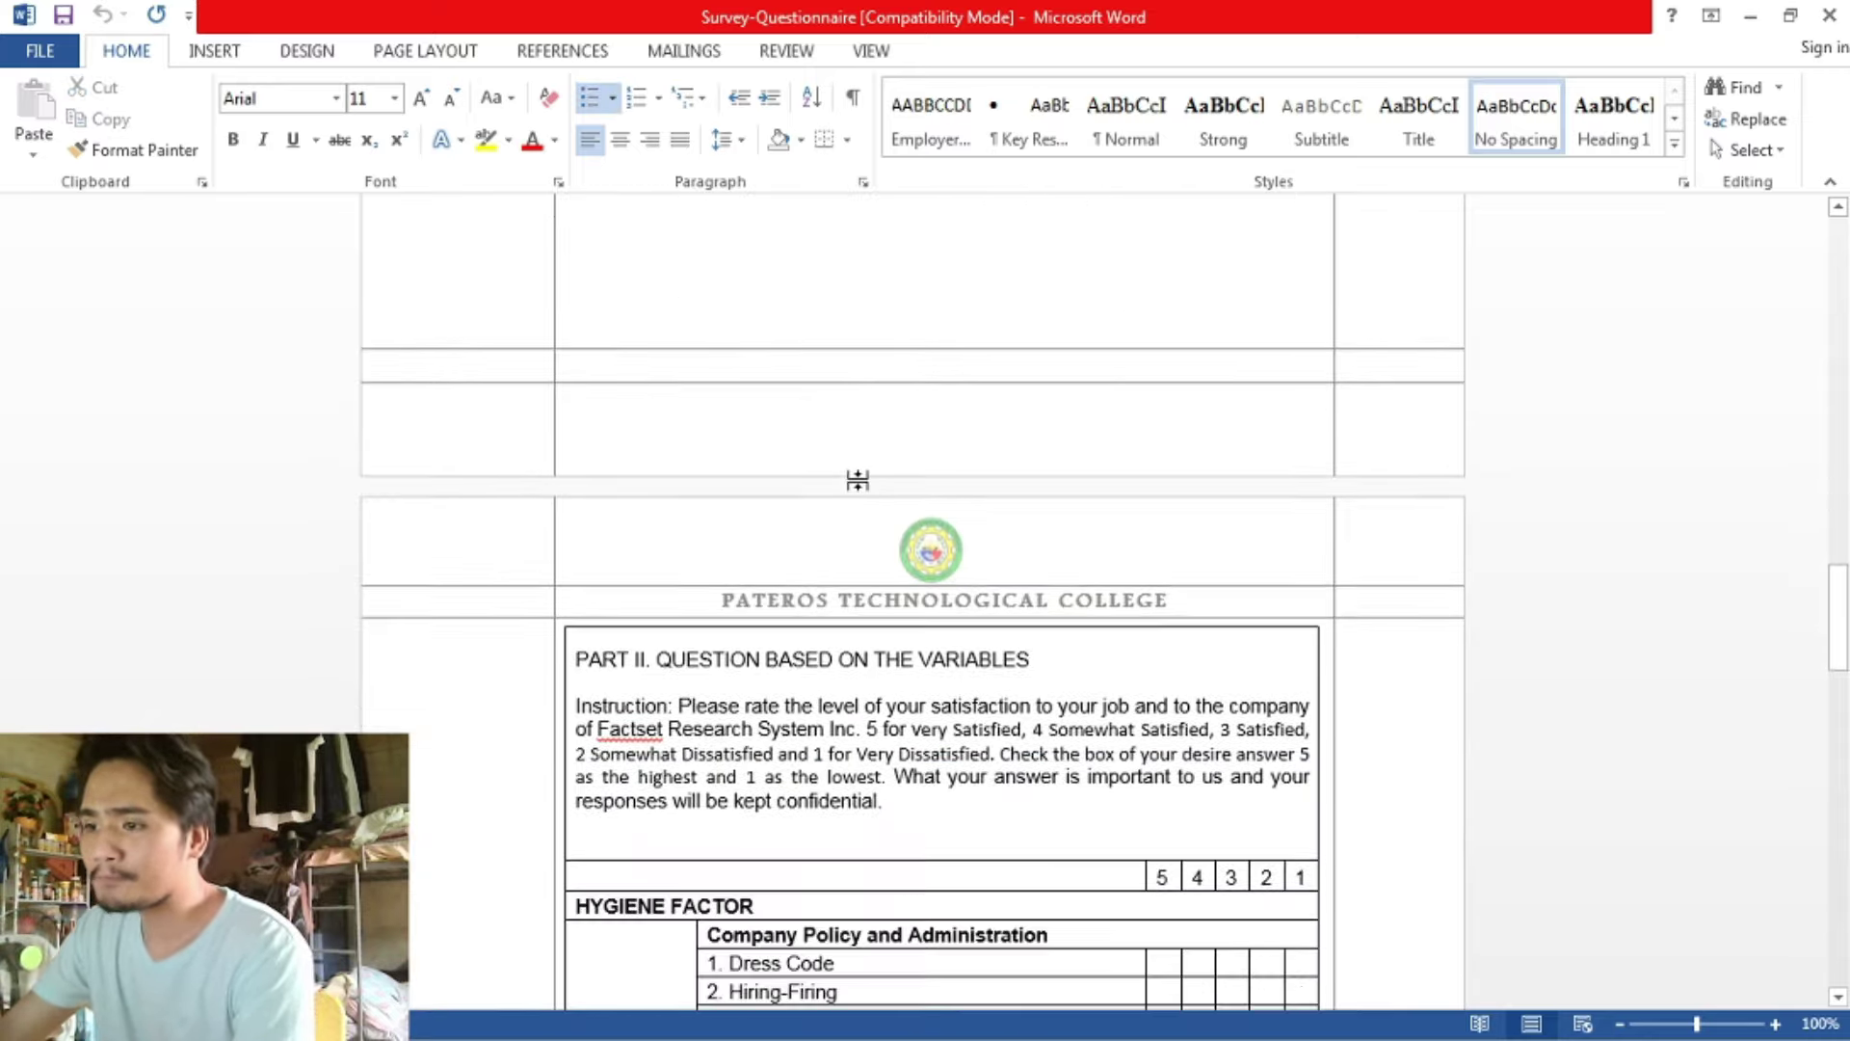
scroll(861, 491, down, 3)
scroll(857, 477, up, 2)
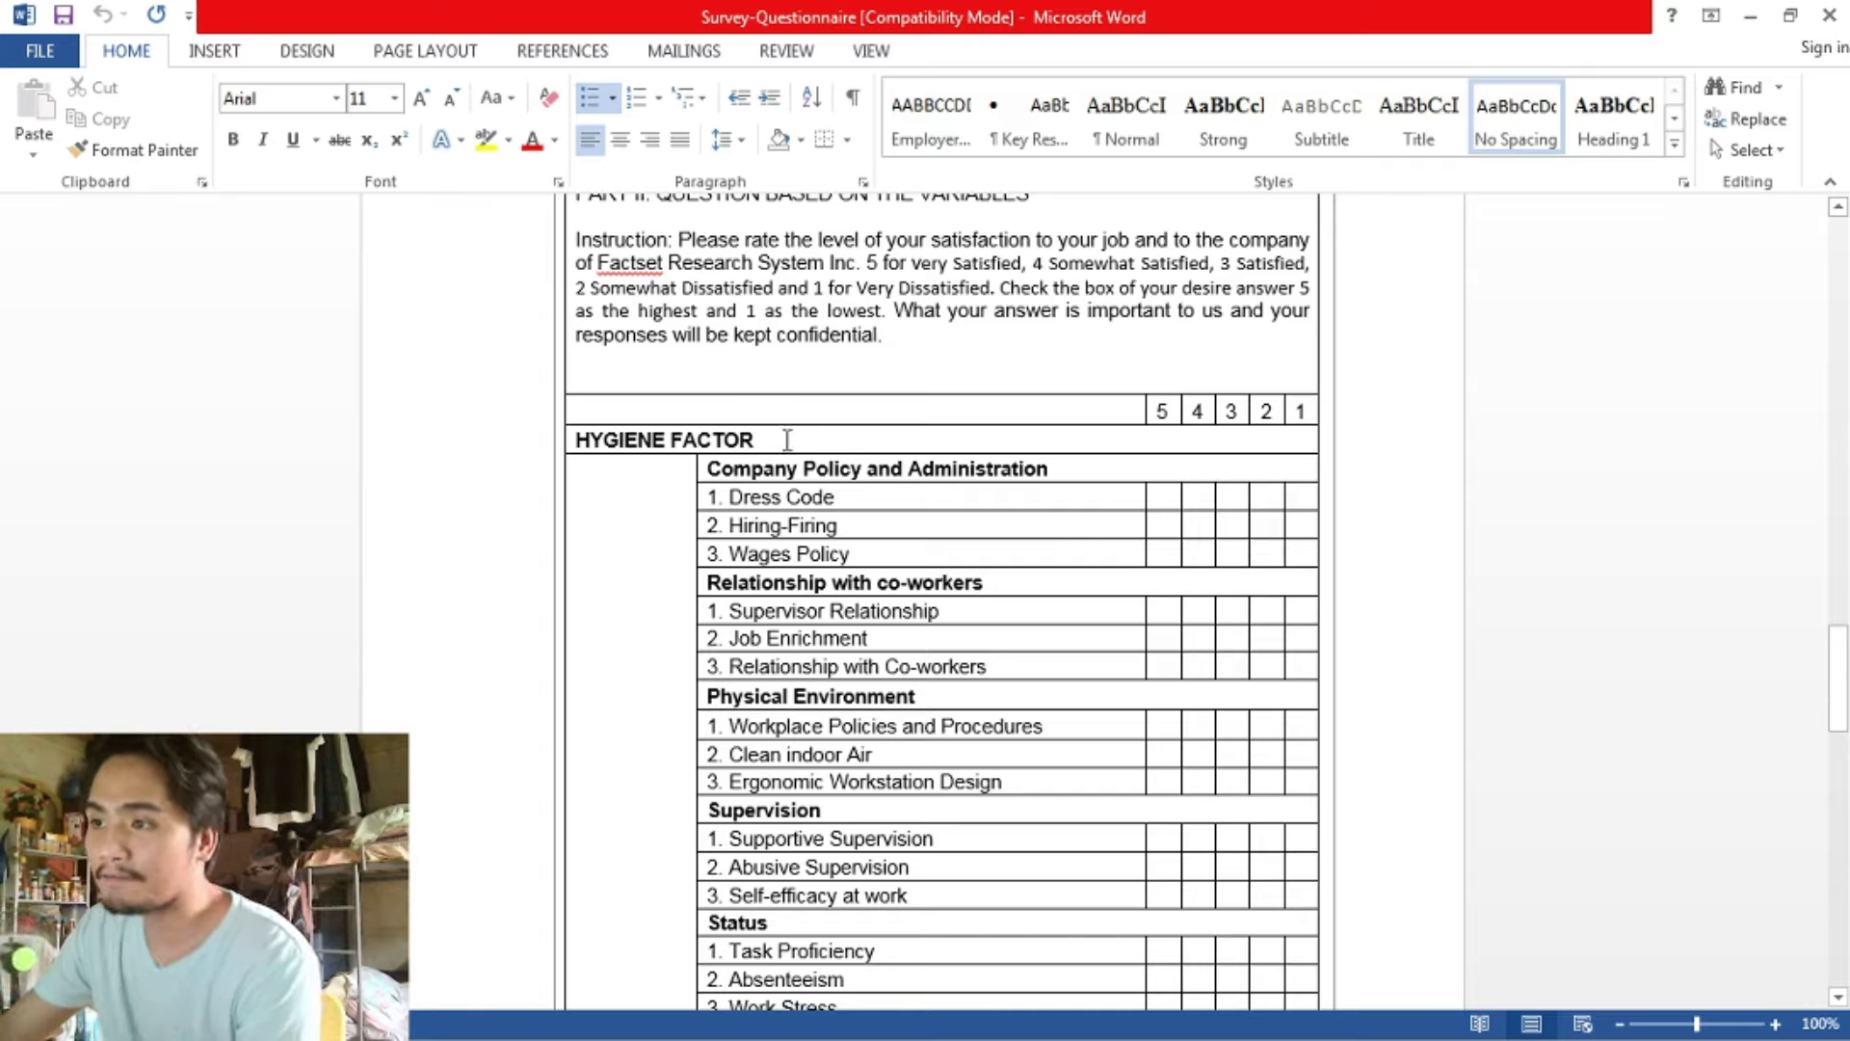
drag(787, 439, 577, 440)
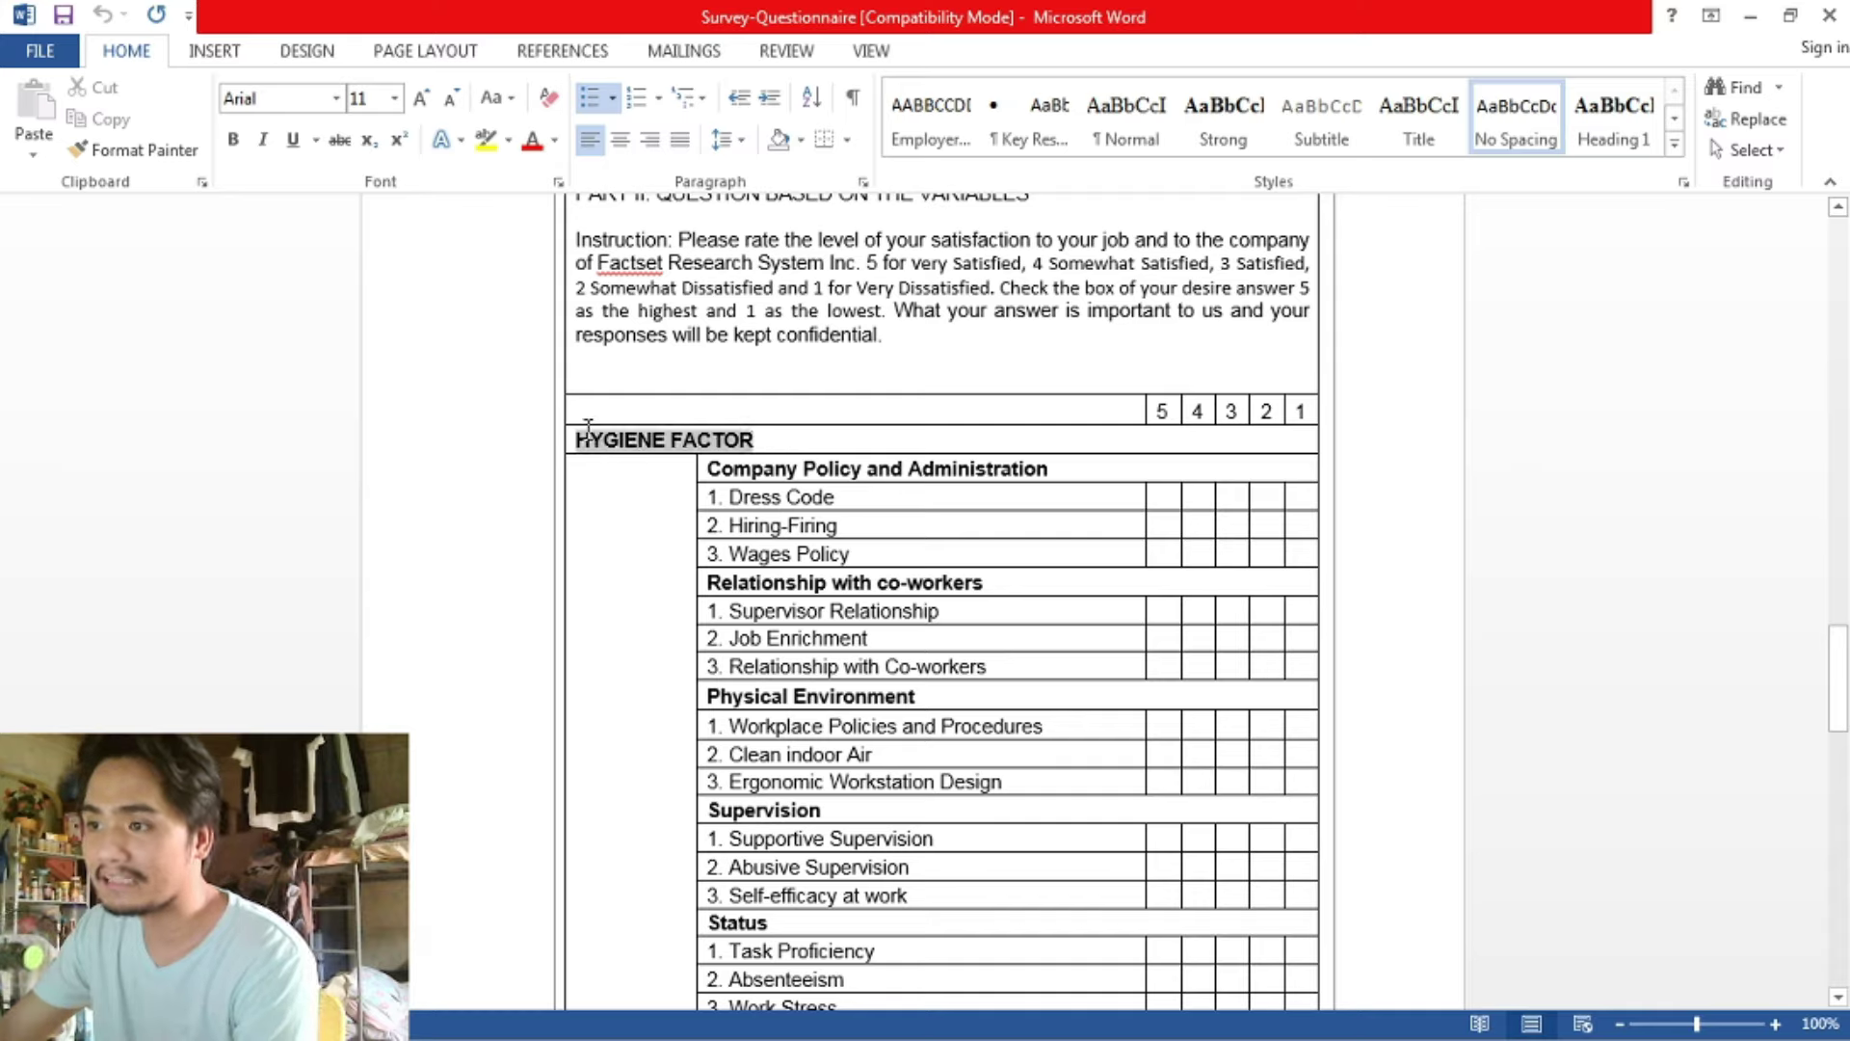
click(1094, 465)
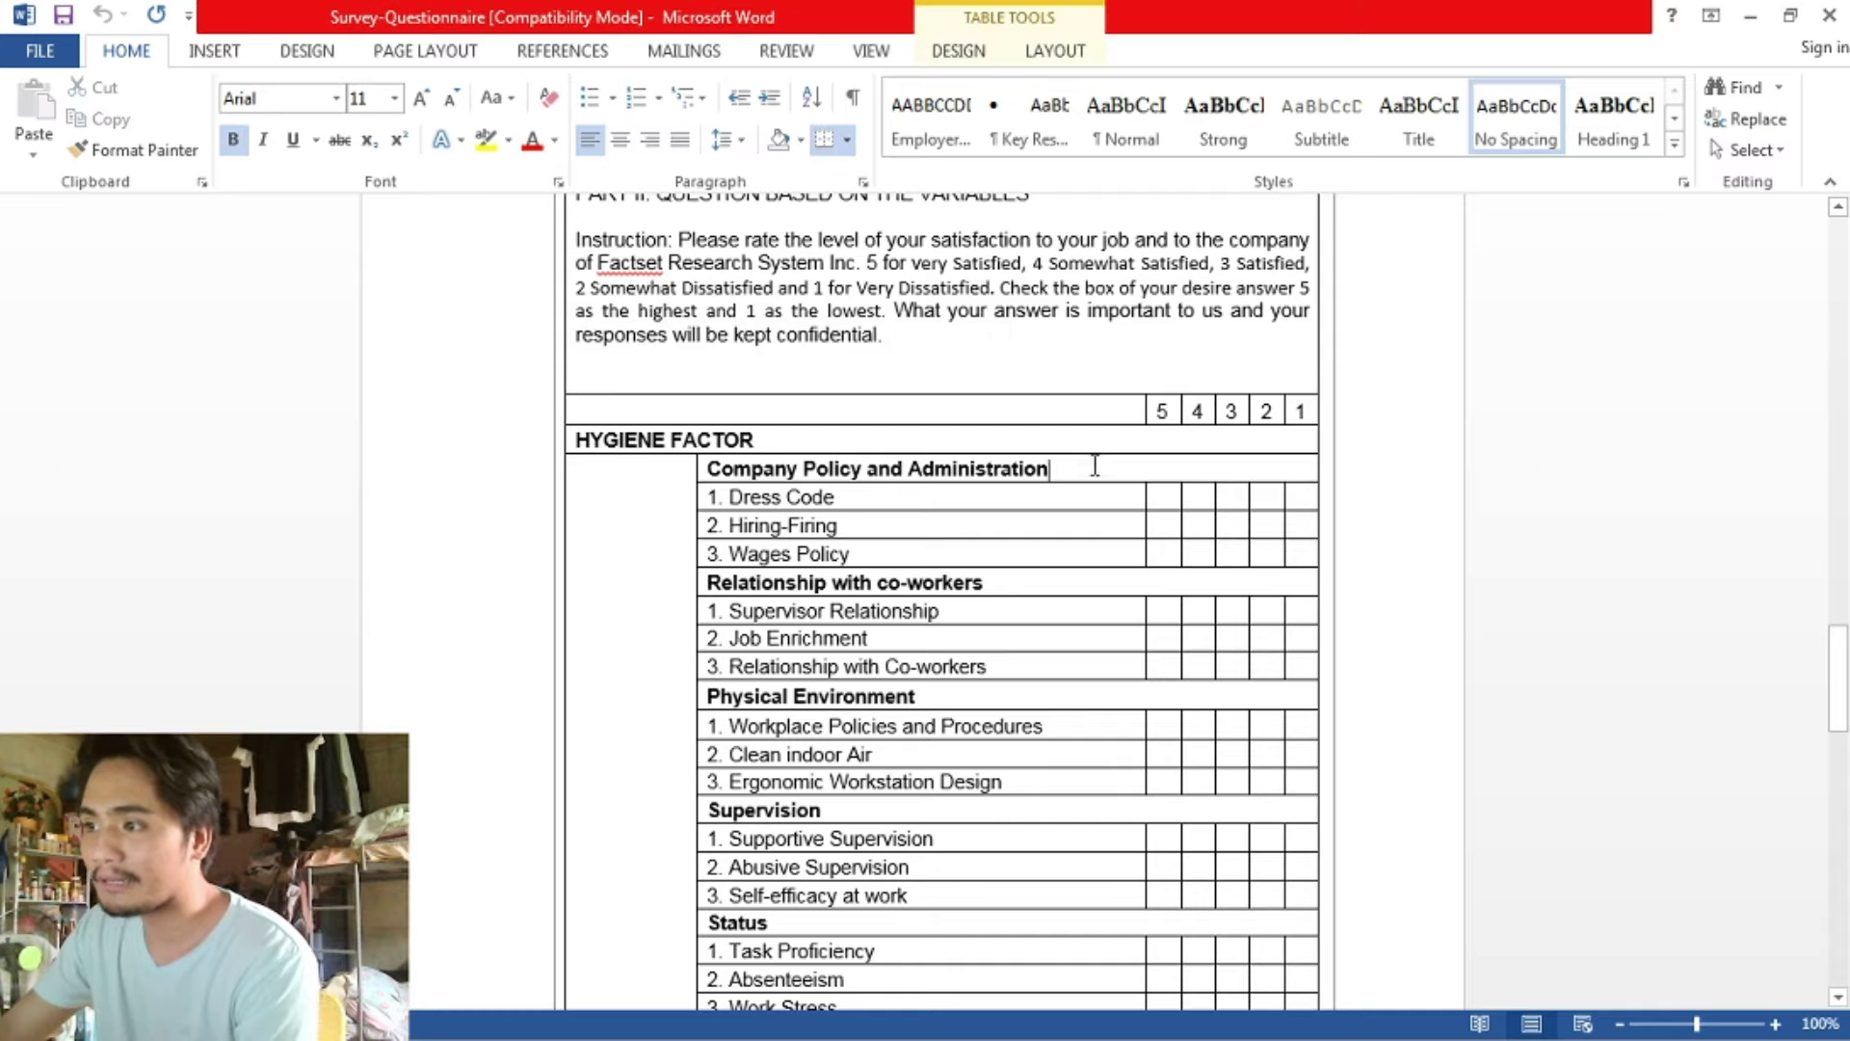
drag(888, 467, 674, 466)
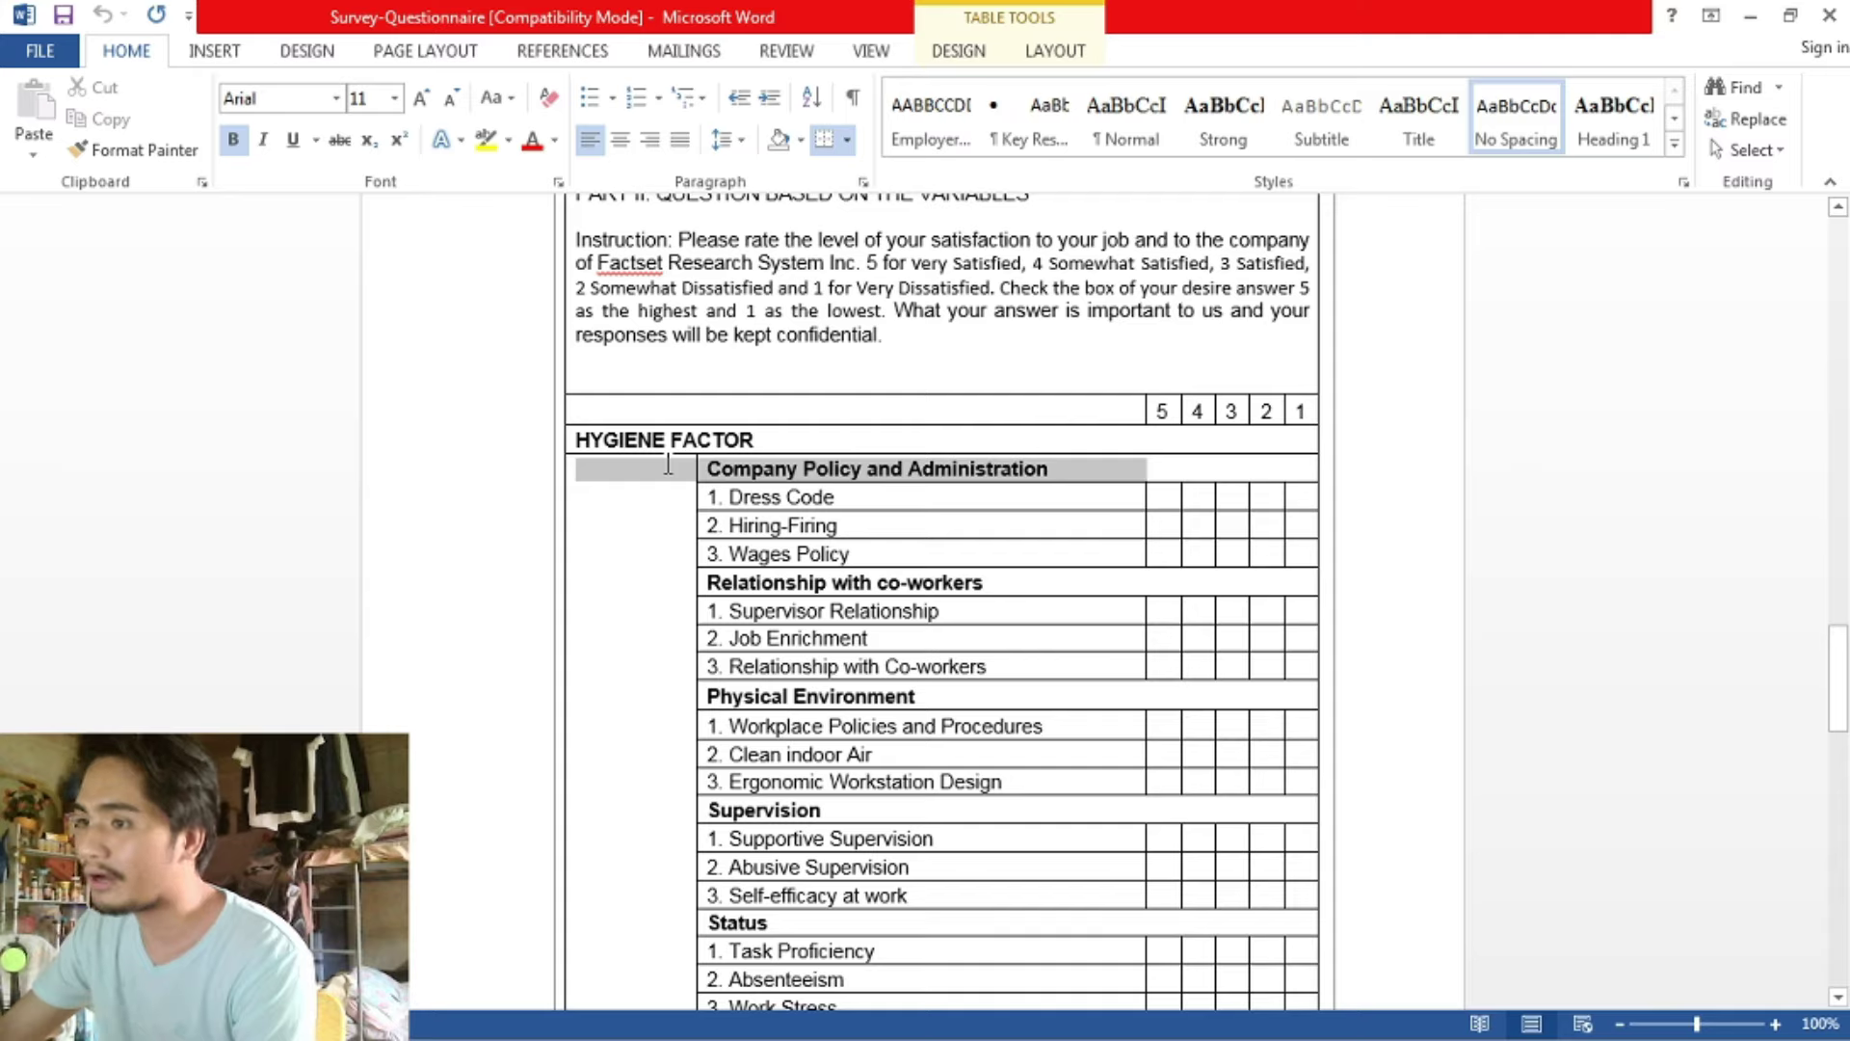
drag(1025, 585, 690, 586)
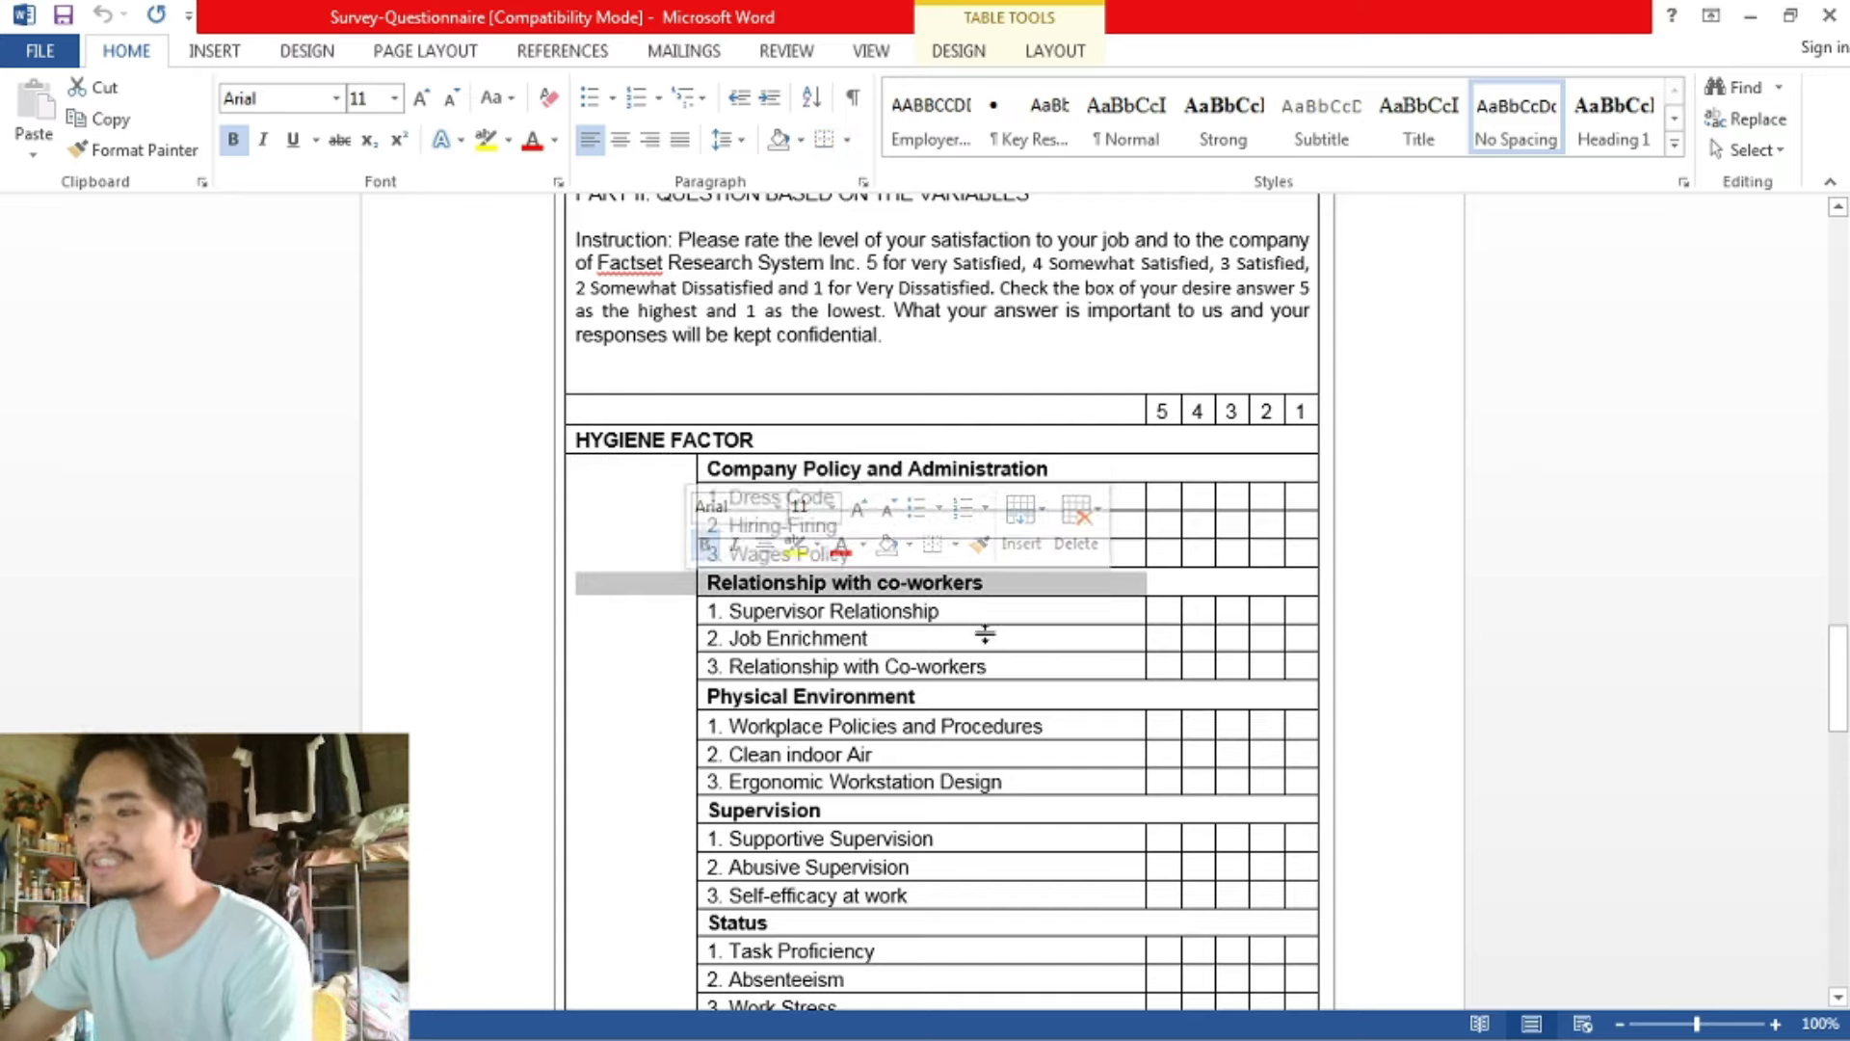
- Point out the MOTIVATOR heading with its Compensation and Benefits categories
scroll(998, 648, down, 3)
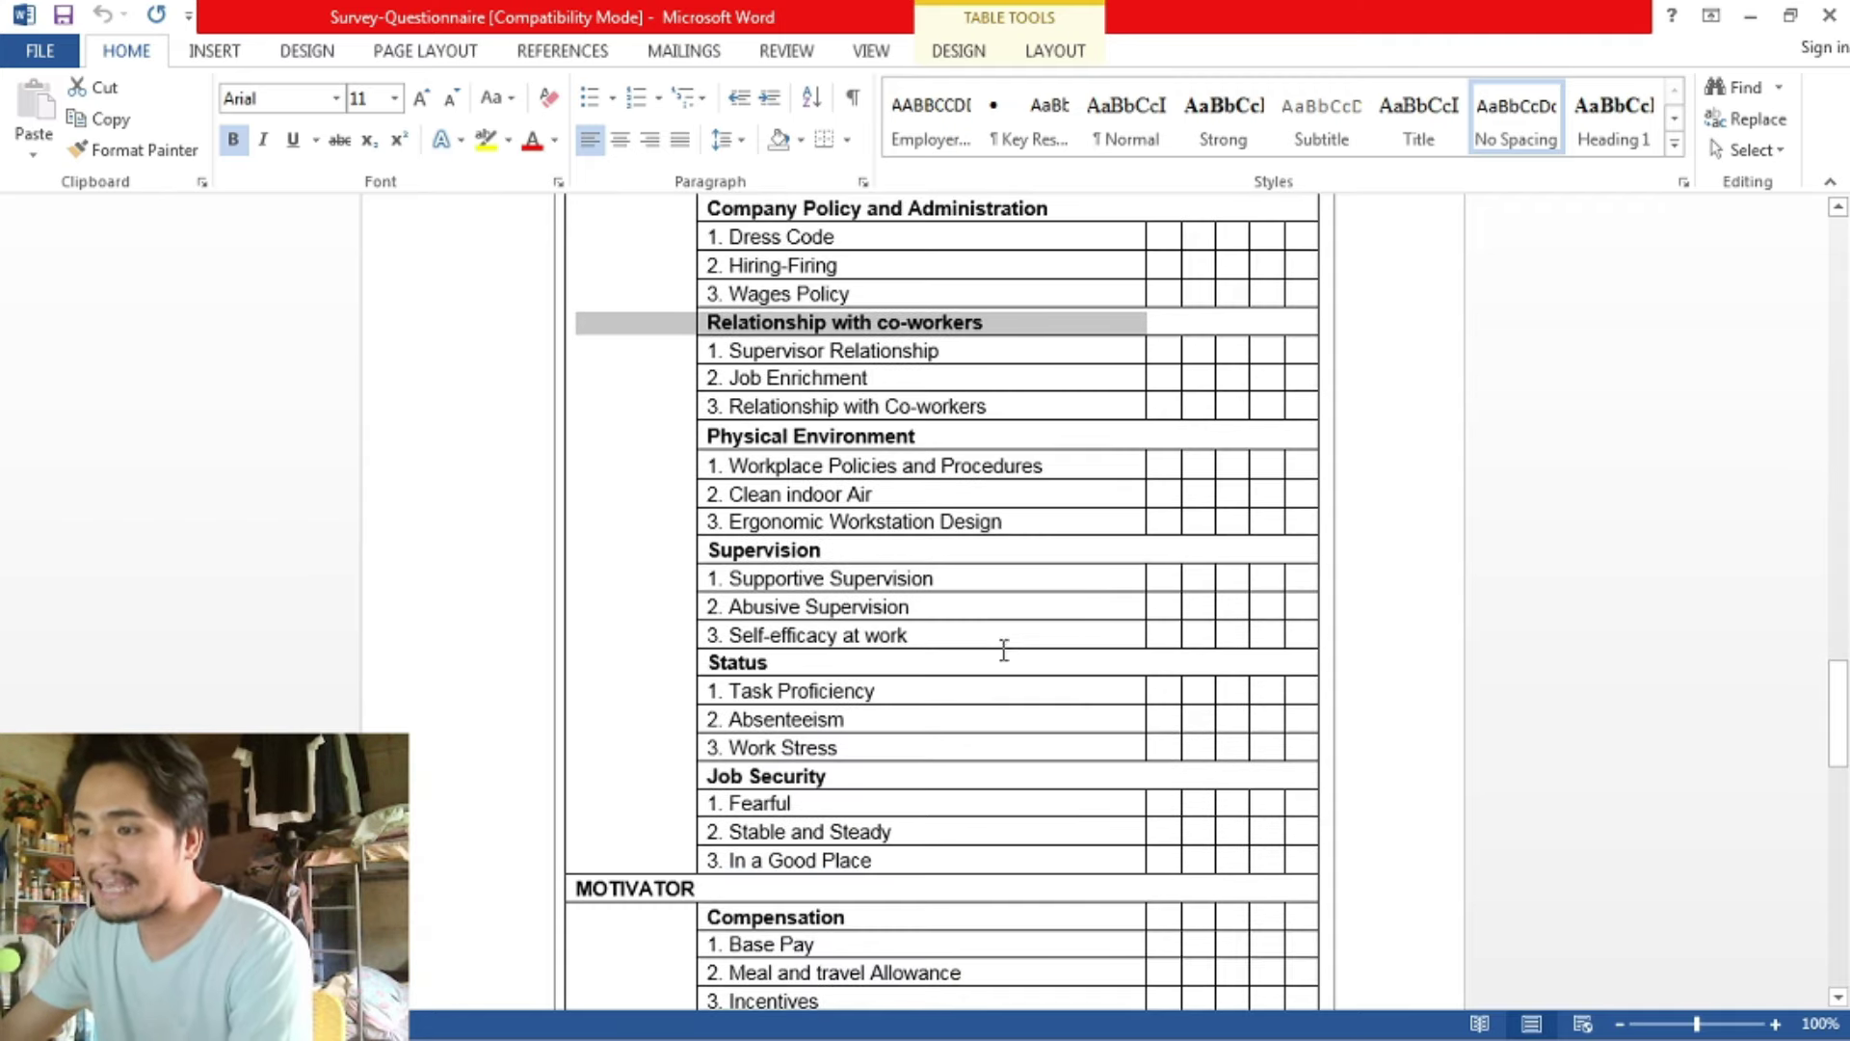
scroll(1002, 648, down, 1)
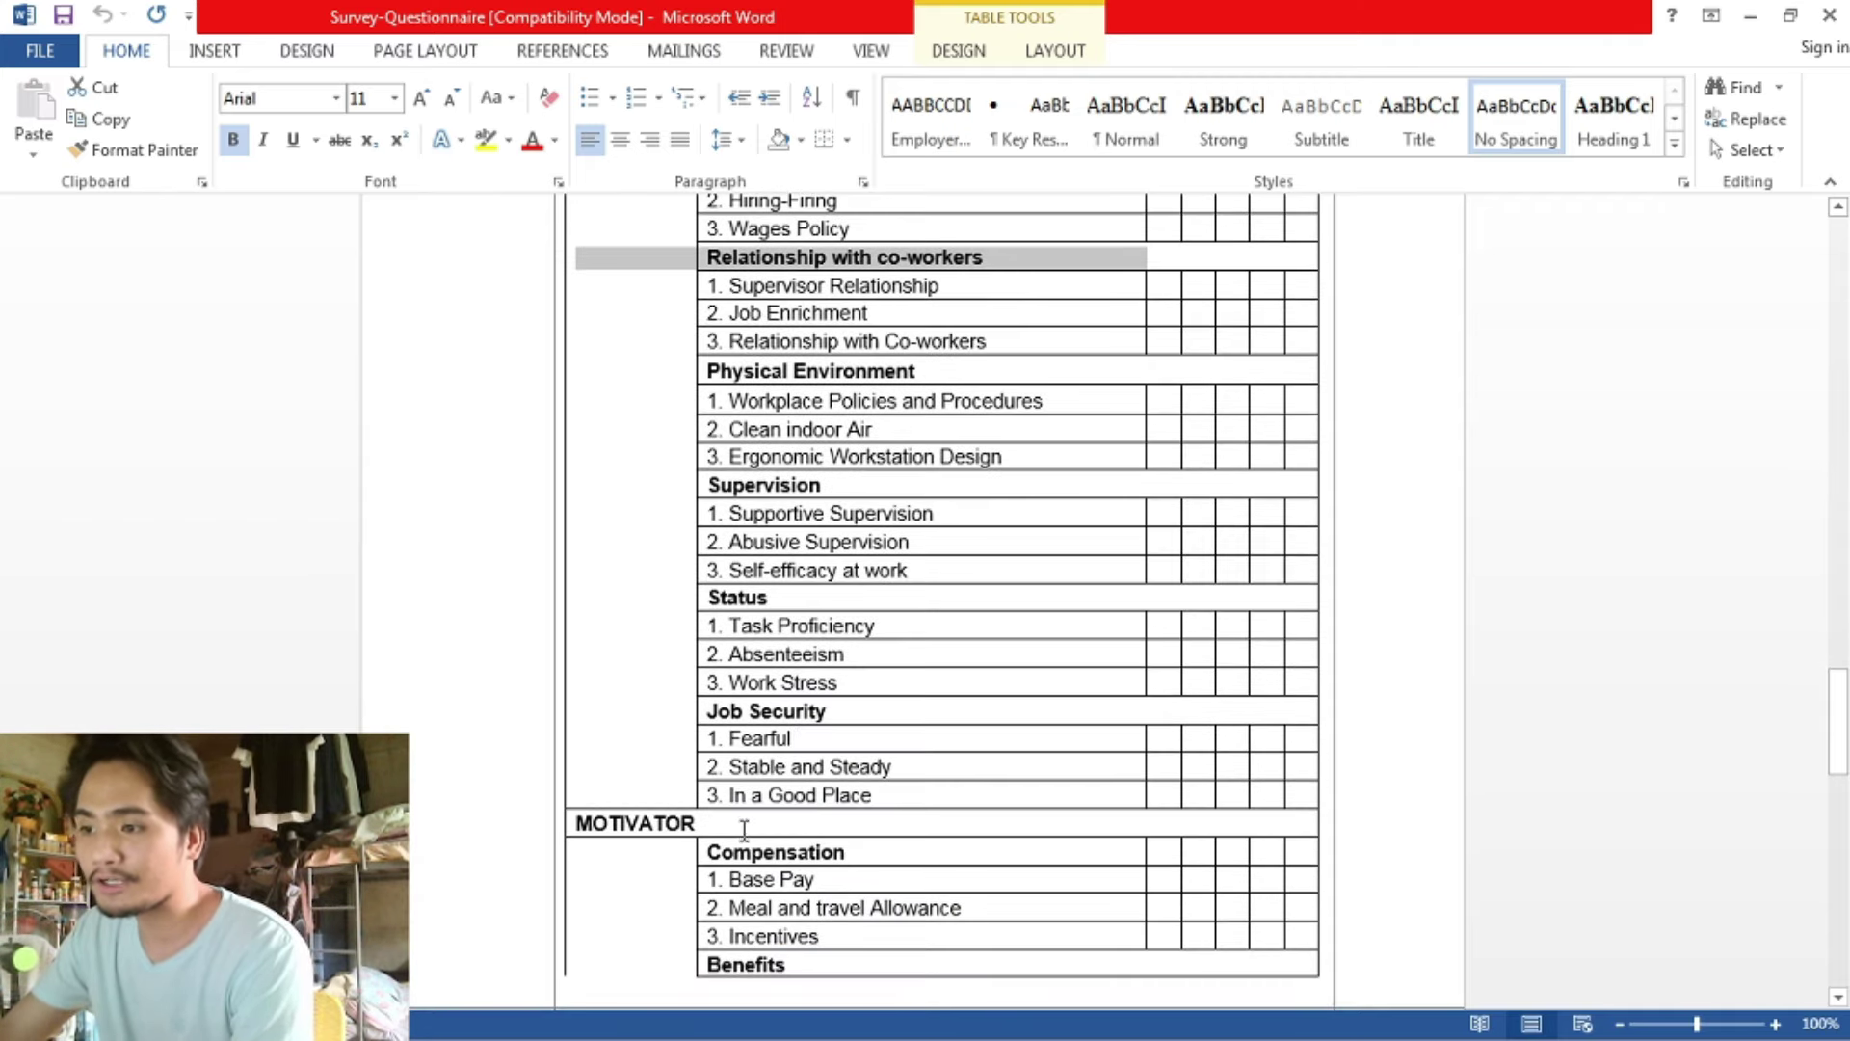
click(516, 819)
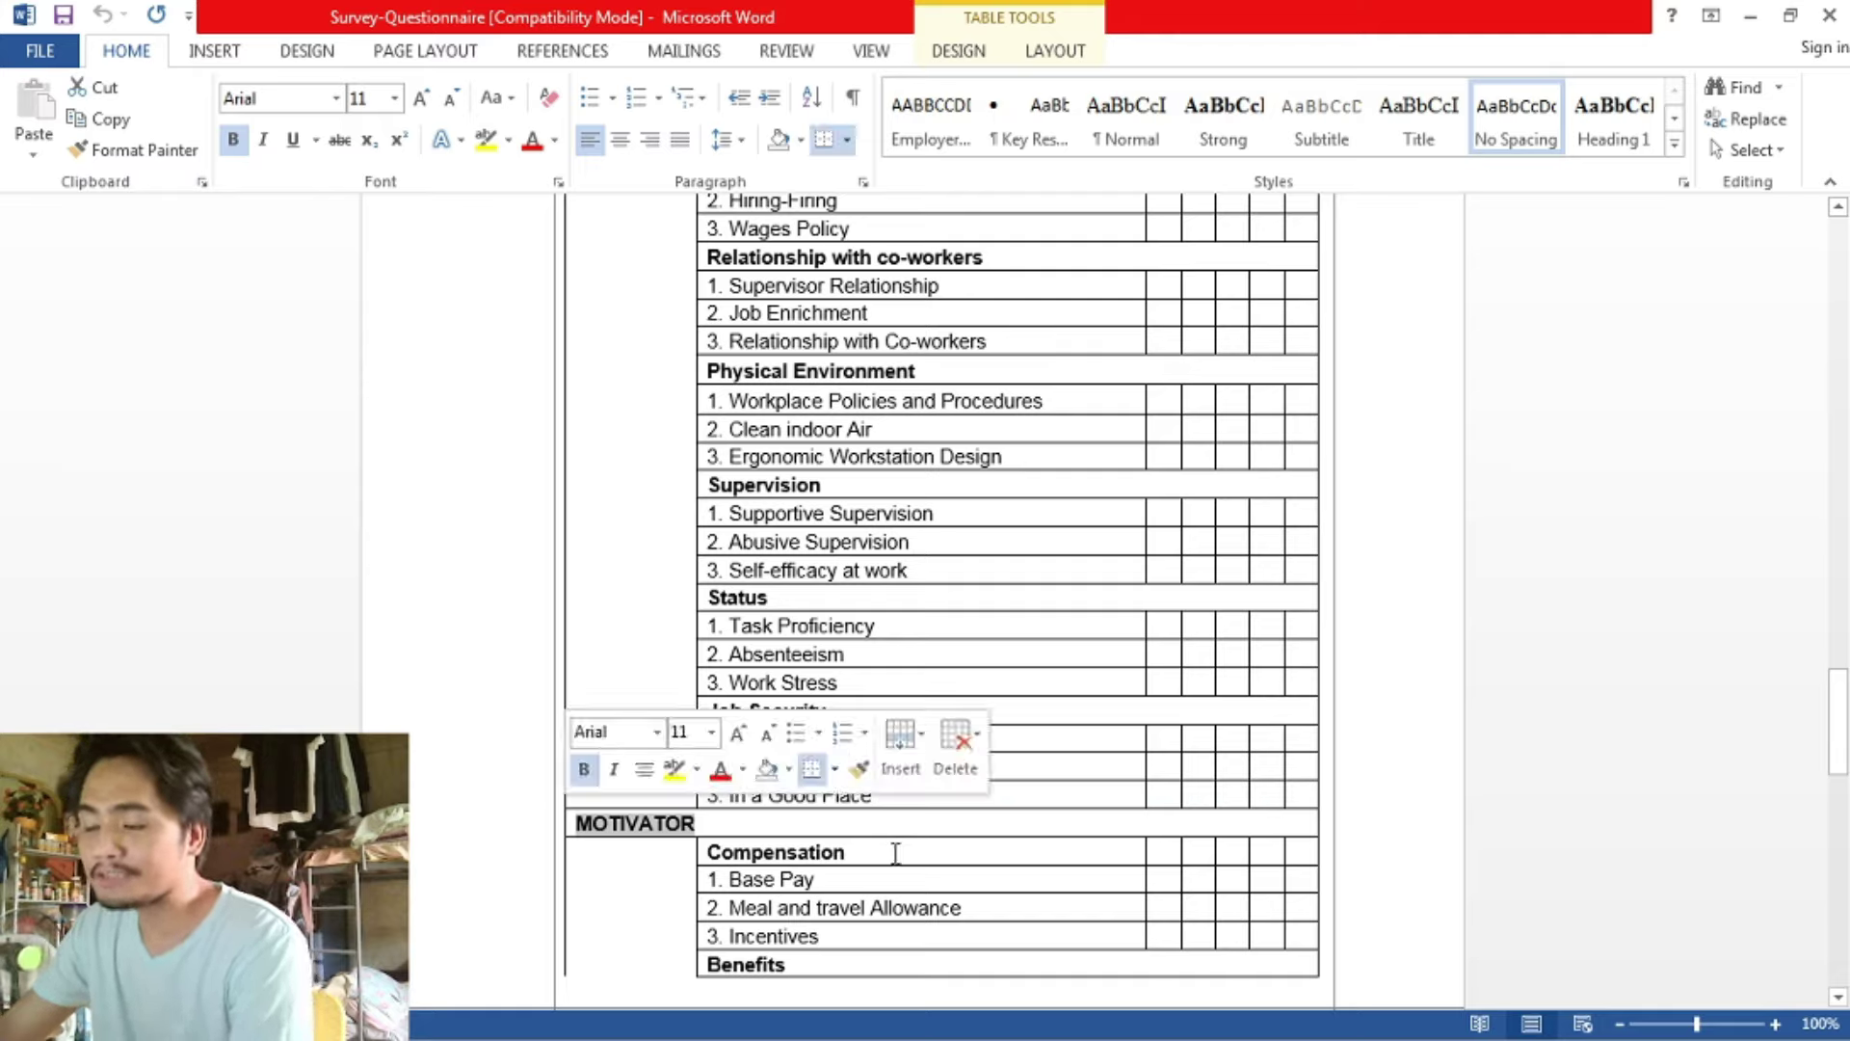
drag(896, 854, 675, 854)
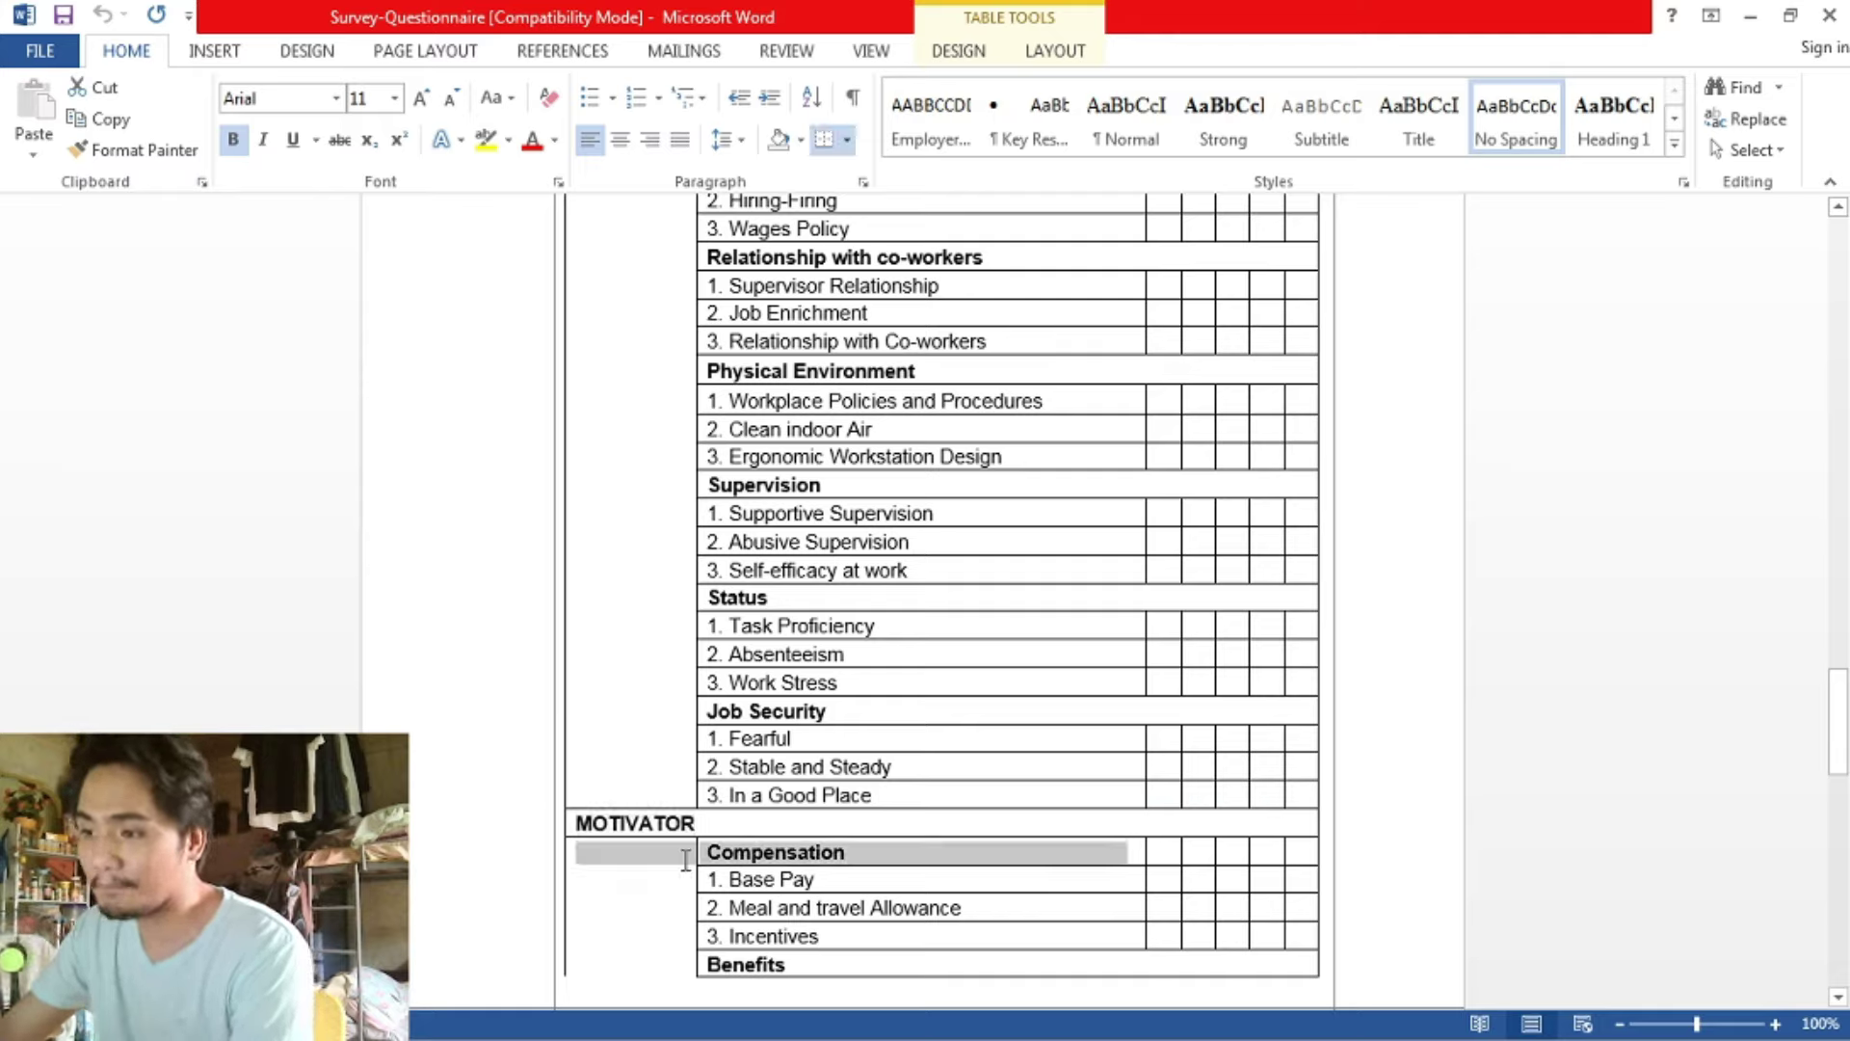
drag(848, 960, 675, 961)
scroll(855, 882, down, 10)
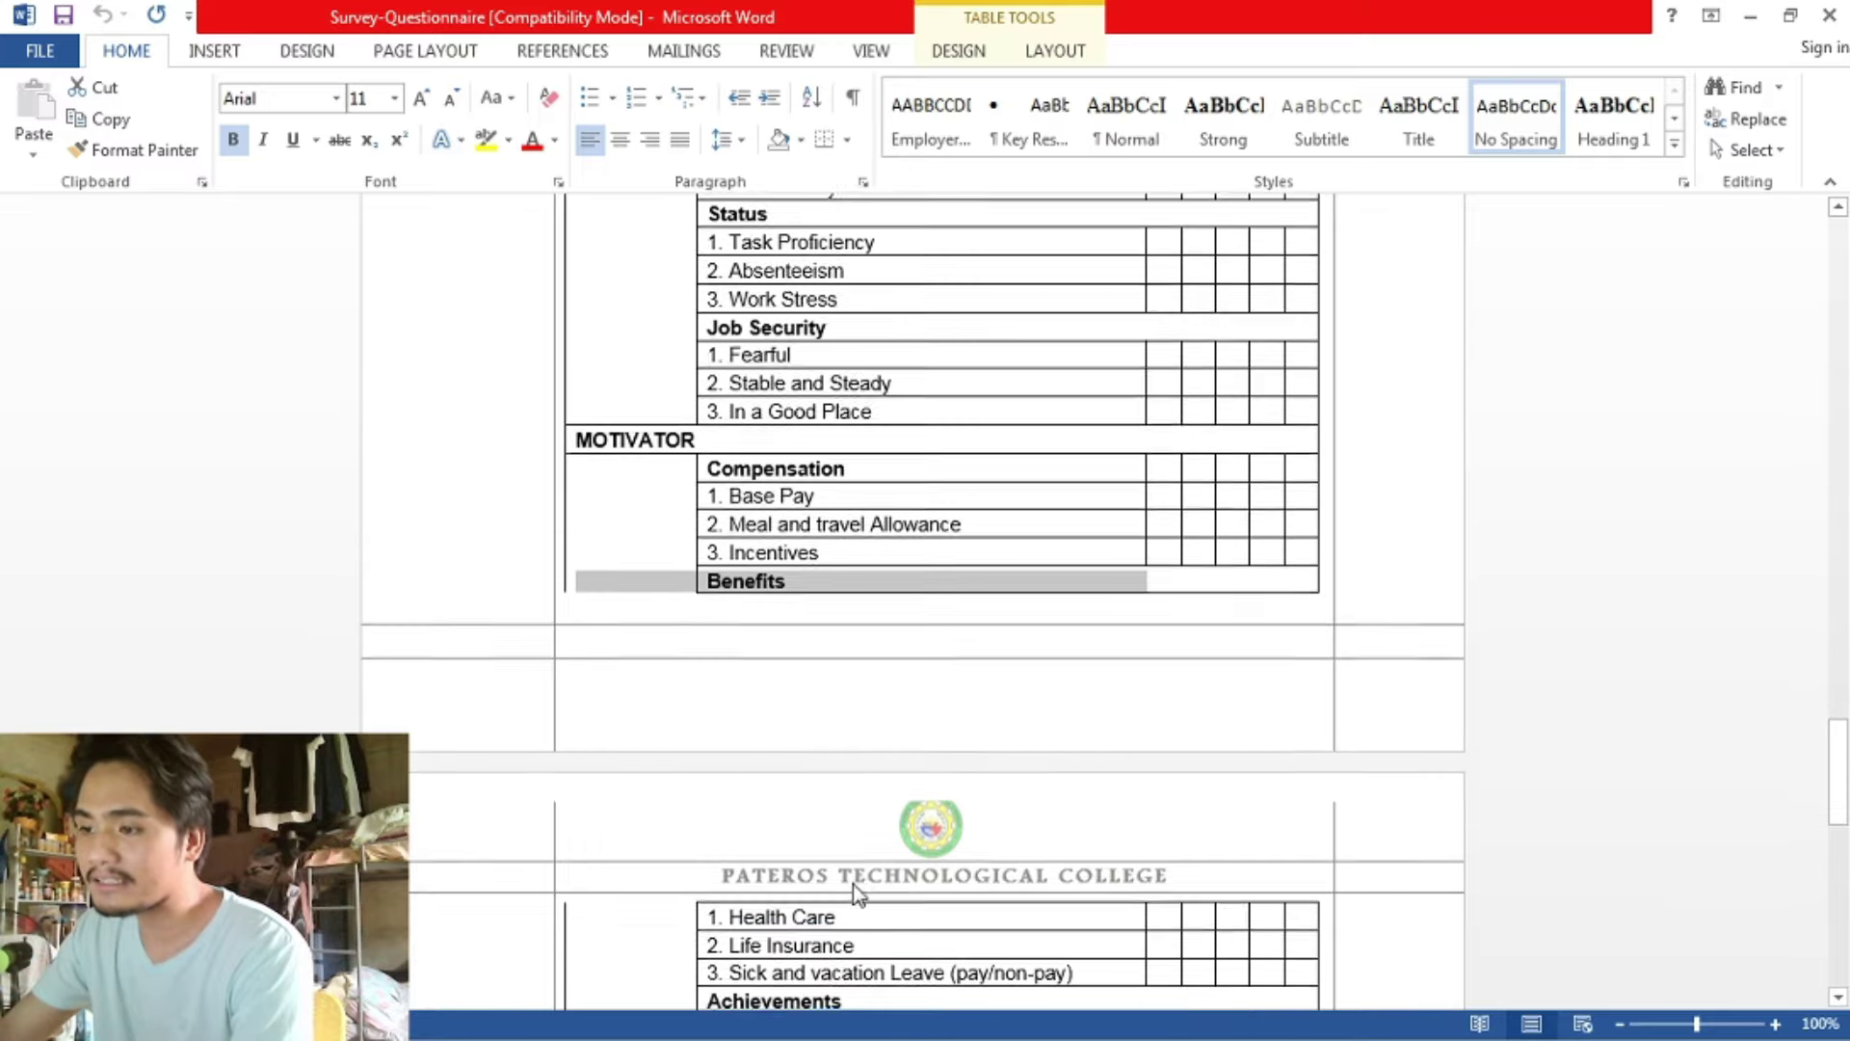
scroll(1056, 729, up, 12)
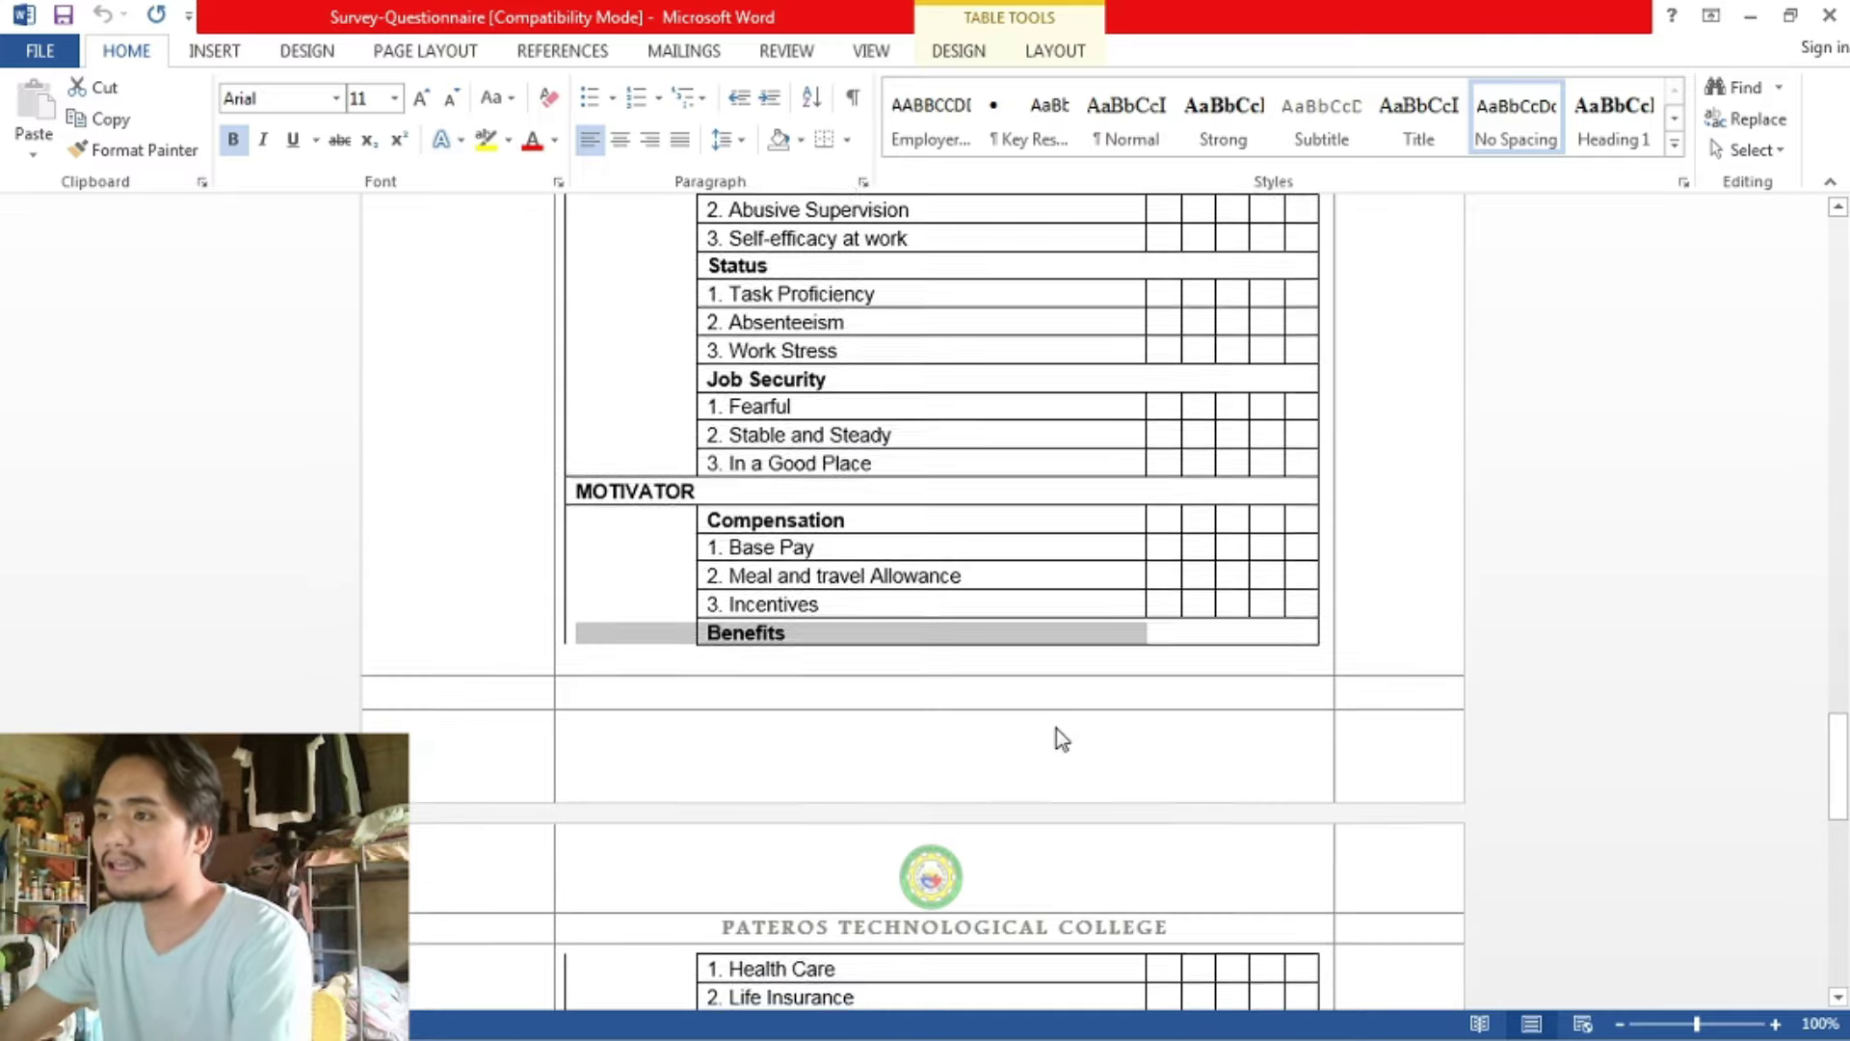
scroll(1059, 729, up, 6)
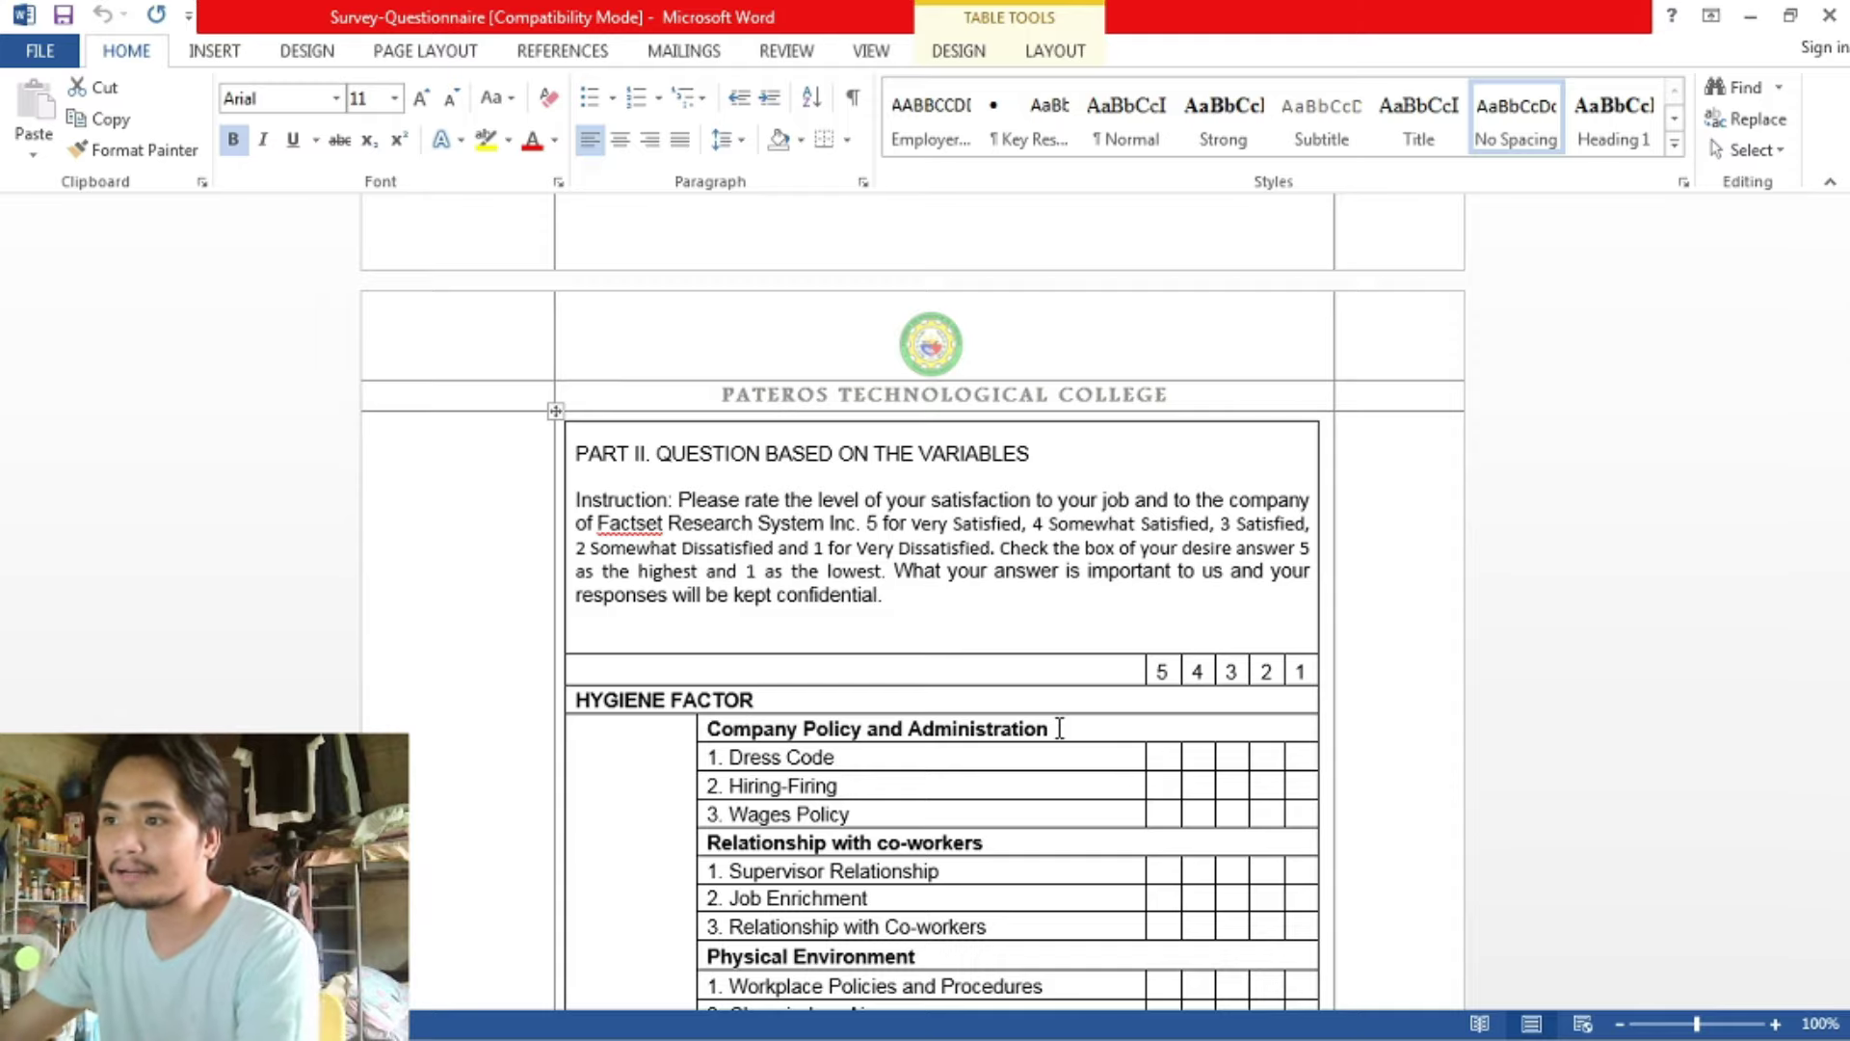
scroll(1059, 693, up, 5)
scroll(1059, 568, up, 11)
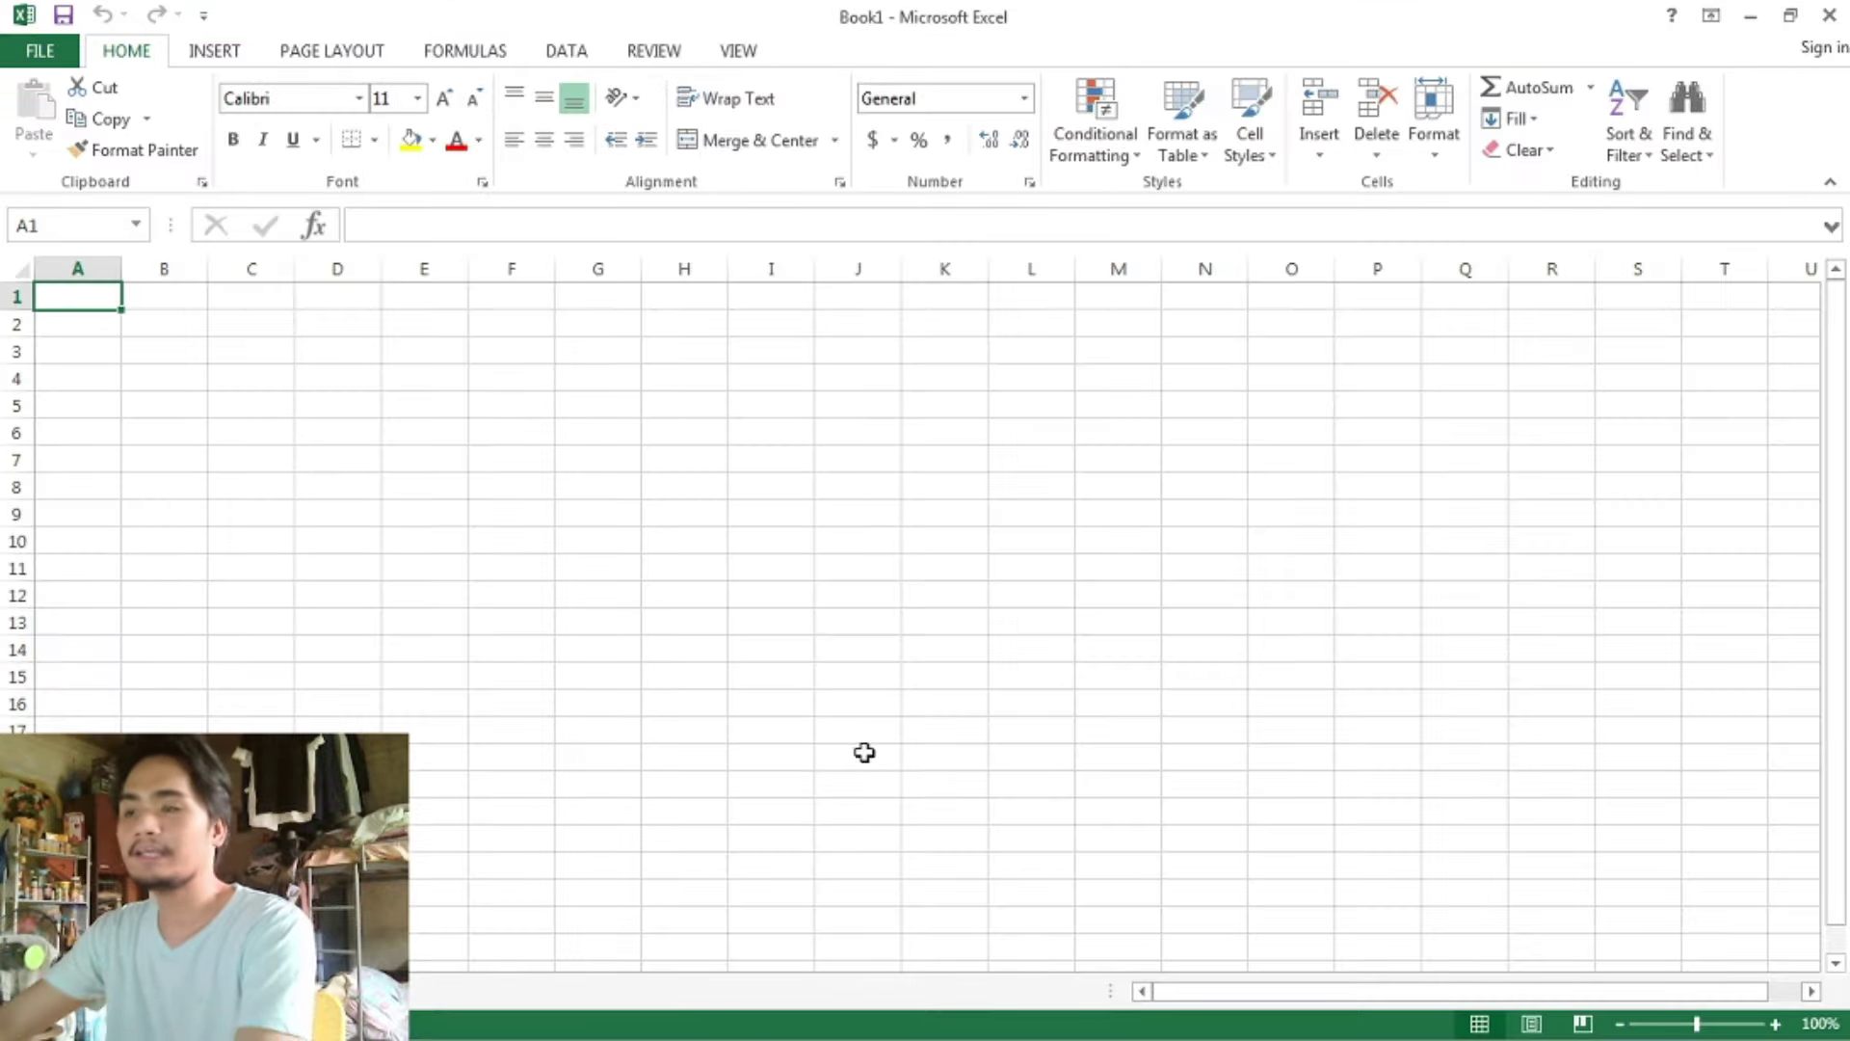
- Select the Age, Civil Status and Sex question headings in the Word questionnaire
scroll(867, 578, up, 1)
scroll(851, 568, up, 1)
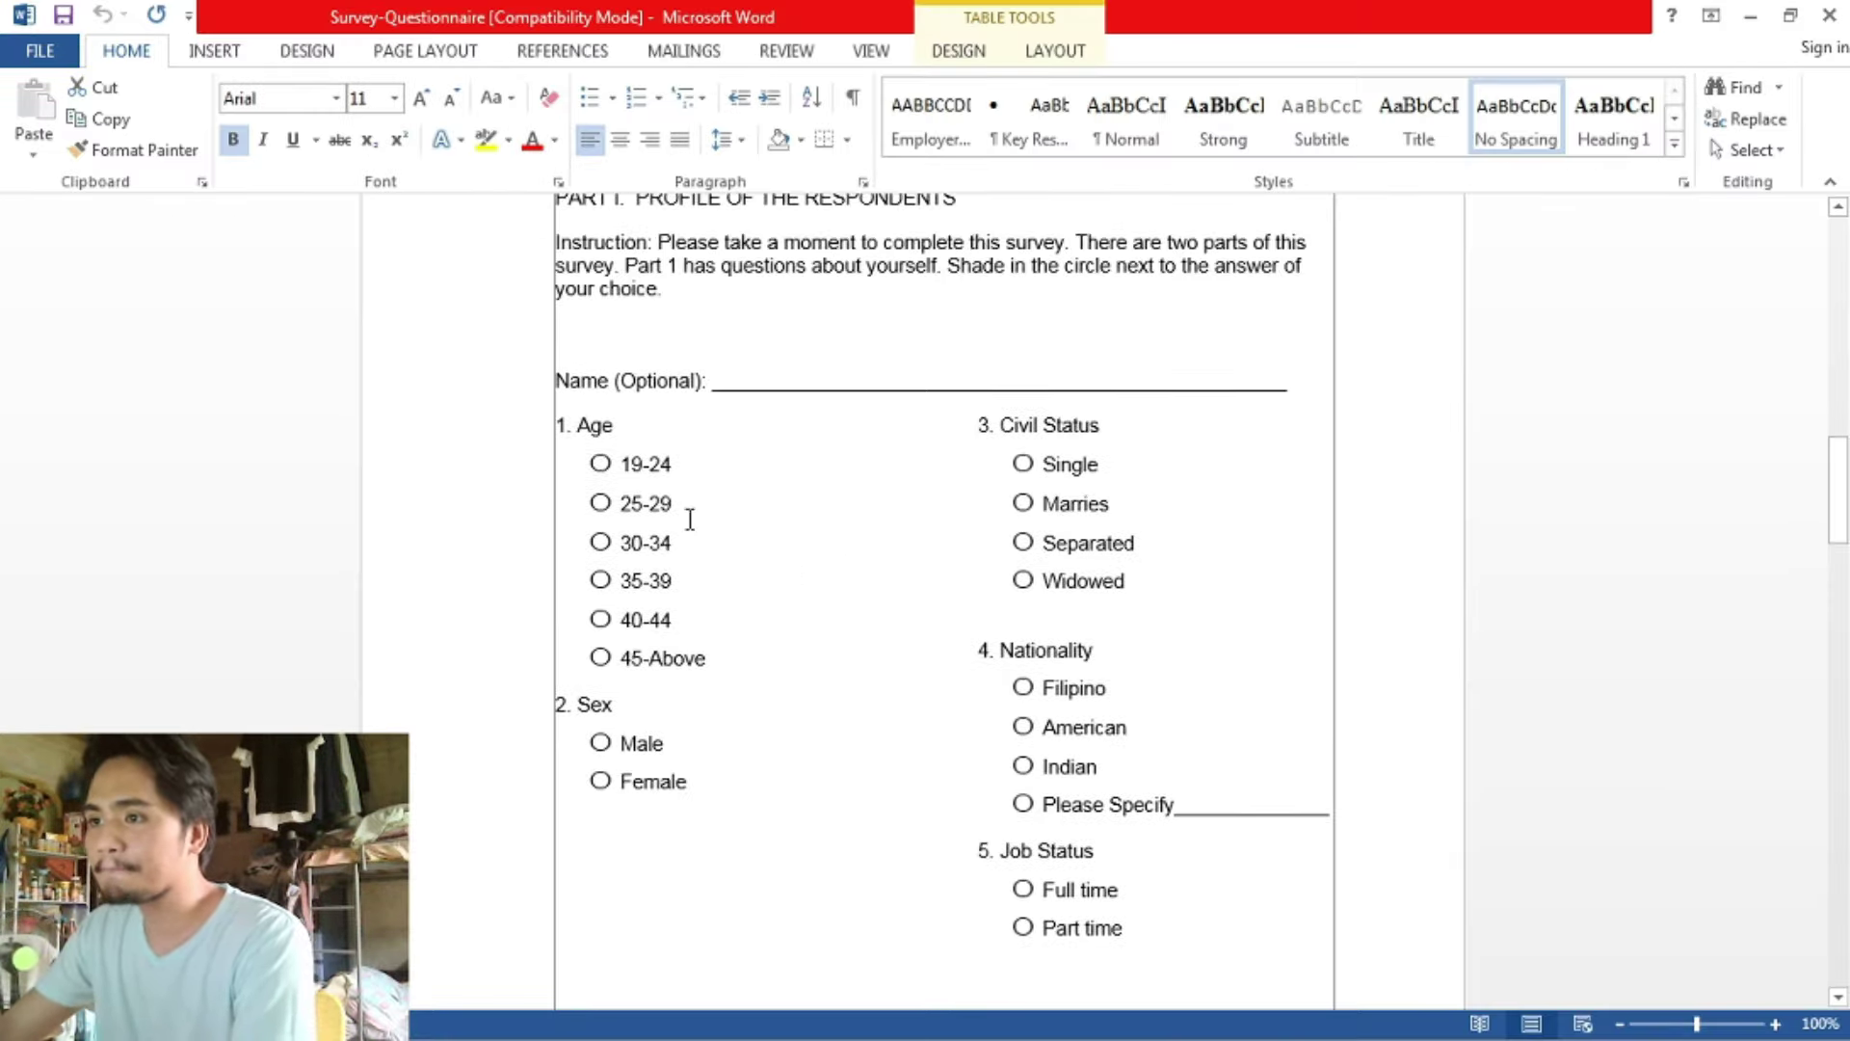
double_click(589, 426)
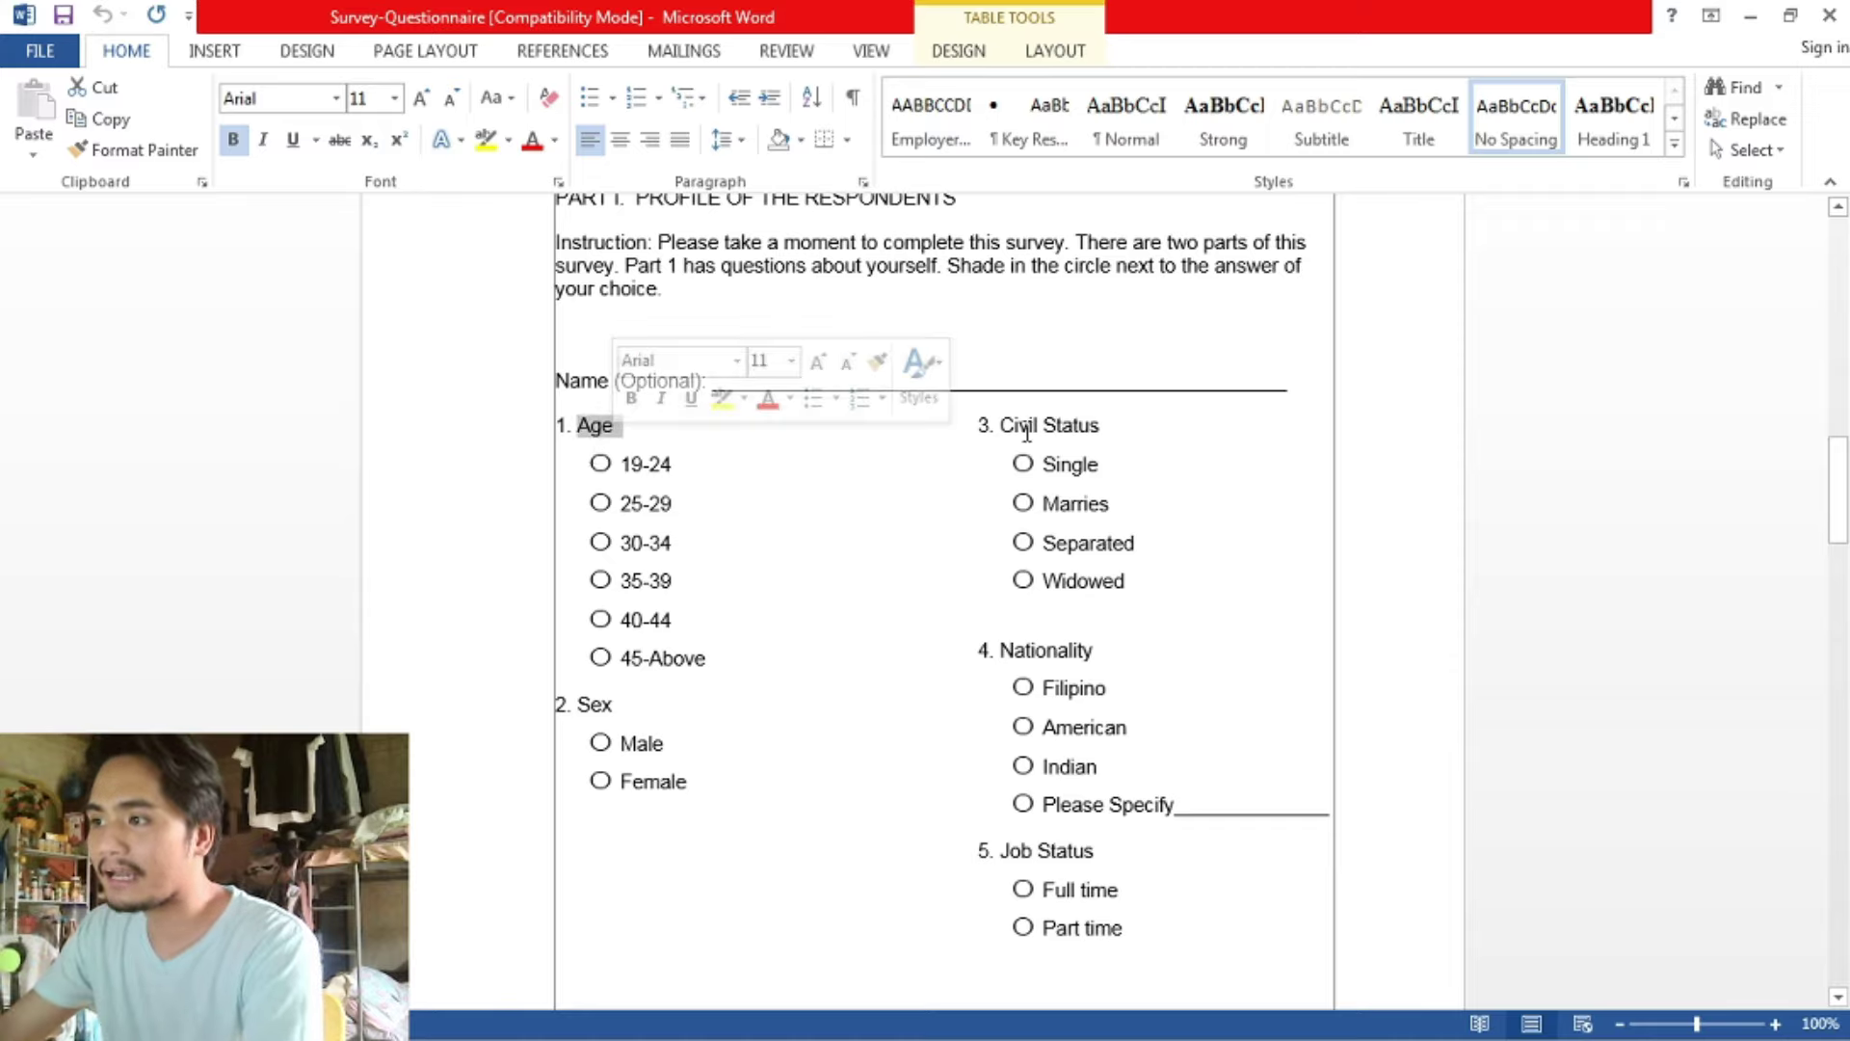
drag(1002, 425, 1102, 425)
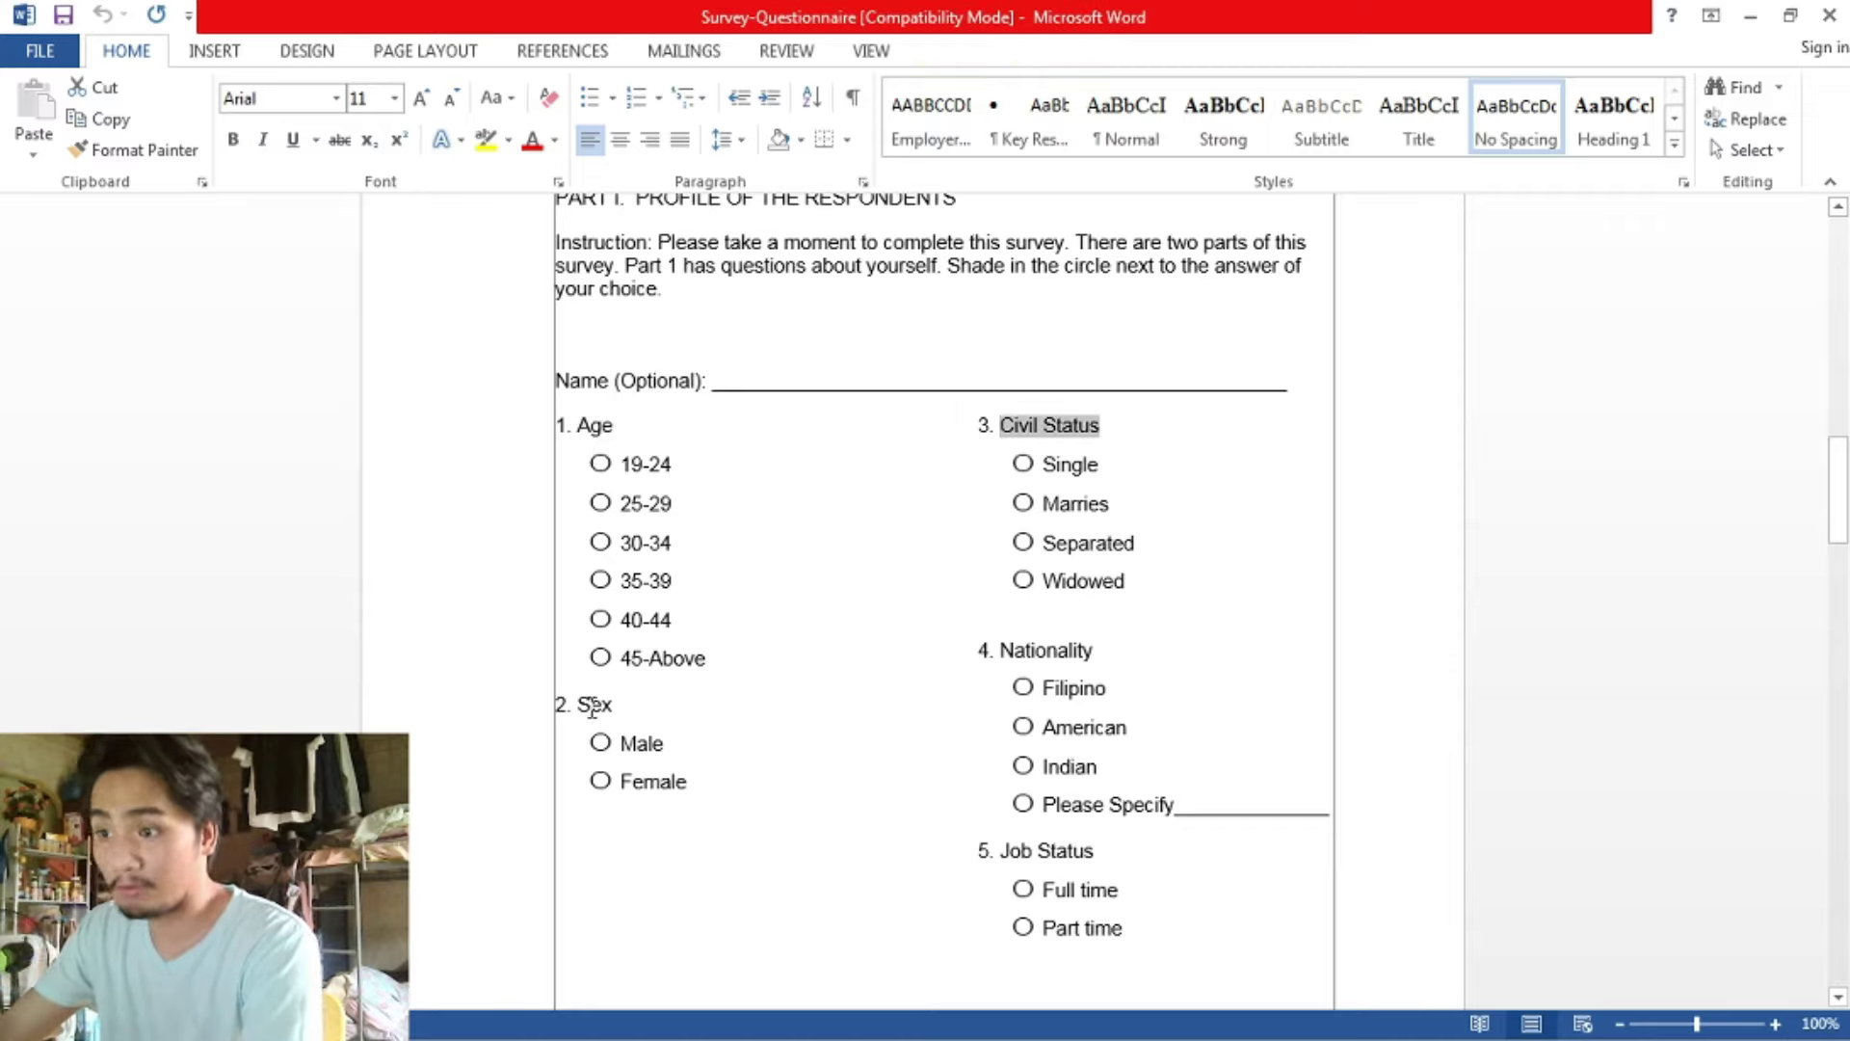
double_click(592, 706)
- Enter Age in A1 and Sex in B1 of the Excel sheet
key(alt+Tab)
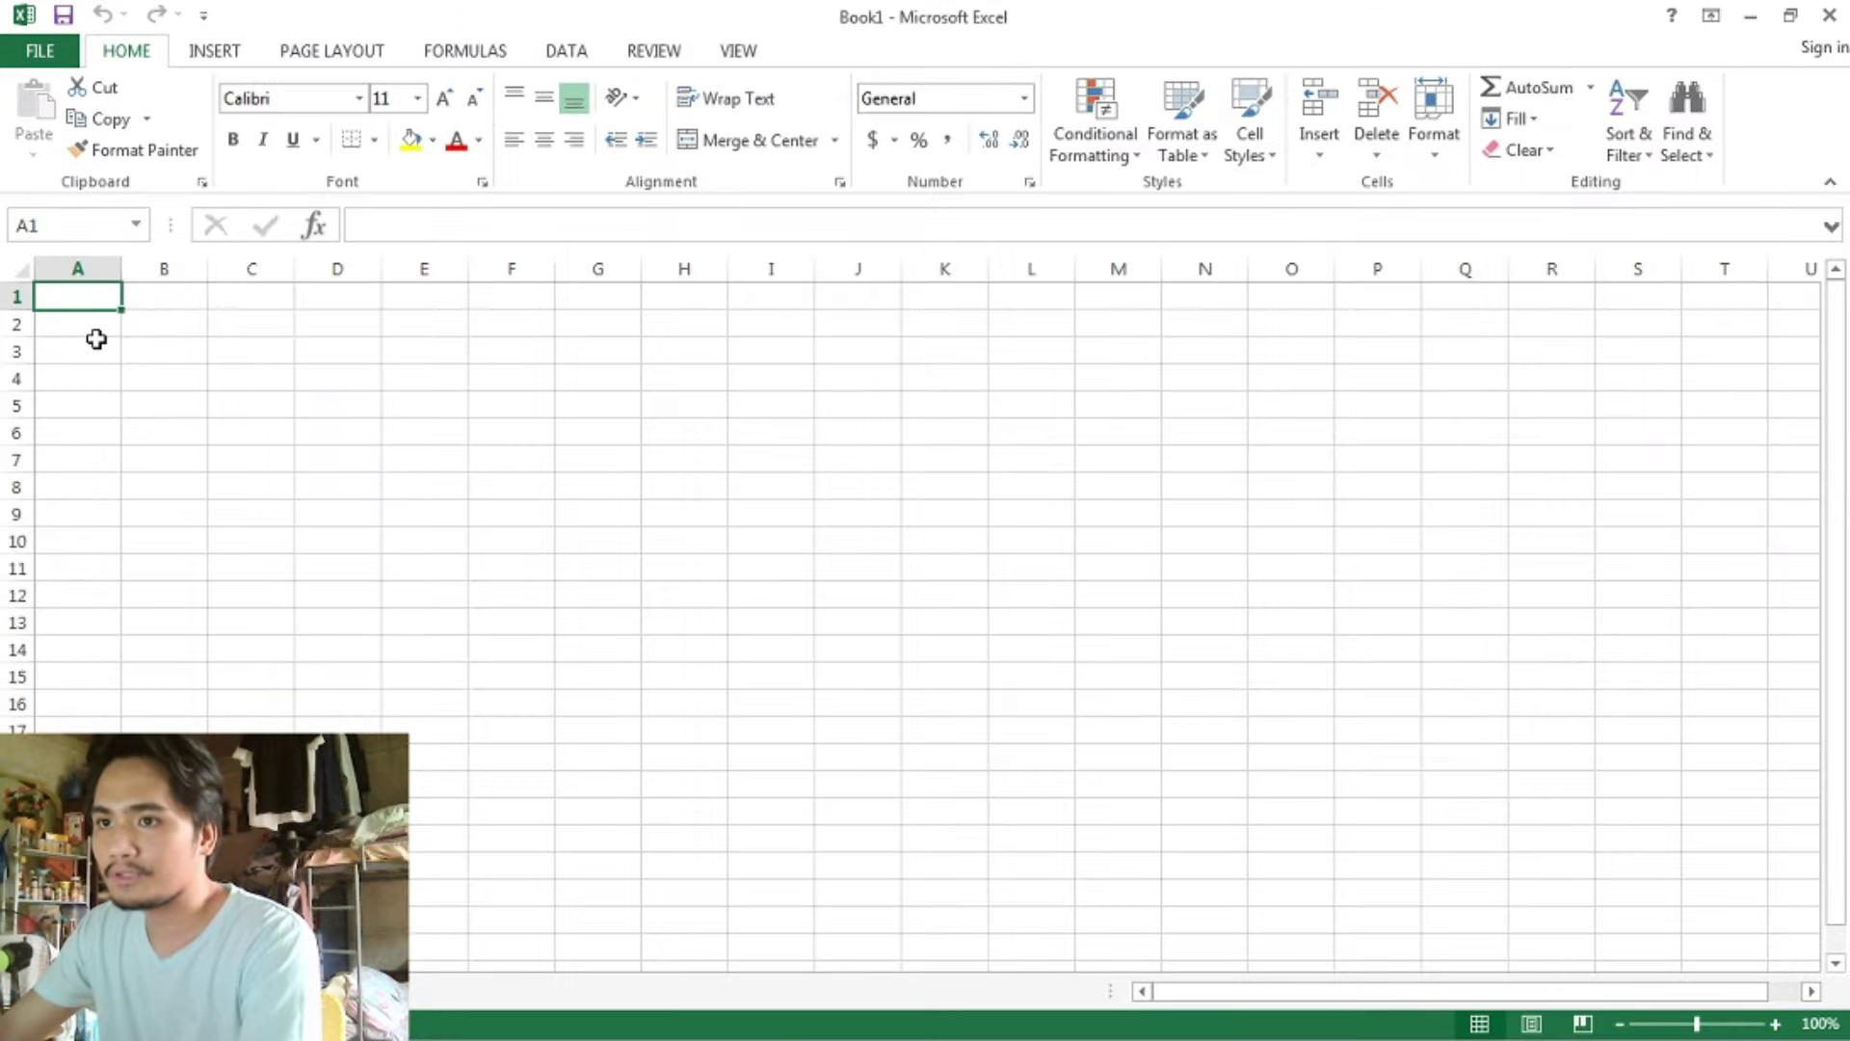
click(96, 340)
click(95, 297)
text(aq)
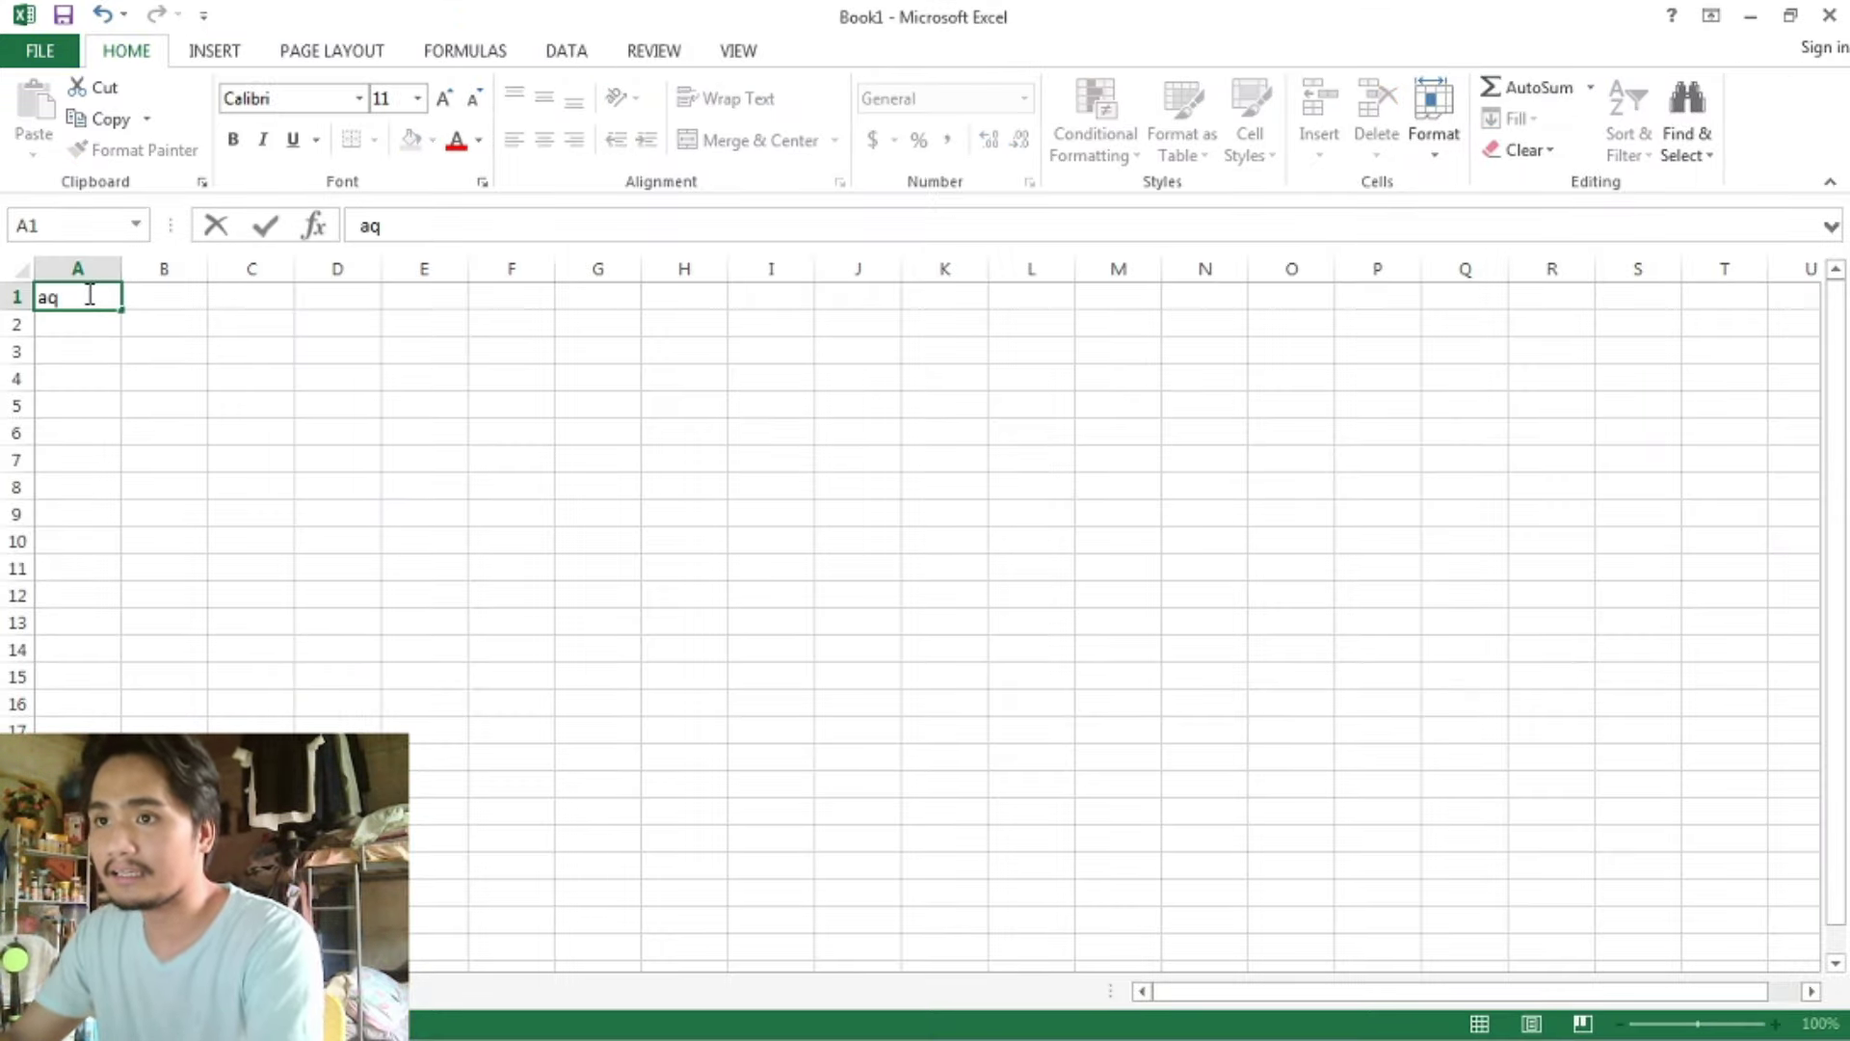
key(BackSpace)
key(BackSpace)
text(a)
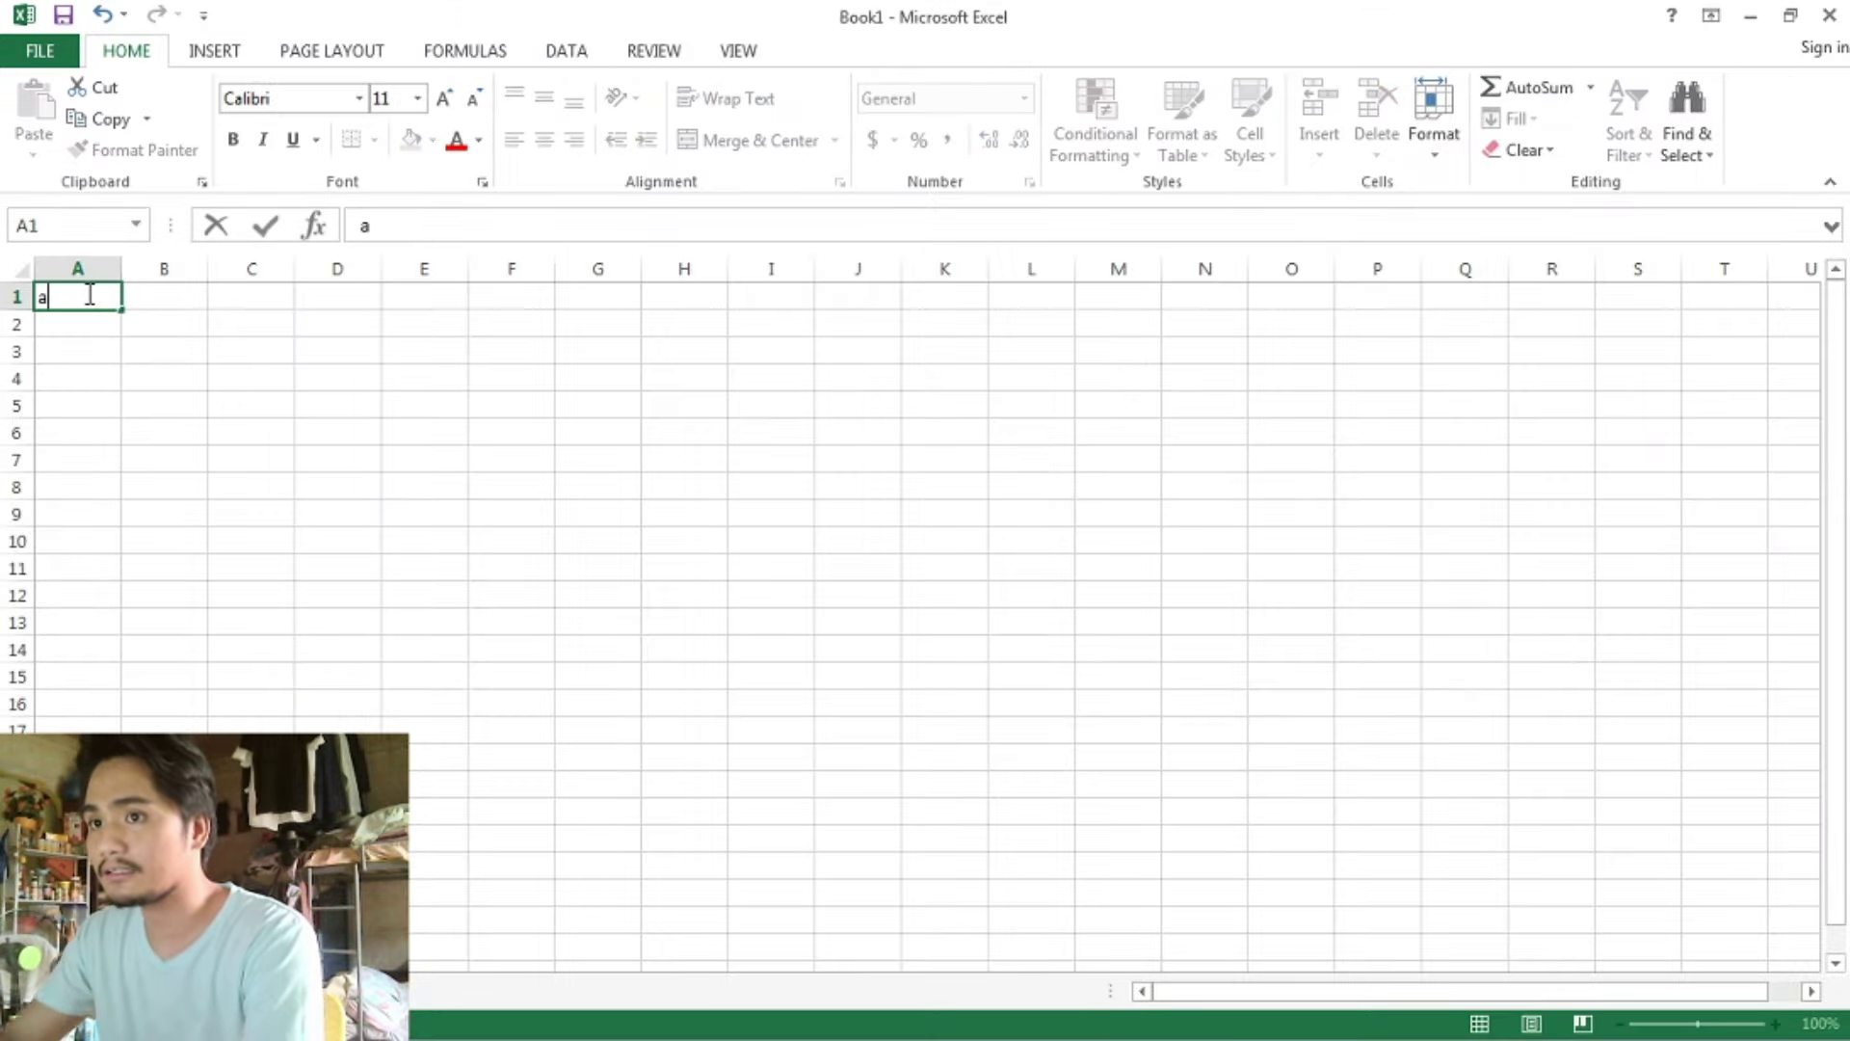
key(BackSpace)
text(Age)
key(Return)
key(Tab)
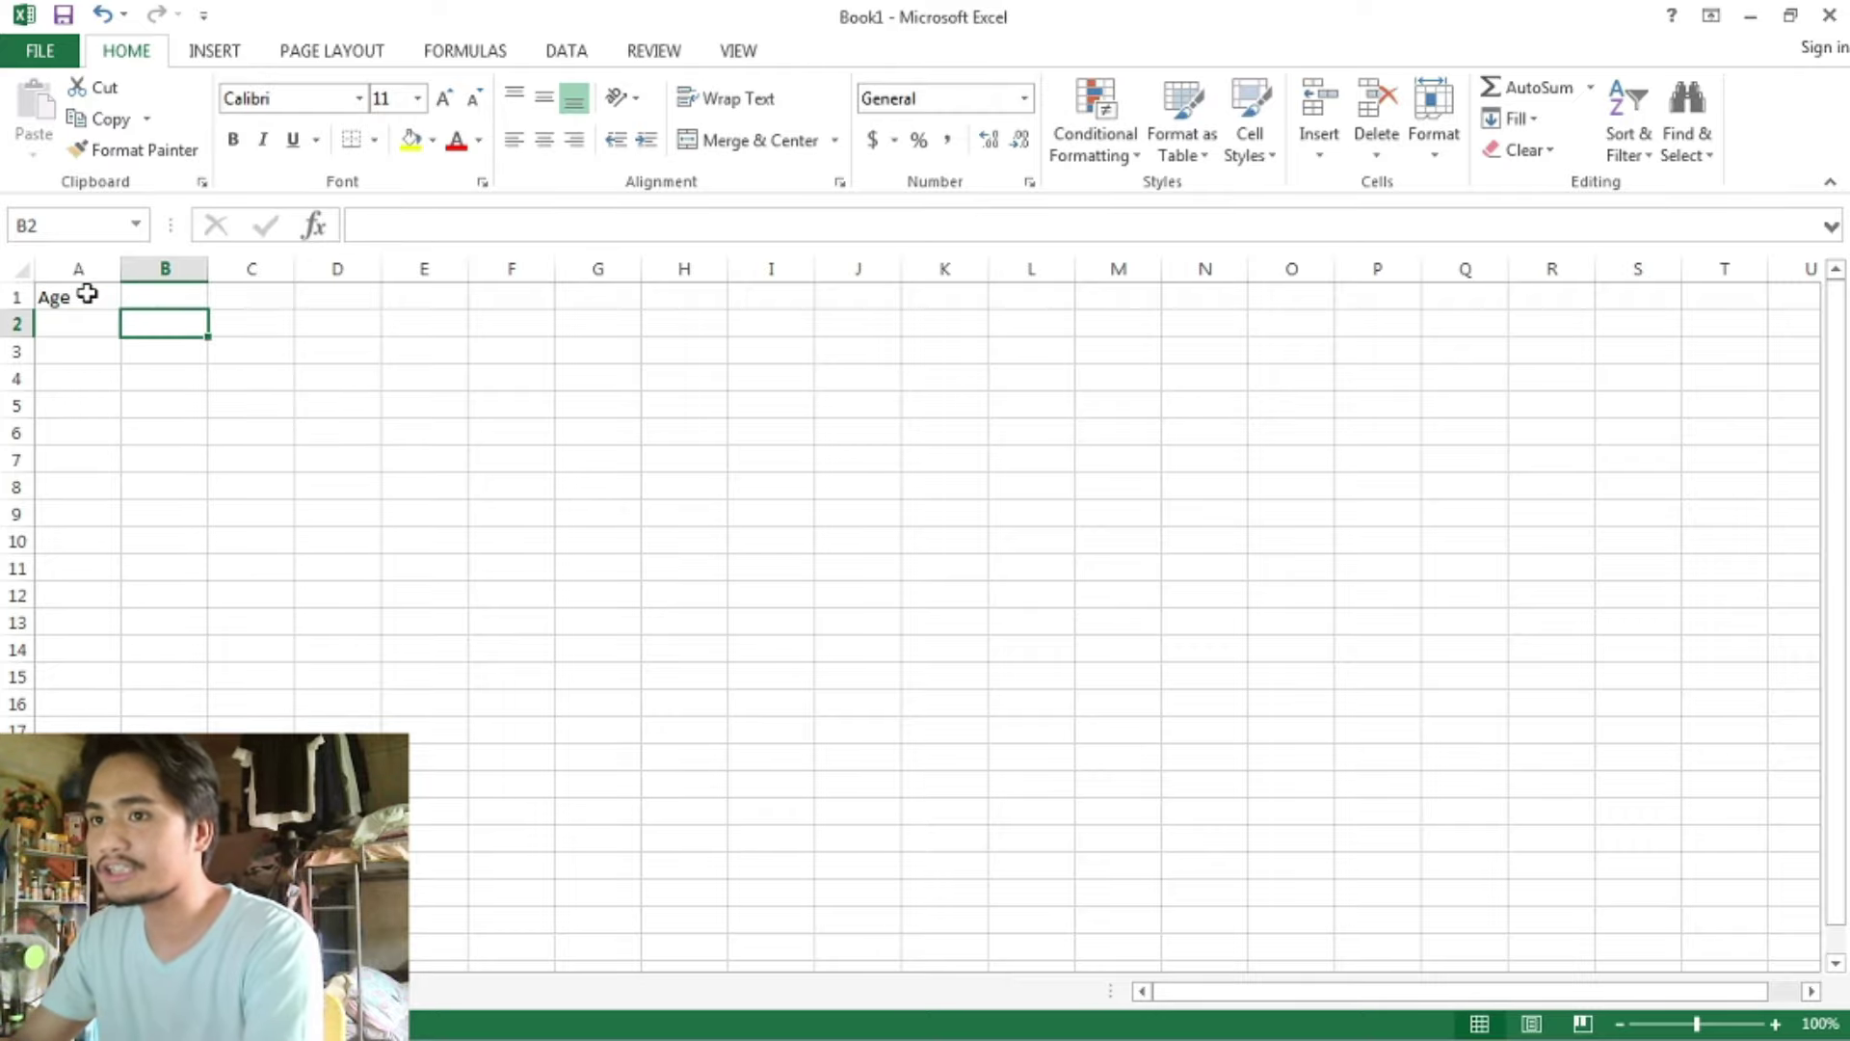
key(alt+Tab)
key(alt+Tab)
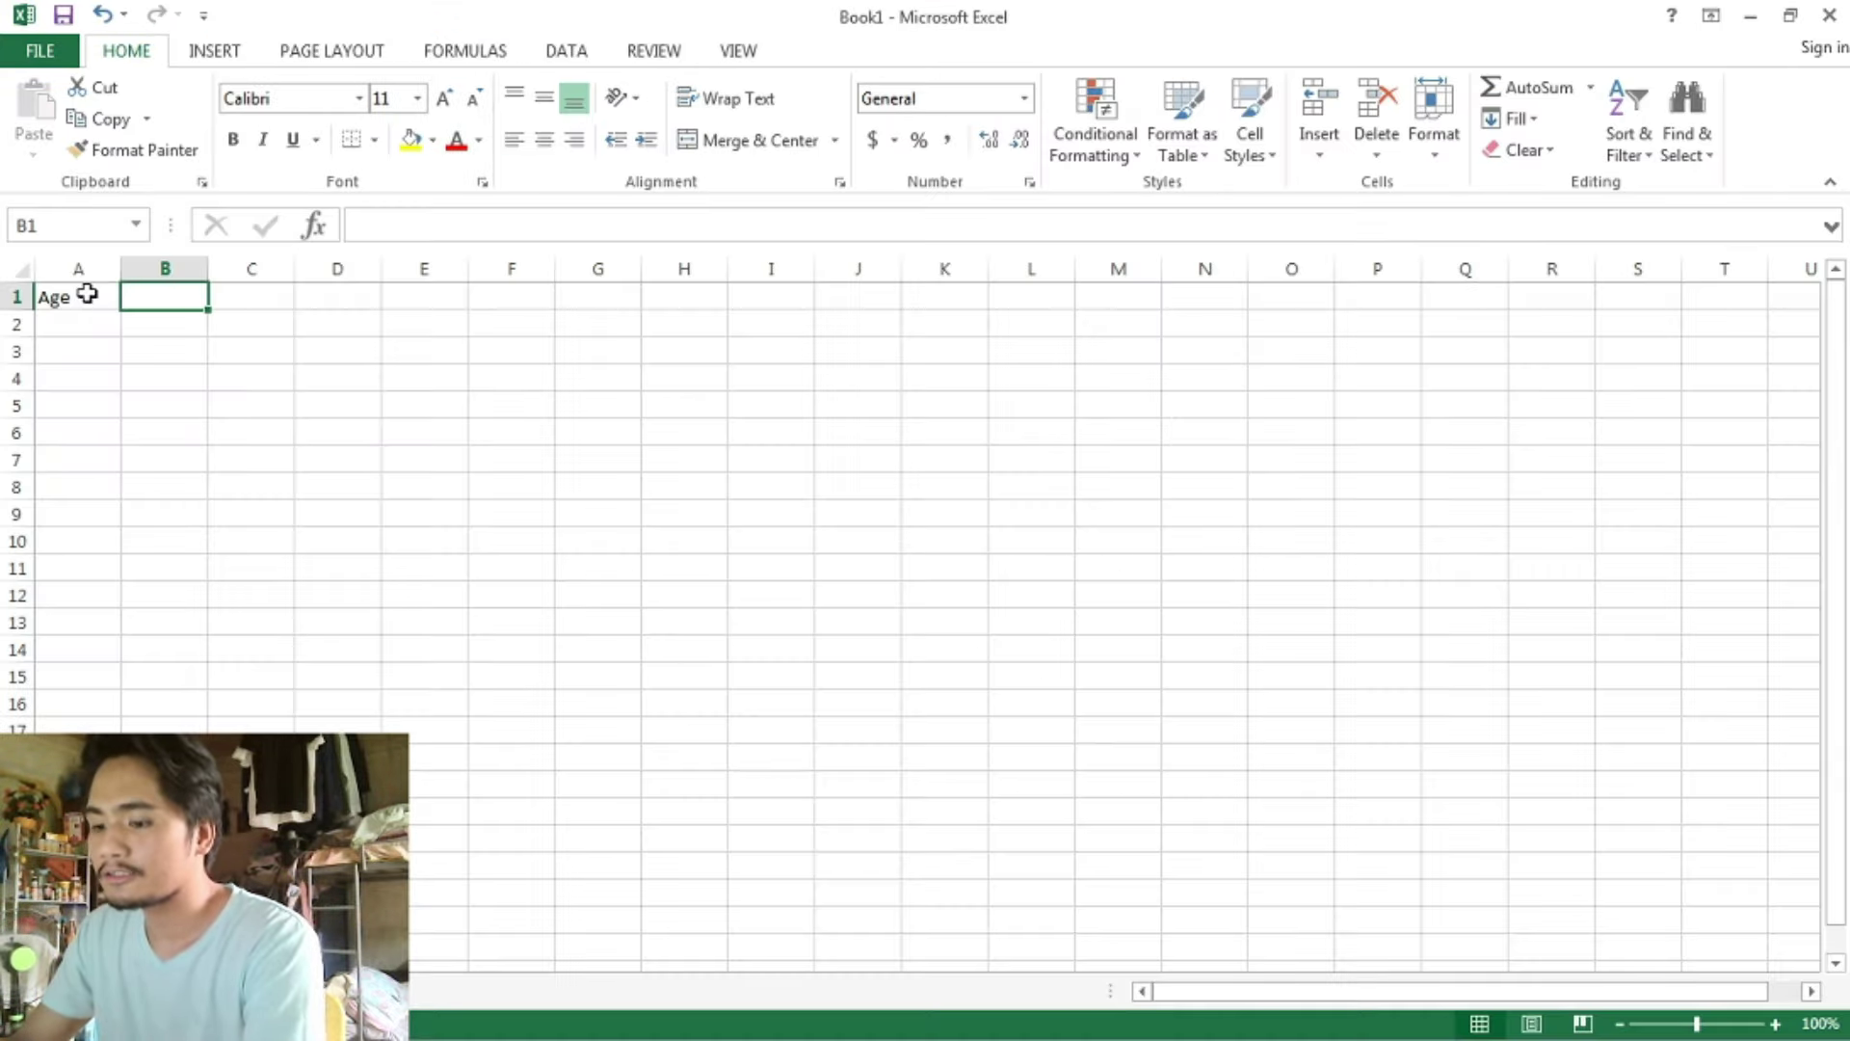
text(Sex)
key(Tab)
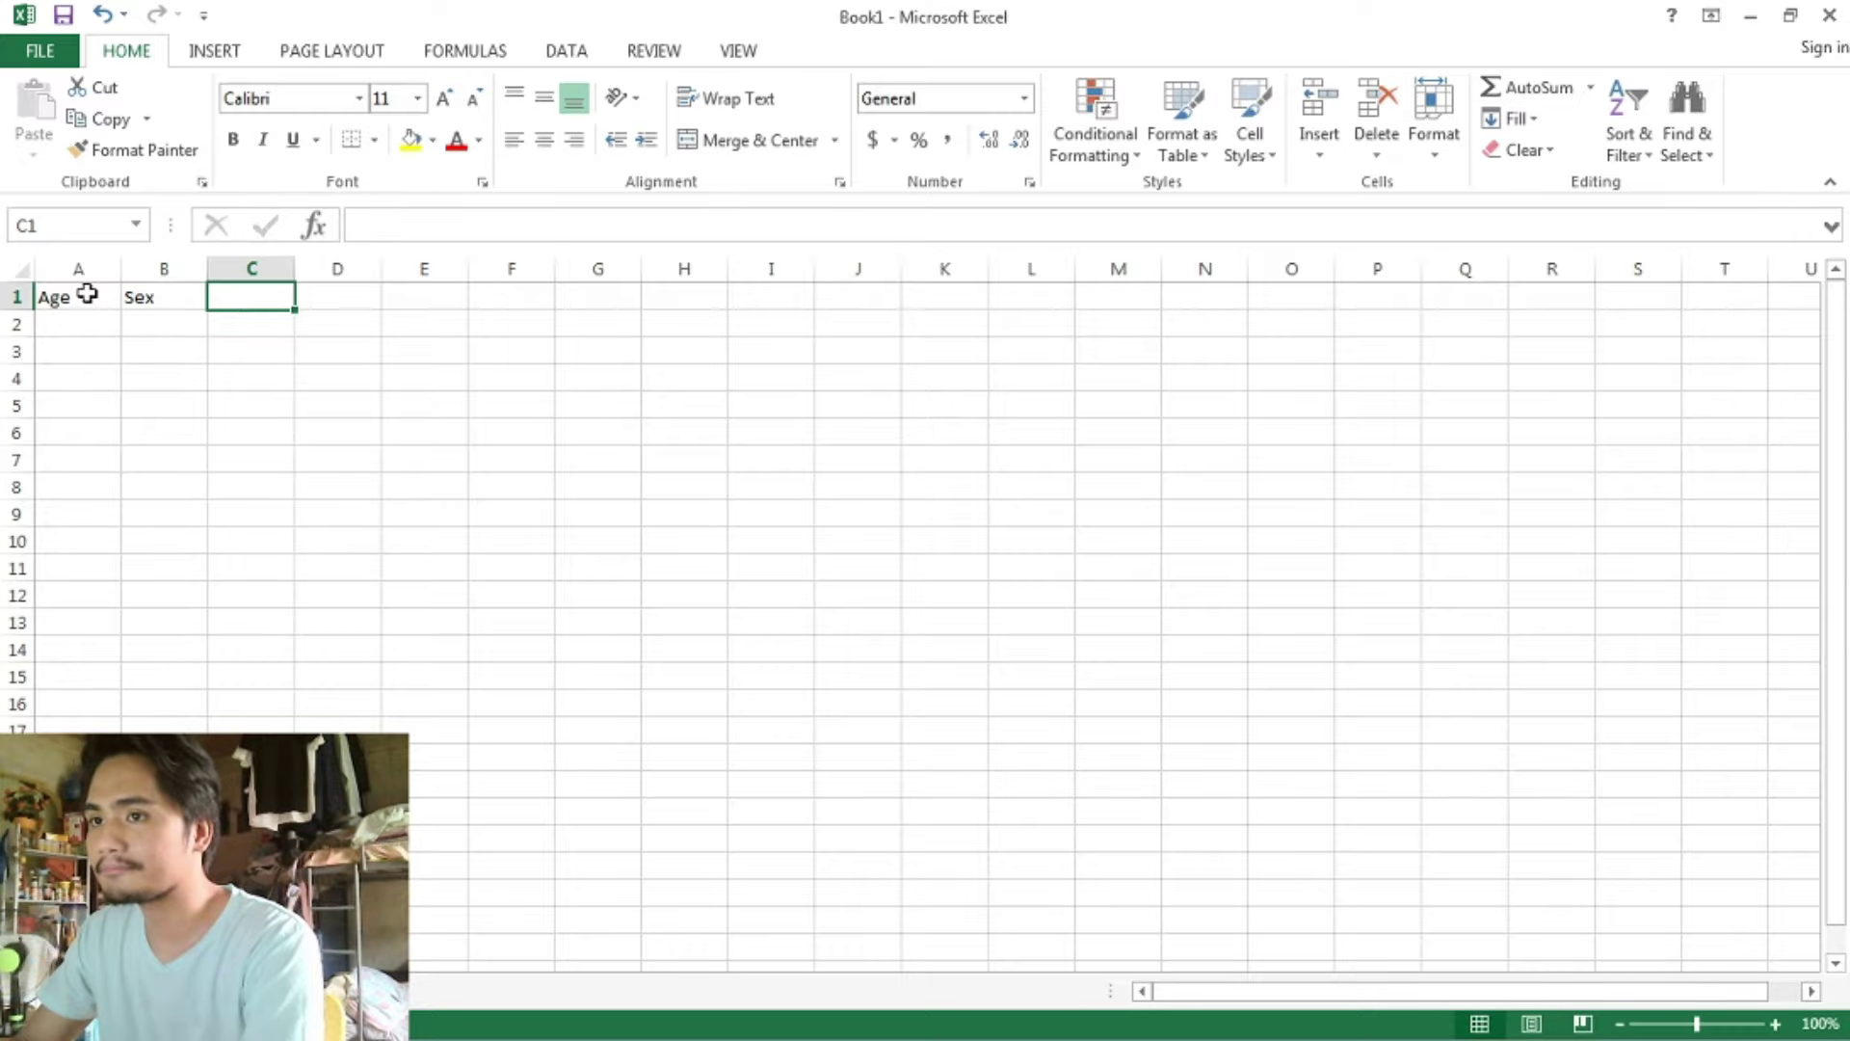
- Enter Civil Status, Nationality and Job Status as headers in C1 through E1
key(alt+Tab)
key(alt+Tab)
text(Civi)
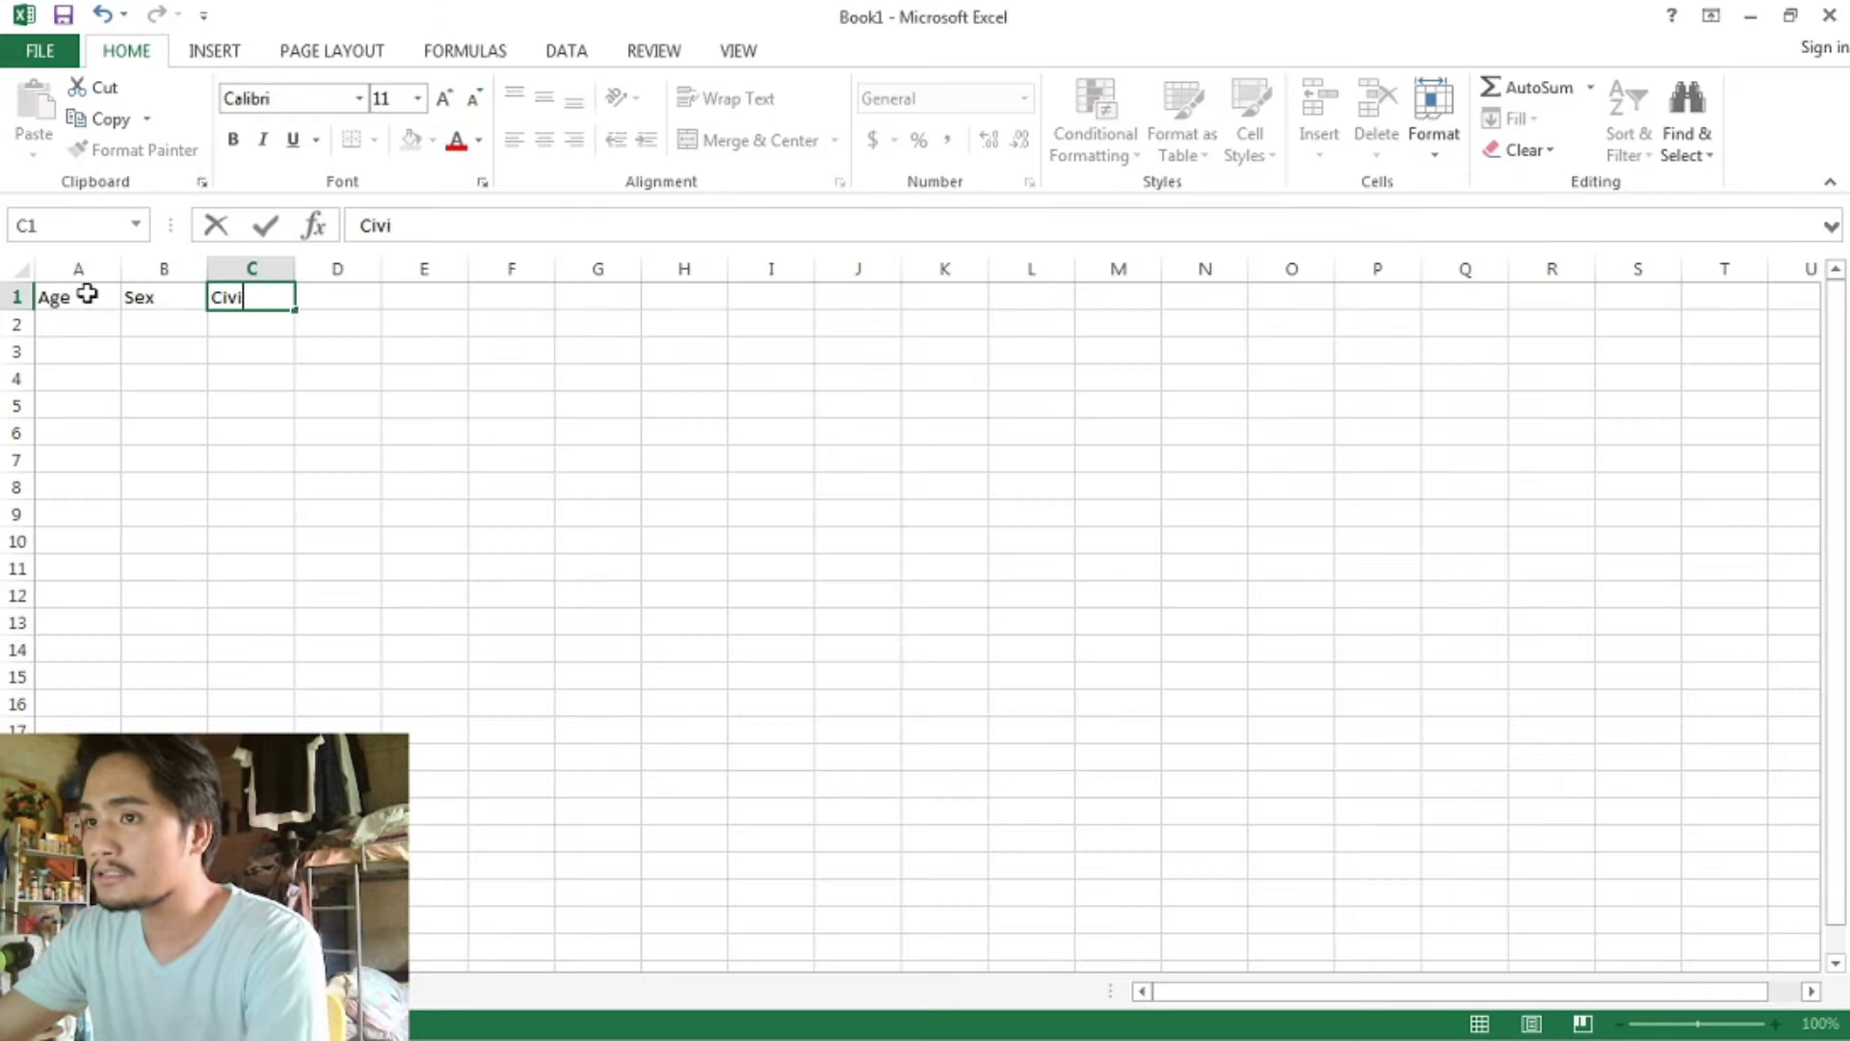
text(l Stau)
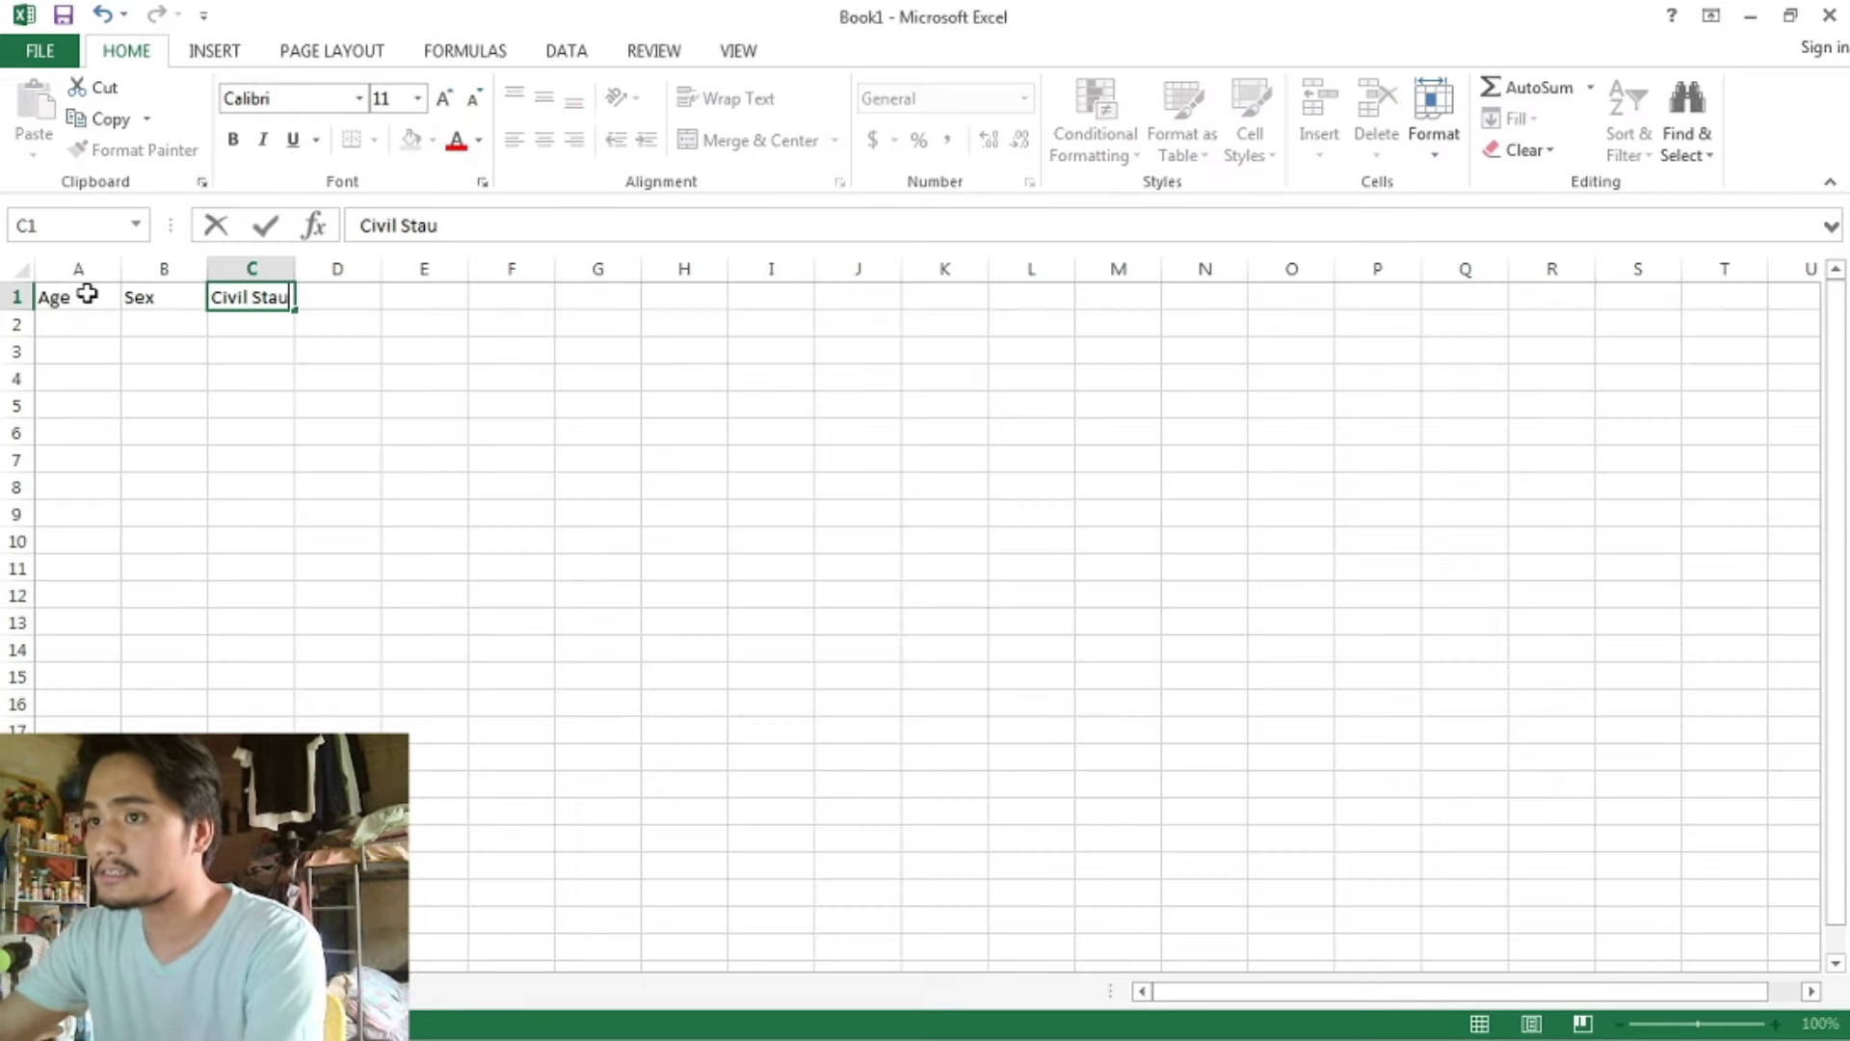
key(BackSpace)
text(tus)
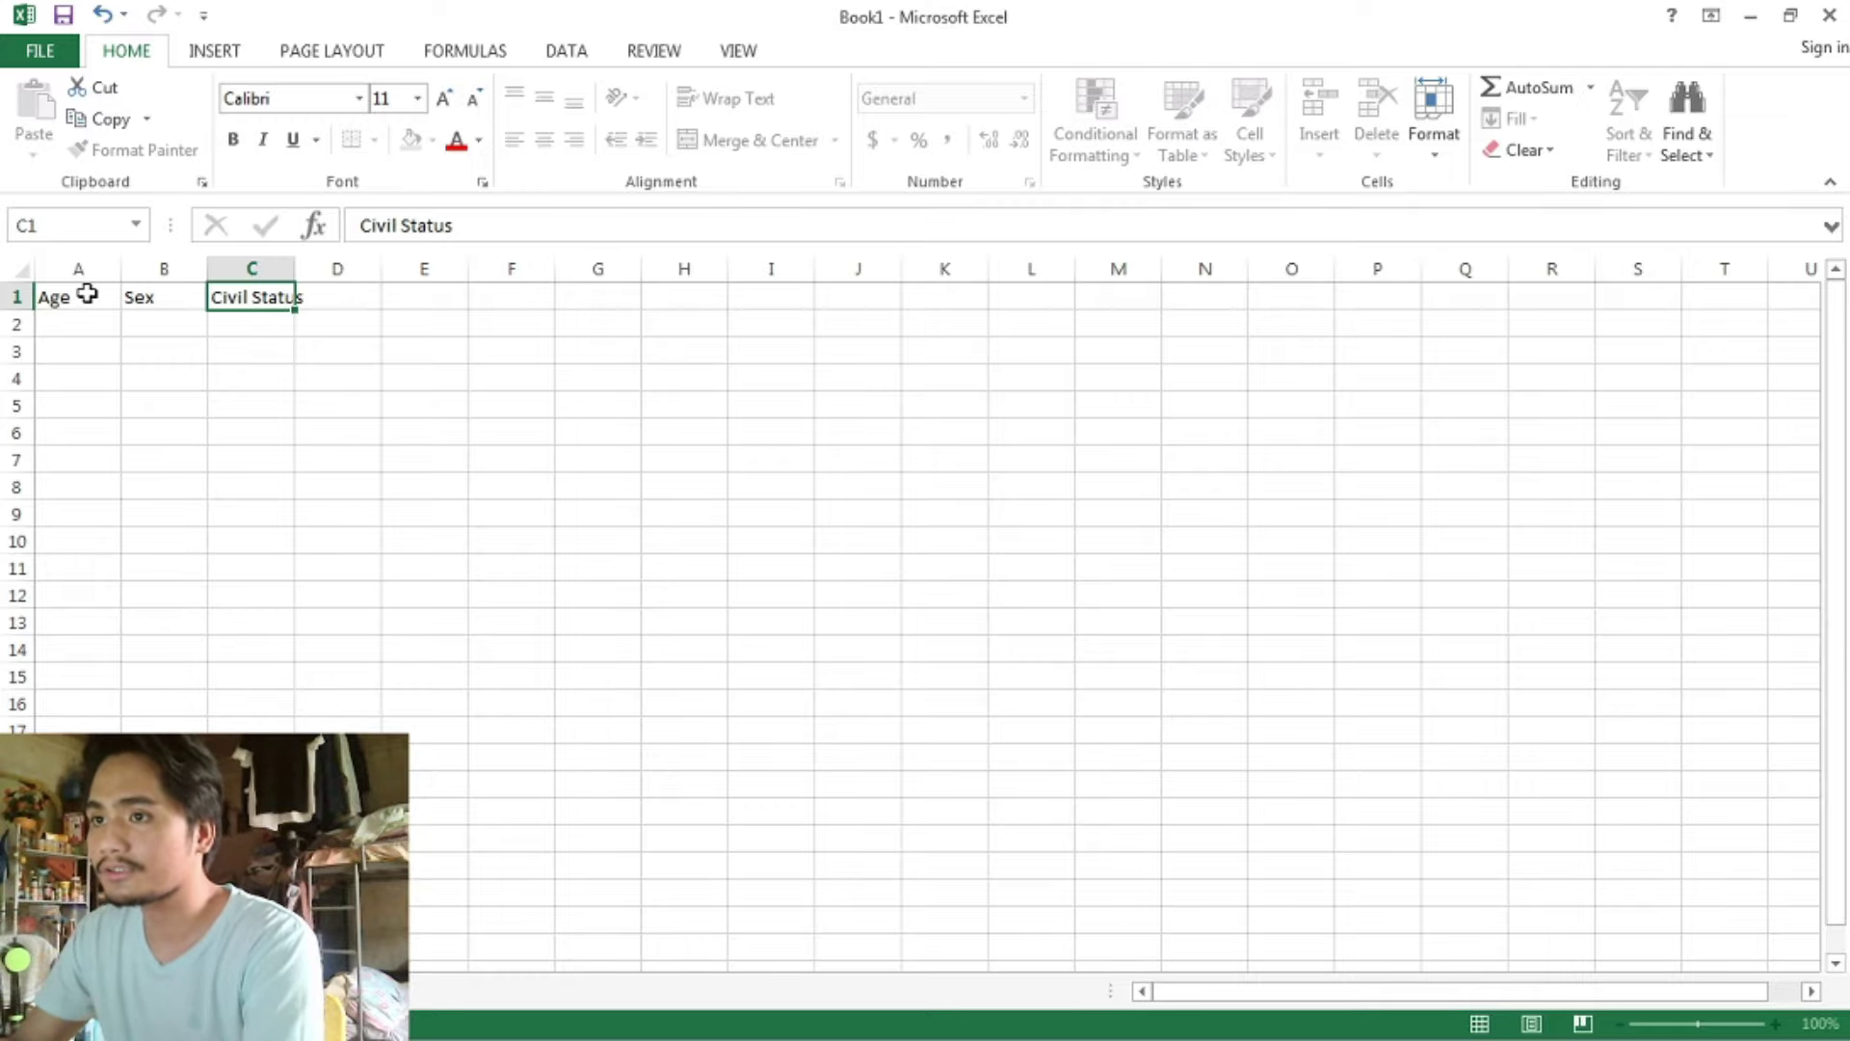
key(Tab)
key(alt+Tab)
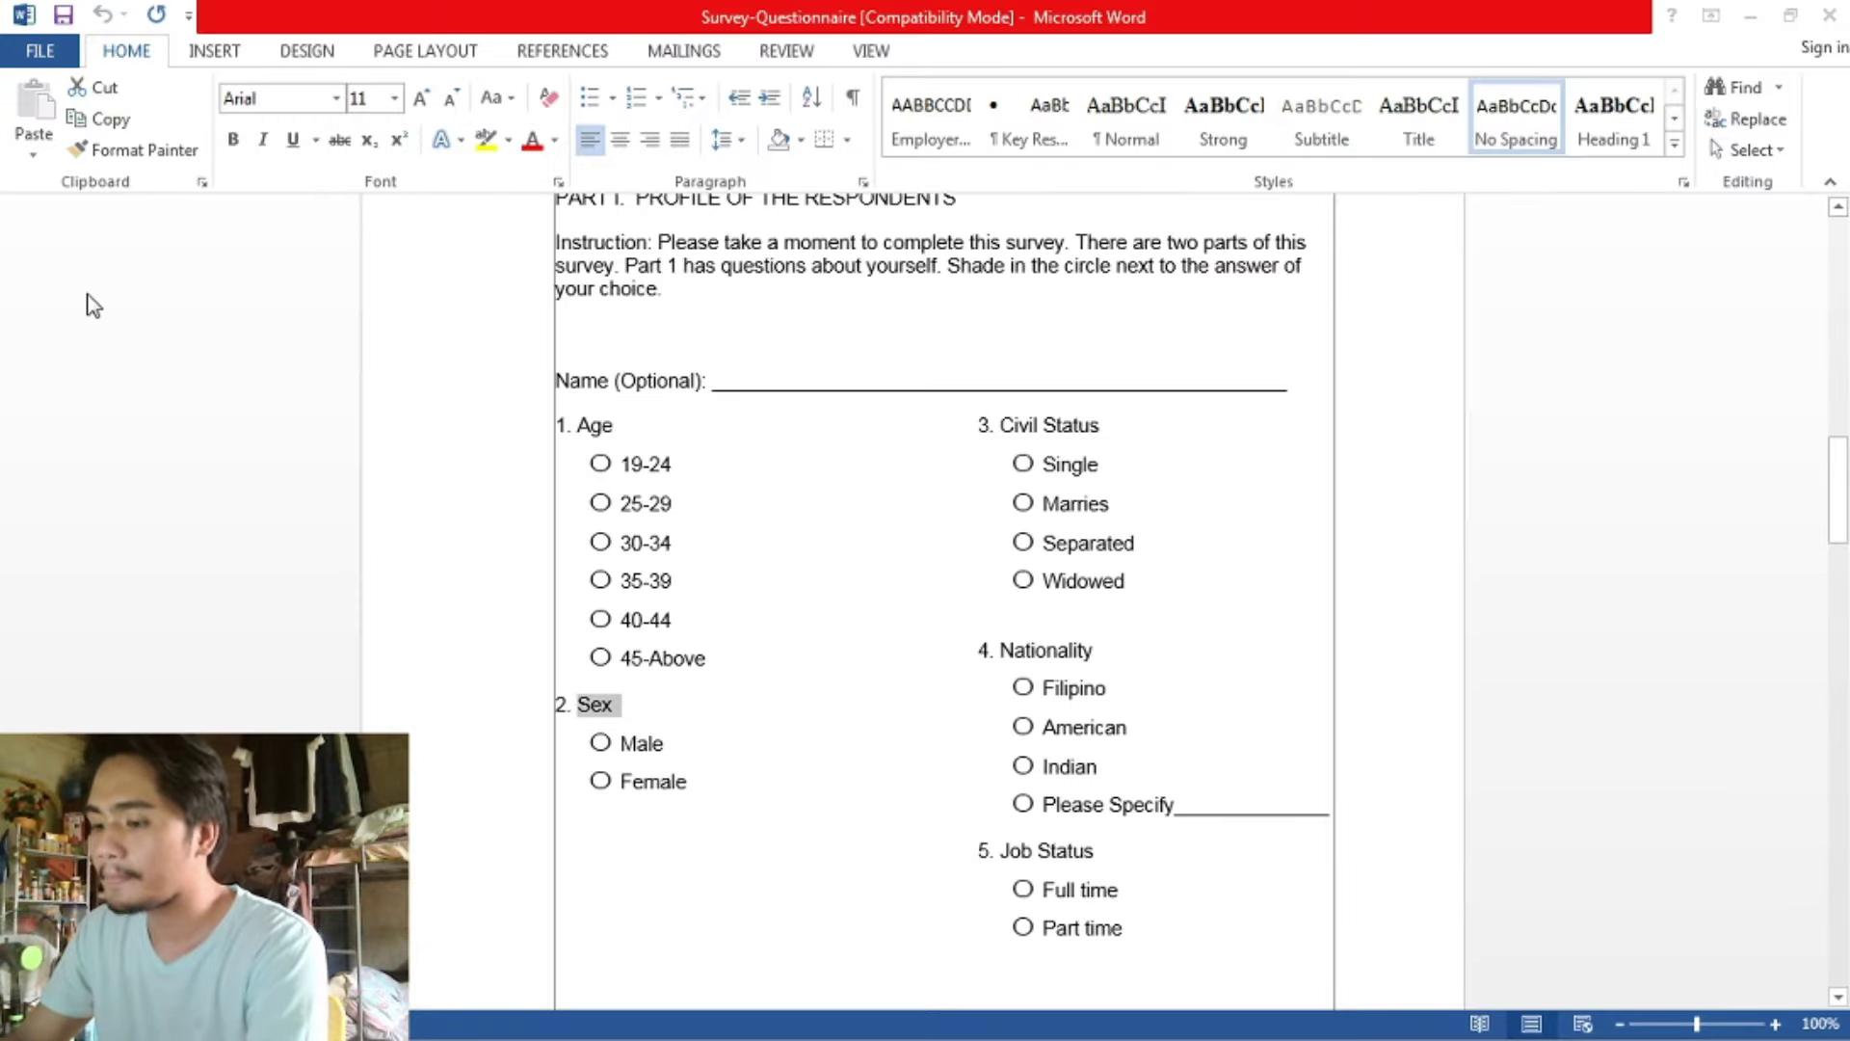
key(alt+Tab)
text(Nationality)
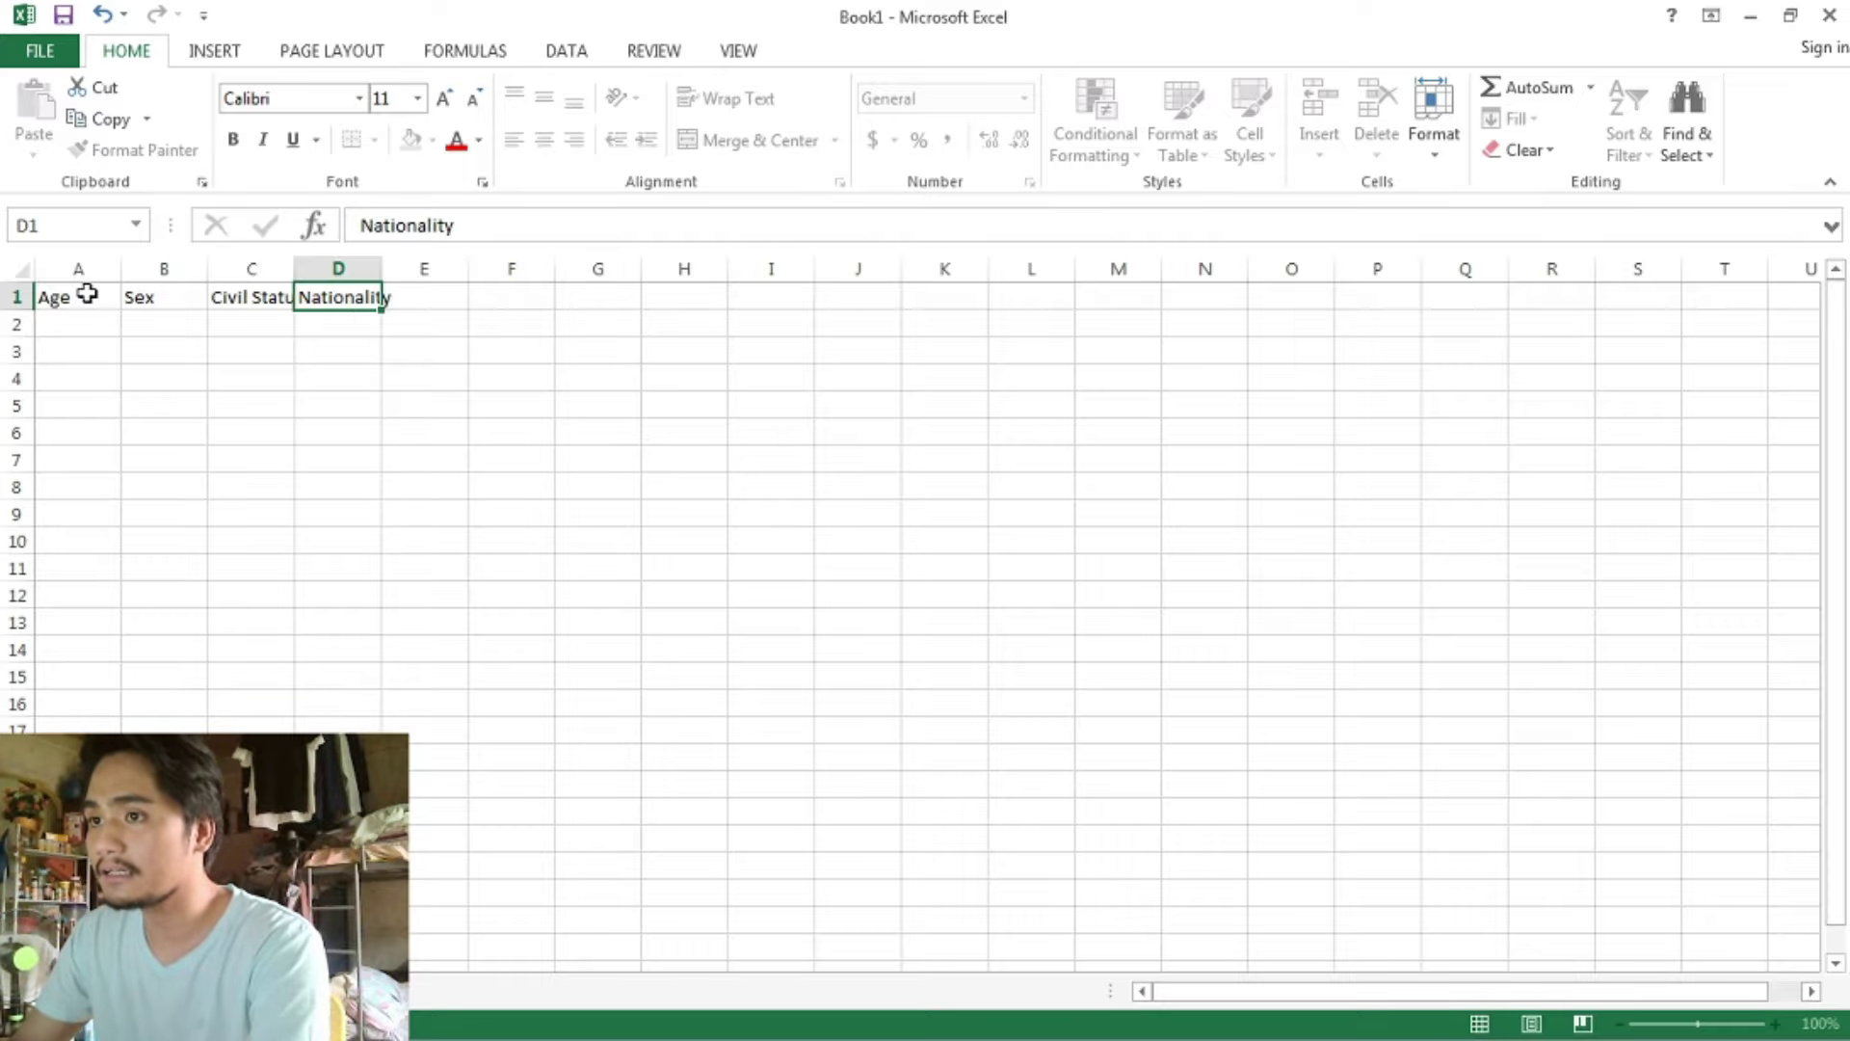
key(Tab)
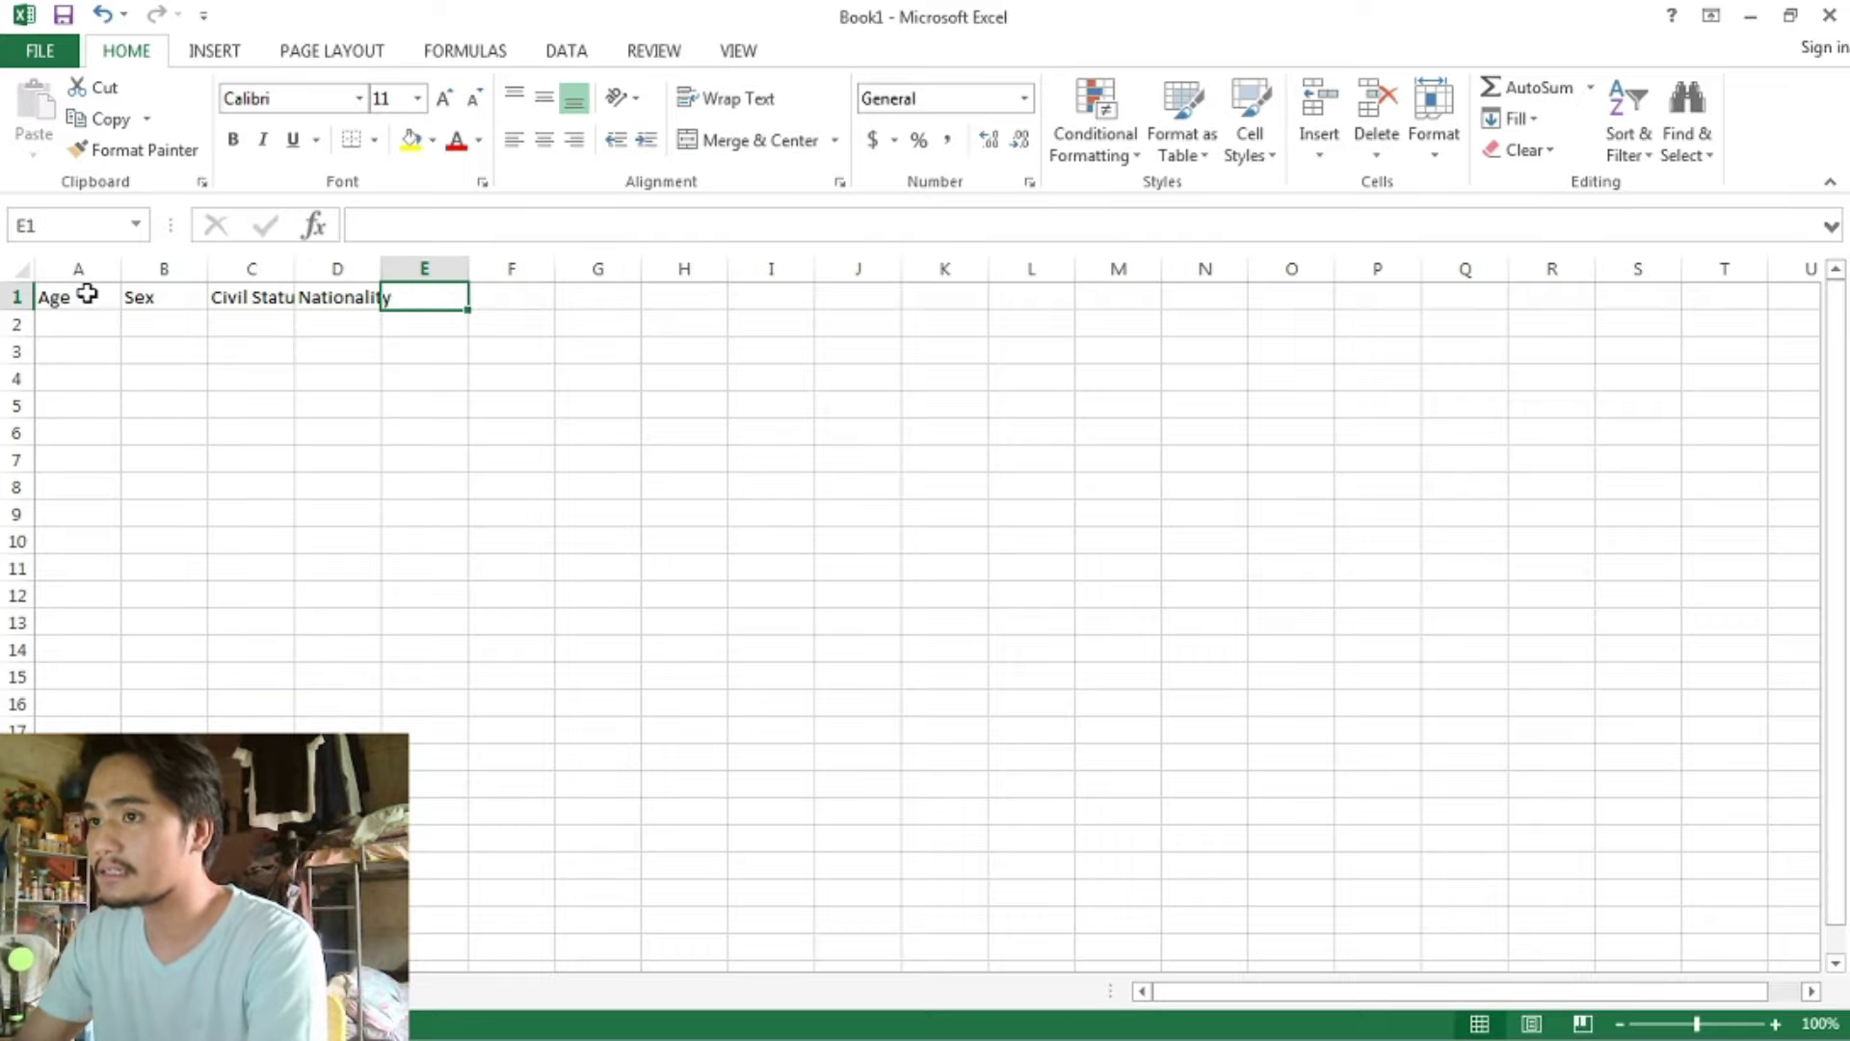
key(alt+Tab)
key(alt+Tab)
text(Job)
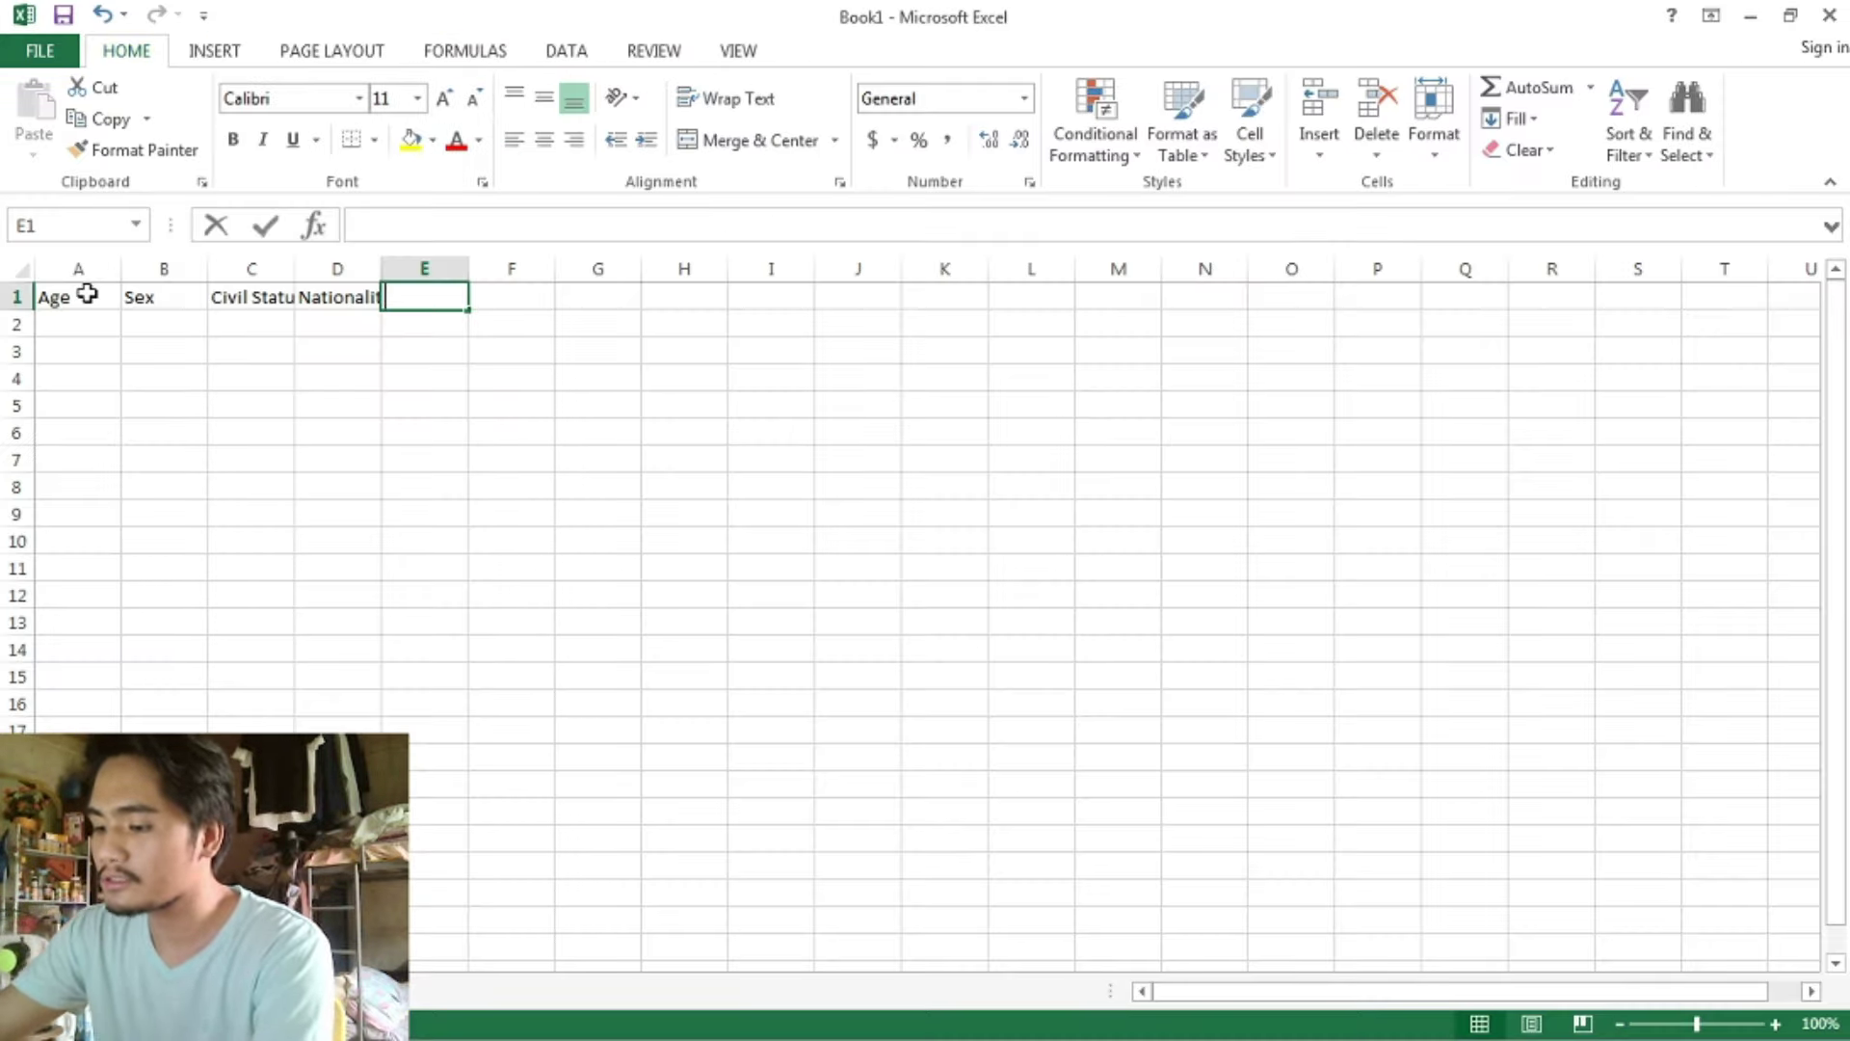
text( Status)
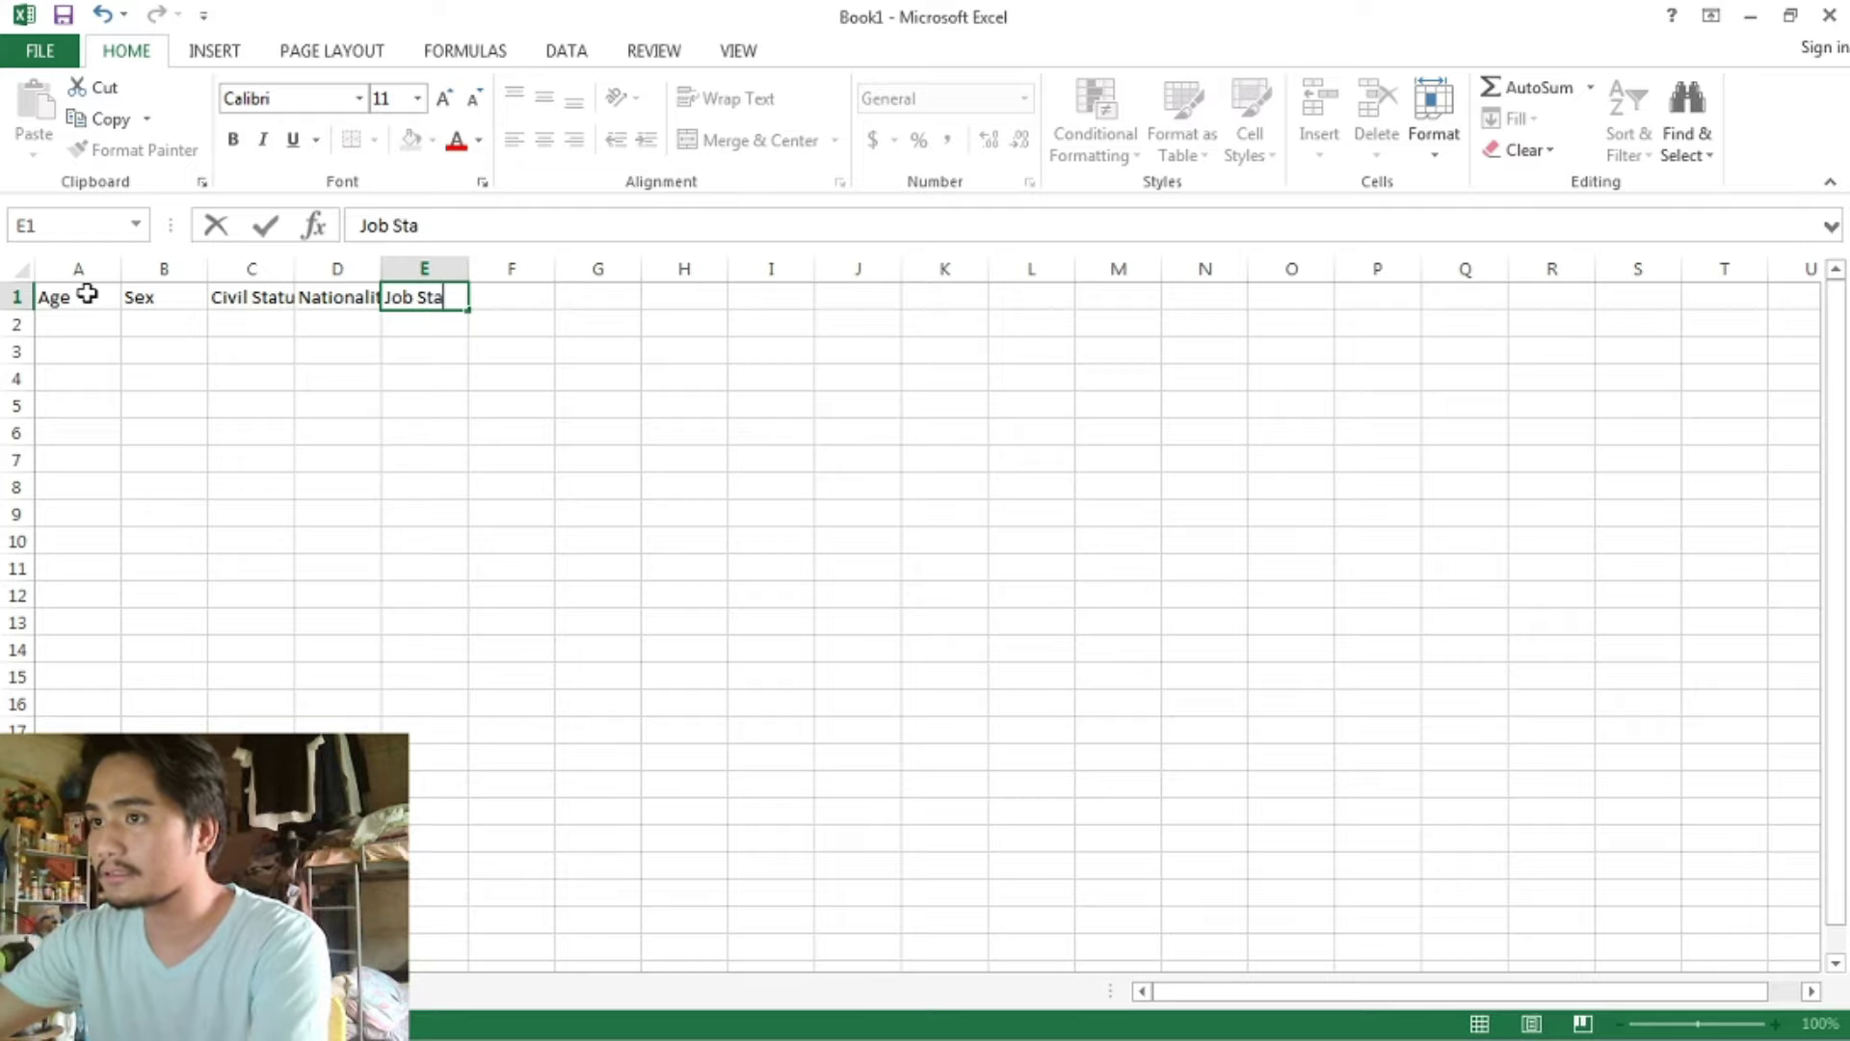
click(334, 454)
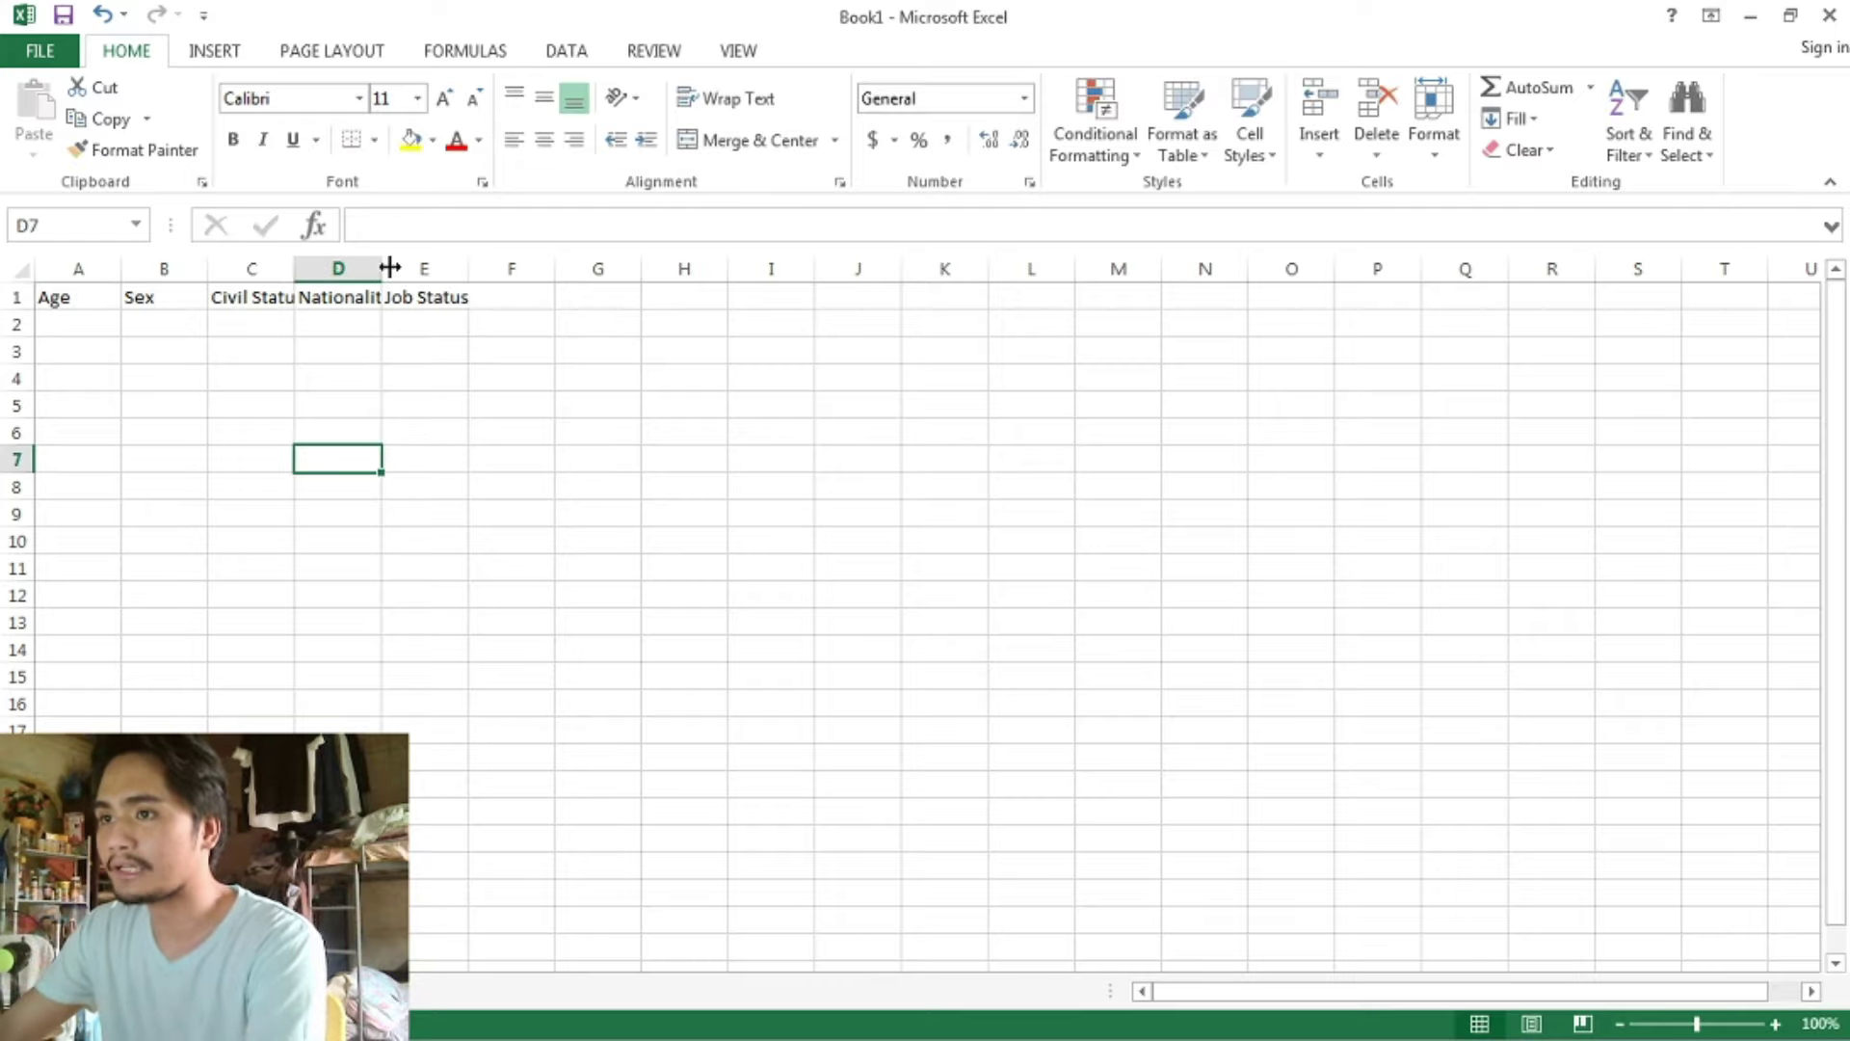
- Resize columns A to E so each header fits its column
double_click(381, 269)
double_click(299, 271)
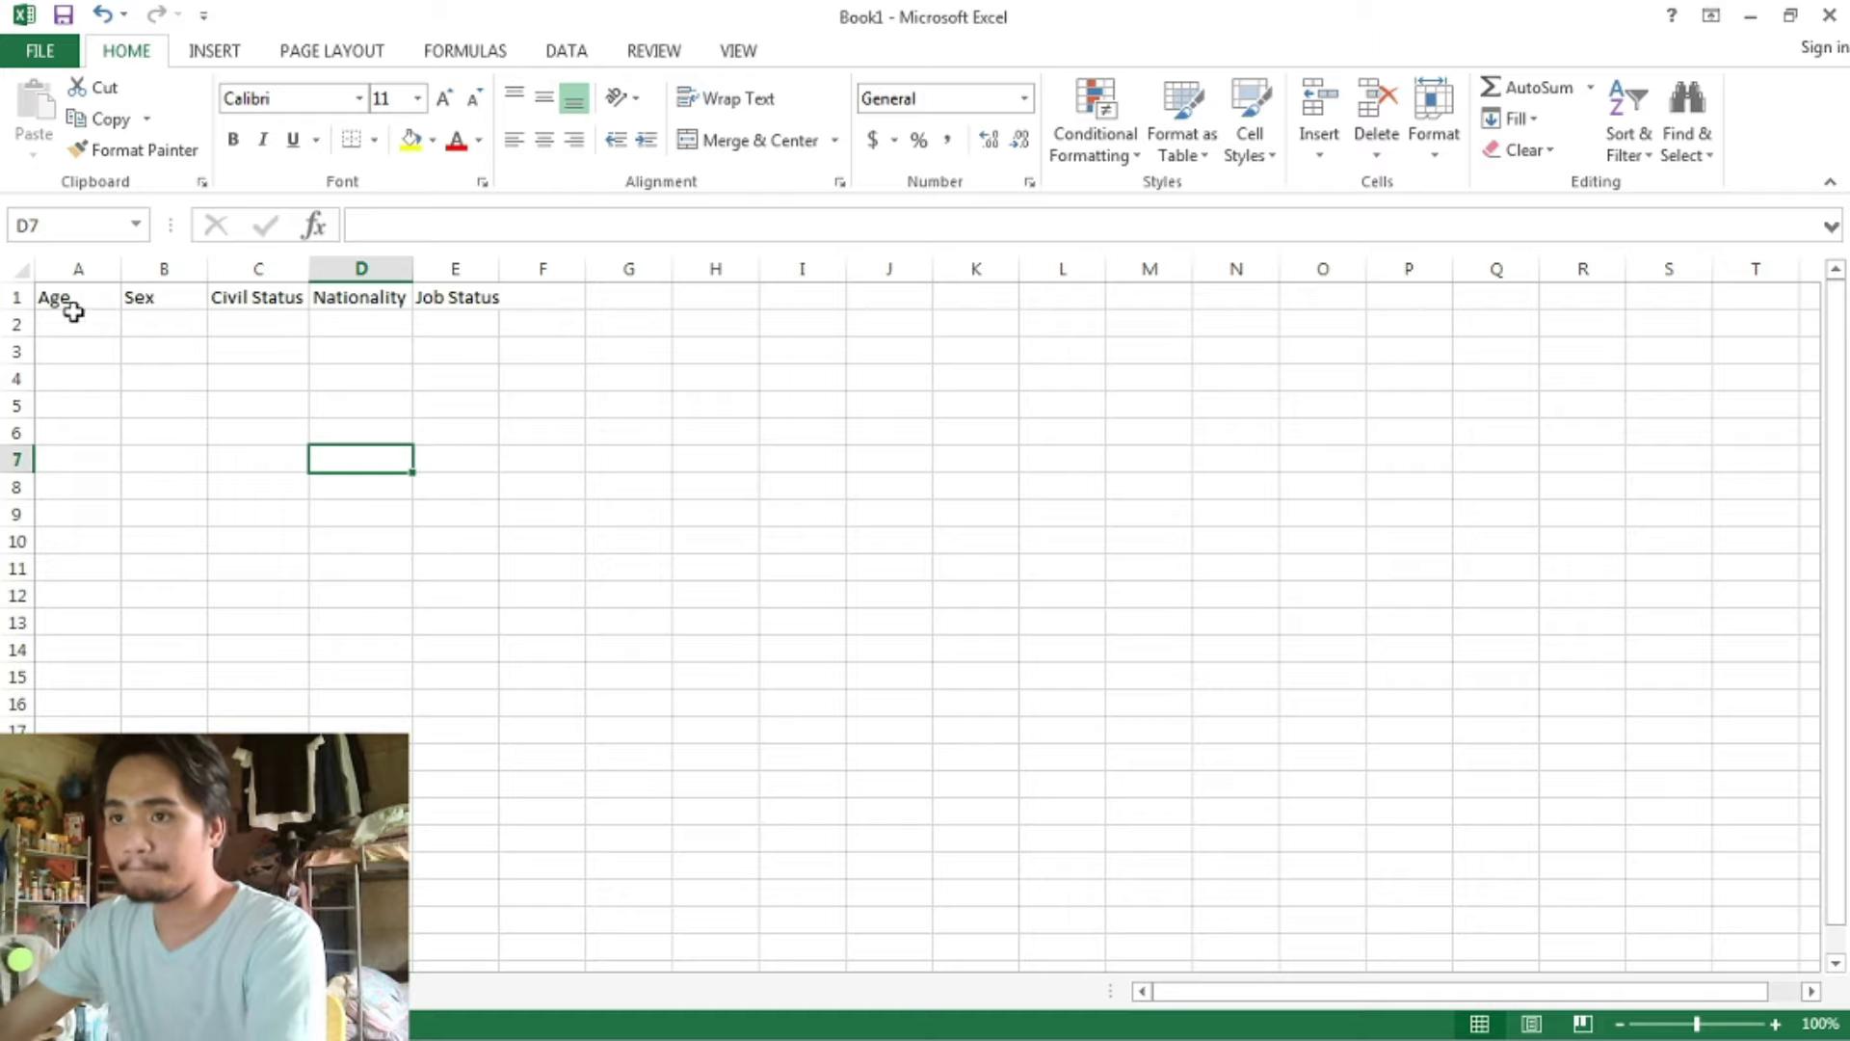
drag(71, 303, 398, 324)
click(258, 351)
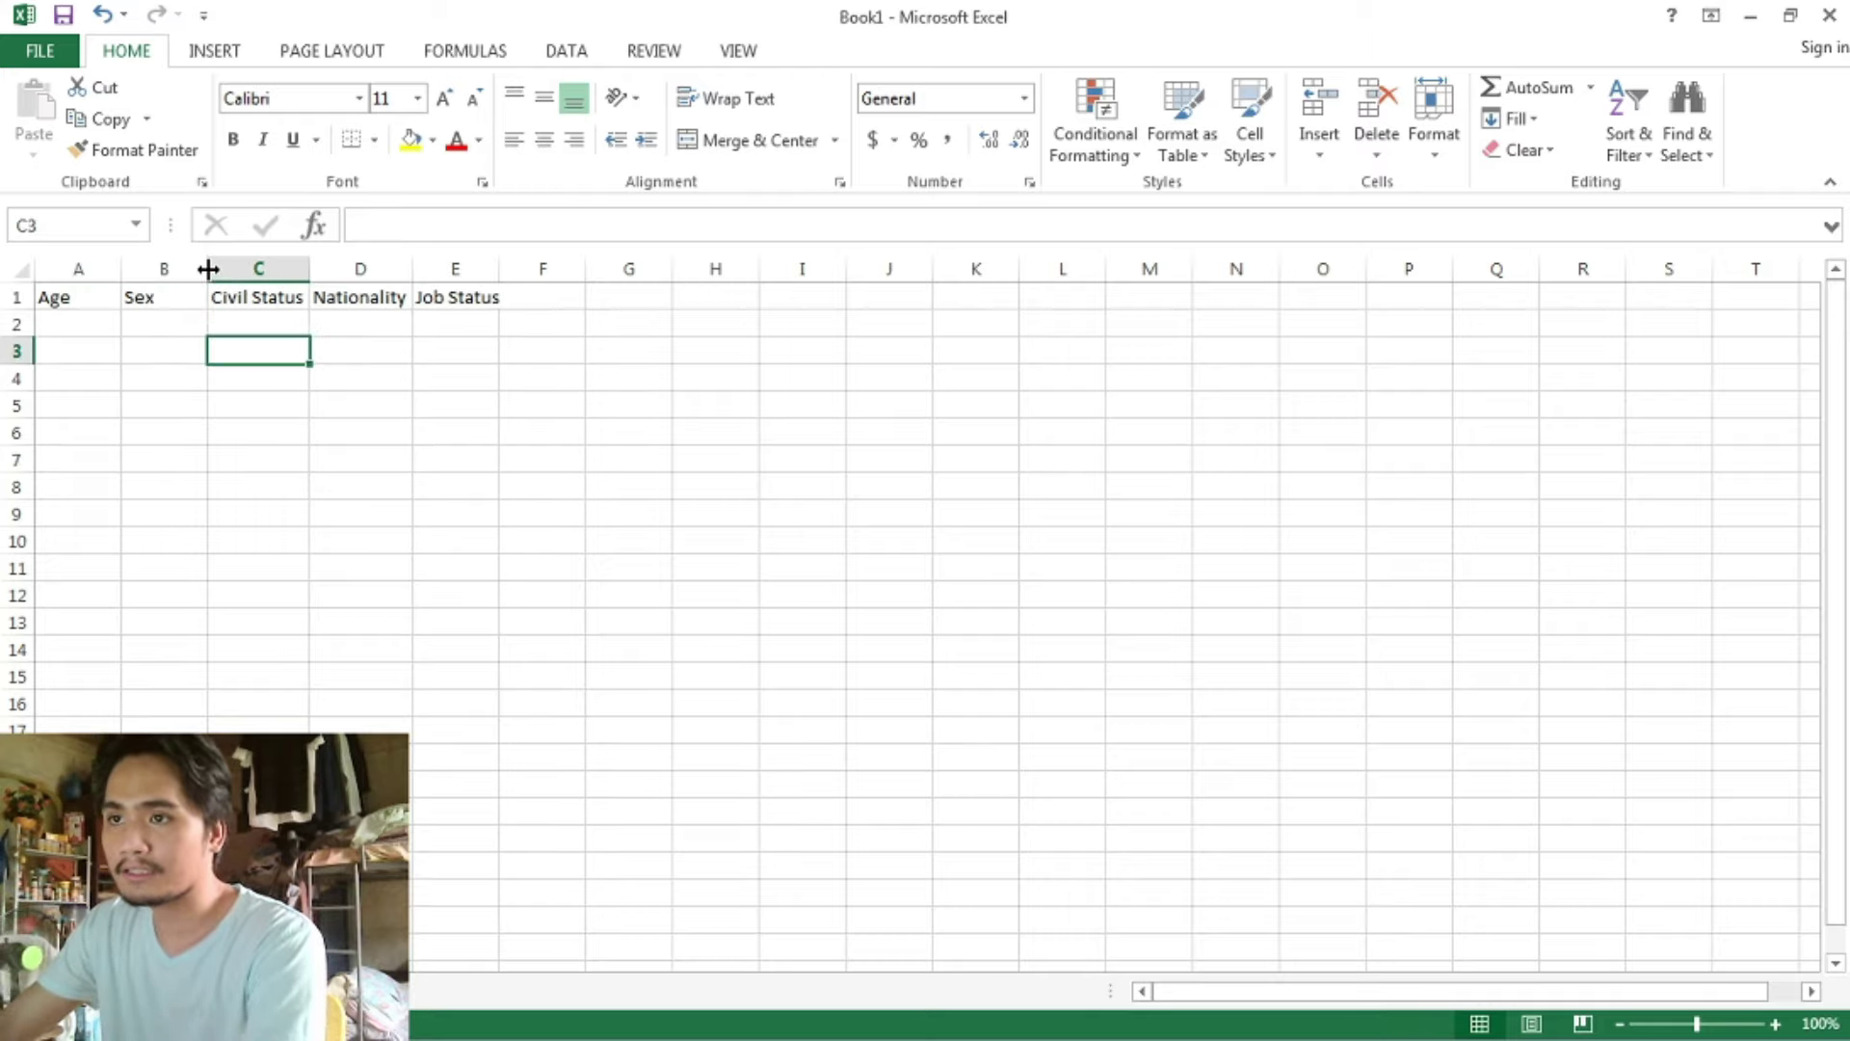
double_click(206, 268)
drag(121, 269, 77, 271)
click(244, 379)
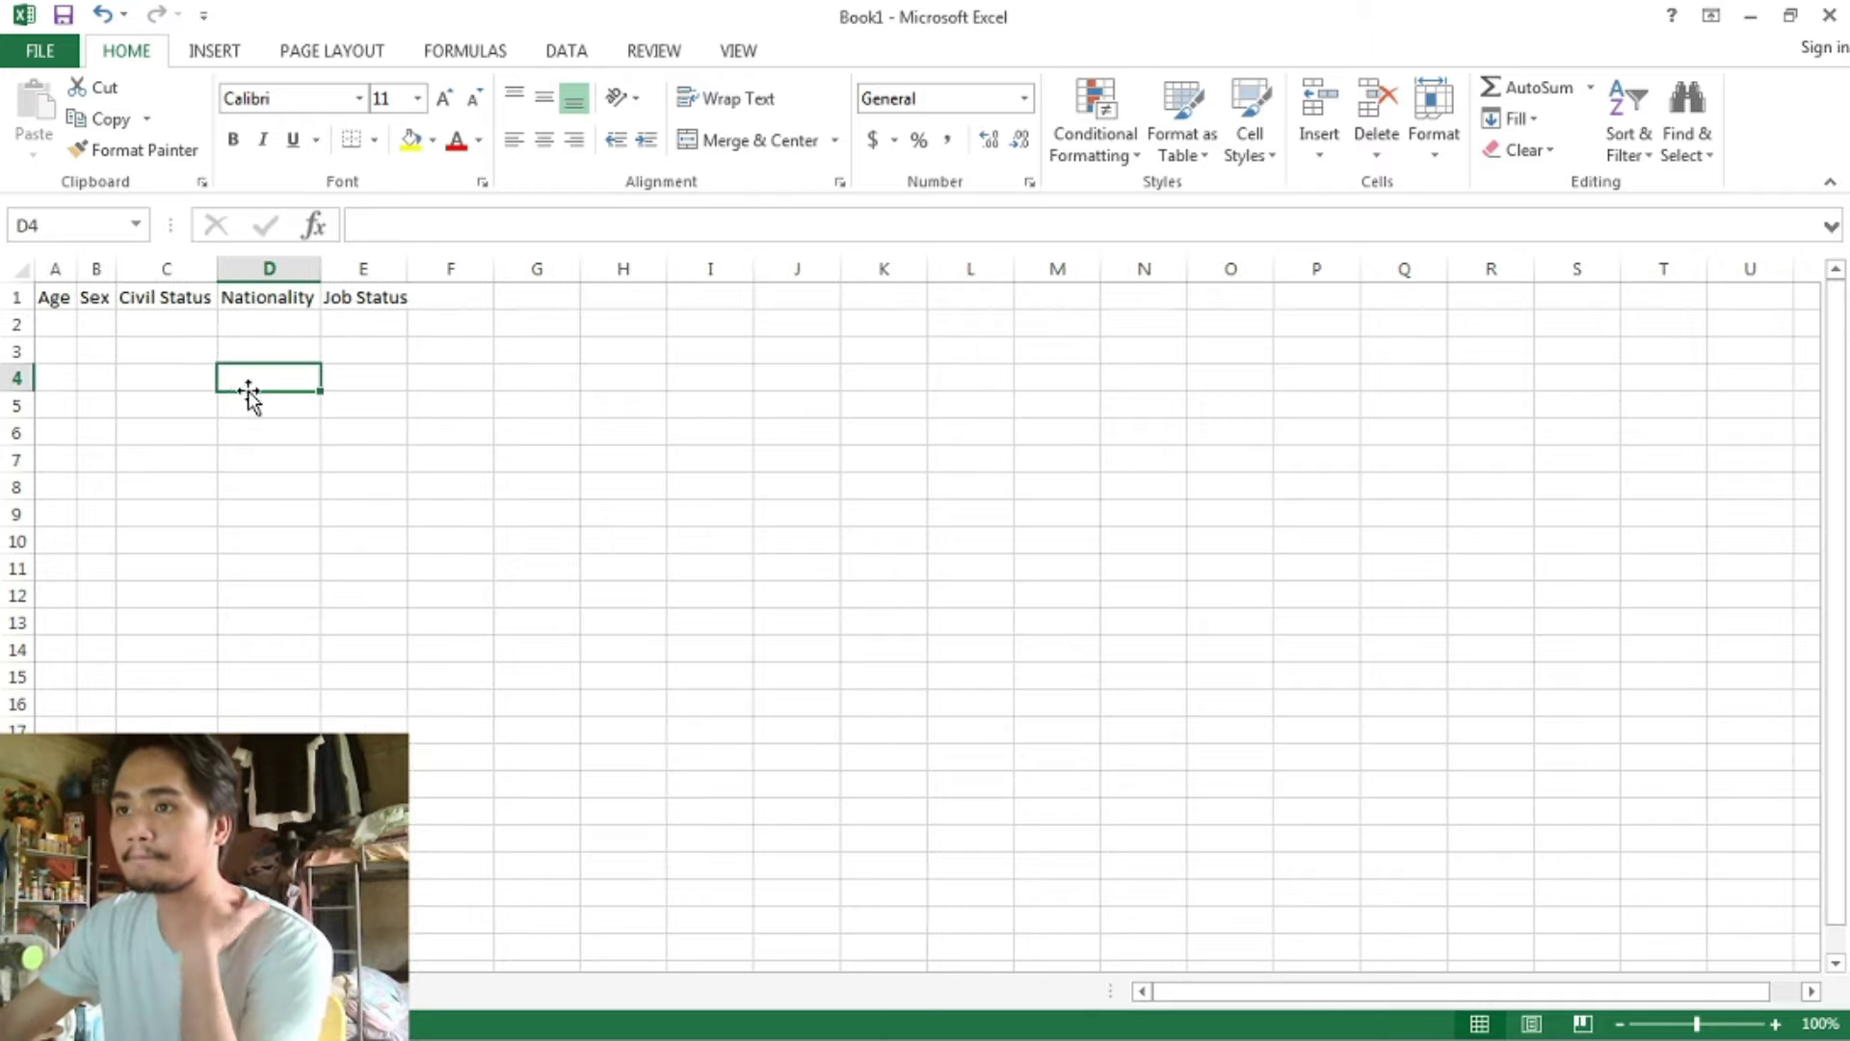
drag(409, 268, 414, 269)
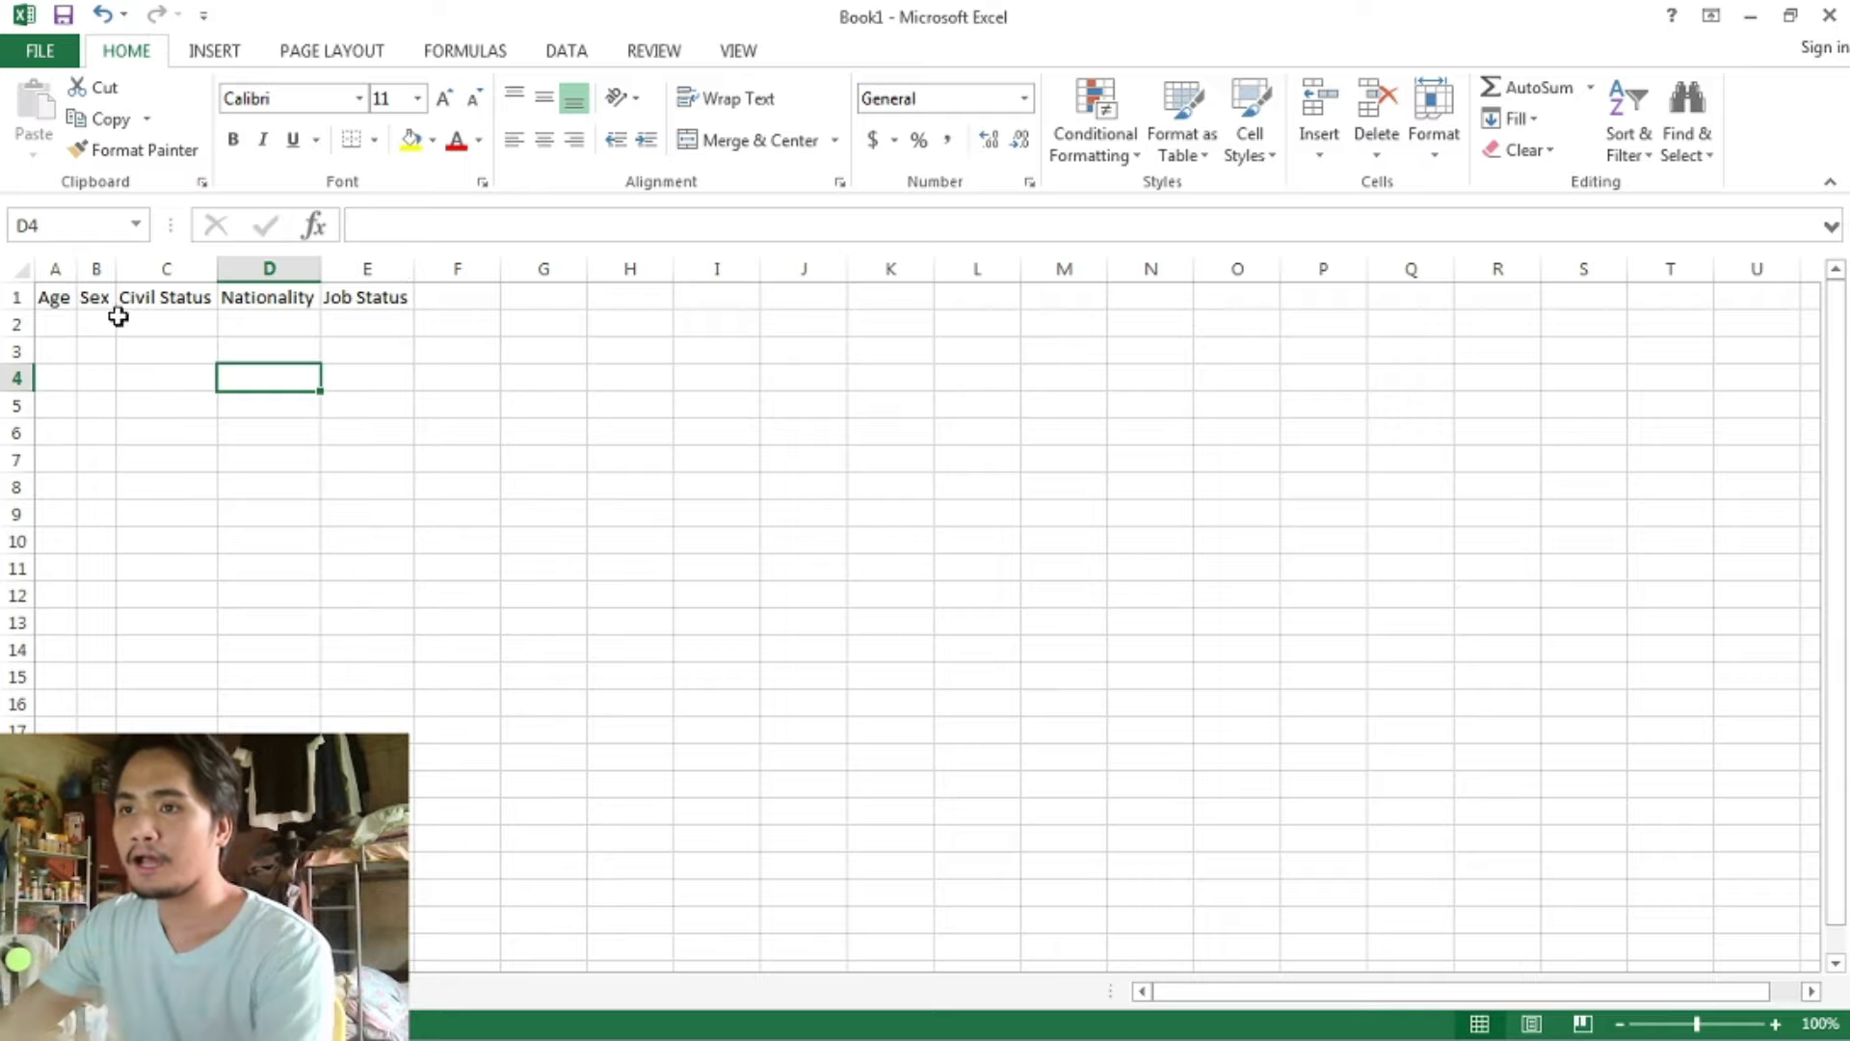
drag(48, 298, 342, 302)
click(359, 349)
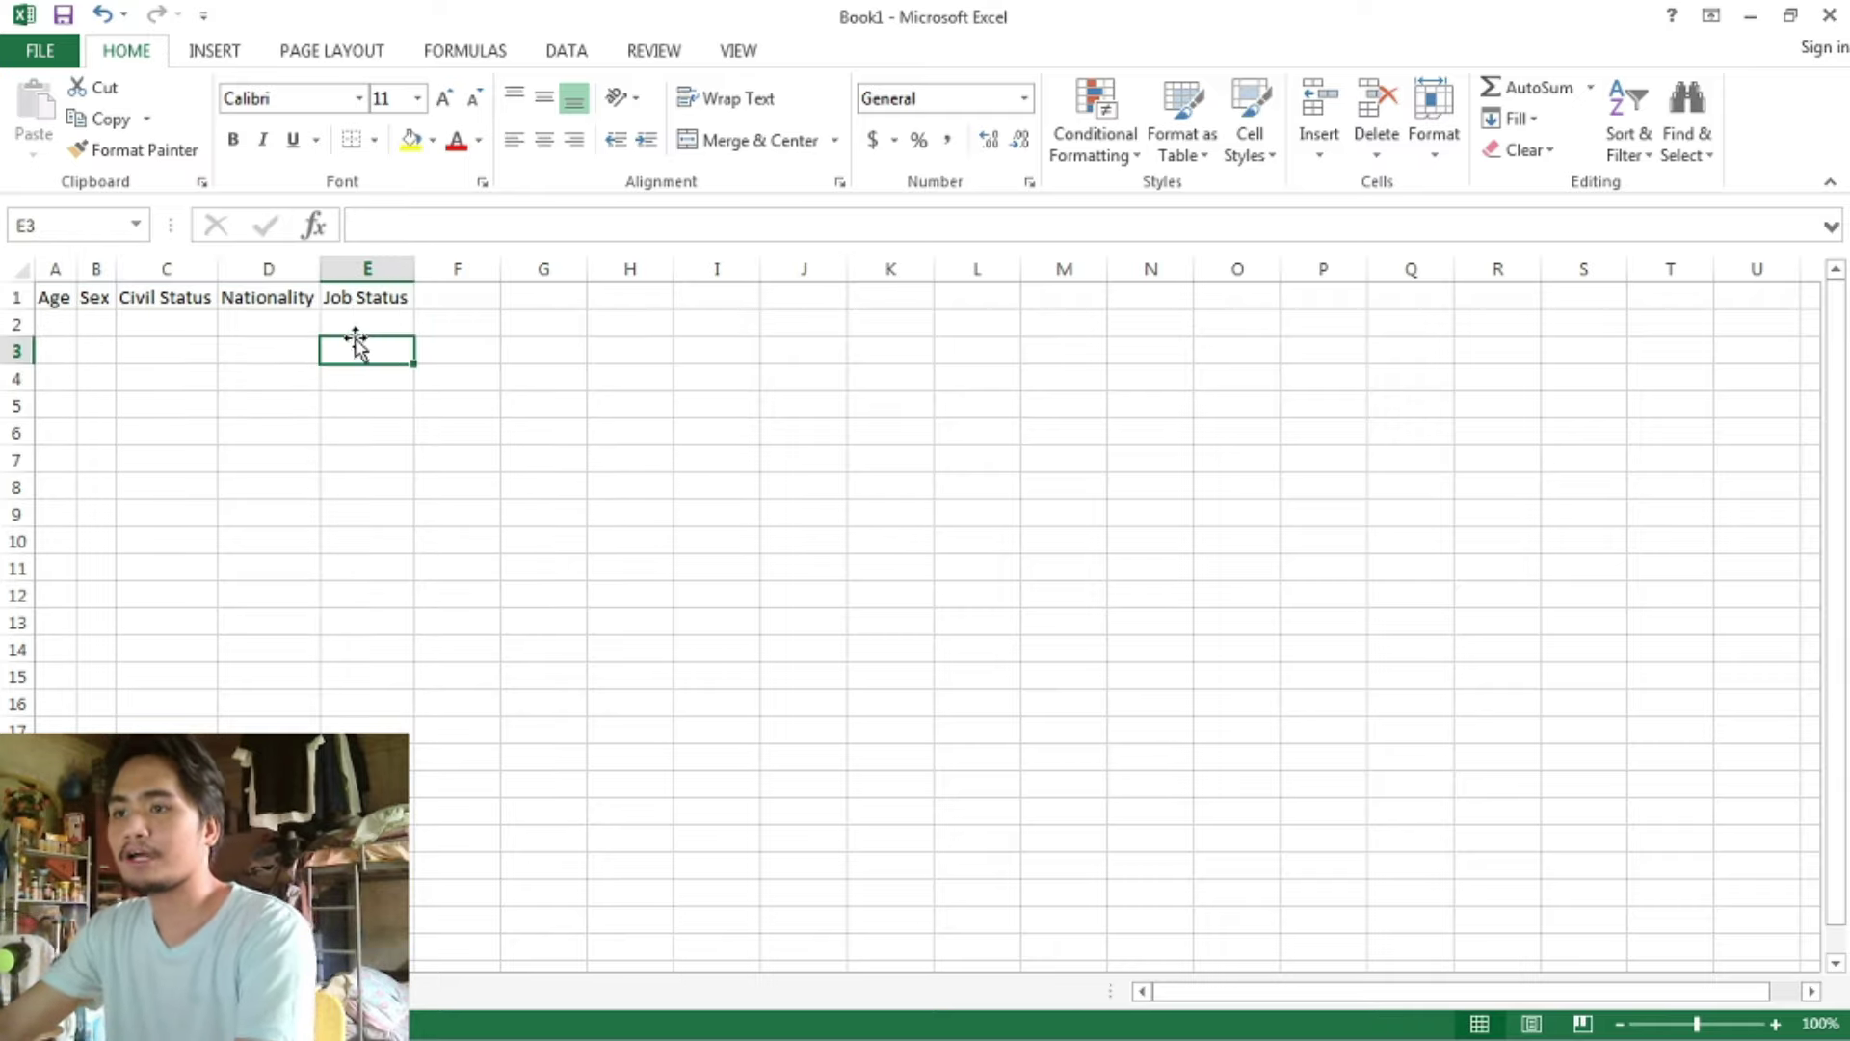
- Scroll the Word questionnaire down to the Part II rating table
key(alt+Tab)
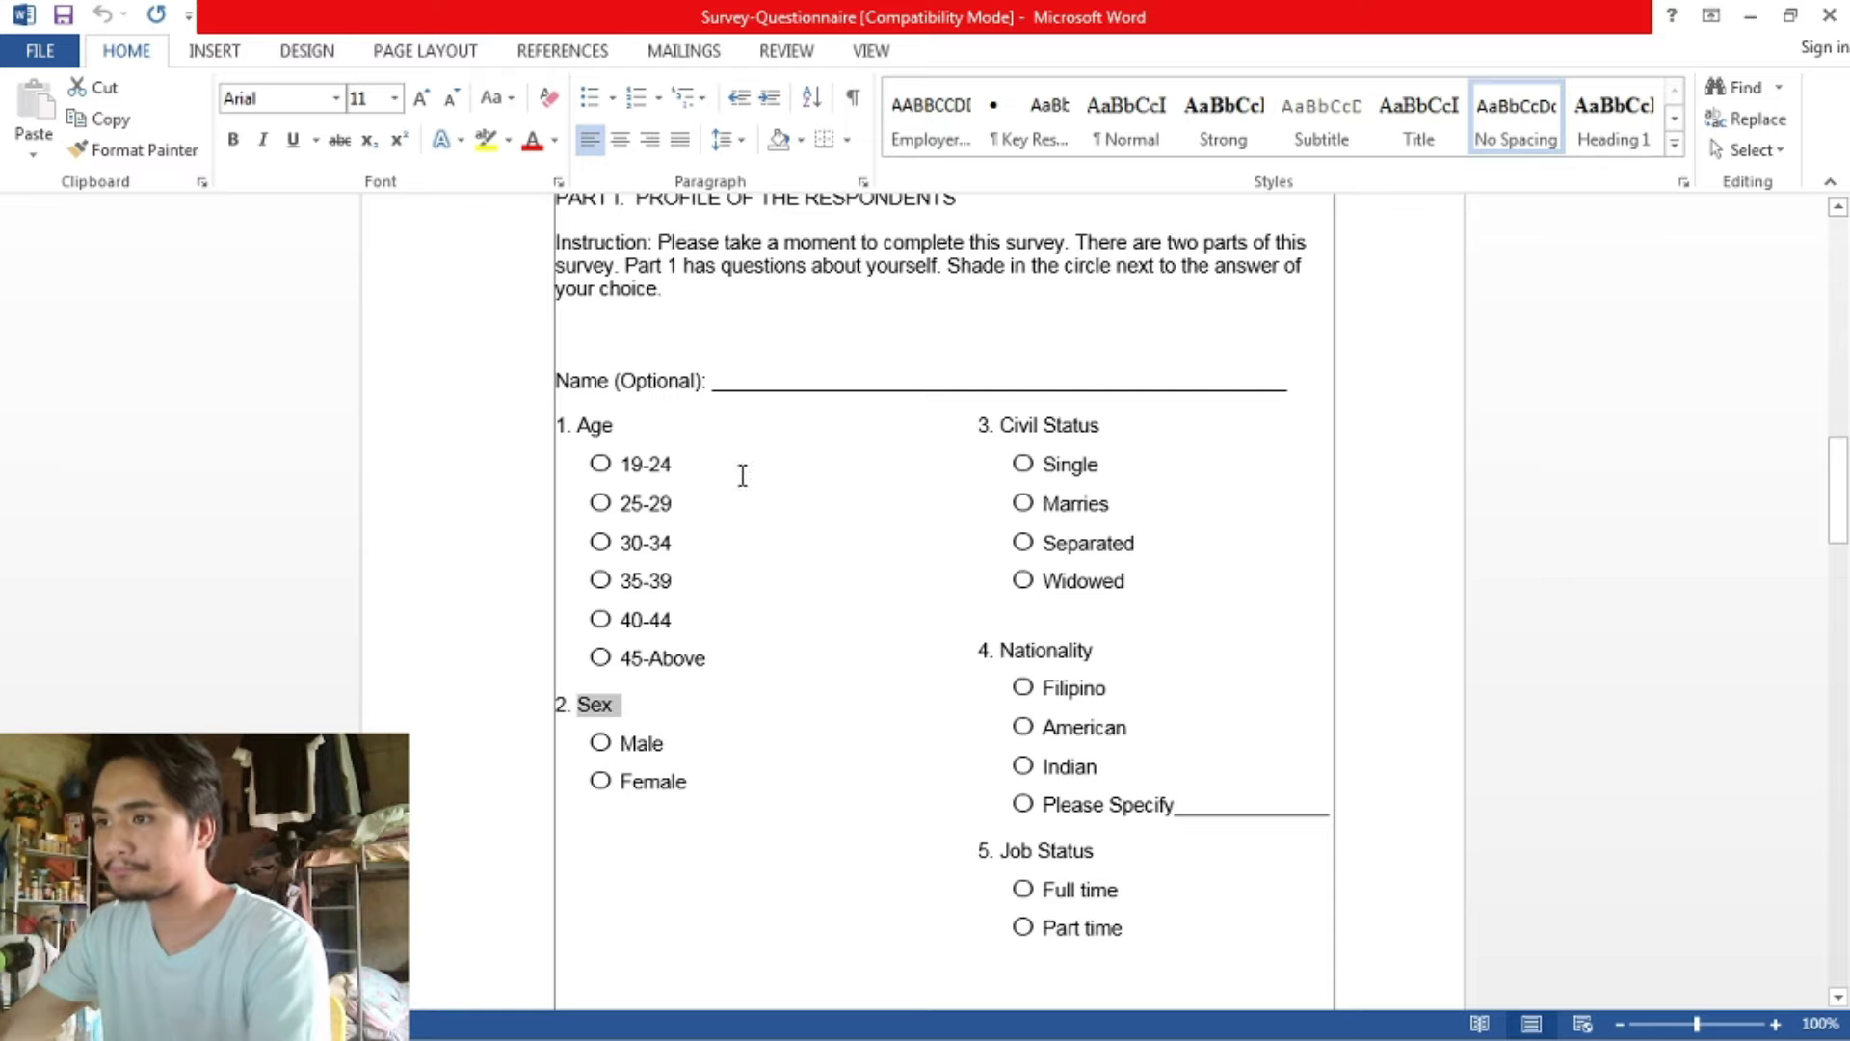
scroll(743, 475, down, 3)
scroll(743, 475, down, 15)
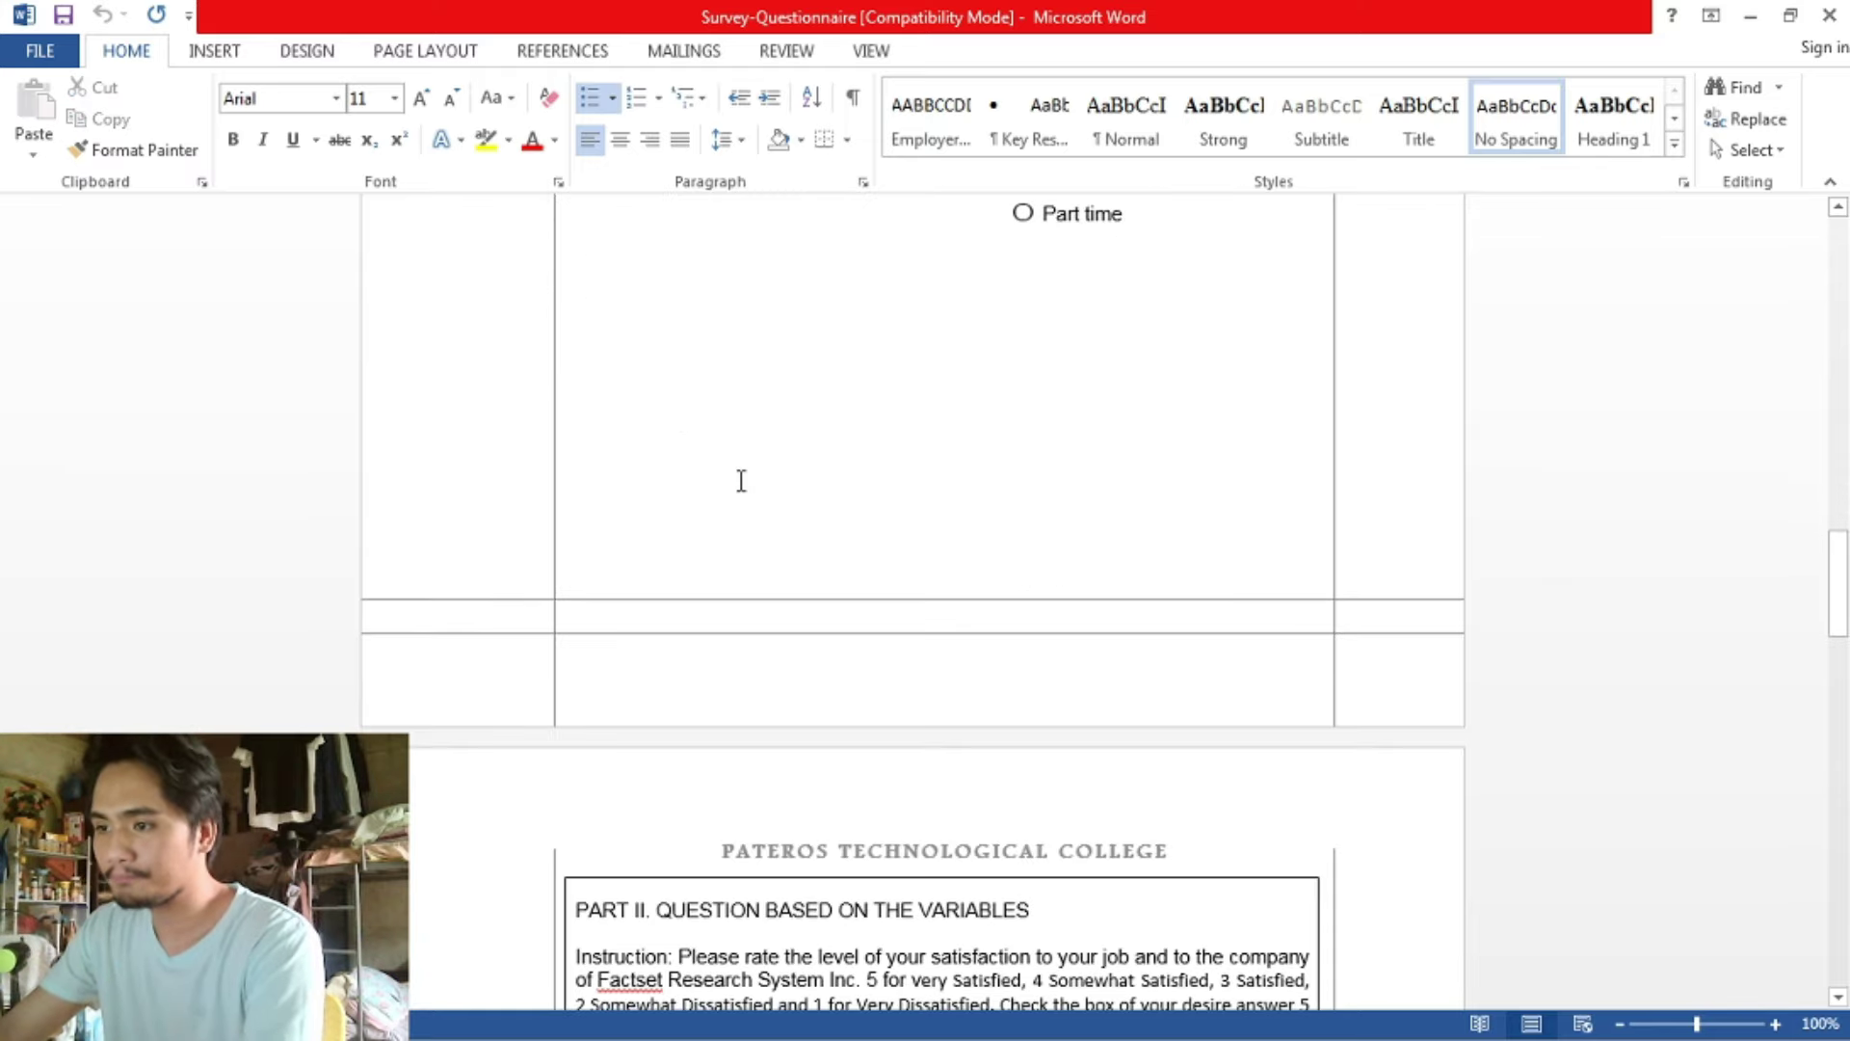
scroll(743, 491, down, 1)
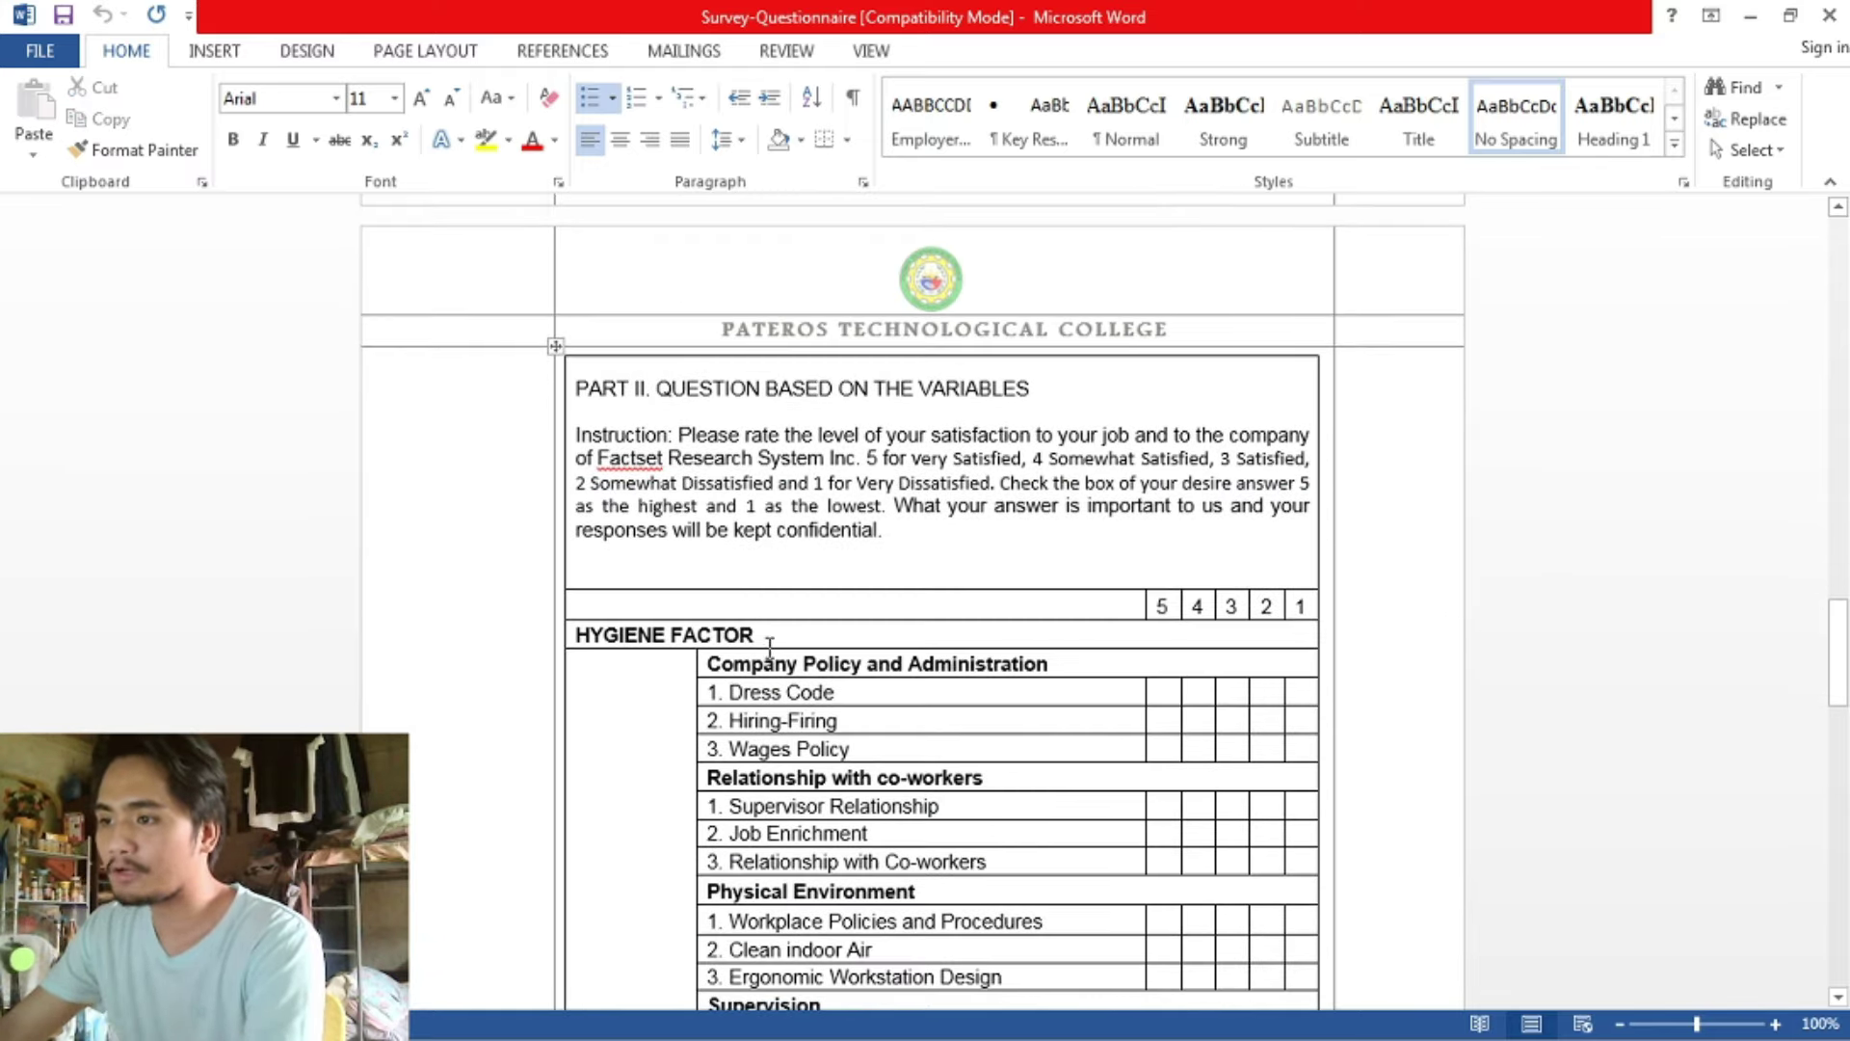
- Mark the HYGIENE FACTOR heading, Company Policy and Administration, Dress Code, Hiring-Firing and Wages Policy
drag(778, 636, 648, 636)
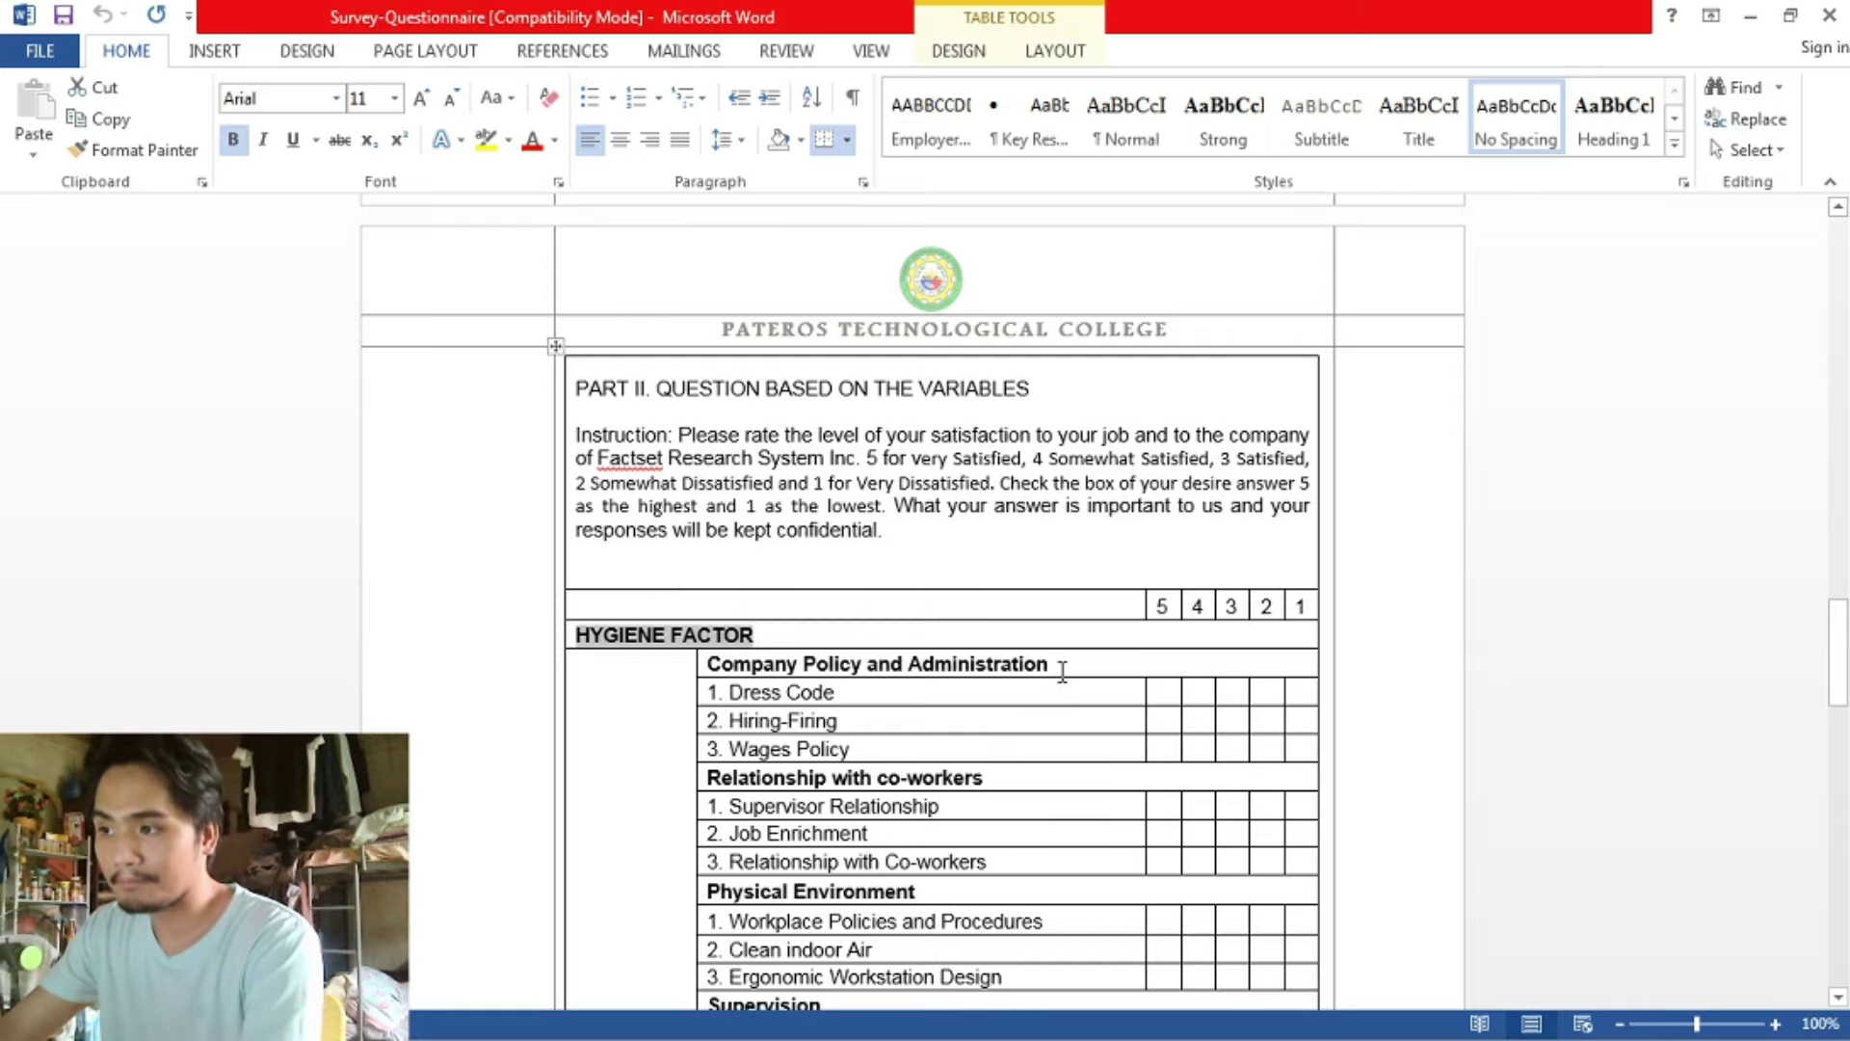
drag(1059, 665, 711, 661)
scroll(812, 665, down, 1)
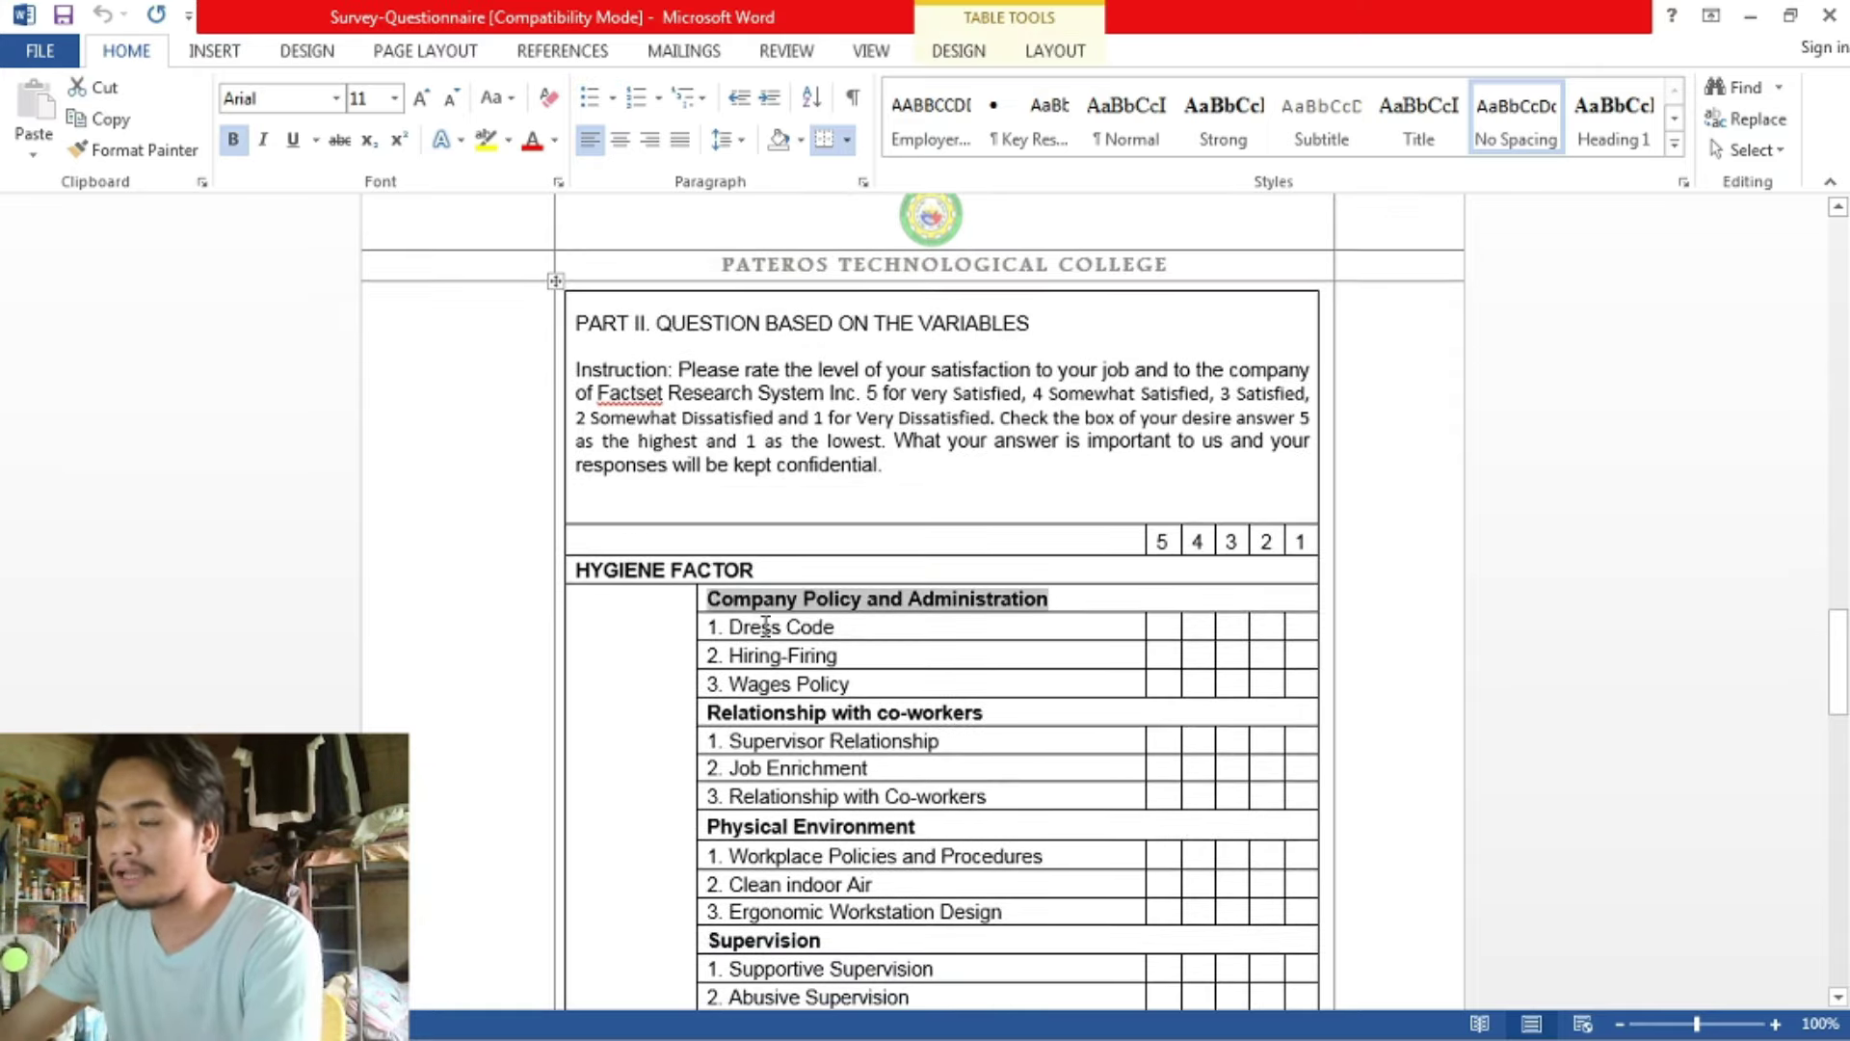
drag(863, 627, 711, 627)
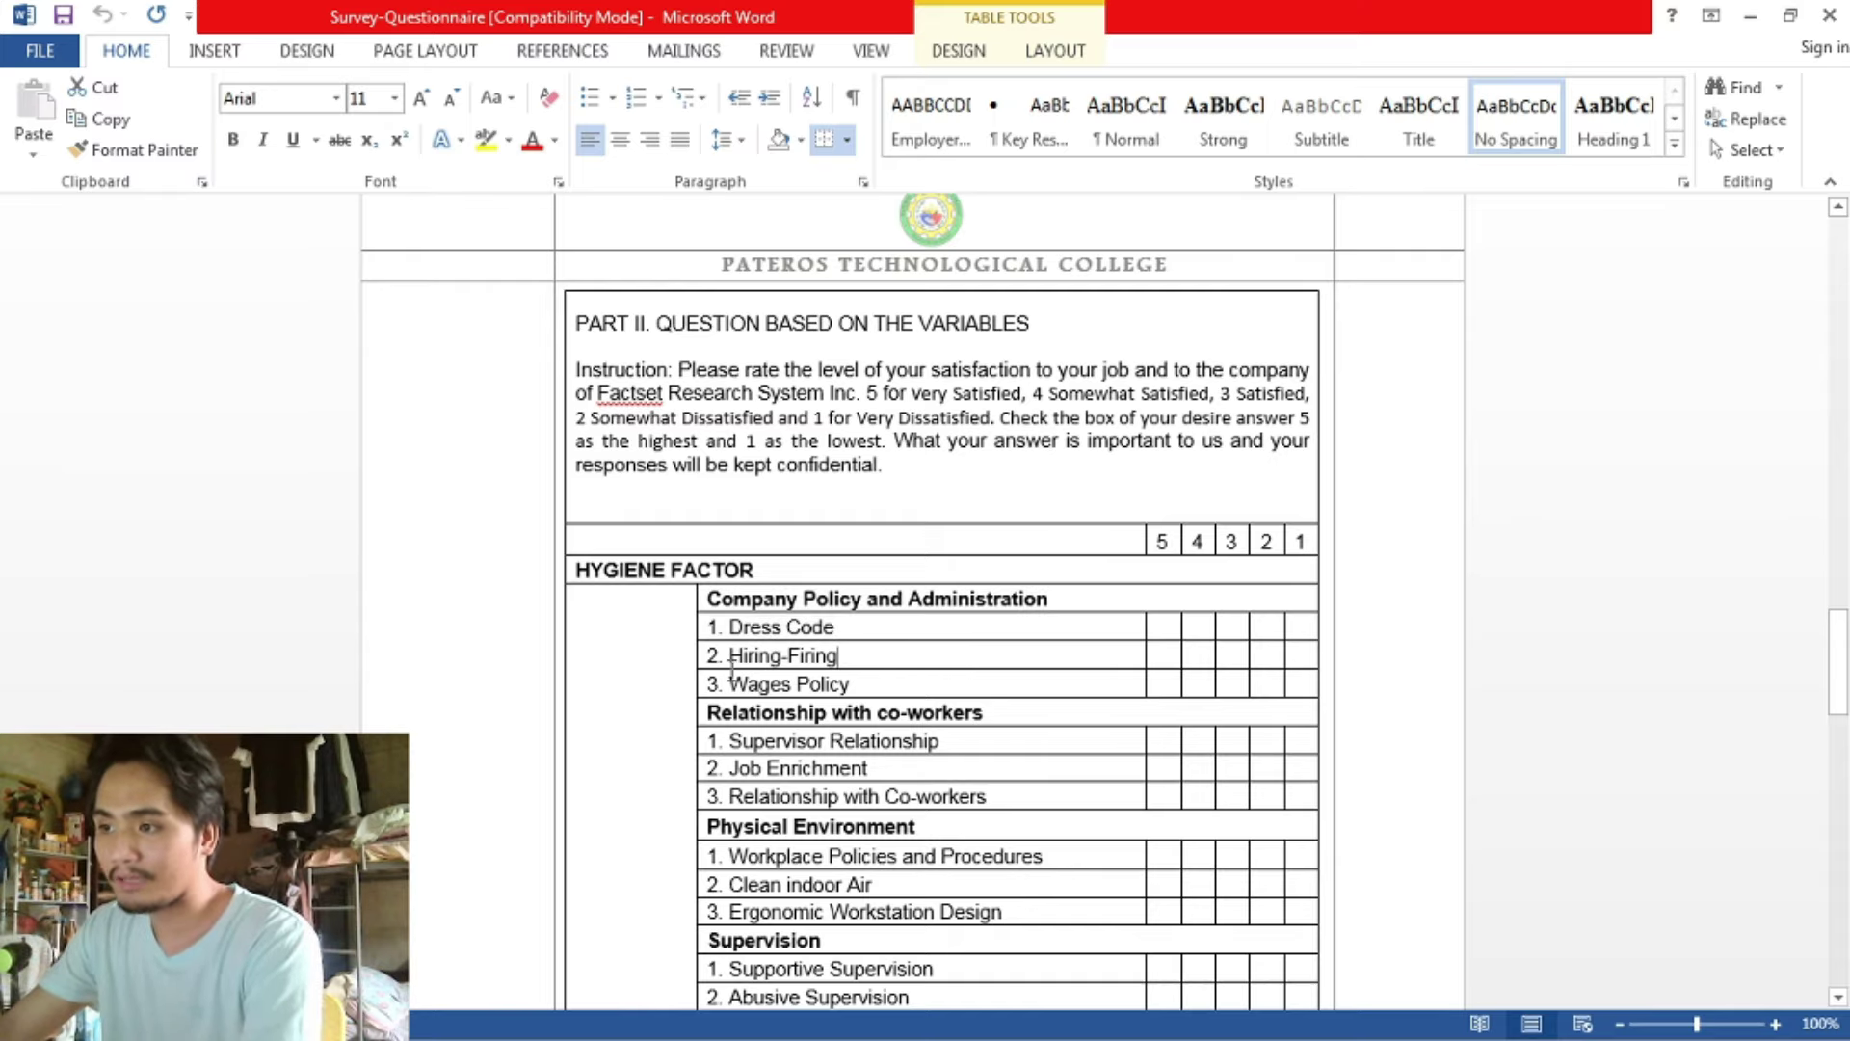
drag(839, 655, 848, 686)
click(988, 443)
- Indicate the Physical Environment category and Task Proficiency item, scrolling on toward MOTIVATOR
scroll(979, 446, down, 3)
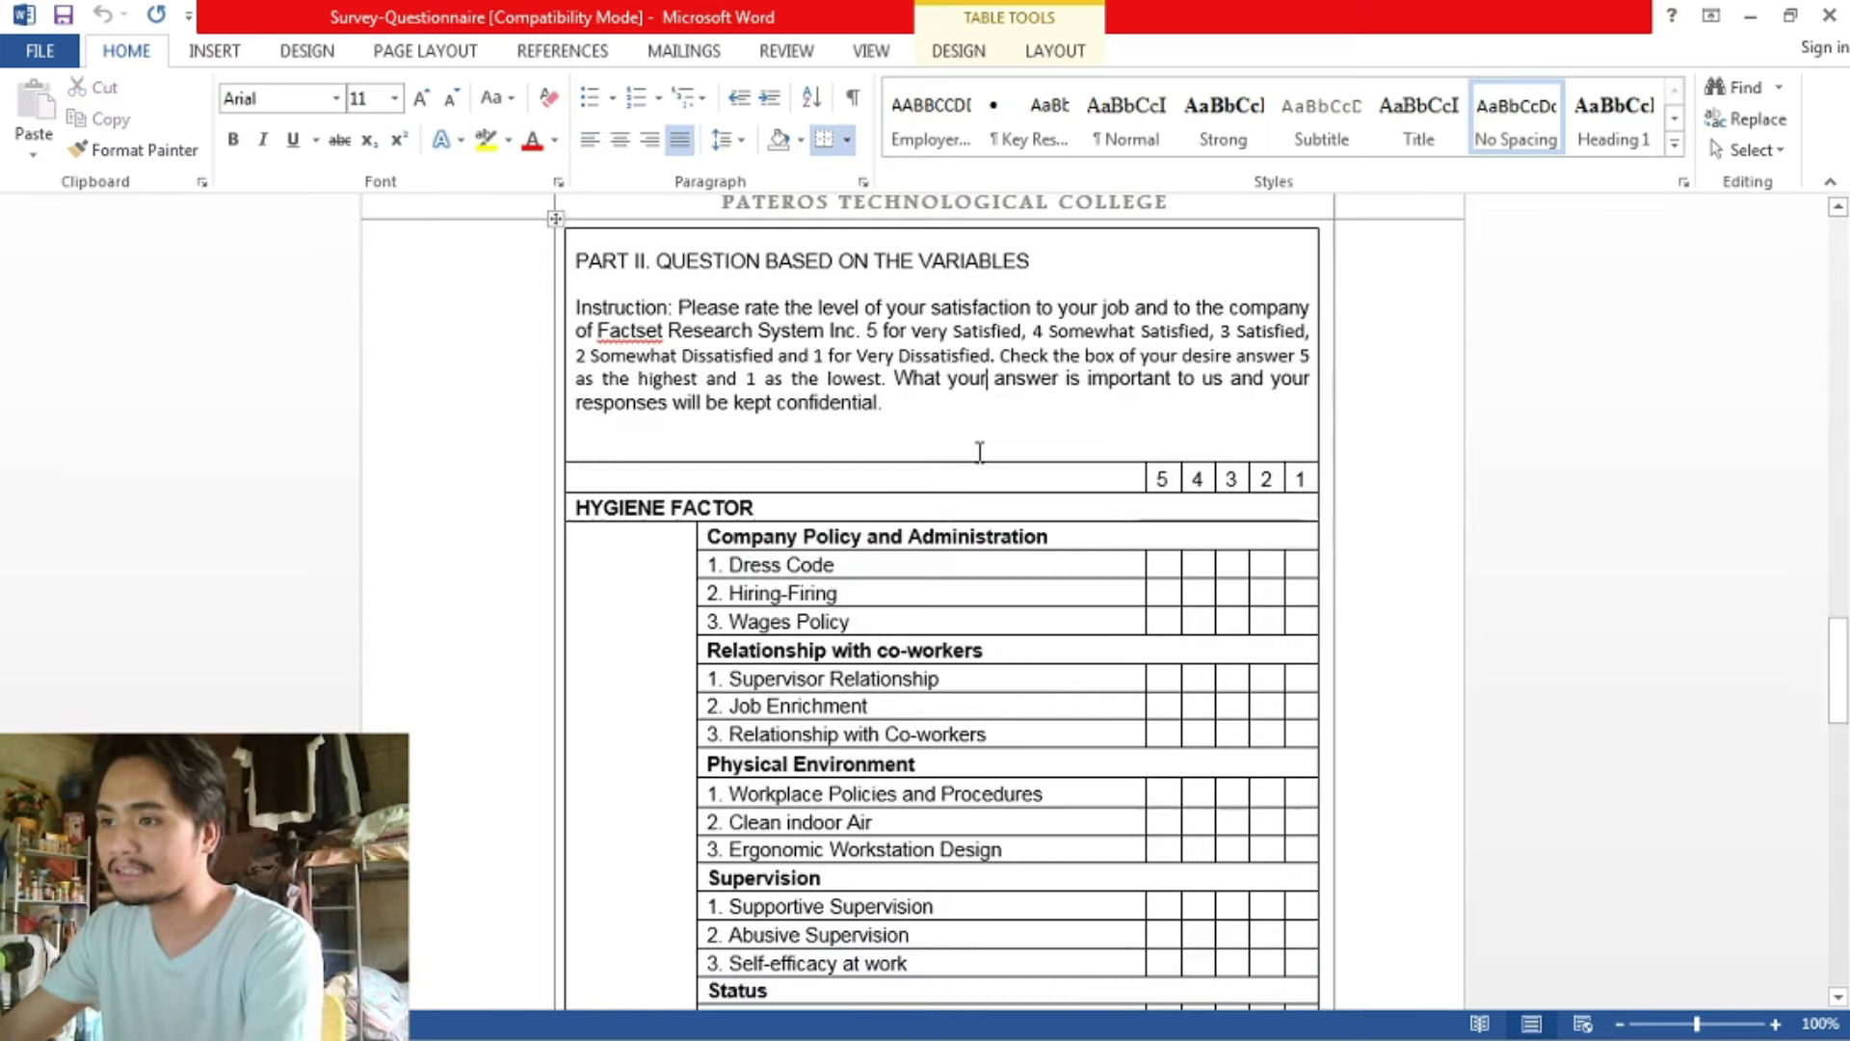
click(818, 631)
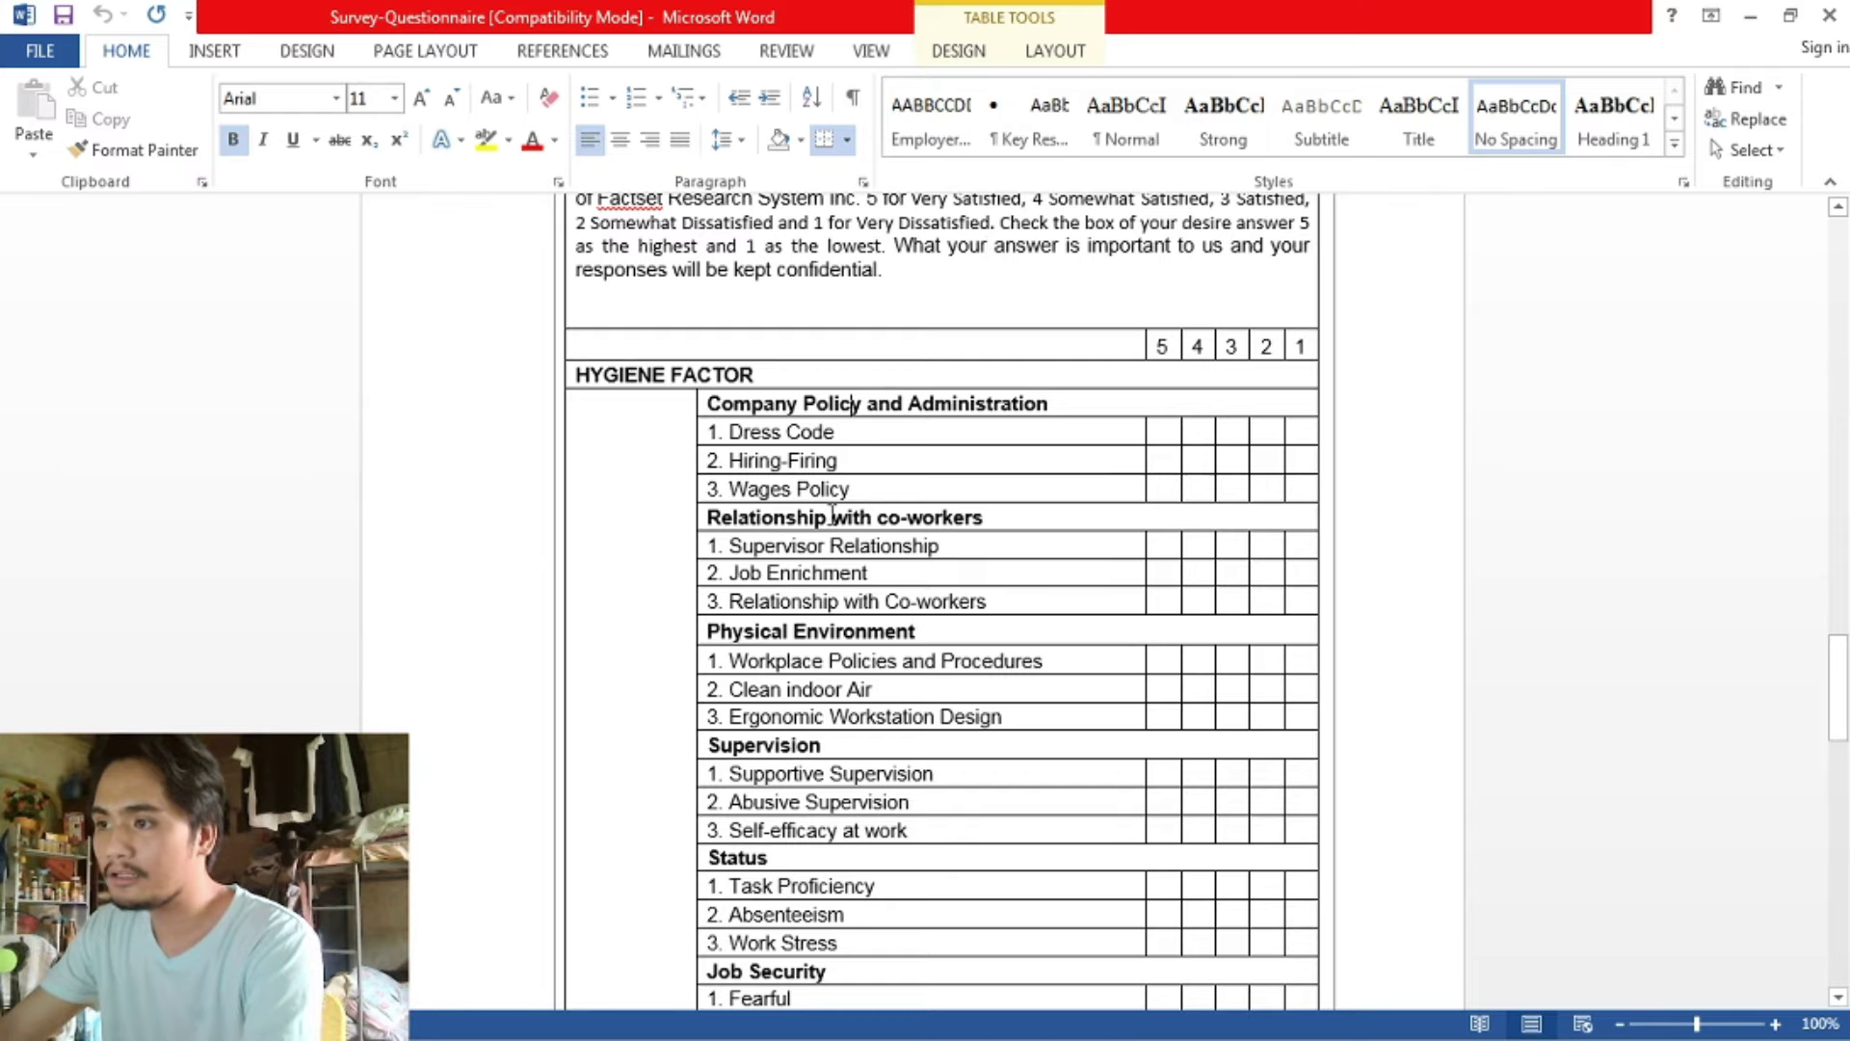
click(750, 883)
scroll(751, 883, down, 1)
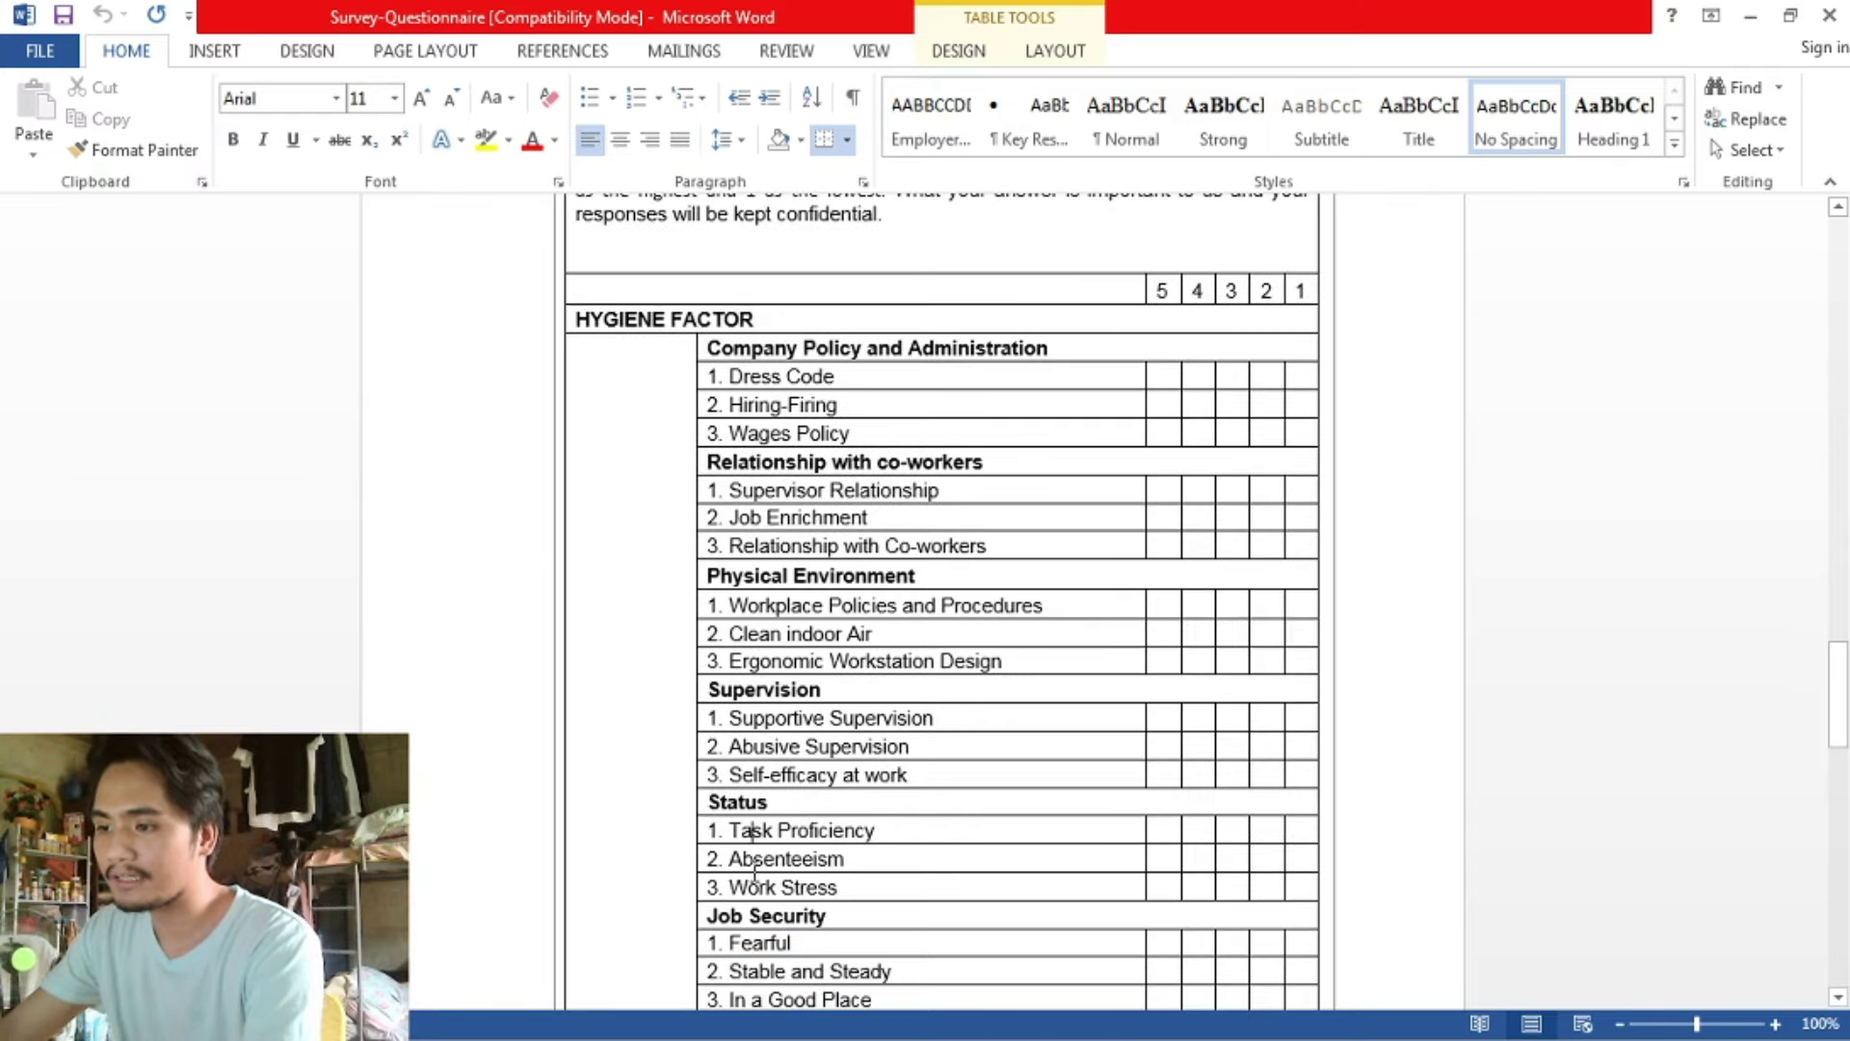
scroll(848, 848, down, 2)
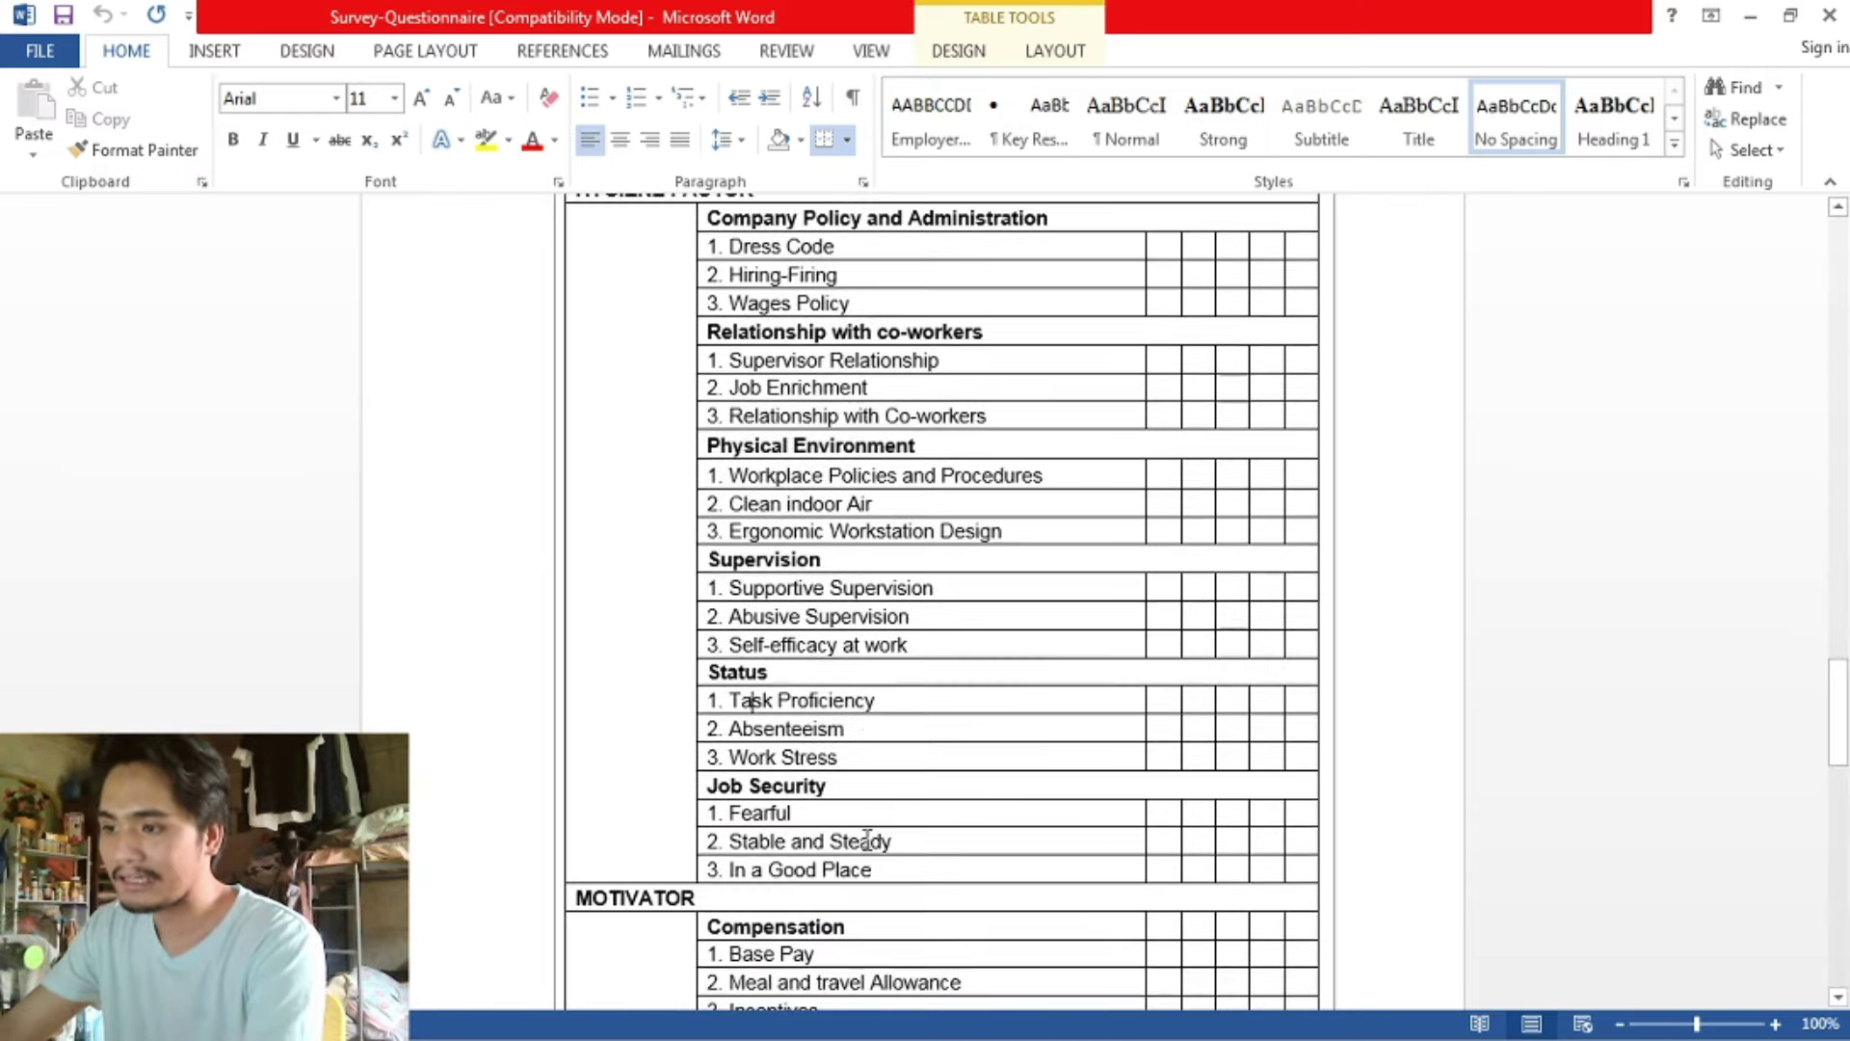
- Select row 1 cells F1 through W1 beside the Job Status header in Excel
key(alt+Tab)
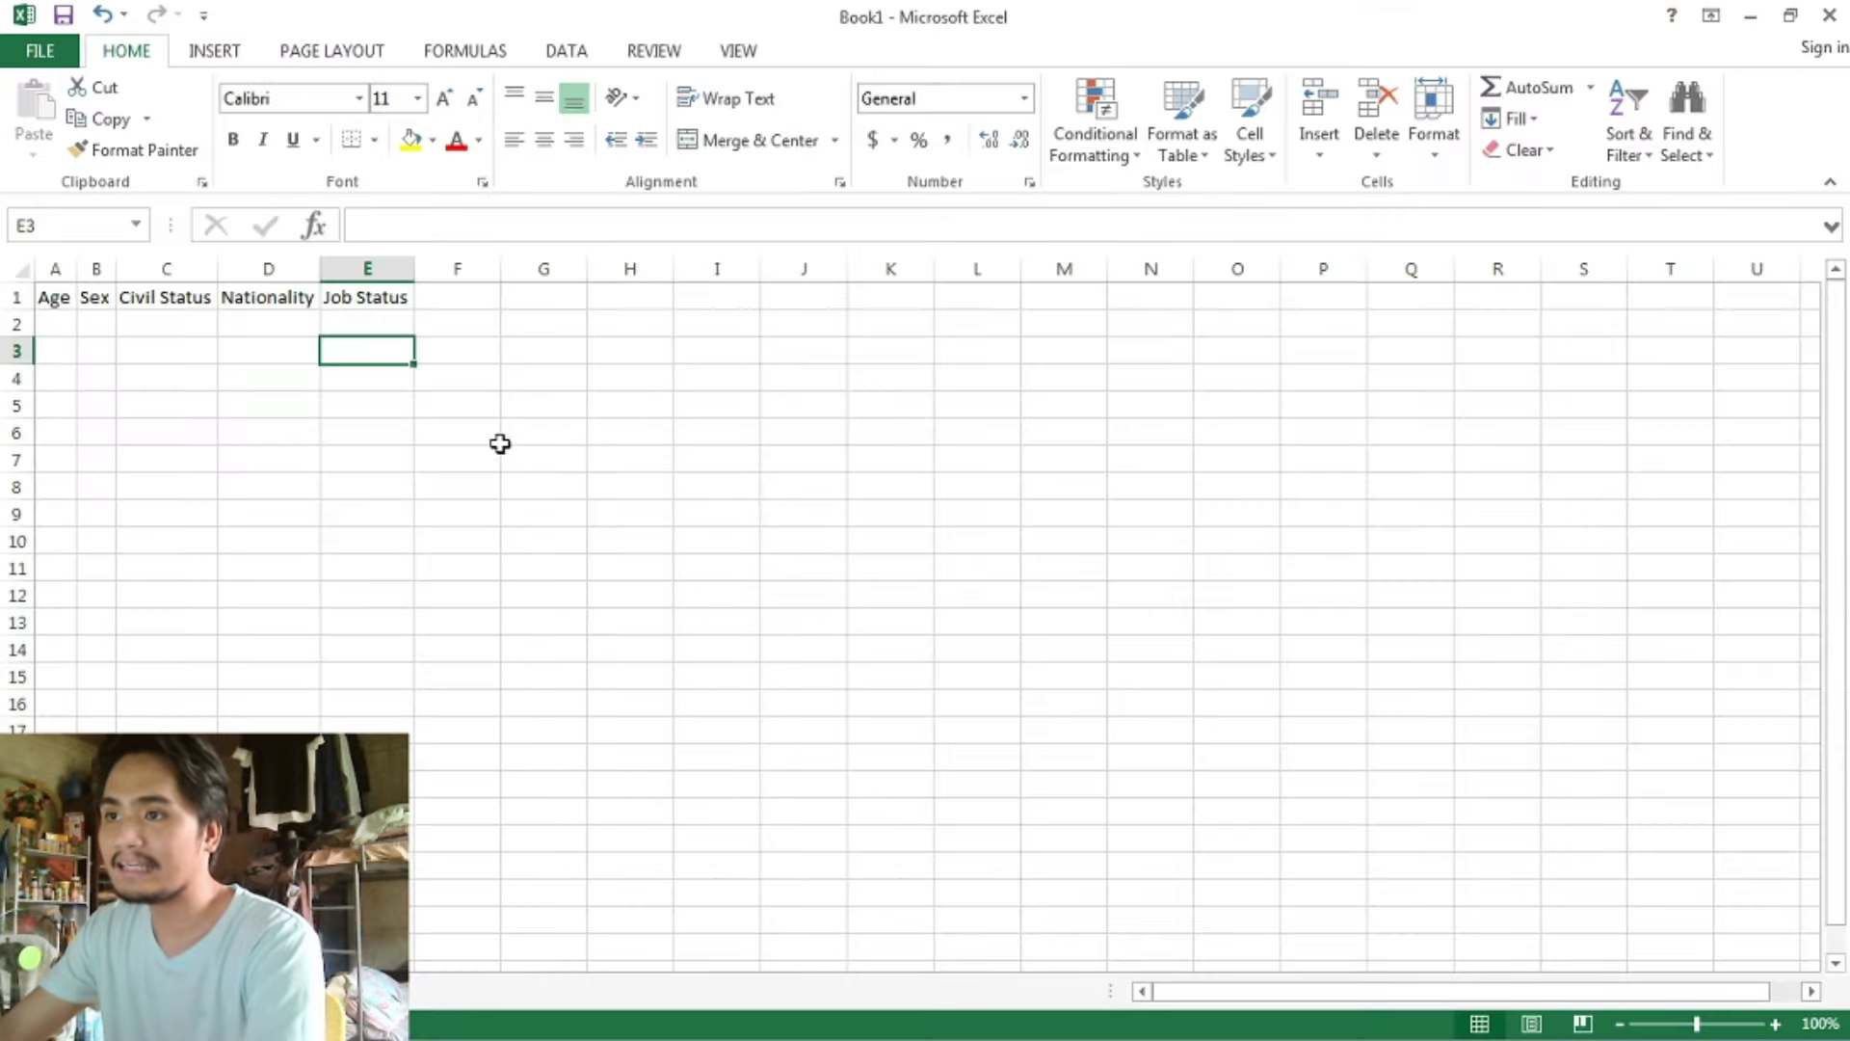
click(491, 435)
click(458, 297)
ctrl+click(579, 297)
ctrl+click(634, 301)
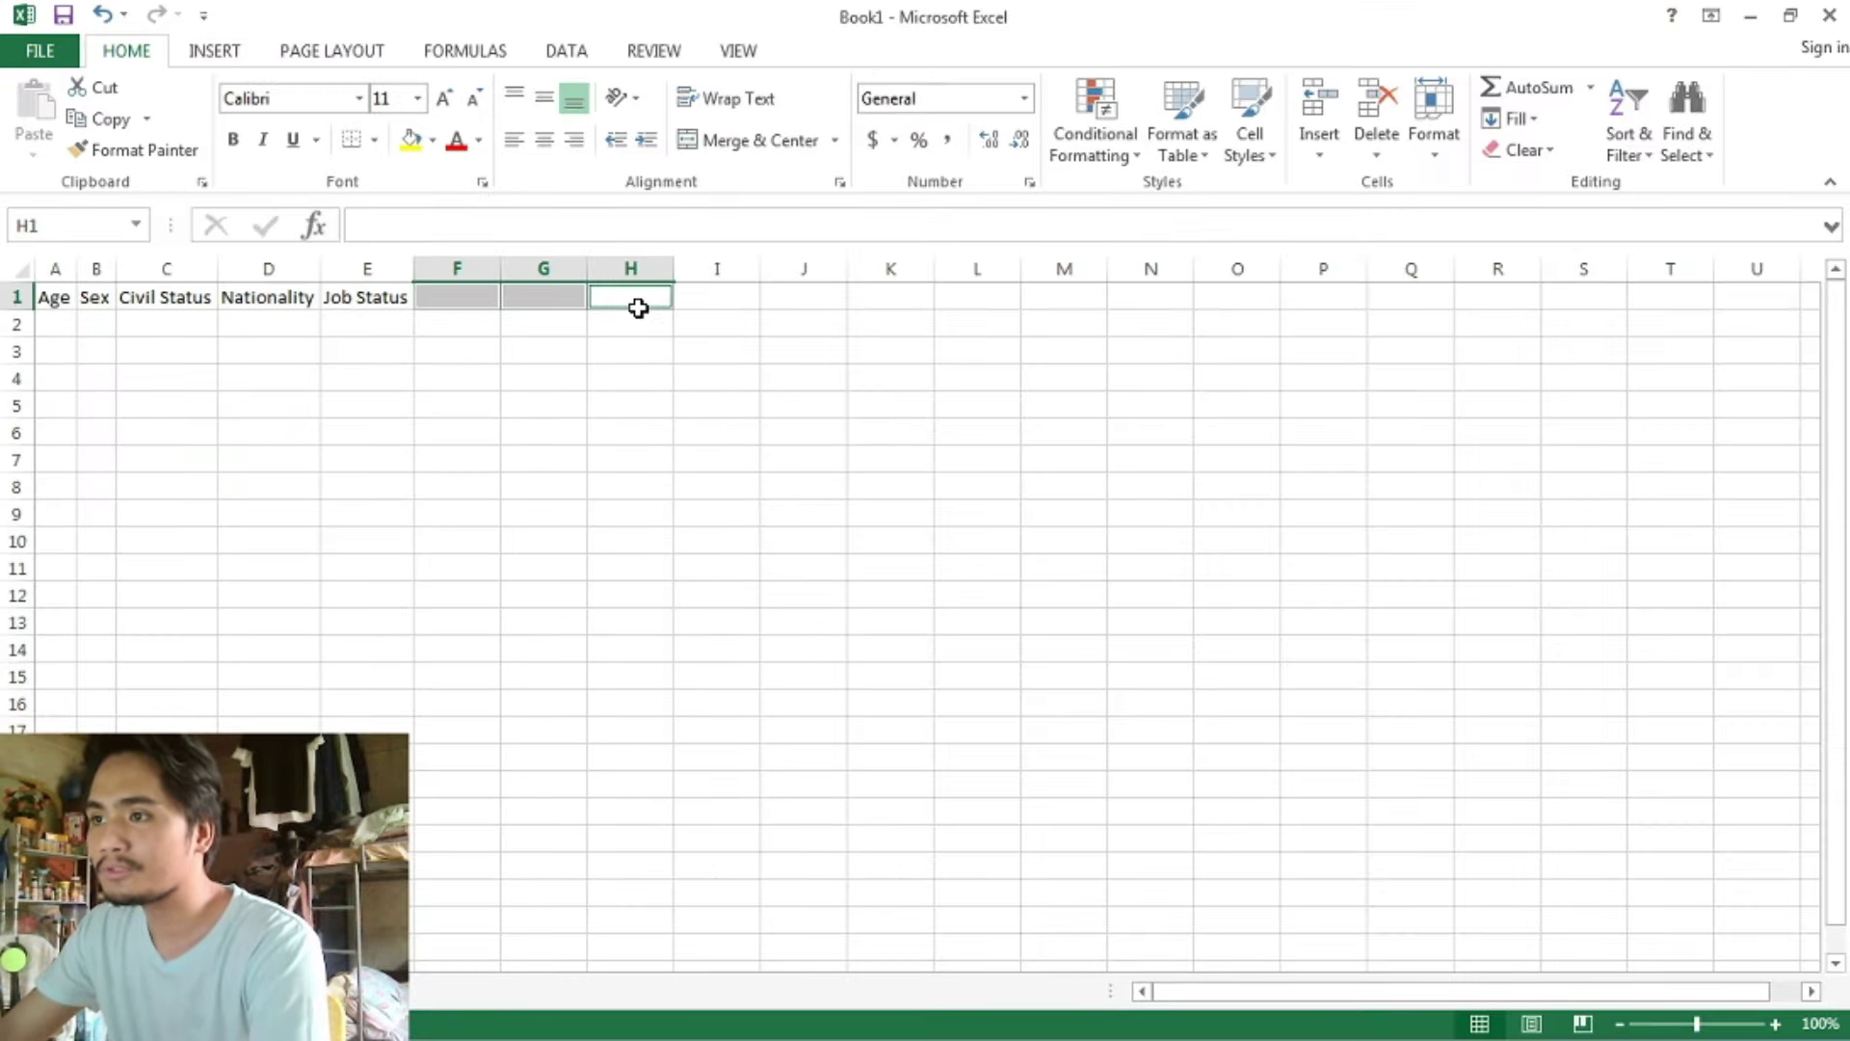
ctrl+click(718, 299)
ctrl+click(805, 299)
ctrl+click(889, 300)
ctrl+click(938, 301)
ctrl+click(1029, 302)
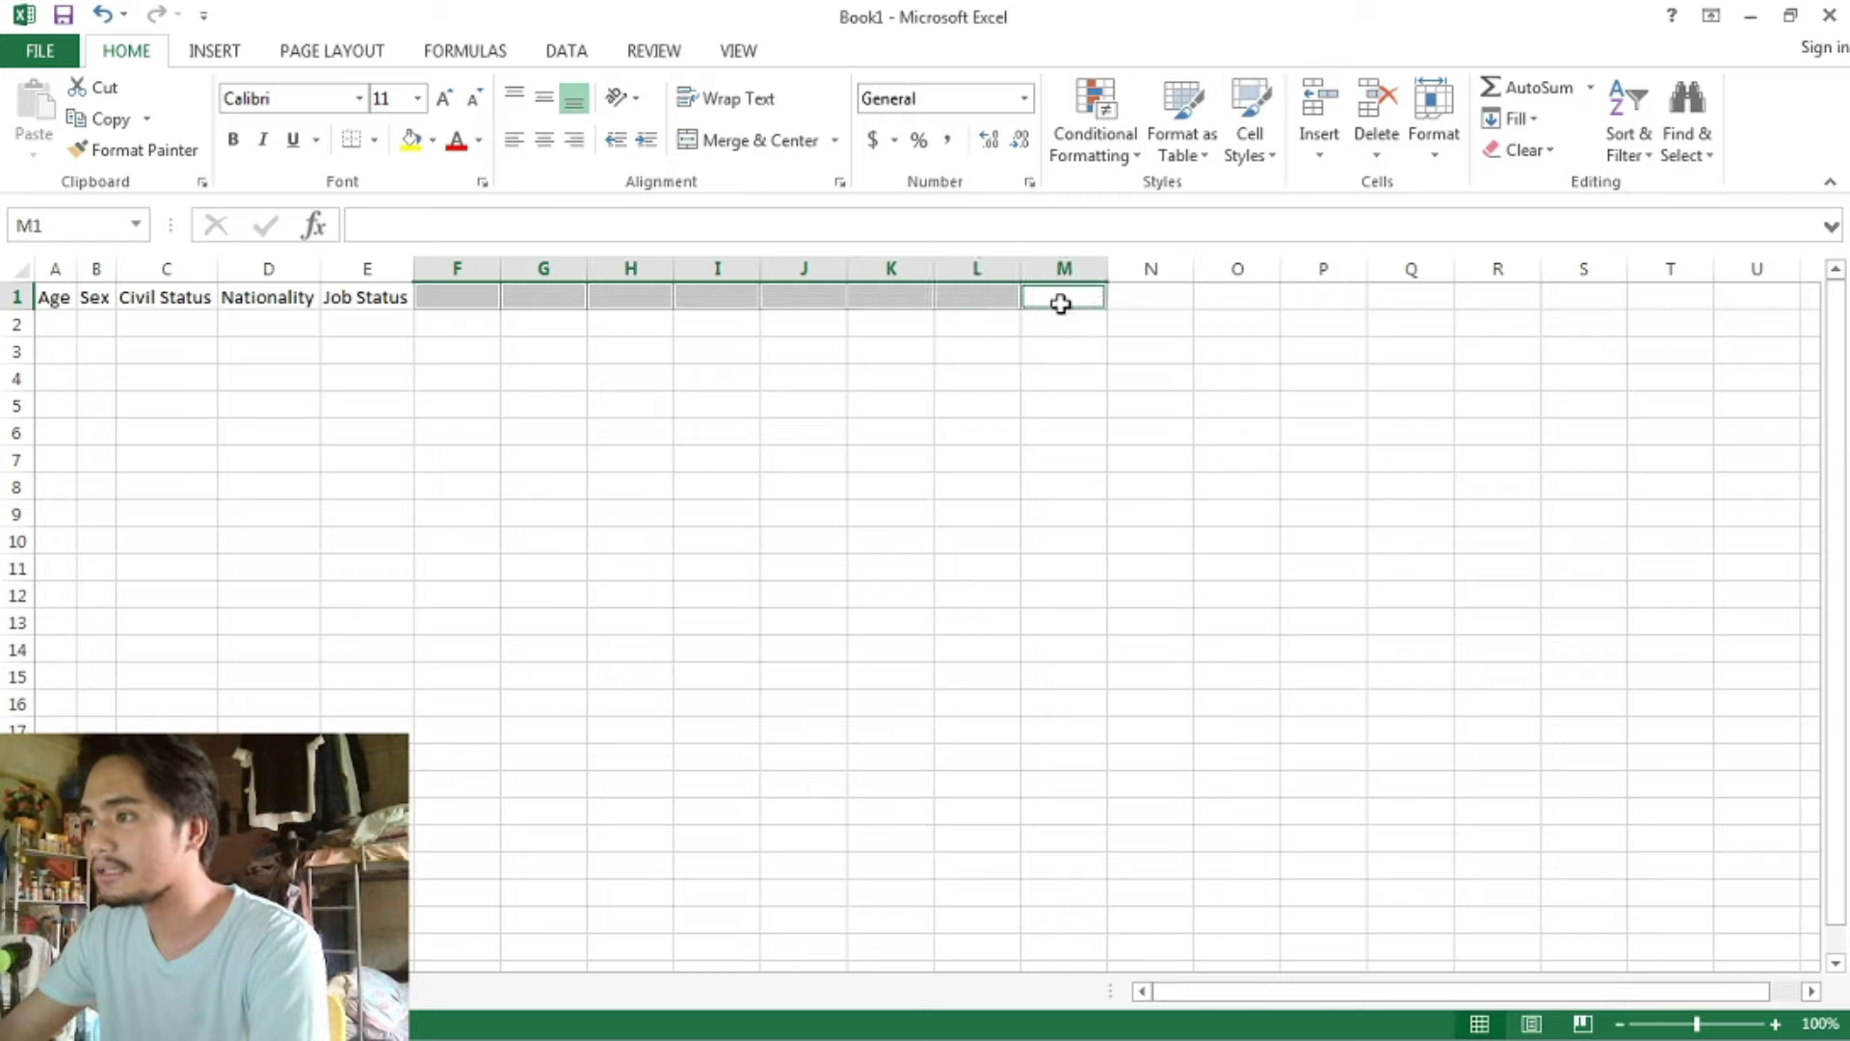
ctrl+click(1135, 301)
ctrl+click(1240, 301)
ctrl+click(1321, 298)
ctrl+click(1413, 301)
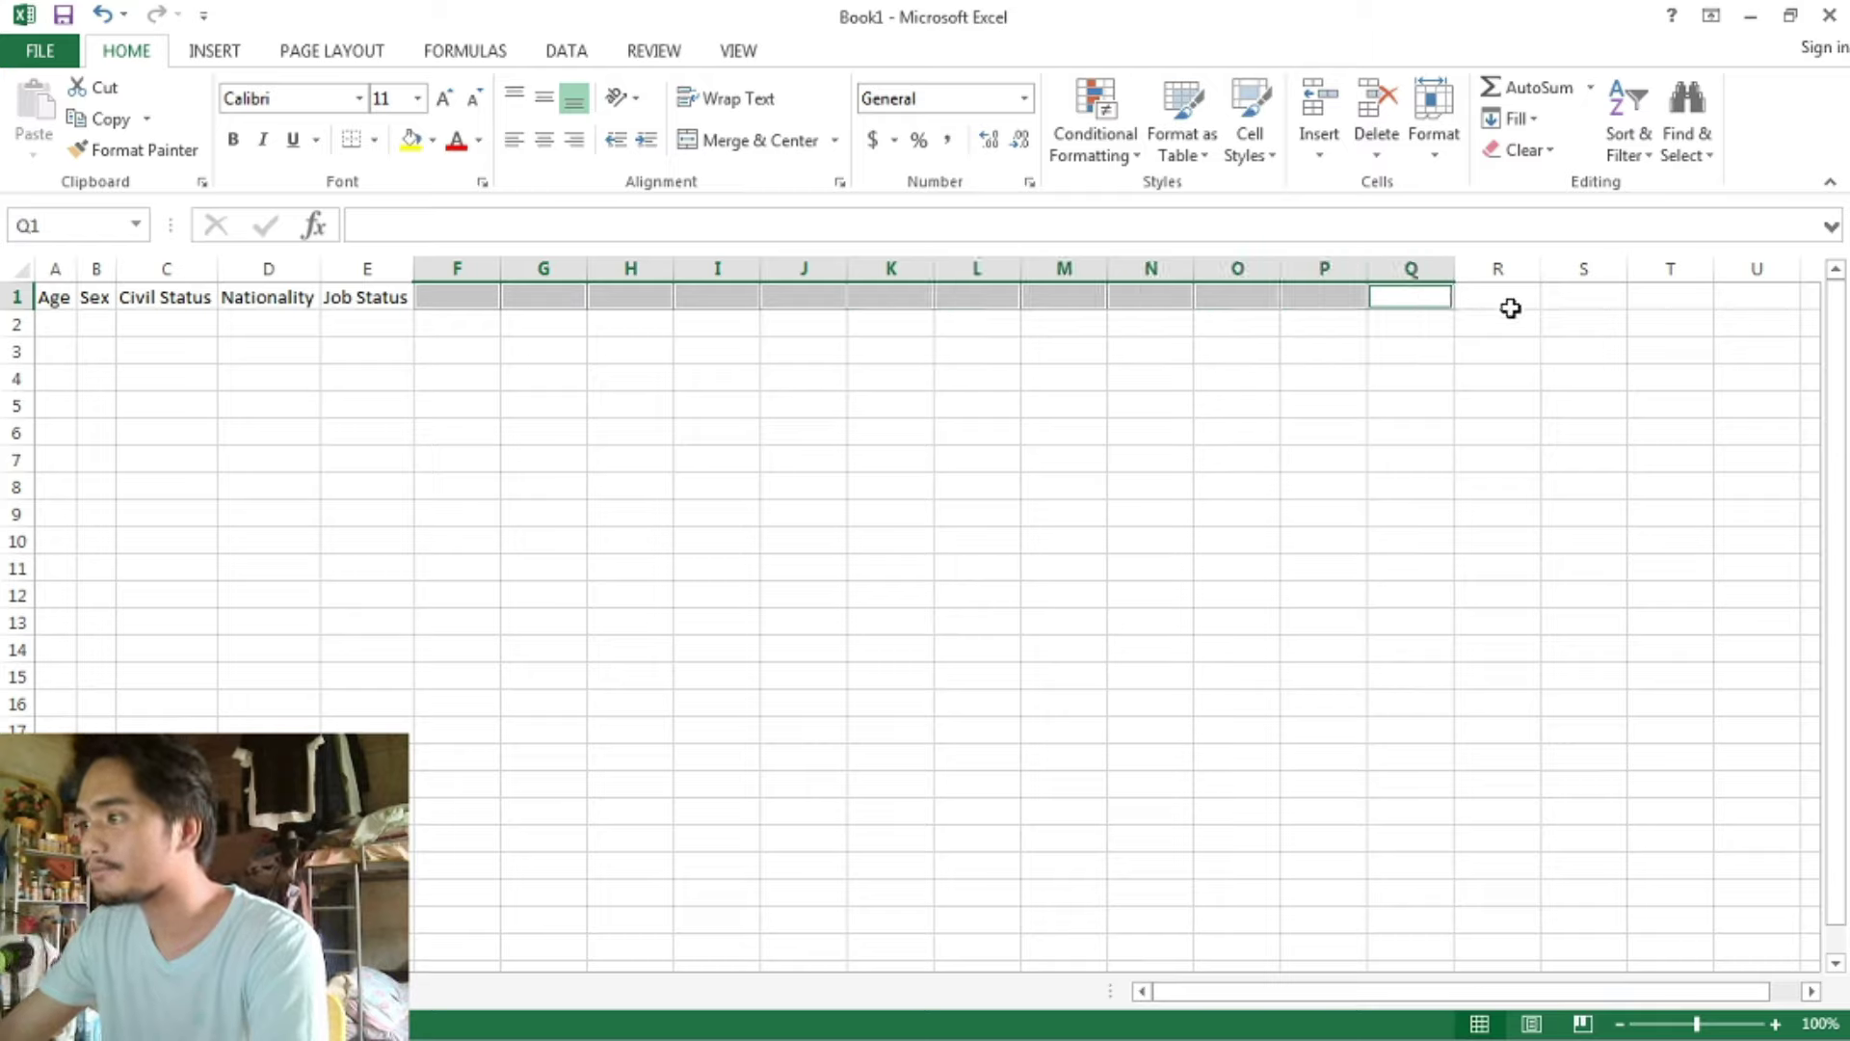
ctrl+click(1512, 305)
ctrl+click(1577, 295)
ctrl+click(1658, 294)
ctrl+click(1756, 300)
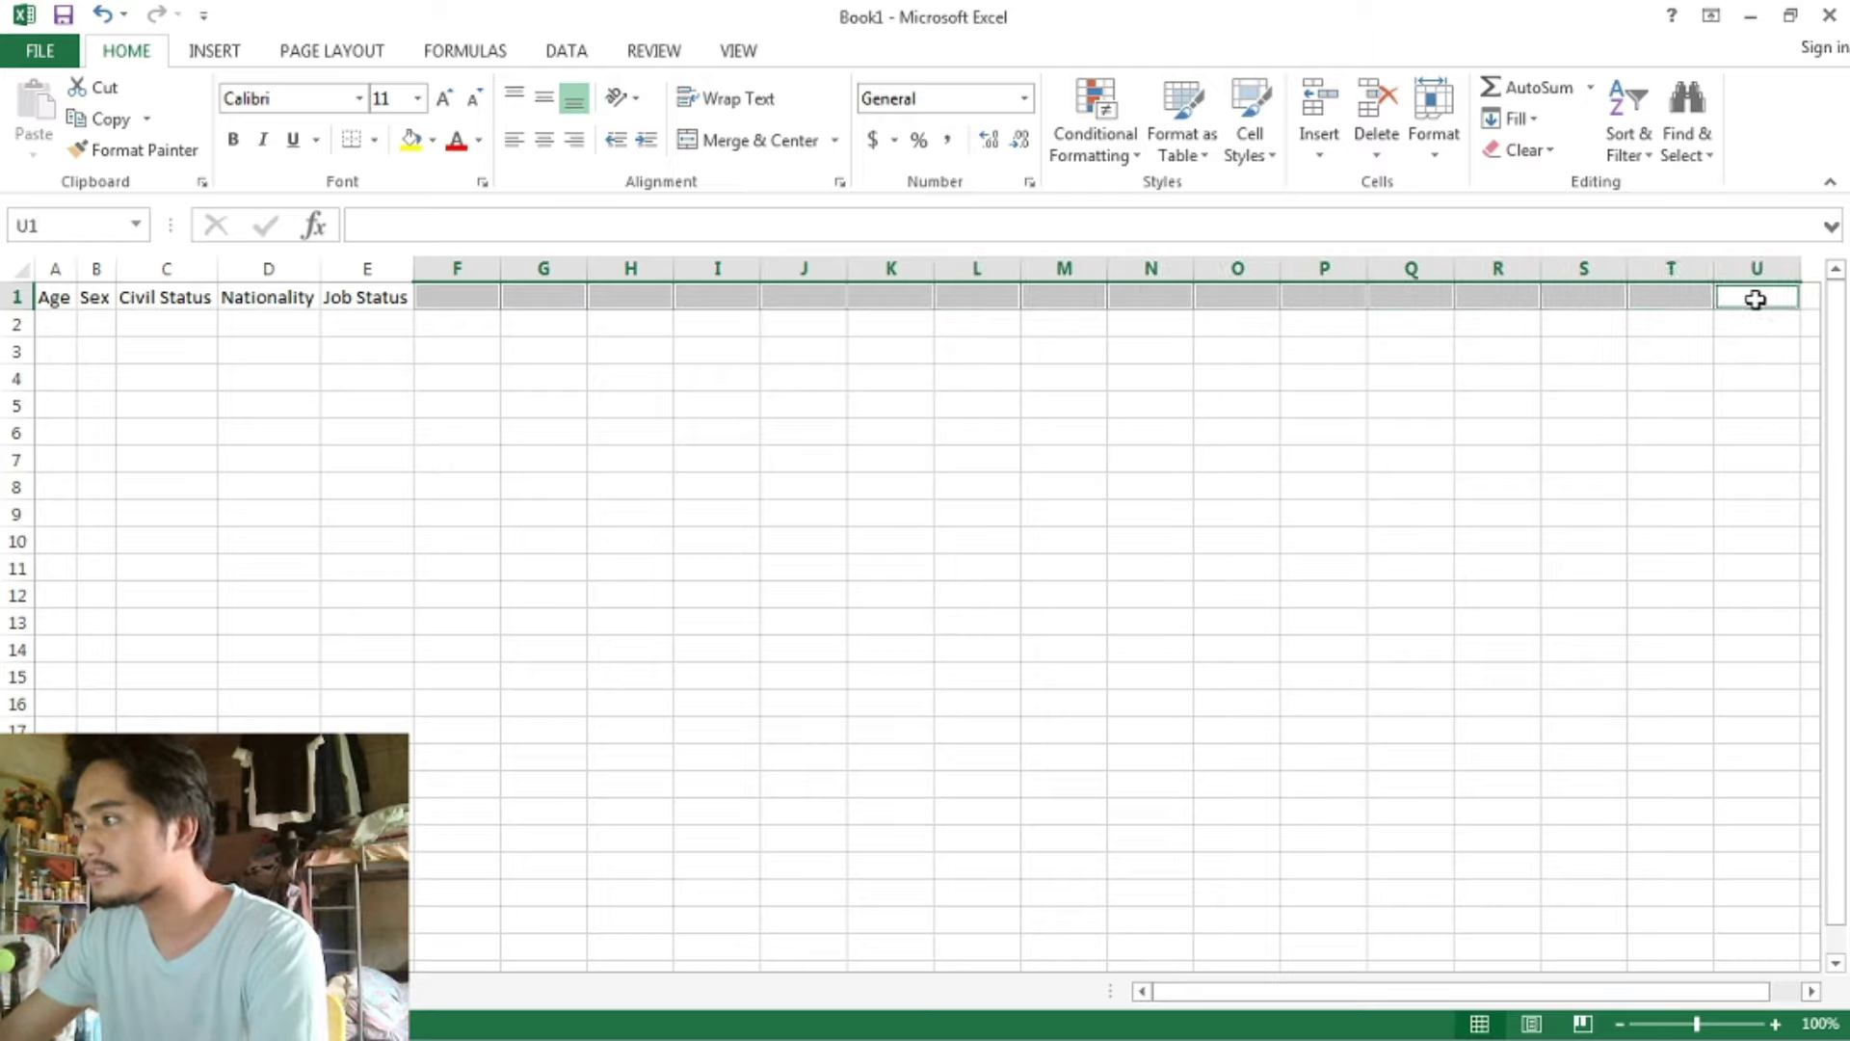
ctrl+click(1815, 302)
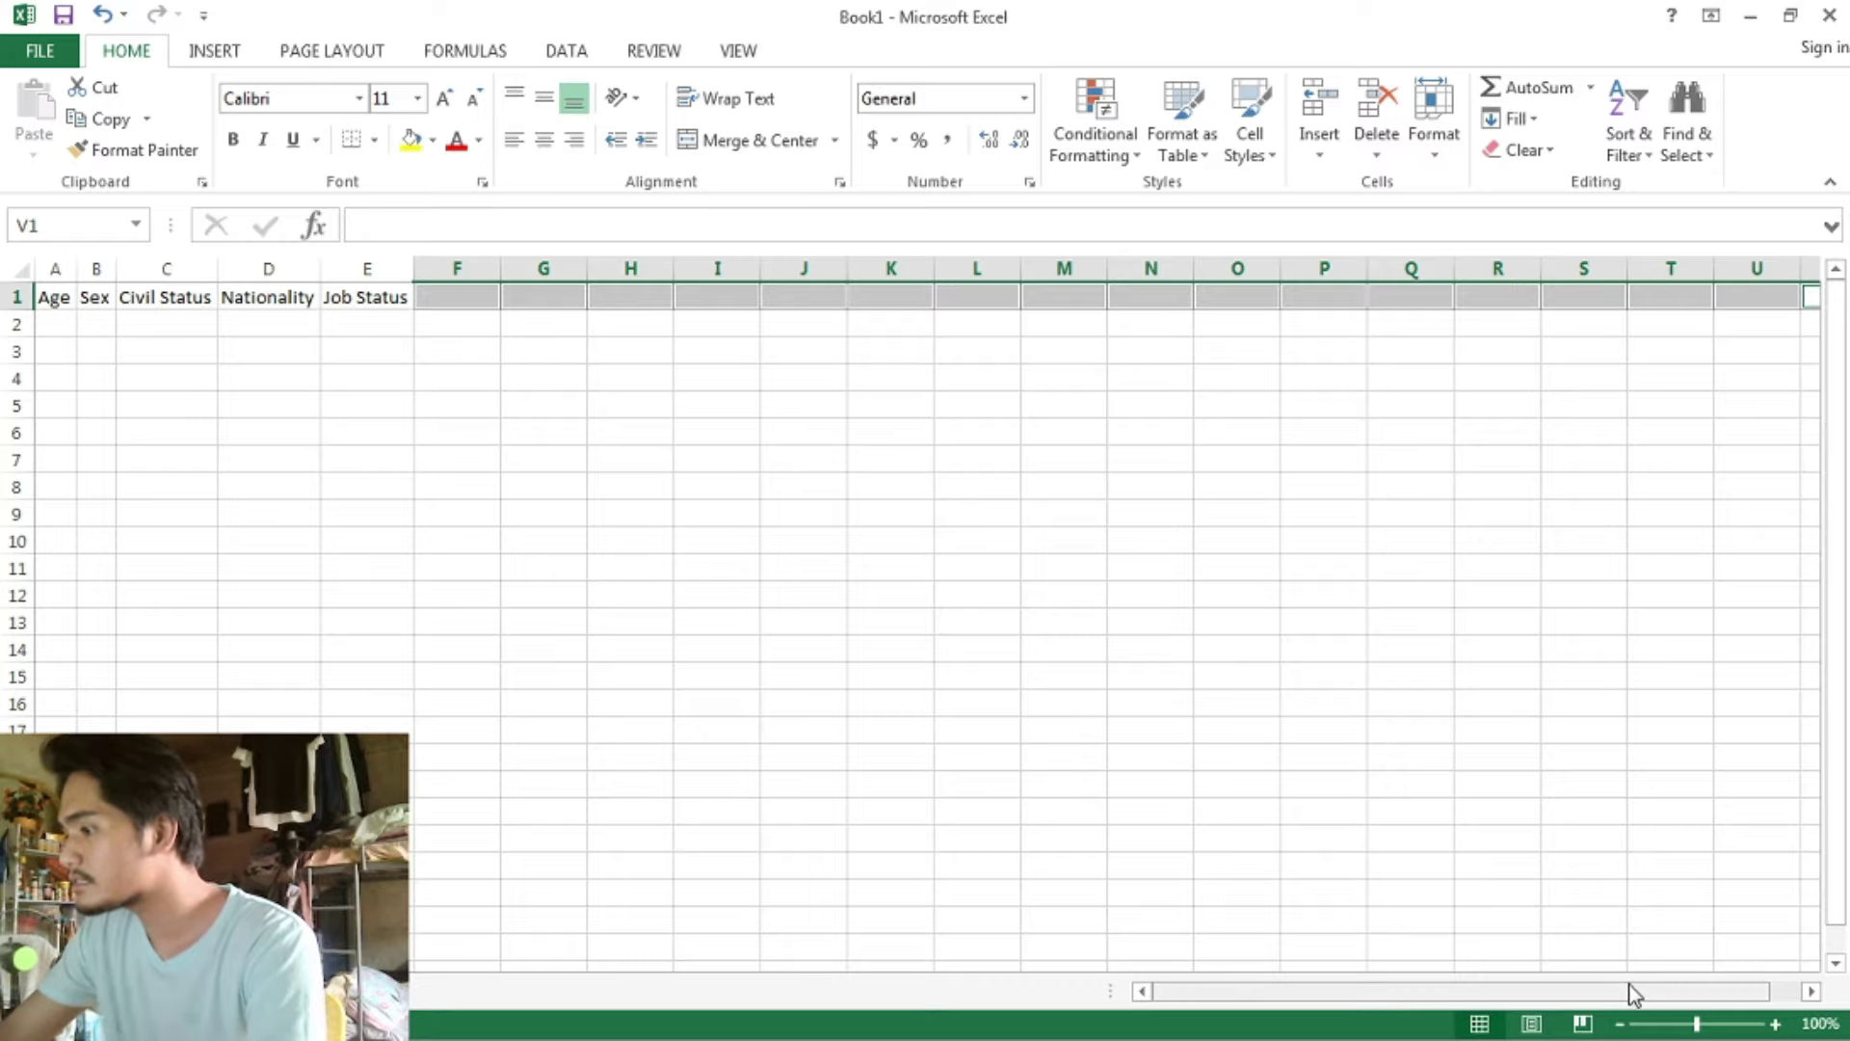
drag(1631, 993, 1696, 987)
double_click(1812, 993)
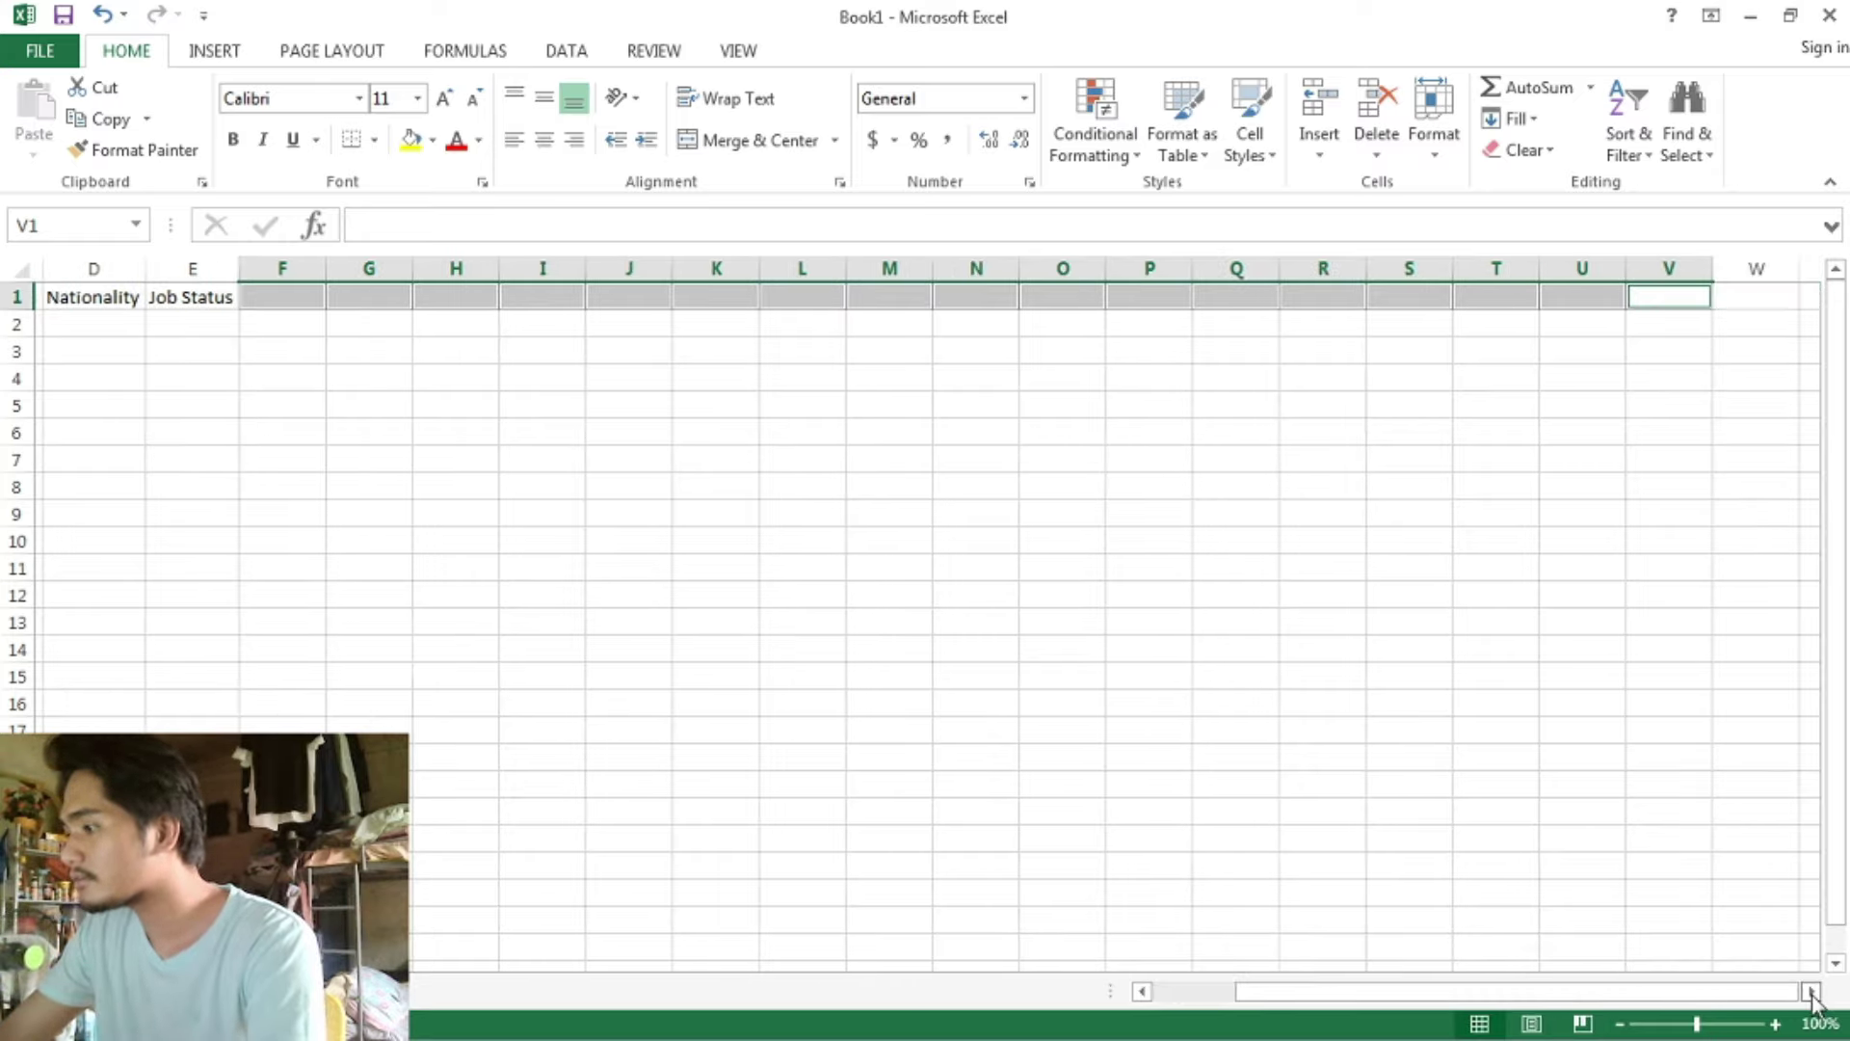
ctrl+click(1741, 296)
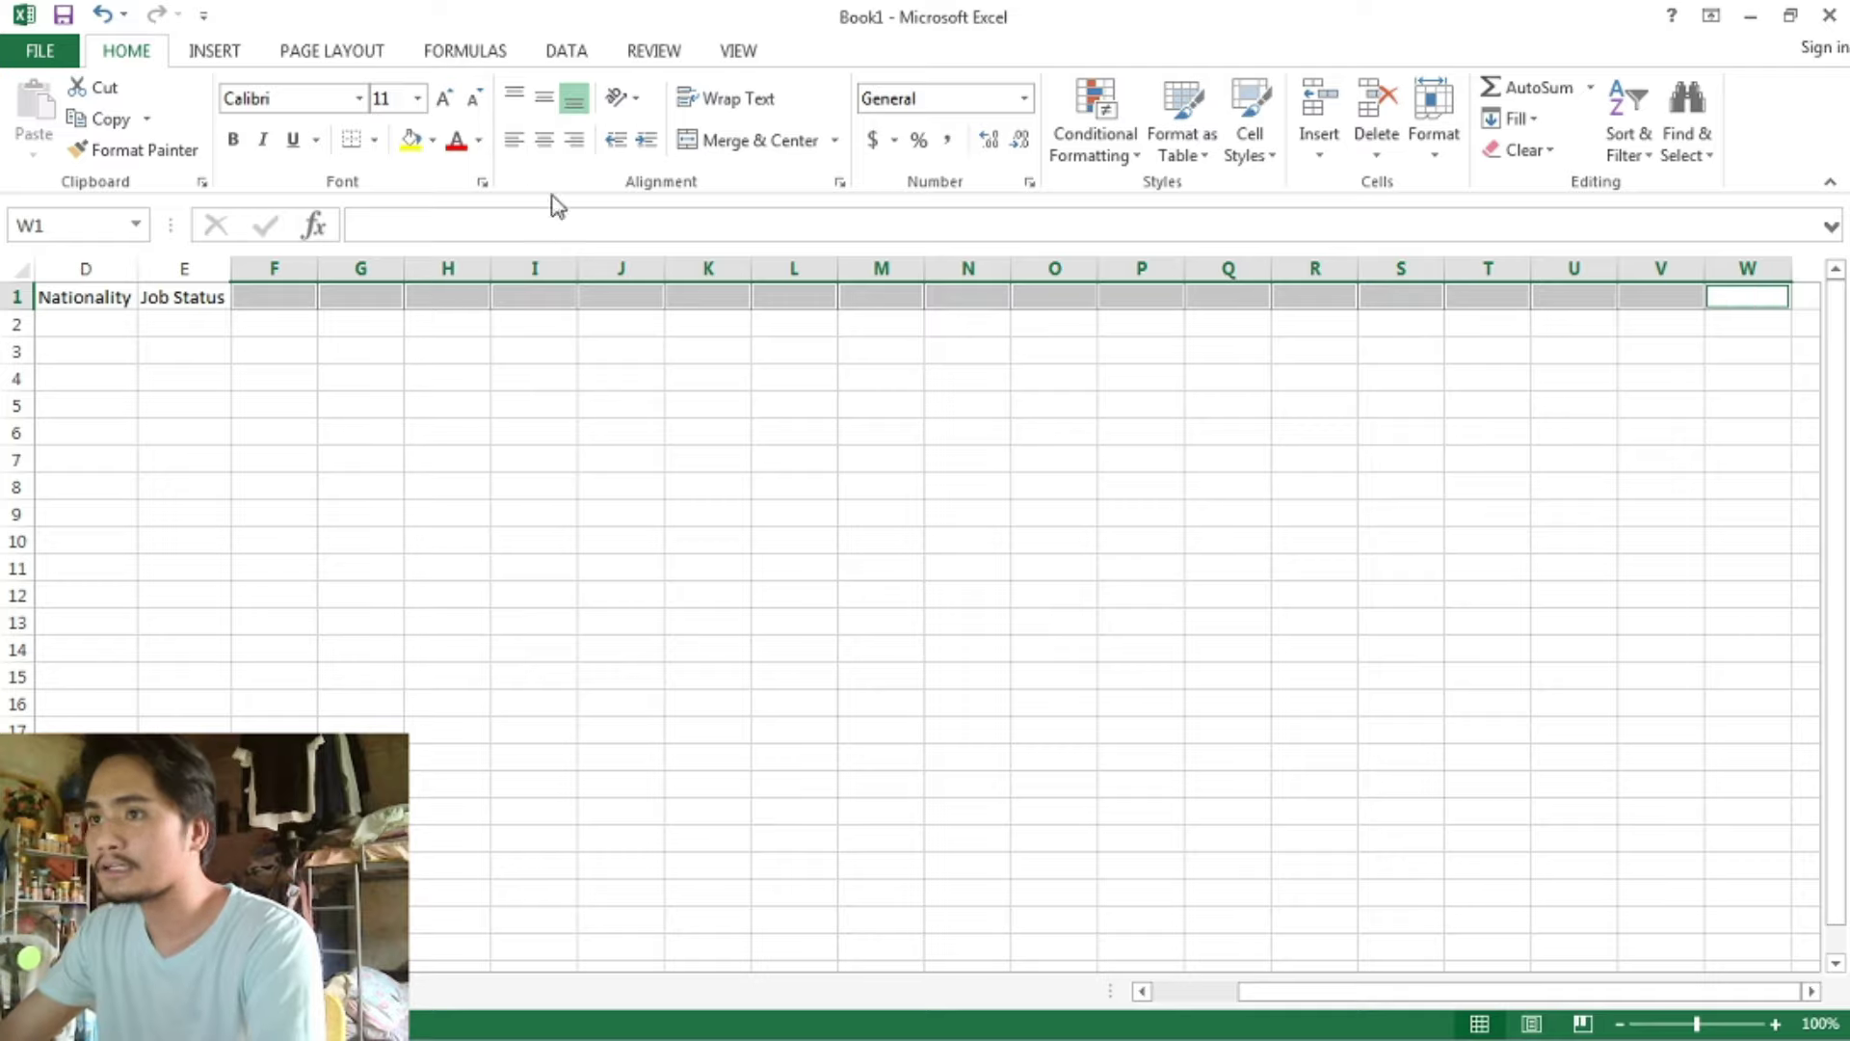
- Fill the selected F1:W1 cells with yellow
click(410, 139)
click(462, 434)
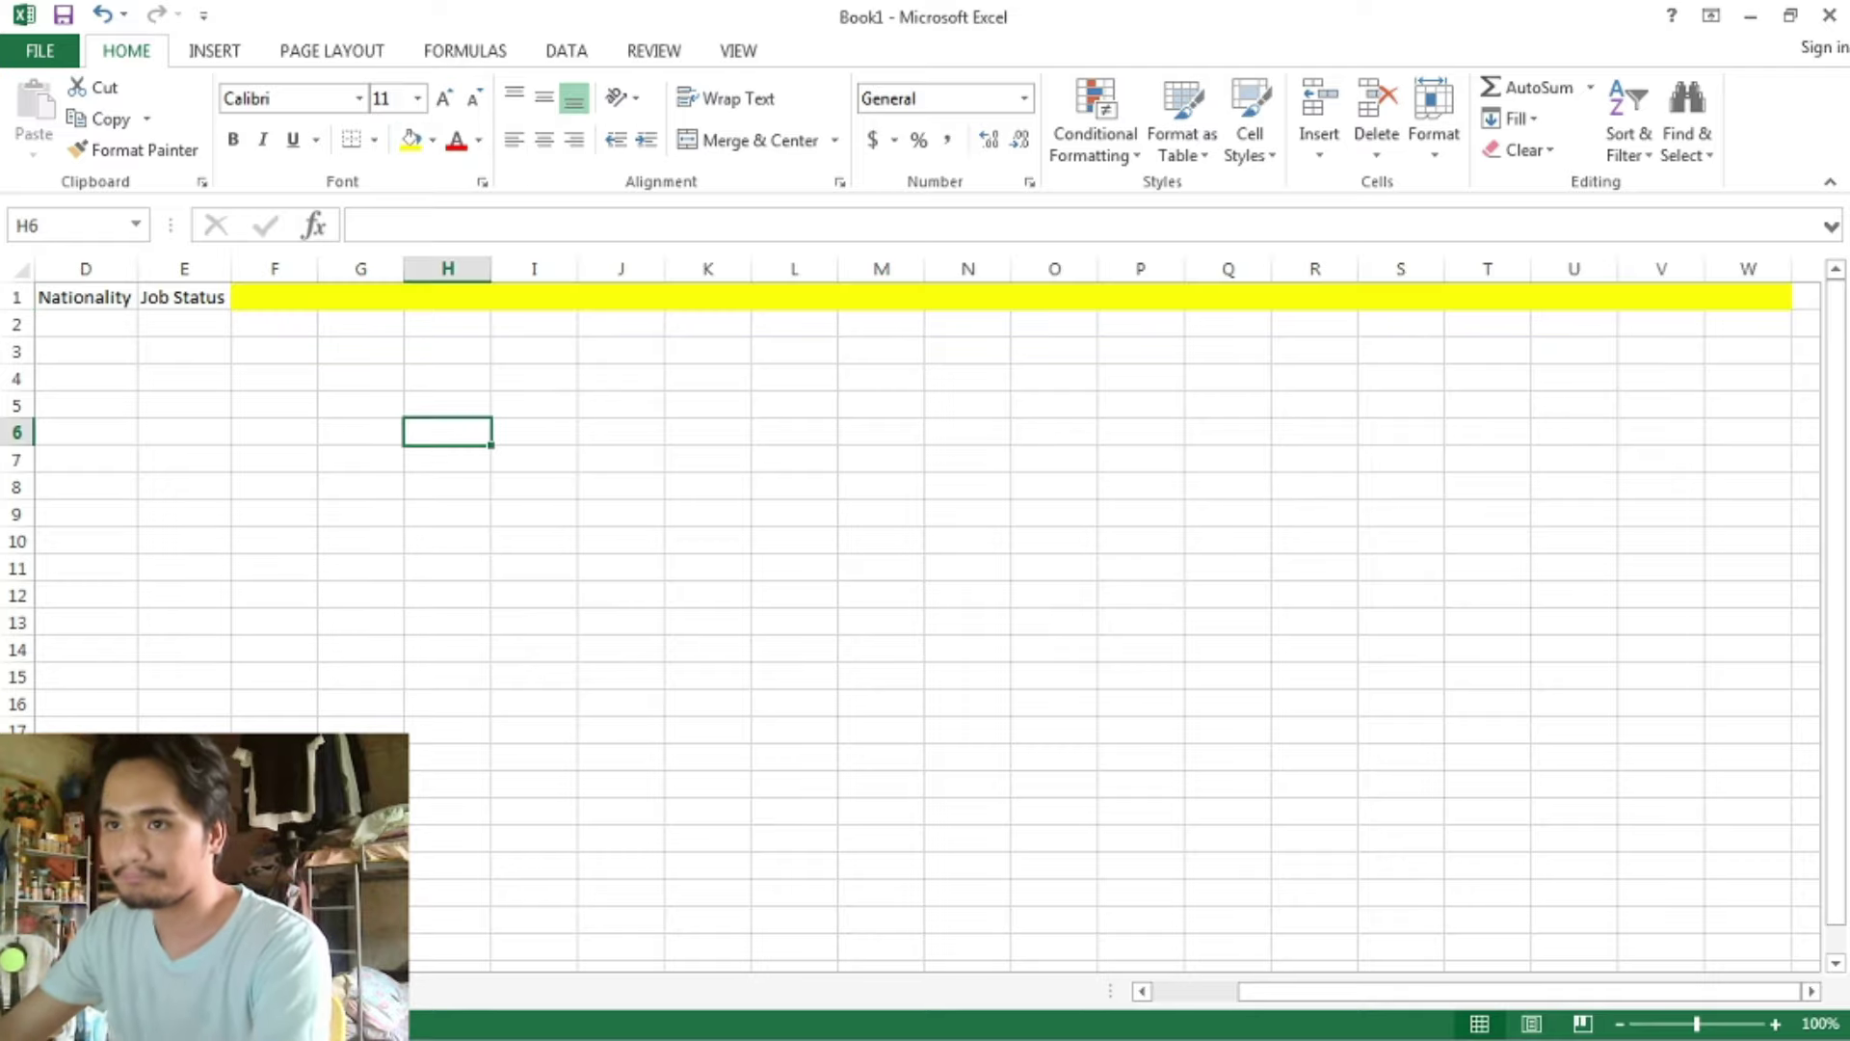
drag(265, 297, 1767, 300)
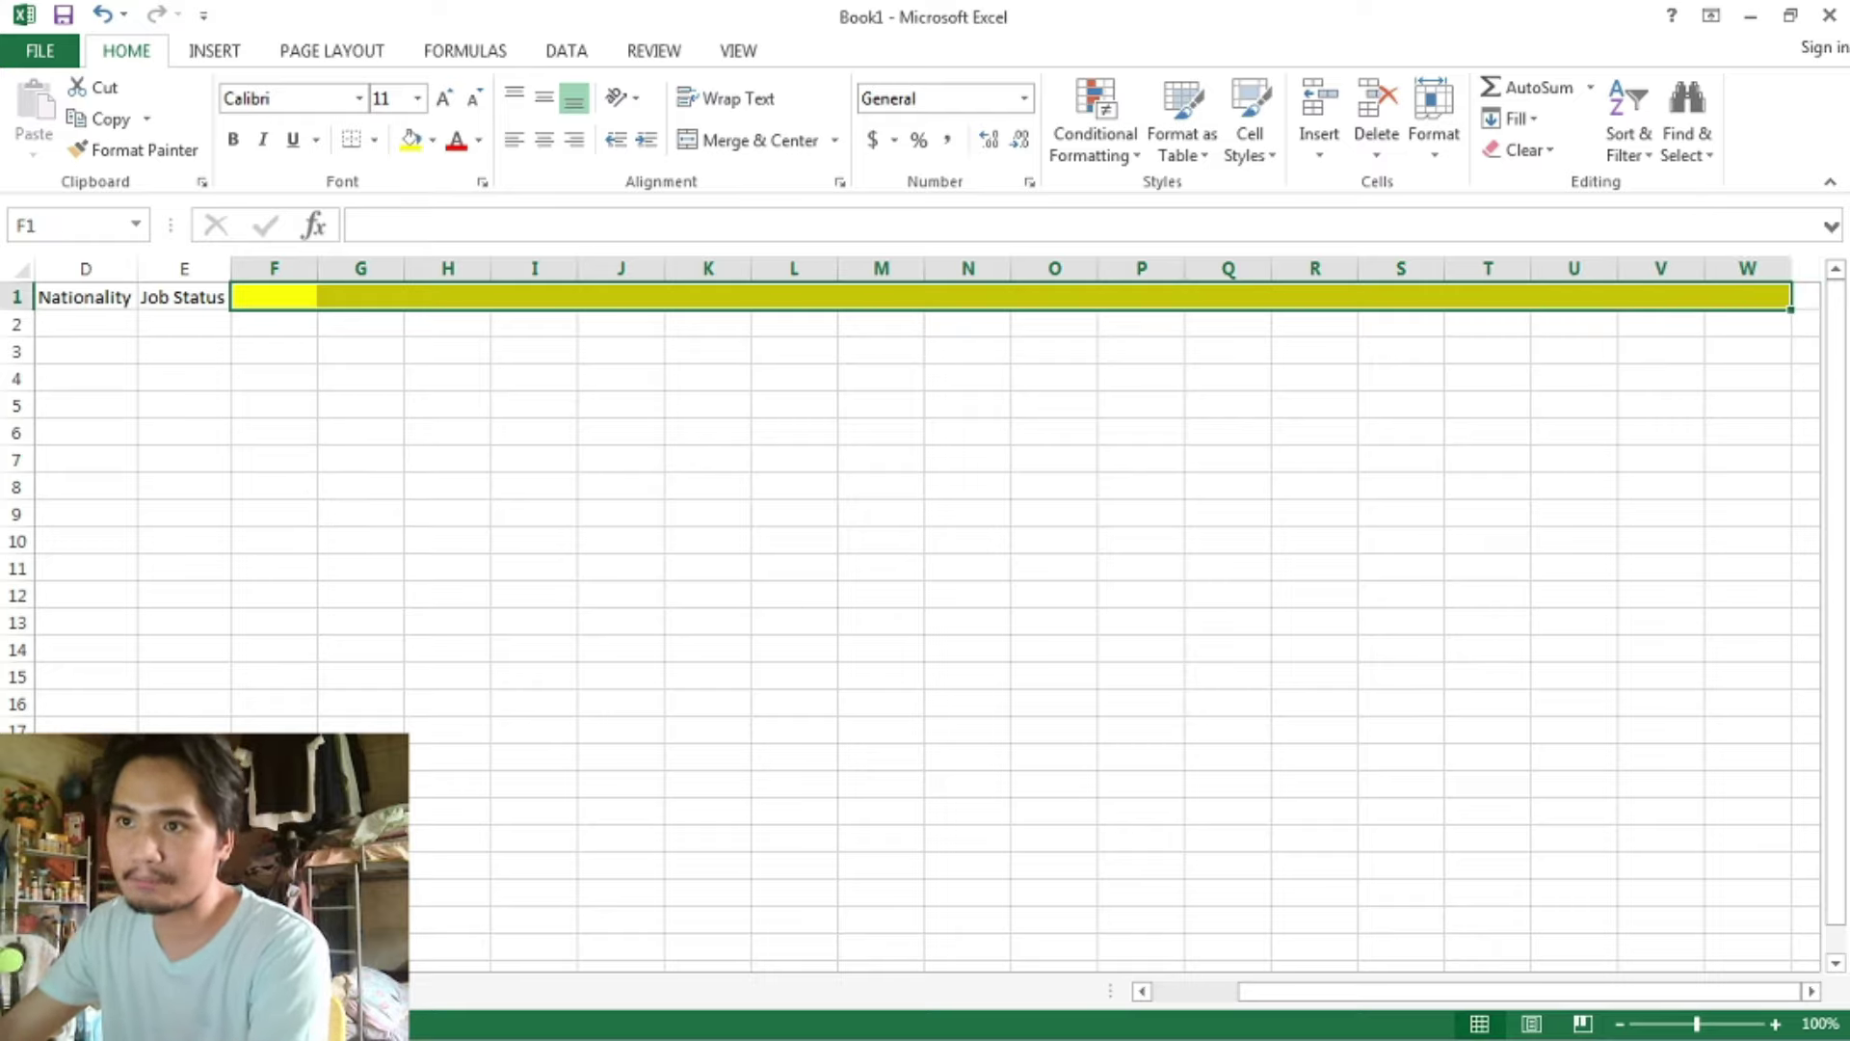
- Insert two blank rows above the header row
click(12, 296)
right_click(13, 296)
click(96, 479)
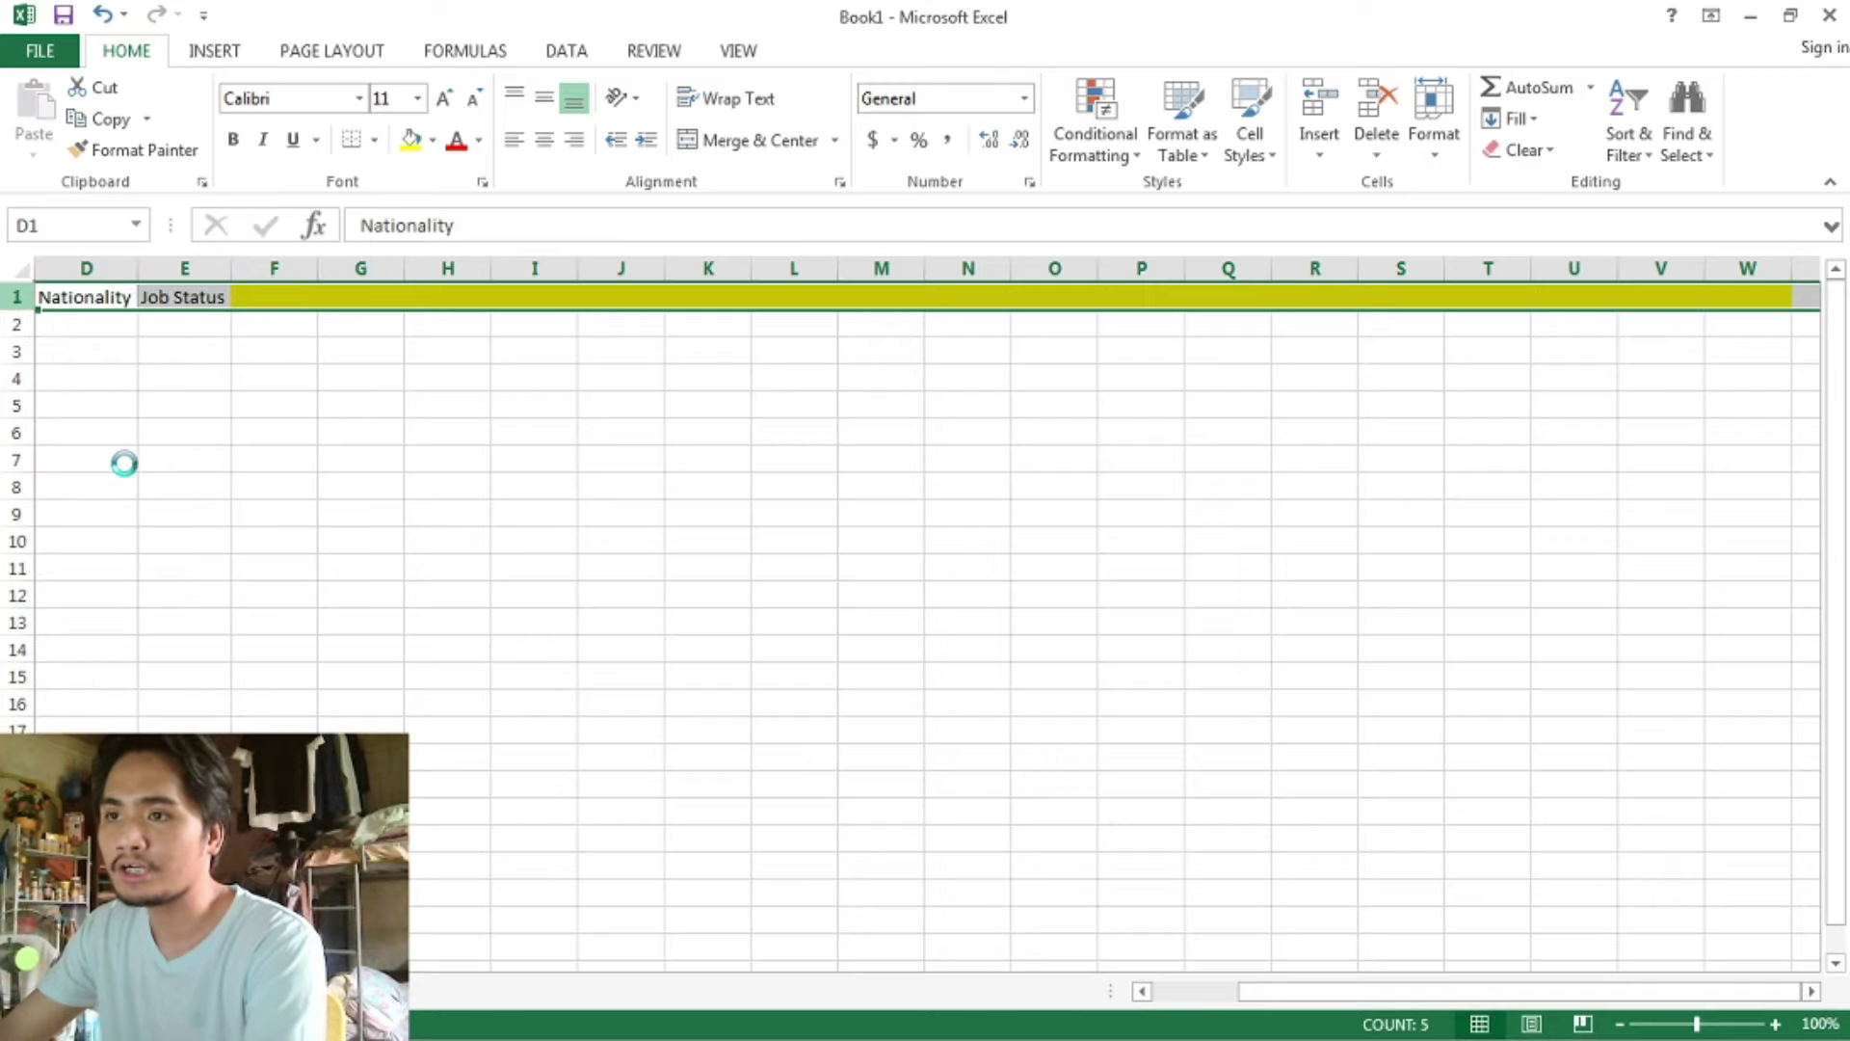
click(126, 403)
right_click(20, 299)
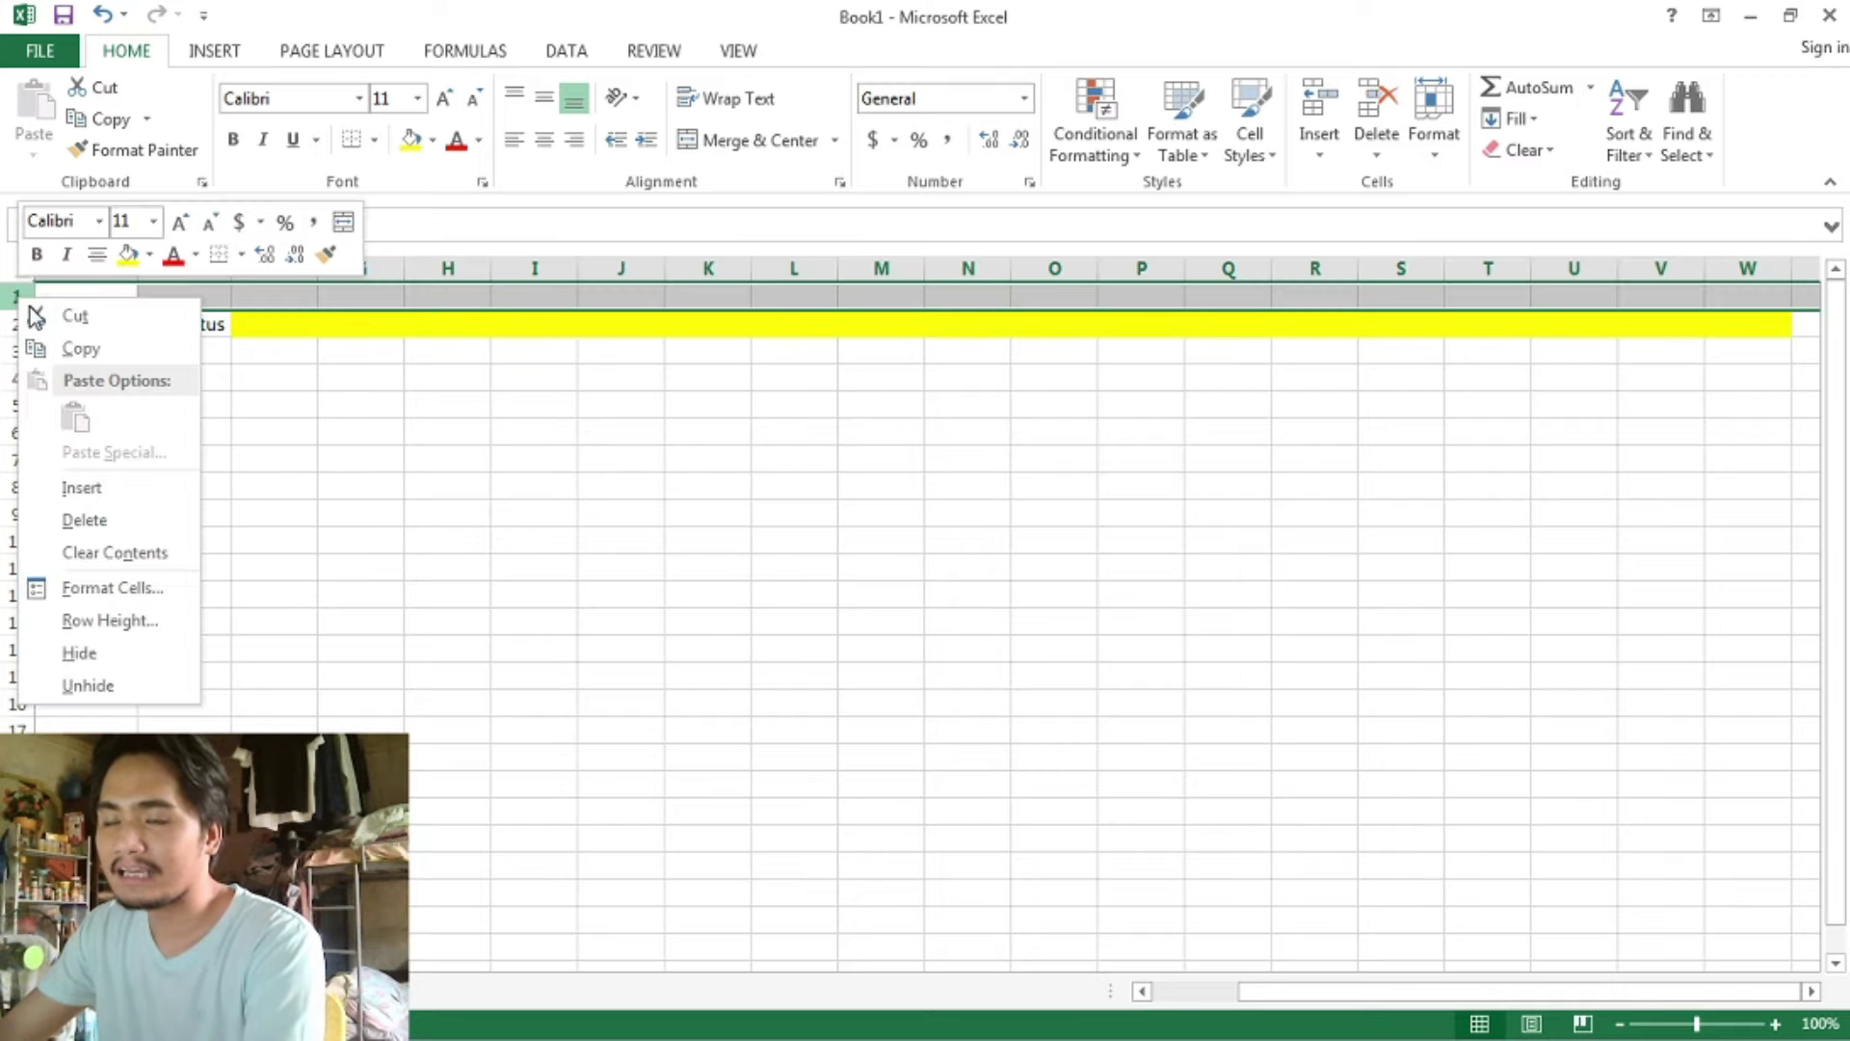
click(137, 482)
drag(355, 453, 356, 433)
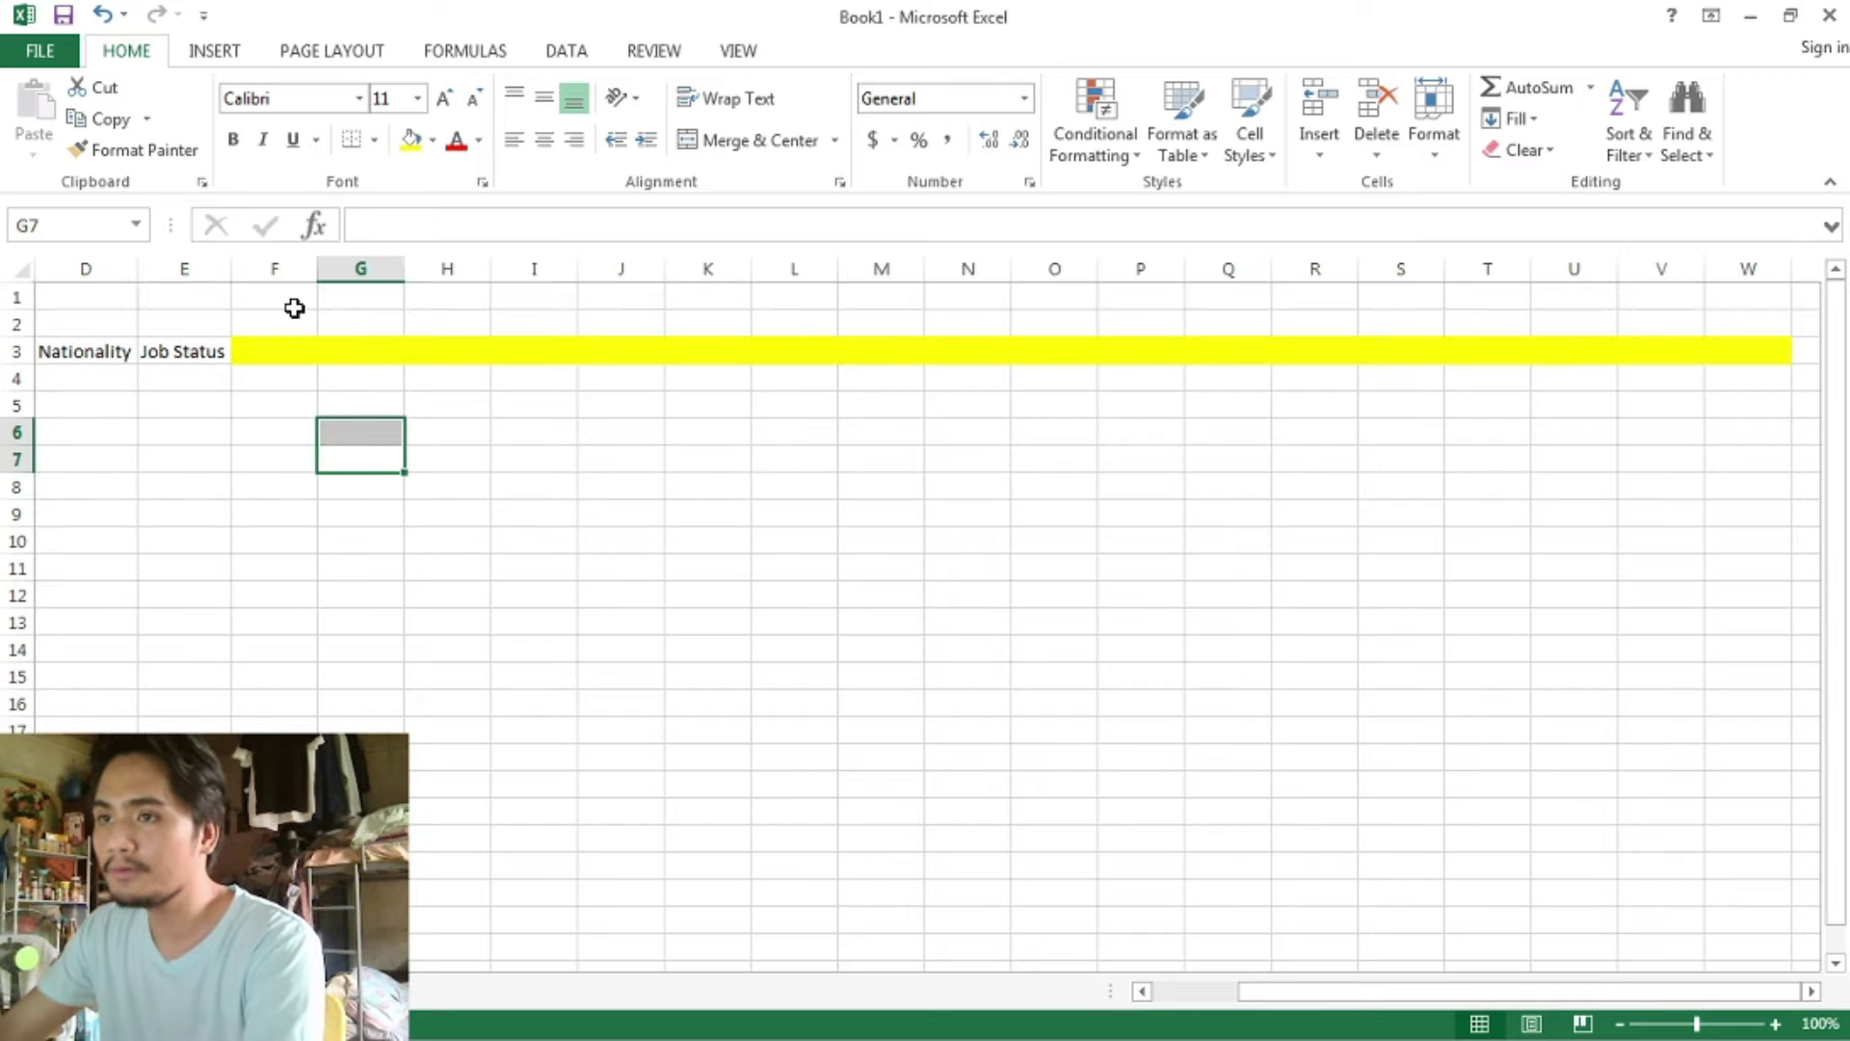
- Merge and center F1:W1 and title it 'Hygien Factor'
drag(289, 299, 1741, 276)
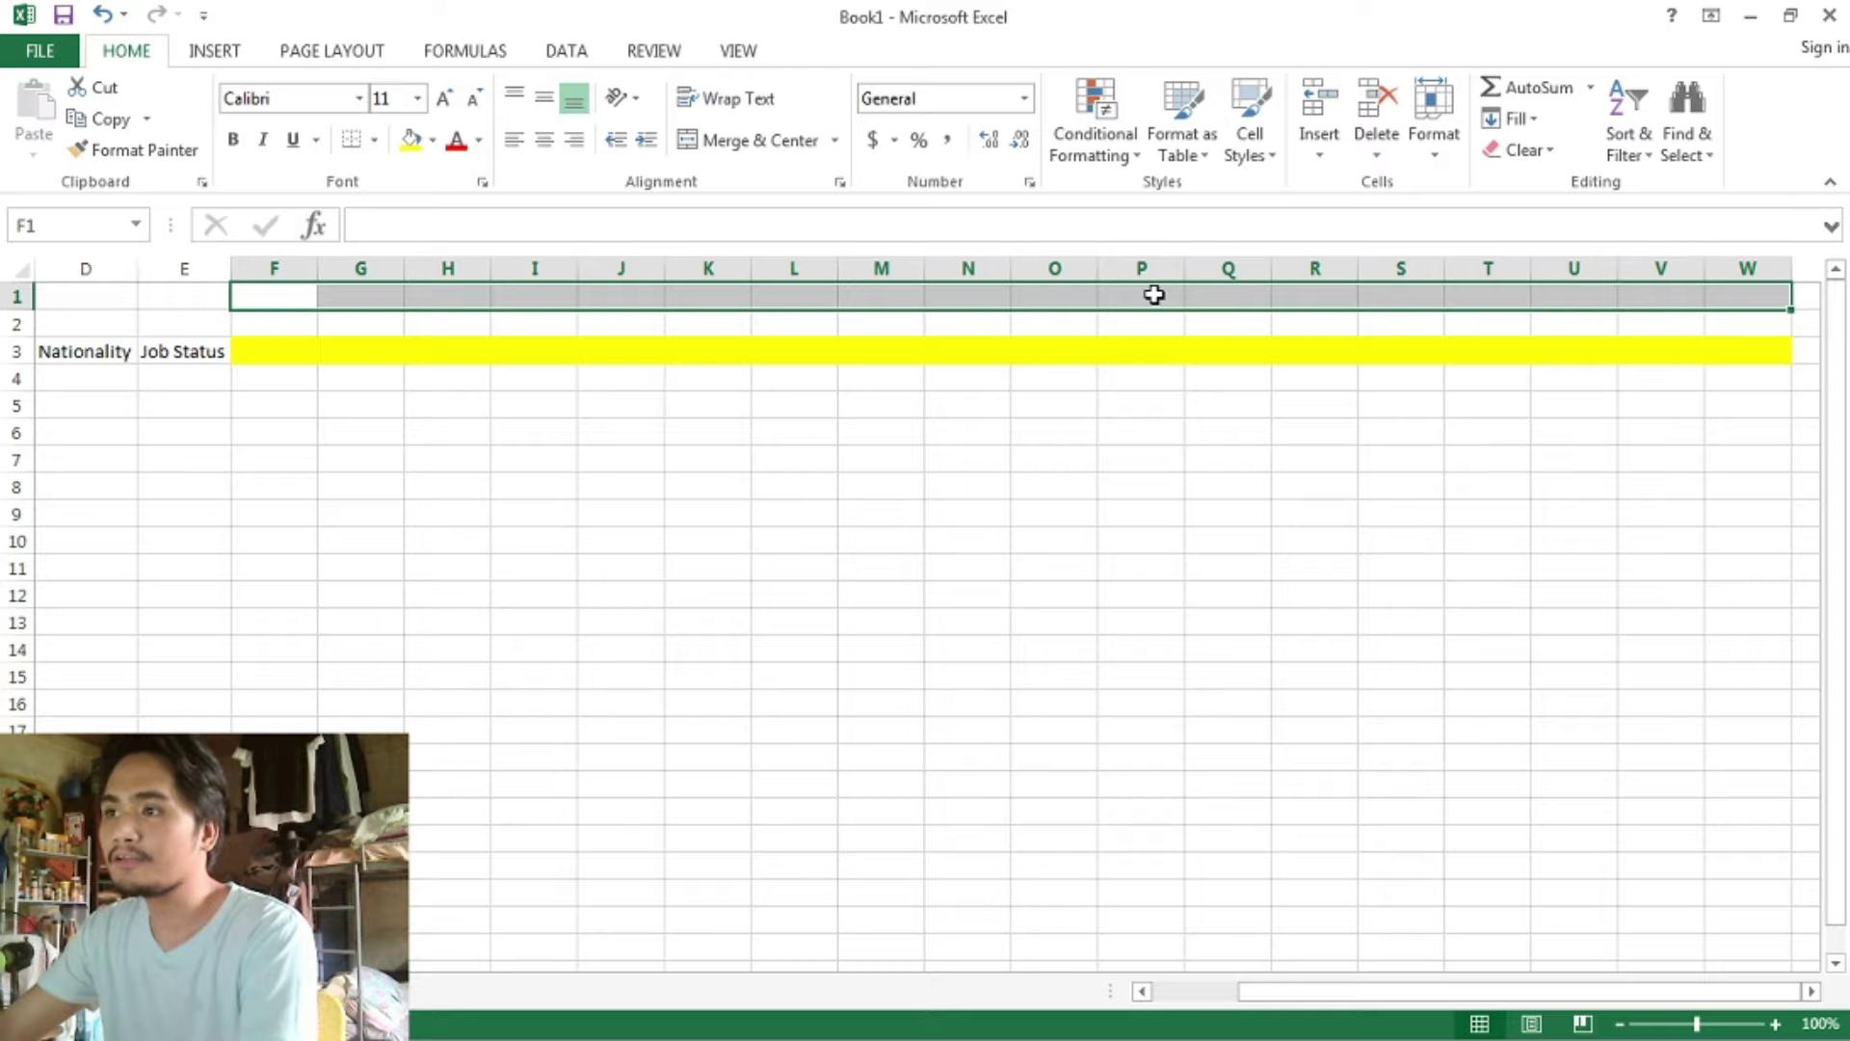
click(765, 141)
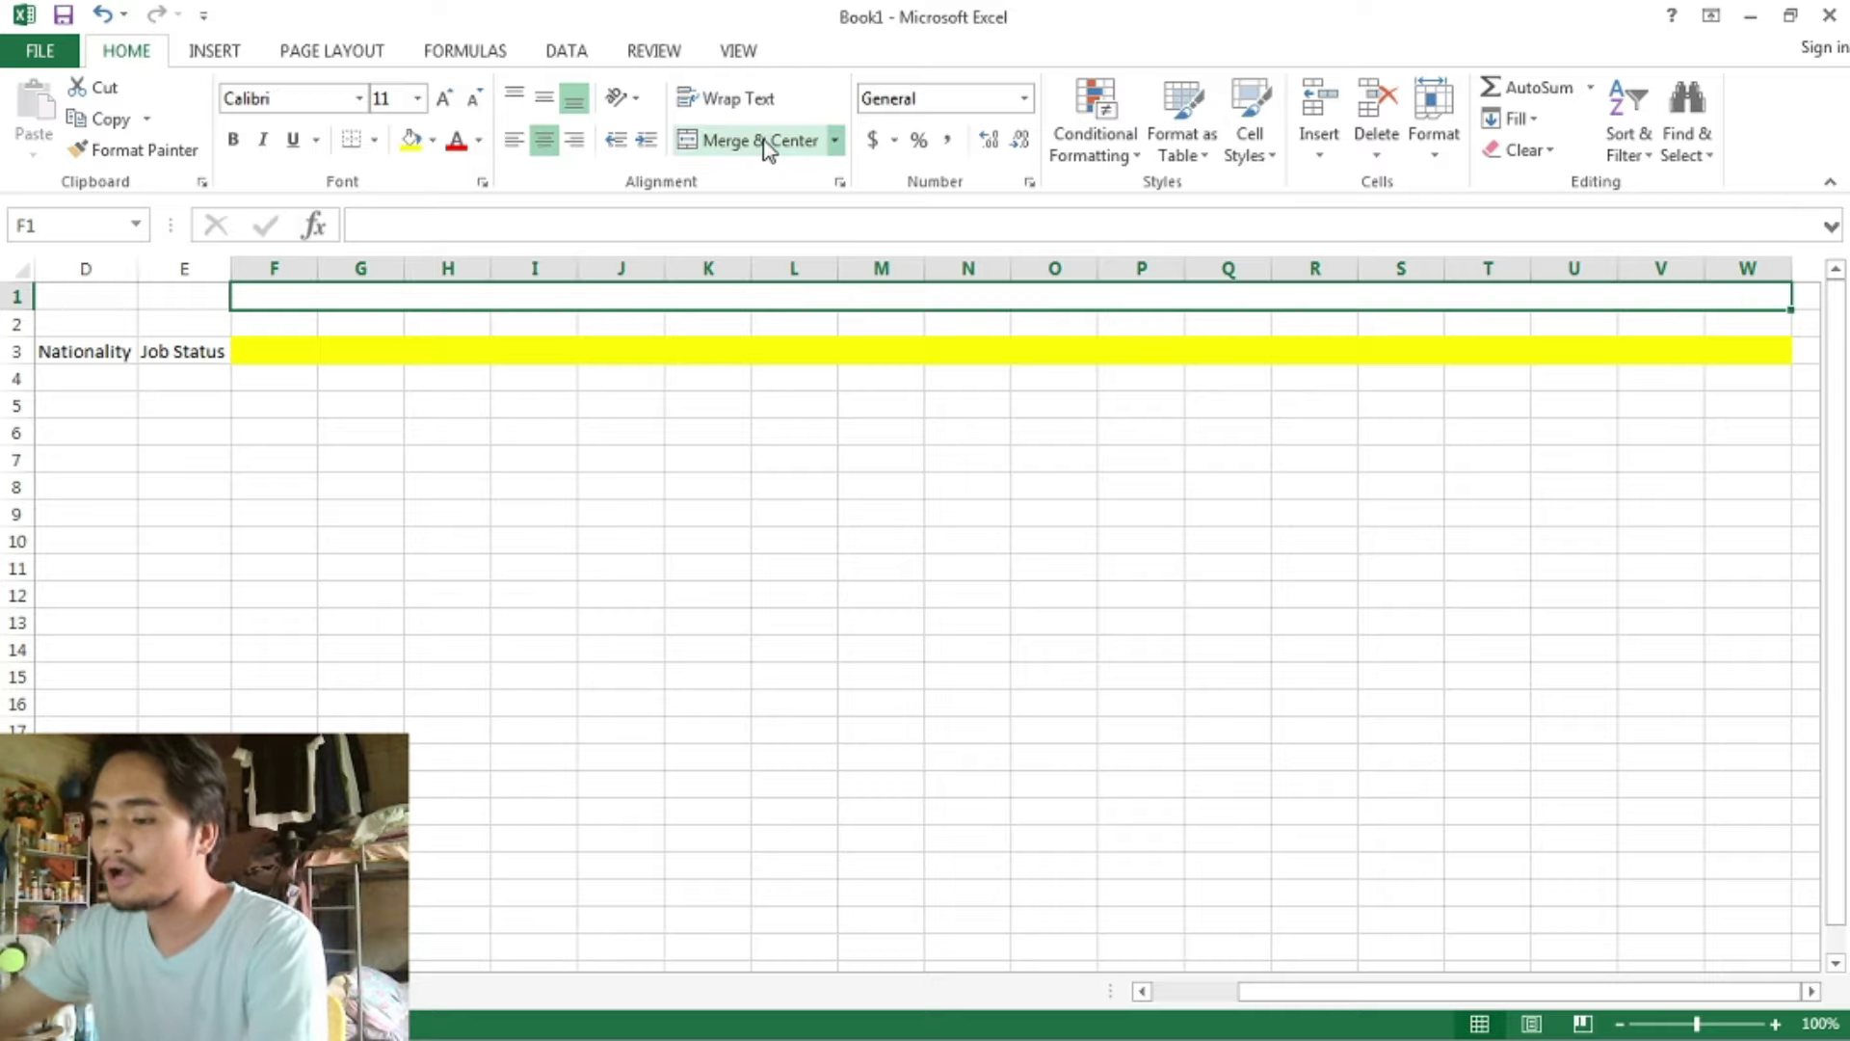
text(Hygien F)
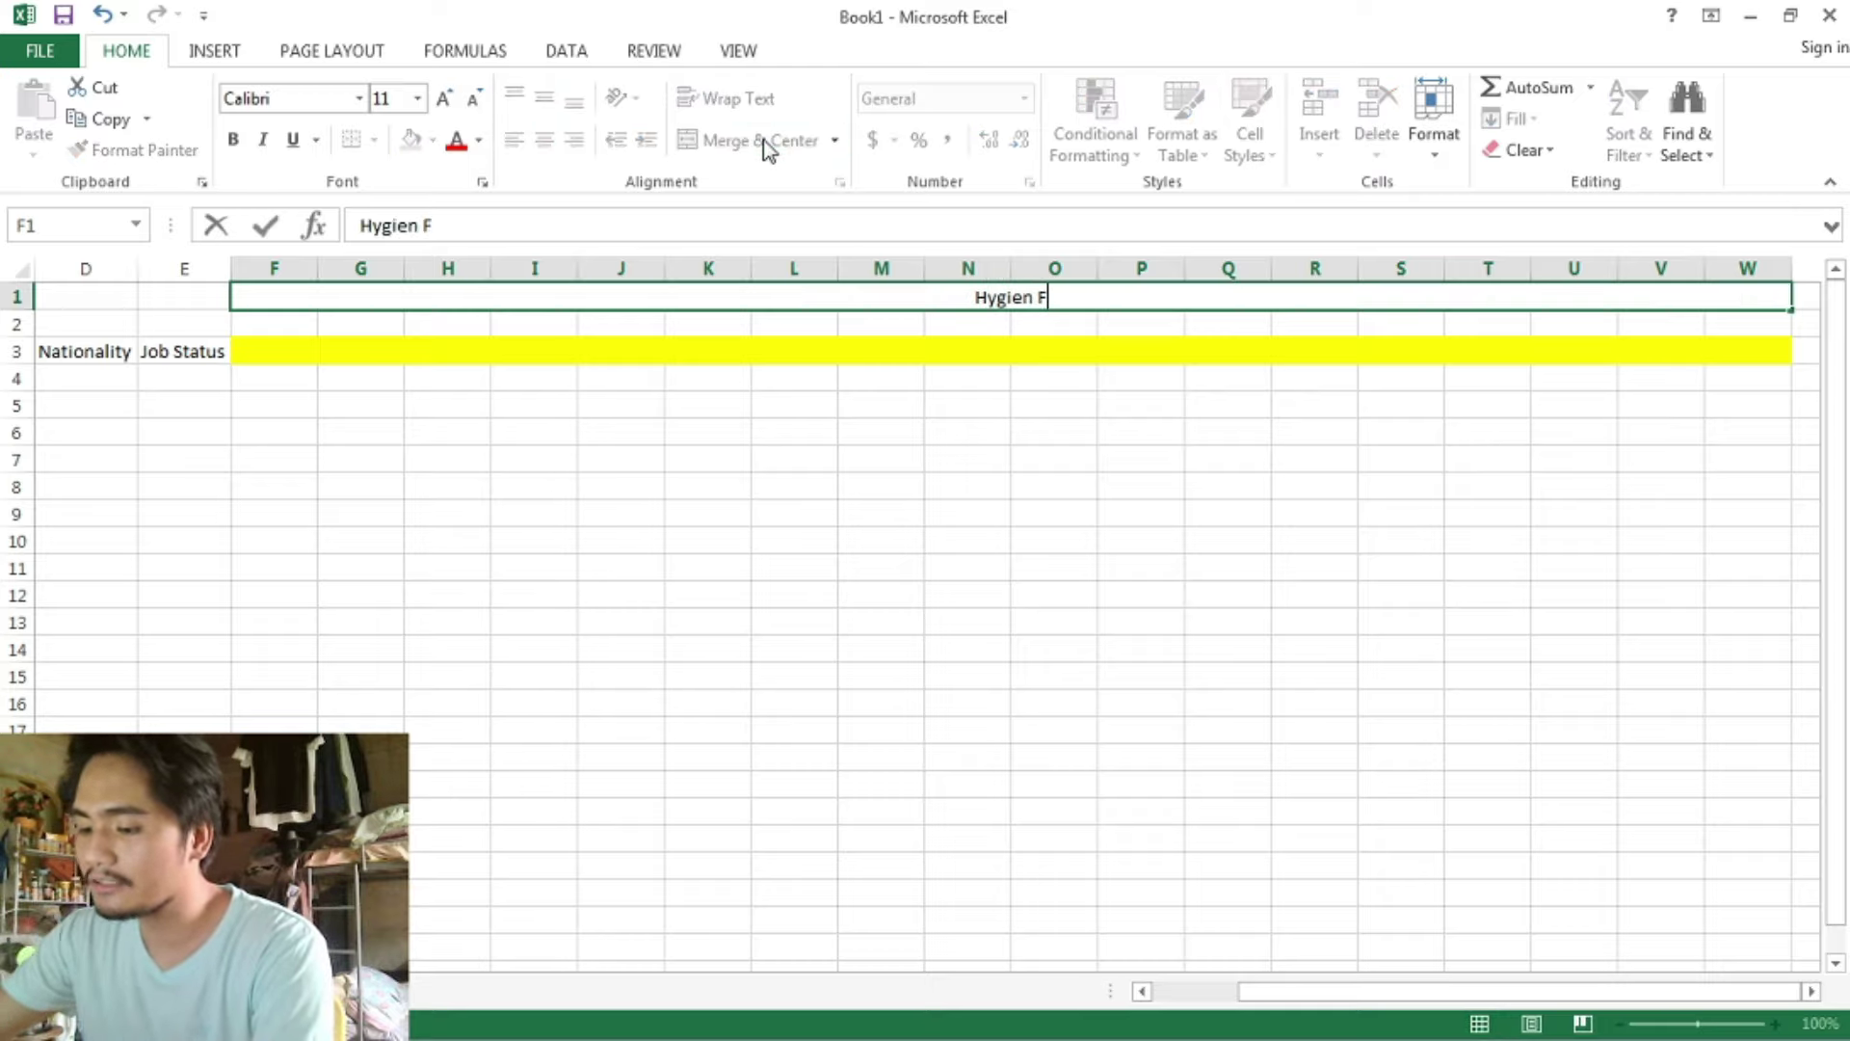
text(actor)
click(848, 418)
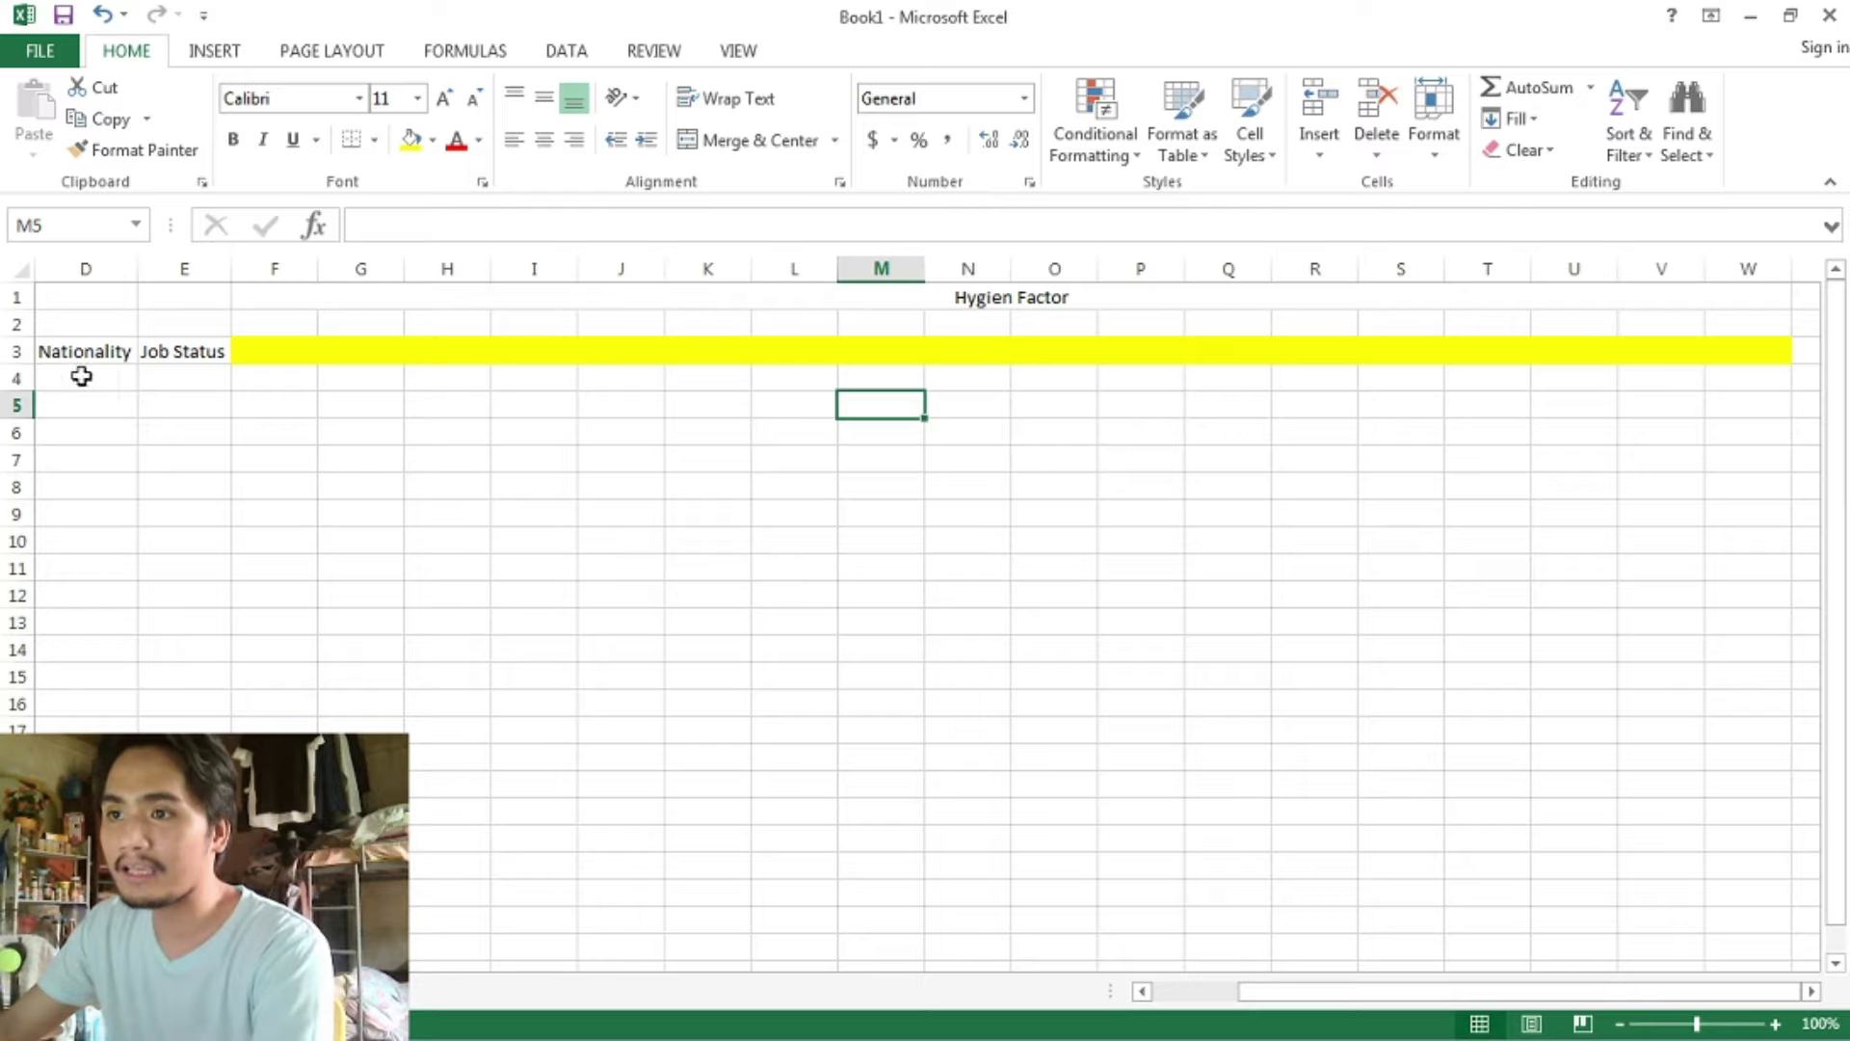
- Merge and center cells F2:H2 for a category heading
drag(264, 351, 1735, 326)
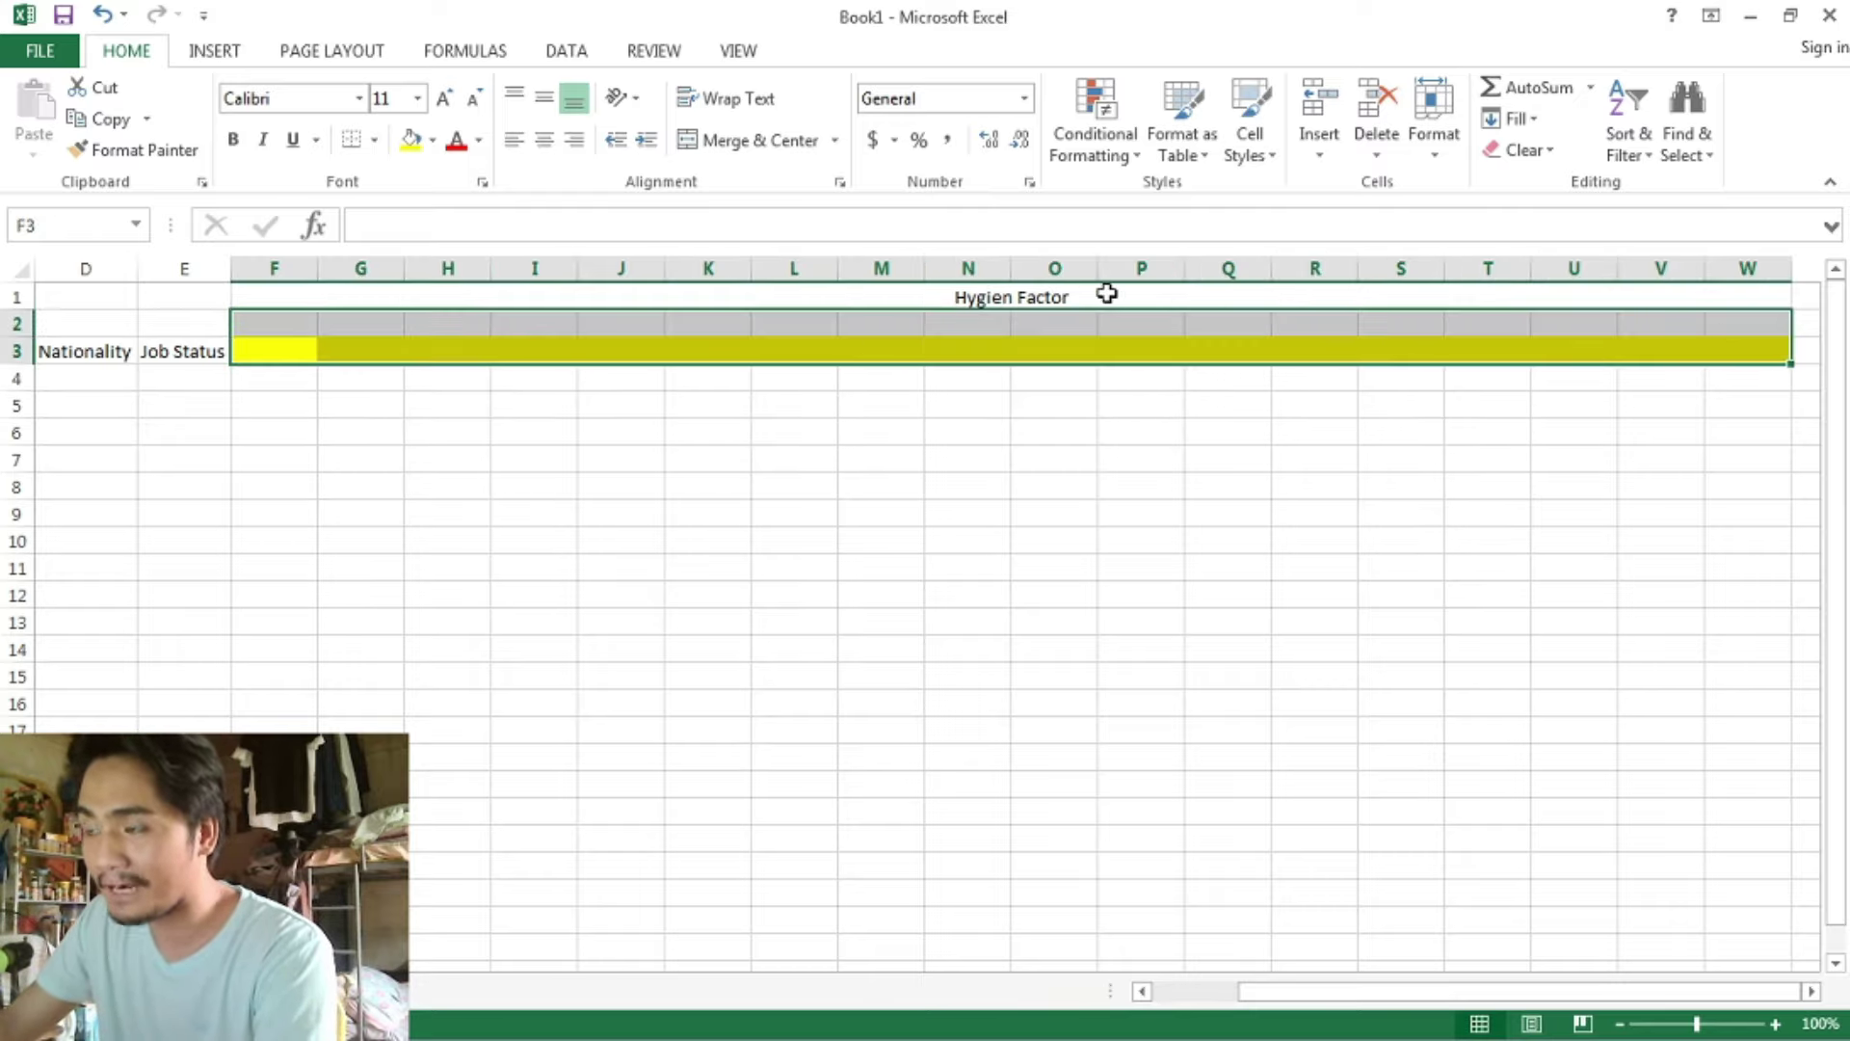
drag(1106, 294, 1145, 519)
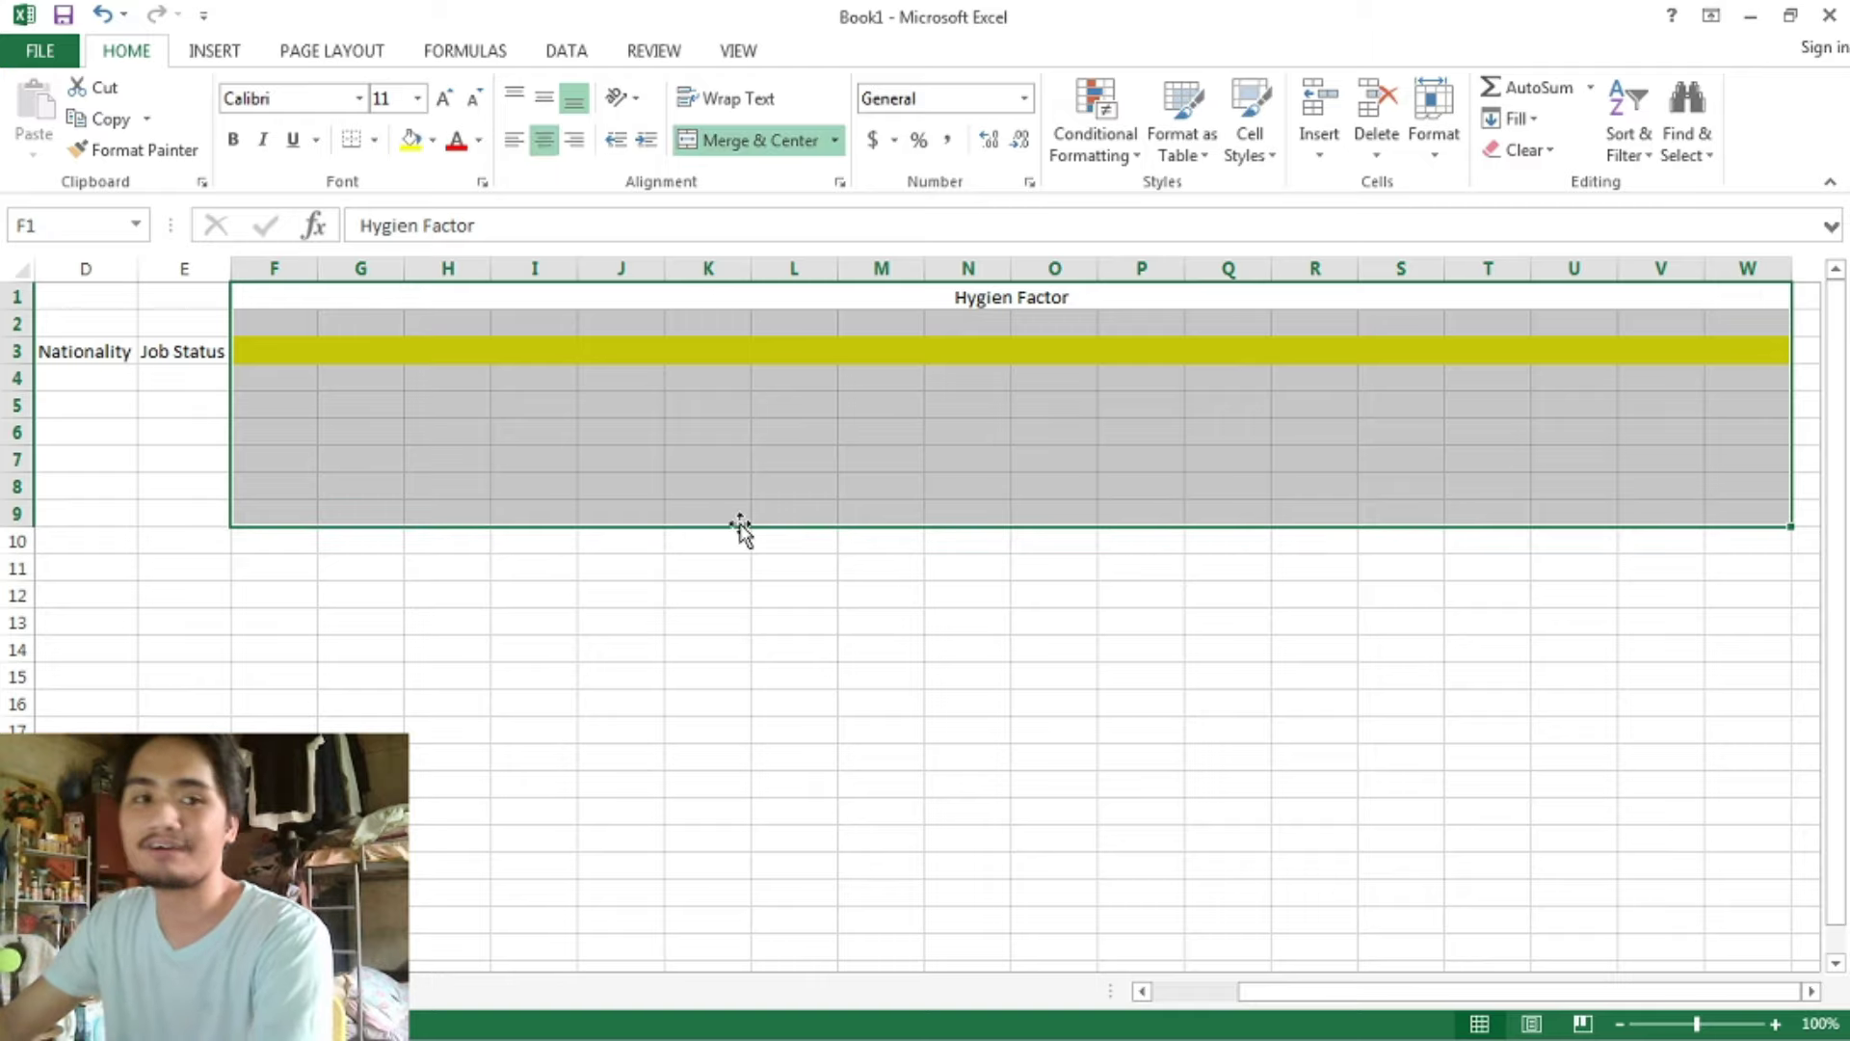
click(562, 516)
drag(289, 322, 448, 328)
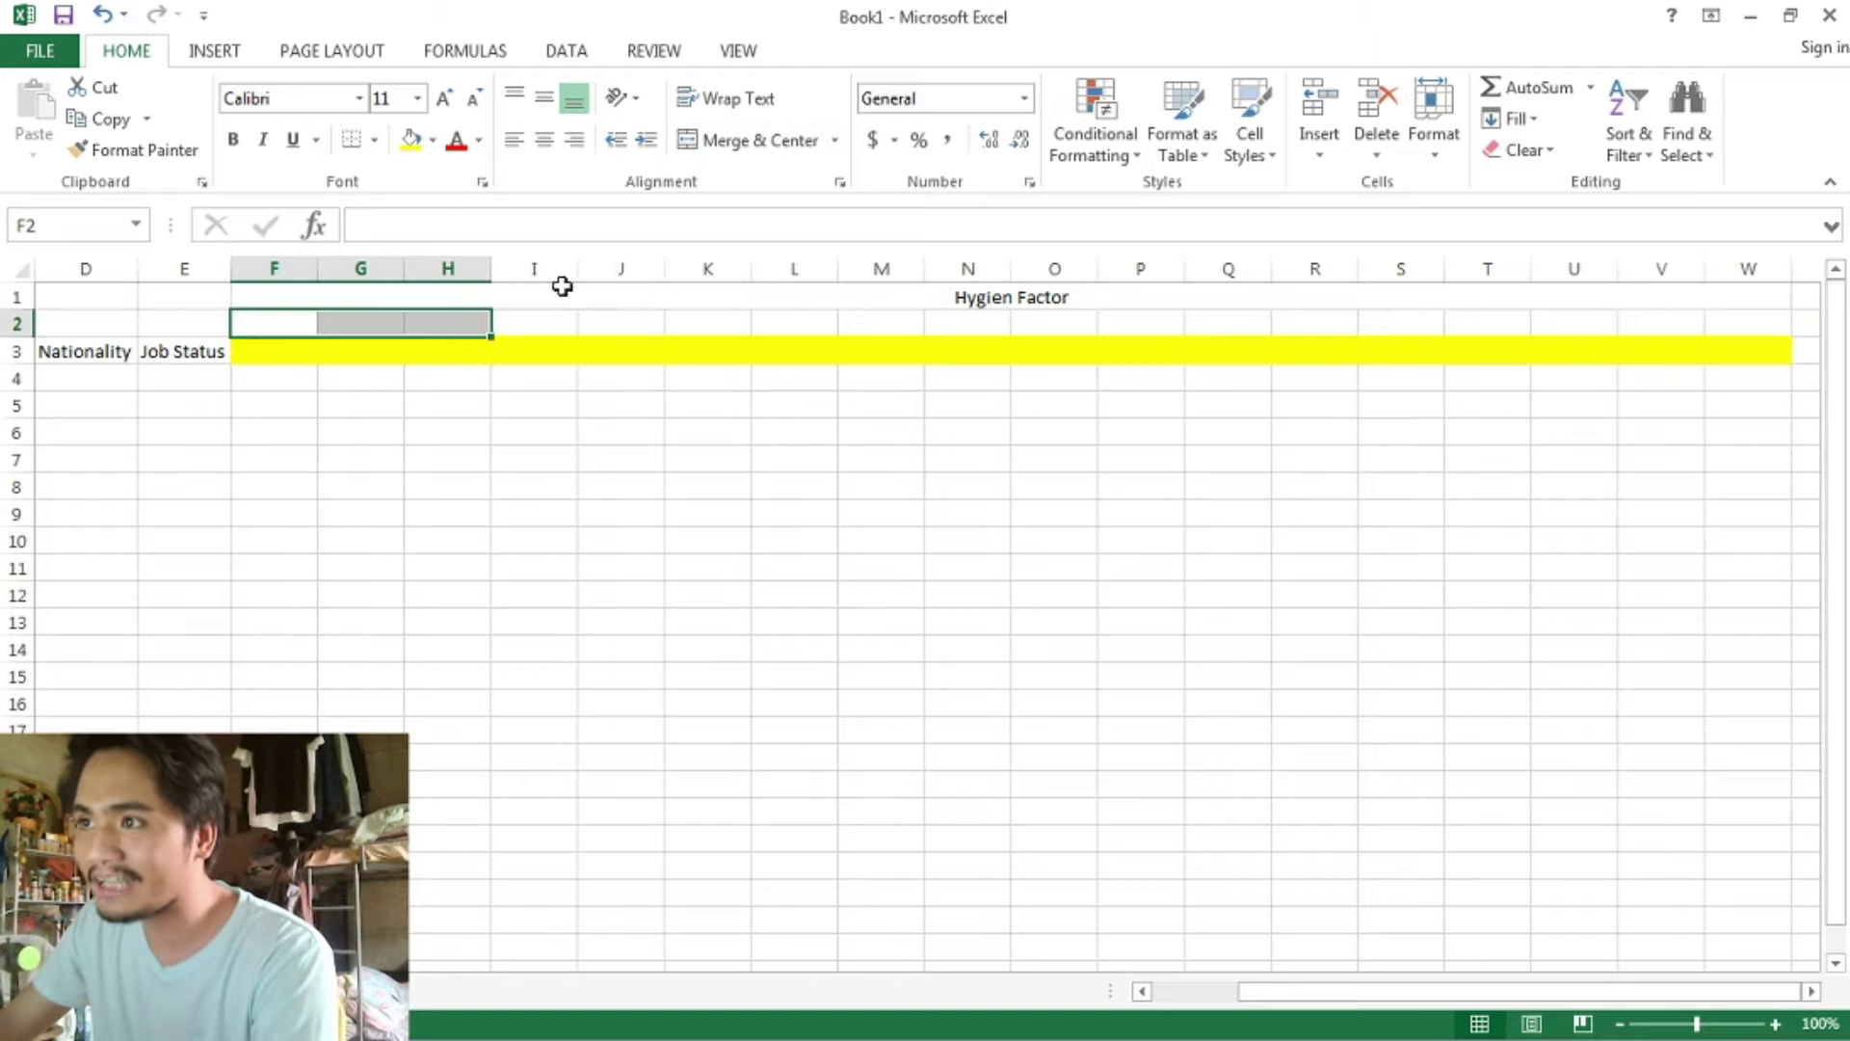
click(733, 141)
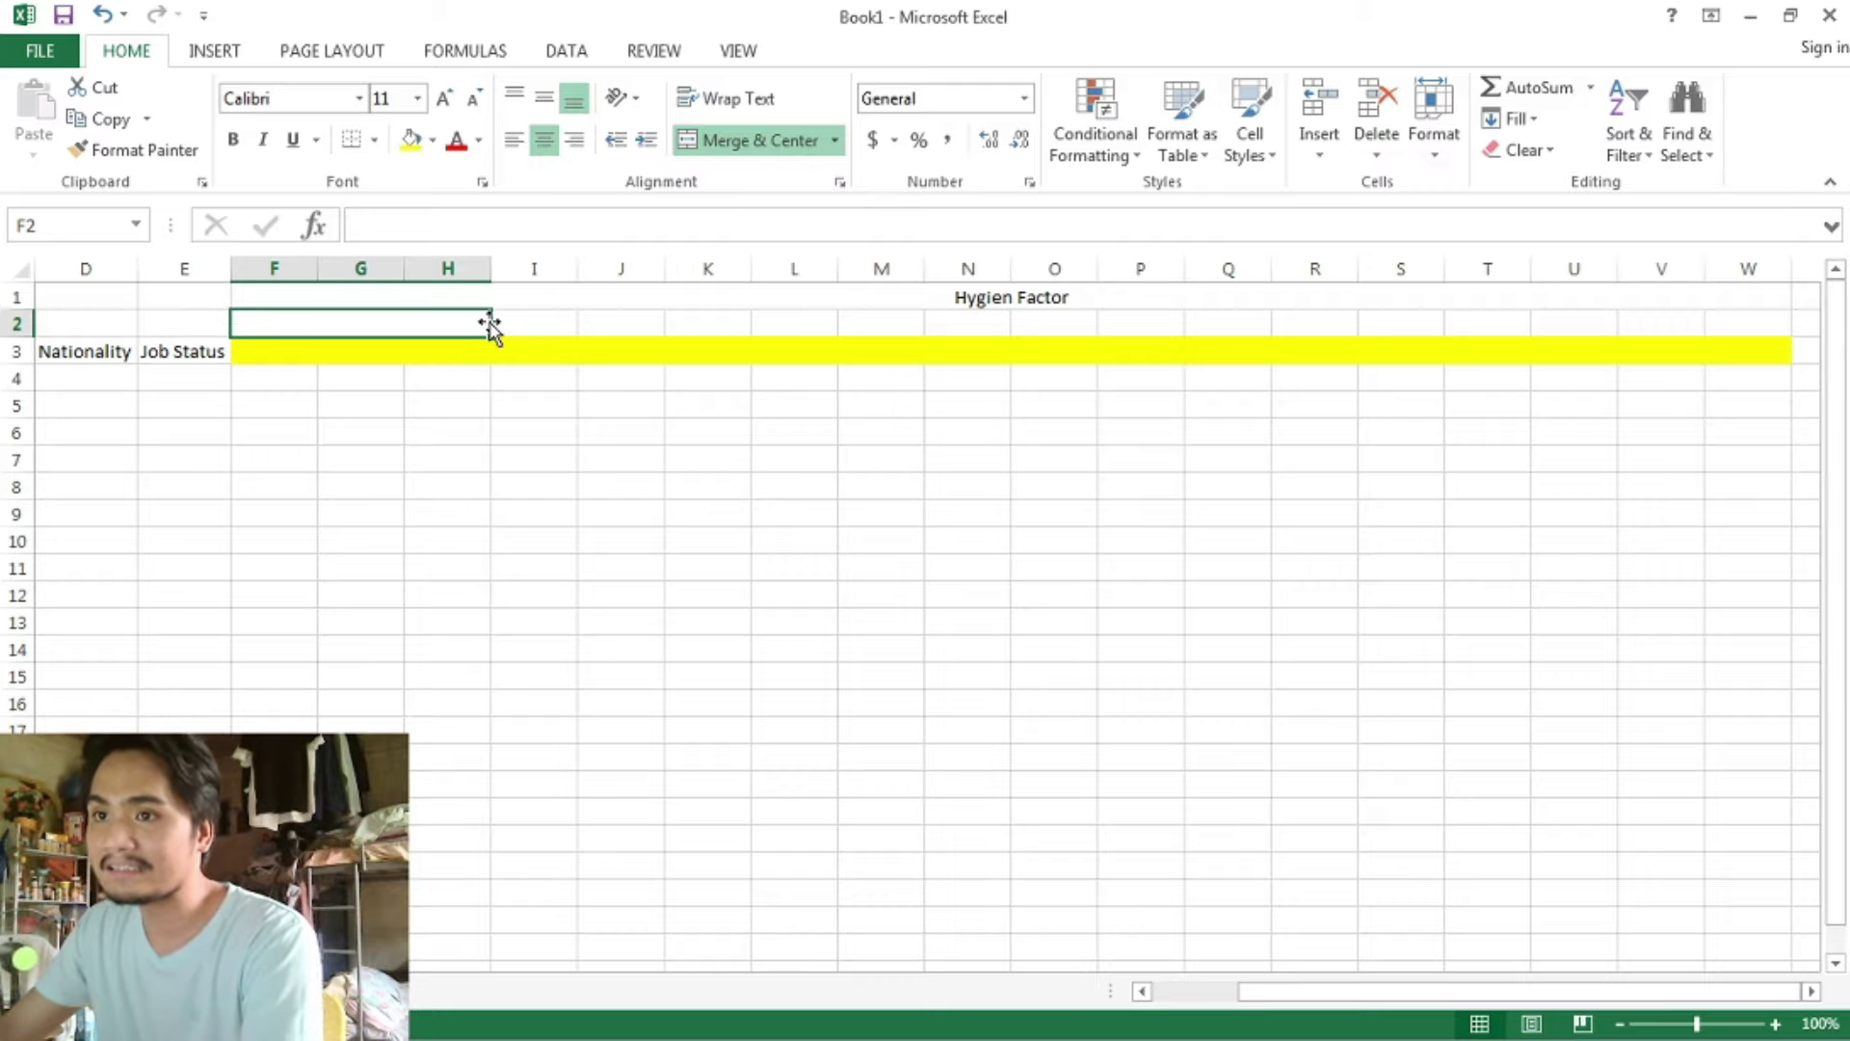
- Glance at the HYGIENE FACTOR header in the Word questionnaire and return to Excel
key(alt+Tab)
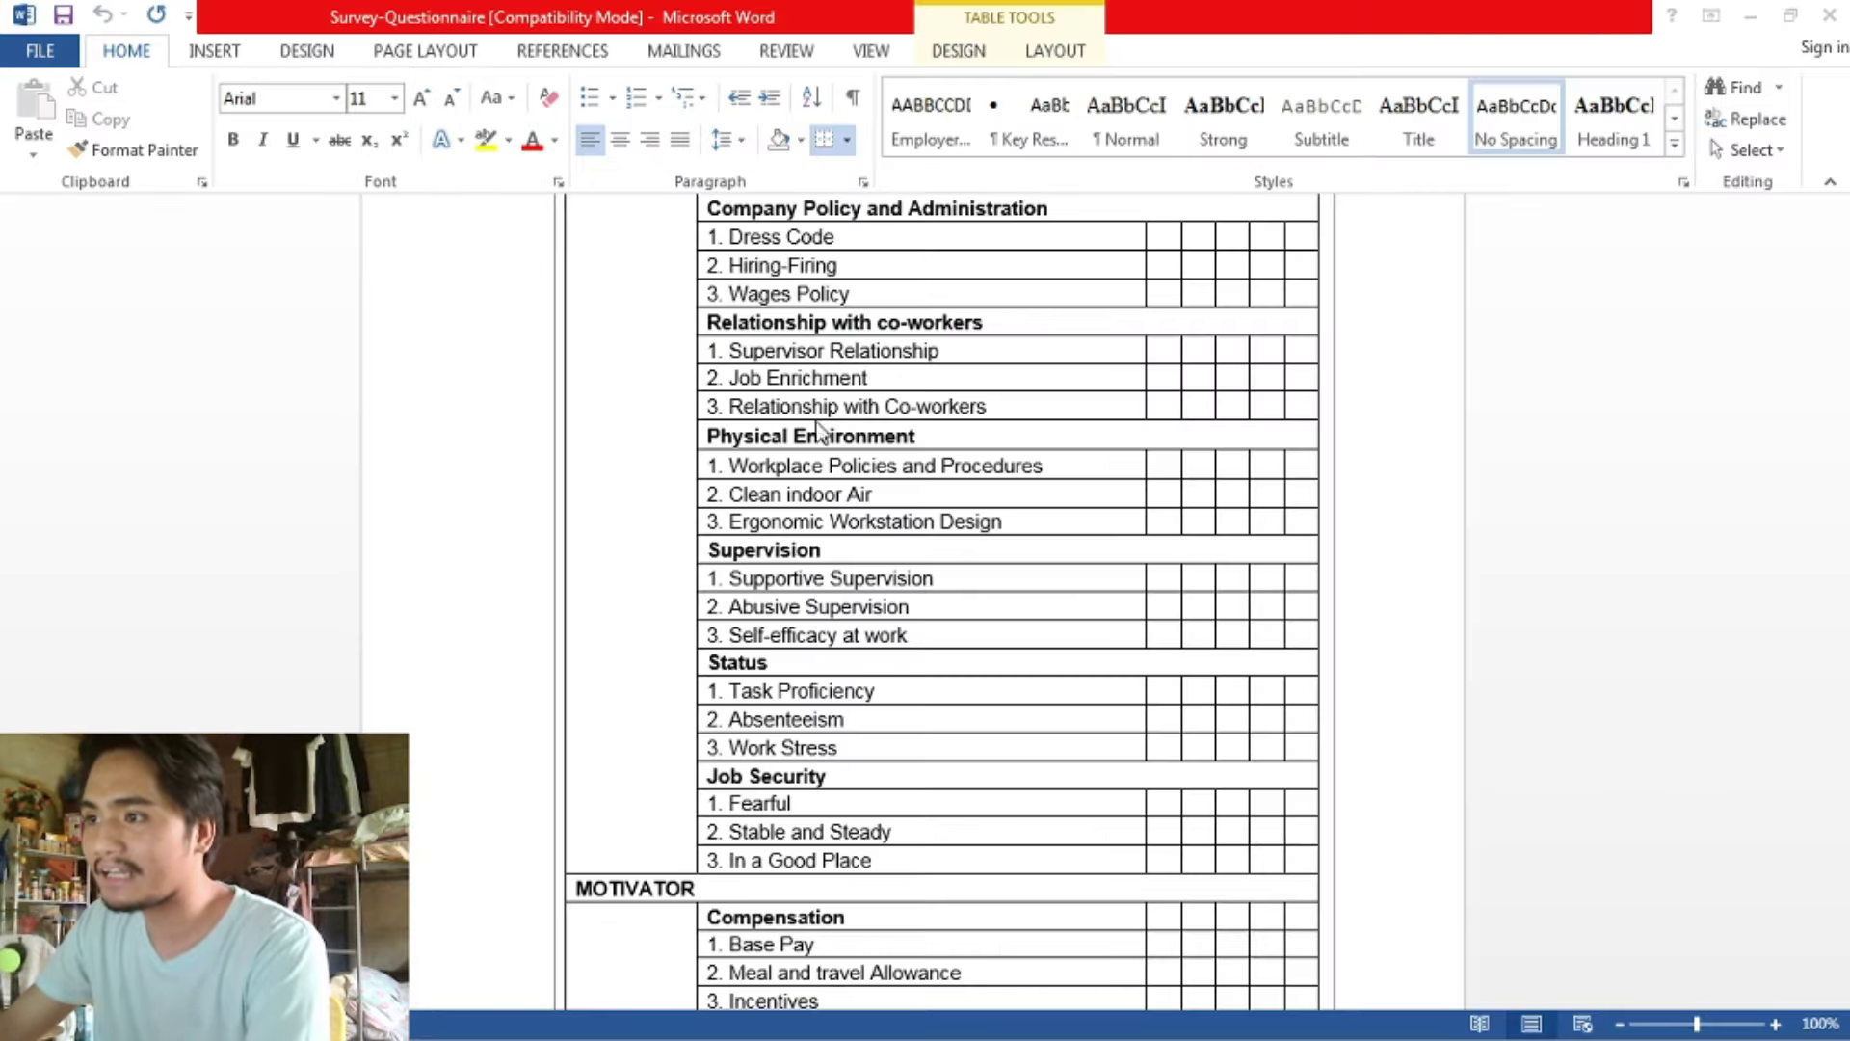
scroll(848, 385, up, 1)
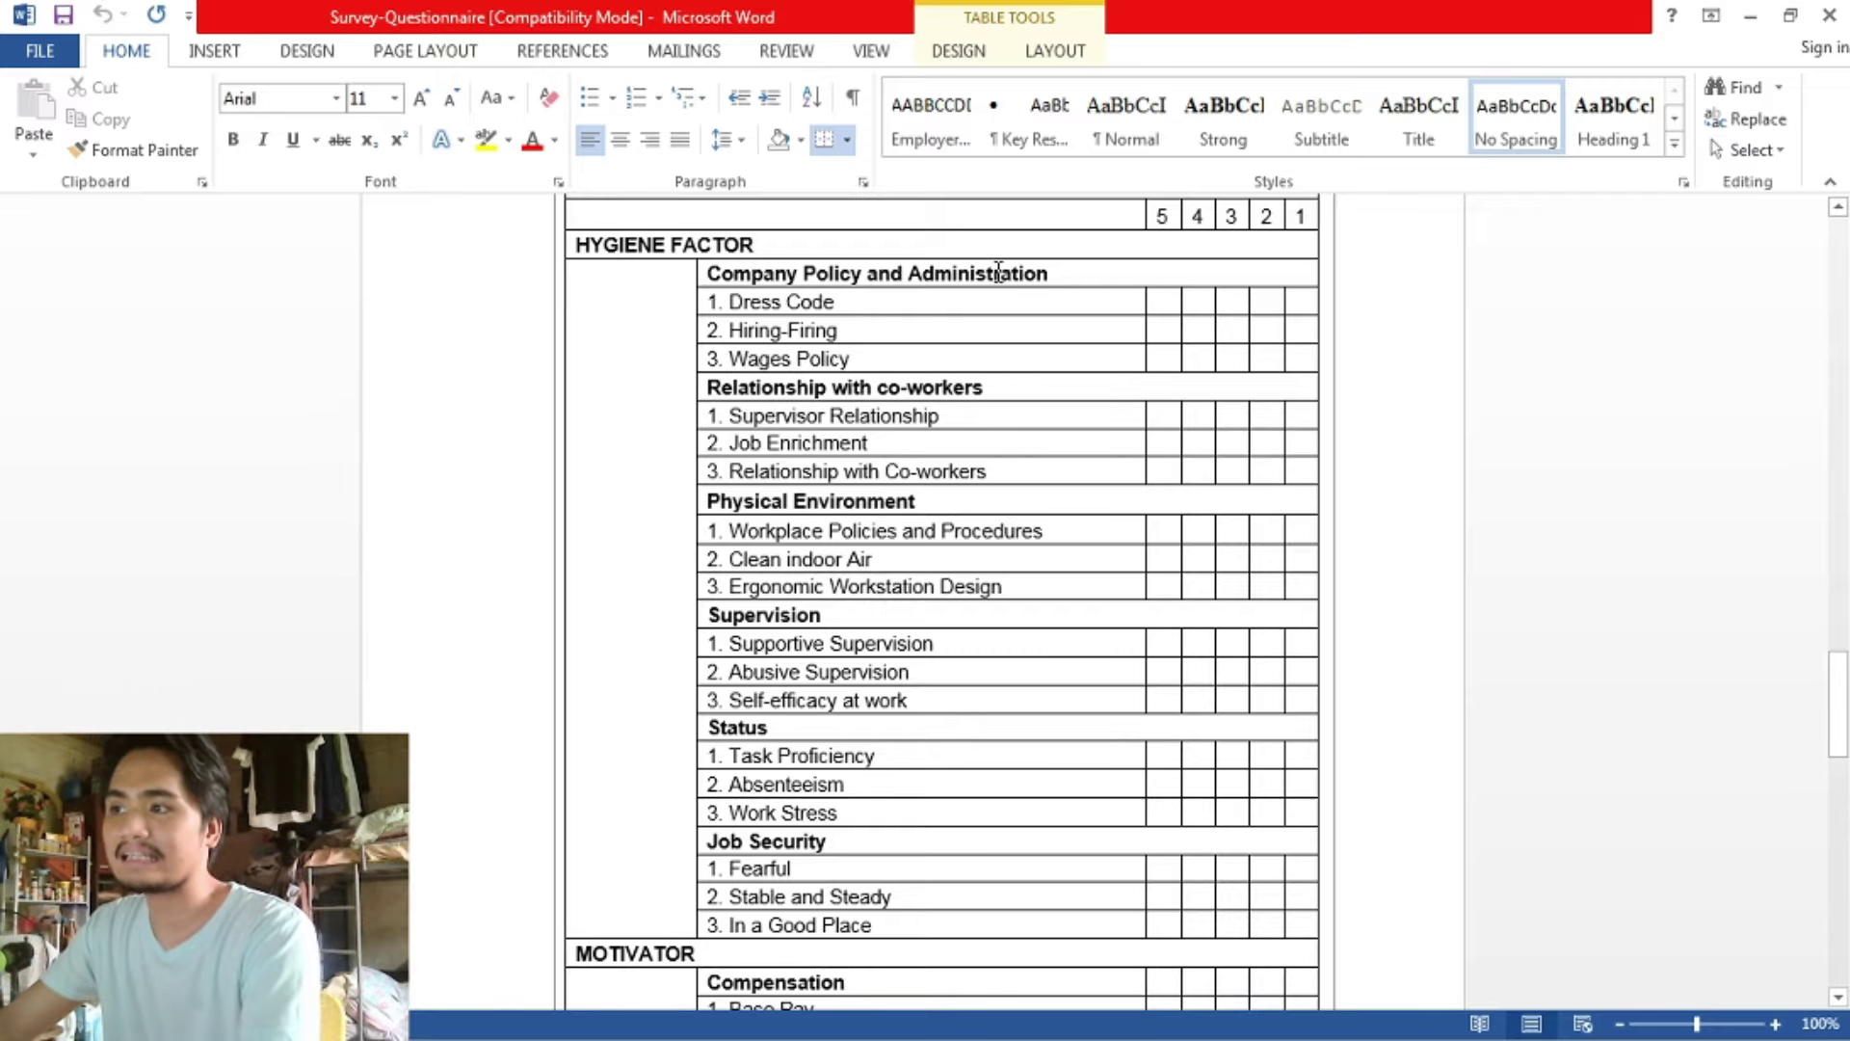
key(alt+Tab)
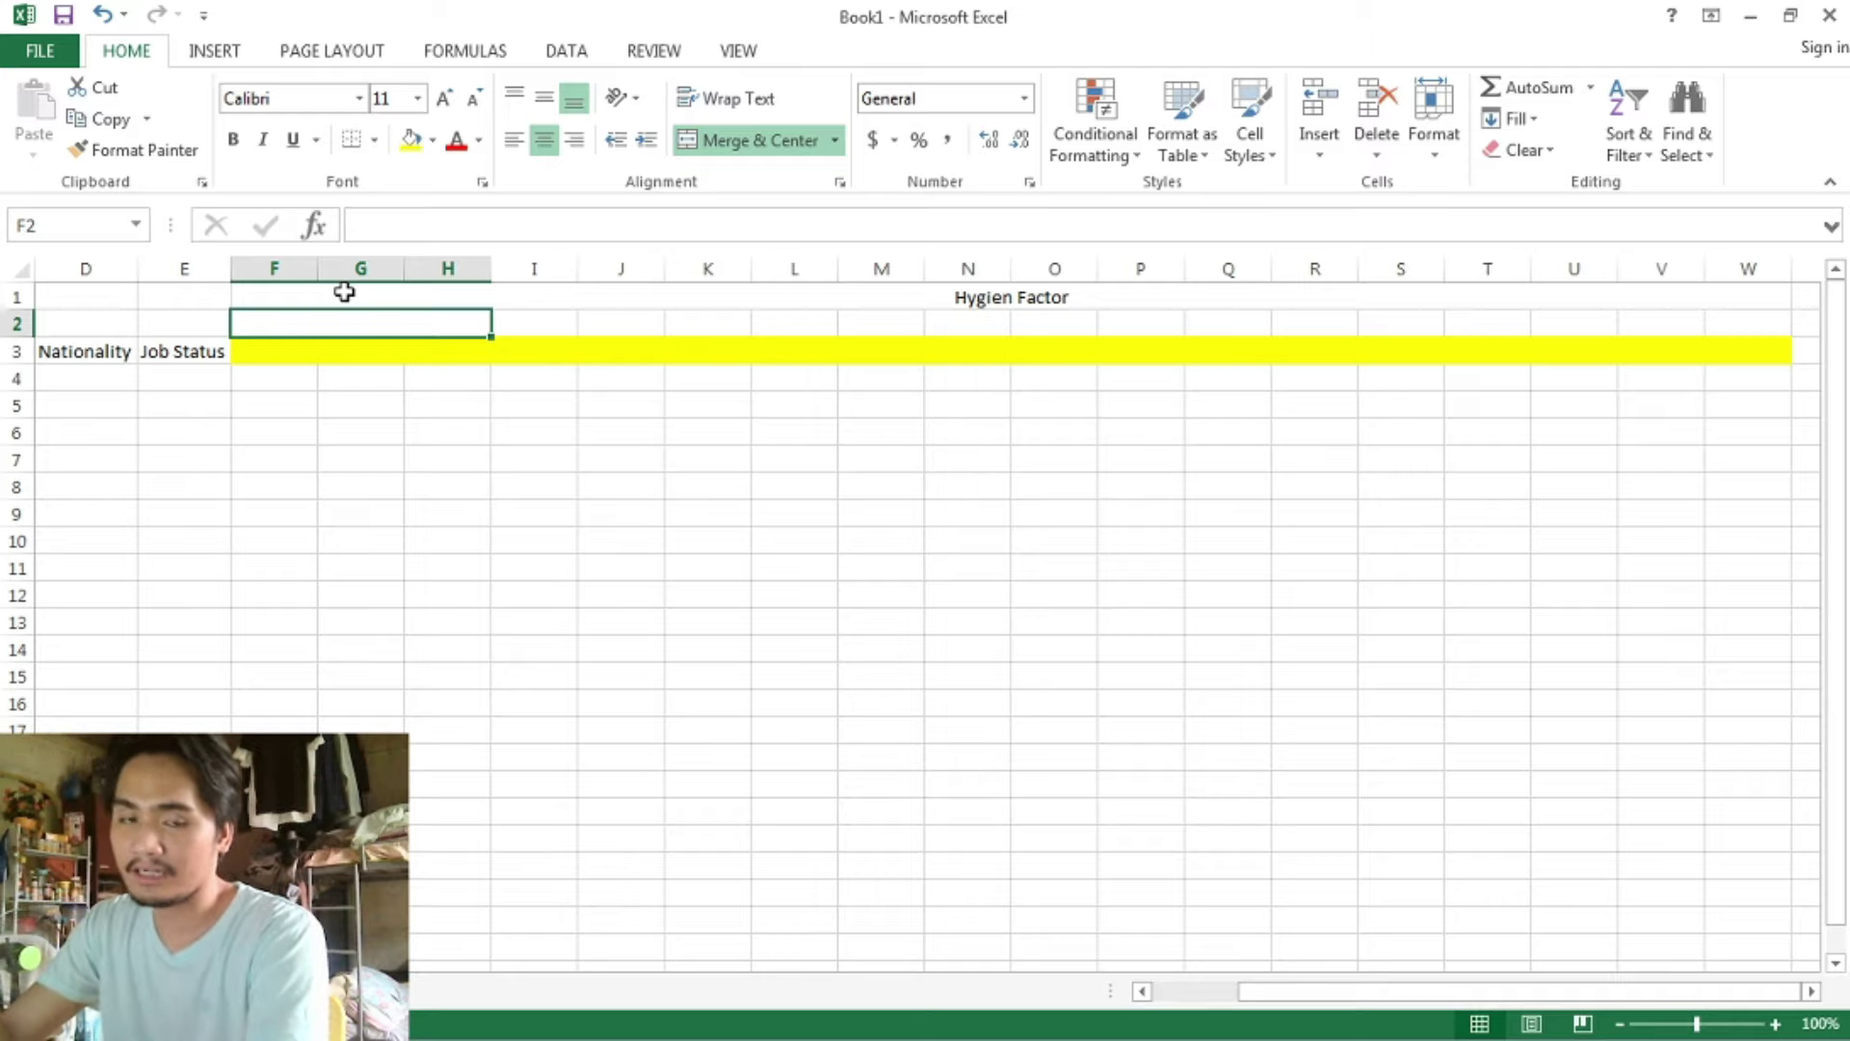
- Label the merged F2:H2 cell 'CPA'
text(CPA)
drag(790, 567, 792, 593)
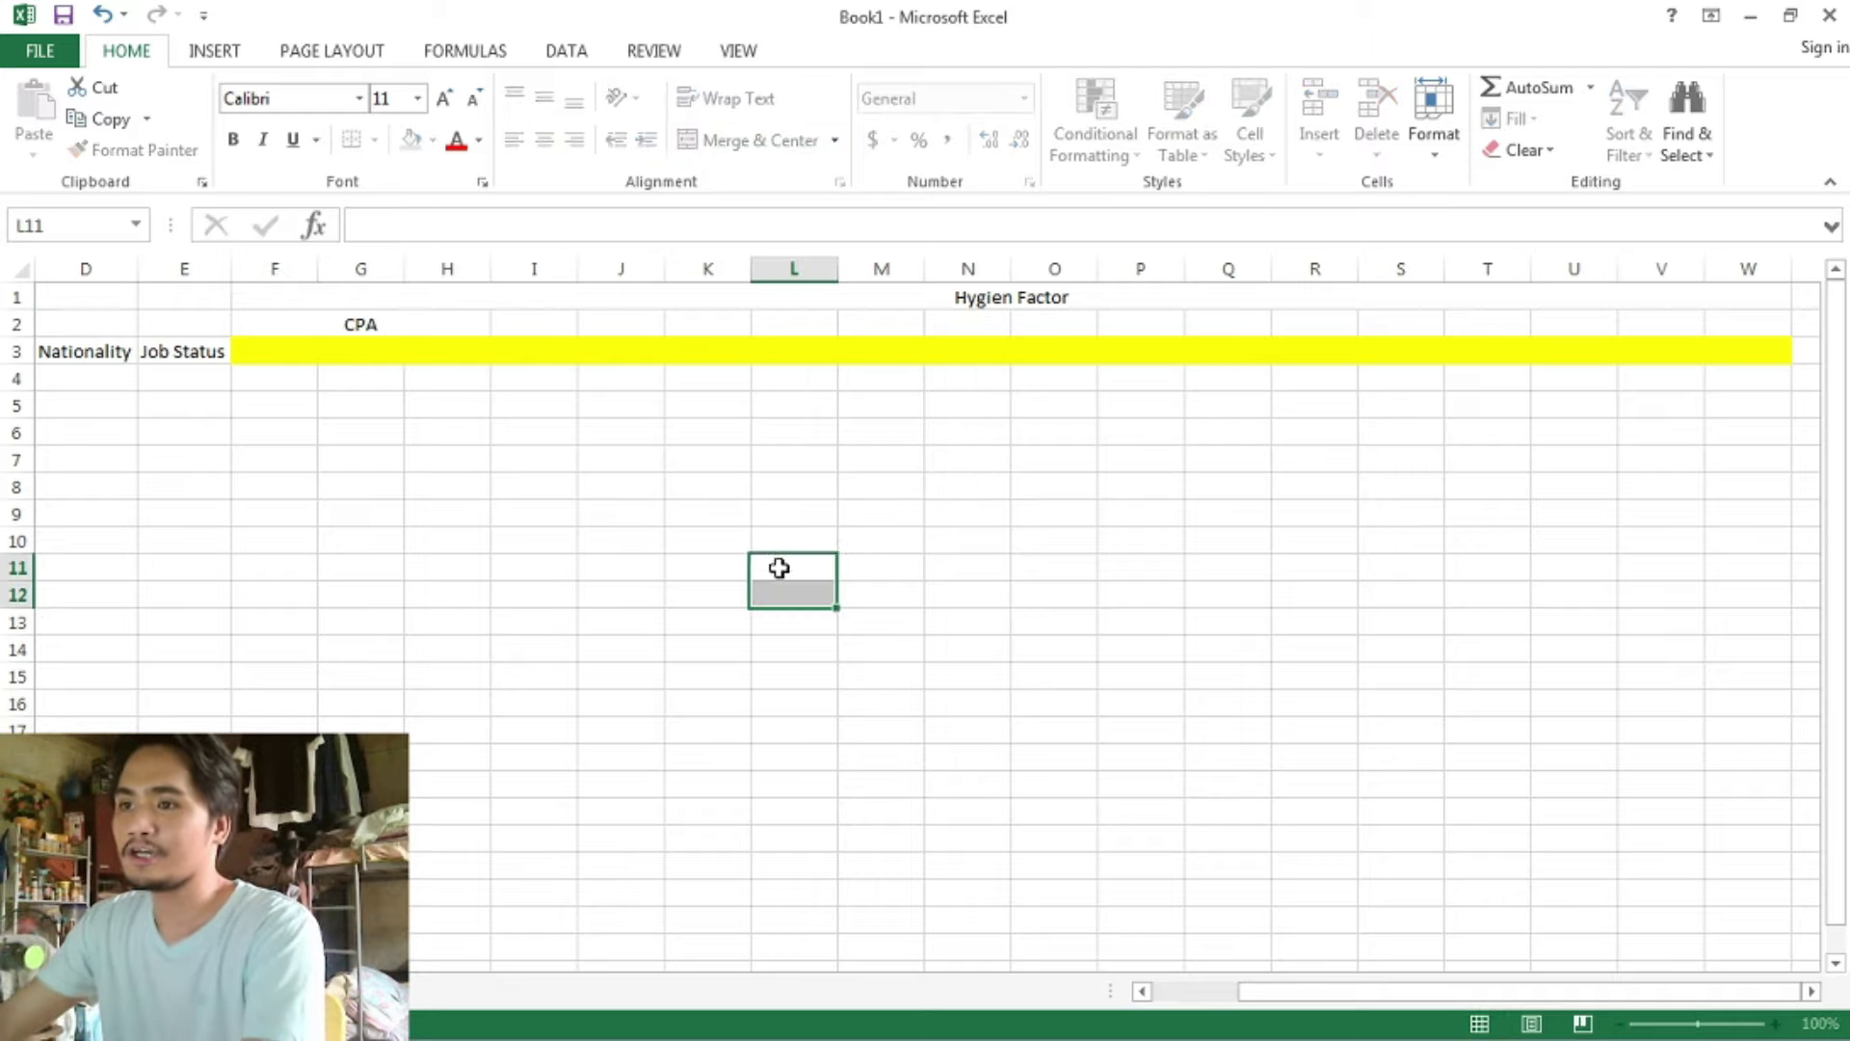
click(398, 324)
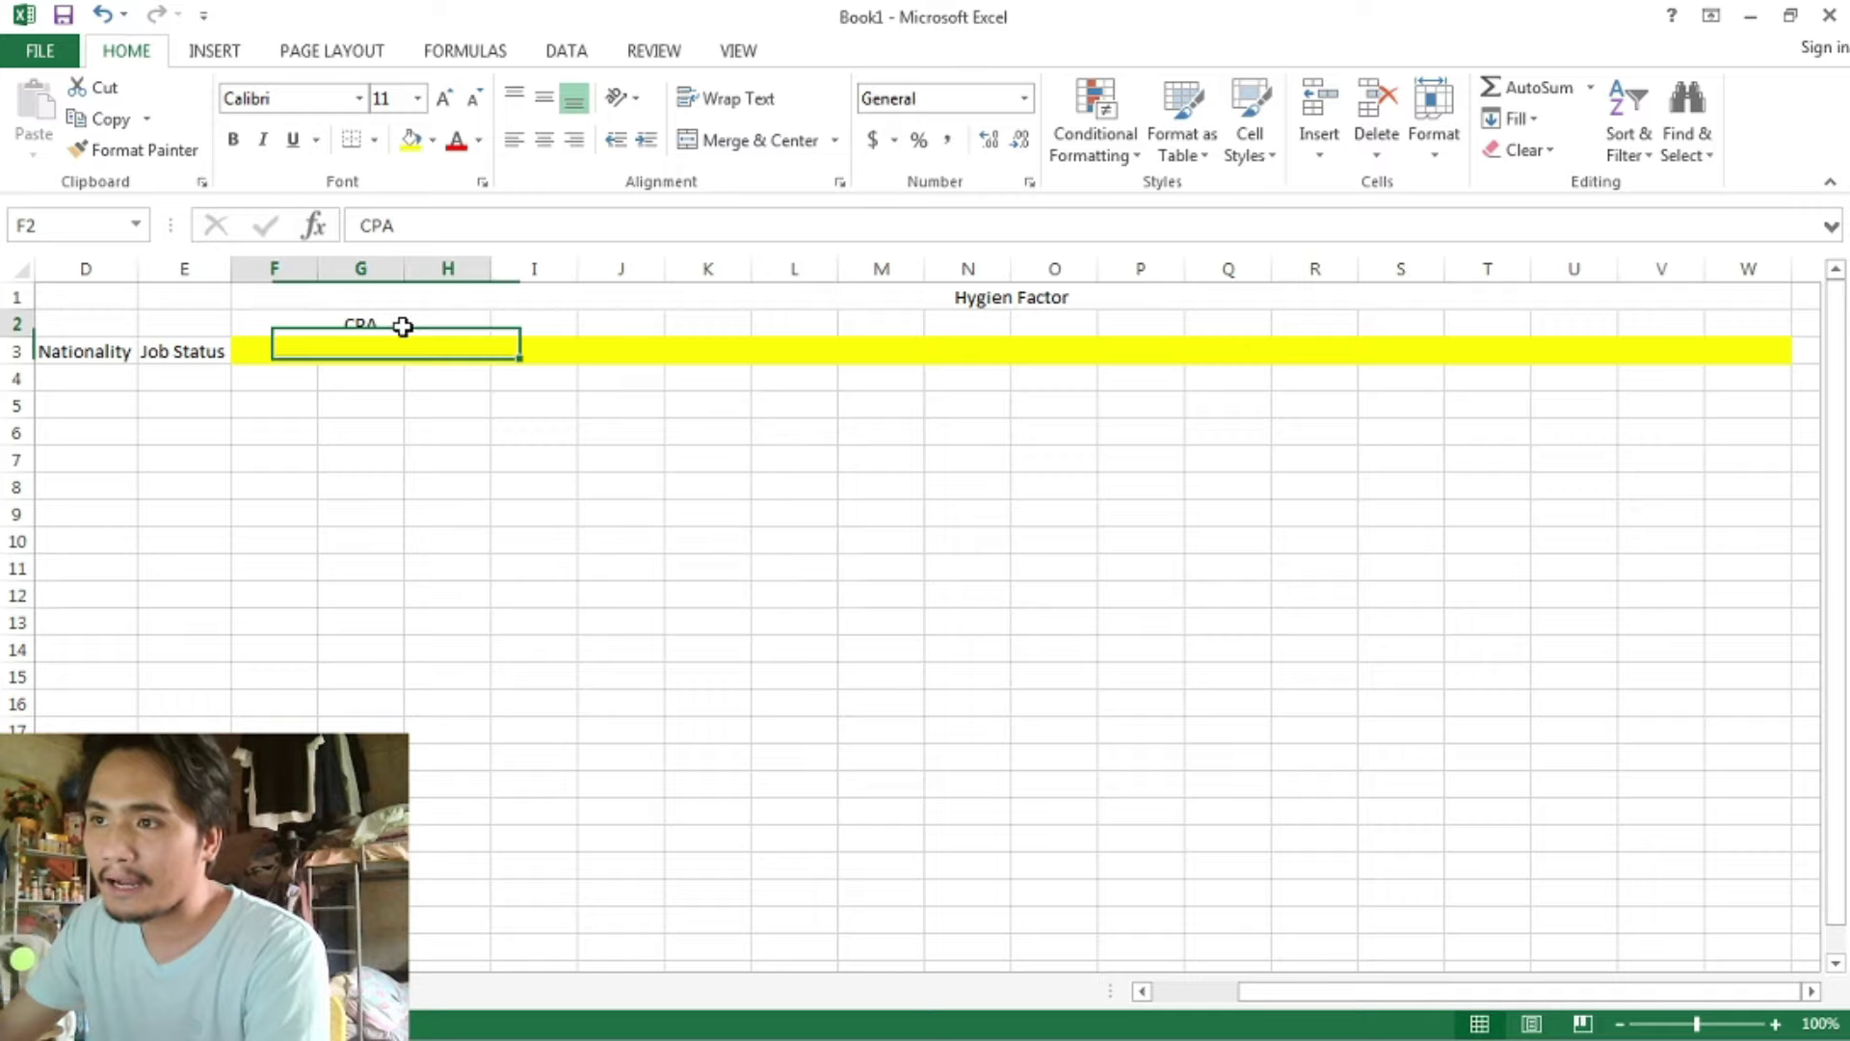
click(907, 302)
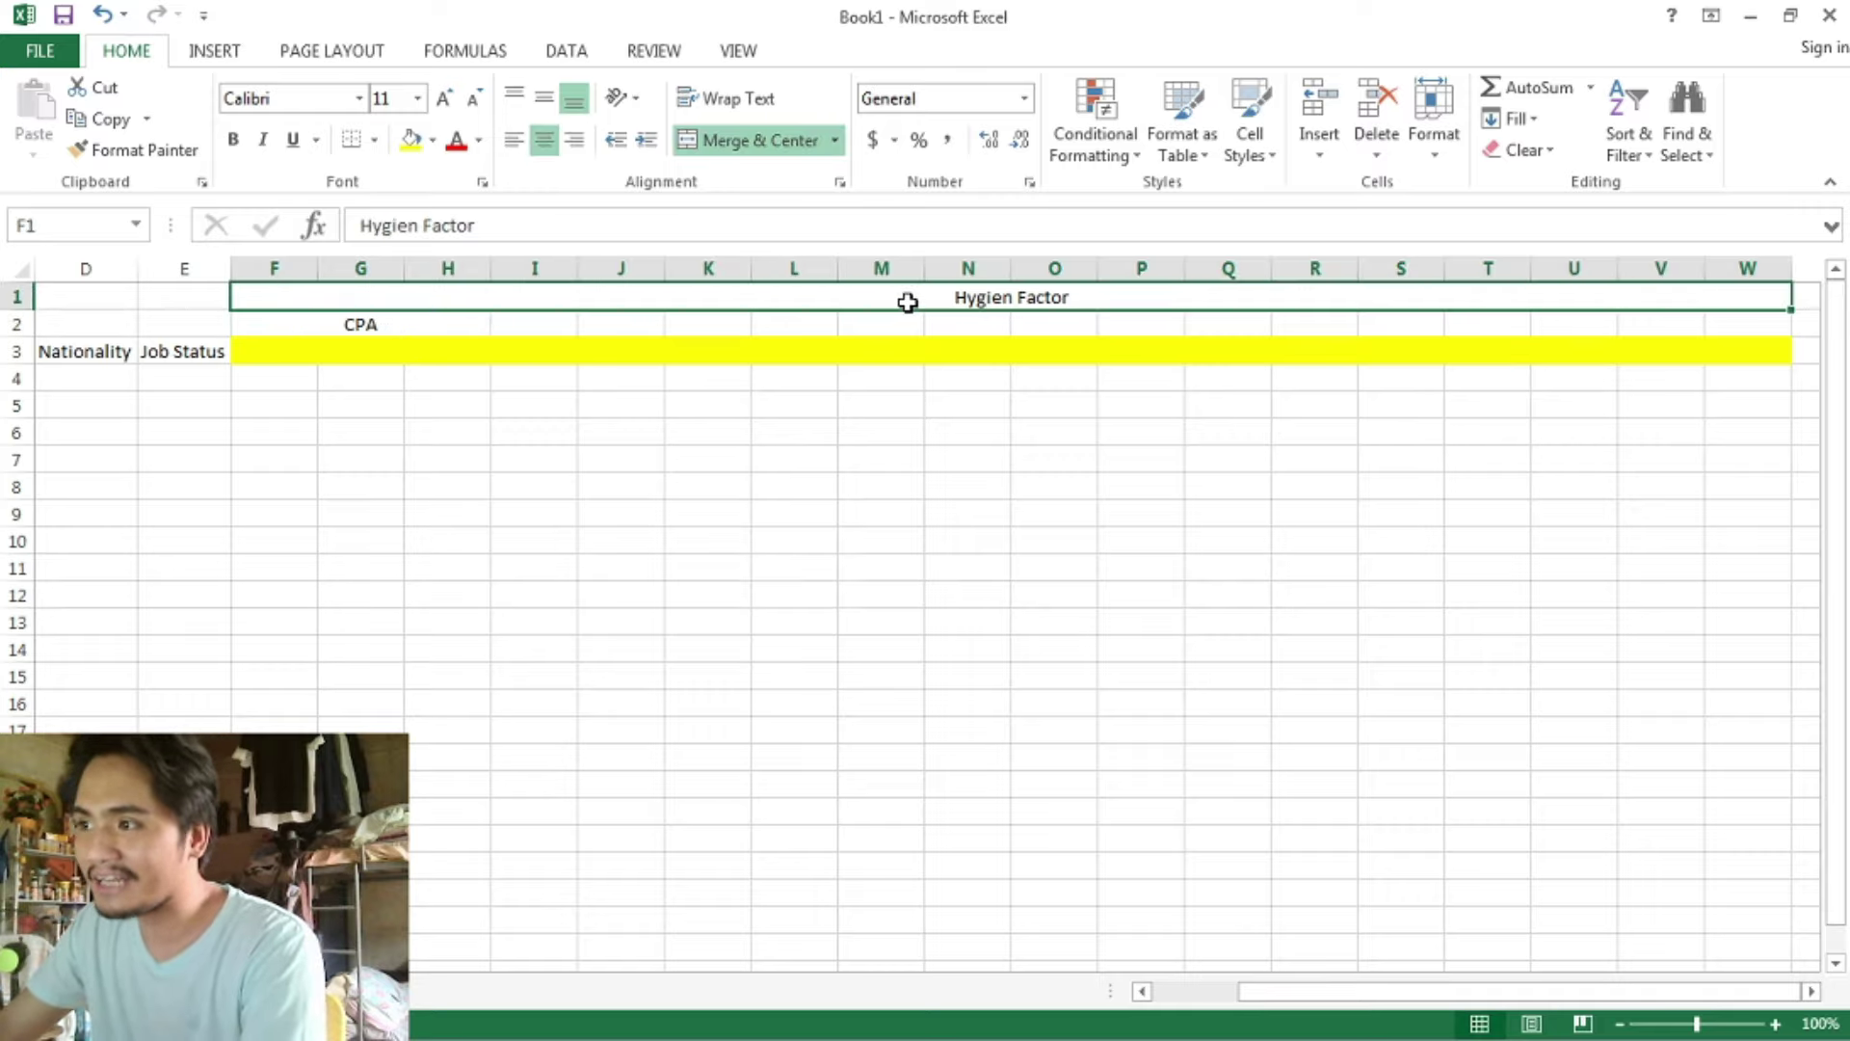
click(382, 320)
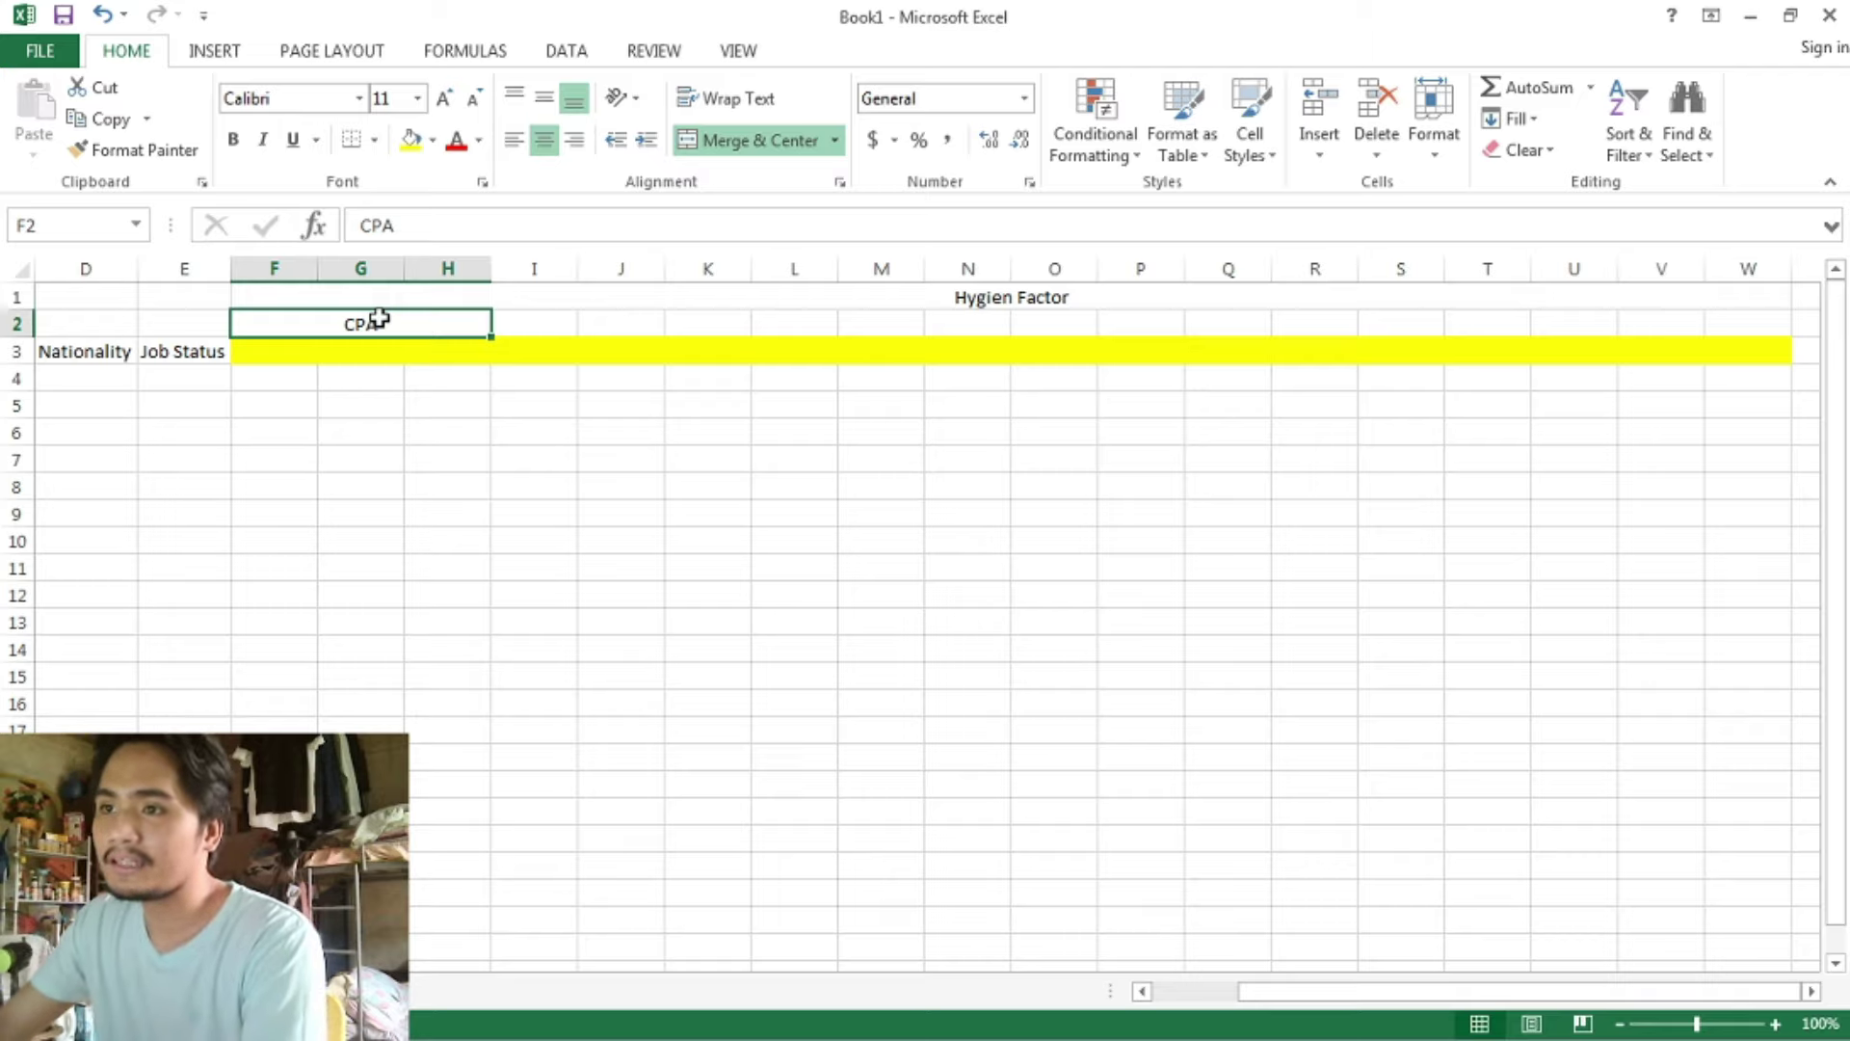
- Enter item codes CPA1, CPA2 and CPA3 in F3, G3 and H3
drag(261, 344, 462, 366)
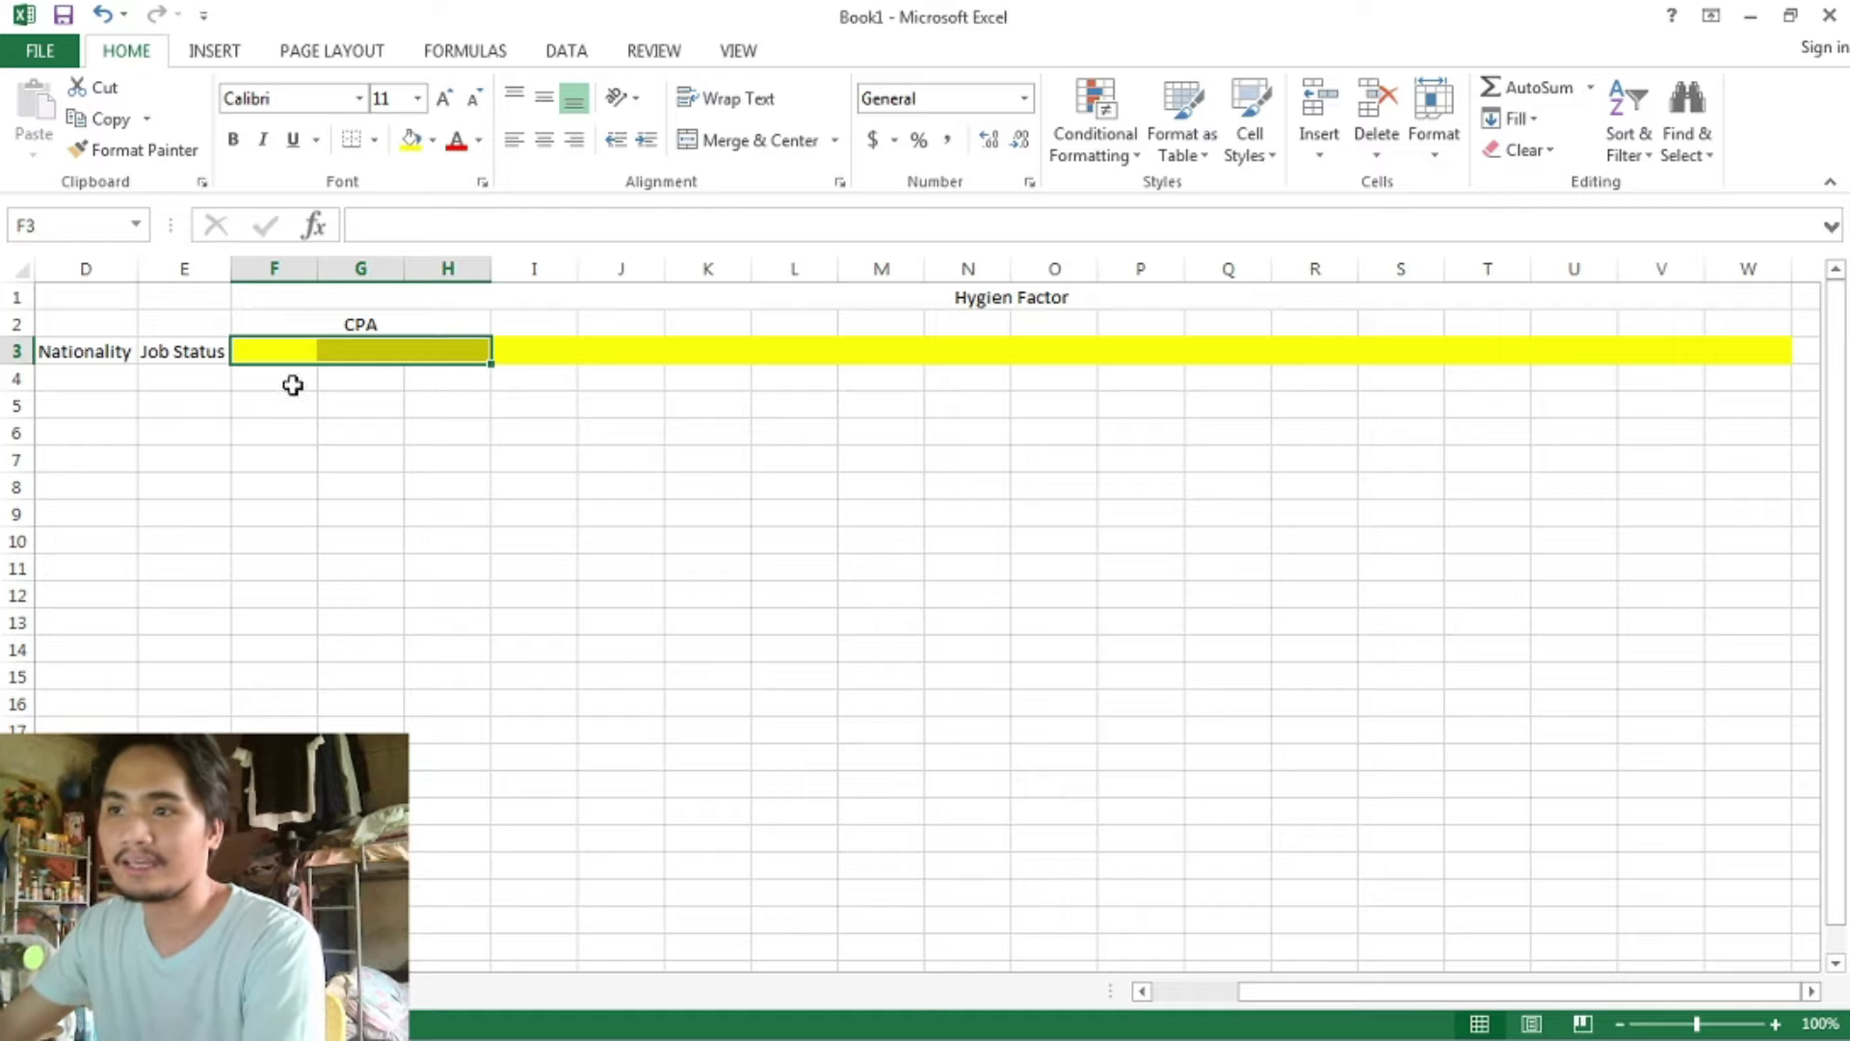
click(297, 352)
text(CPA1)
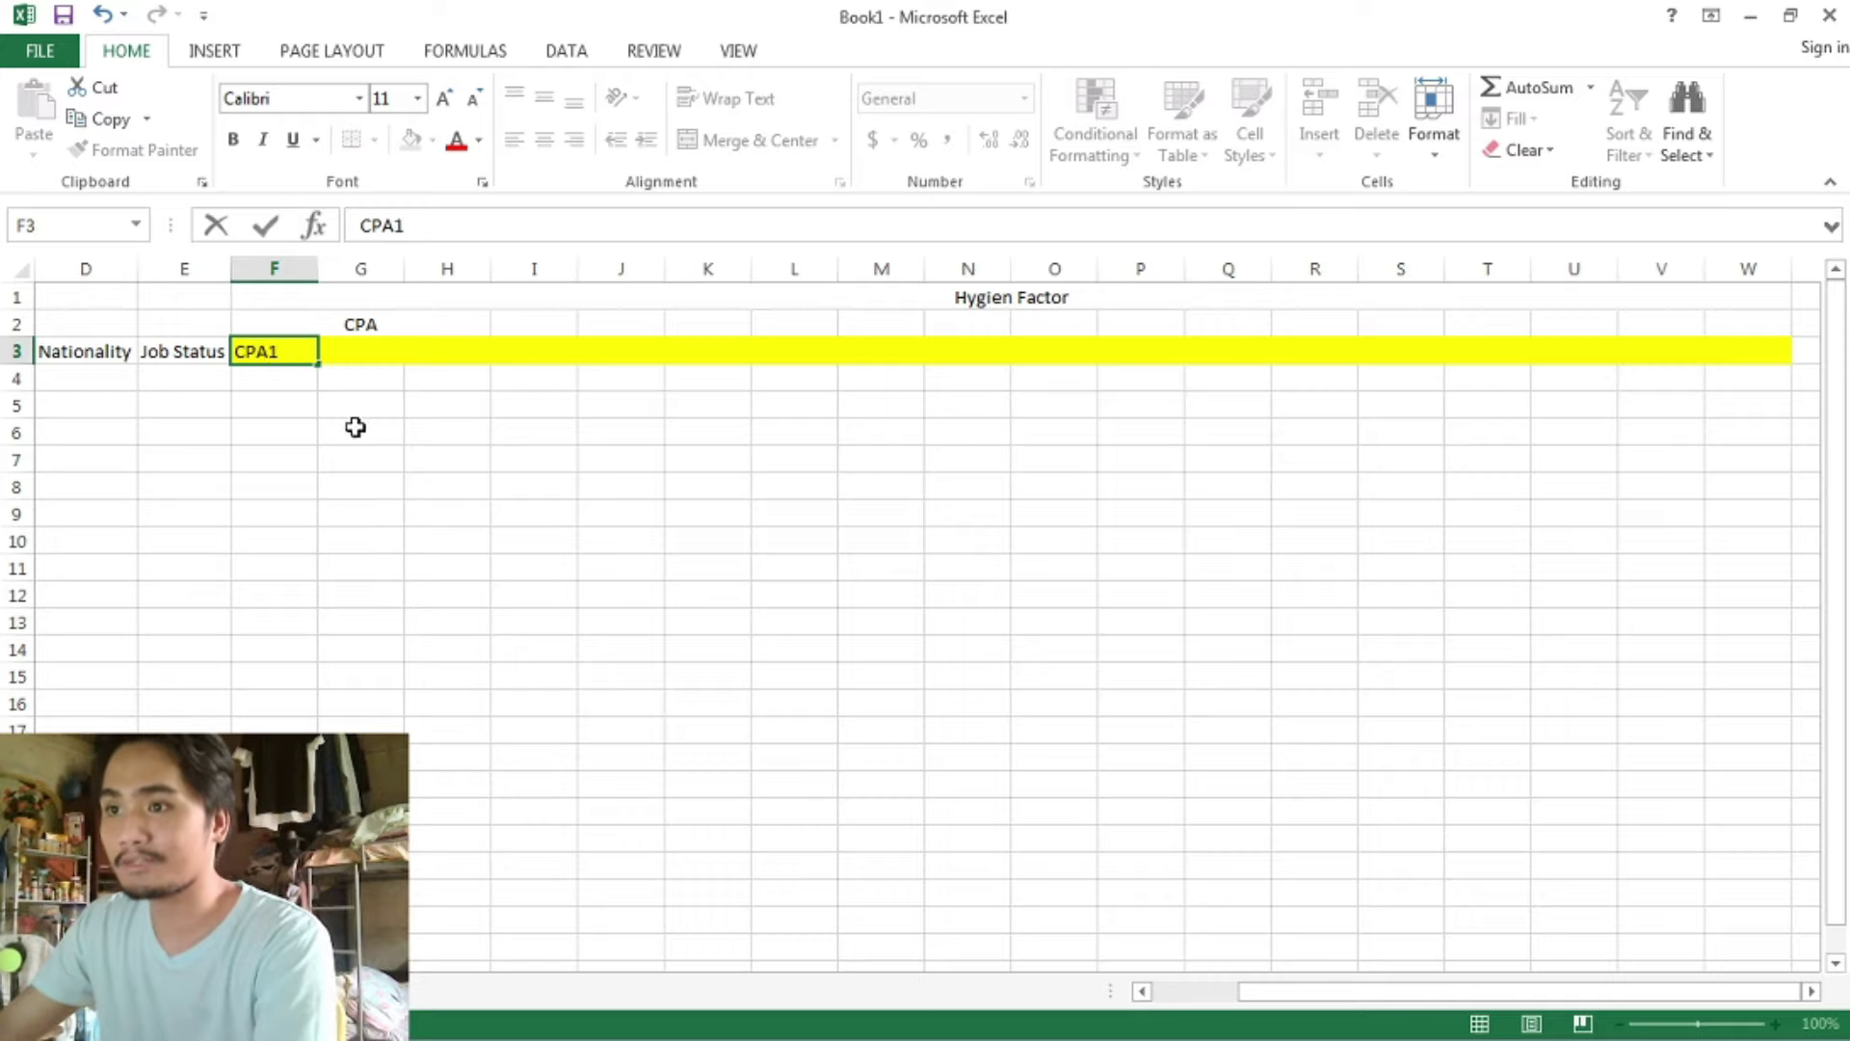
click(356, 427)
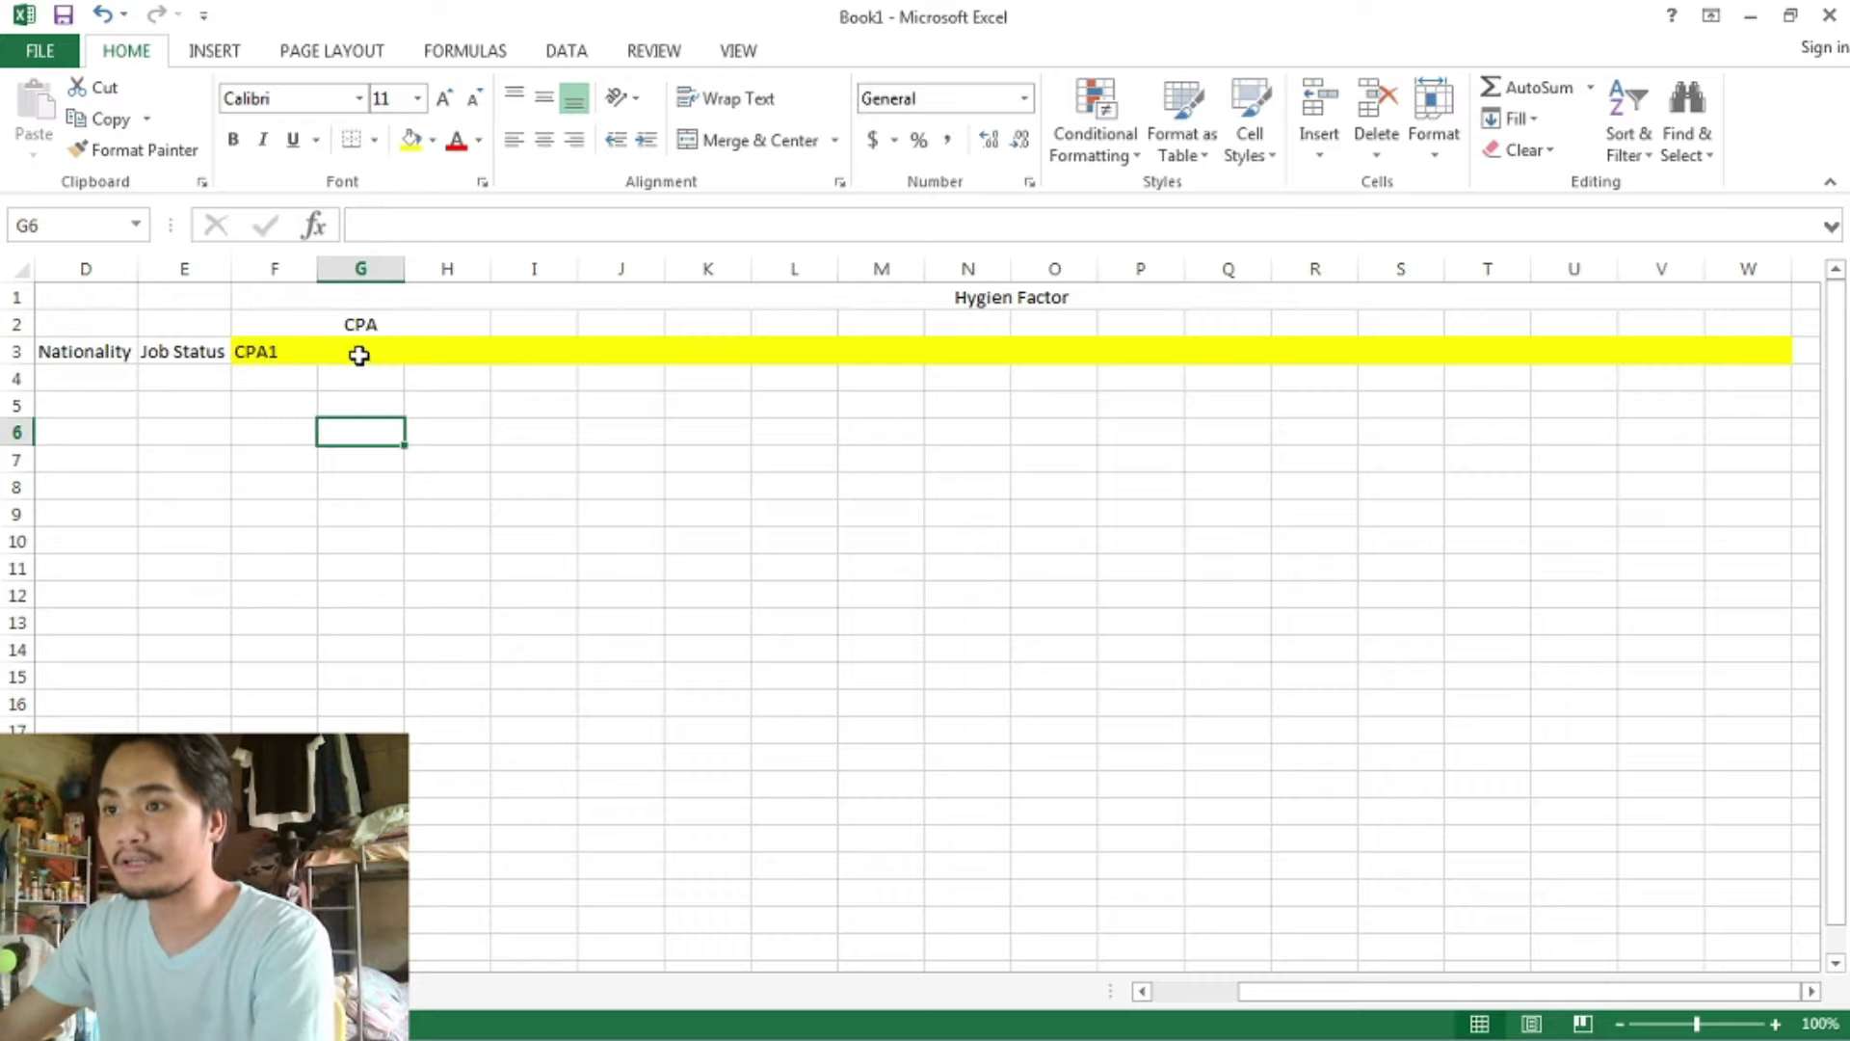
click(370, 354)
text(CPA)
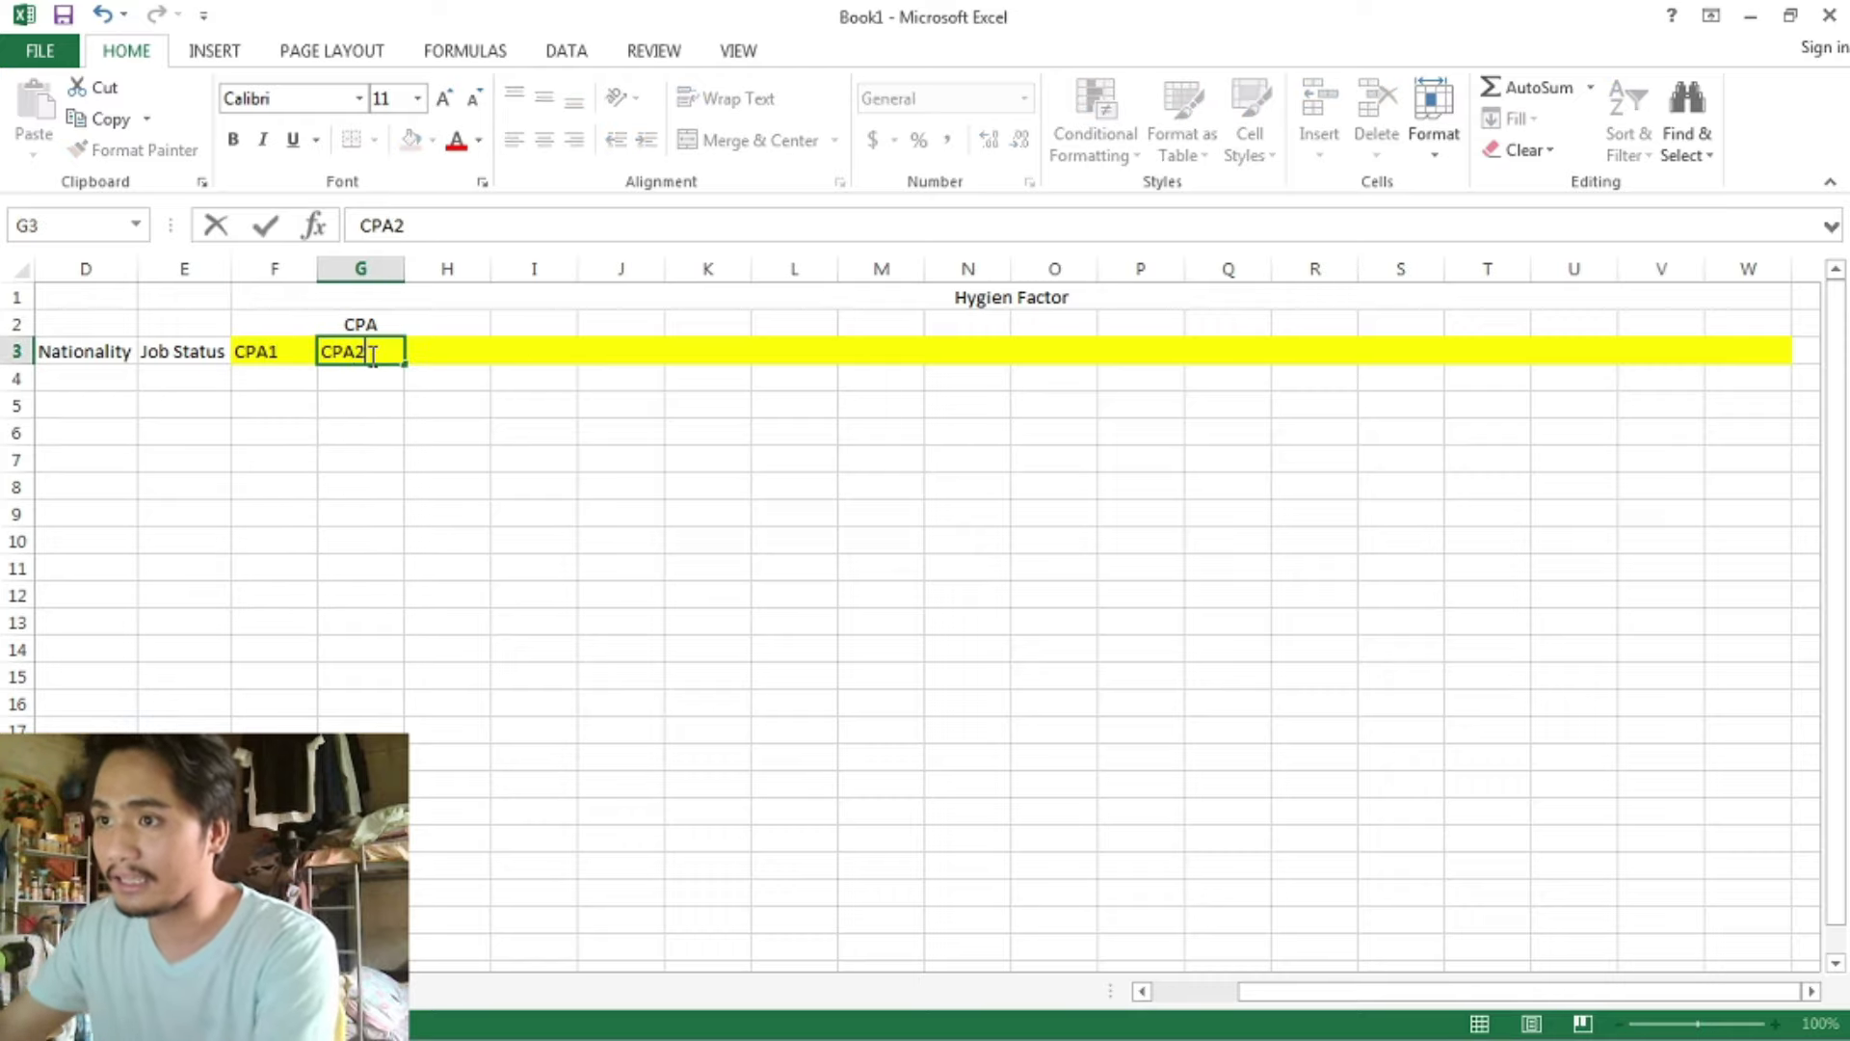
text(2)
click(414, 429)
click(433, 333)
click(457, 351)
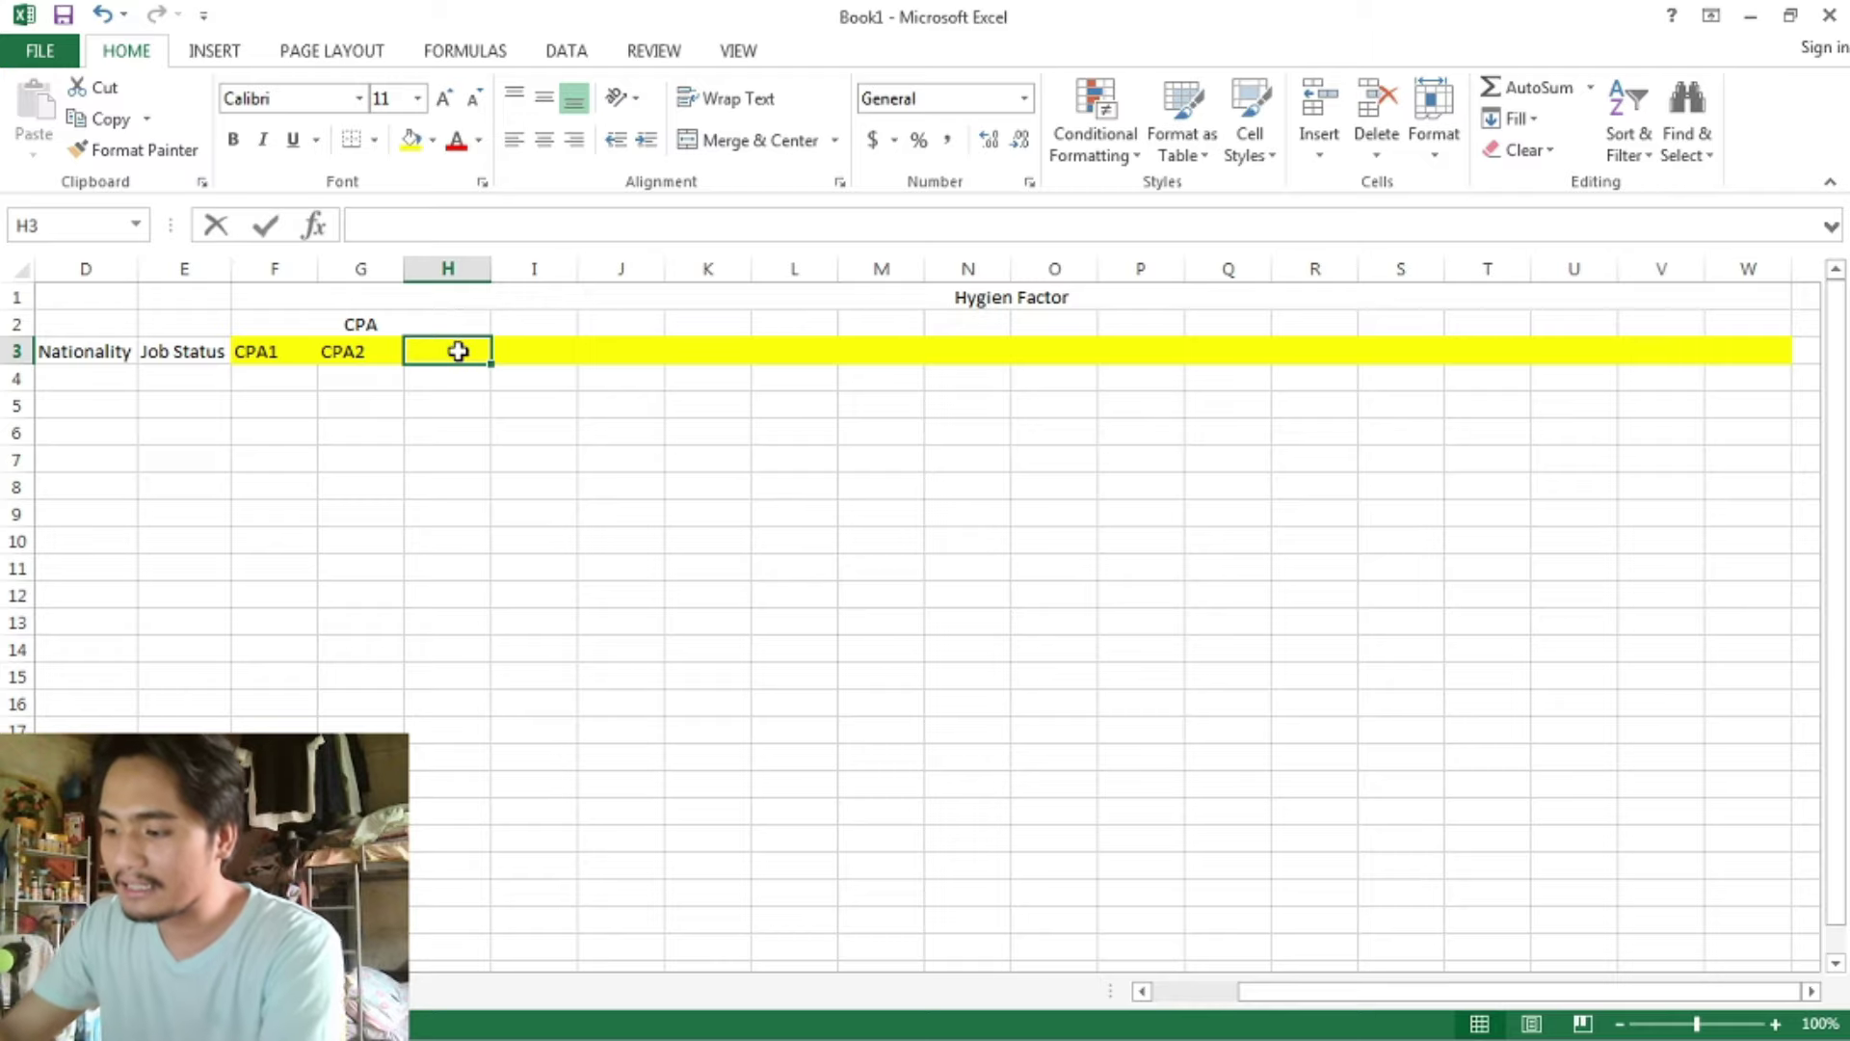
text(CPA3)
drag(513, 405, 513, 431)
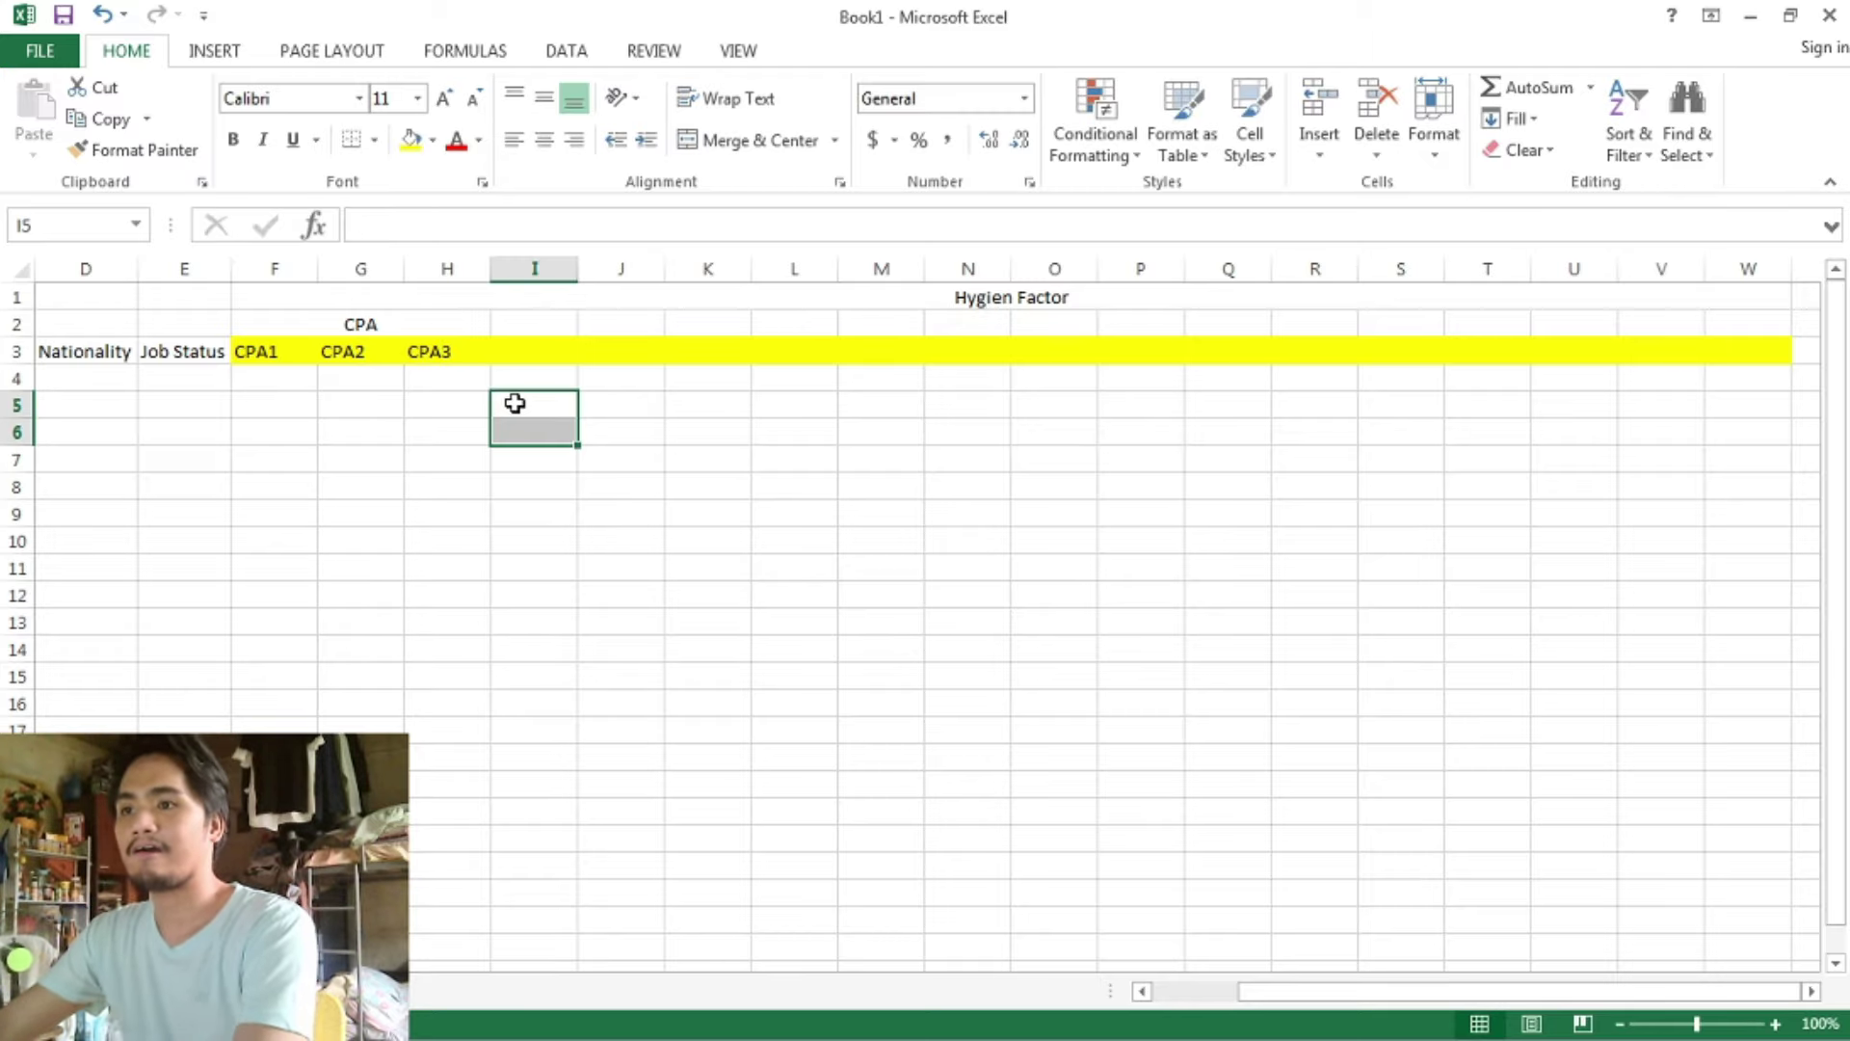
key(alt+Tab)
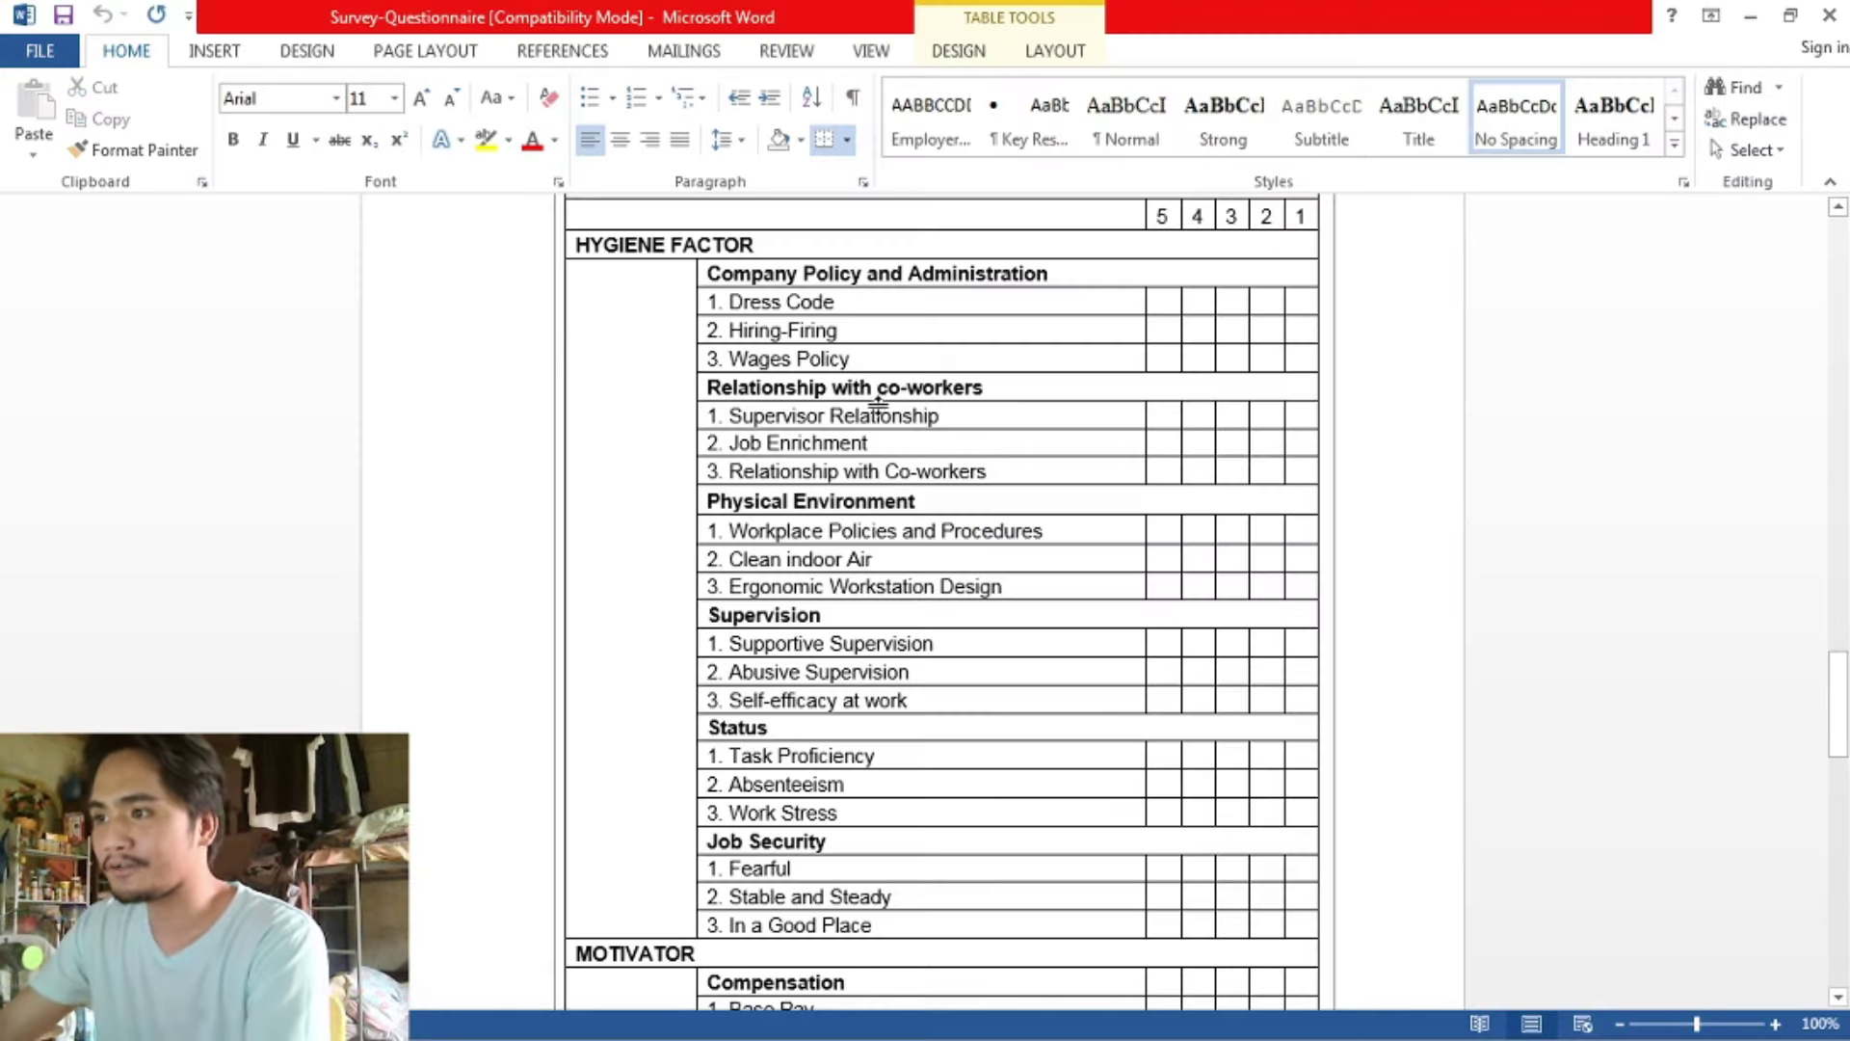
- Scan the Word questionnaire's Hygiene Factor items and select the 'Relationship with co-workers' category
scroll(864, 623, down, 3)
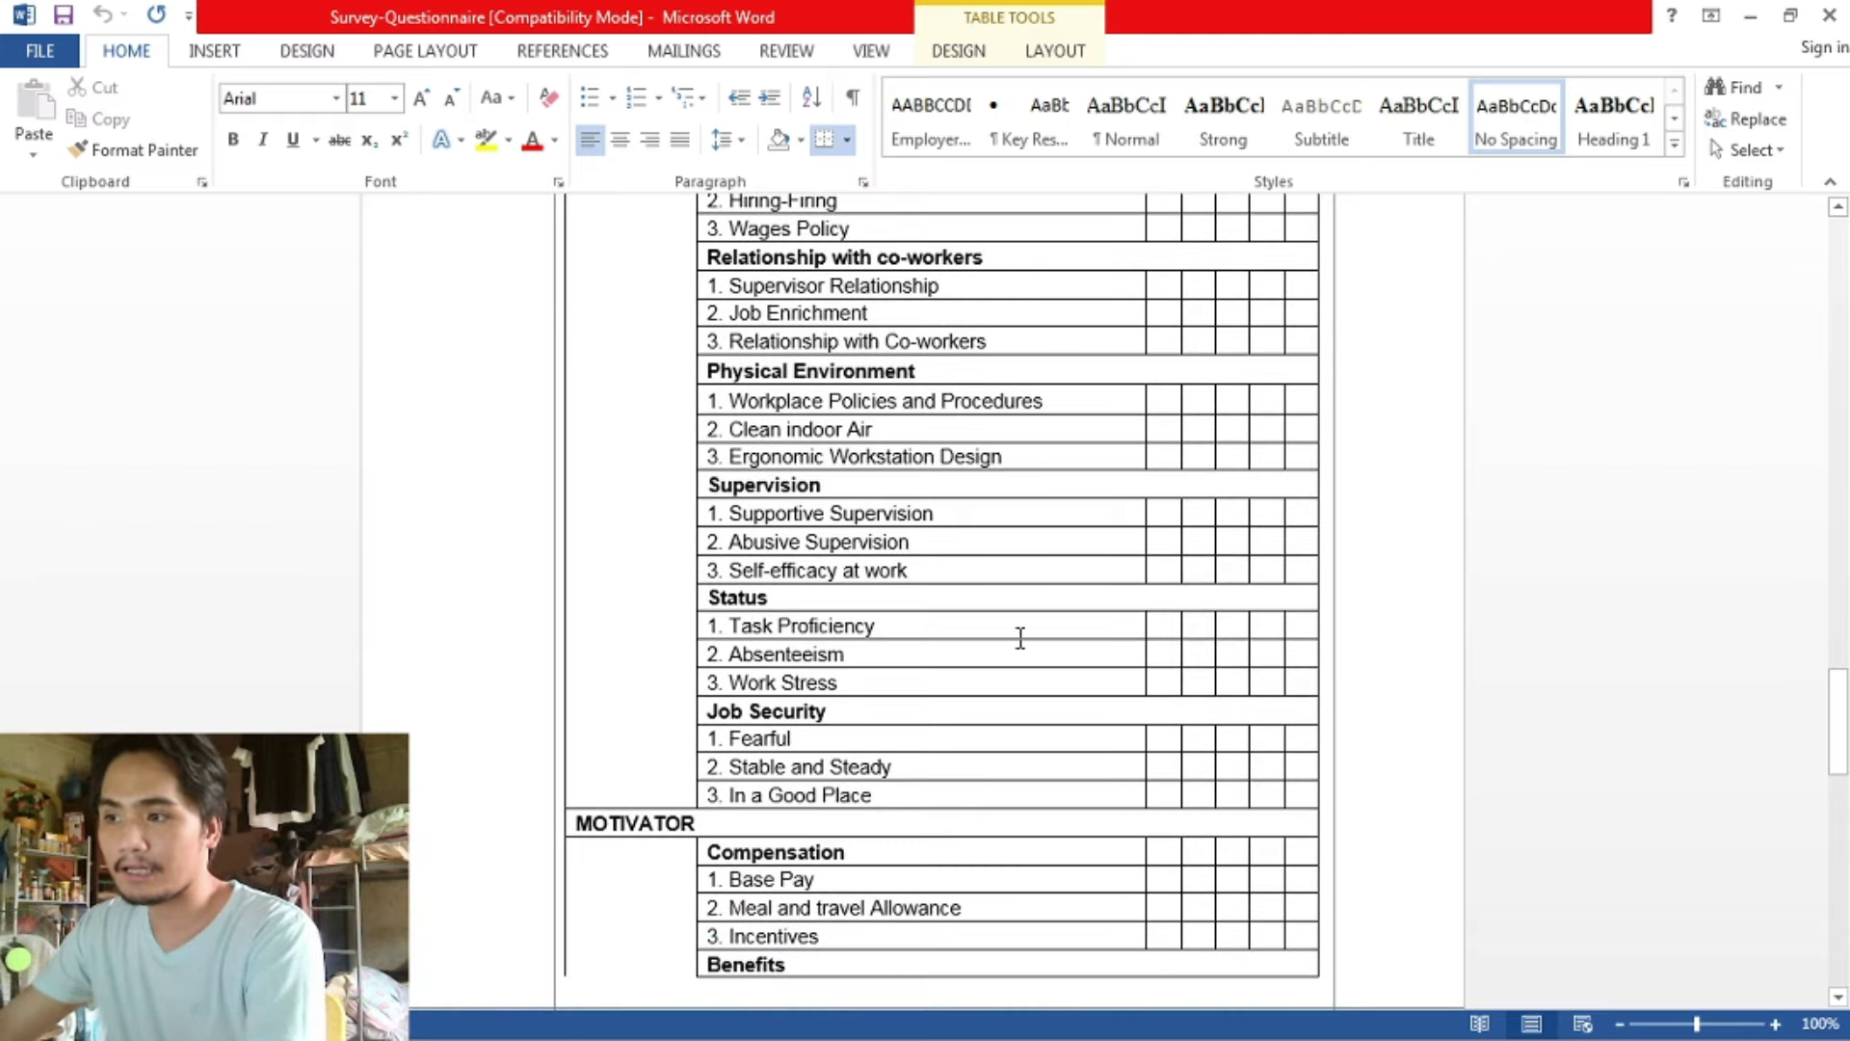
scroll(909, 679, up, 3)
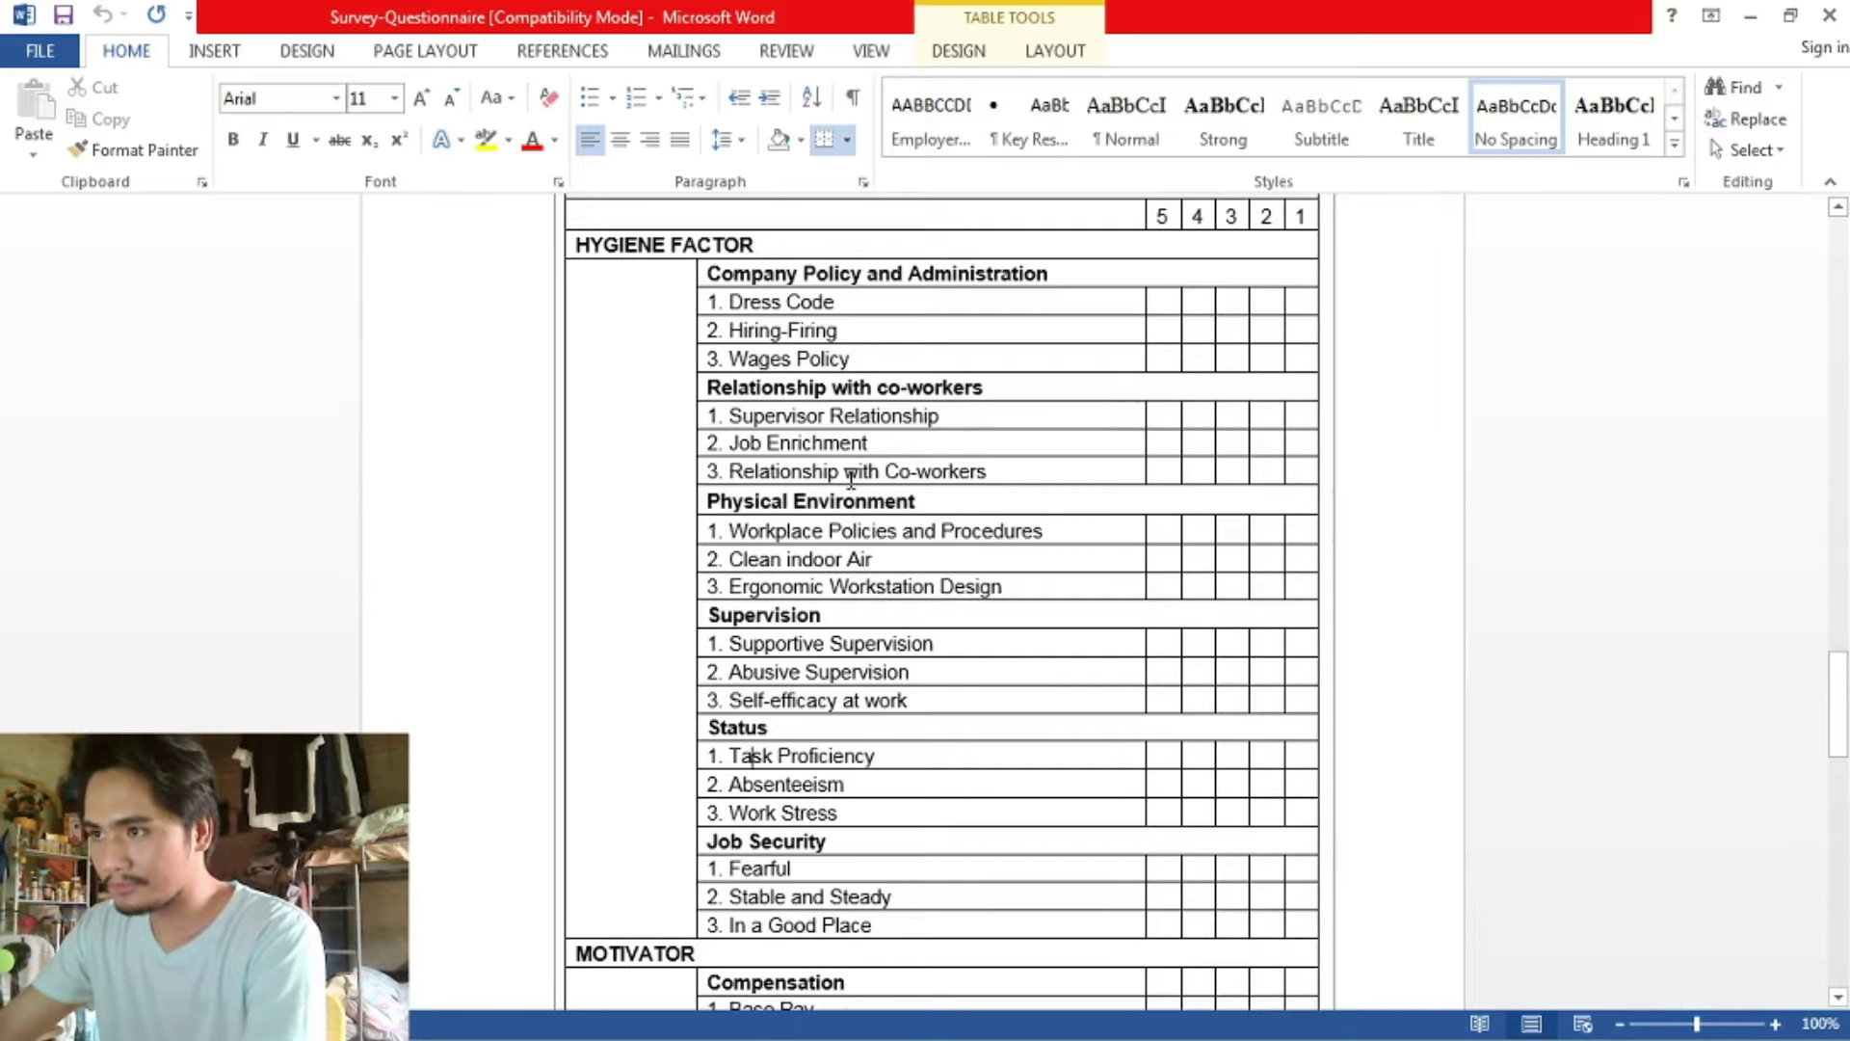
drag(876, 387, 707, 386)
- Merge and center I2:K2 as the RW heading, with RW1, RW2, RW3 in I3:K3
key(alt+Tab)
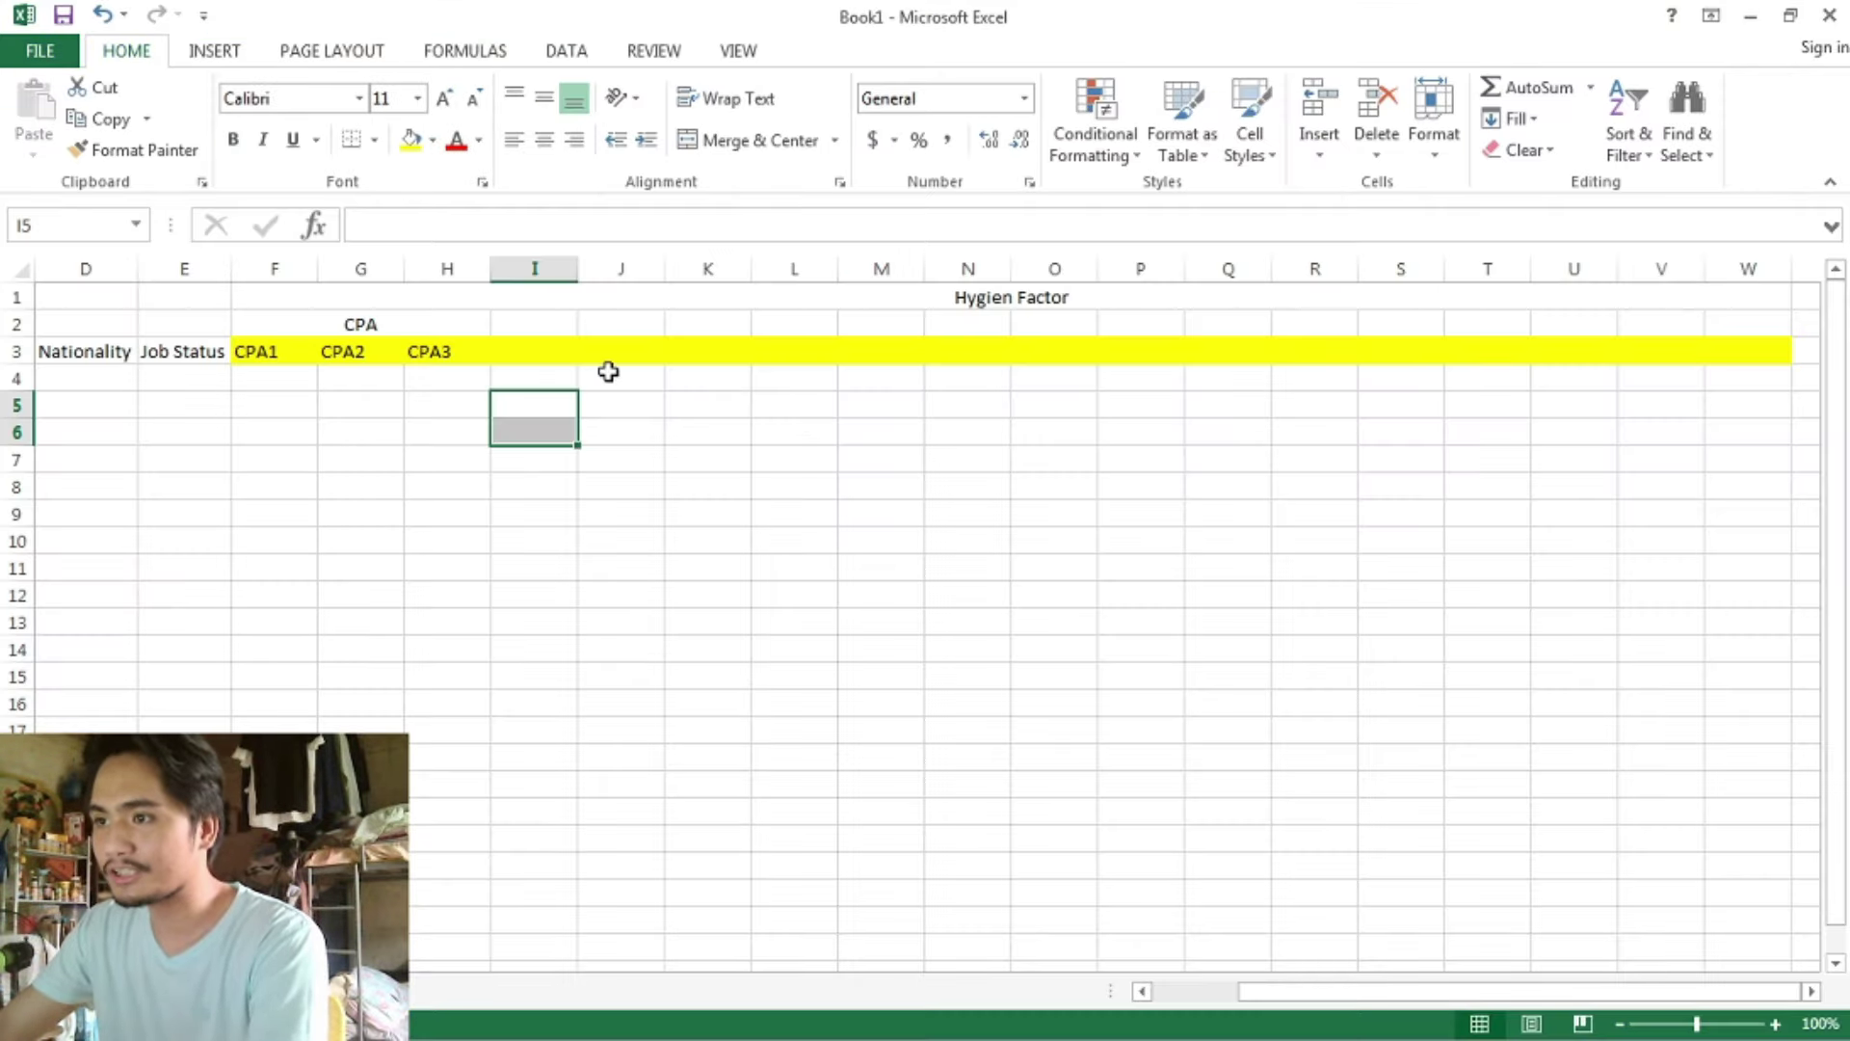
click(543, 321)
drag(543, 322, 684, 320)
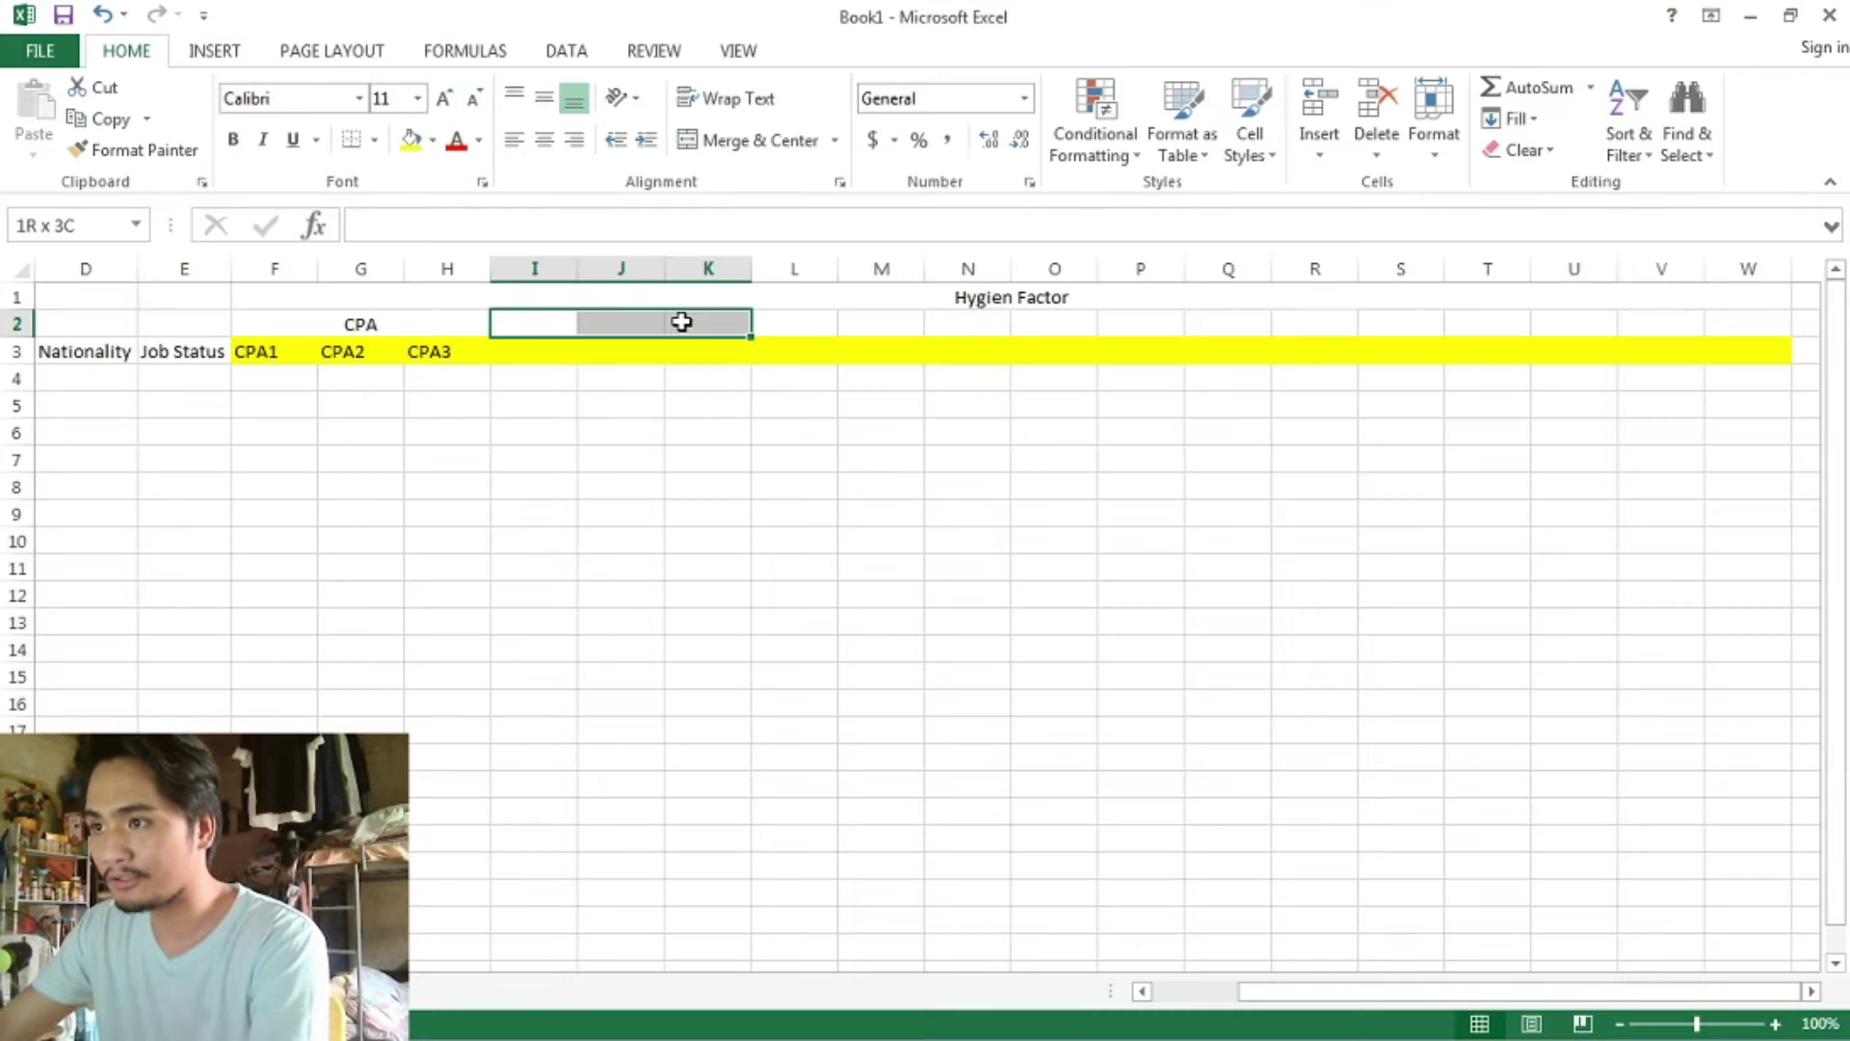
click(738, 144)
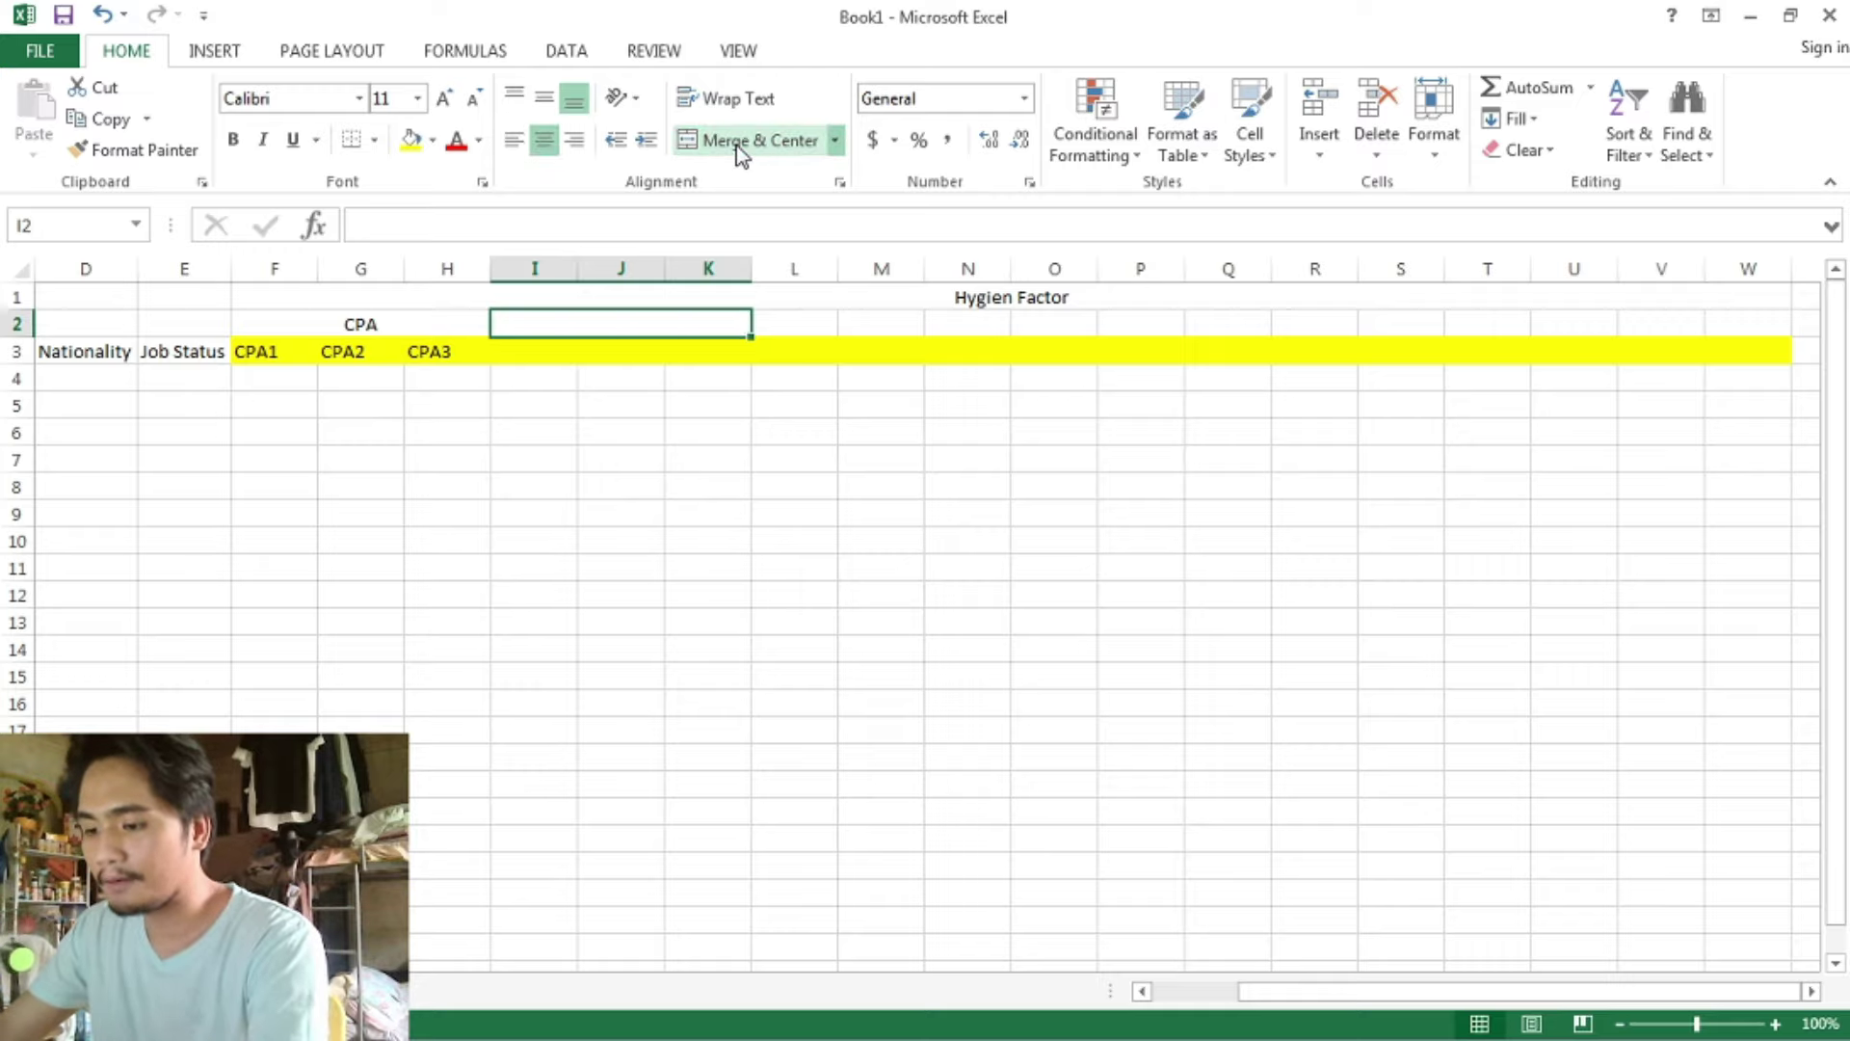
text(r)
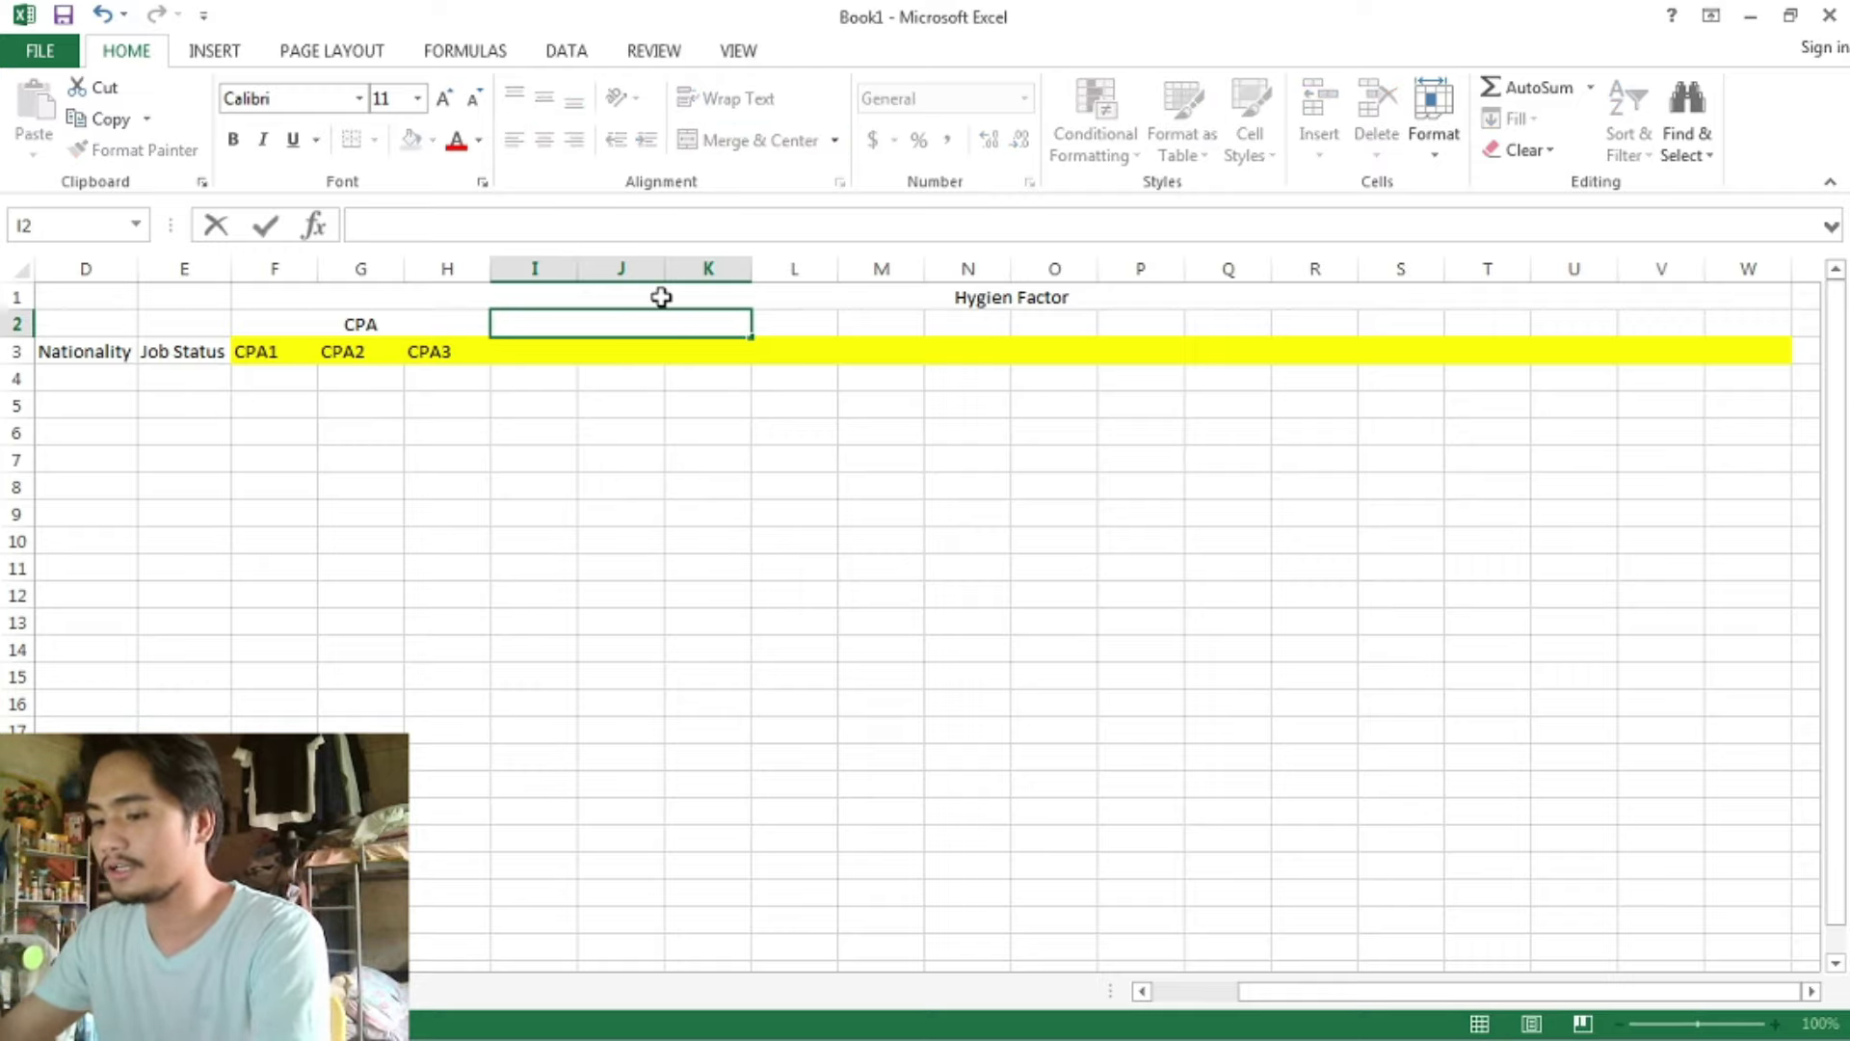
text(RW)
click(543, 359)
text(RW)
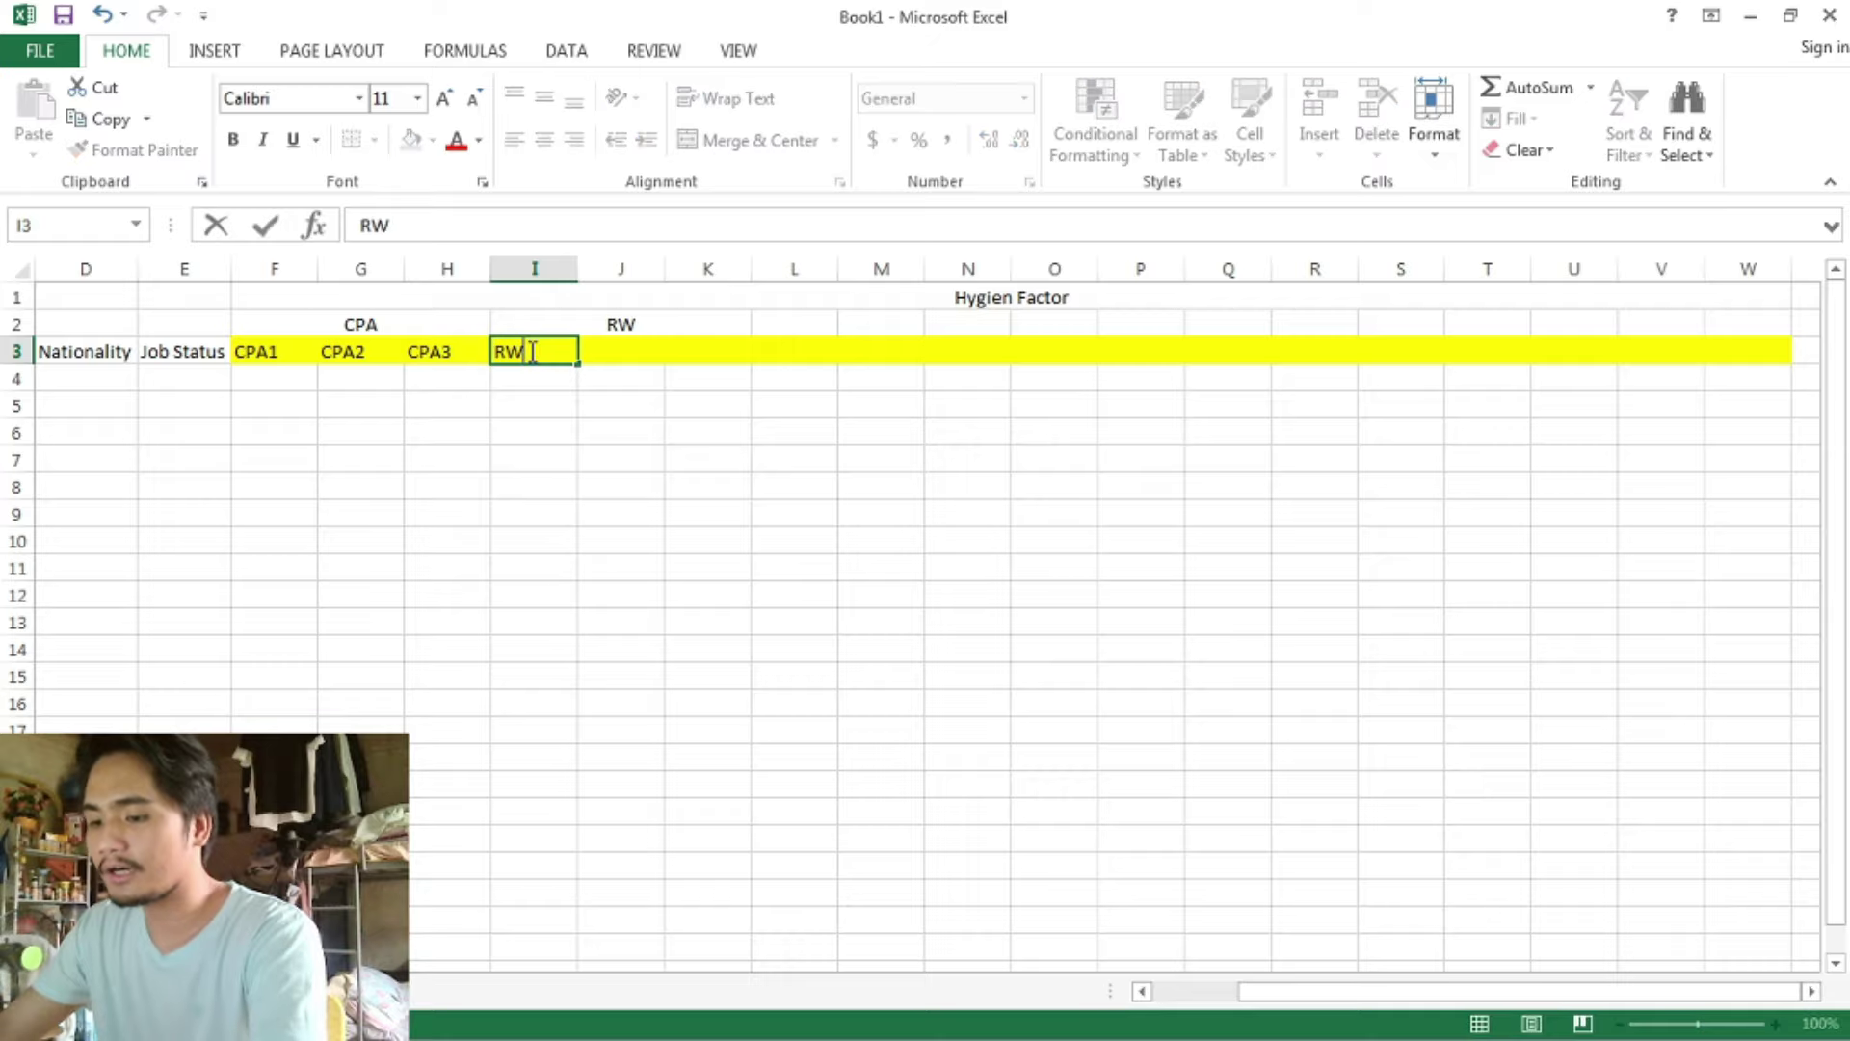
text(1)
click(627, 350)
text(RW2)
click(720, 352)
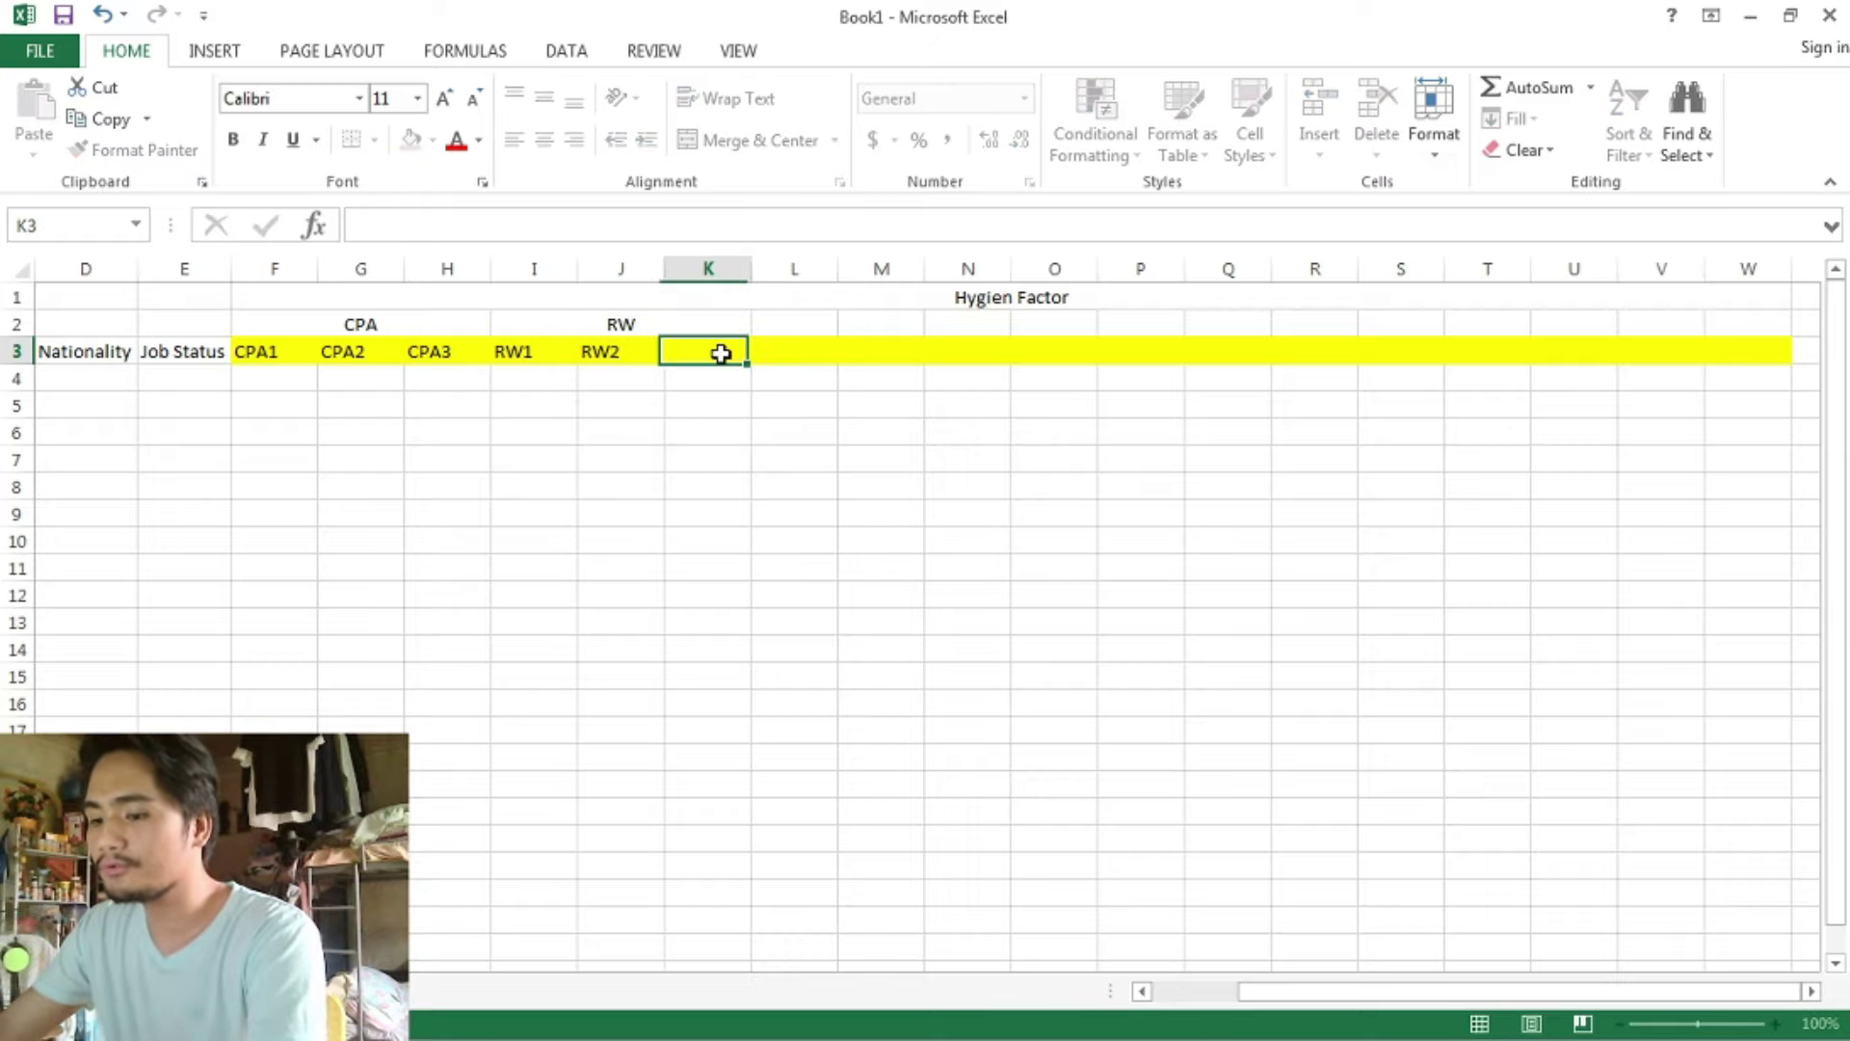
text(RW3)
click(806, 321)
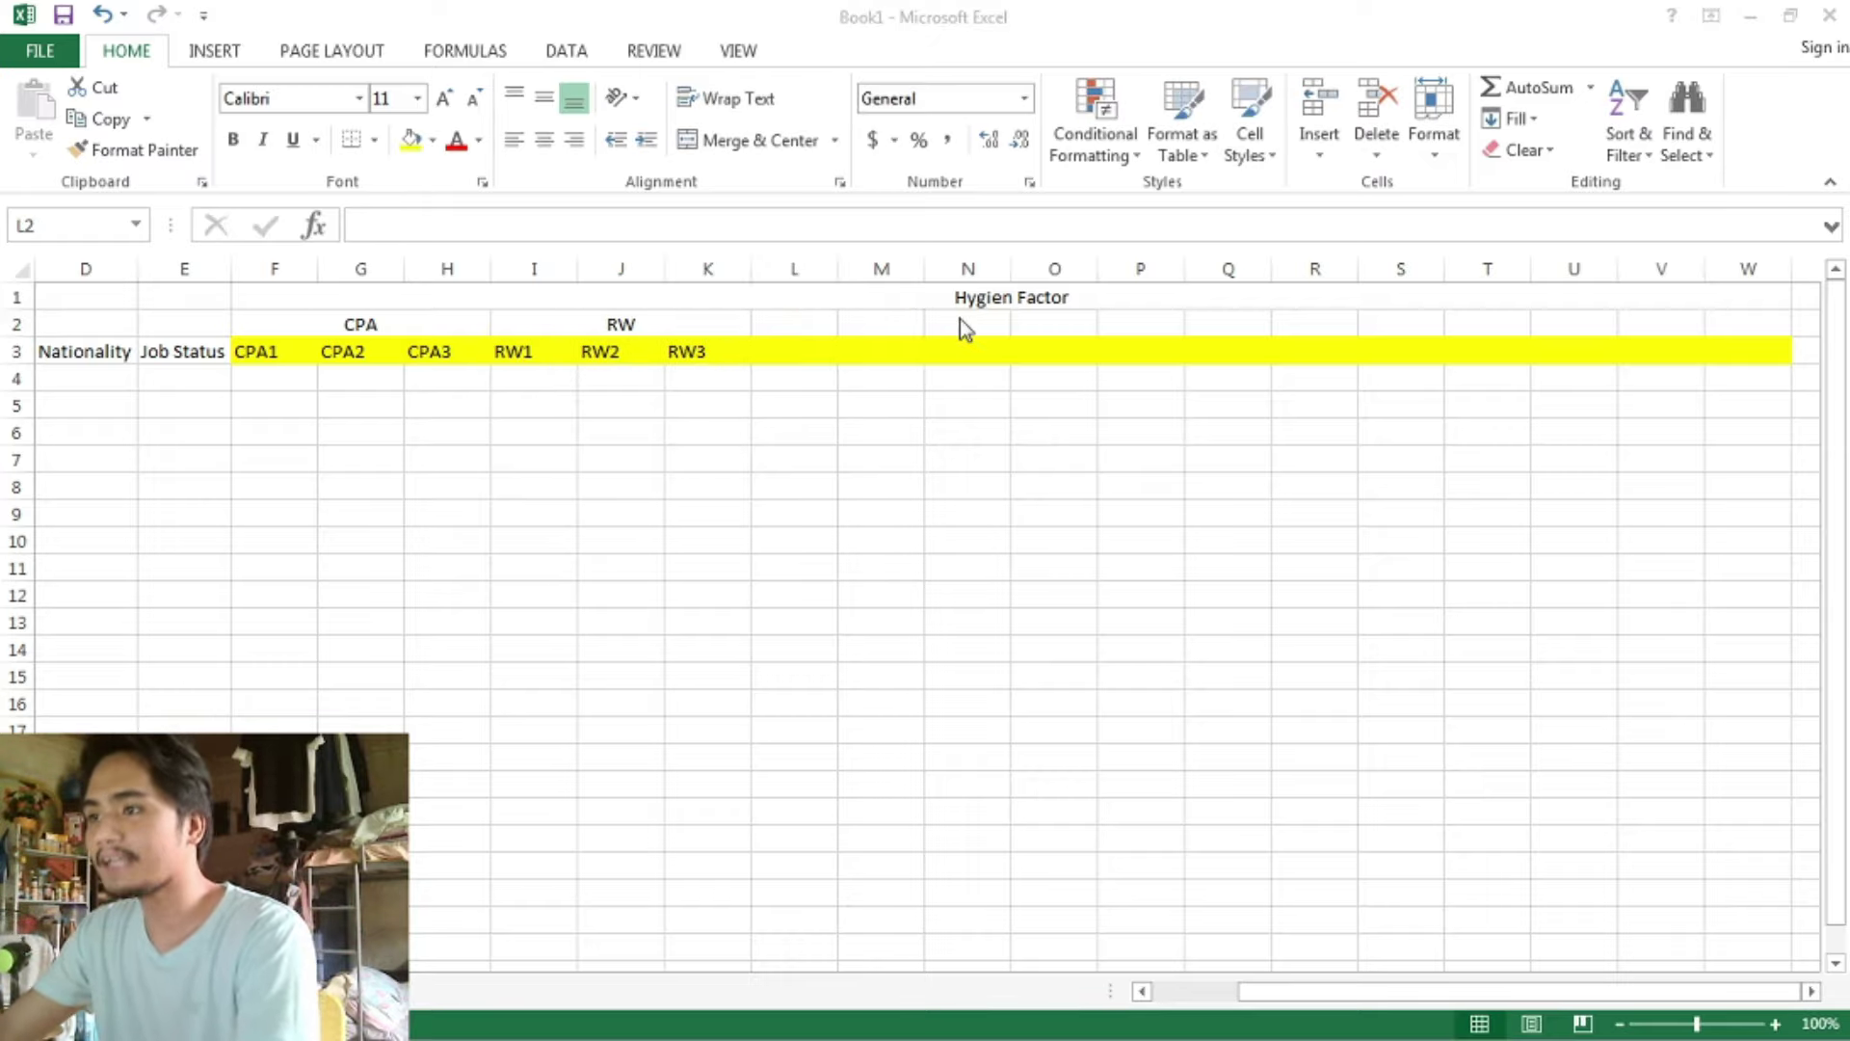
- Merge and center L2:N2 and type the PE heading
key(alt+Tab)
key(alt+Tab)
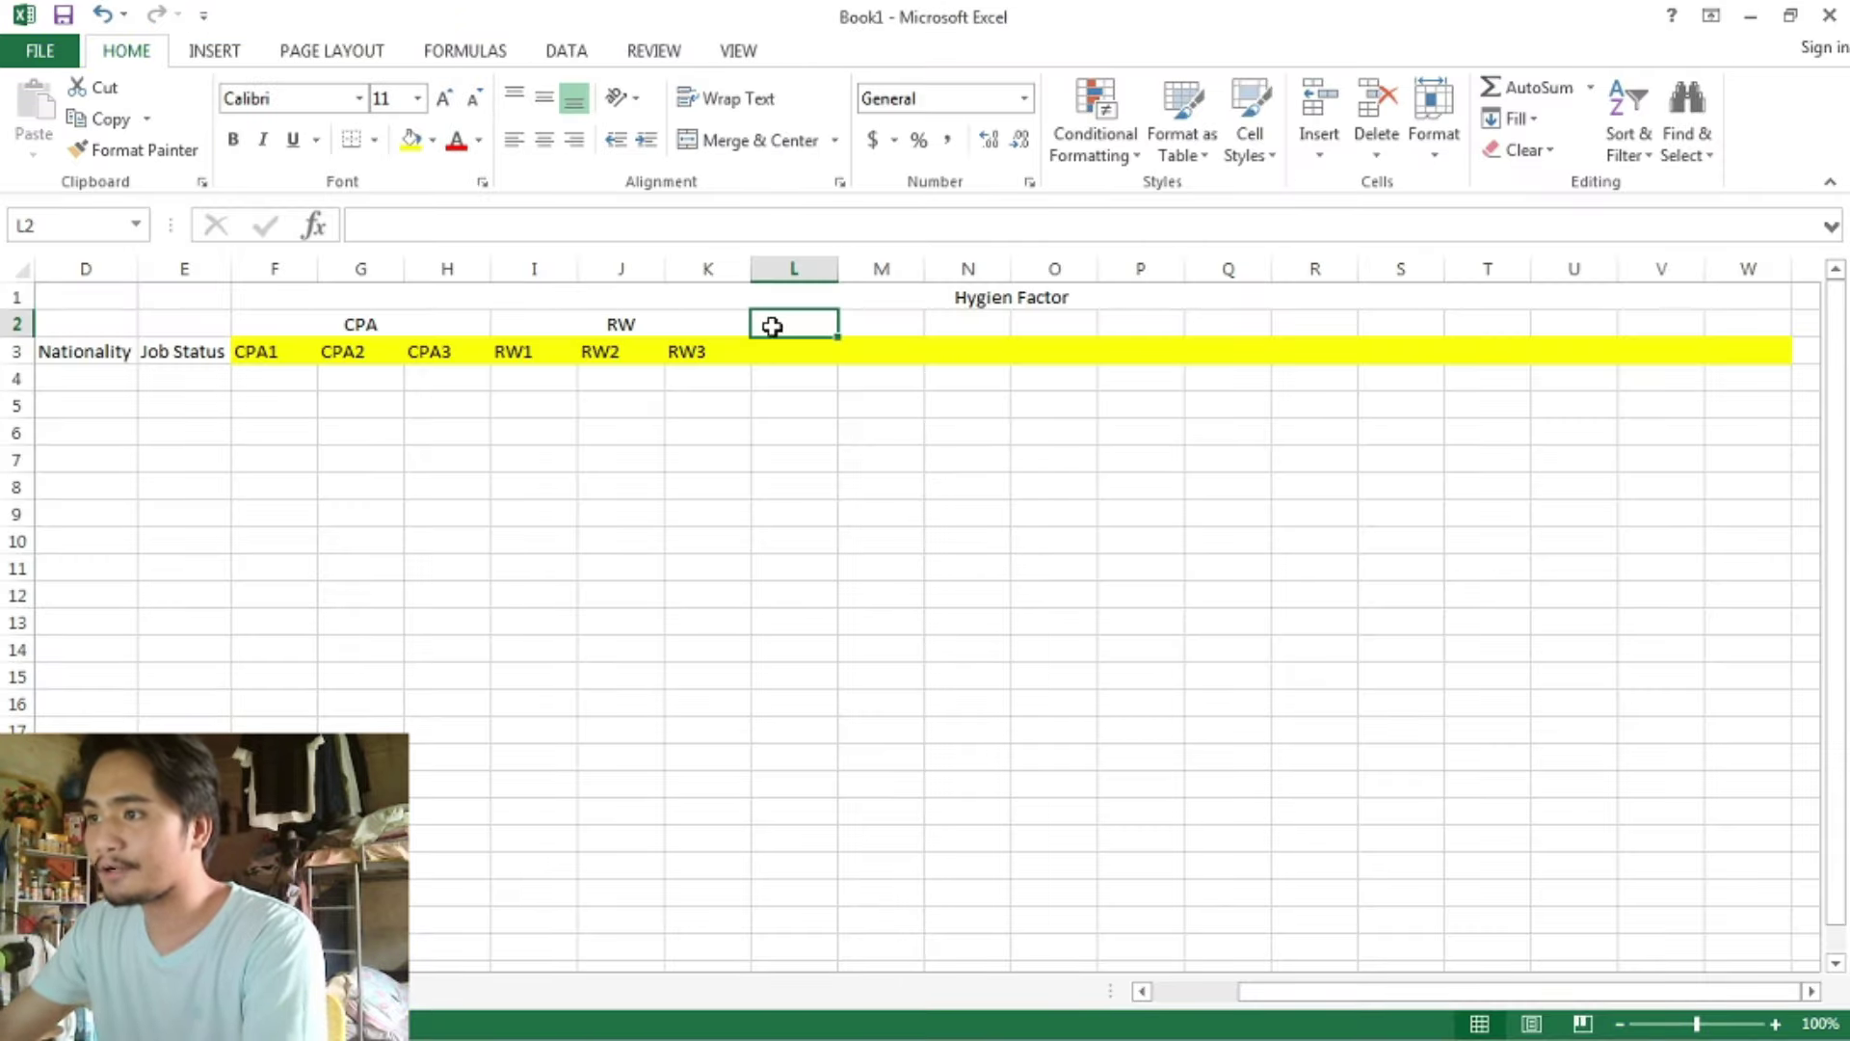
drag(768, 318, 966, 322)
click(749, 141)
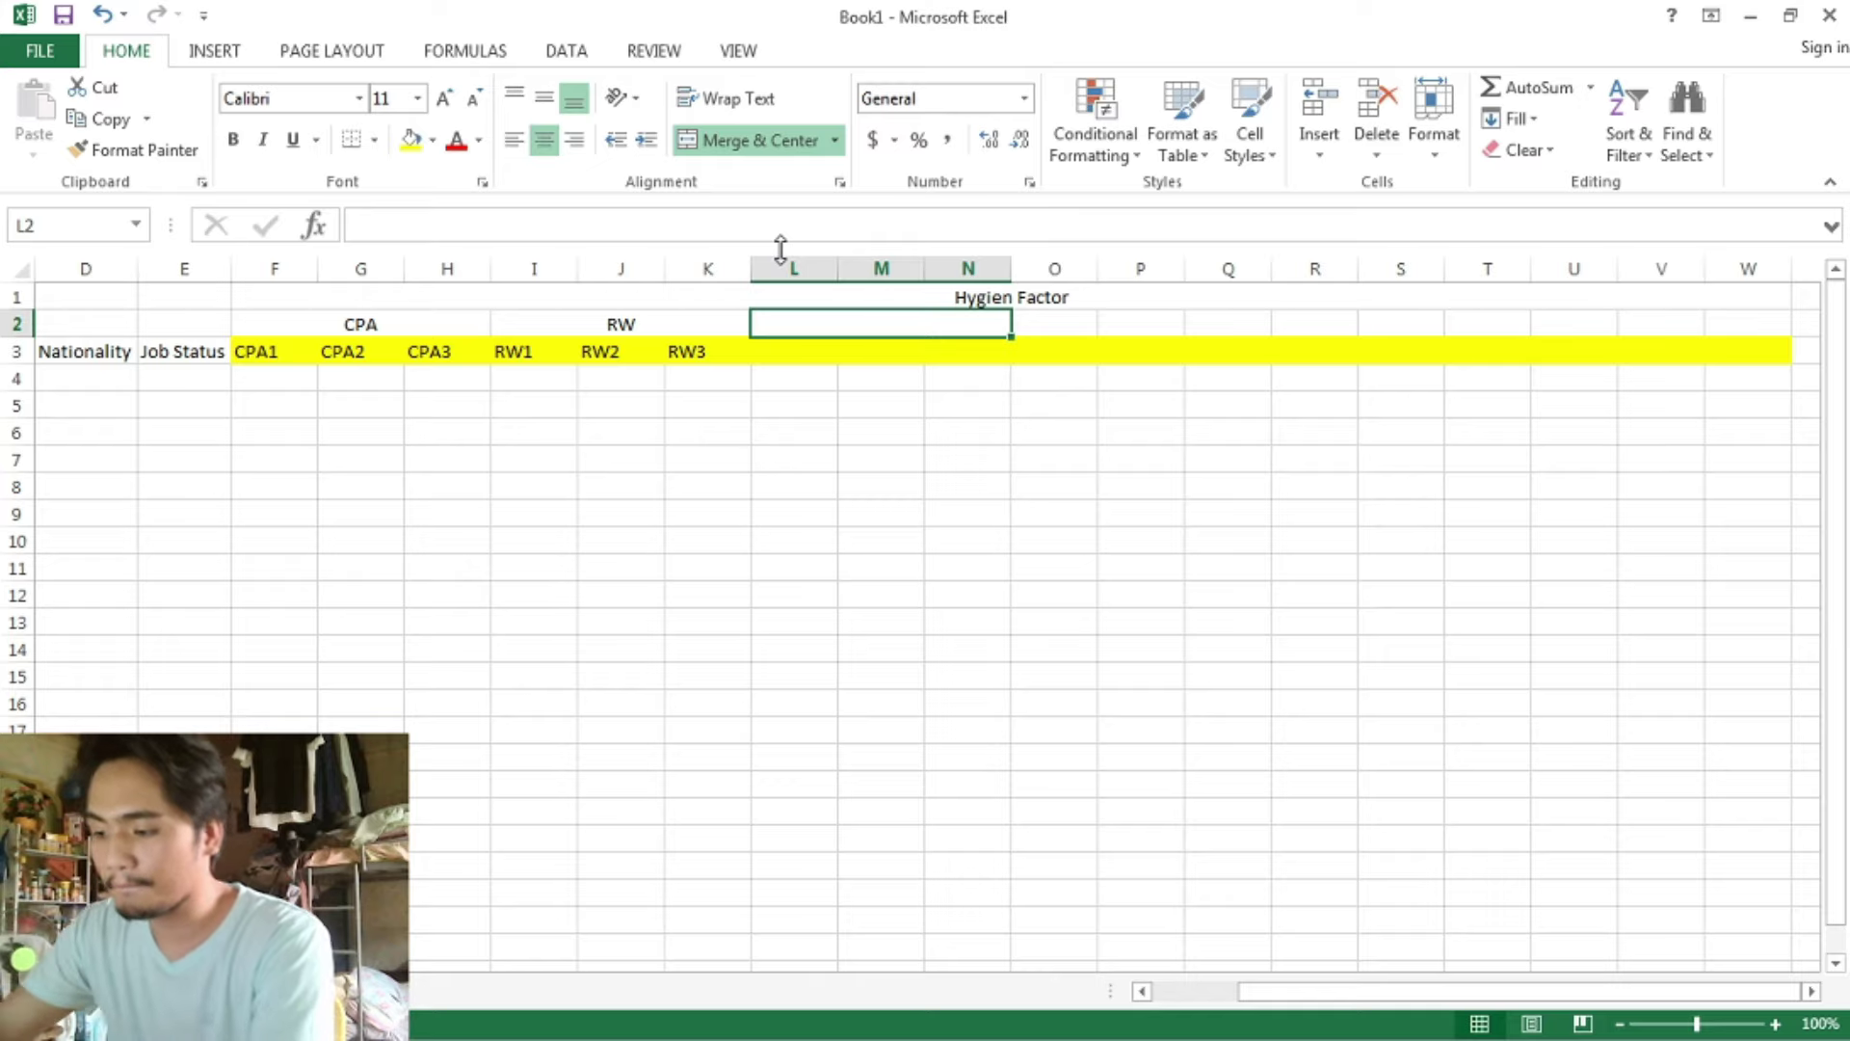
text(PE)
key(alt+Tab)
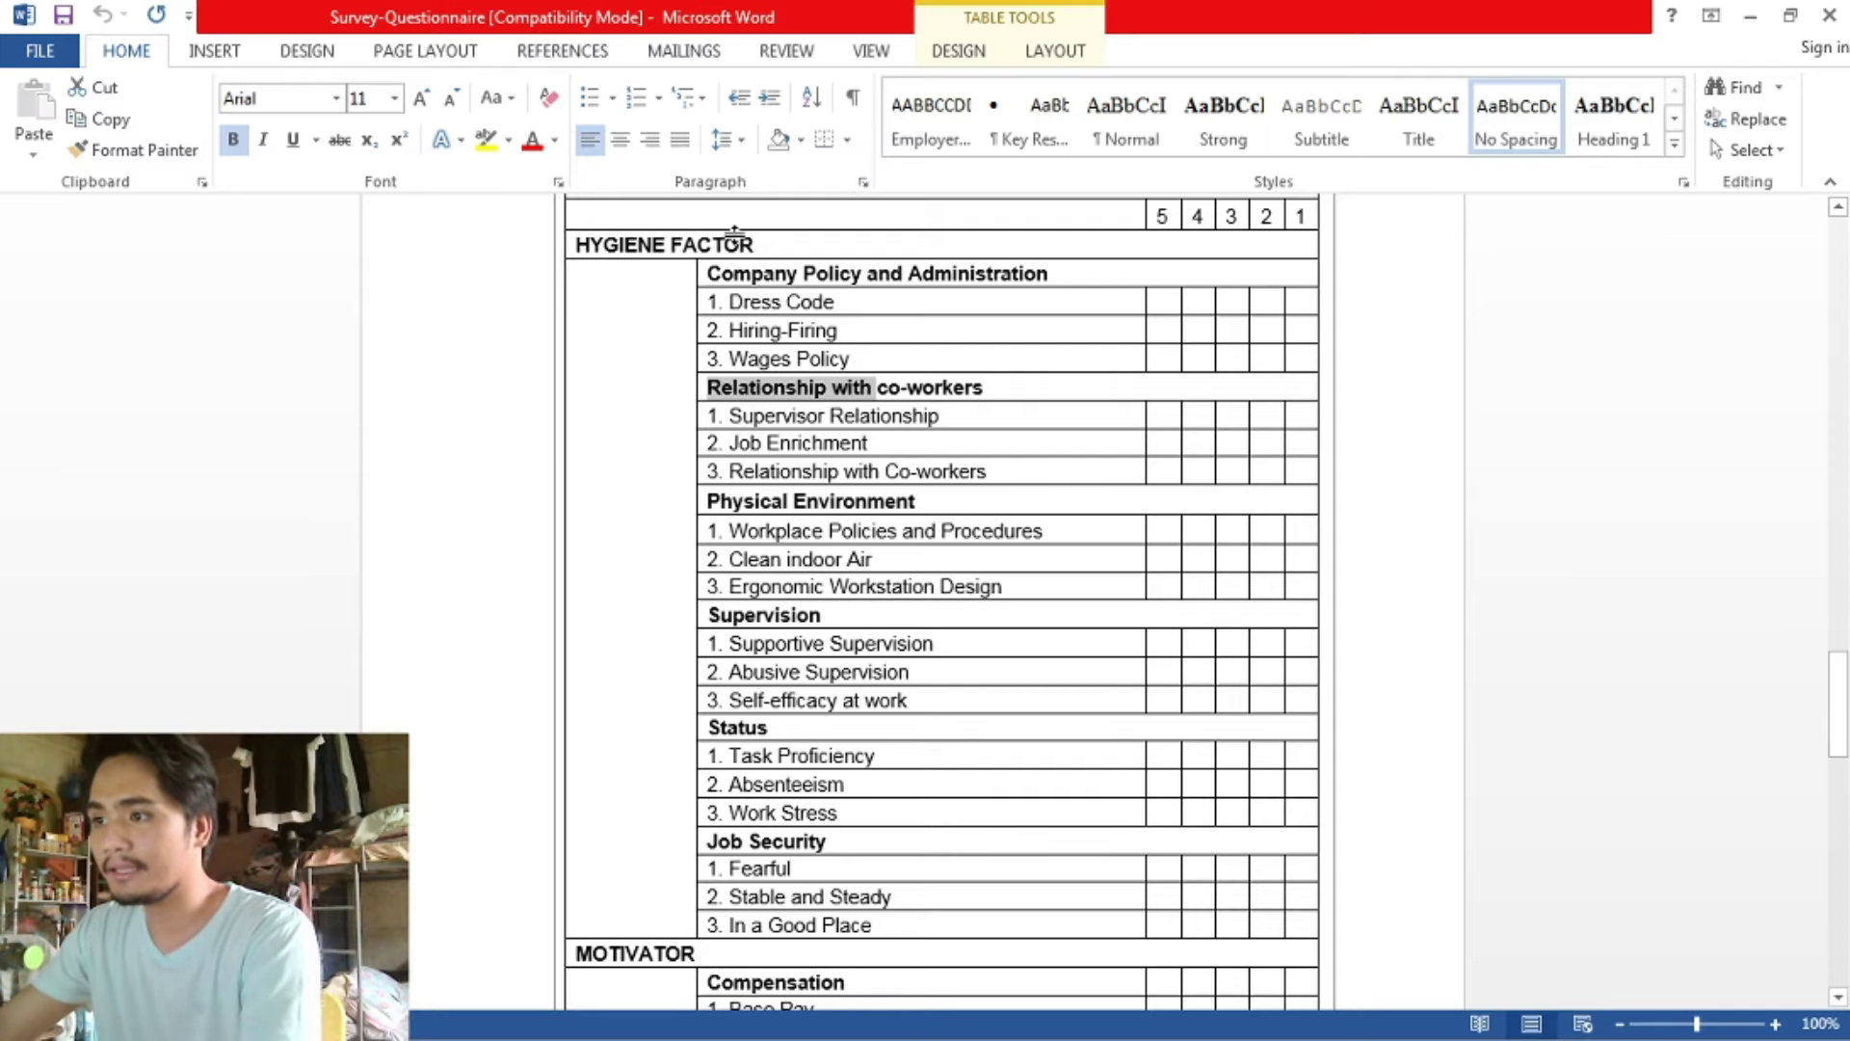
- Enter the item codes PE1, PE2, PE3 in L3:N3 beneath the PE heading
key(alt+Tab)
click(759, 353)
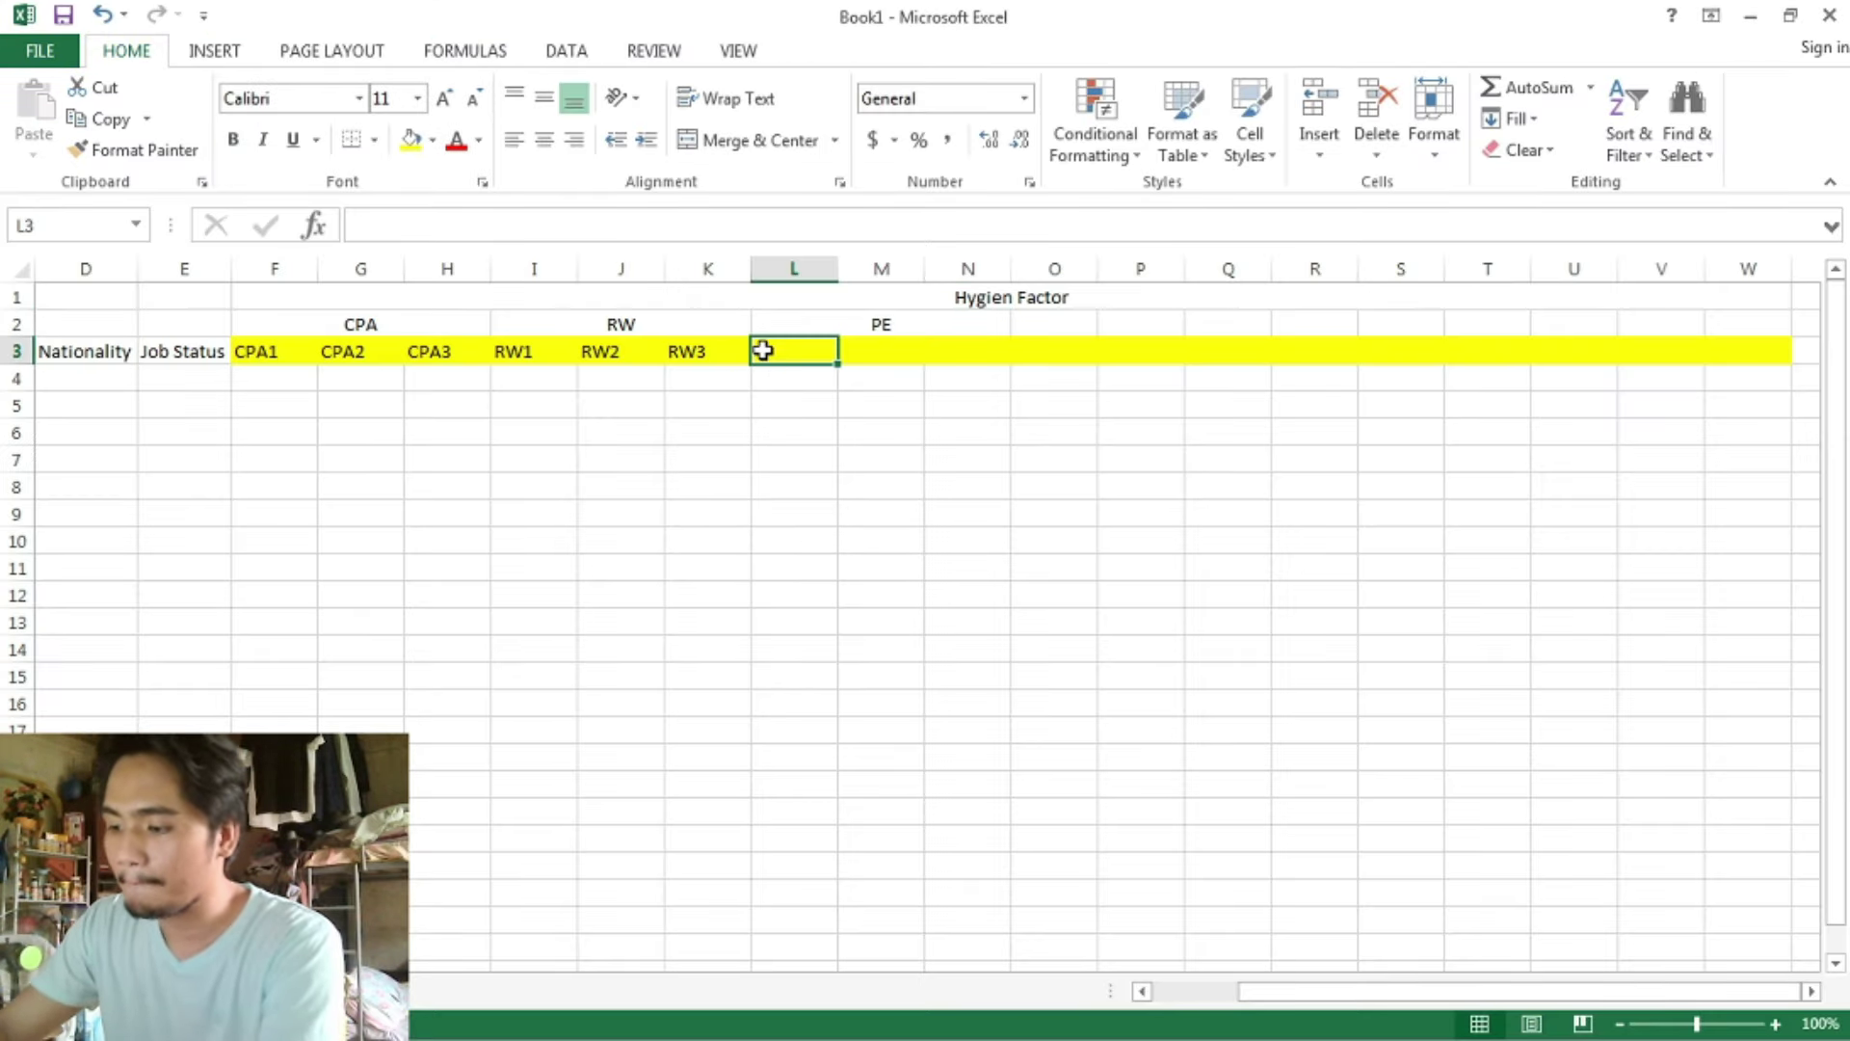
text(PE1)
click(911, 358)
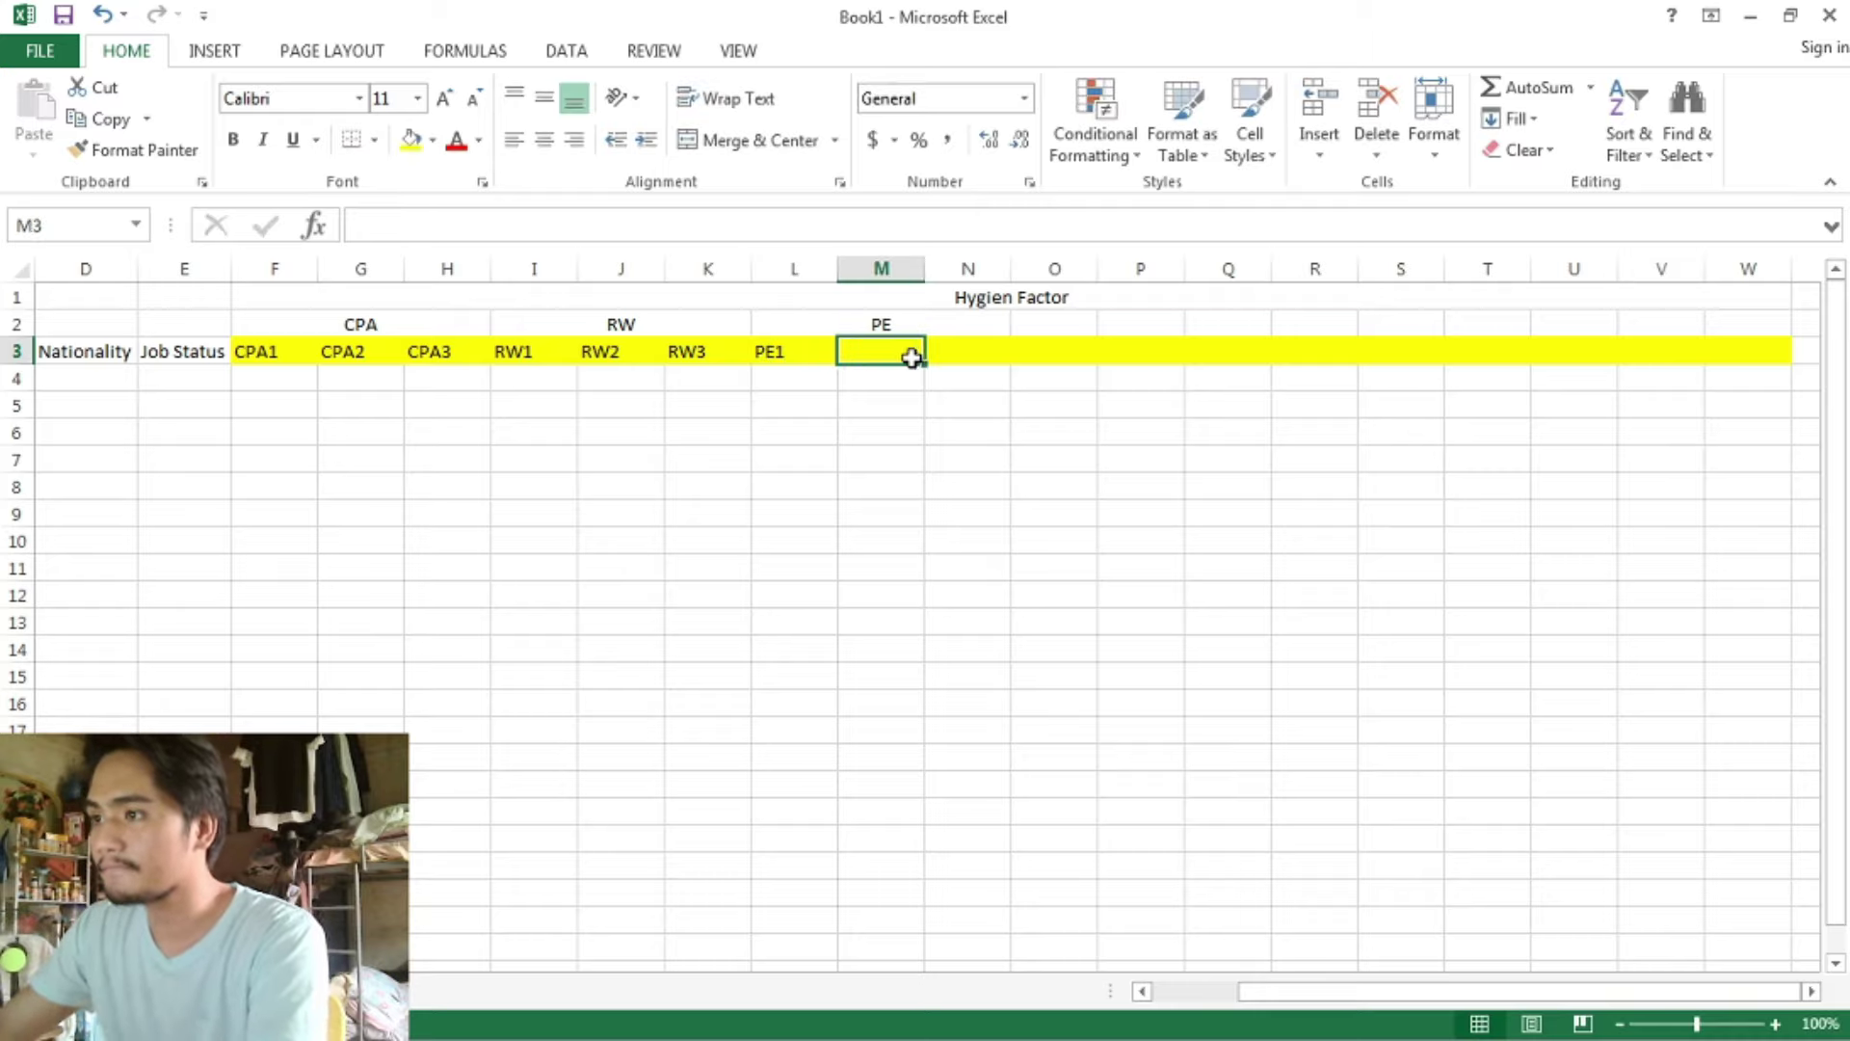
text(PE2)
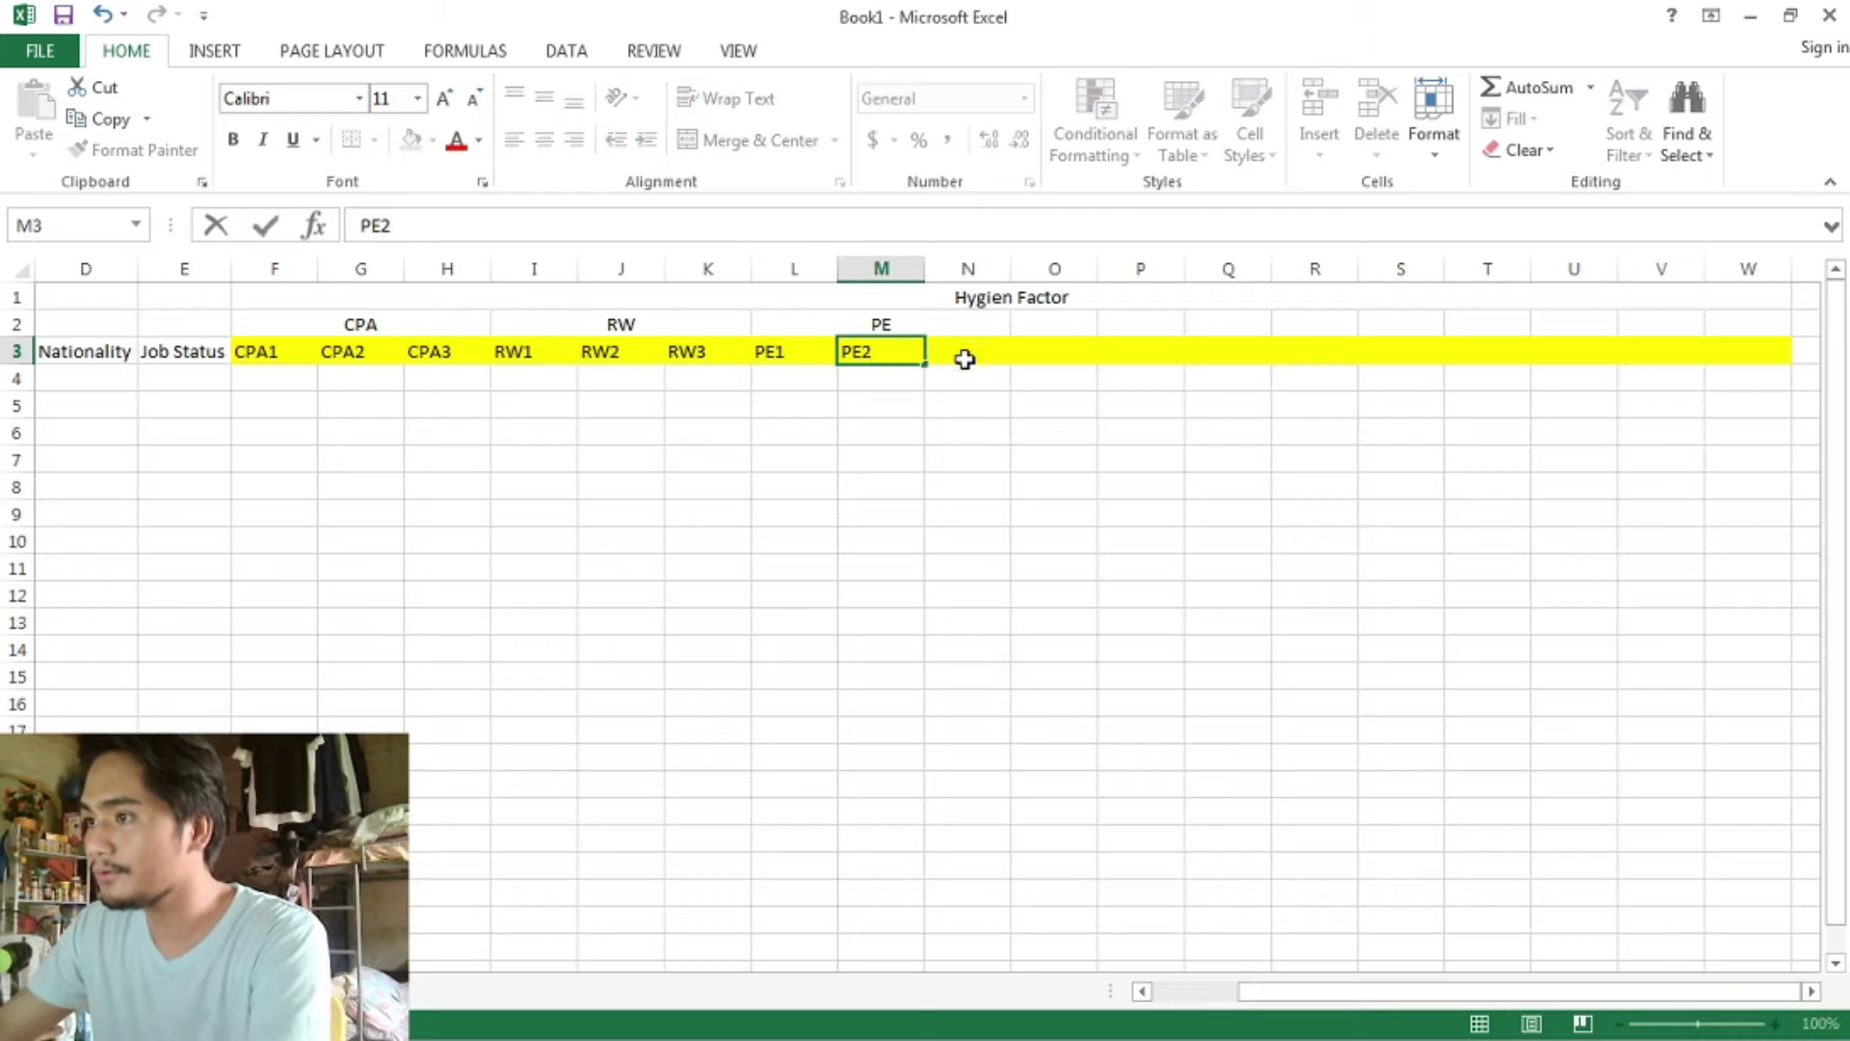
click(969, 359)
text(PE3)
click(1362, 554)
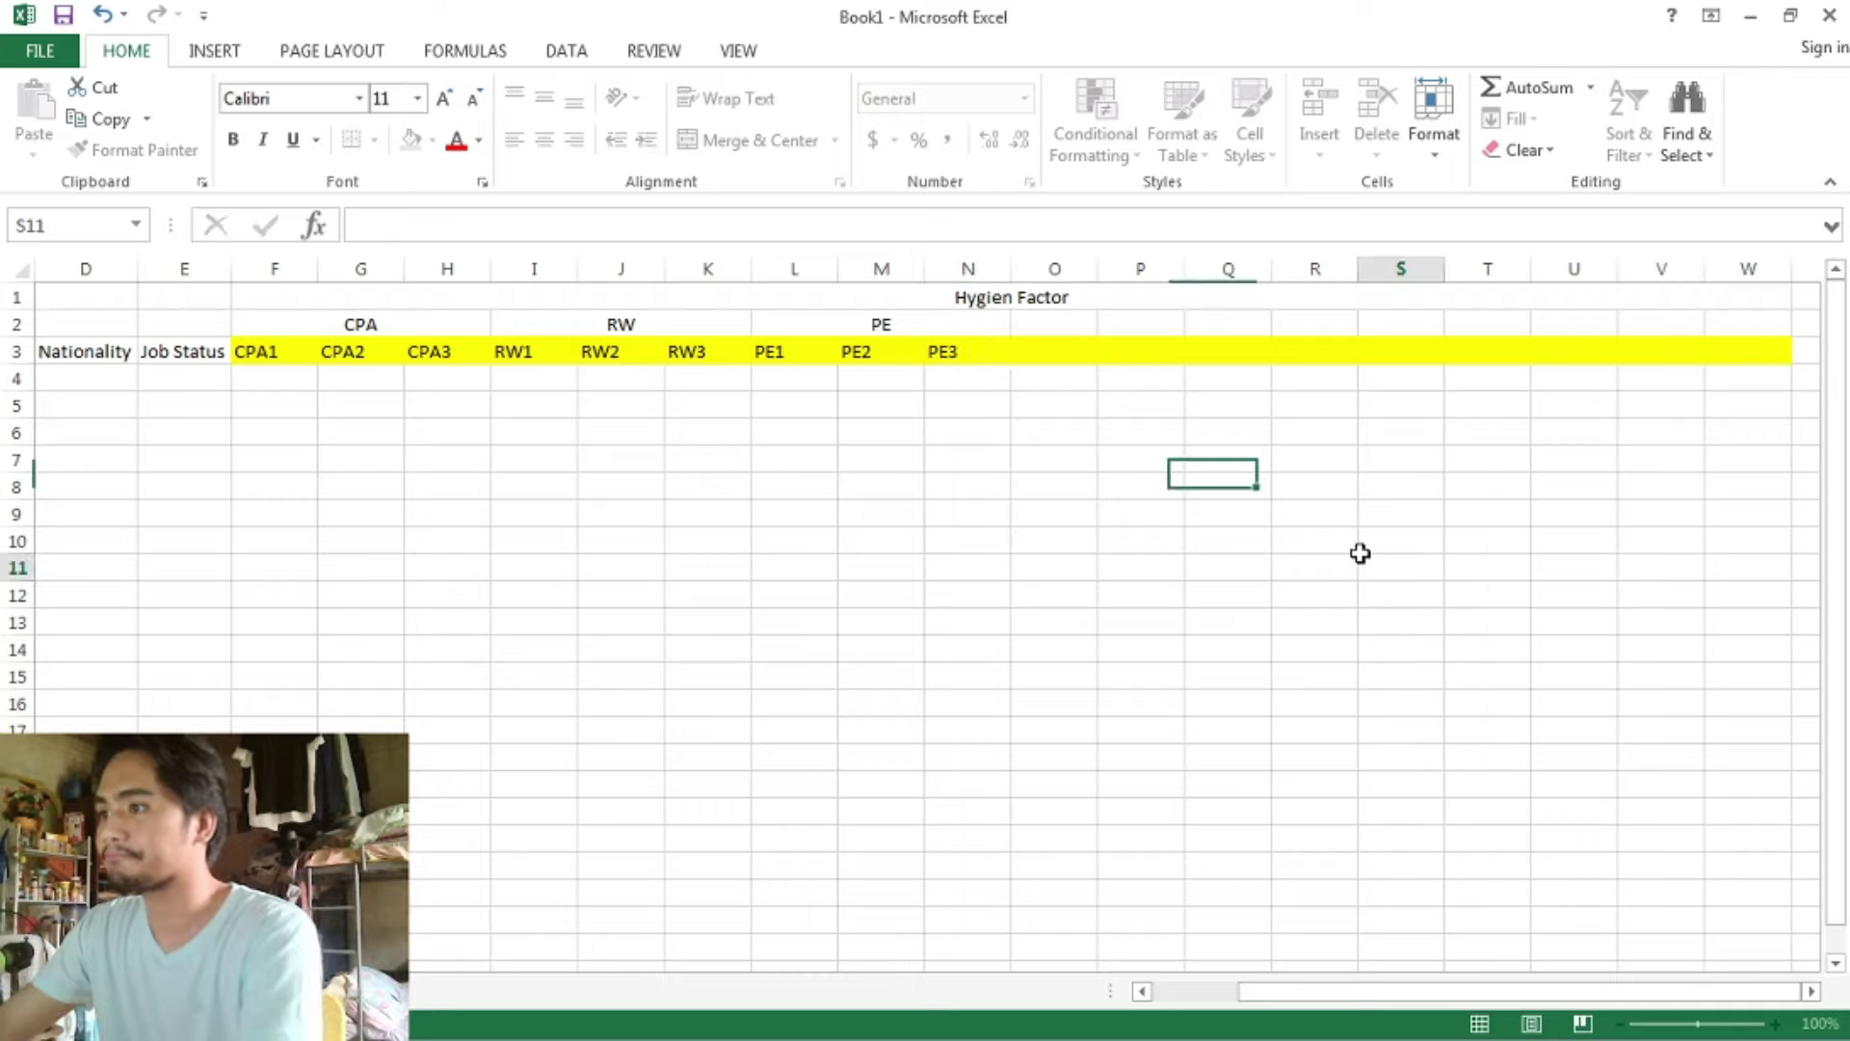
key(alt+Tab)
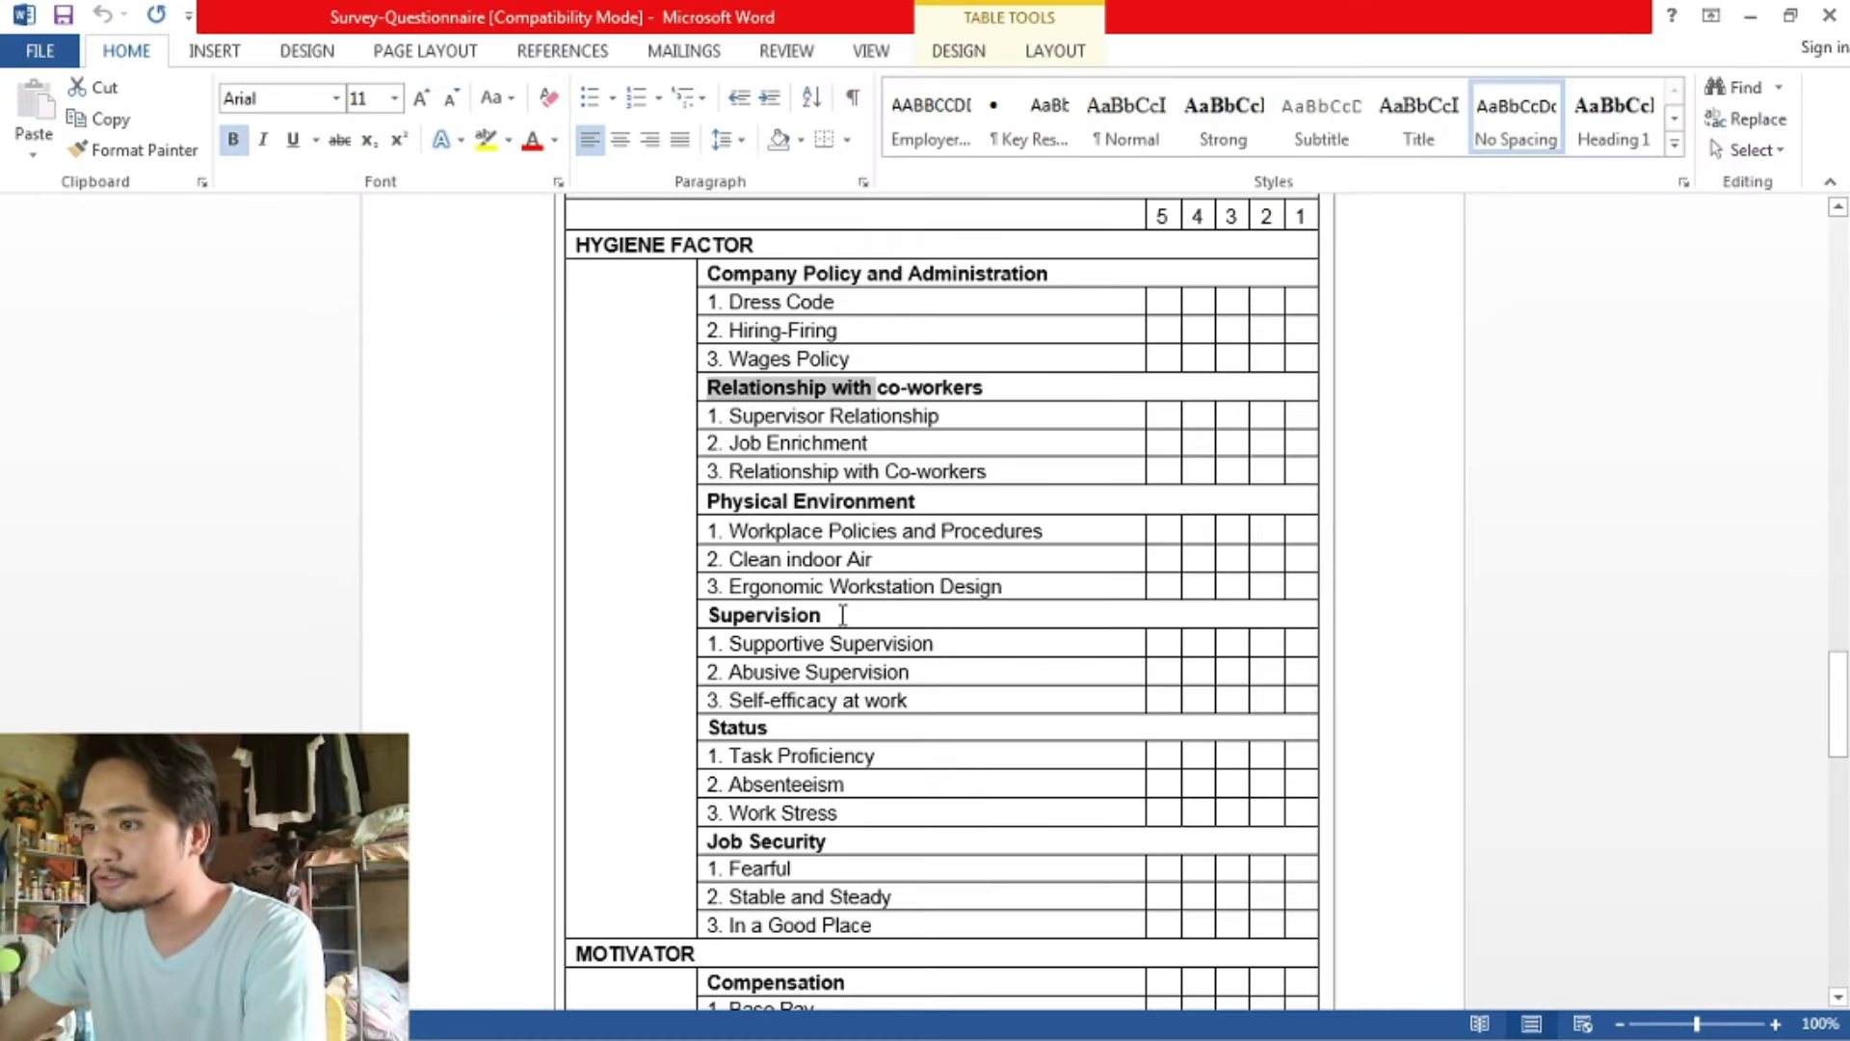
- Merge and center O2:Q2 as the SUP heading for the Supervision category
drag(842, 613, 719, 616)
key(alt+Tab)
drag(1063, 326, 1228, 324)
click(750, 141)
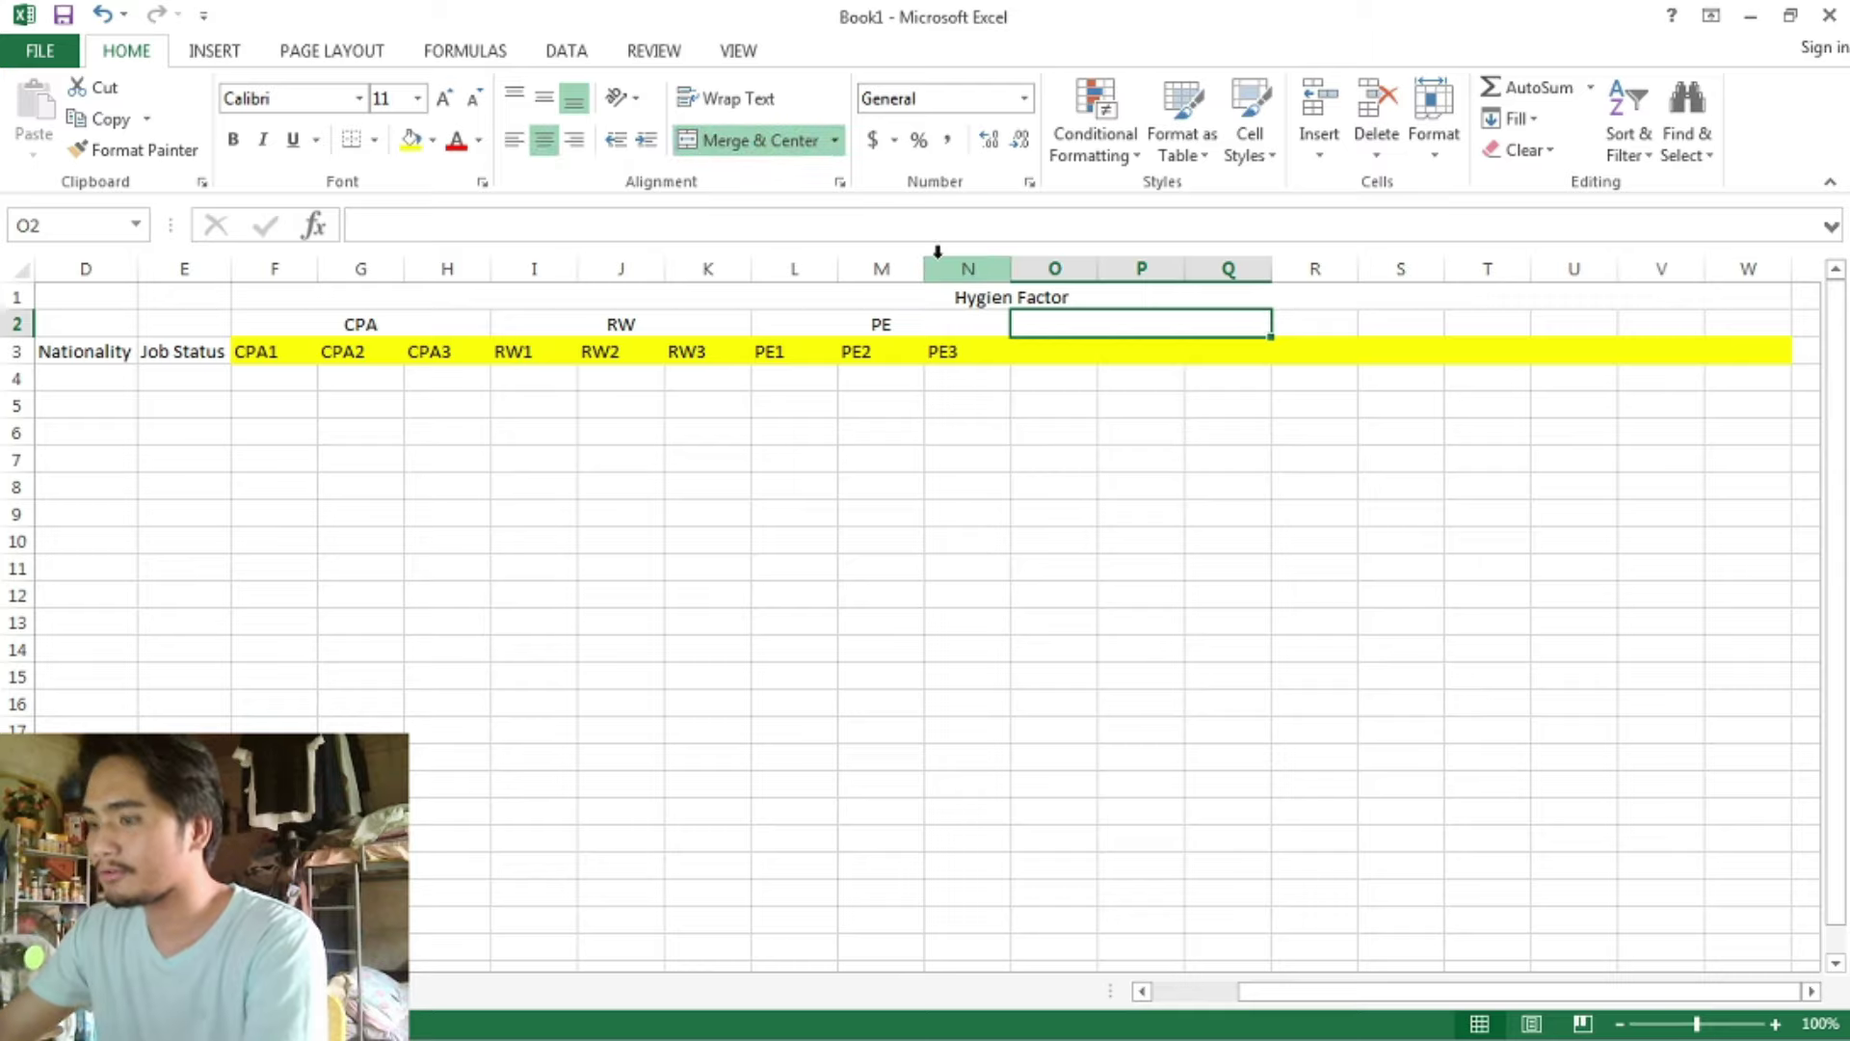
text(su)
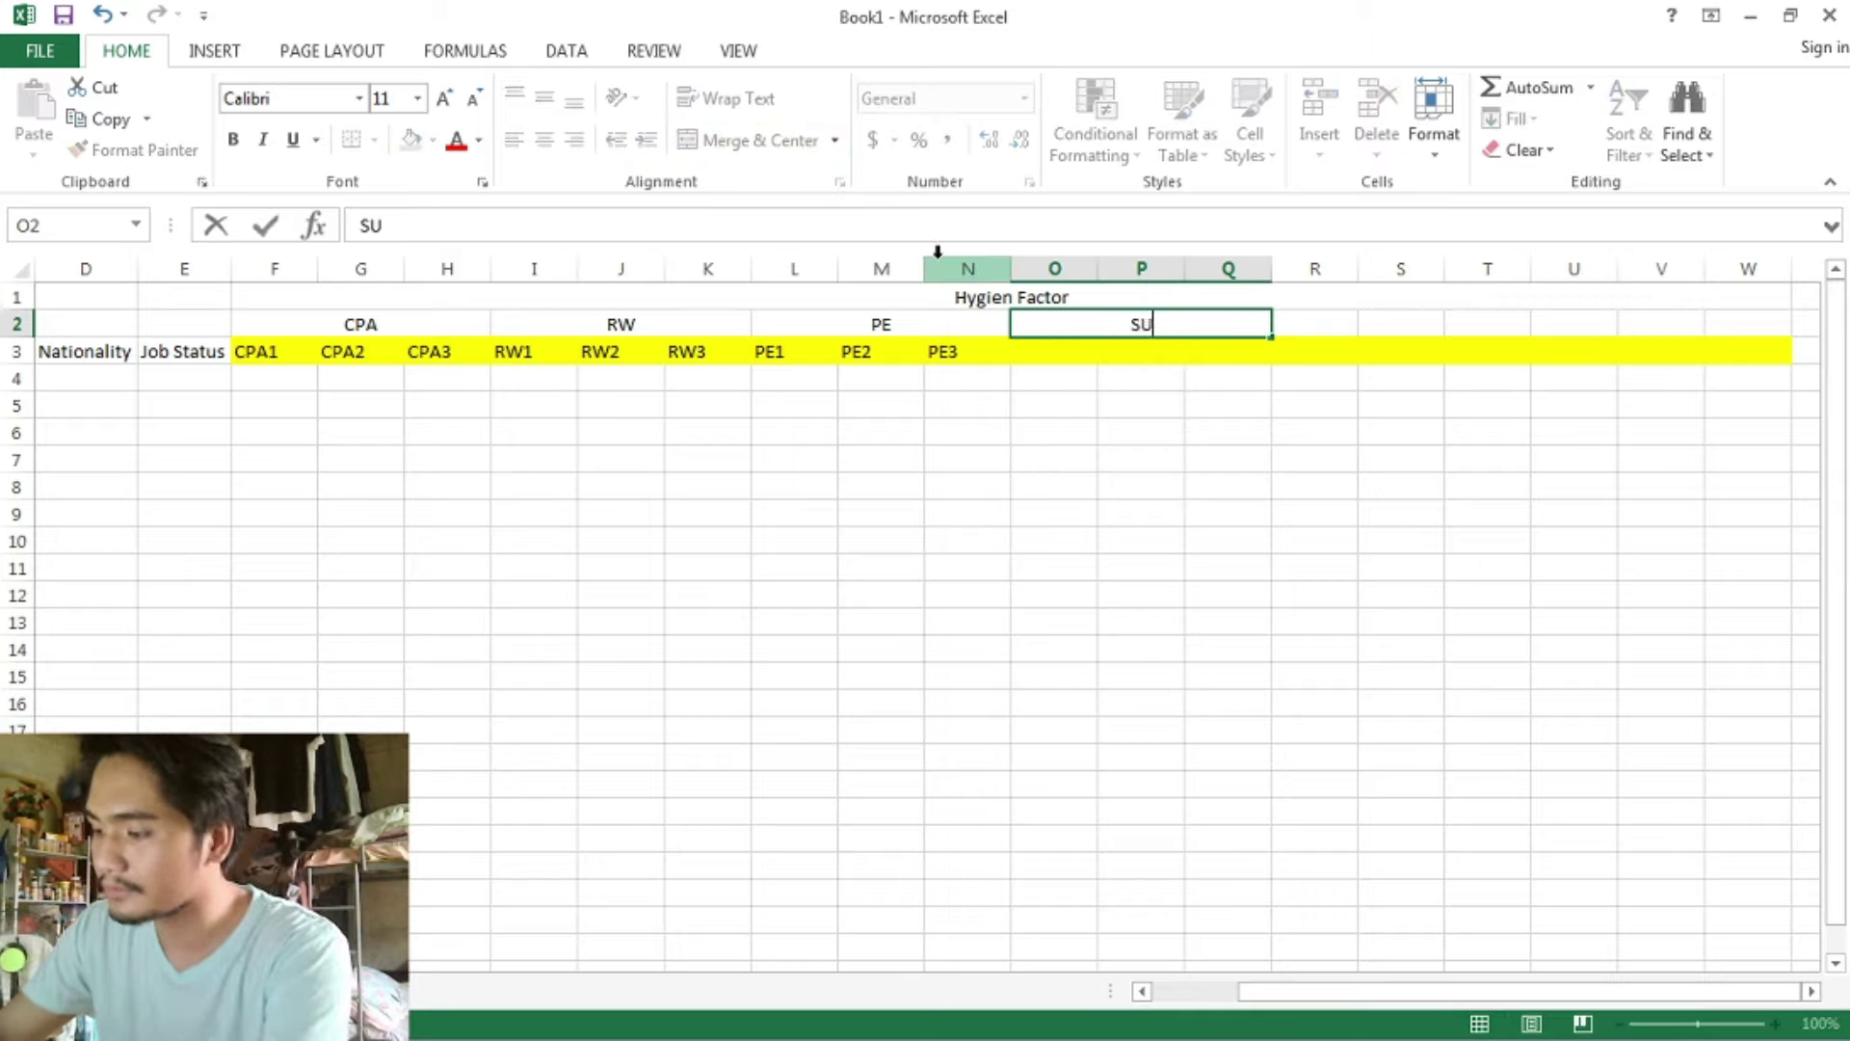
text(P)
click(1060, 355)
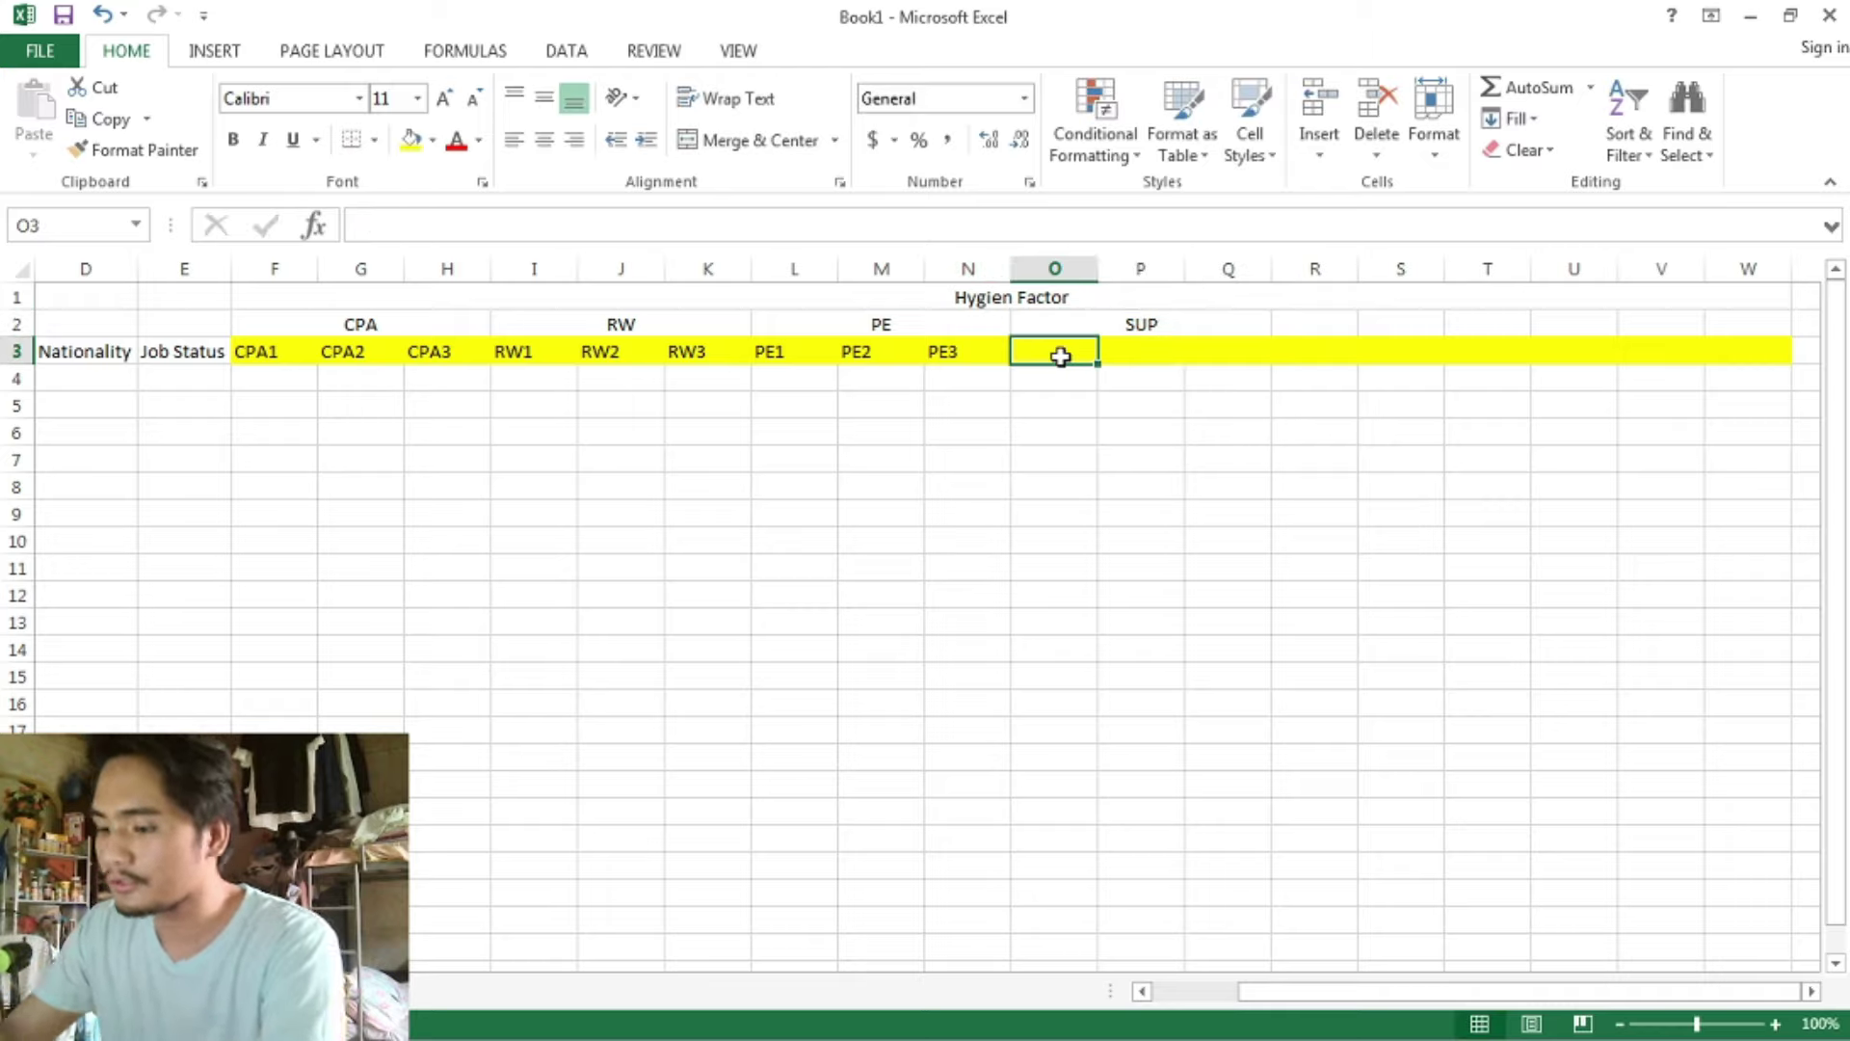
- Enter the item codes SUP1, SUP2, SUP3 in O3:Q3
text(SUP1)
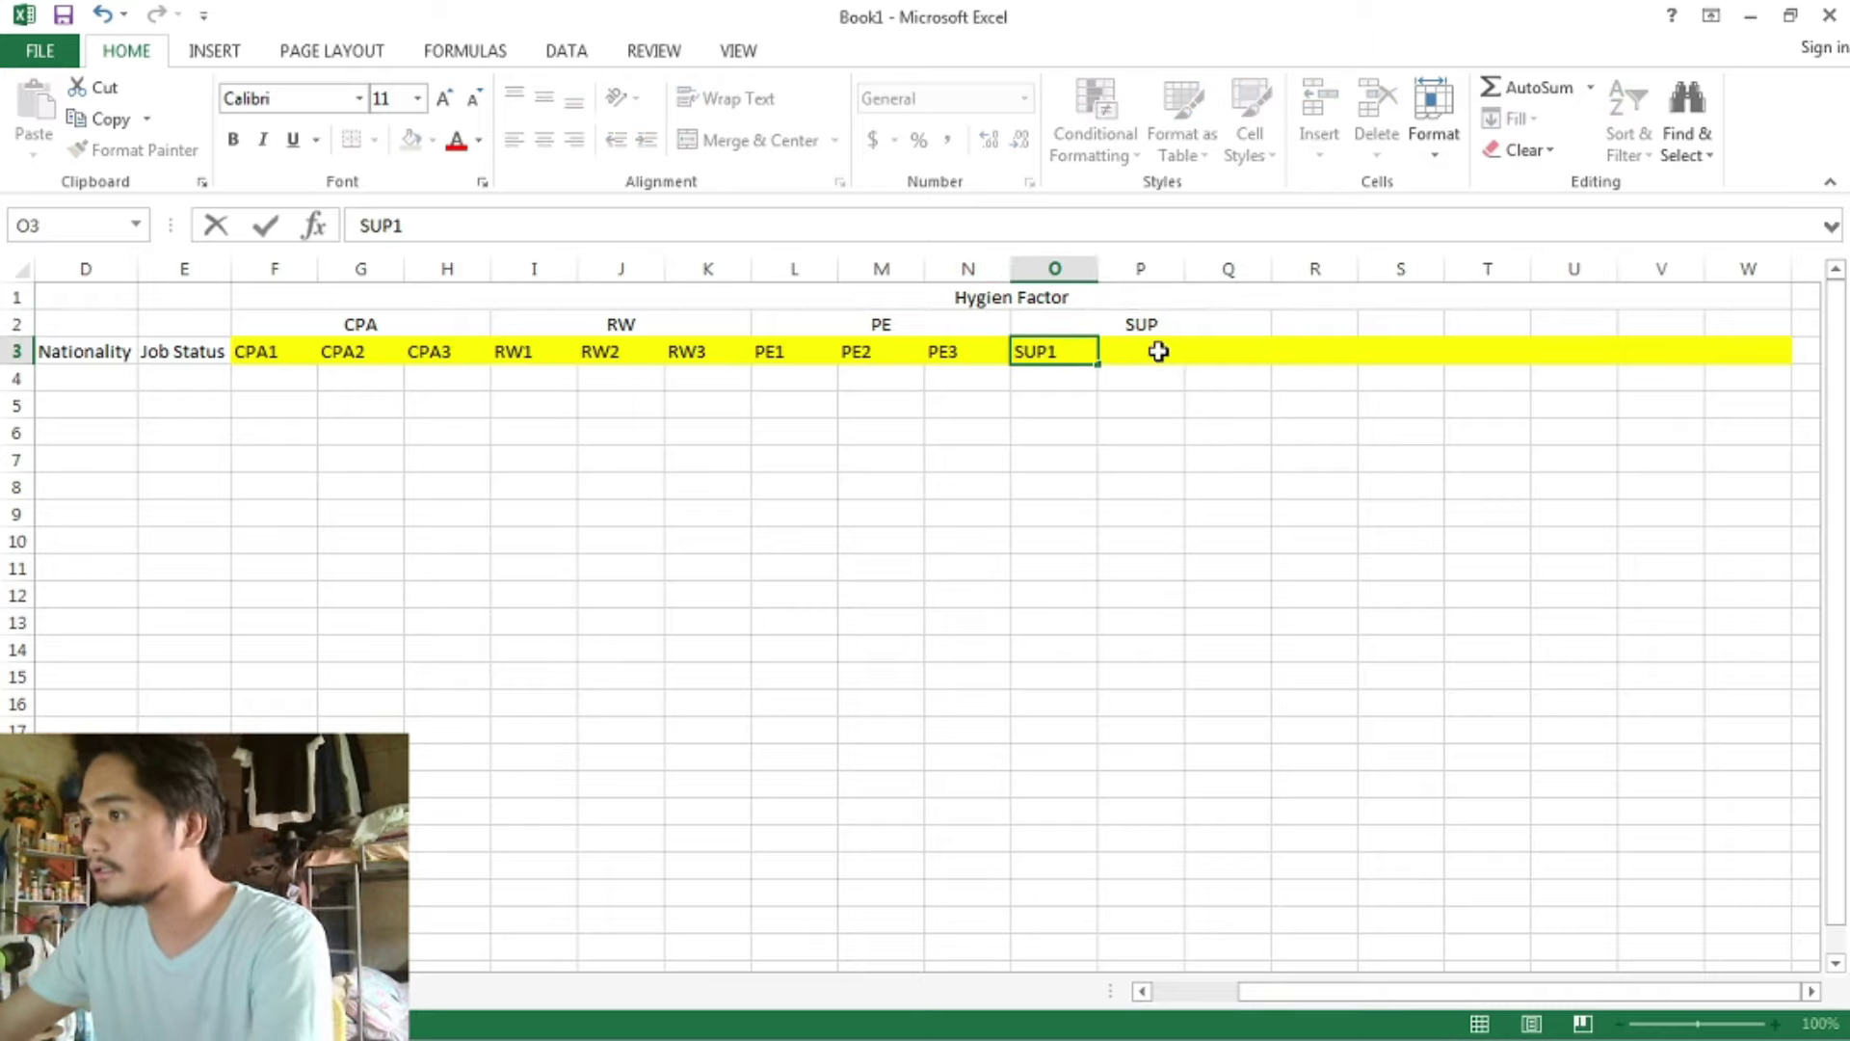
click(1157, 351)
text(SUP)
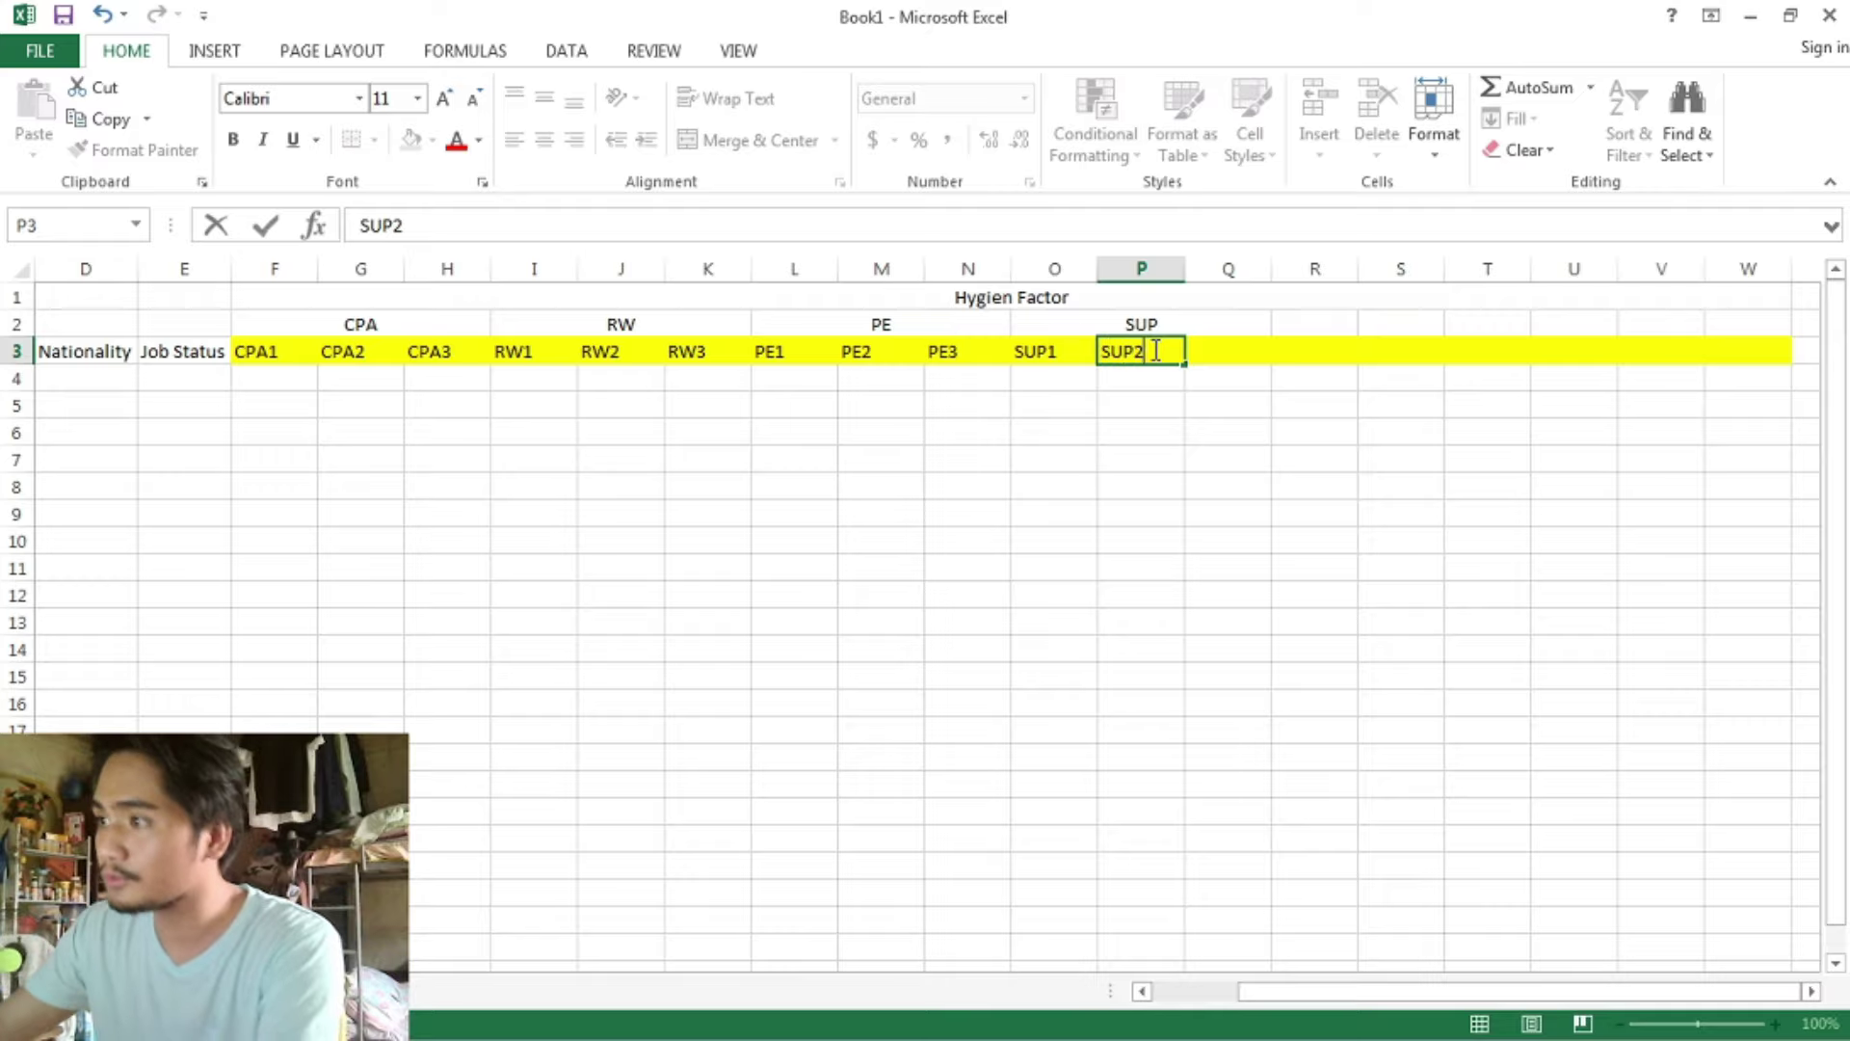
text(2)
click(1239, 354)
text(SUP)
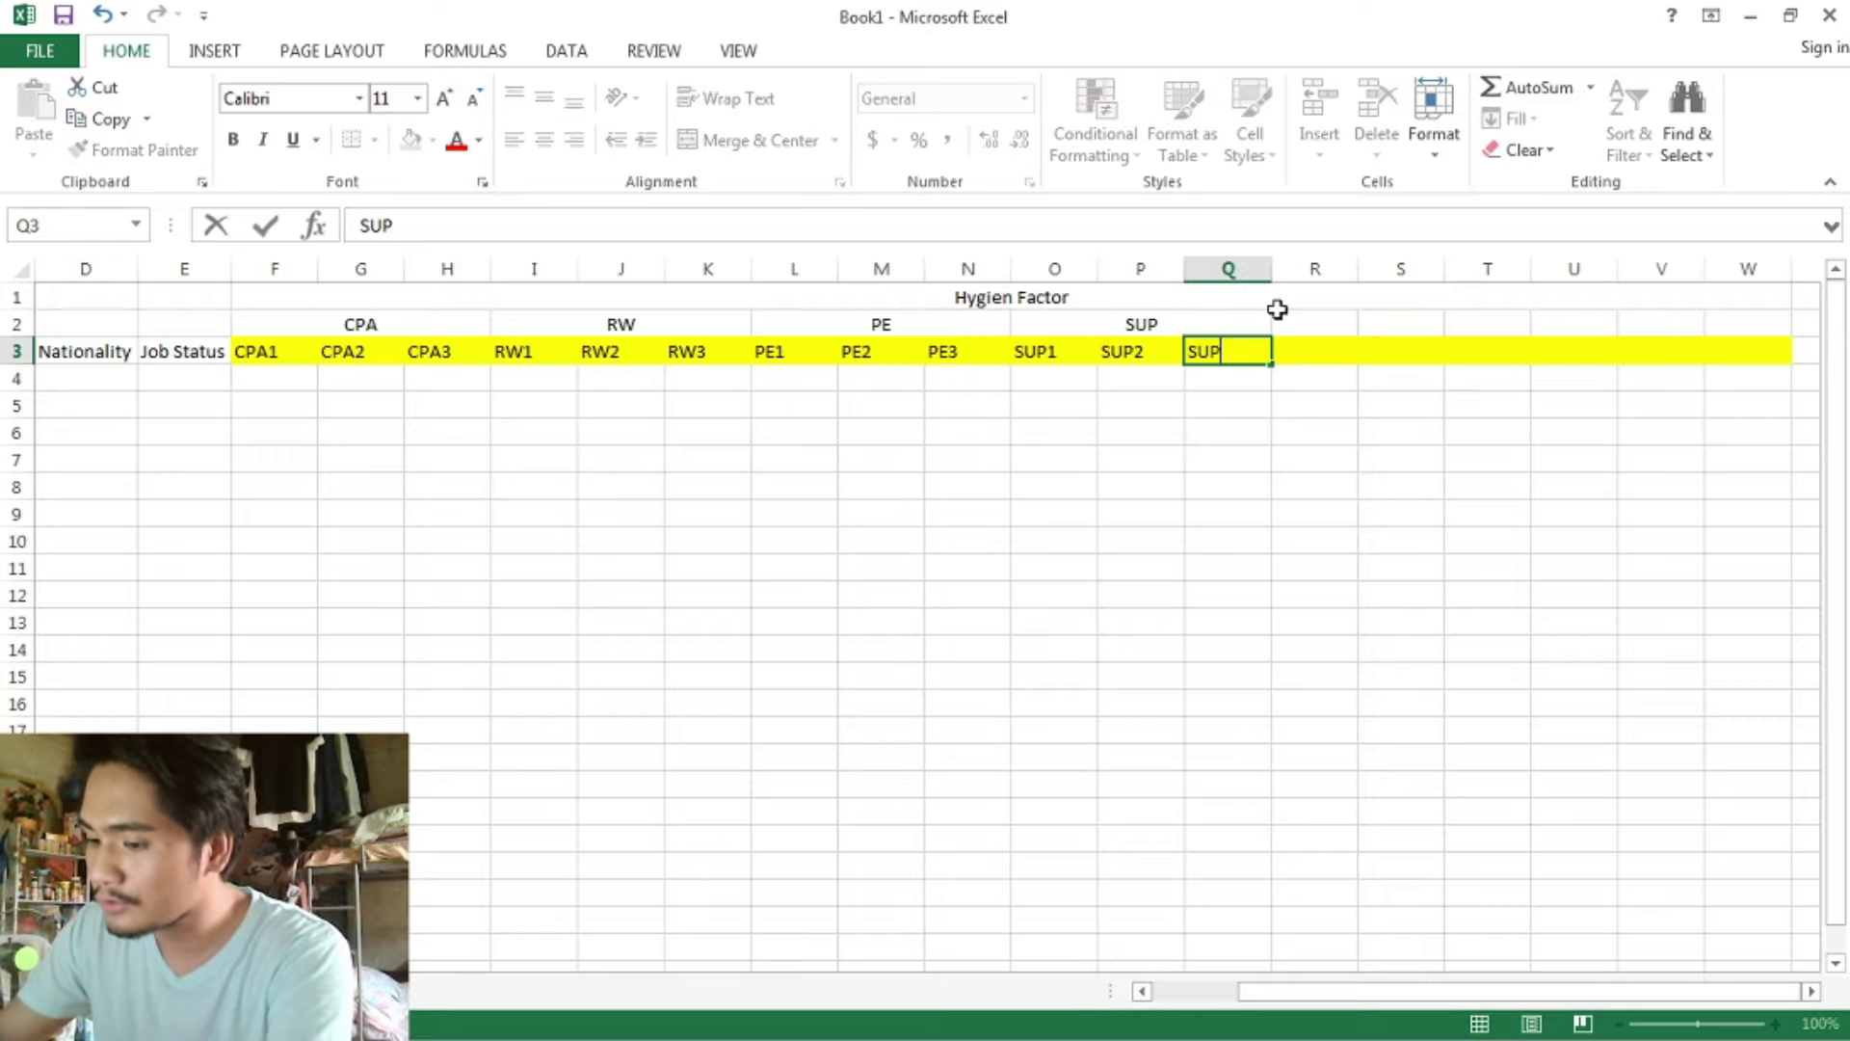
text(3)
click(1339, 350)
- Merge and center R2:T2 as the STA heading for the Status category
key(alt+Tab)
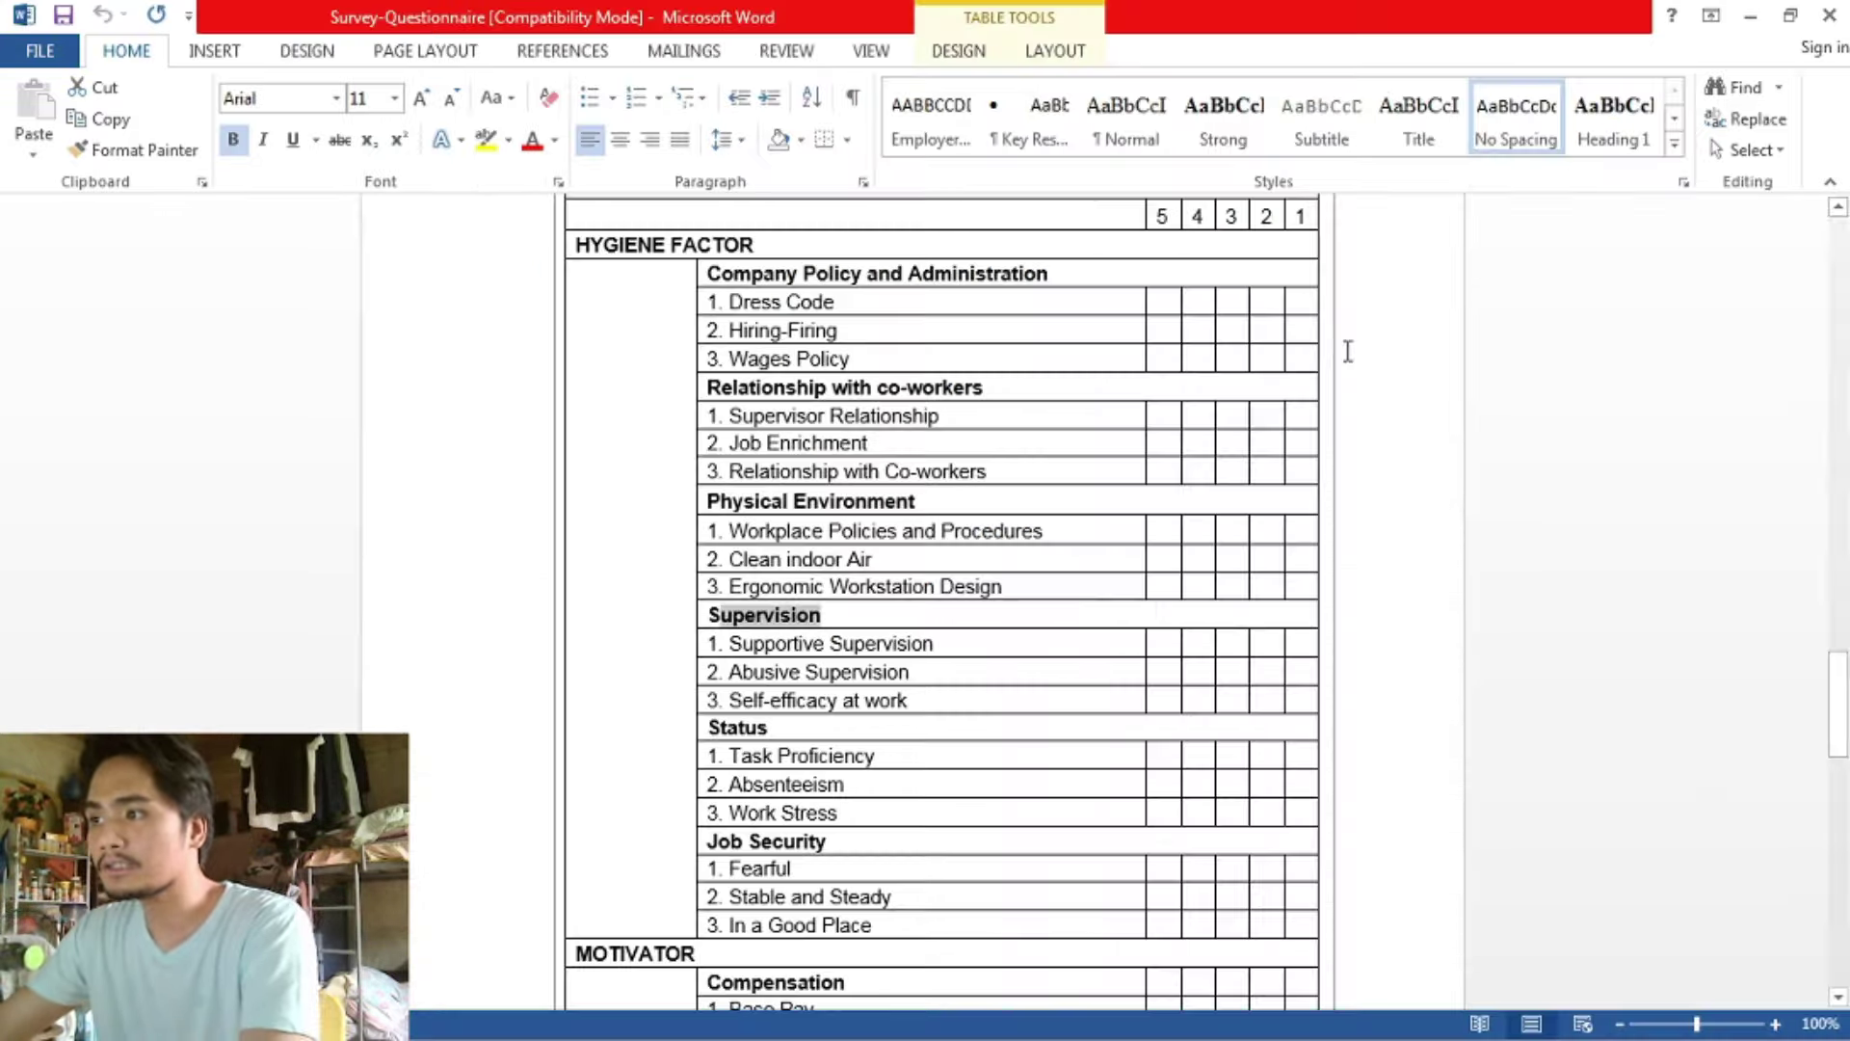
drag(788, 734, 617, 731)
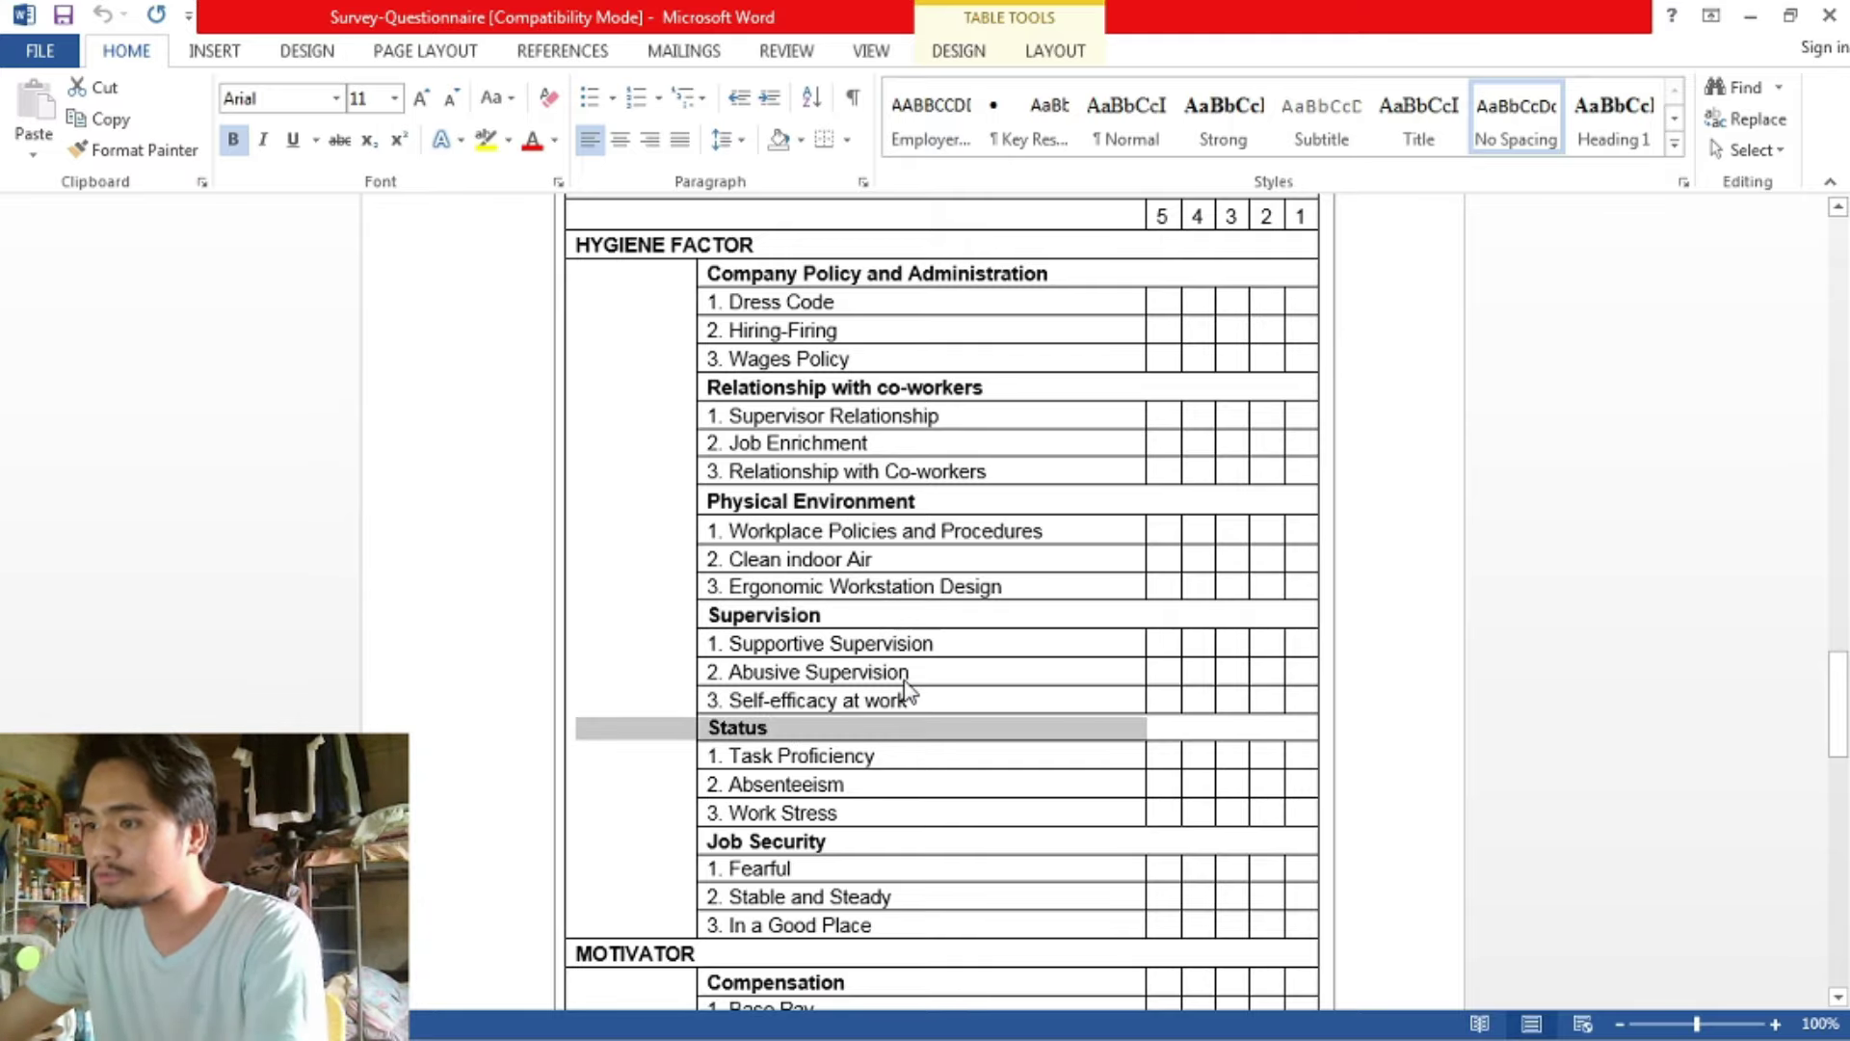
key(alt+Tab)
drag(1330, 326, 1458, 327)
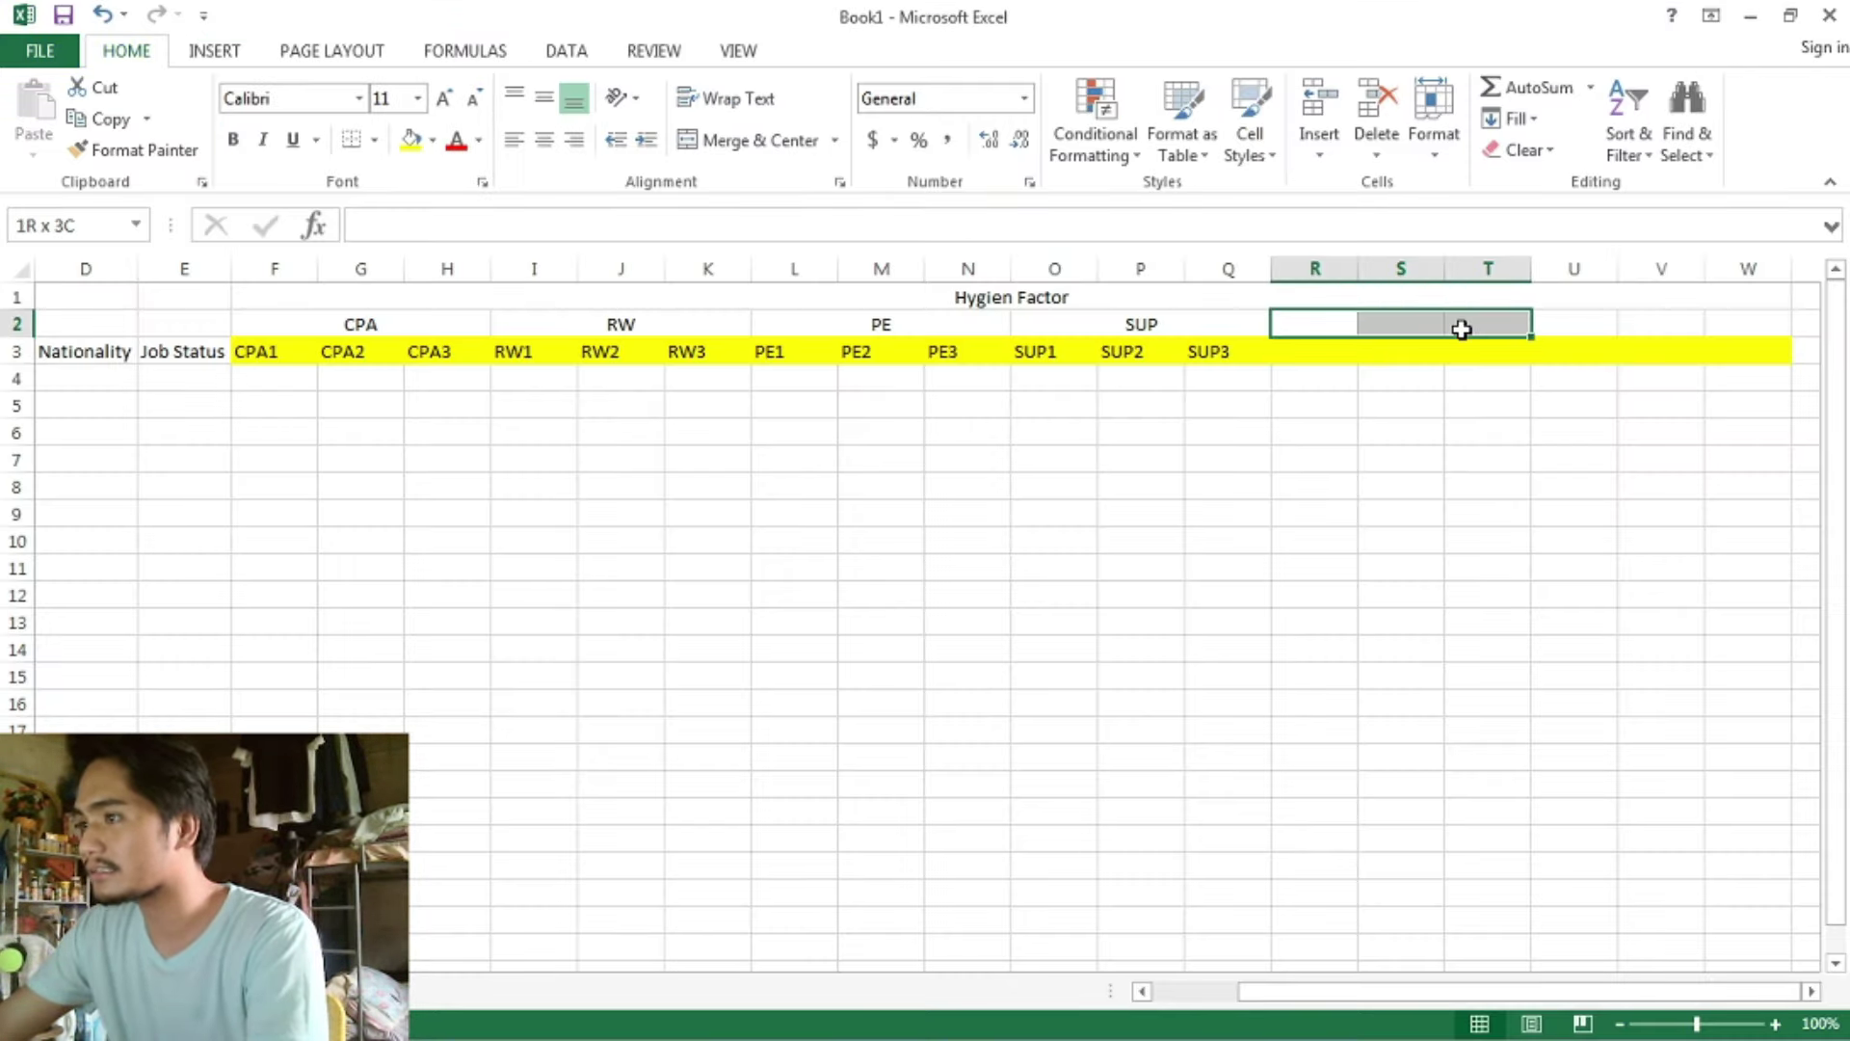
click(756, 139)
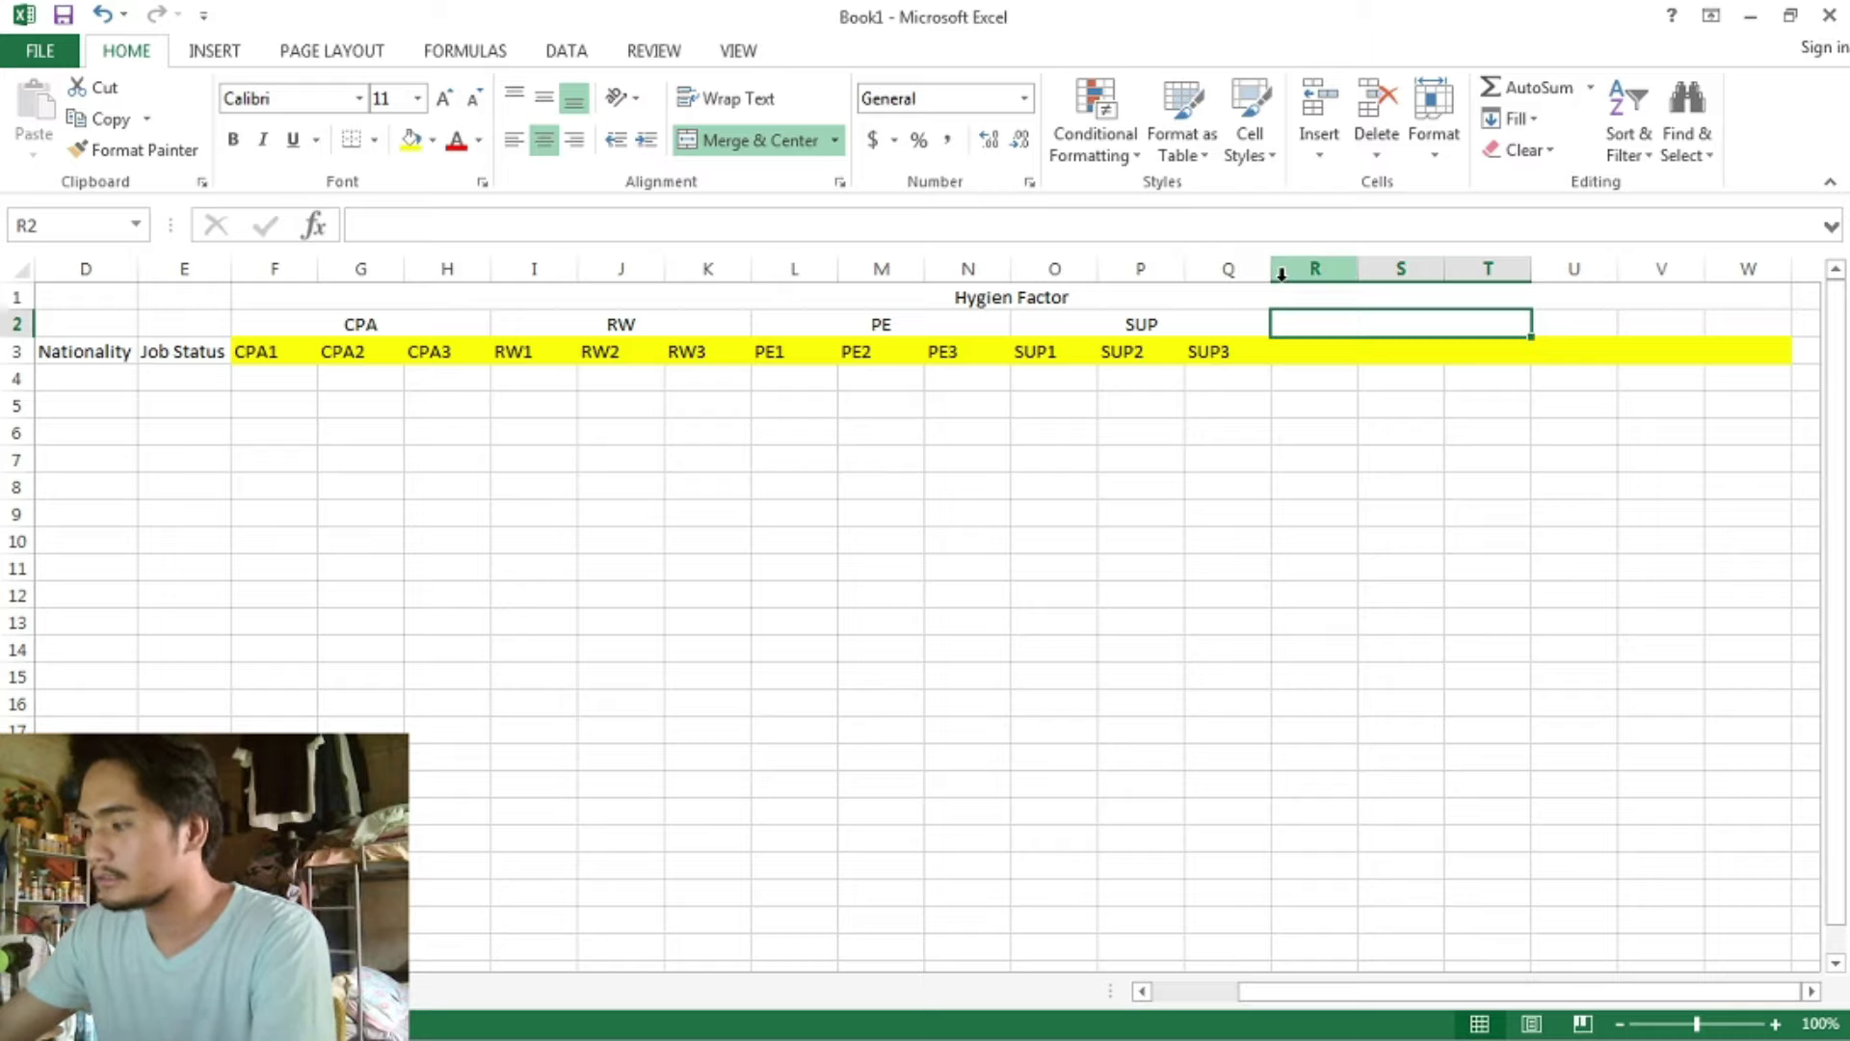
text(STA)
click(1313, 351)
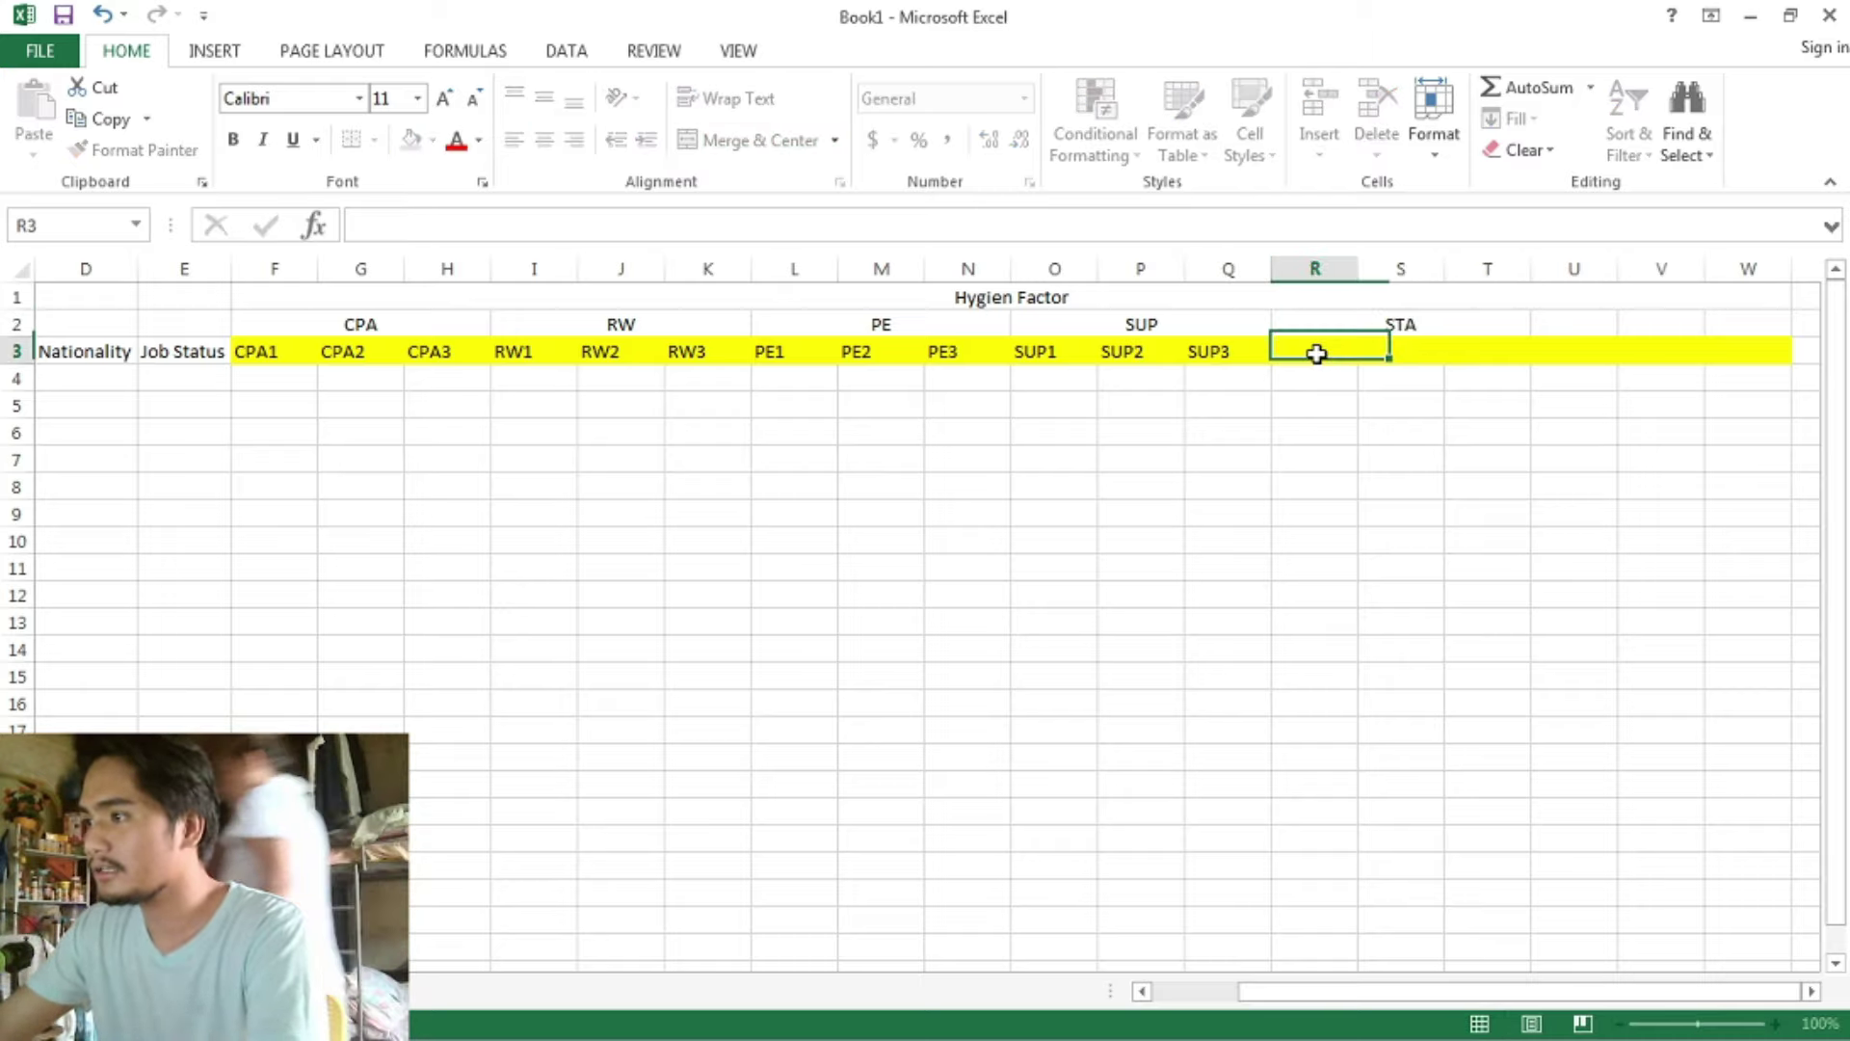
- Enter the item codes STA1, STA2, STA3 in R3:T3
text(STA1)
click(1413, 348)
text(S)
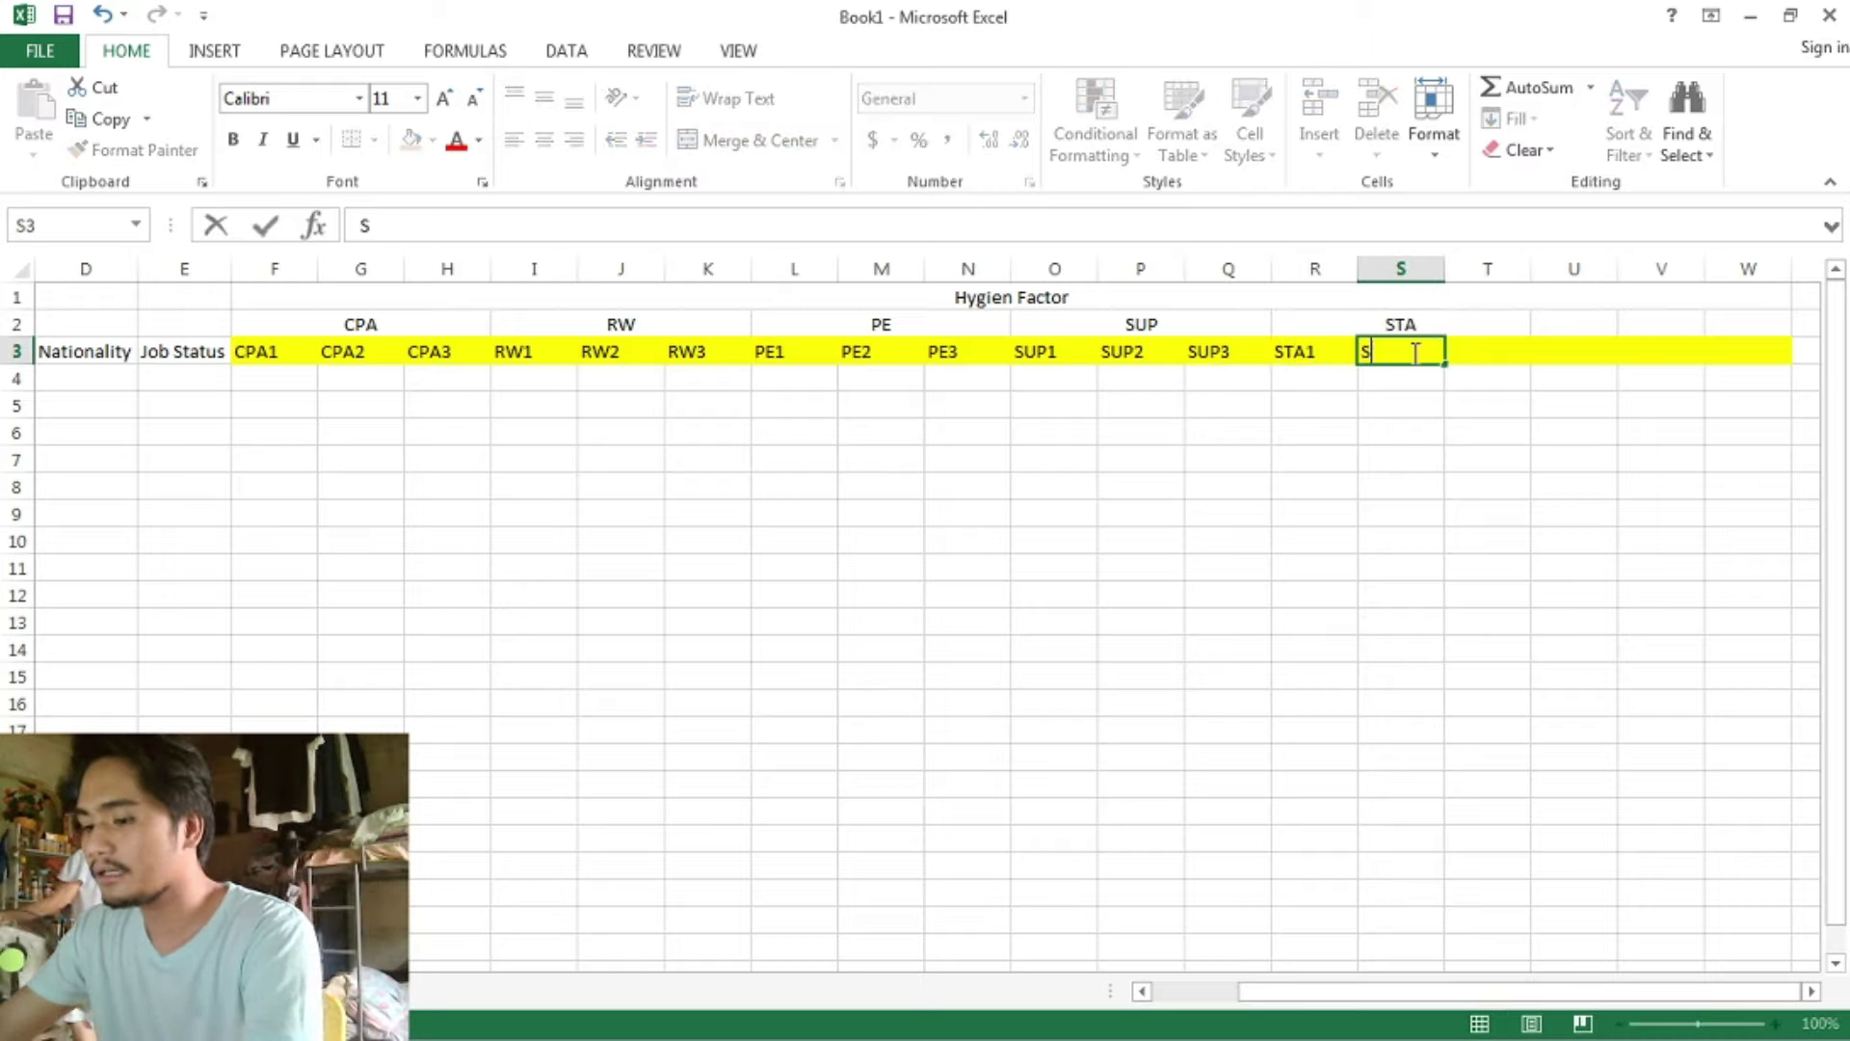
text(TA2)
click(1472, 351)
text(ST)
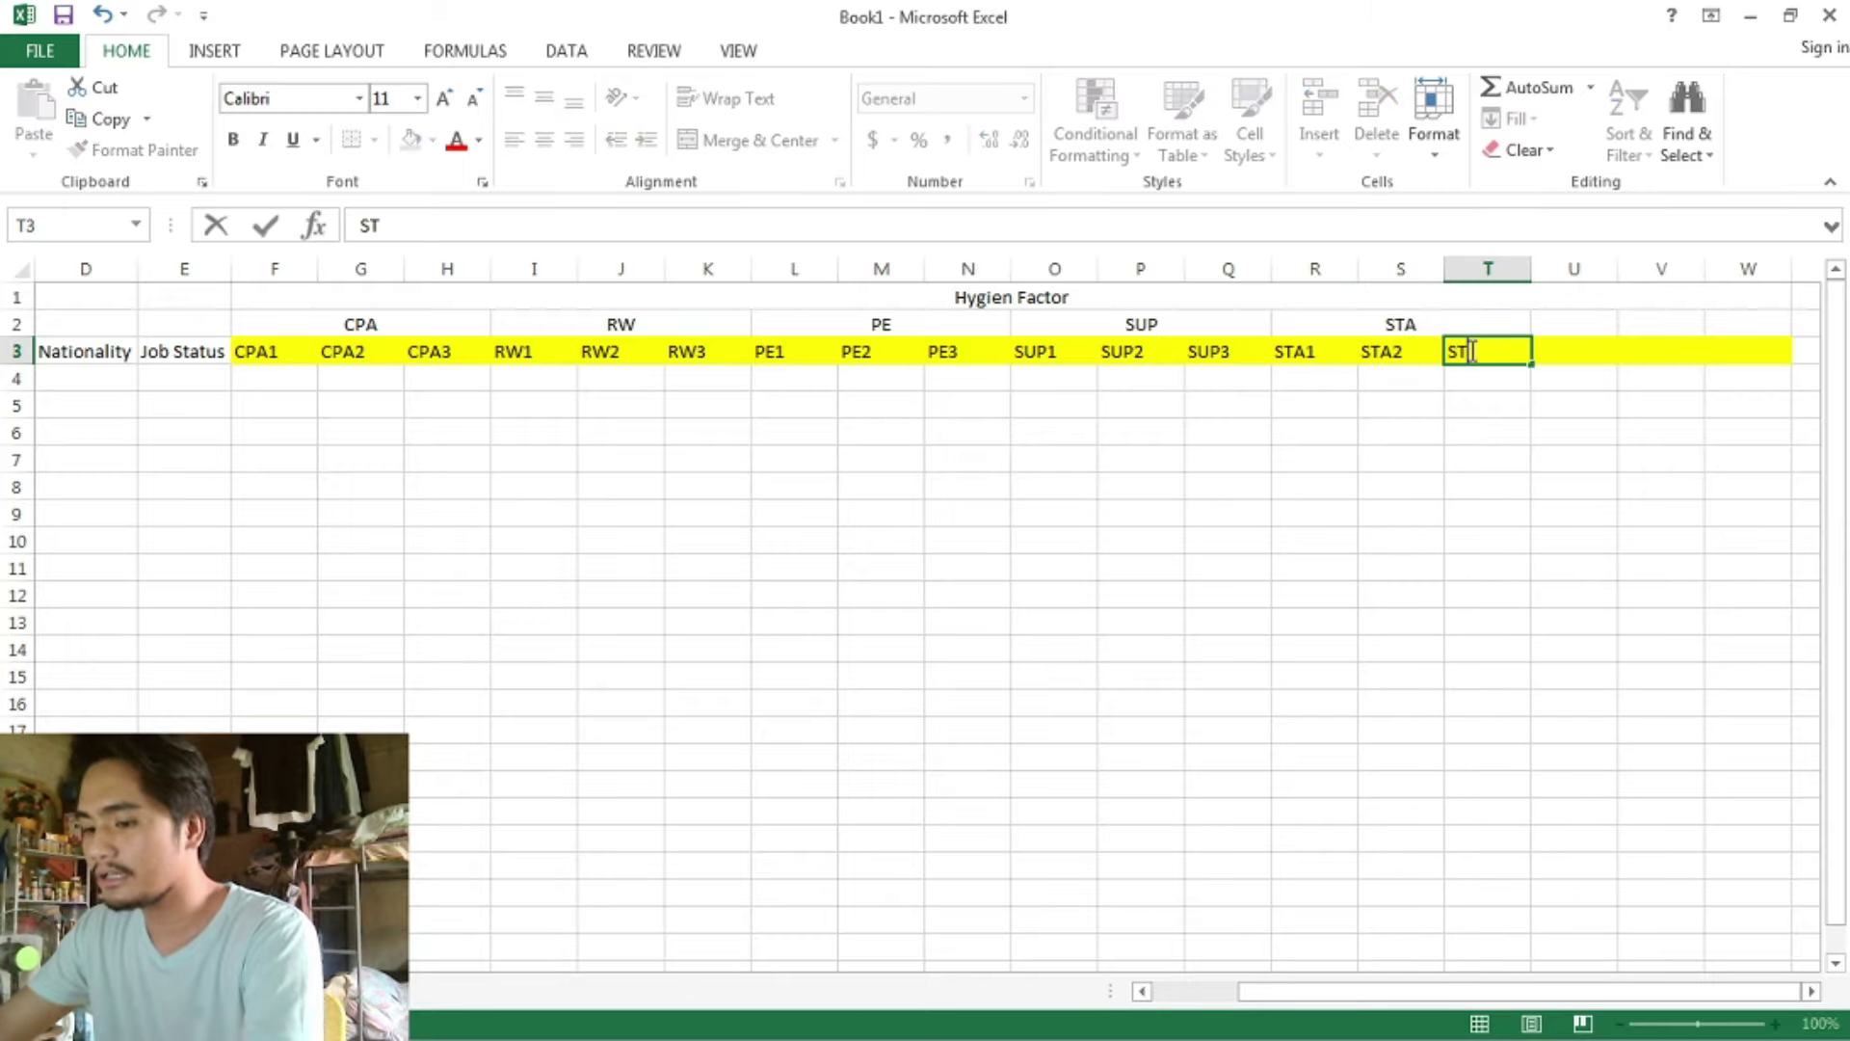
text(A3)
key(alt+Tab)
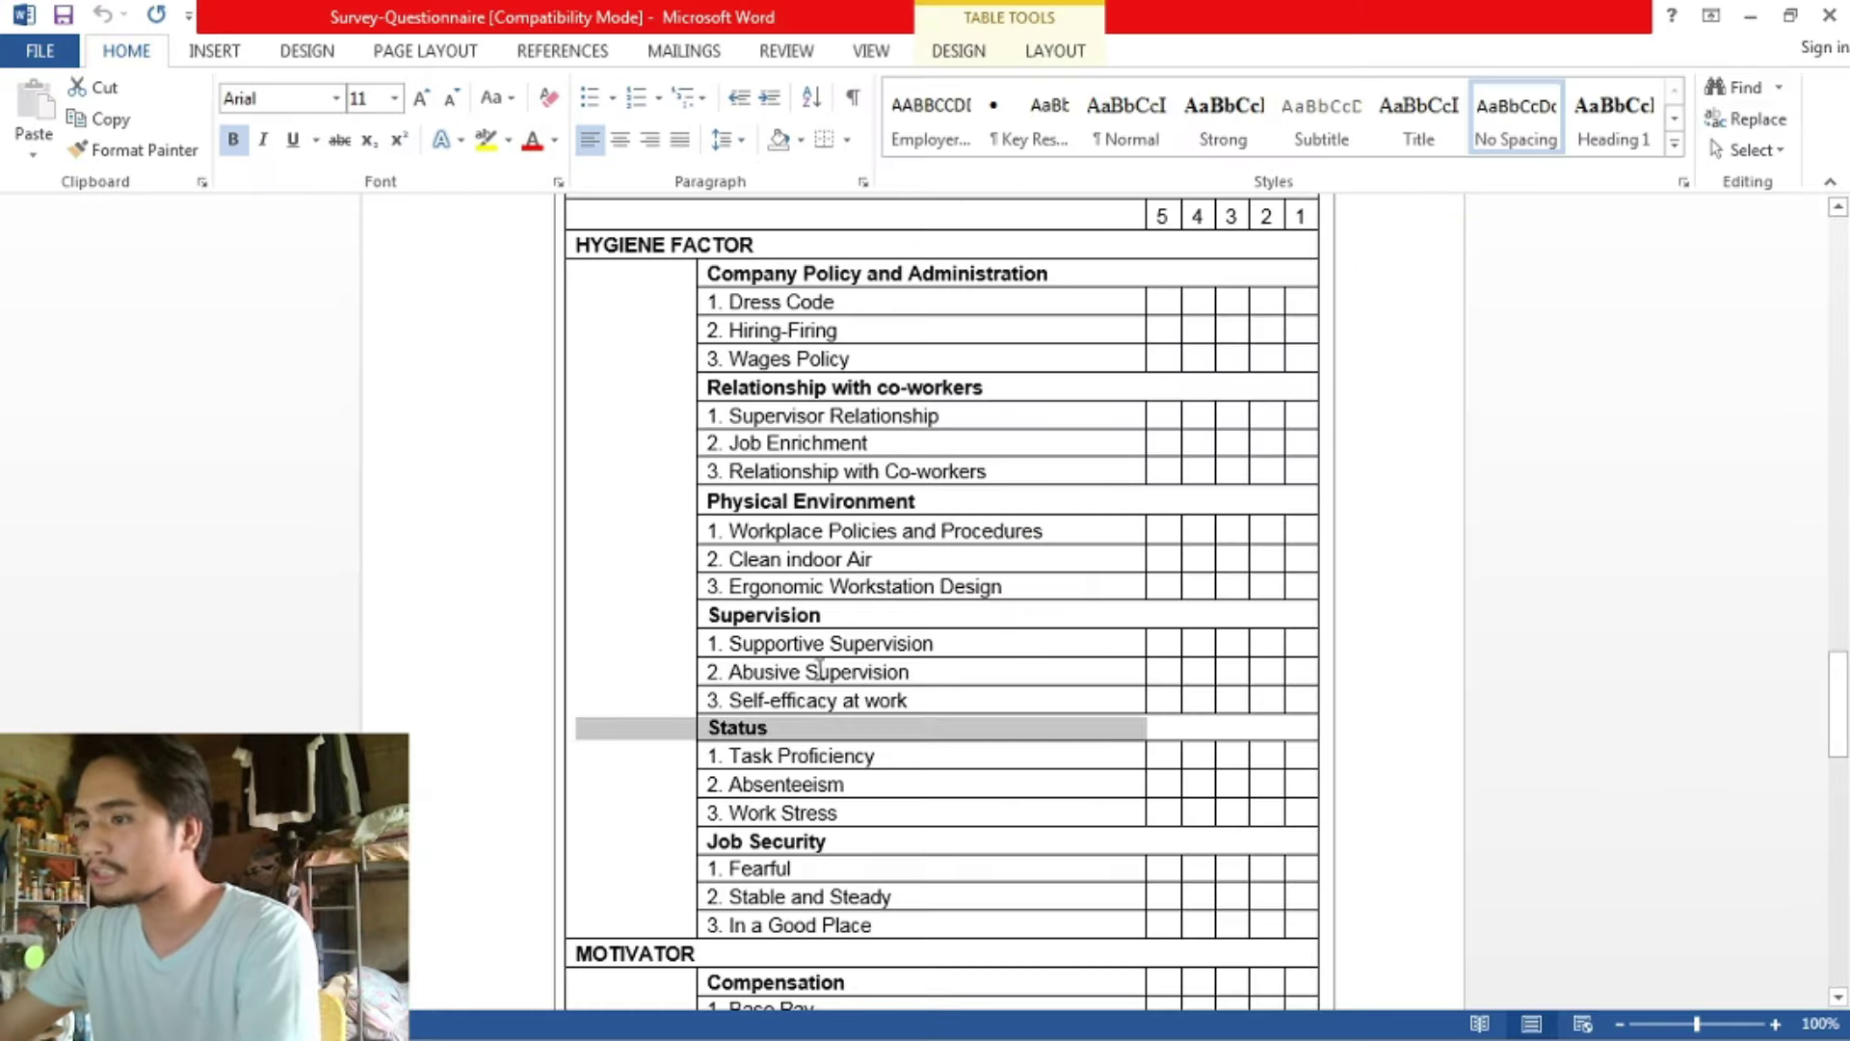
- Merge and center U2:W2 as the JS heading
key(alt+Tab)
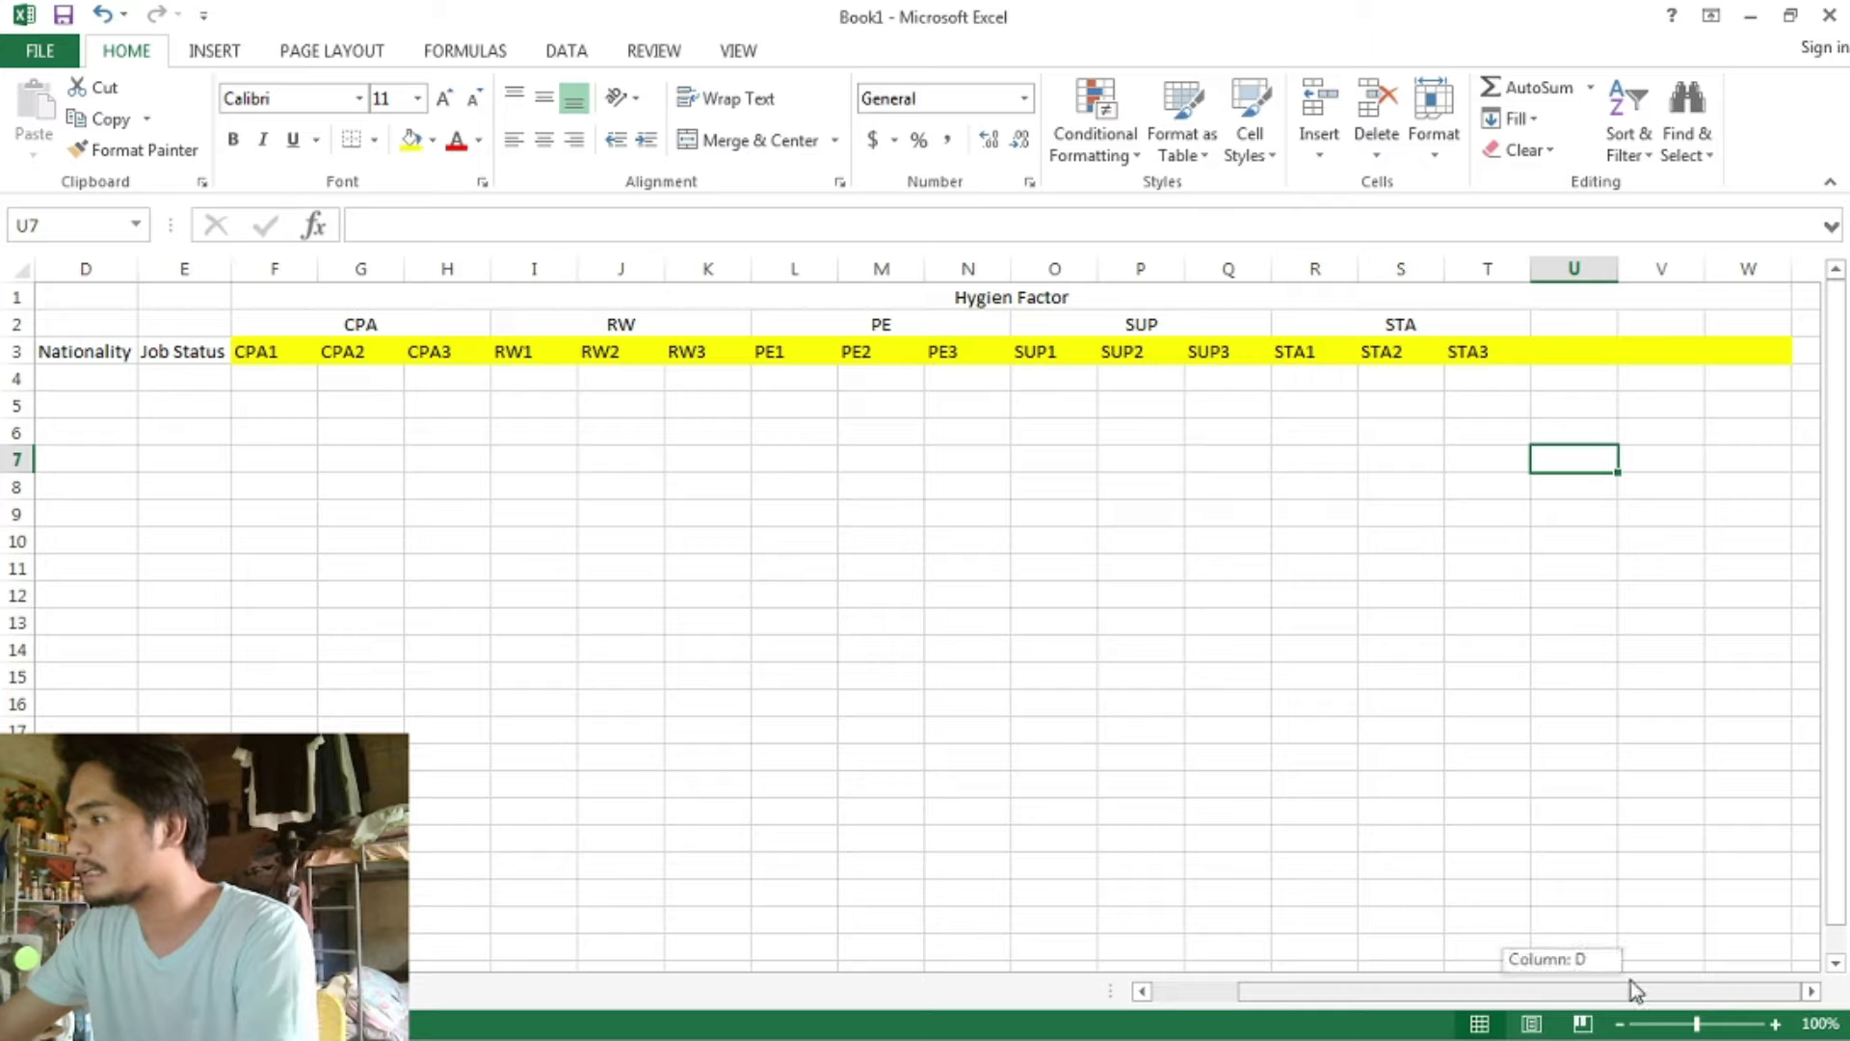
drag(1588, 323, 1719, 318)
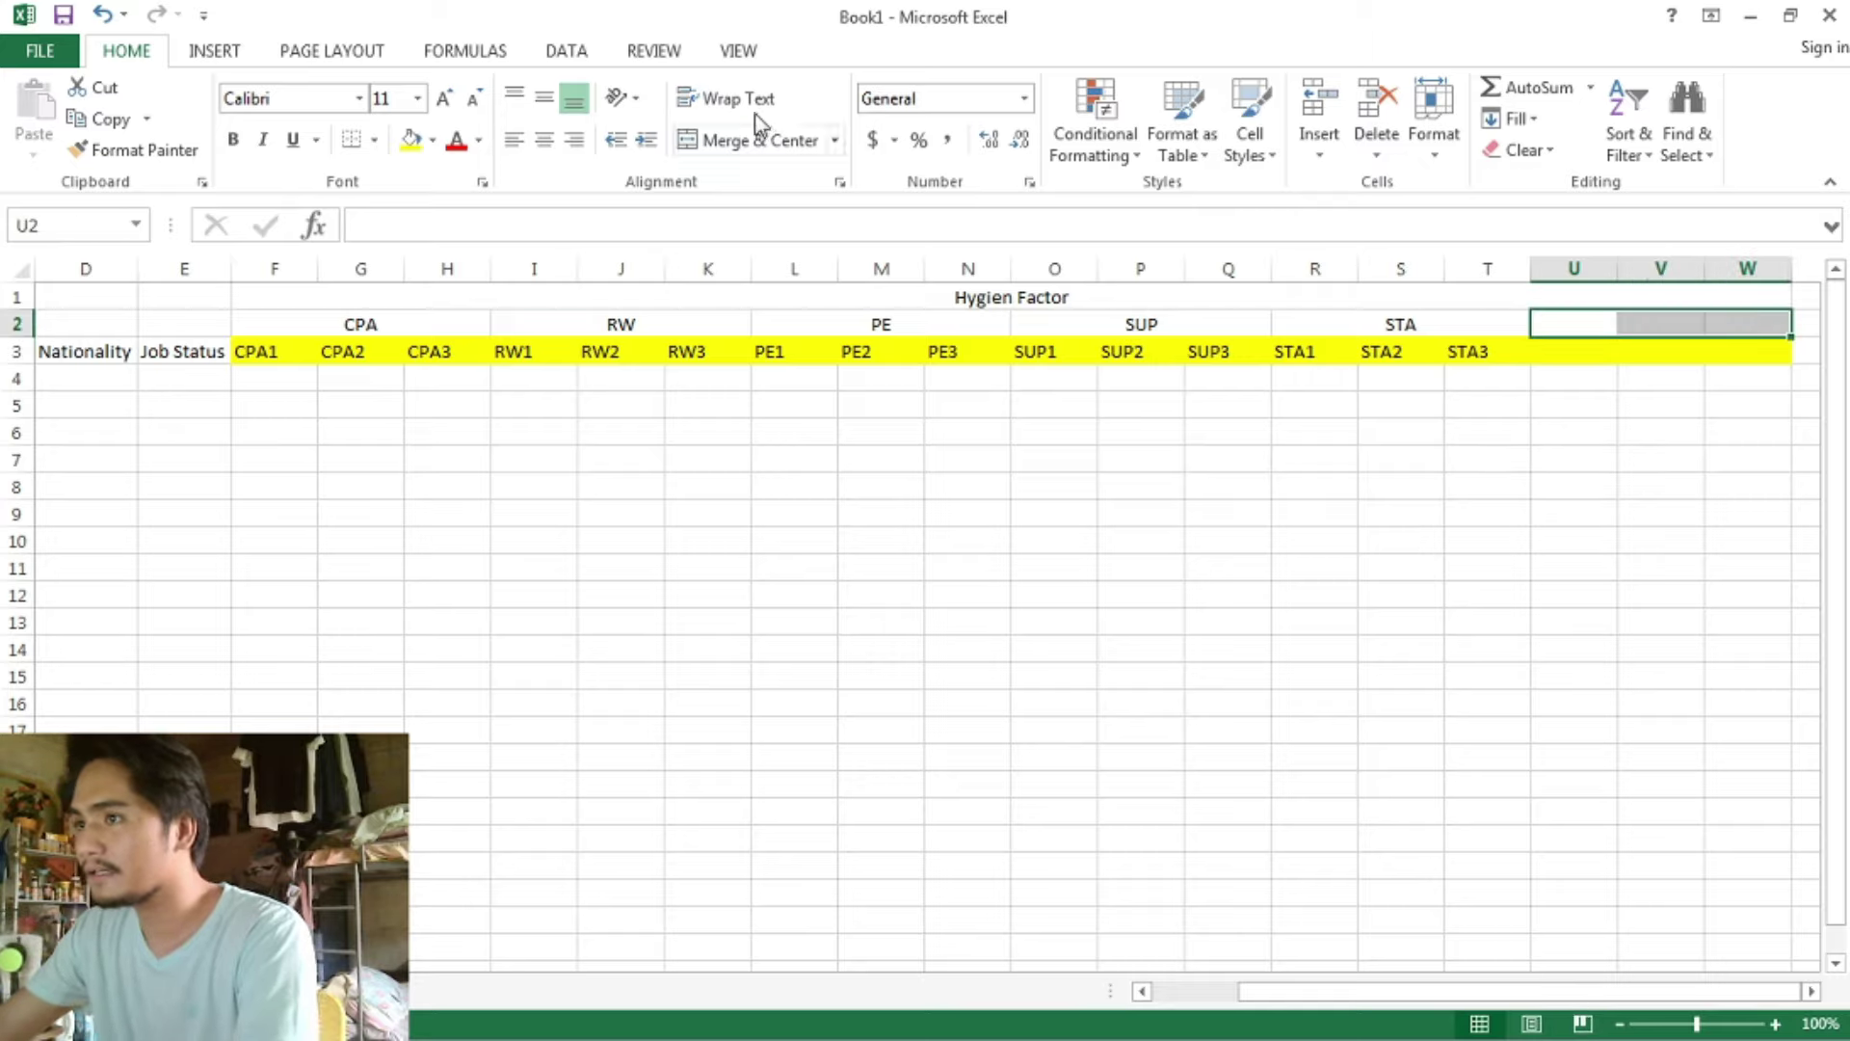
click(760, 140)
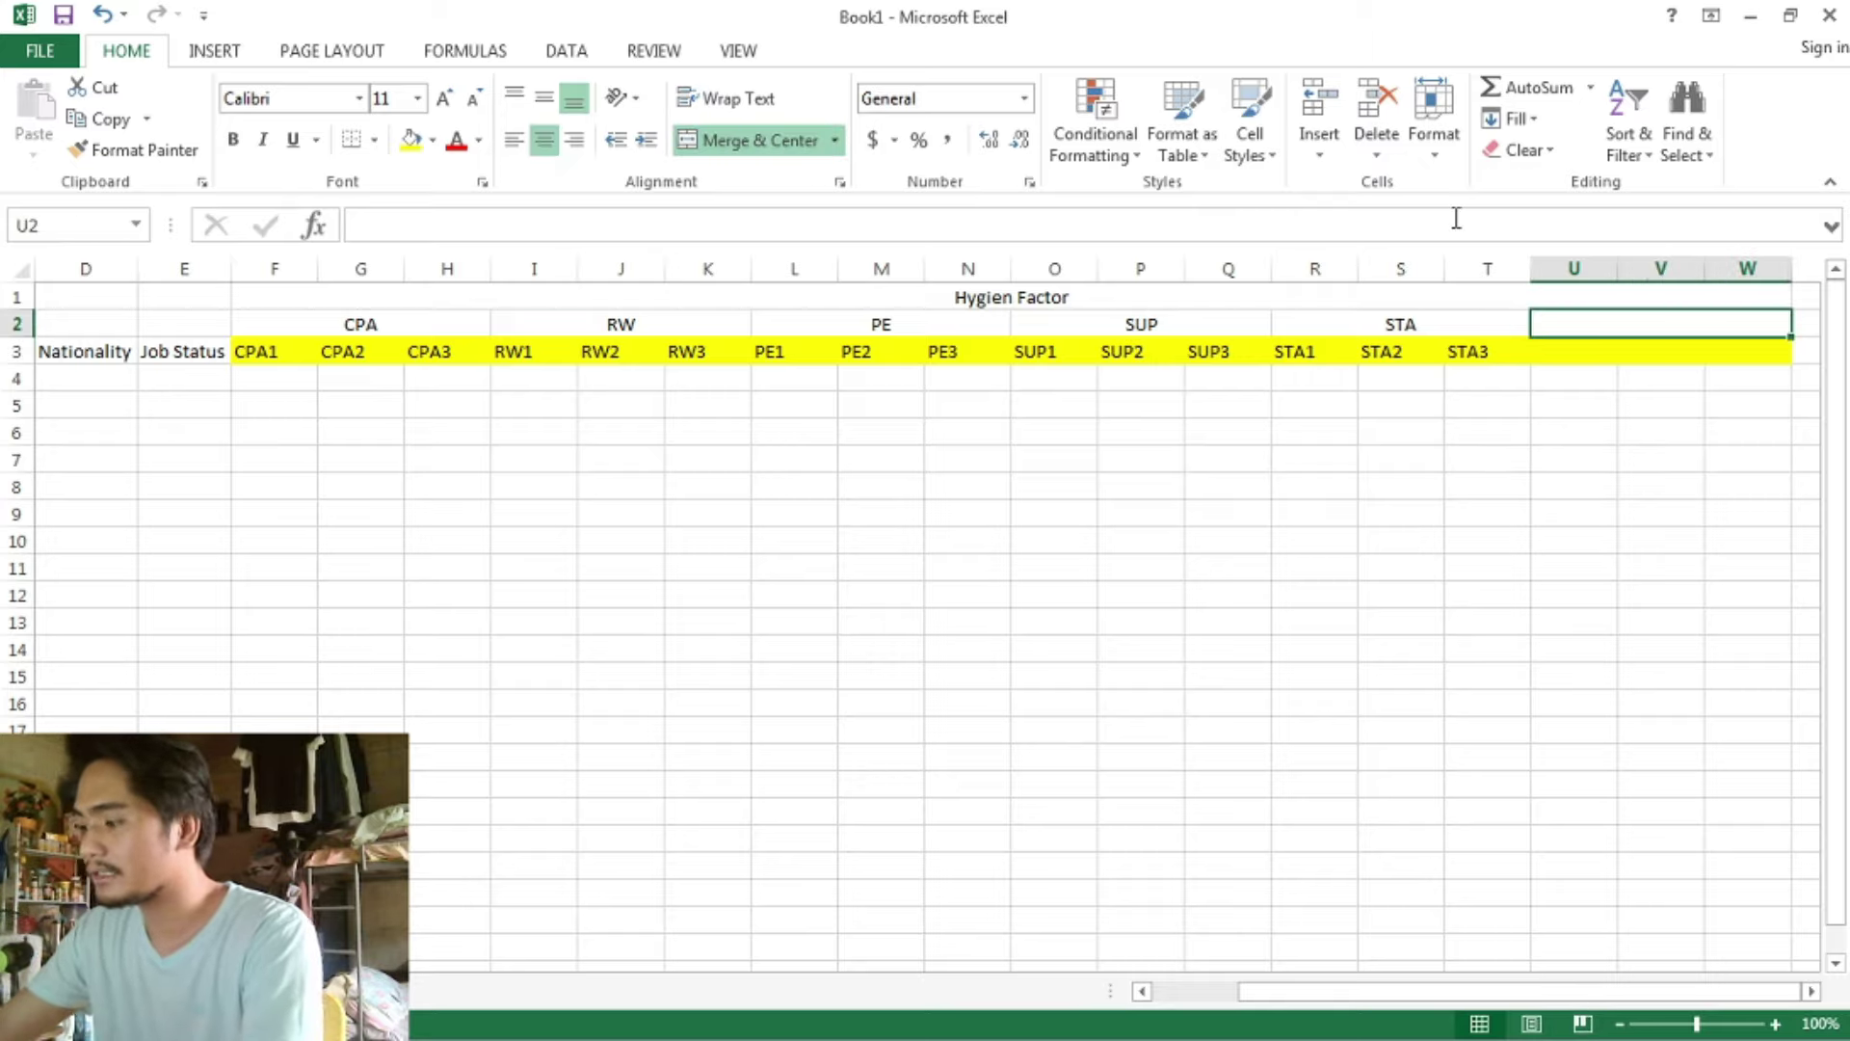
text(JS)
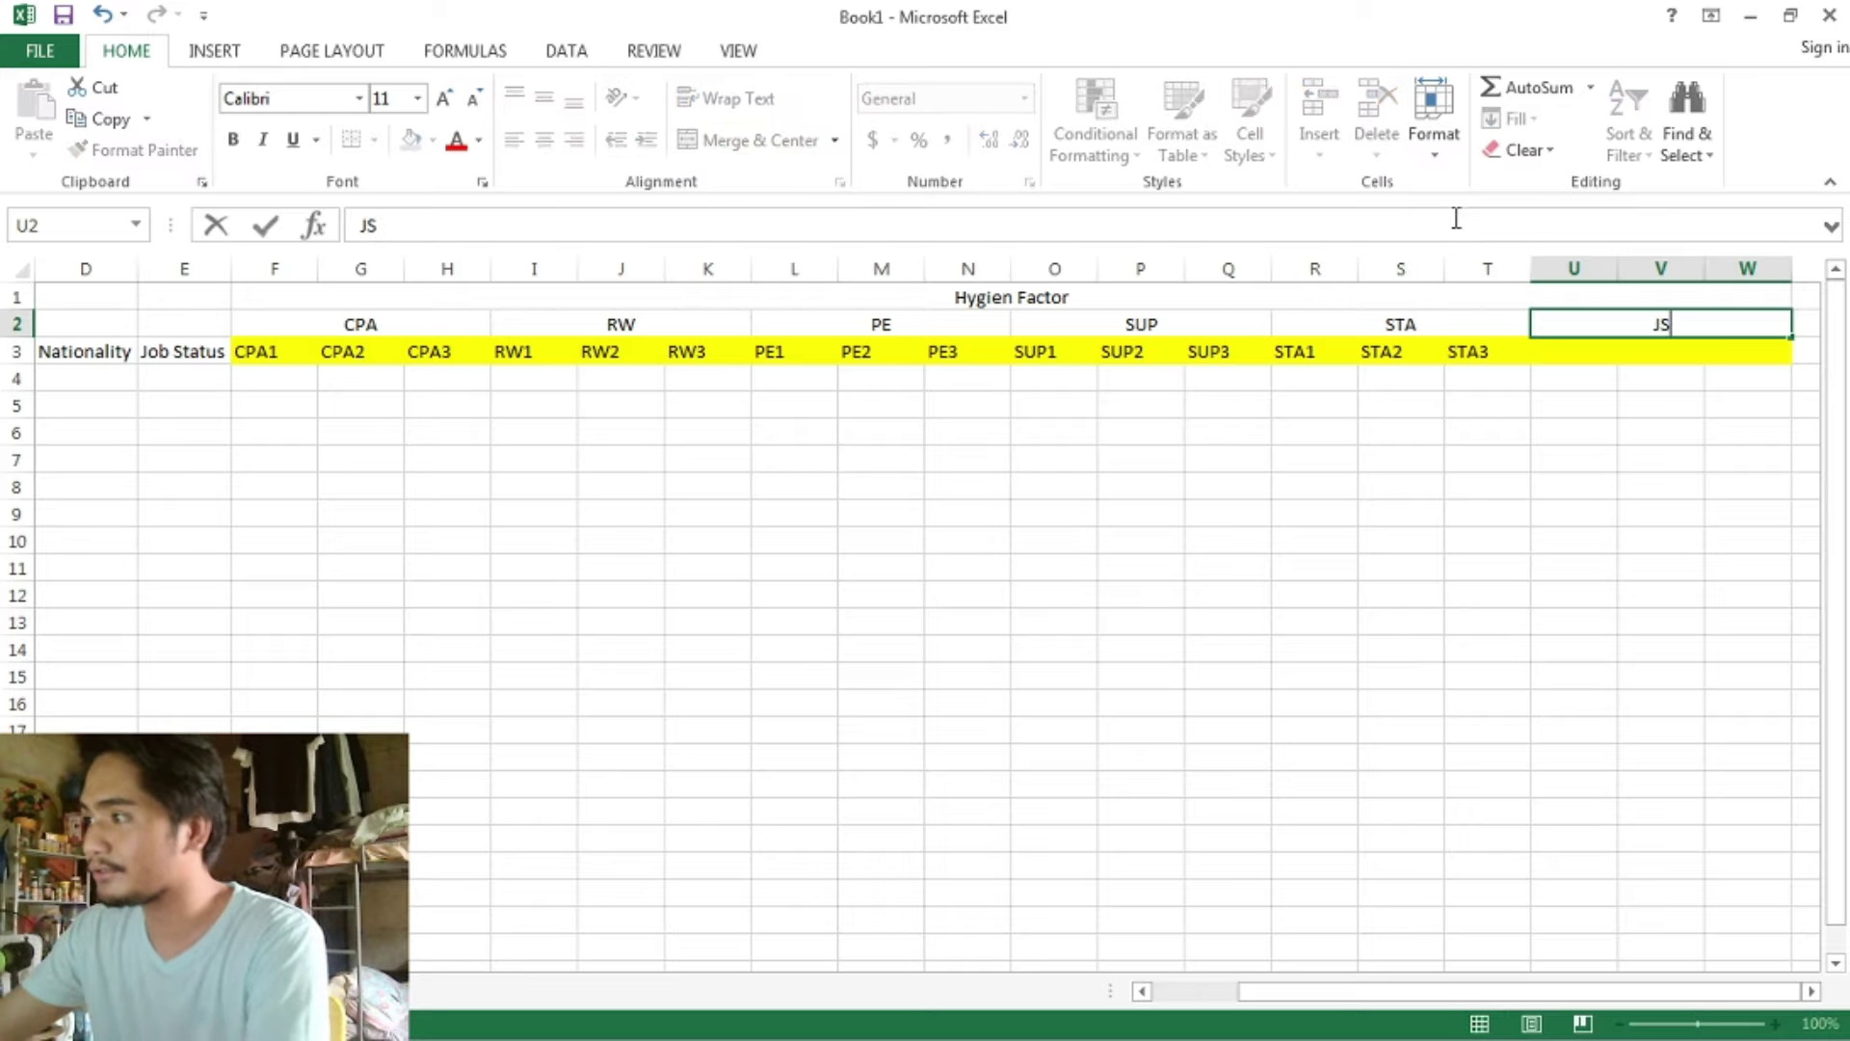
click(1503, 438)
- Enter the item codes JS1, JS2, JS3 in U3:W3
click(1561, 349)
text(JS1)
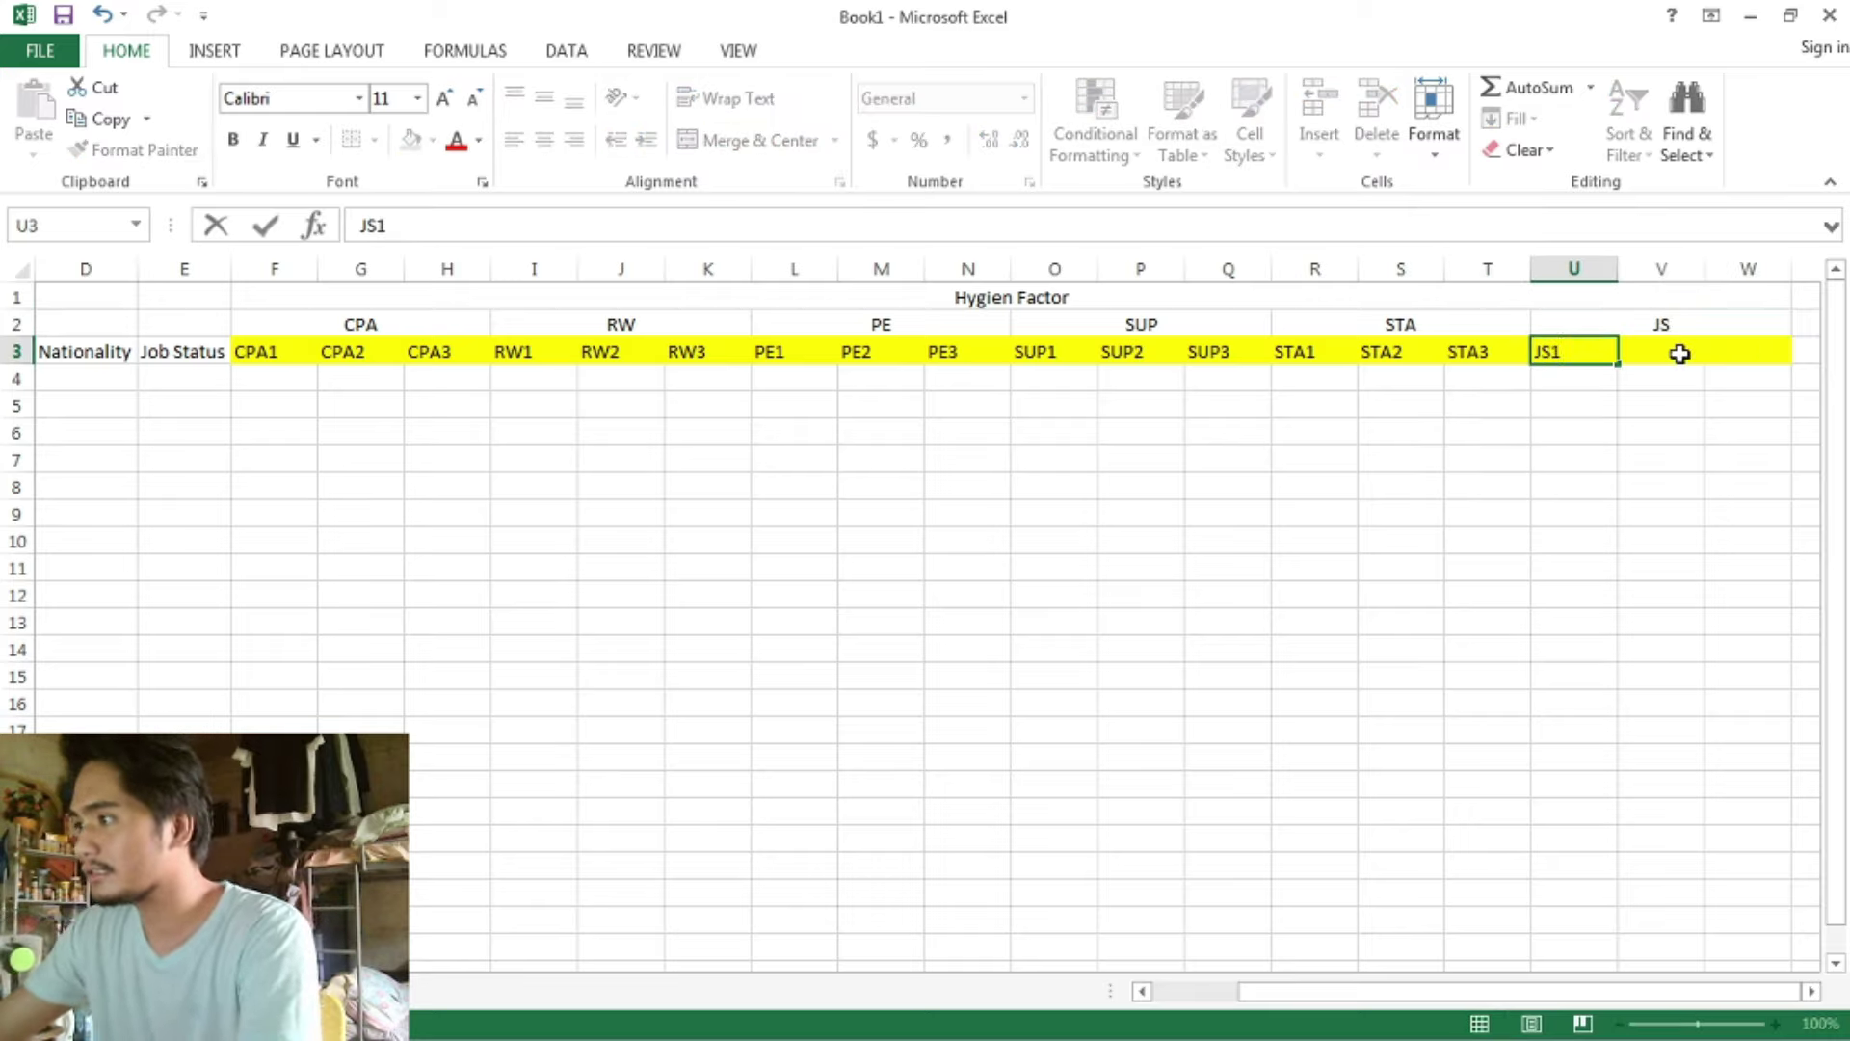
click(1674, 352)
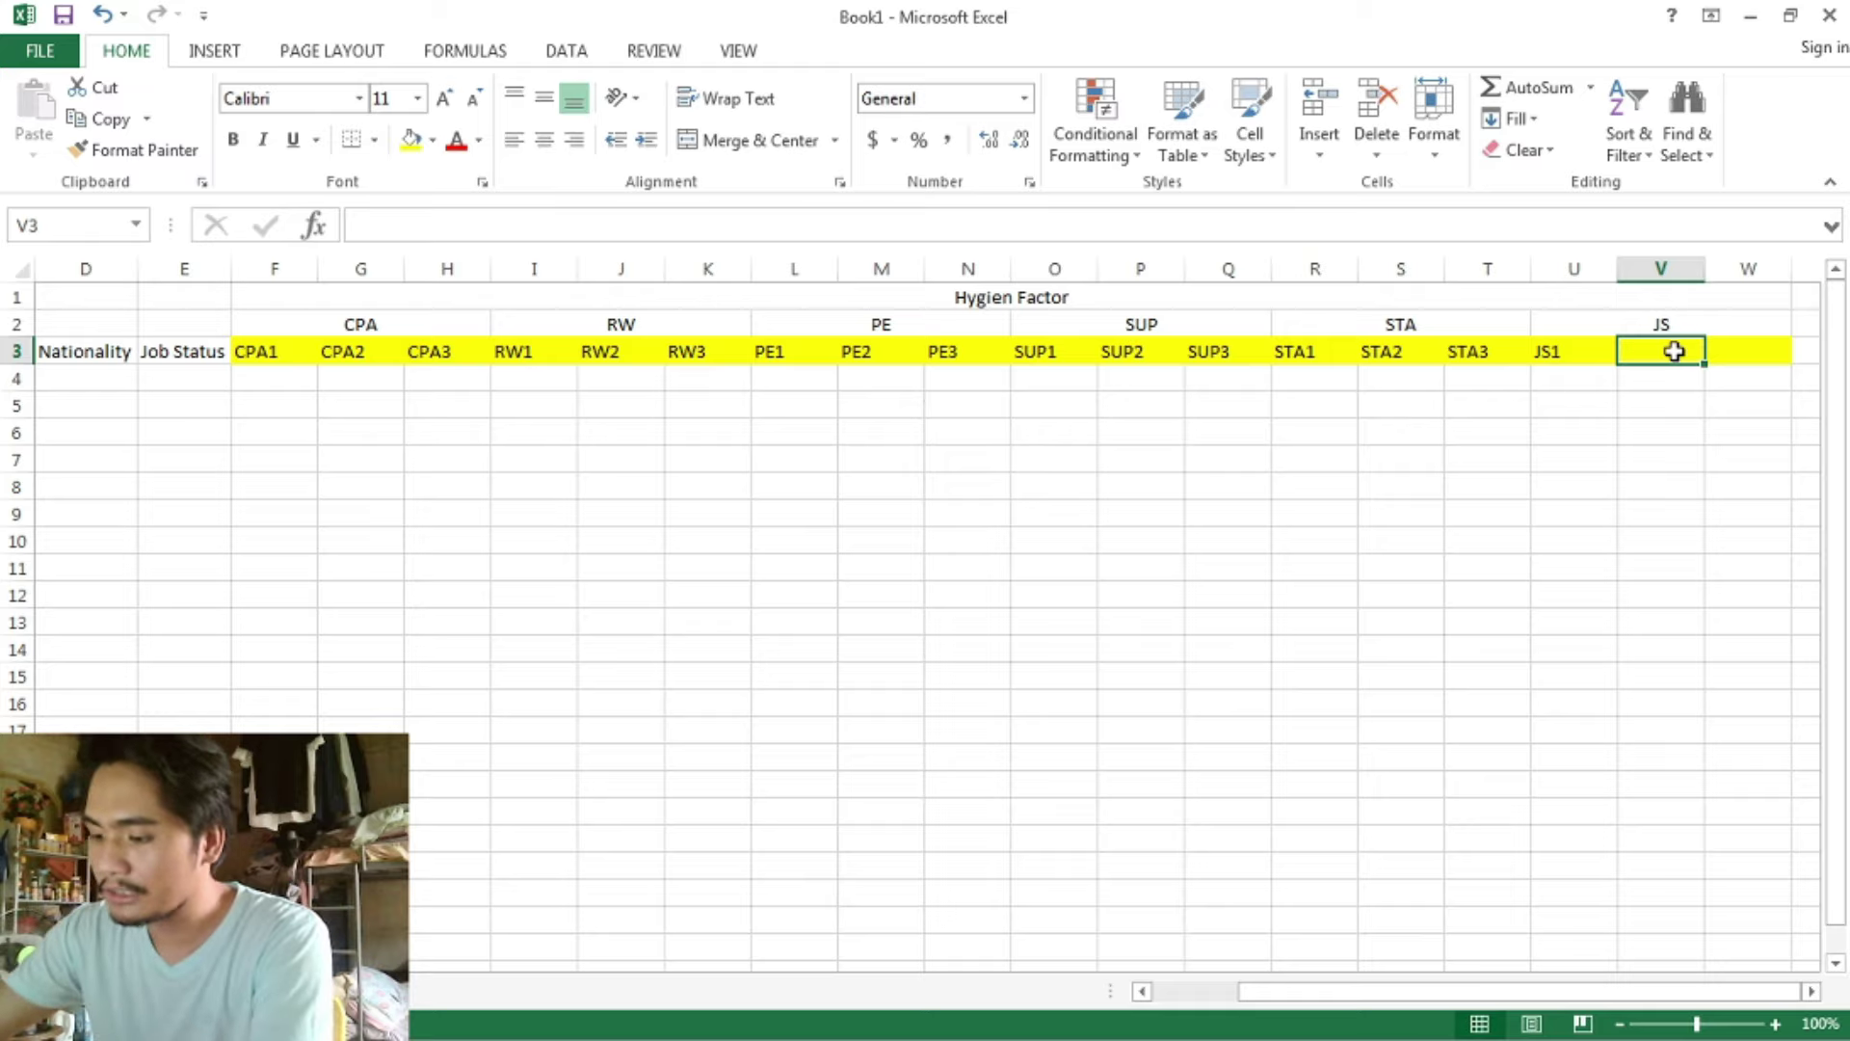
text(JS2)
click(1746, 349)
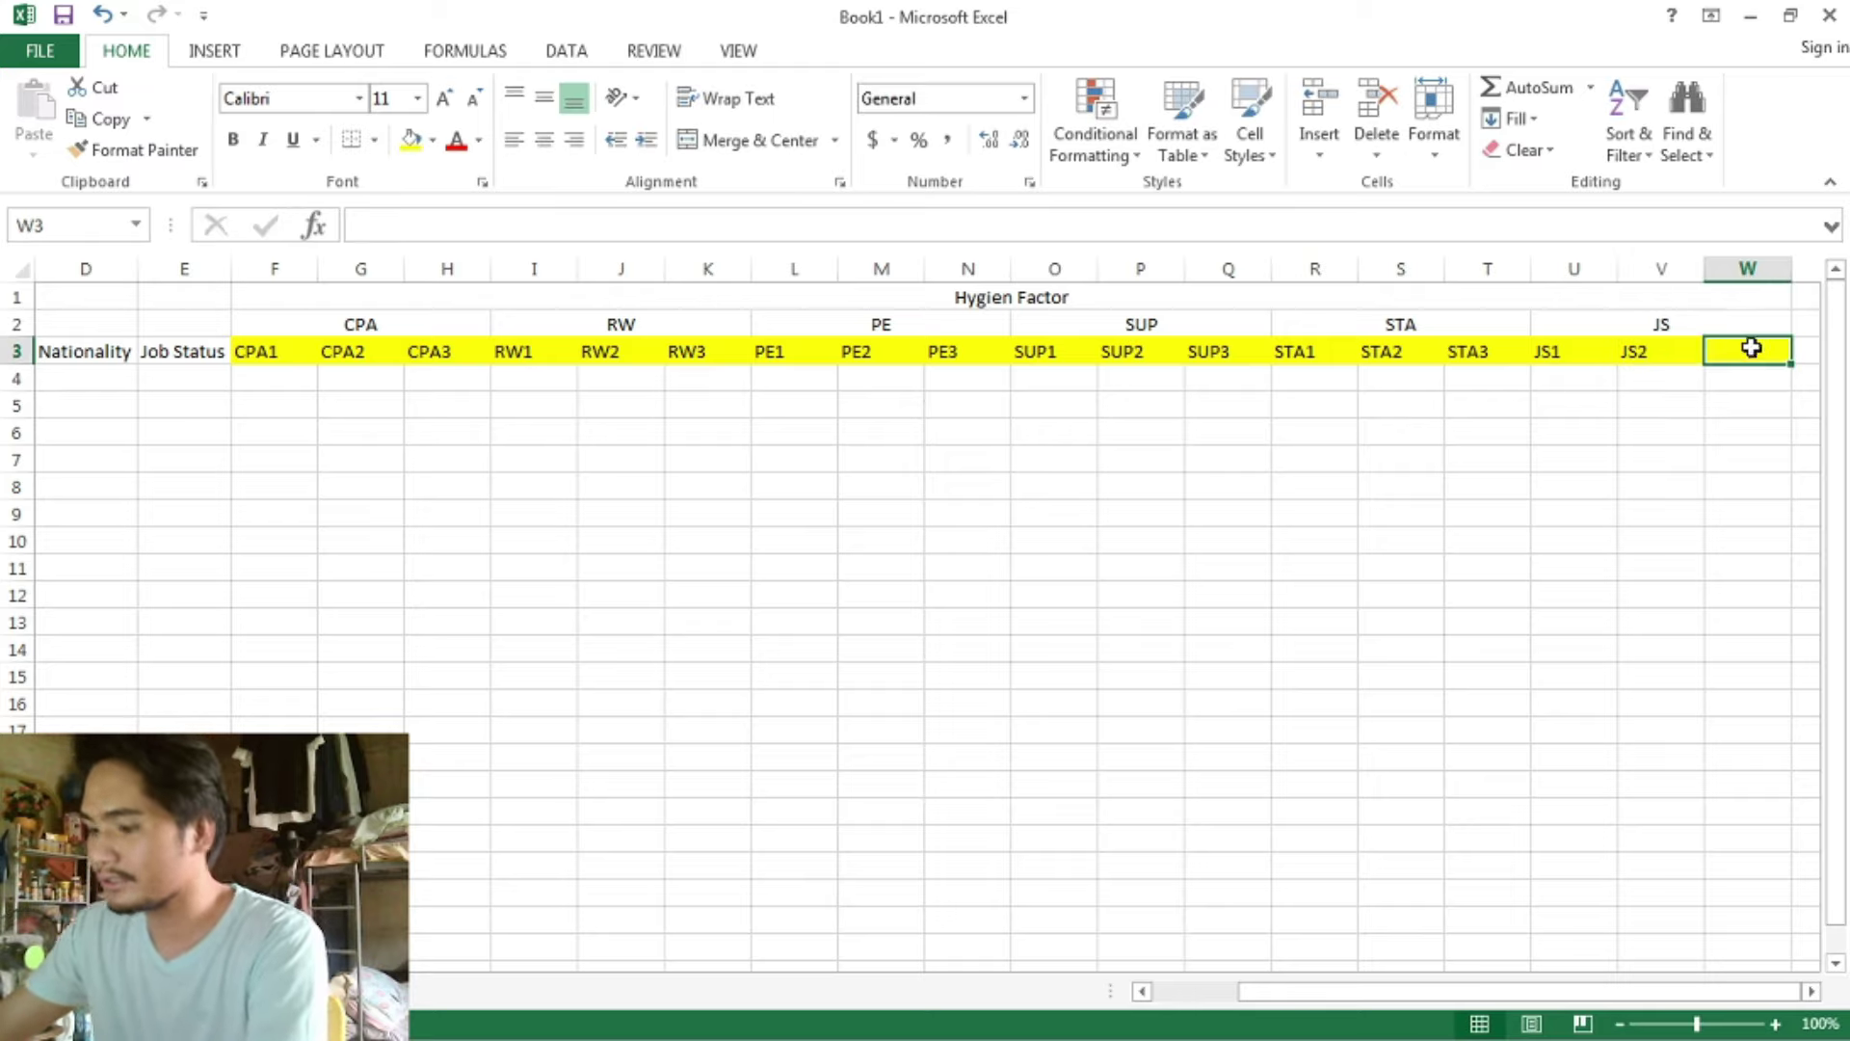
text(JS3)
click(1526, 542)
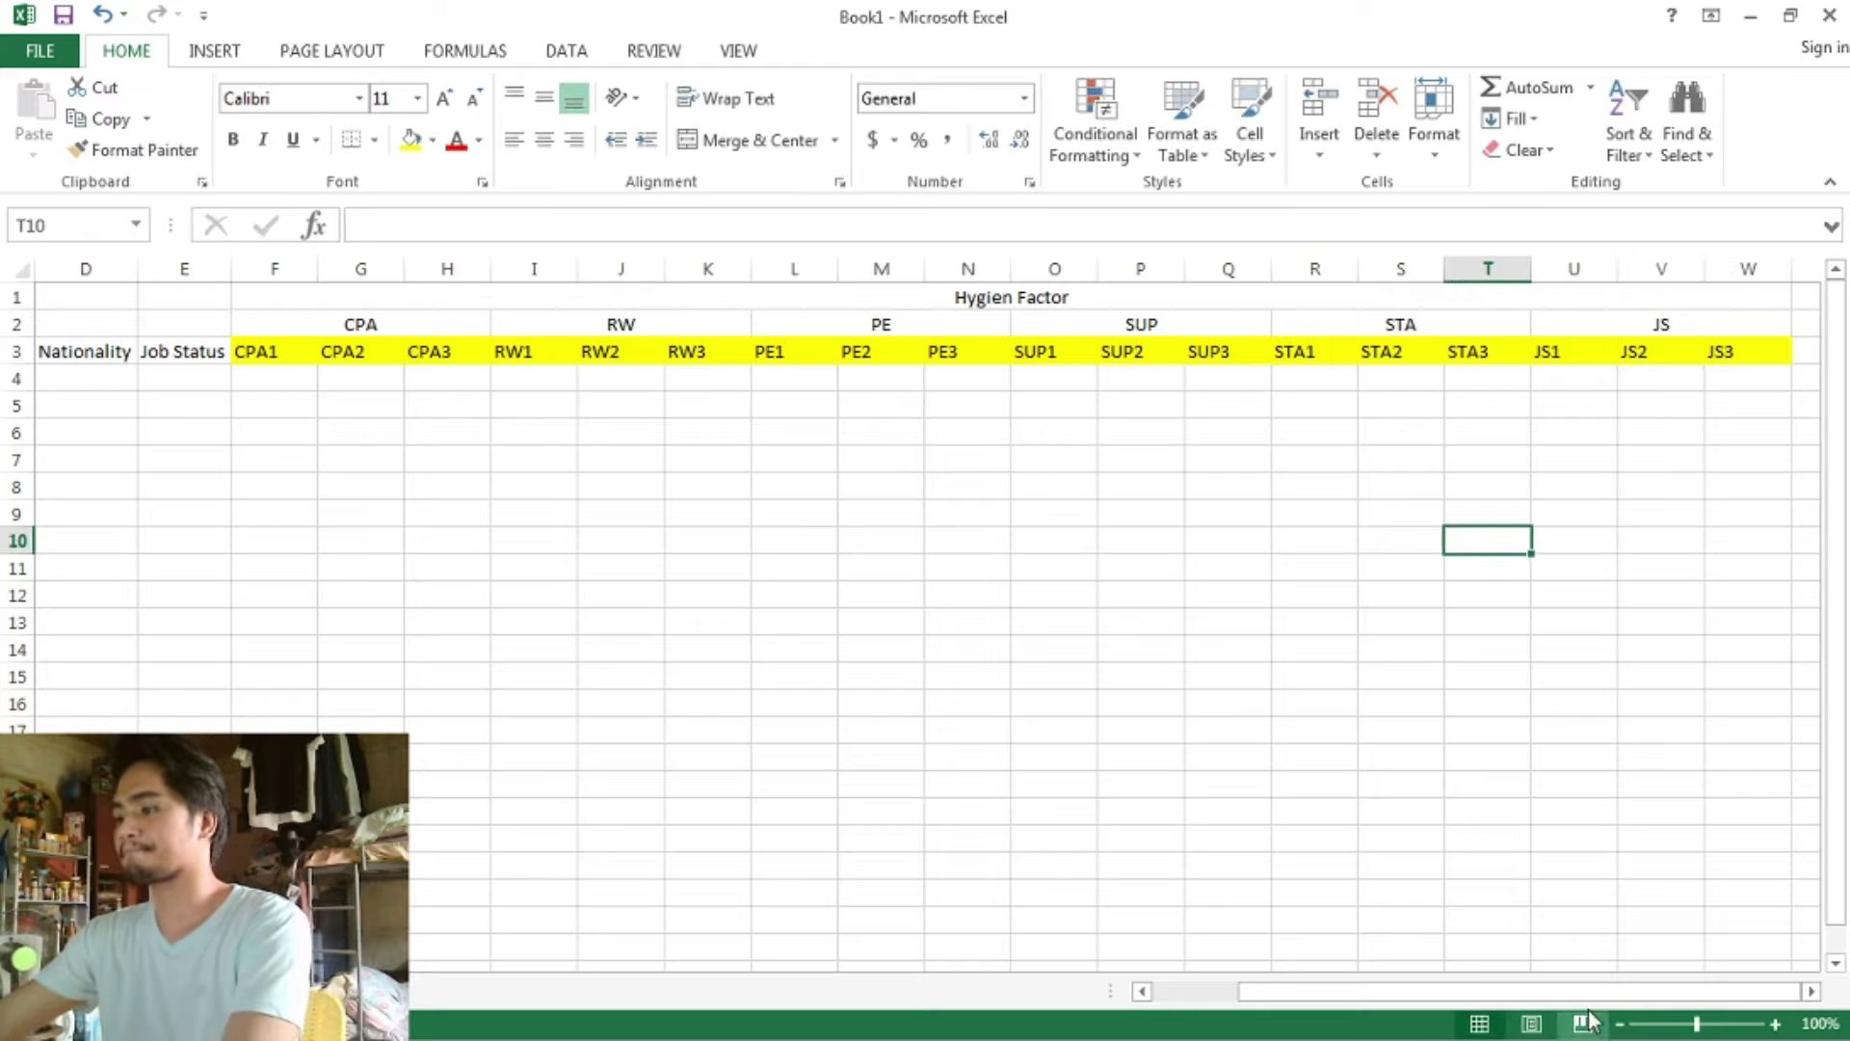
mouse_move(1676, 993)
mouse_down()
mouse_move(1720, 995)
mouse_move(1681, 1003)
mouse_up()
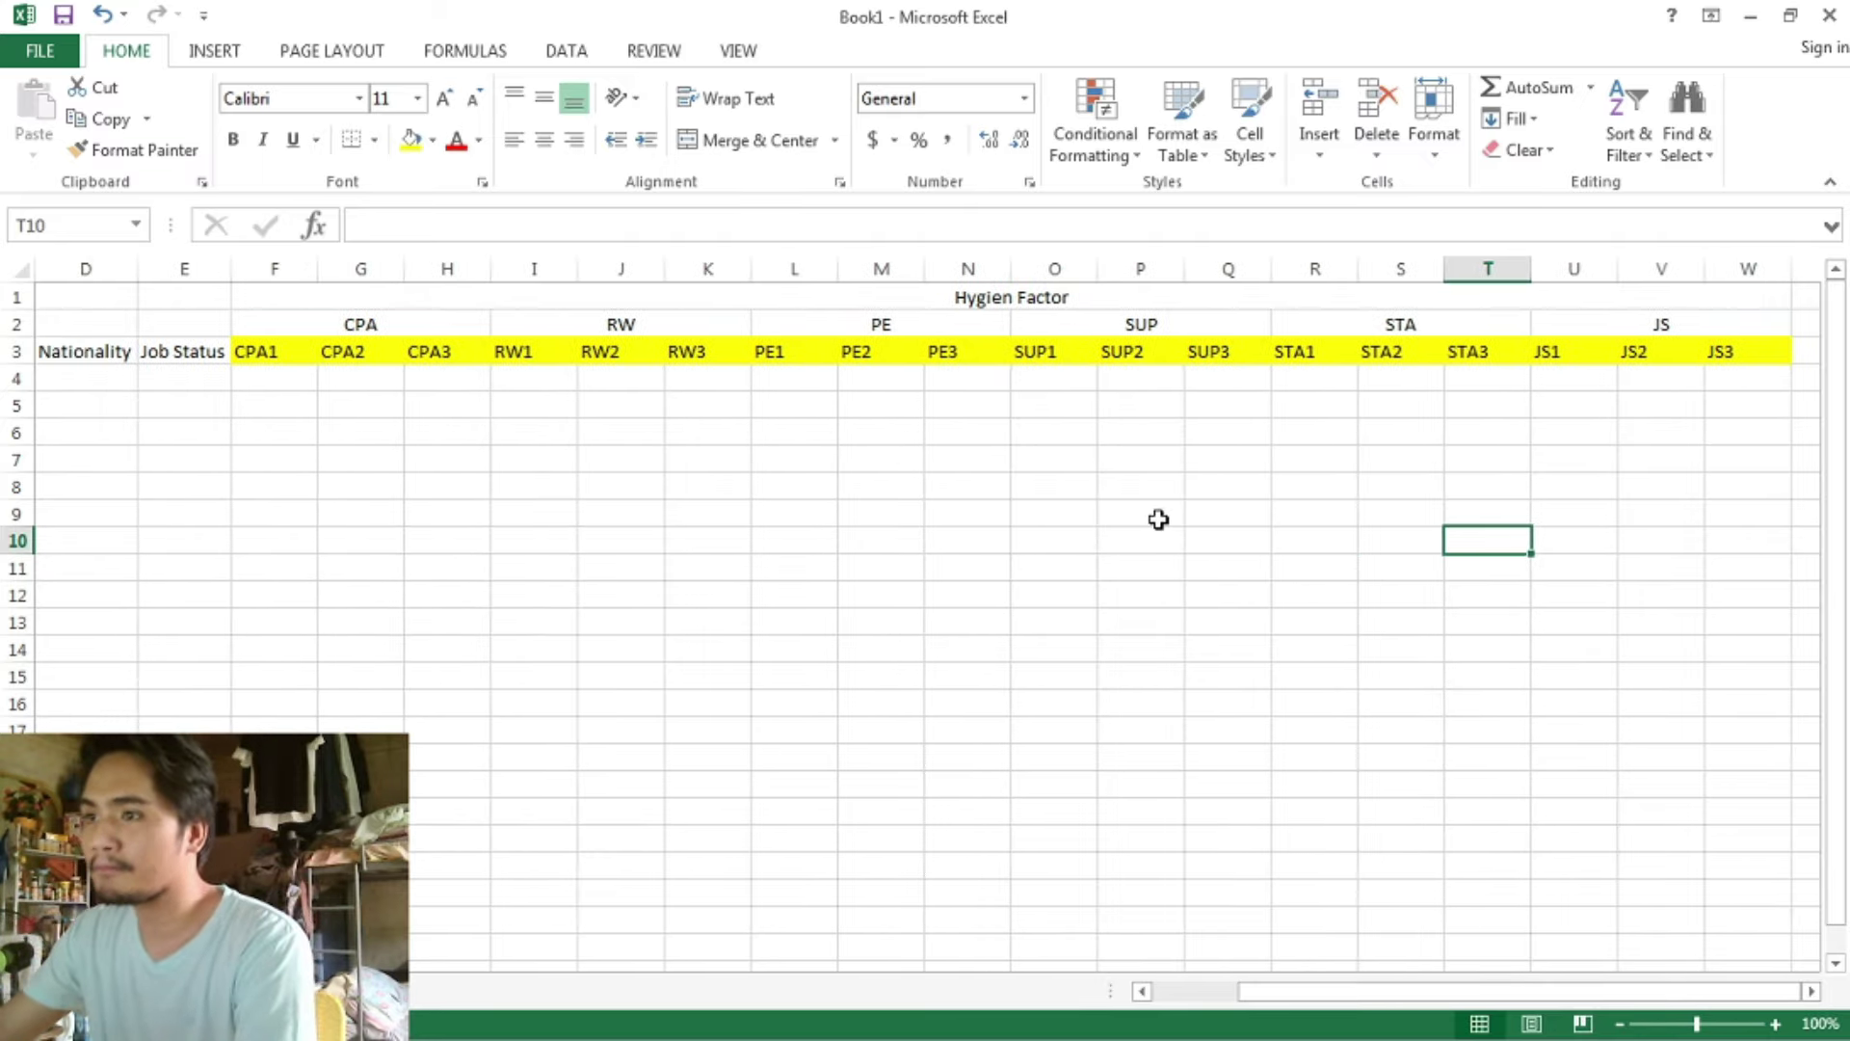
- Reapply Merge & Center to the PE, SUP, STA and JS headings in row 2
click(987, 296)
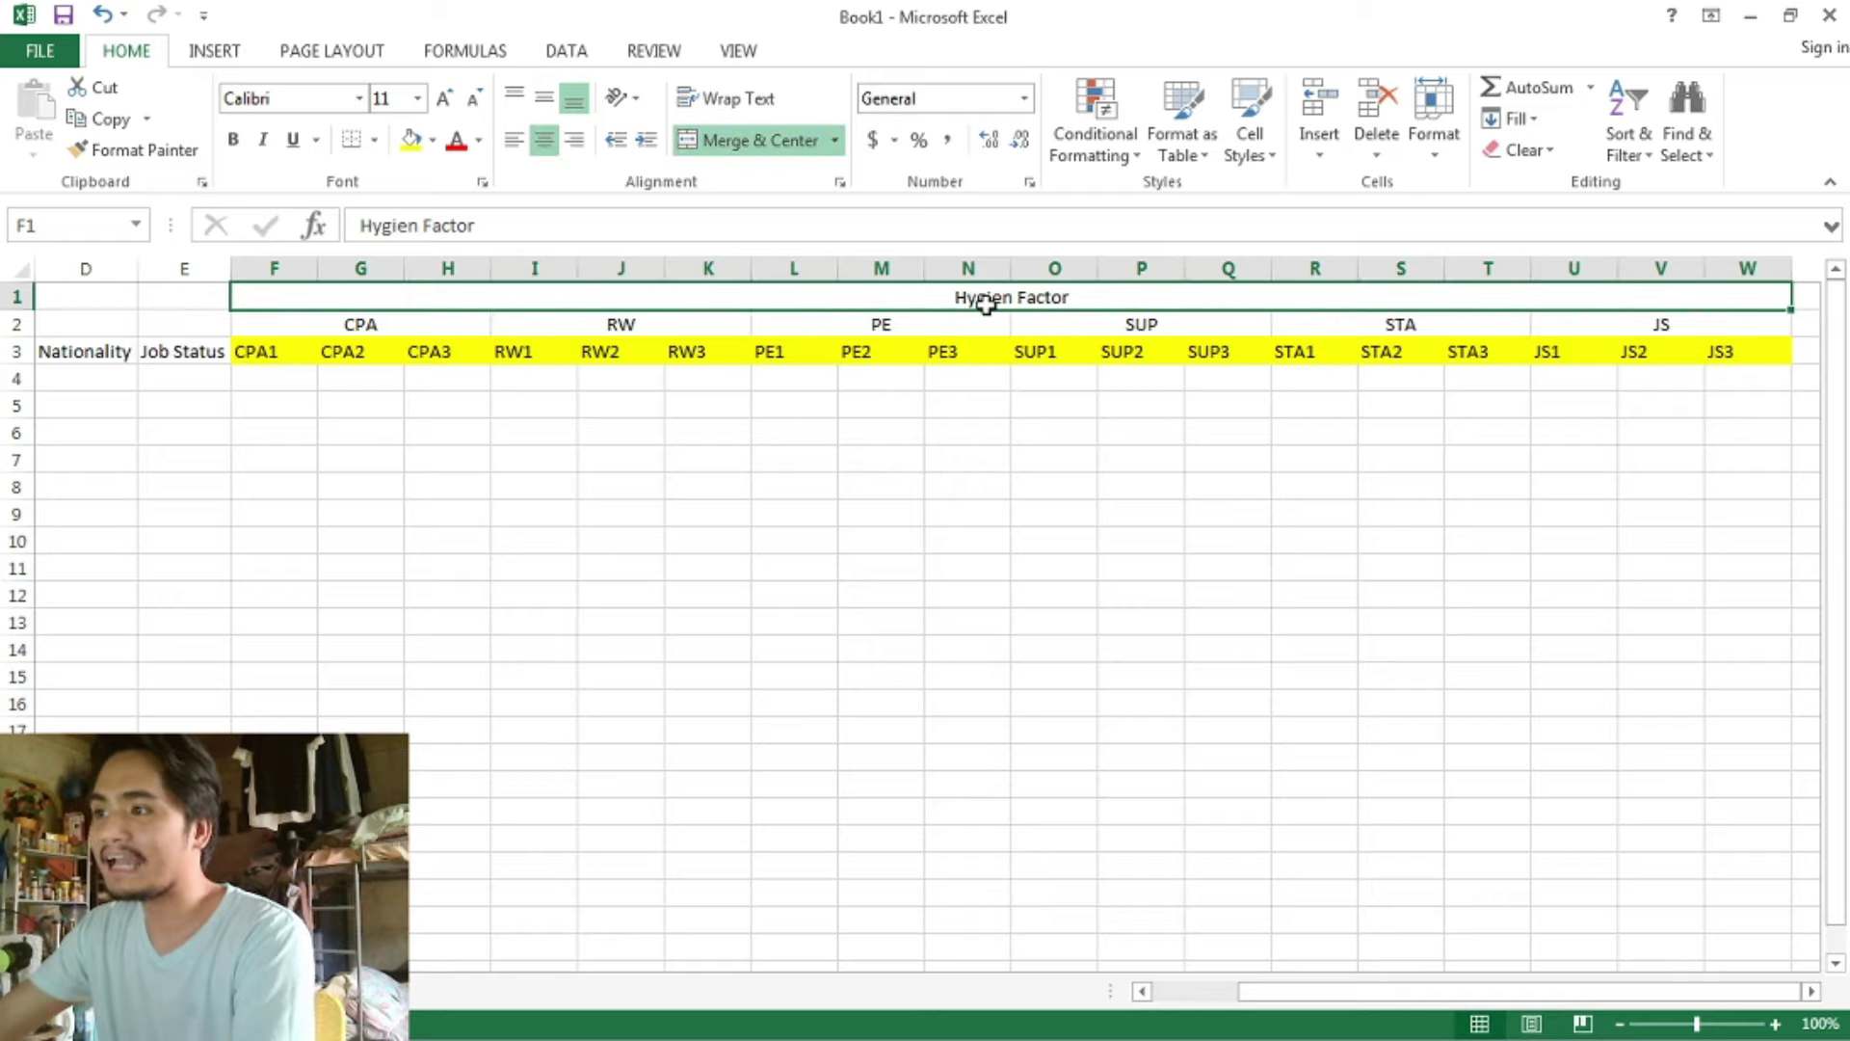
drag(430, 330, 1671, 334)
click(419, 327)
click(611, 320)
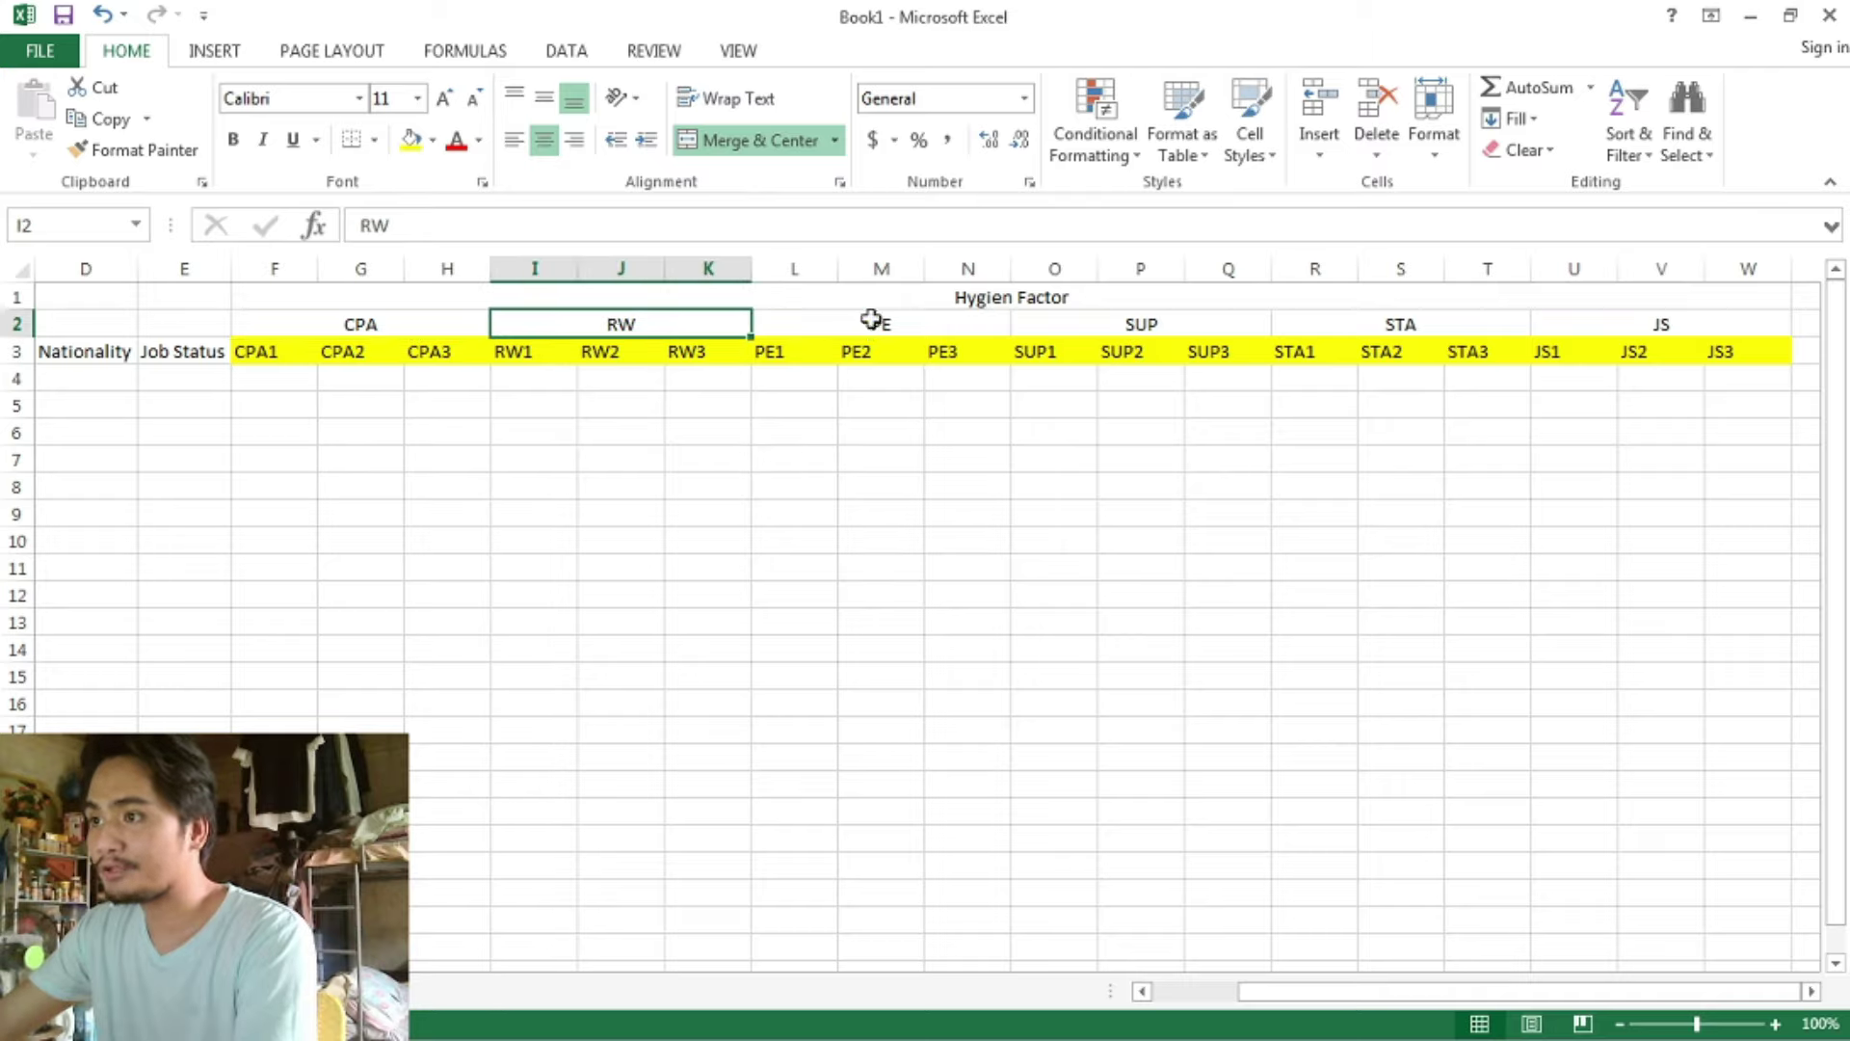
key(F4)
drag(770, 323, 1508, 324)
key(F4)
key(F4)
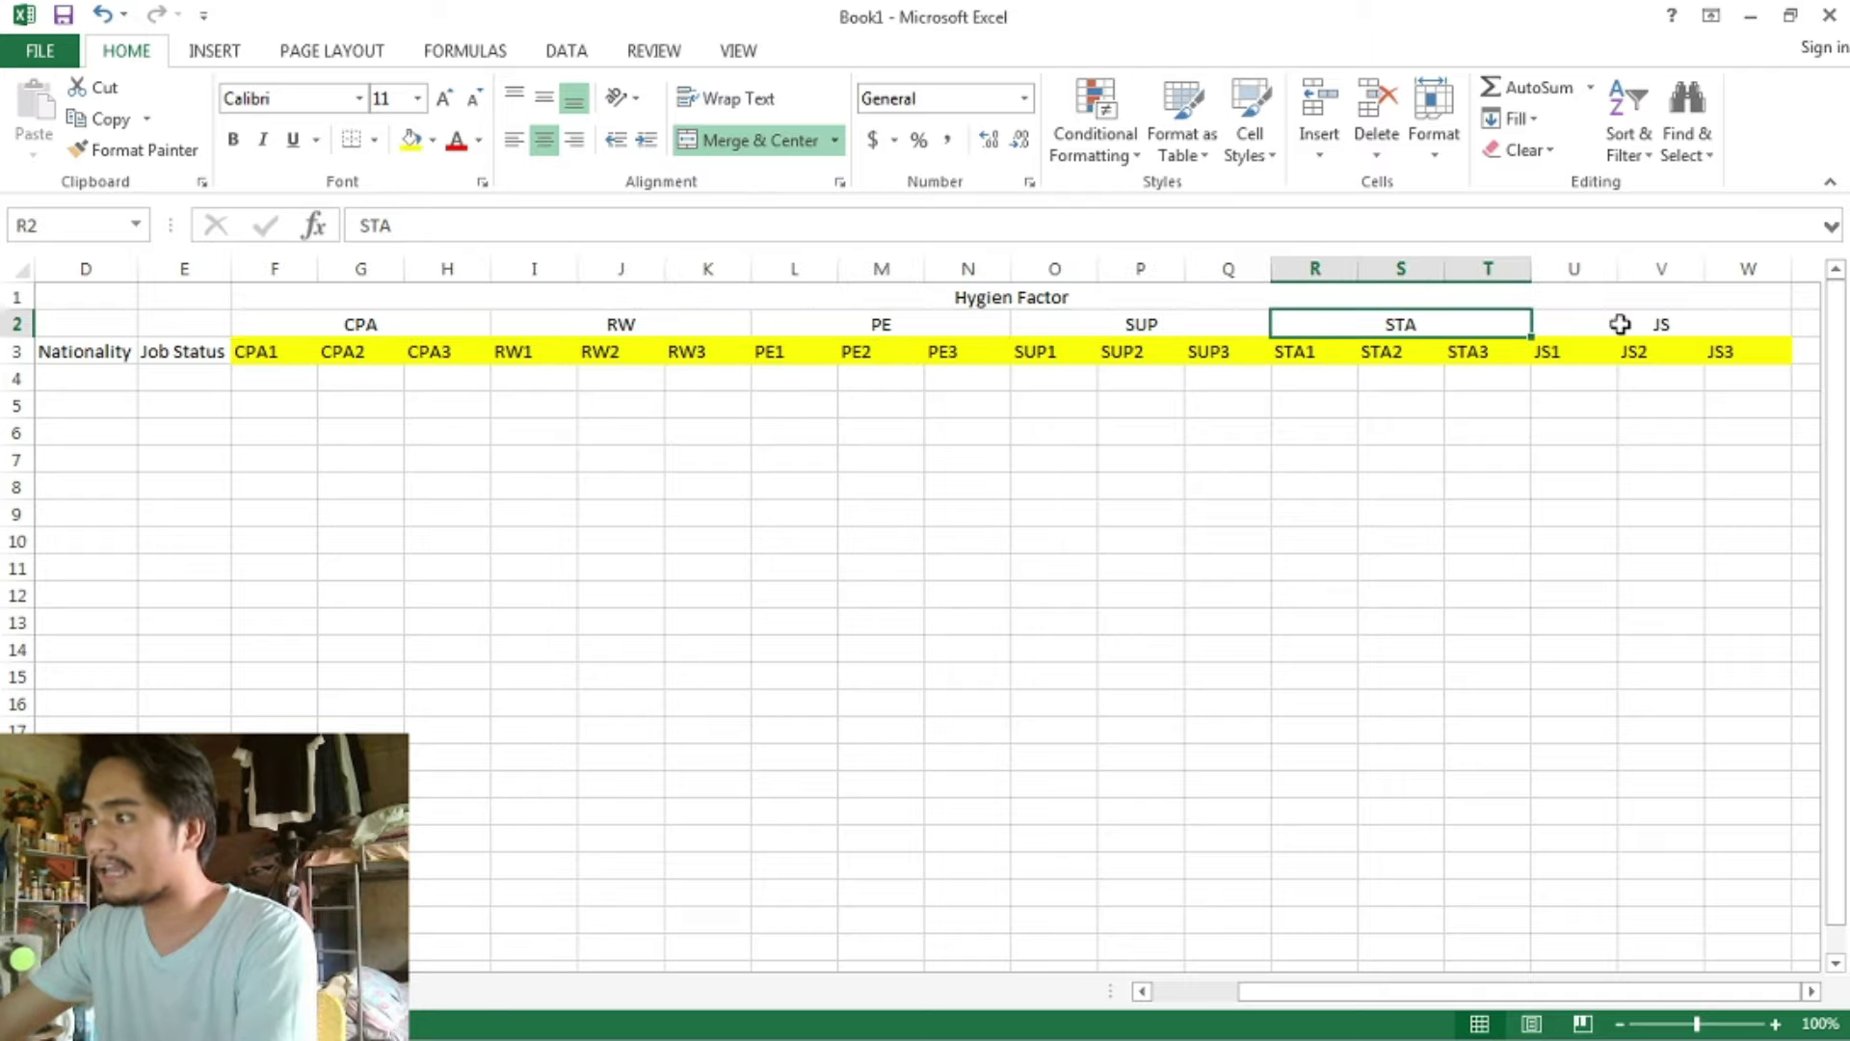
click(1619, 323)
key(shift+Right)
key(shift+Right)
key(F4)
- Review the merged CPA and RW headings with their codes CPA1–CPA3 and RW1–RW3
click(375, 329)
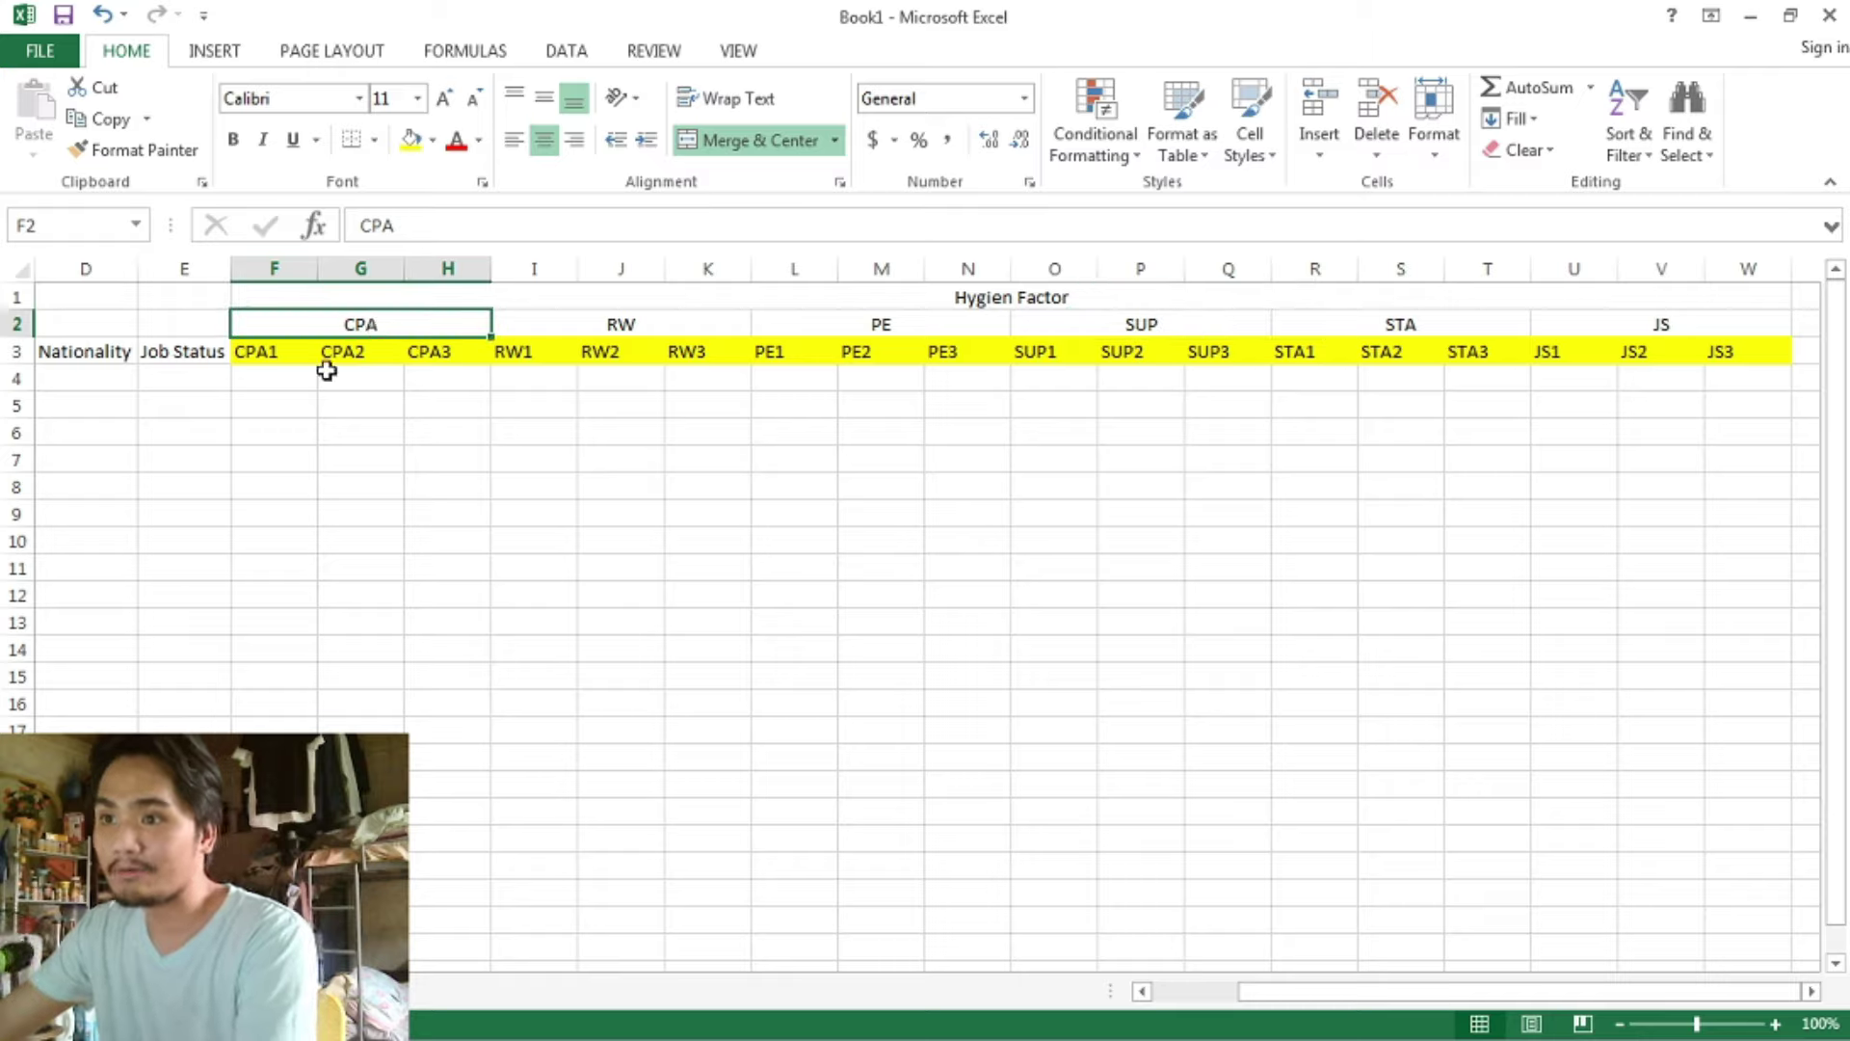
click(276, 353)
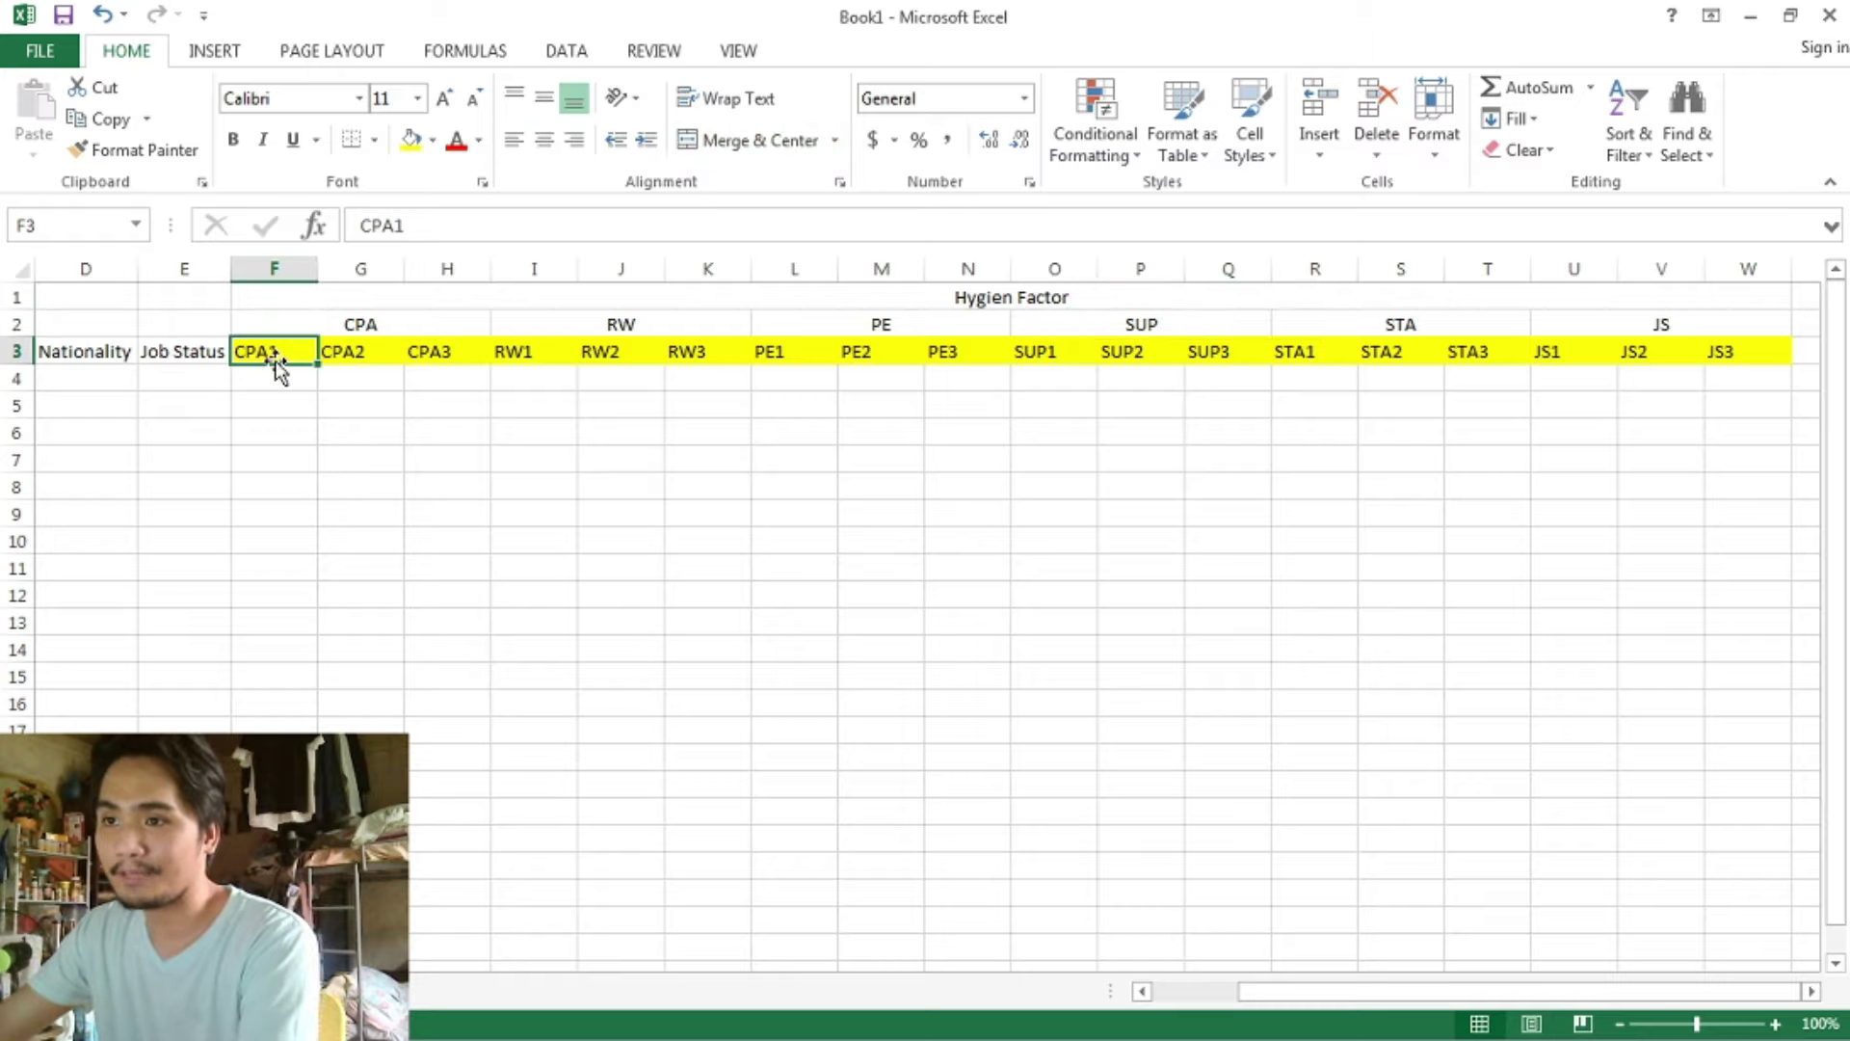
click(357, 353)
click(433, 355)
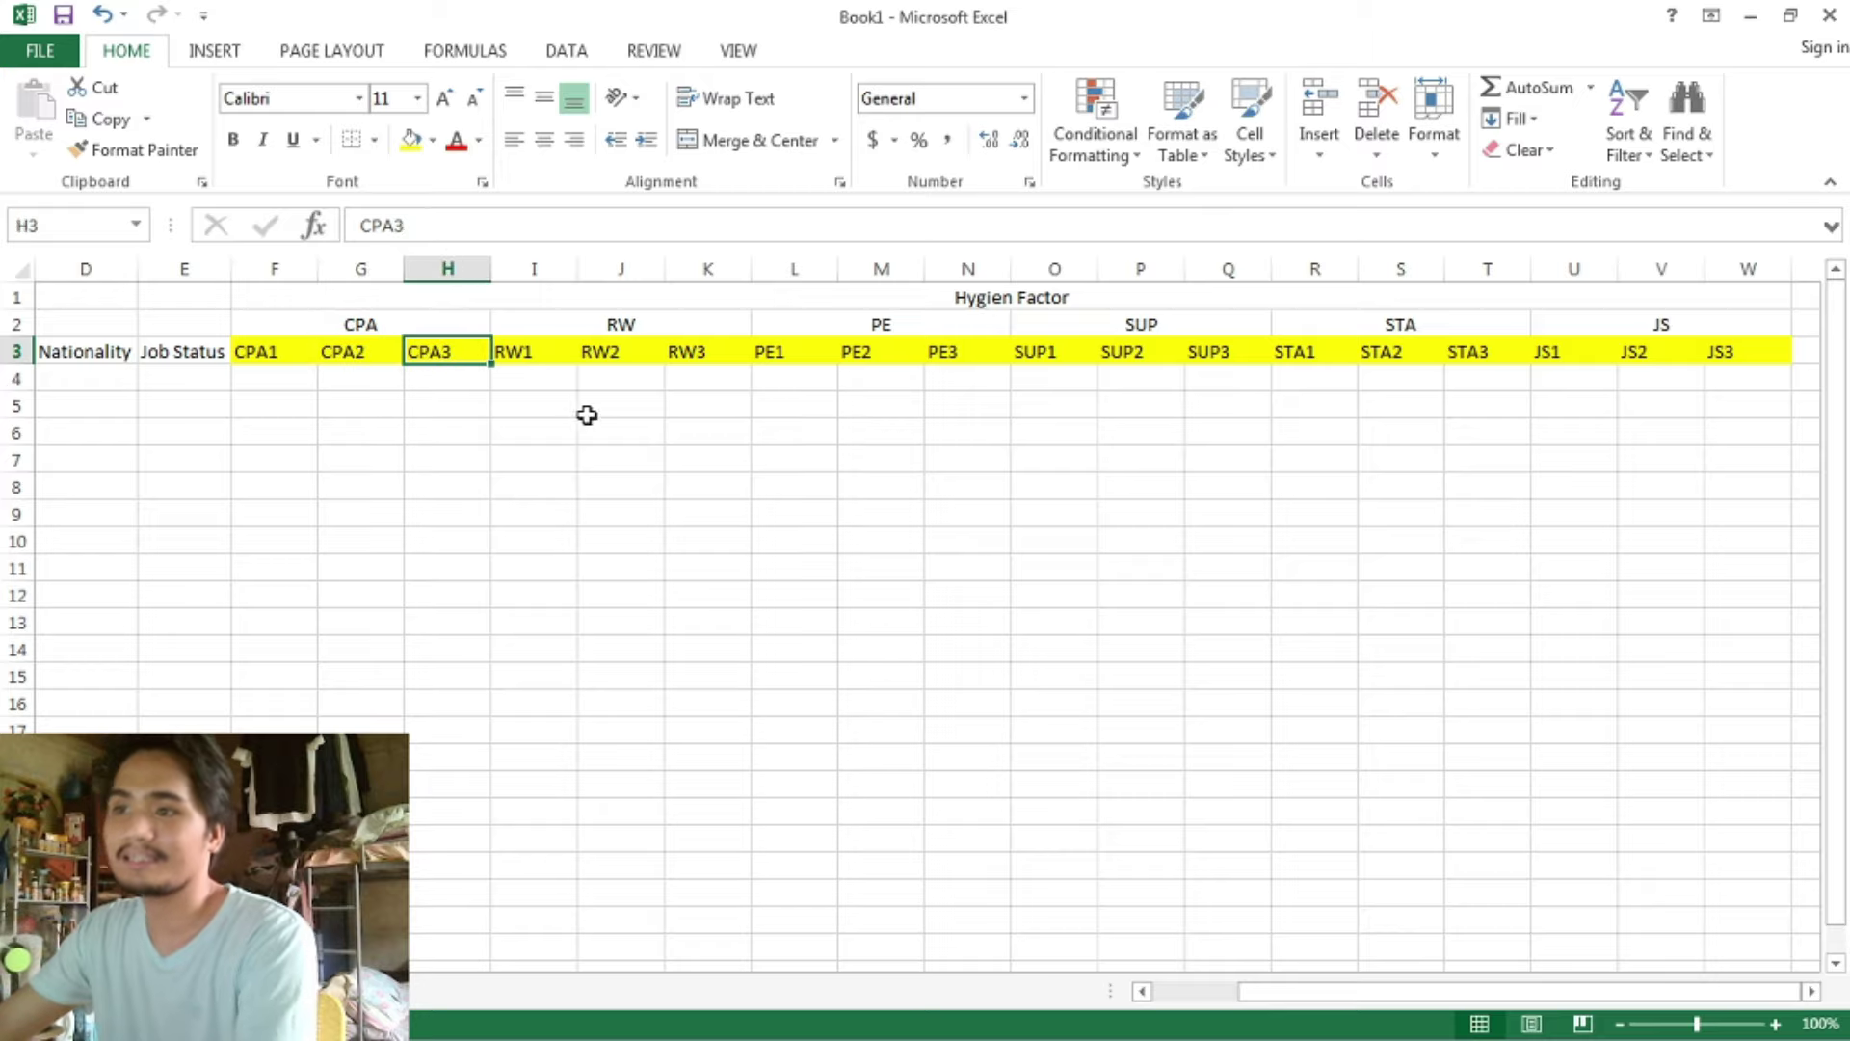
click(611, 324)
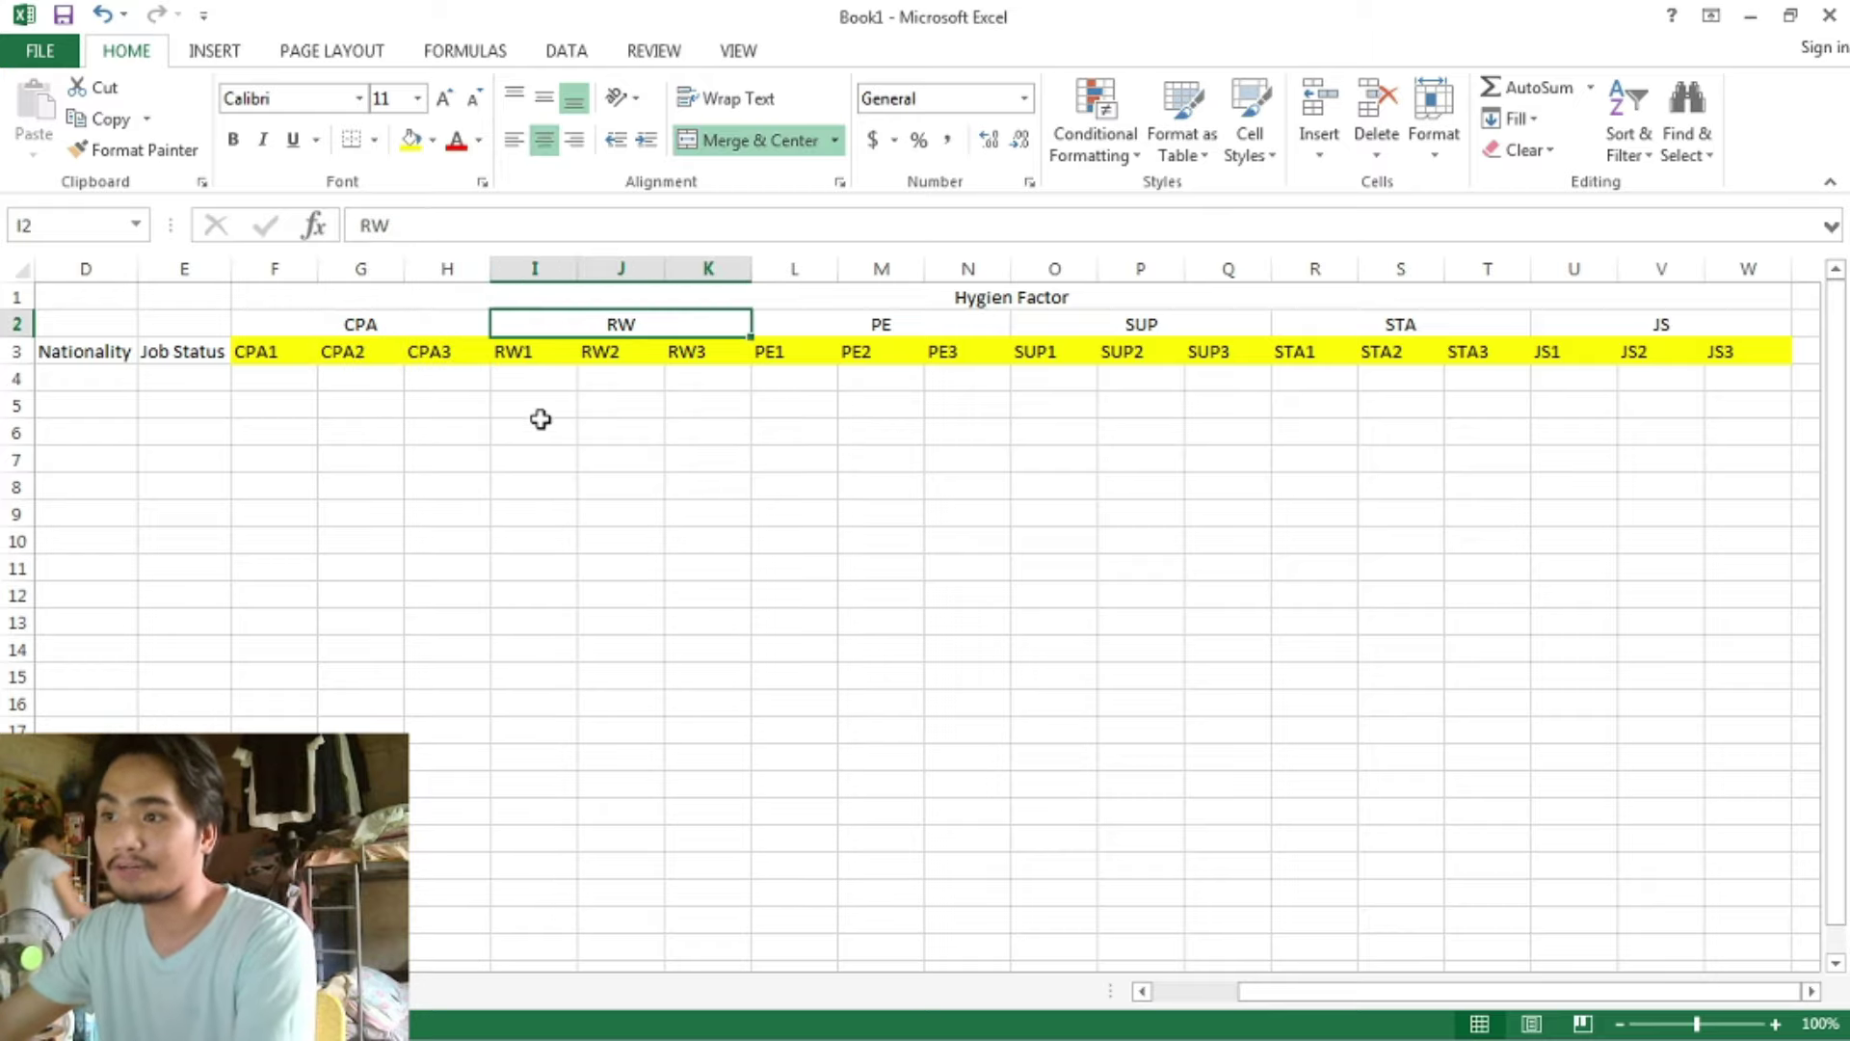
click(529, 350)
click(607, 351)
click(682, 352)
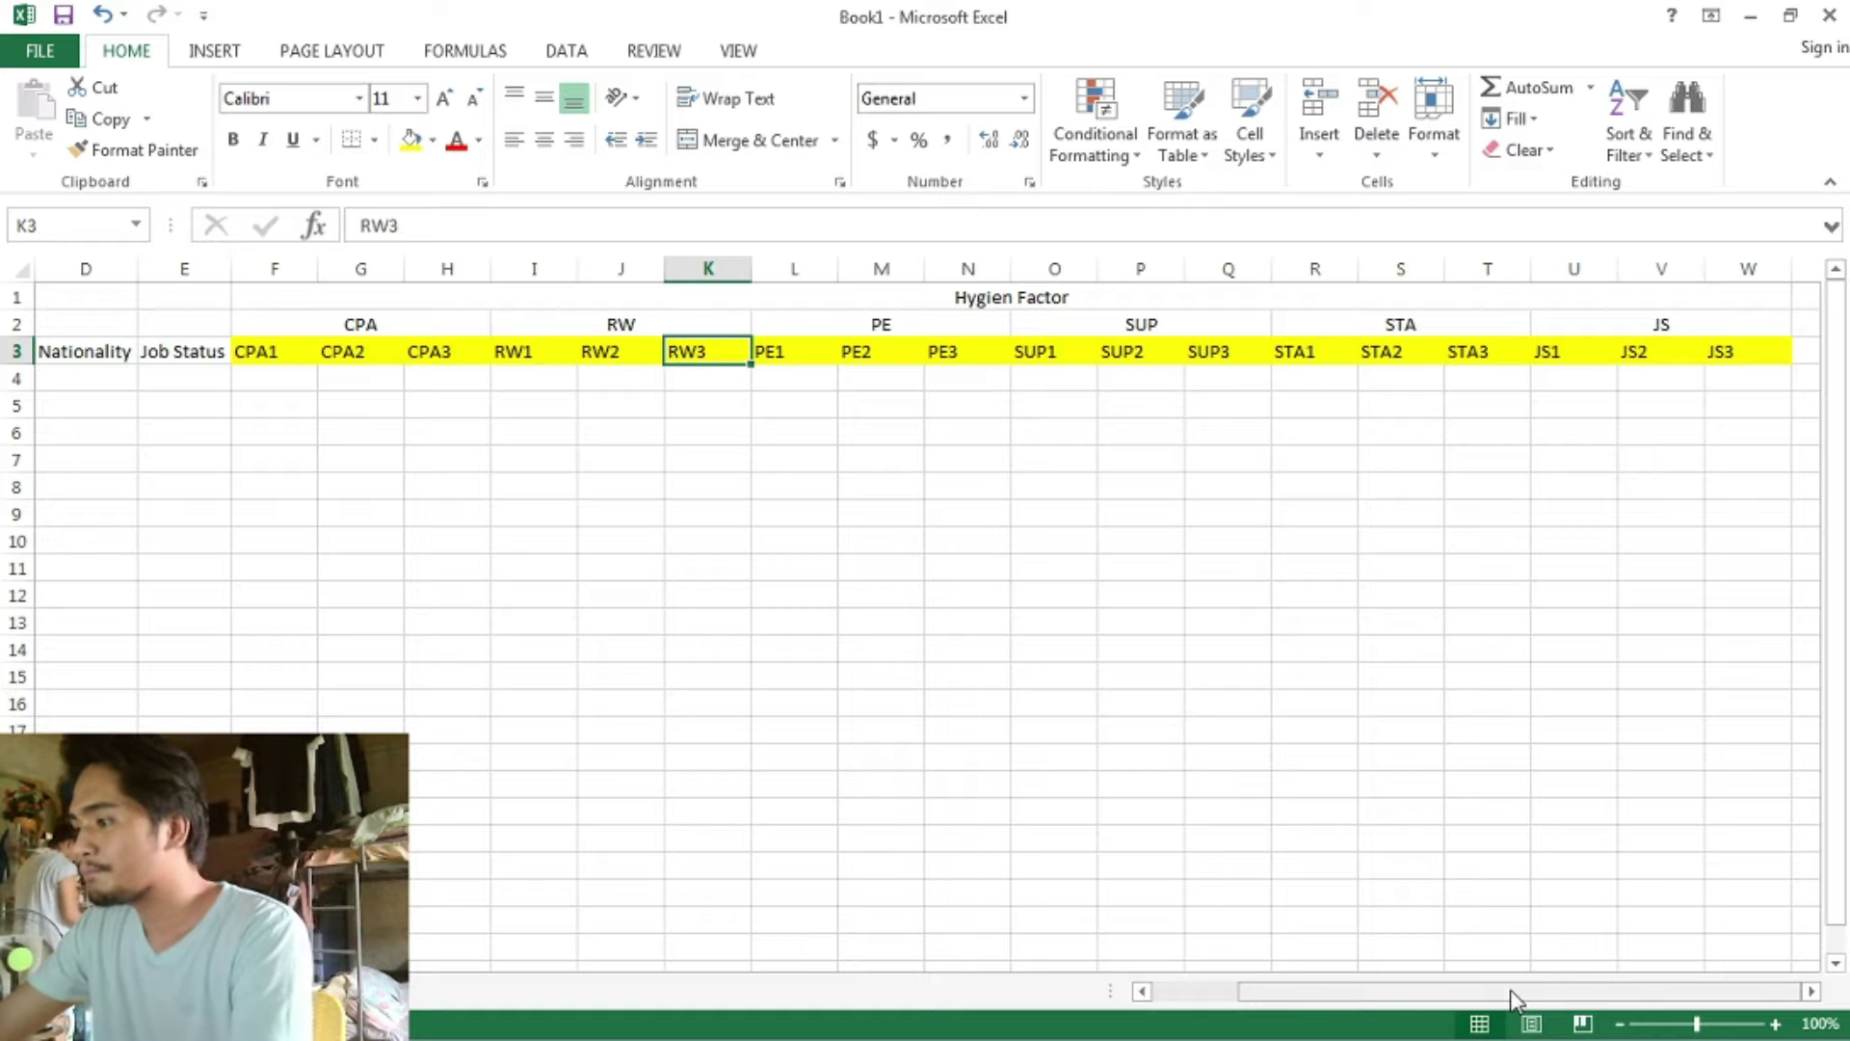
click(1812, 990)
click(1811, 990)
click(1811, 990)
click(1811, 991)
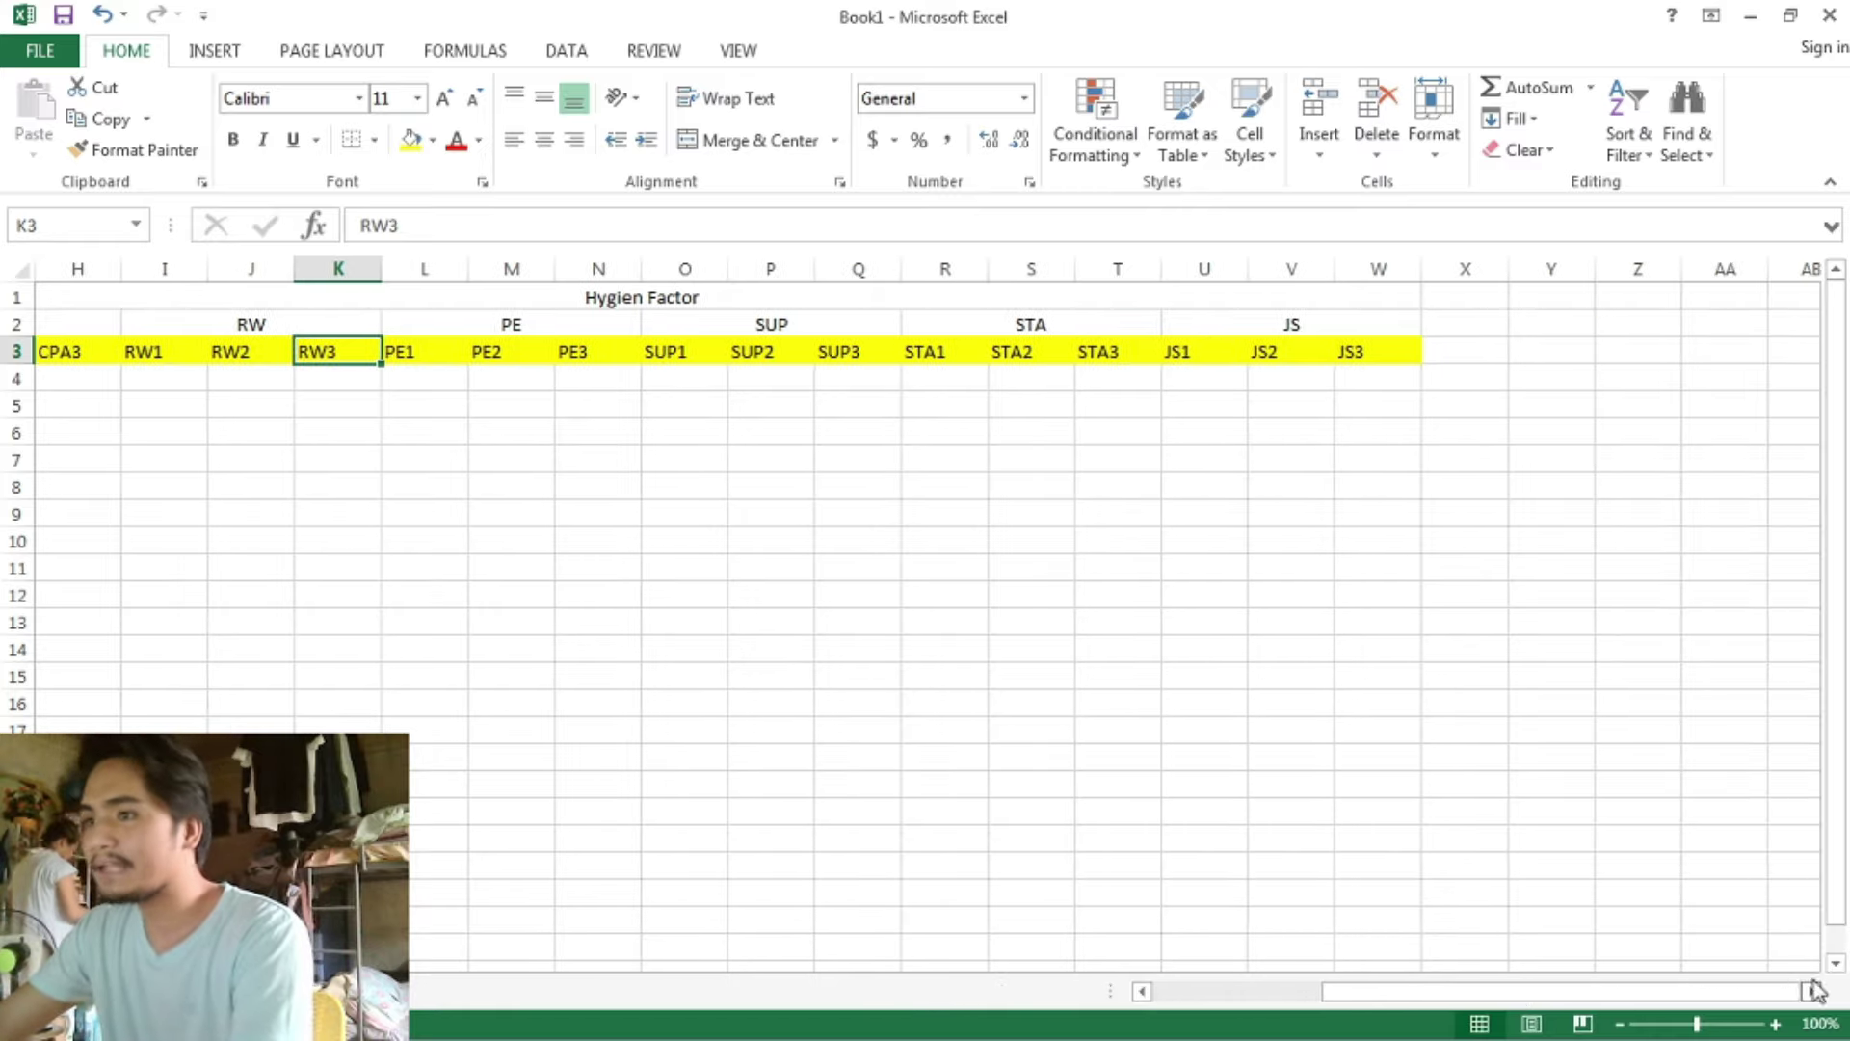
key(alt+Tab)
- Read through the questionnaire's MOTIVATOR items from Status past Compensation down to Promotion
click(636, 662)
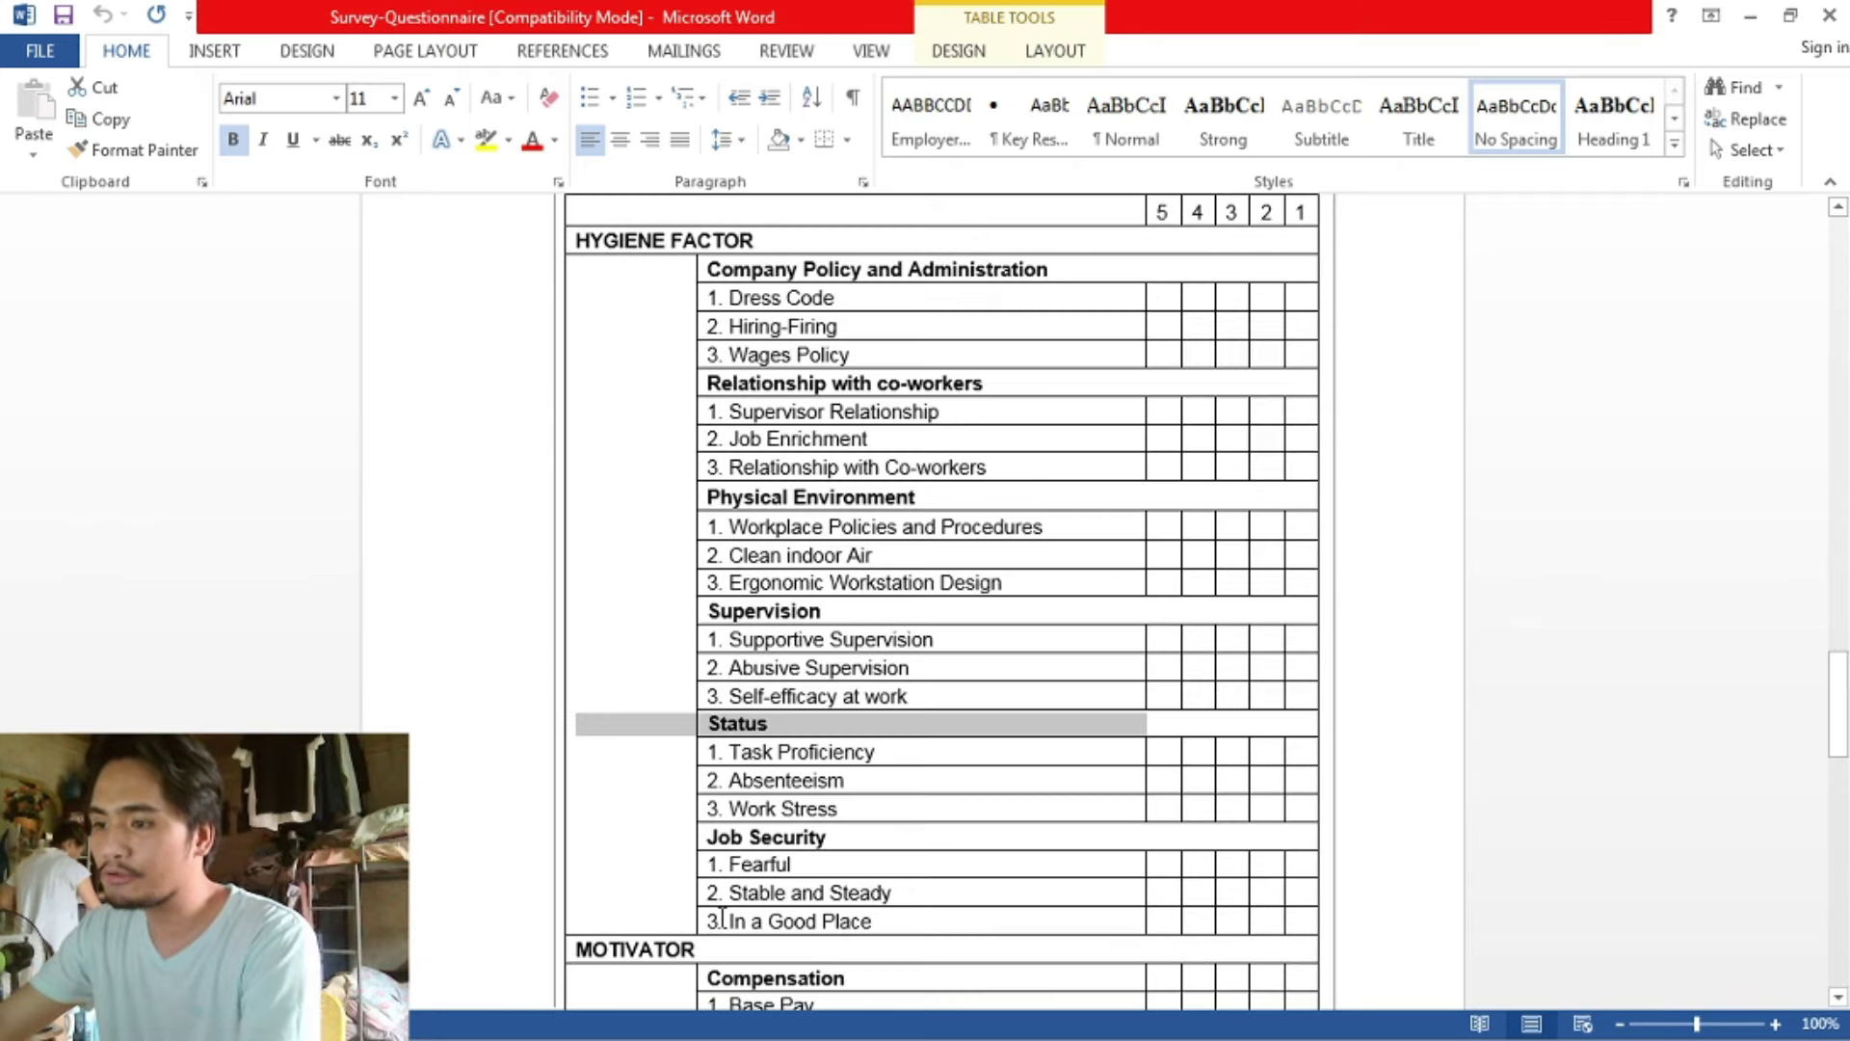
drag(718, 892, 579, 886)
scroll(900, 659, down, 4)
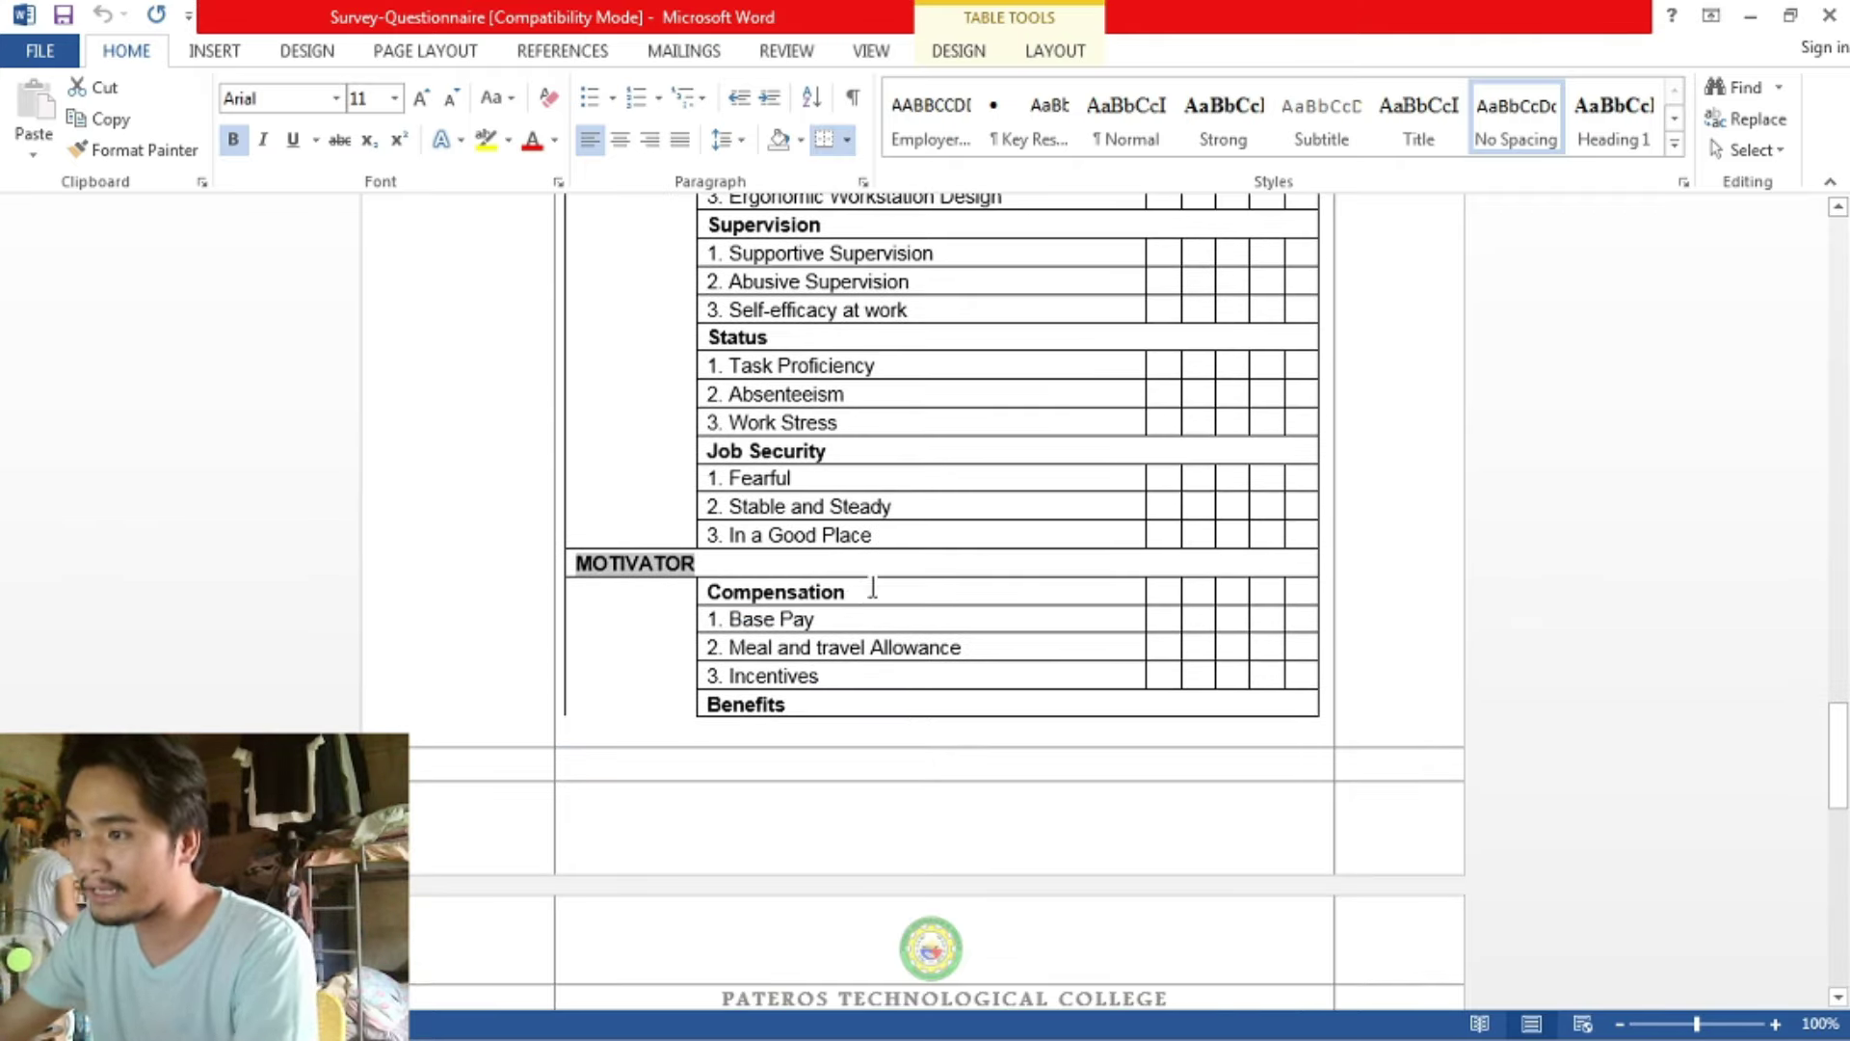
drag(881, 586, 765, 592)
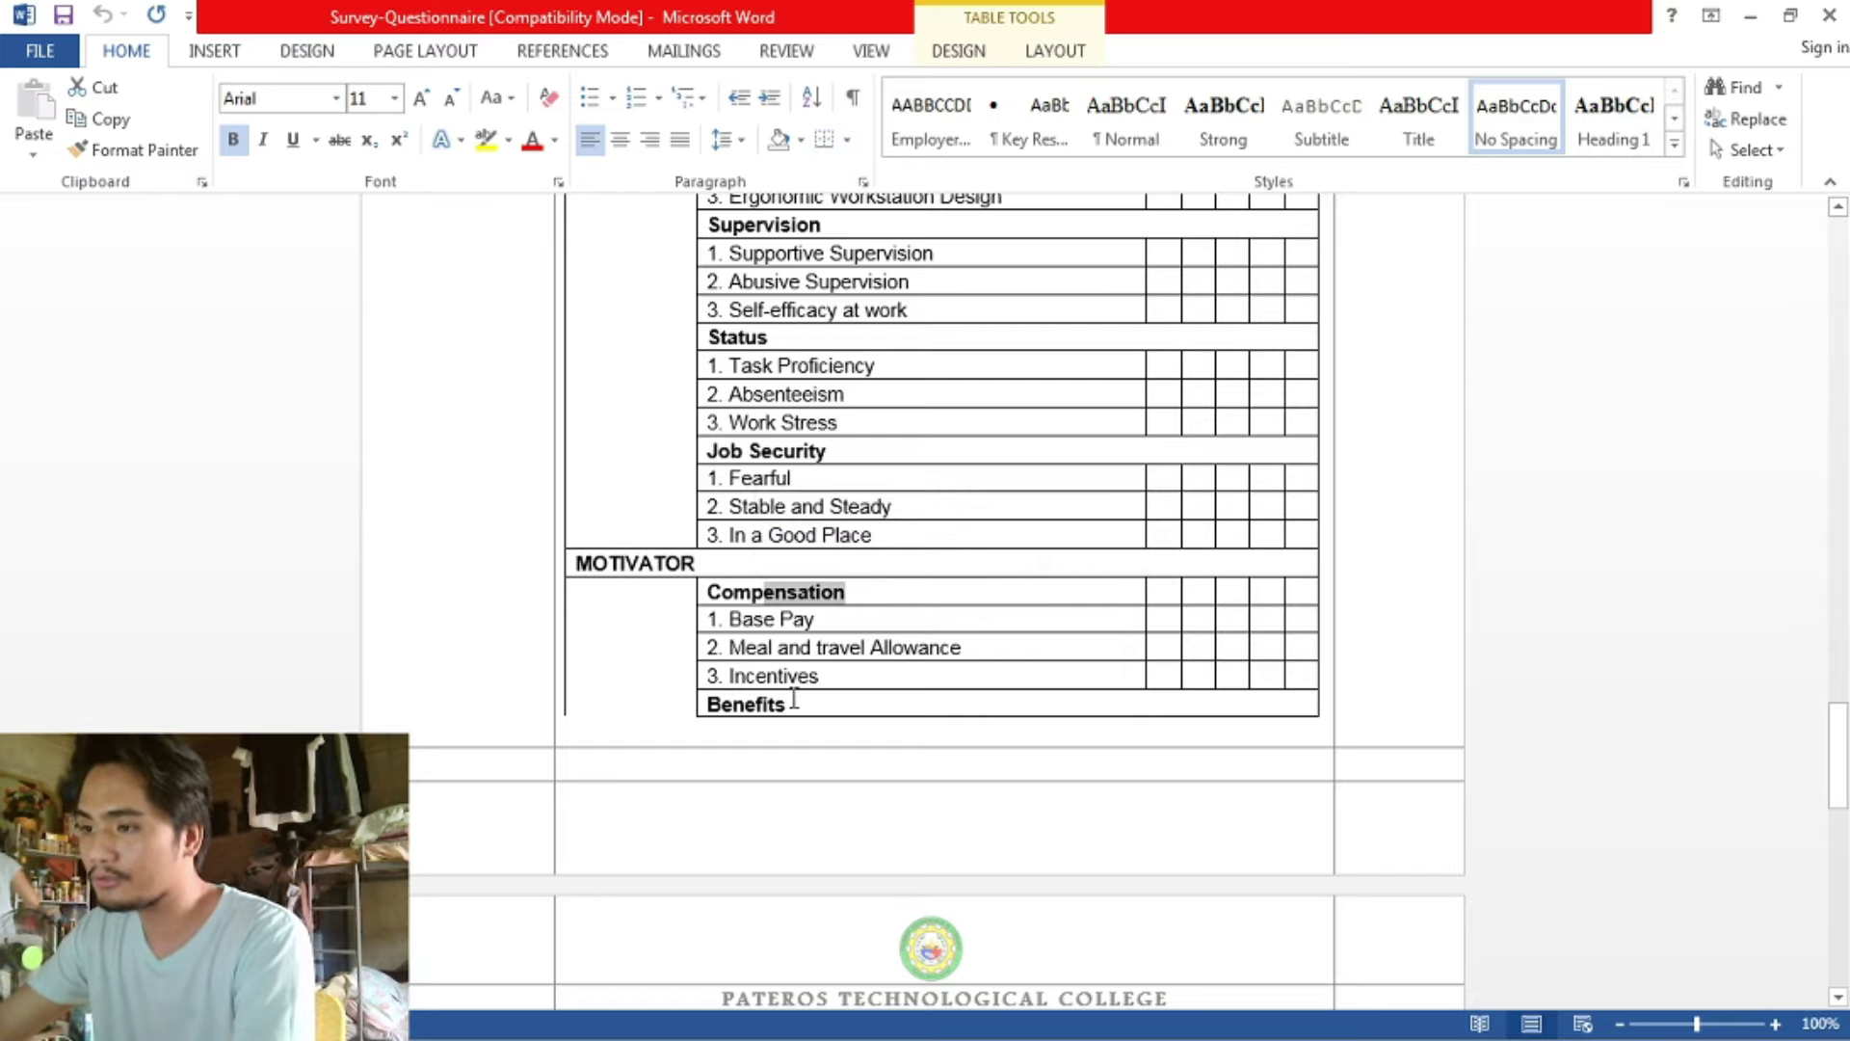
click(794, 701)
scroll(916, 661, down, 5)
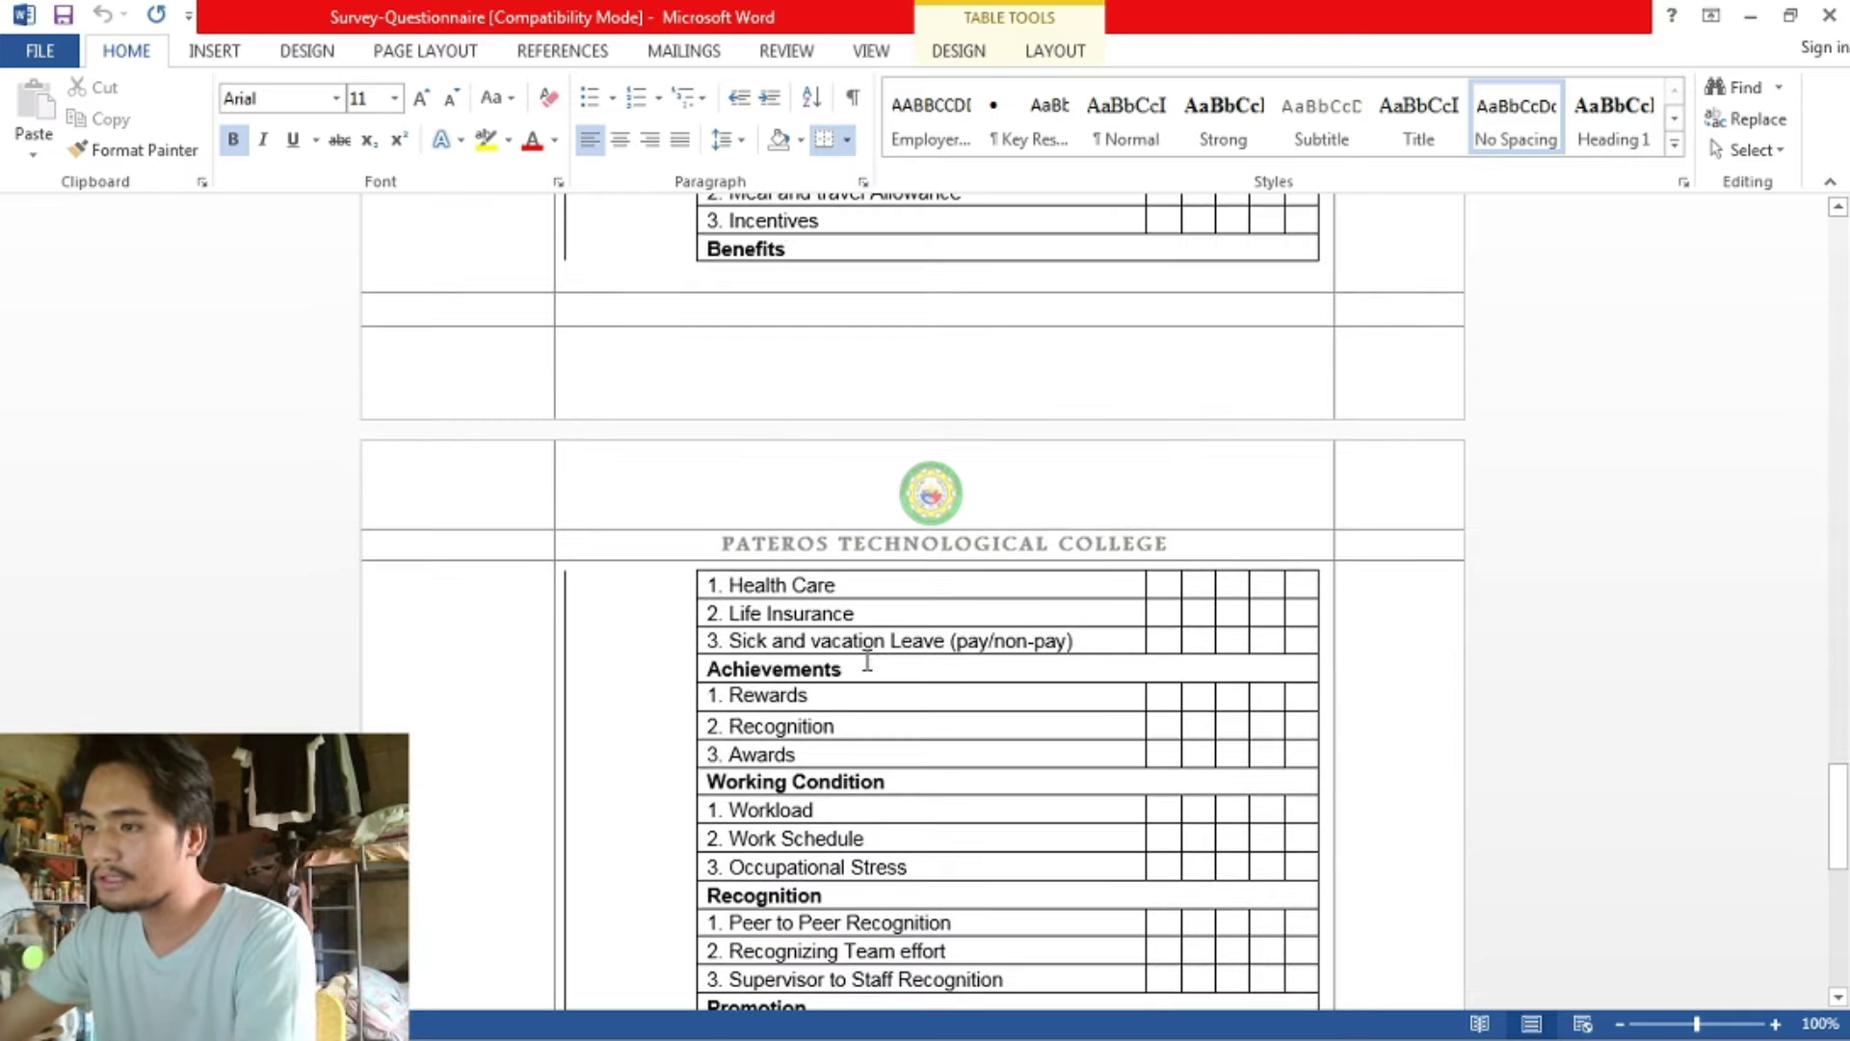
scroll(908, 788, down, 3)
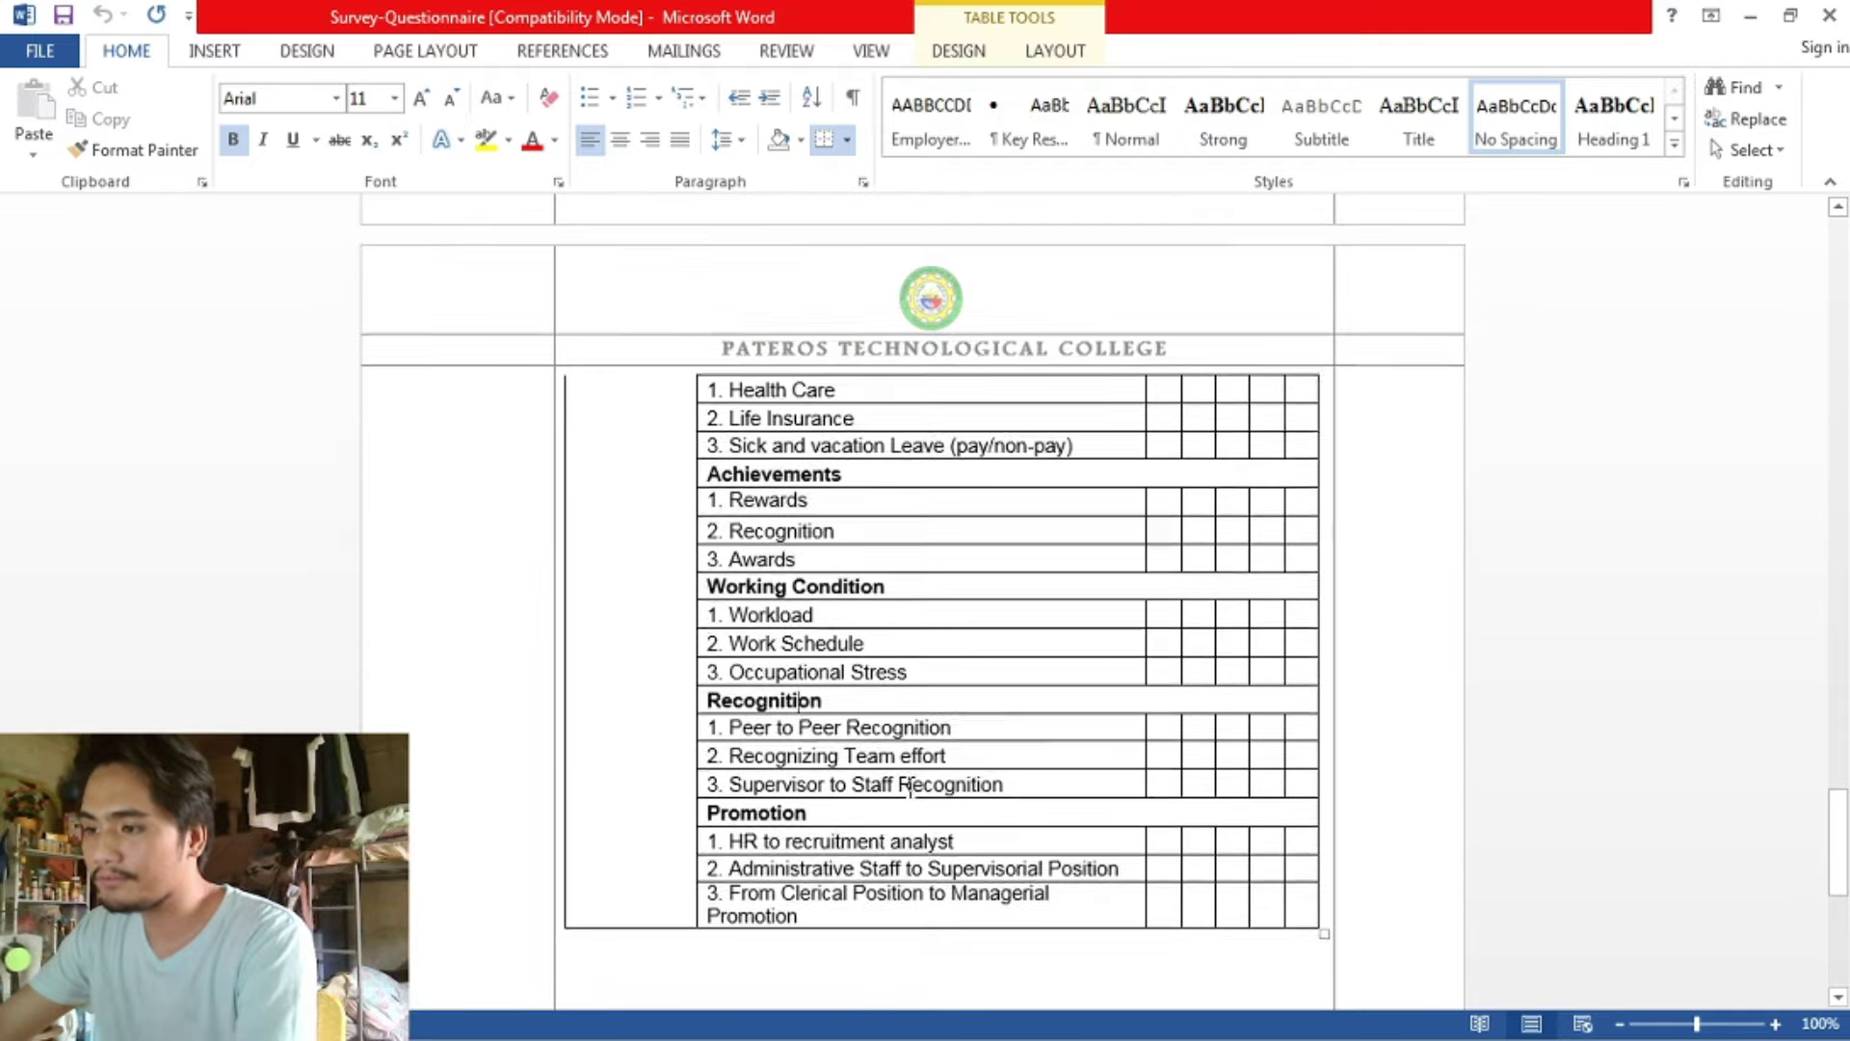
key(alt+Tab)
- Copy the yellow item-code row F3:W3 and paste it starting at X3
click(1205, 378)
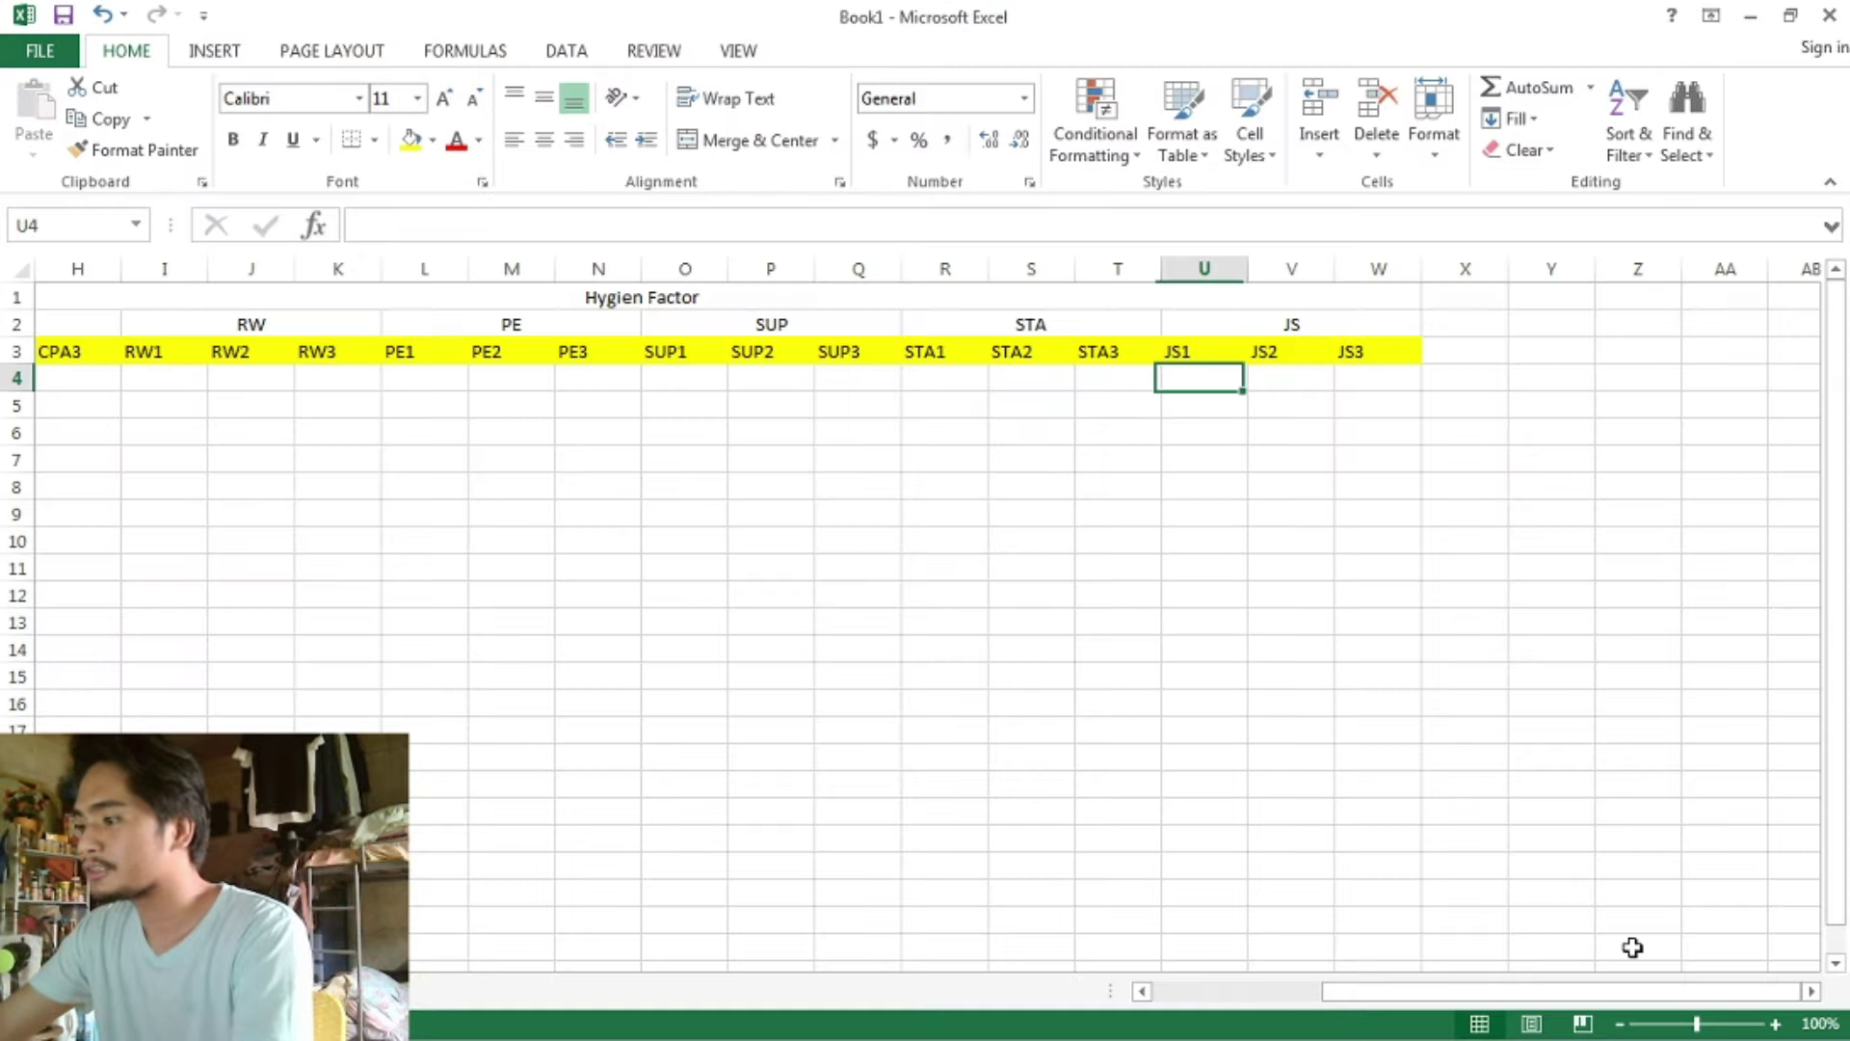
scroll(1809, 995, right, 7)
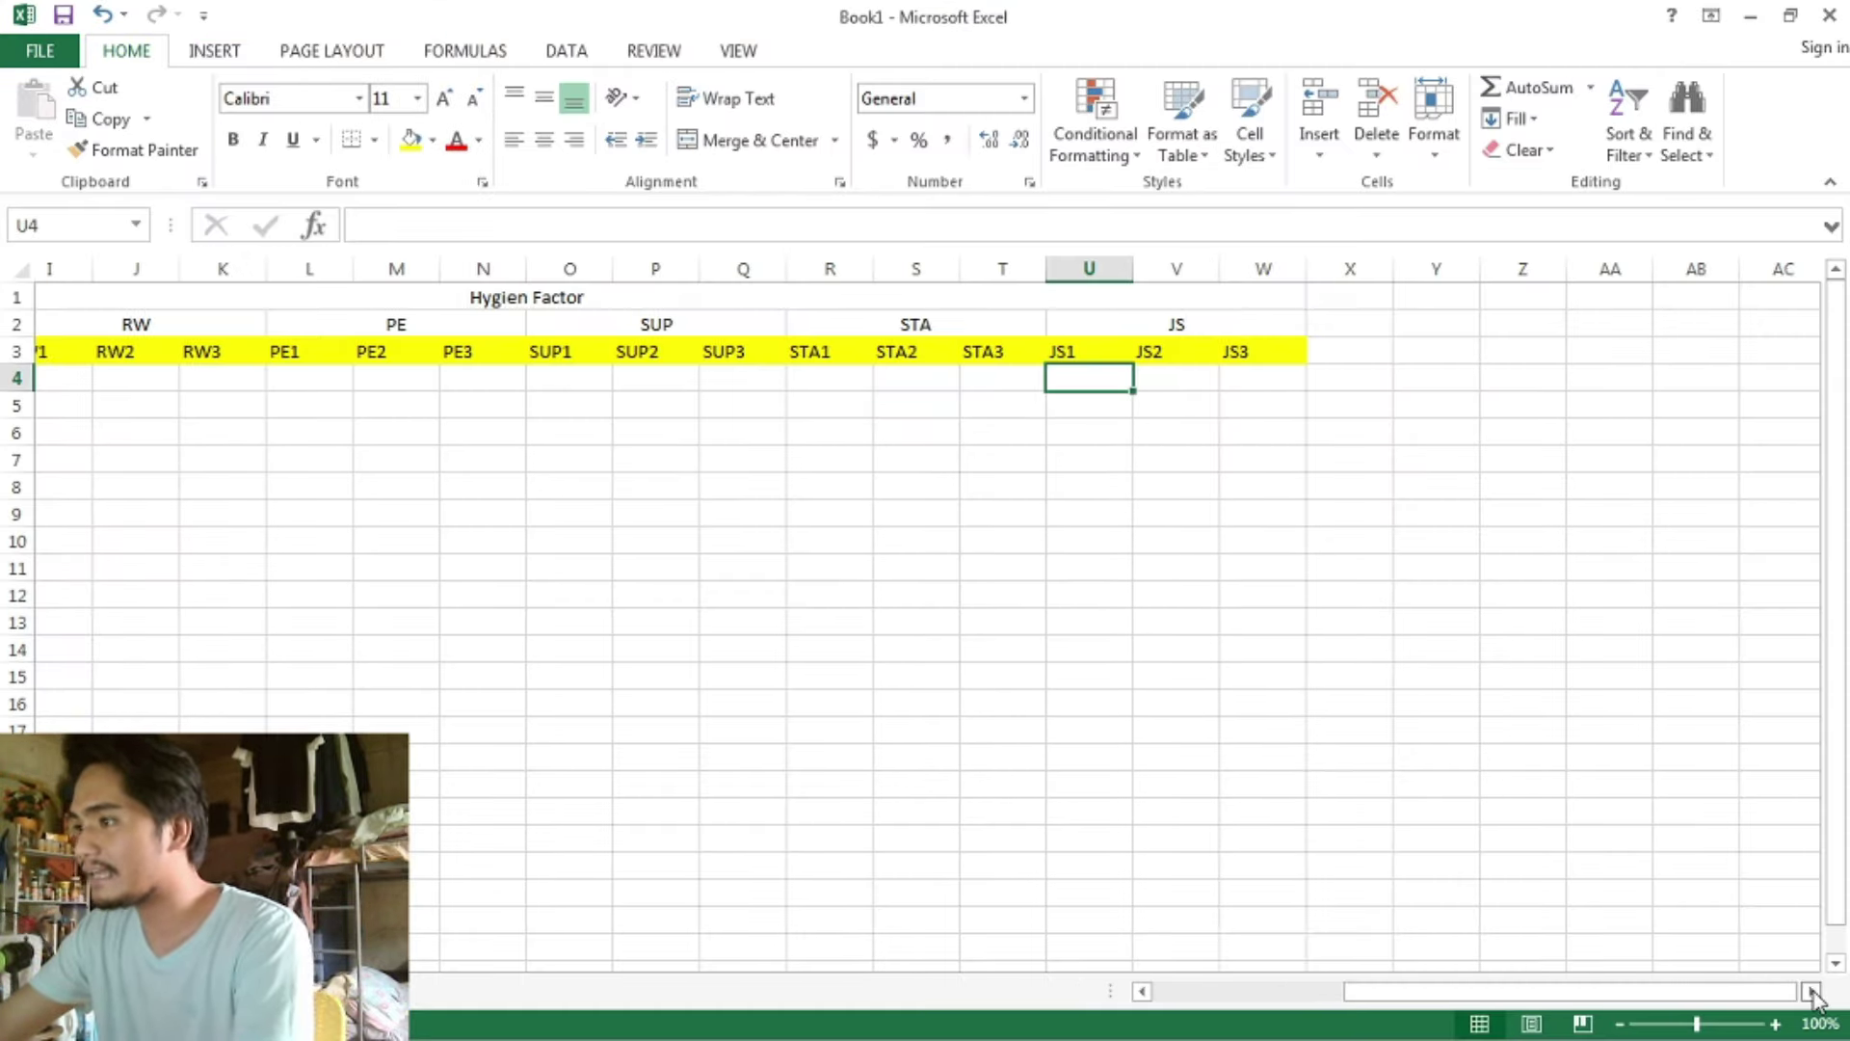
drag(848, 435, 848, 482)
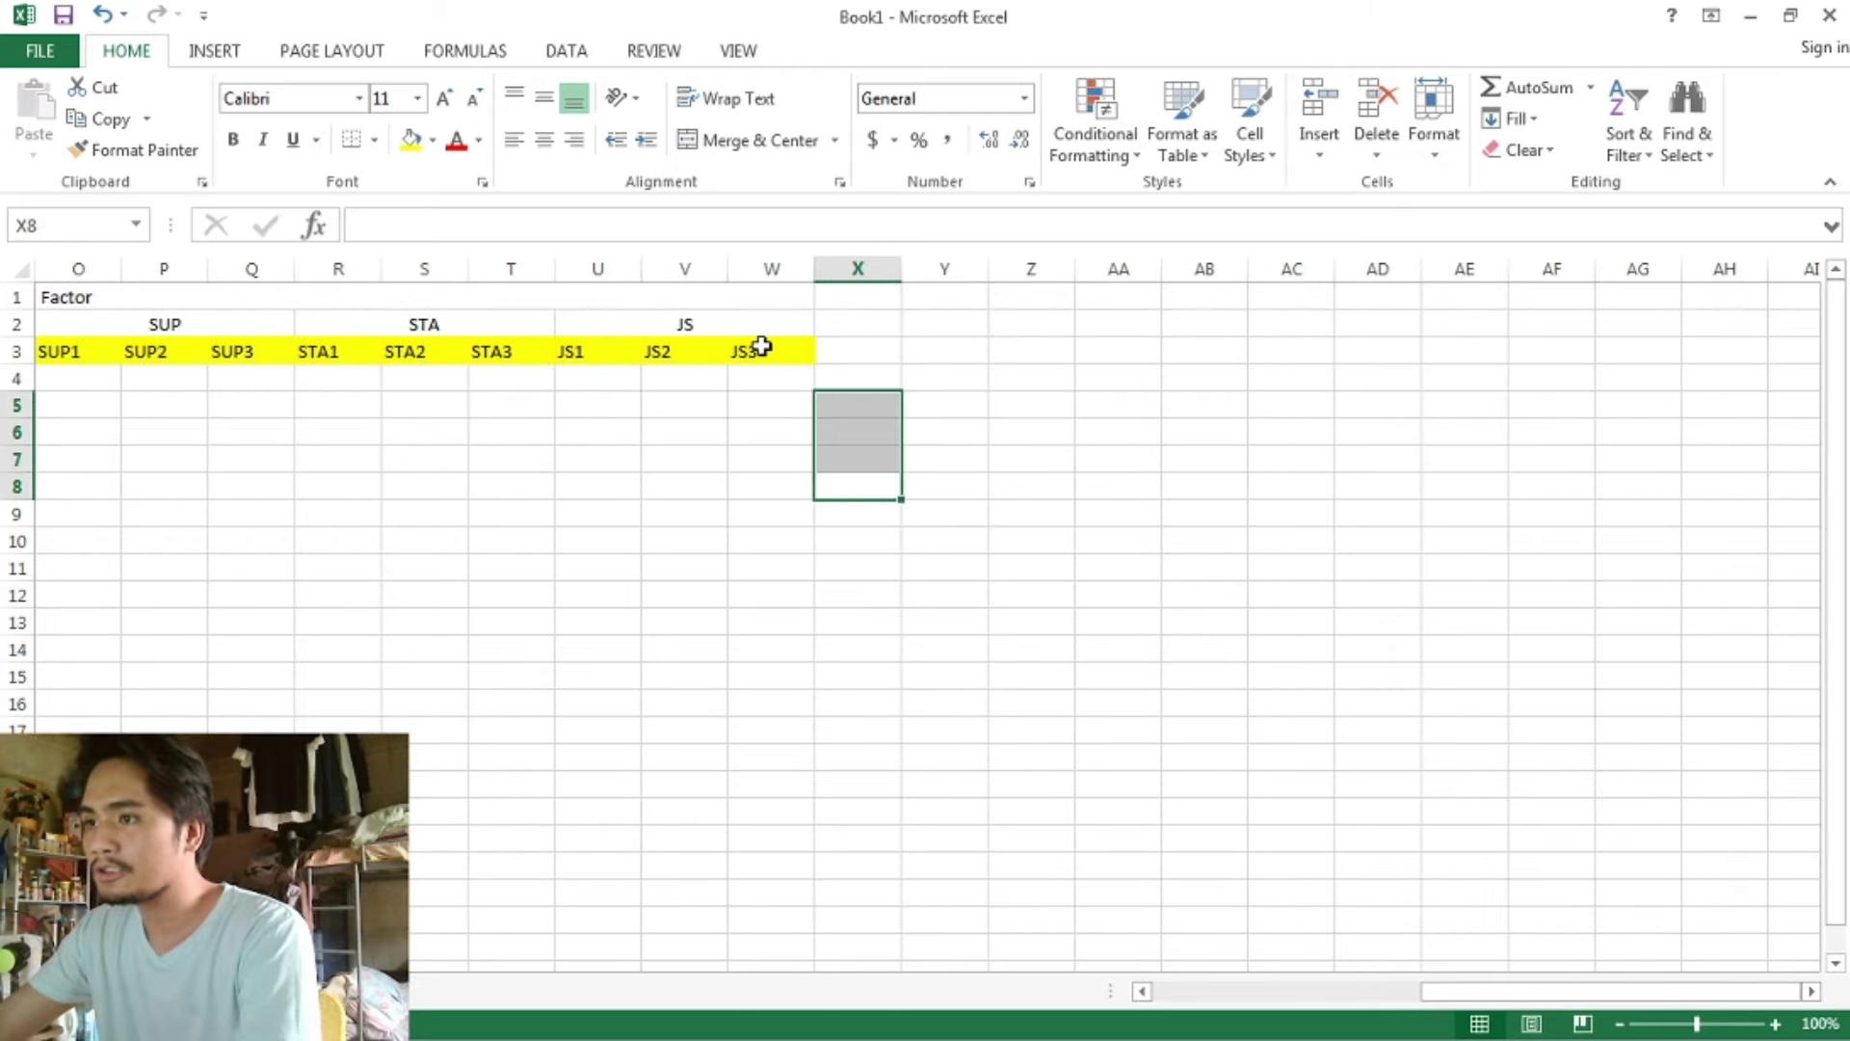
drag(764, 351, 243, 339)
key(ctrl+c)
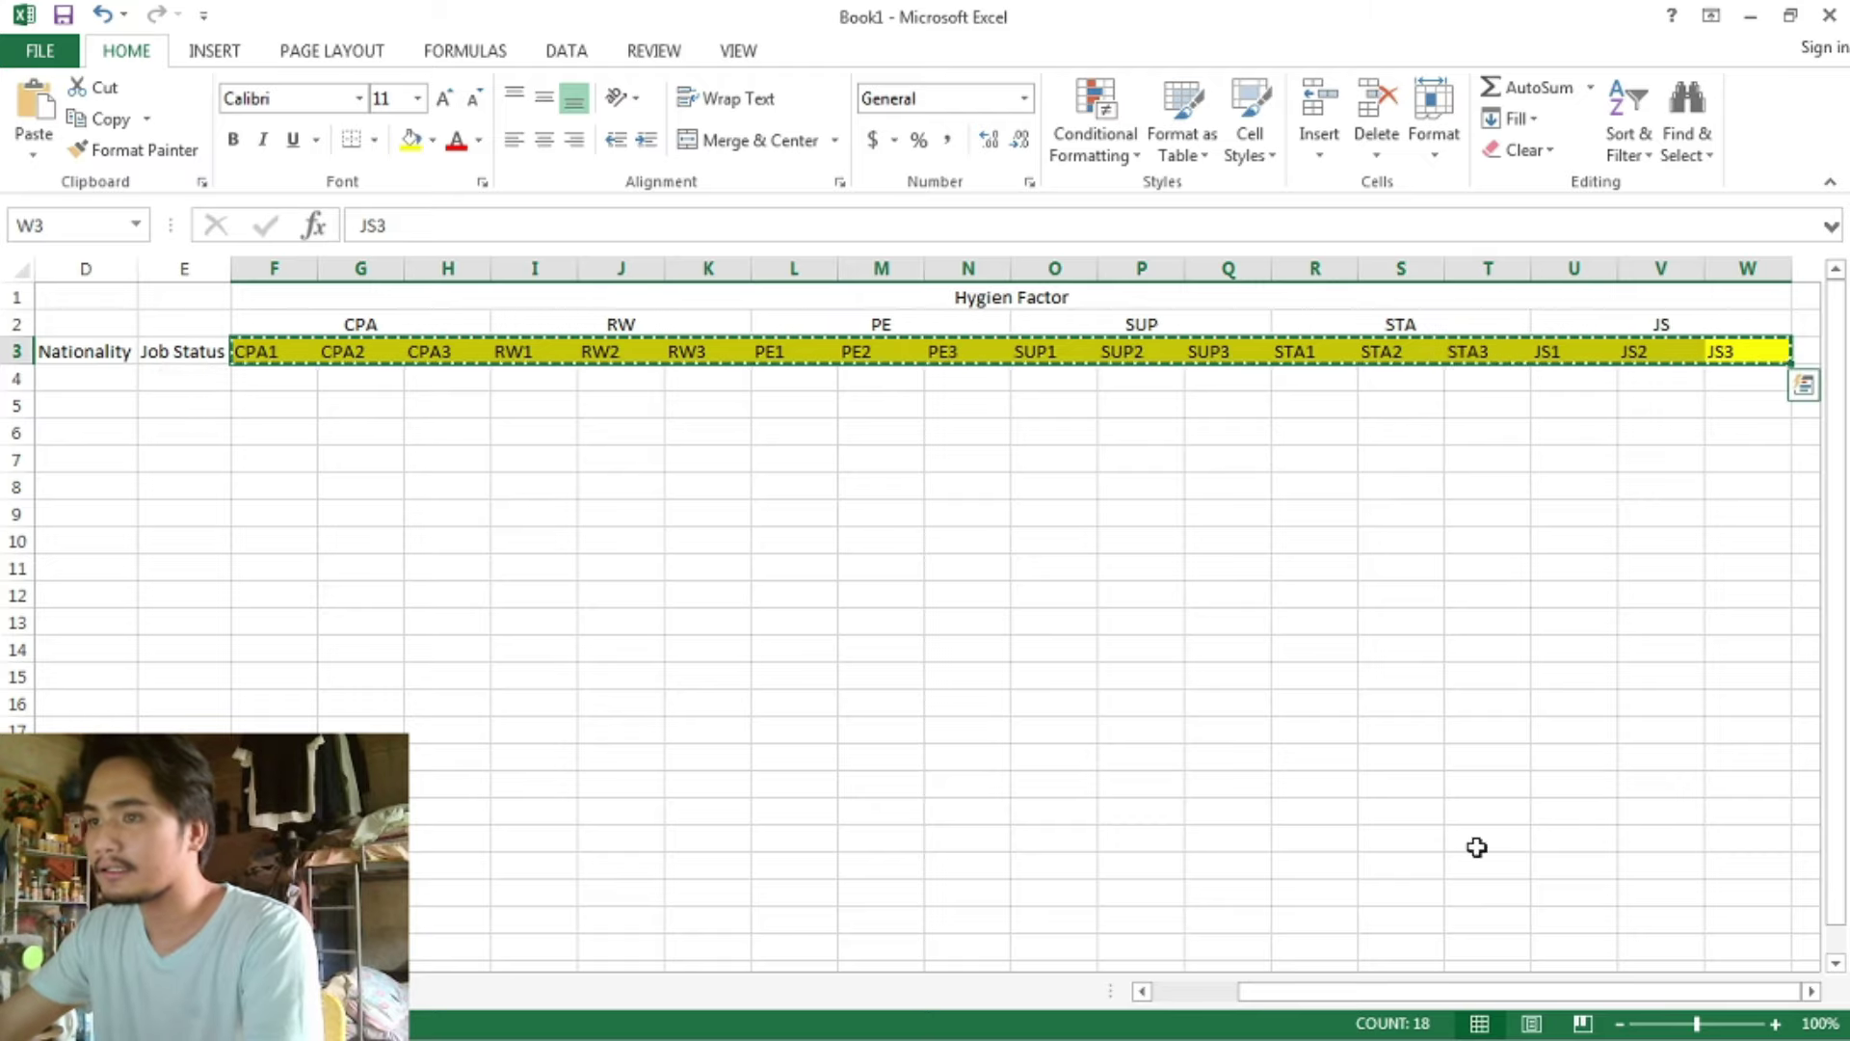
click(1812, 991)
click(1811, 991)
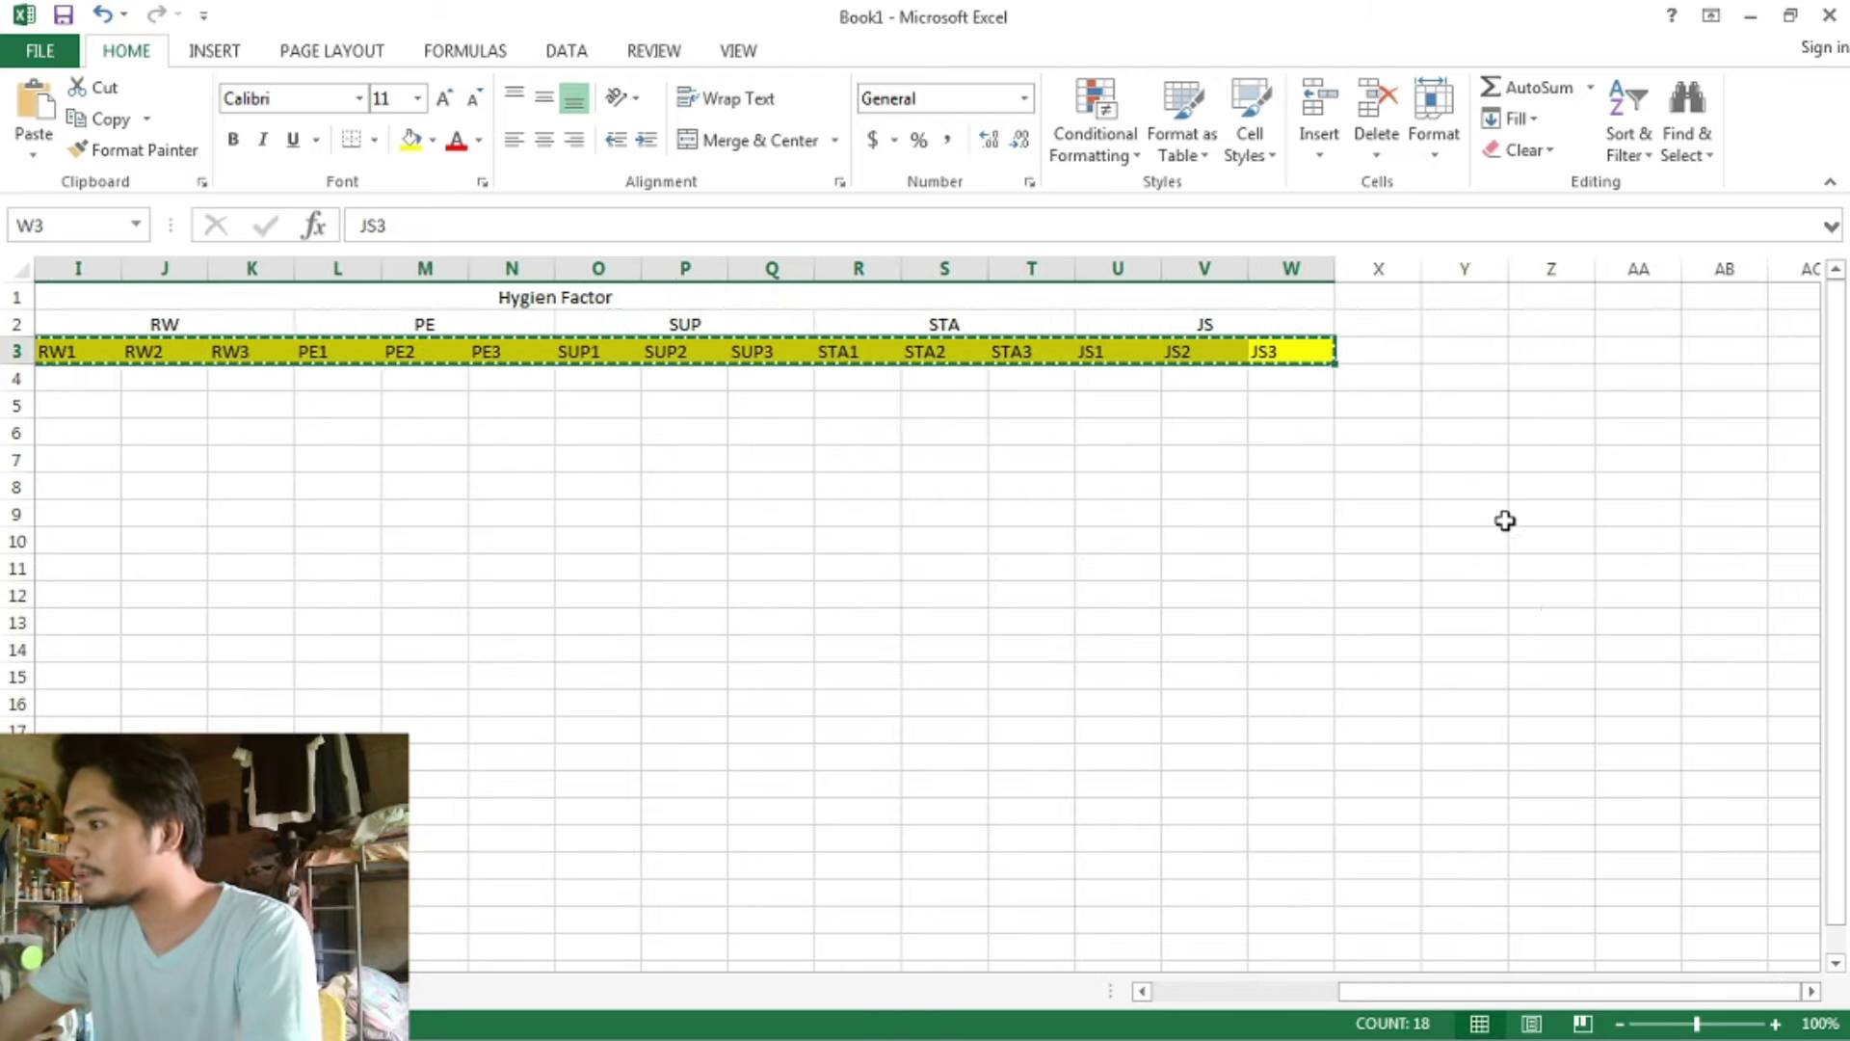
click(1378, 351)
key(ctrl+v)
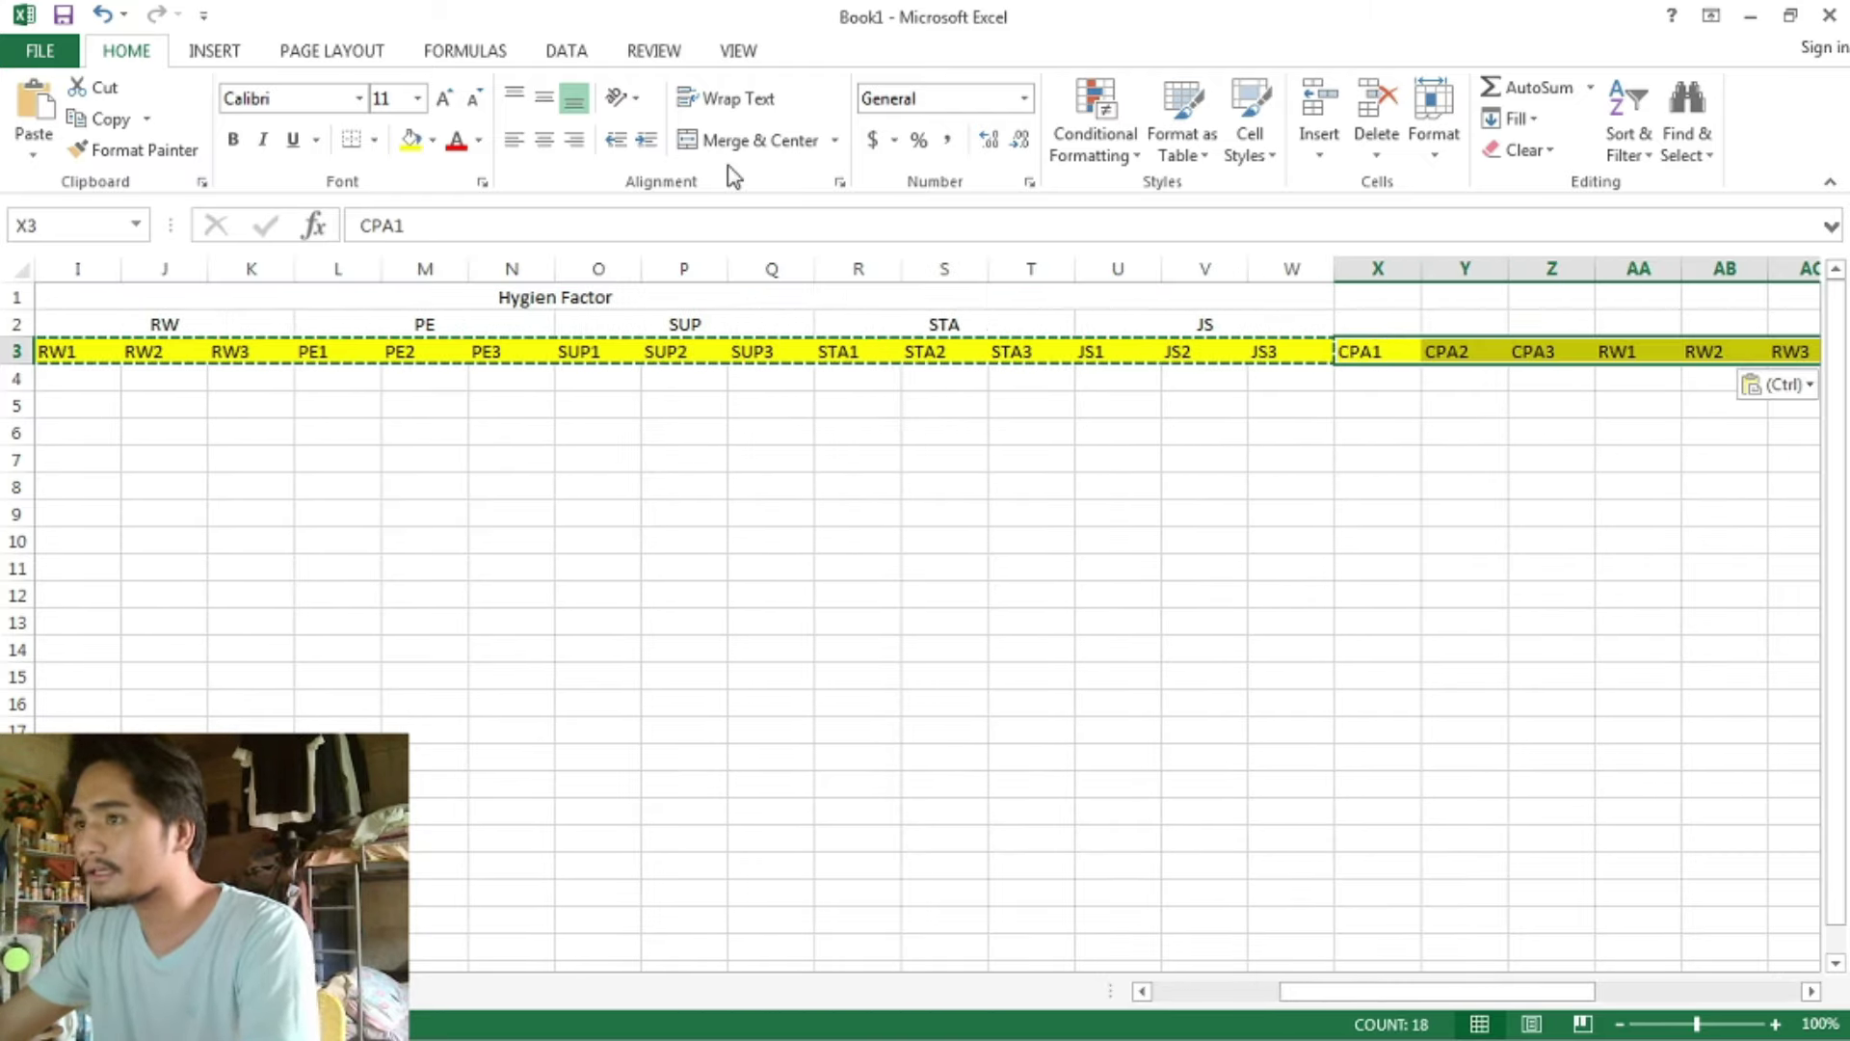
- Clear the pasted contents while keeping the yellow fill, then select X1:AO1
right_click(1399, 345)
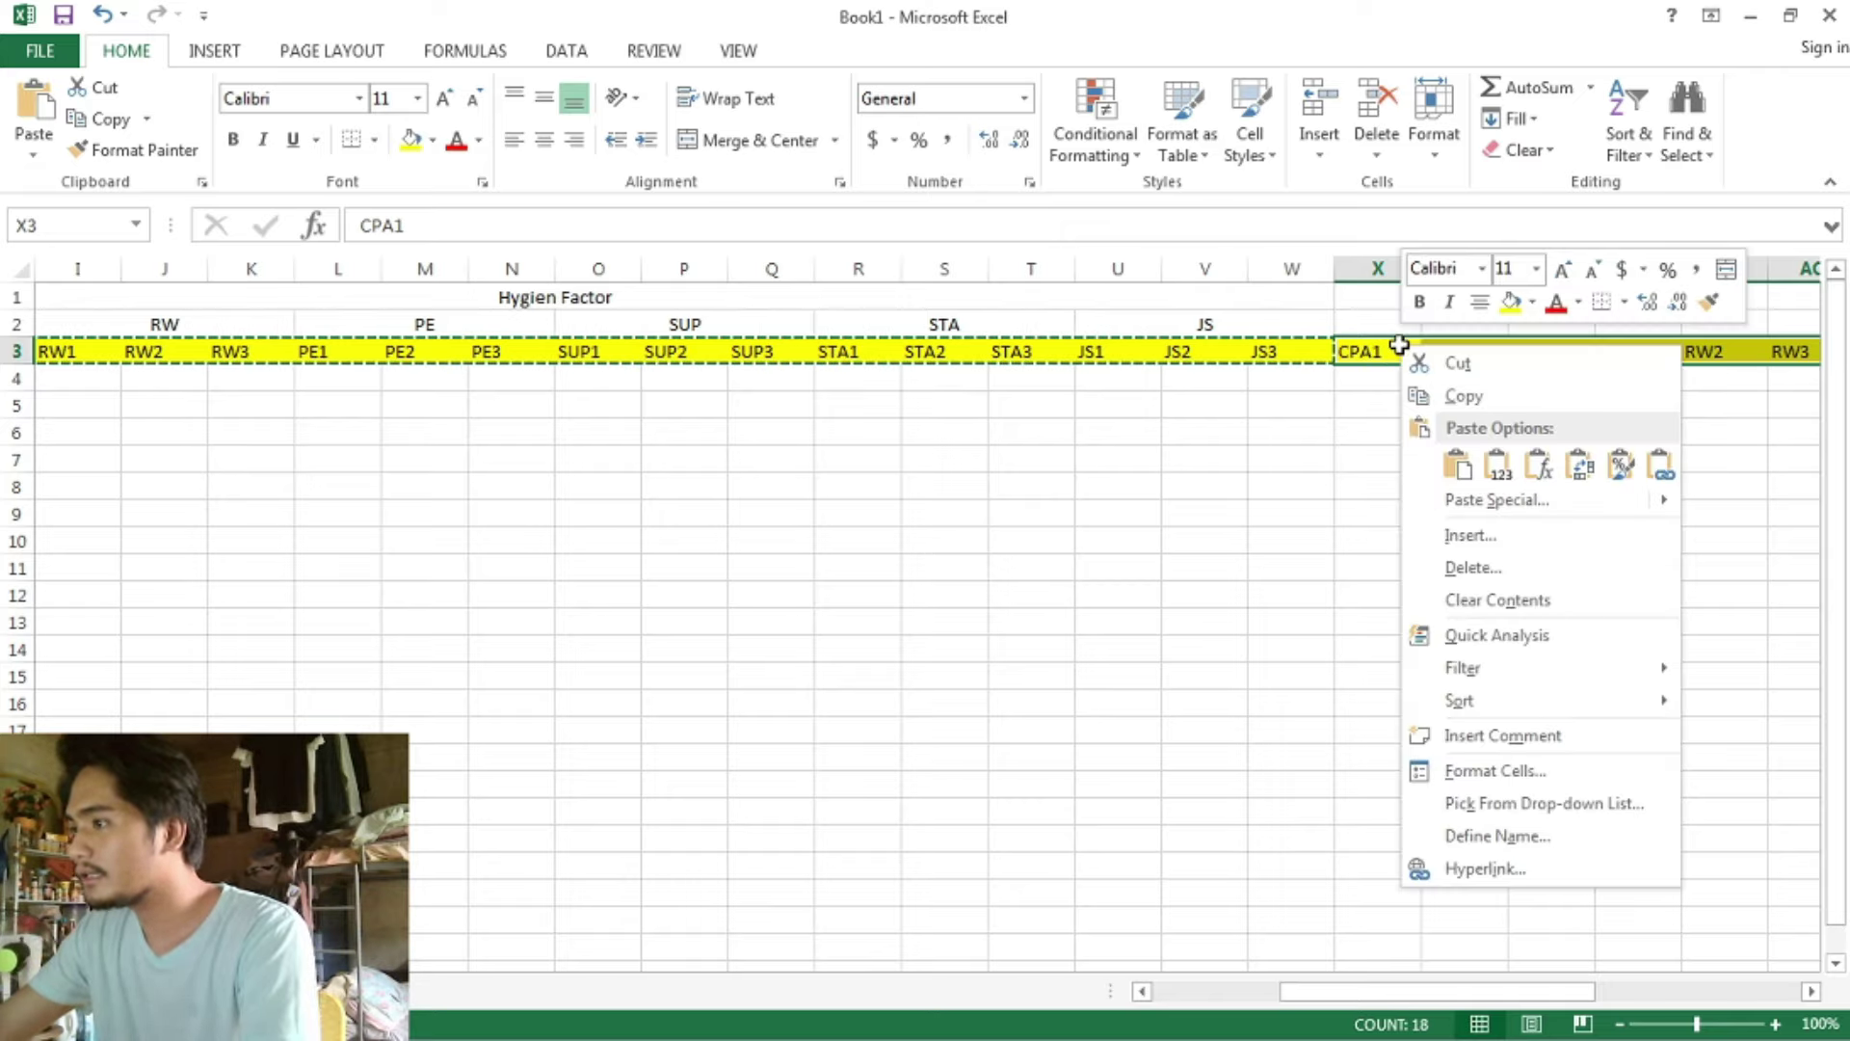
click(1532, 601)
click(1378, 487)
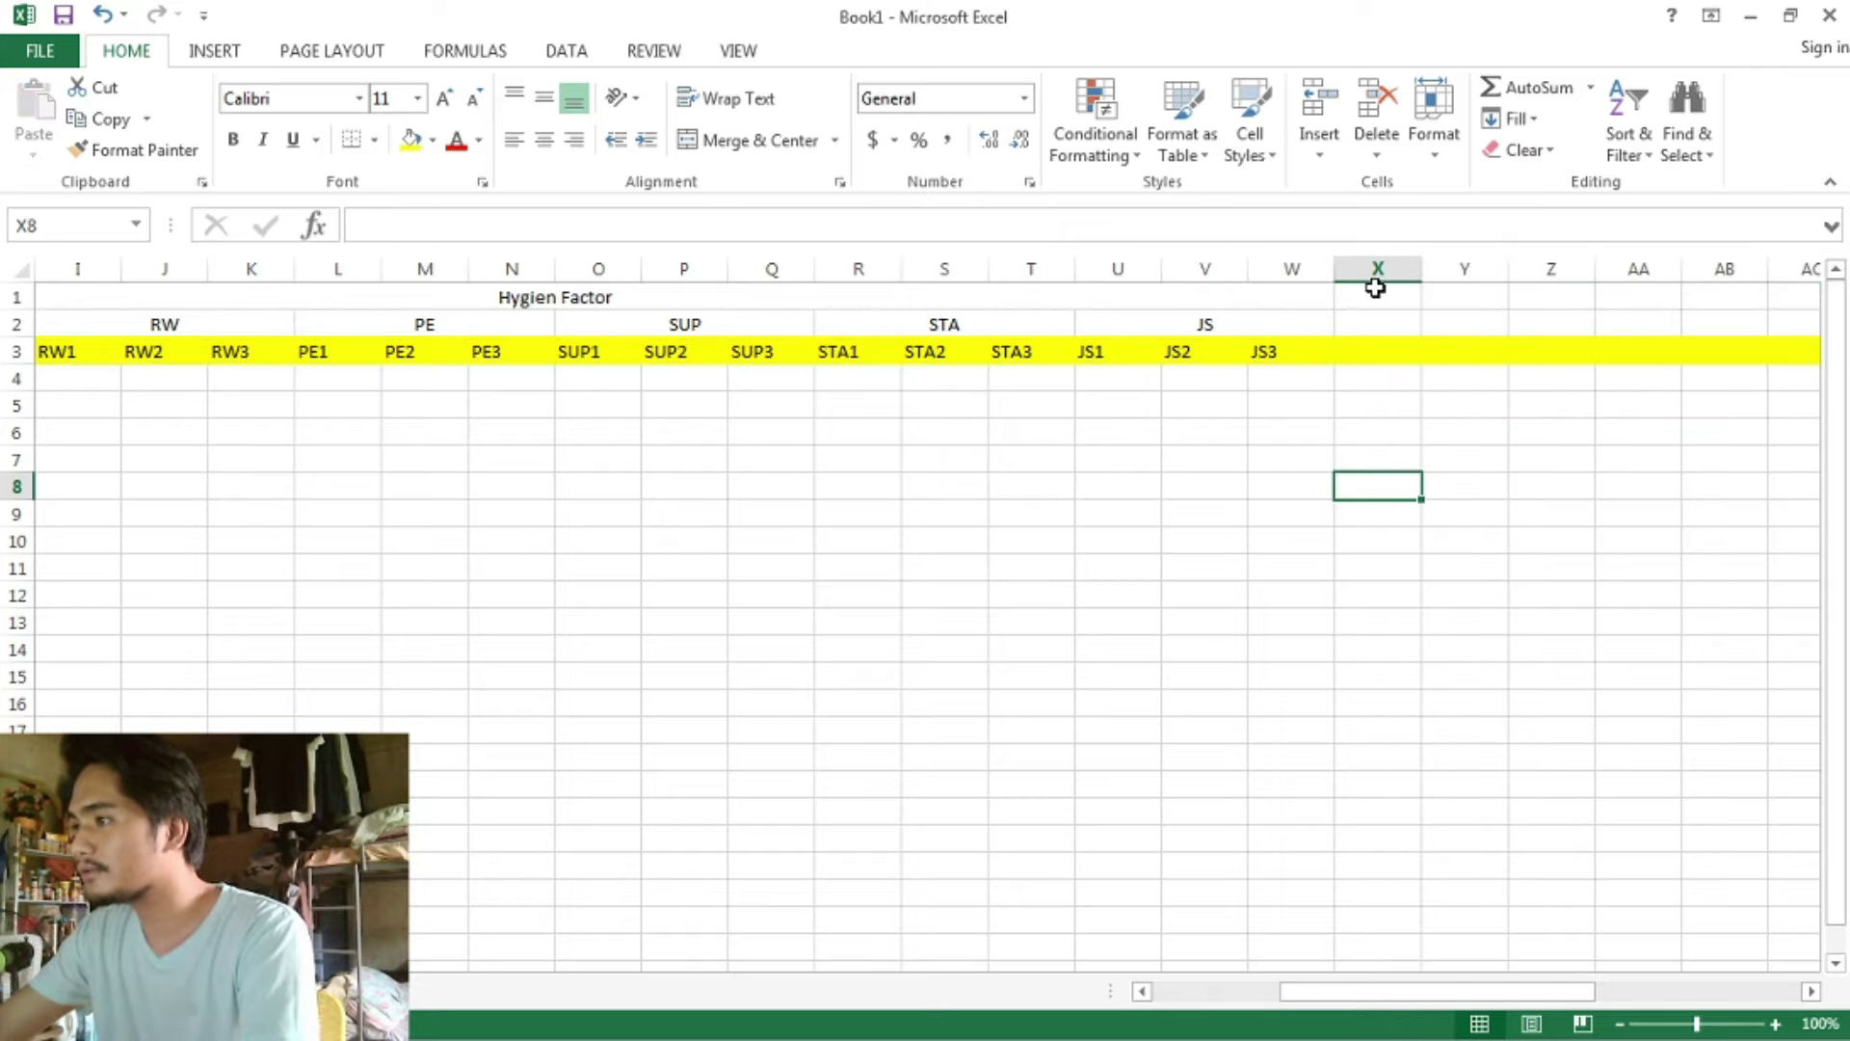
drag(1375, 288, 1638, 299)
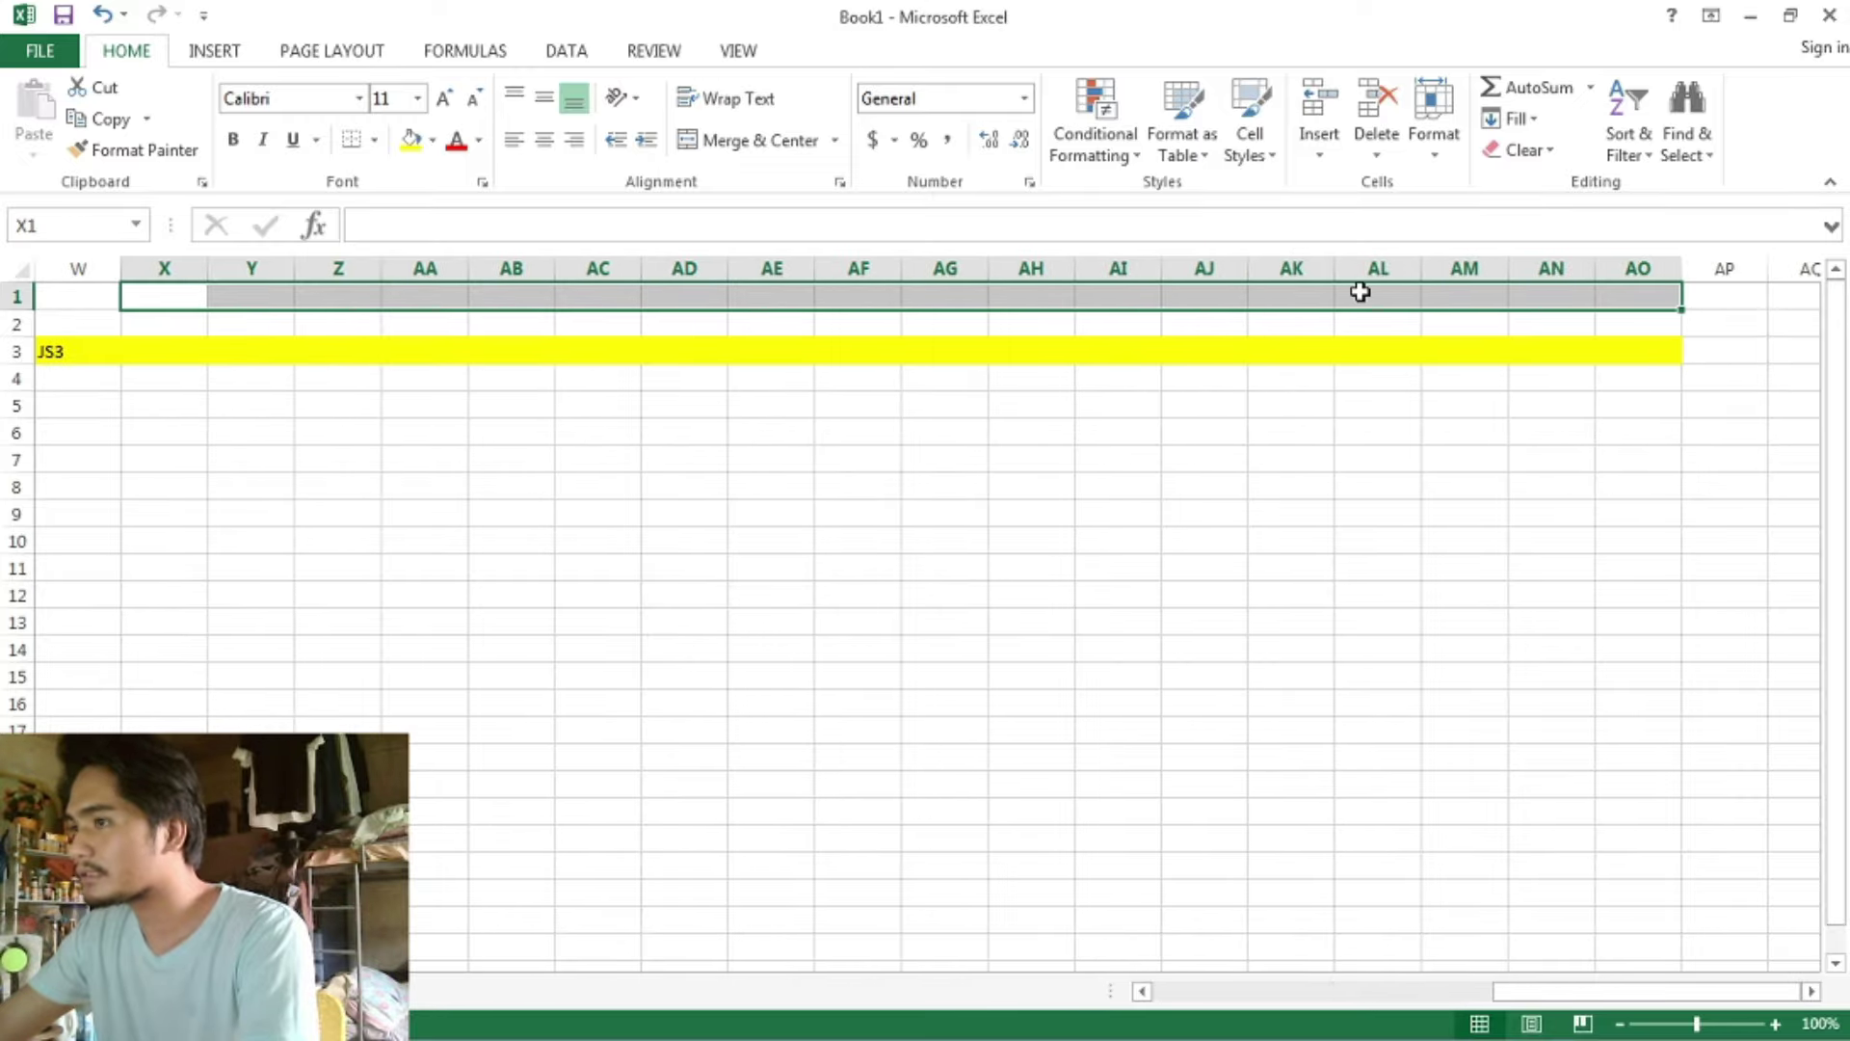
- Merge X1:AO1 and enter the heading MOTIVATOR, correcting its misspelling
click(760, 145)
text(mOTIVCAROT)
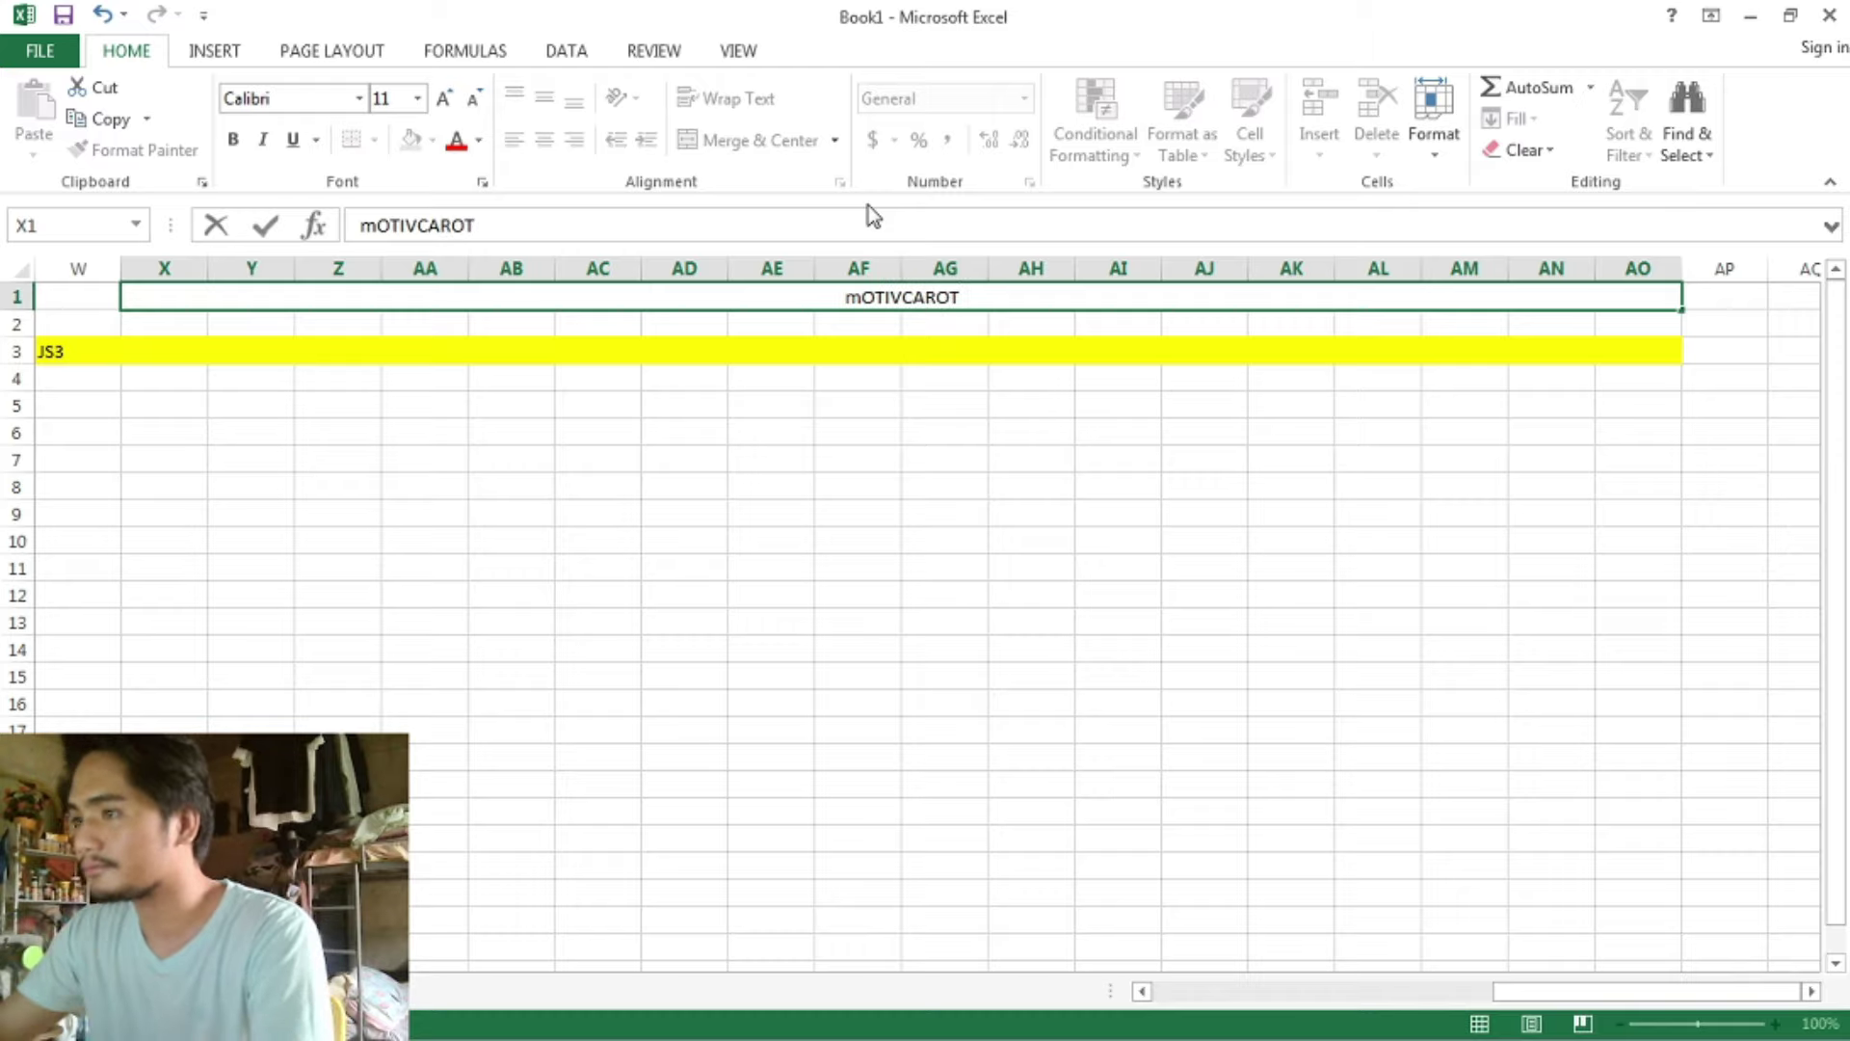
key(Return)
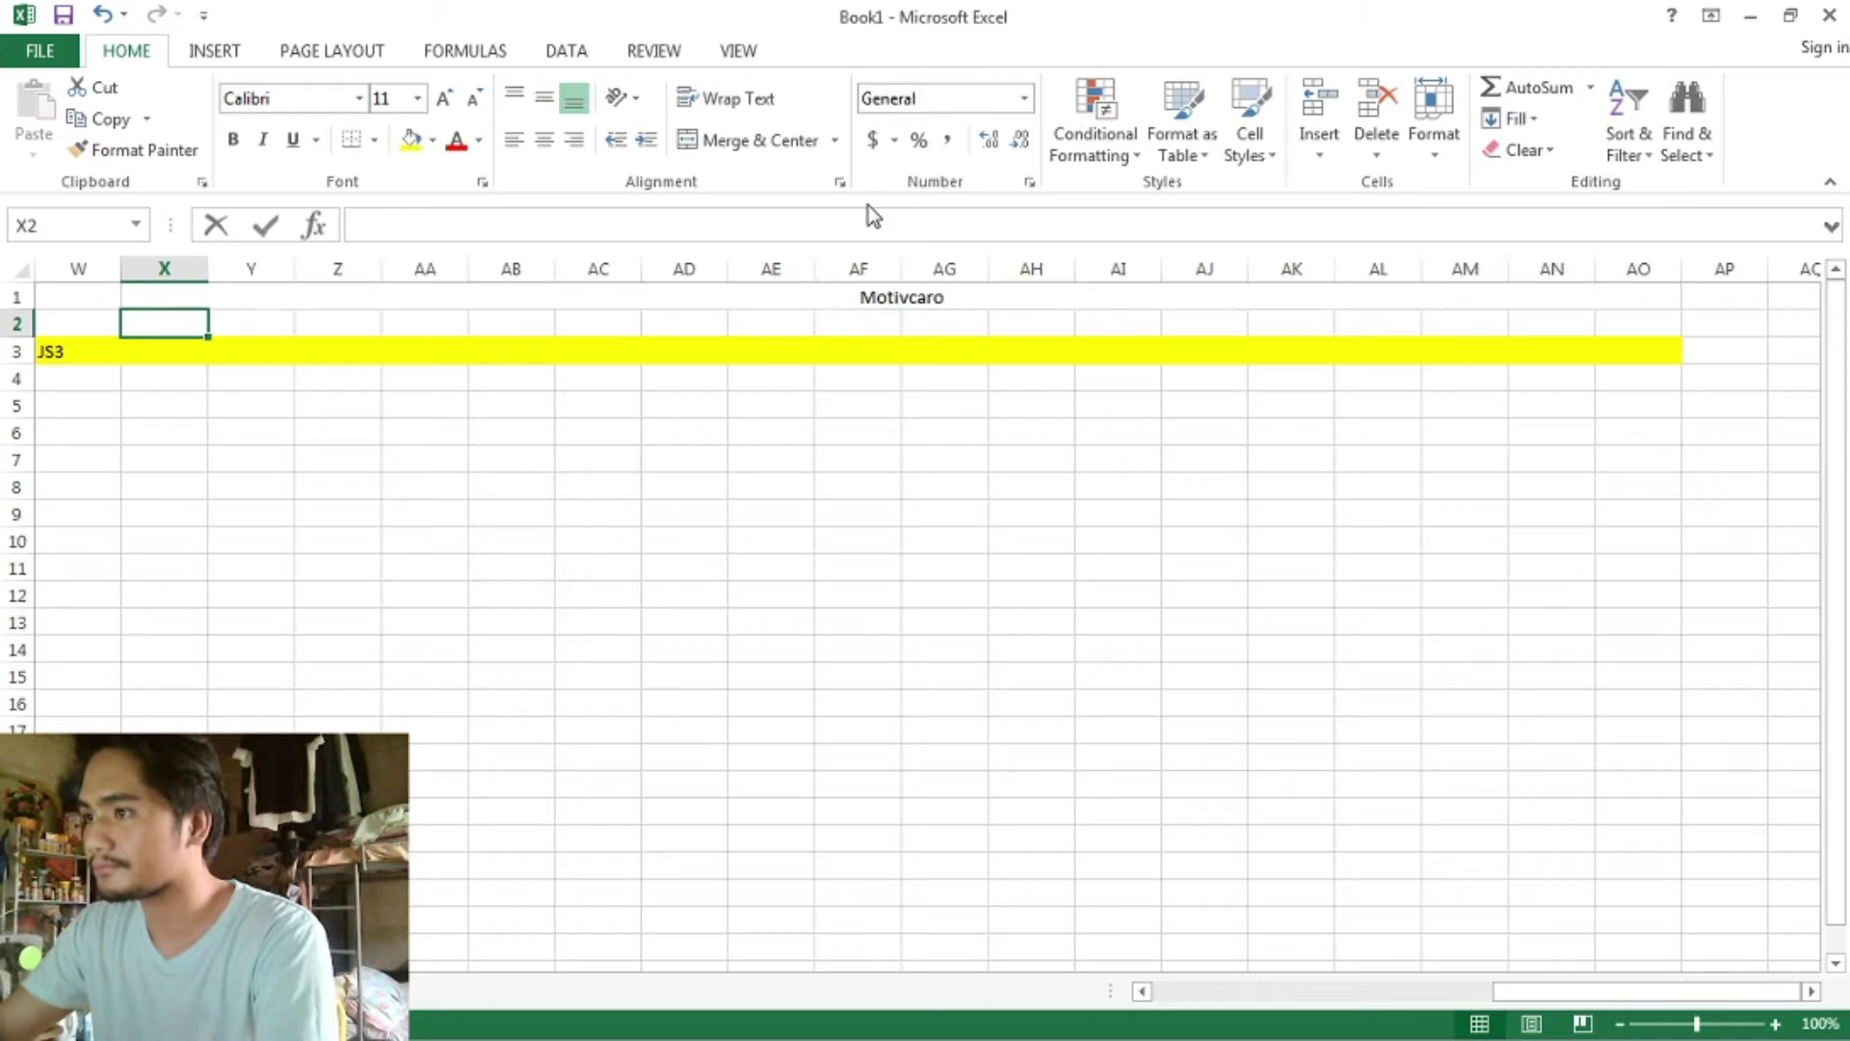
drag(1349, 491, 1291, 486)
click(956, 300)
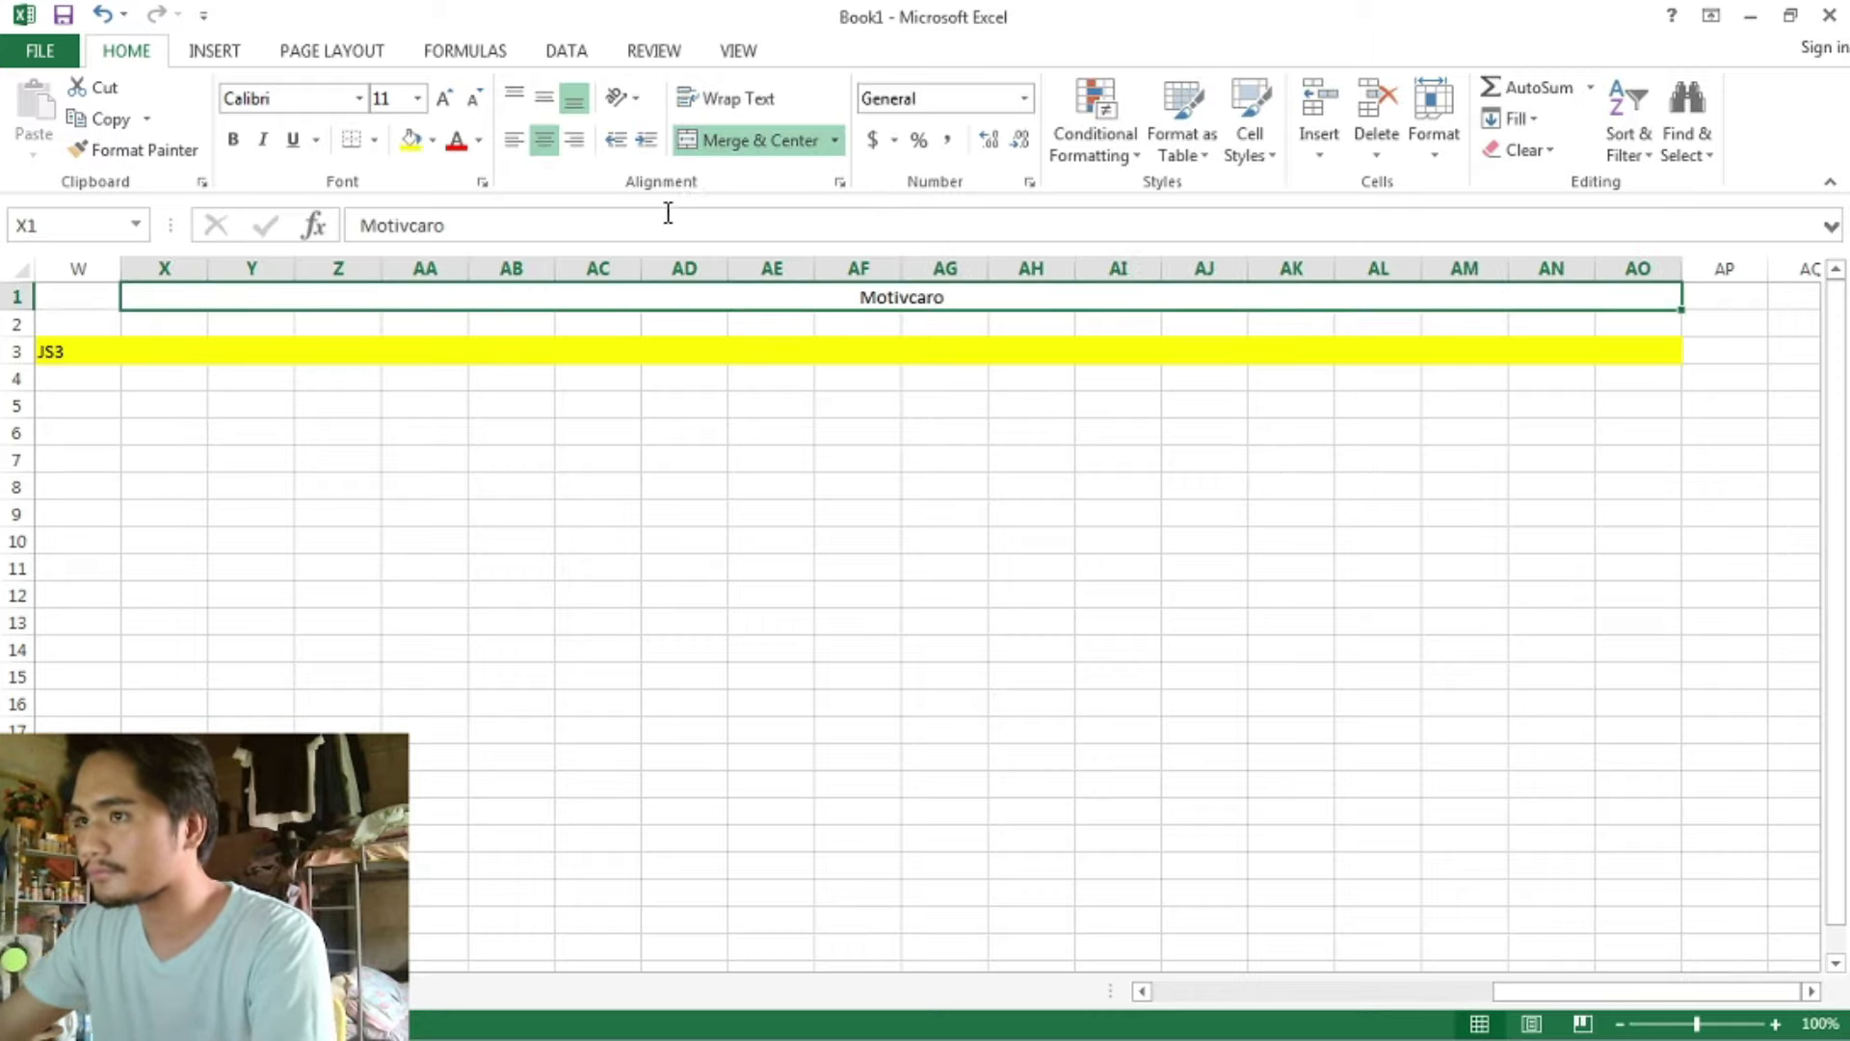
click(661, 225)
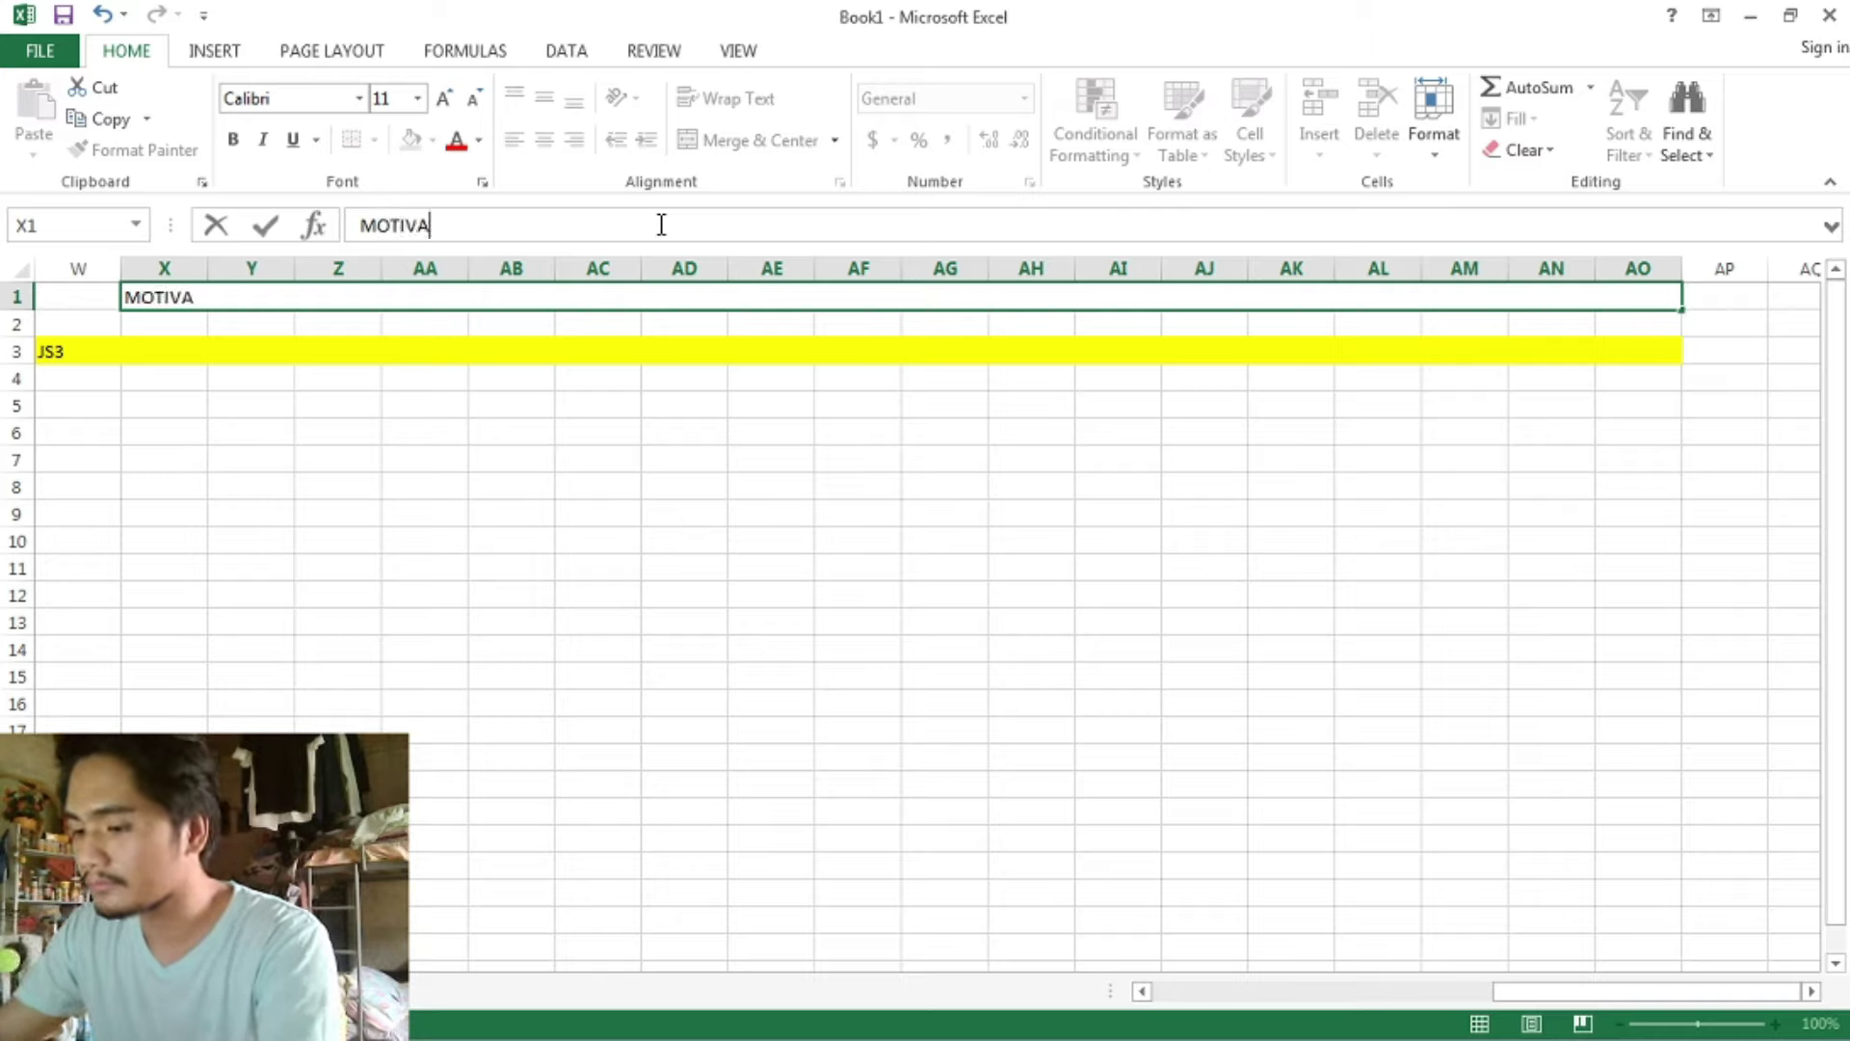
drag(1646, 993, 1536, 992)
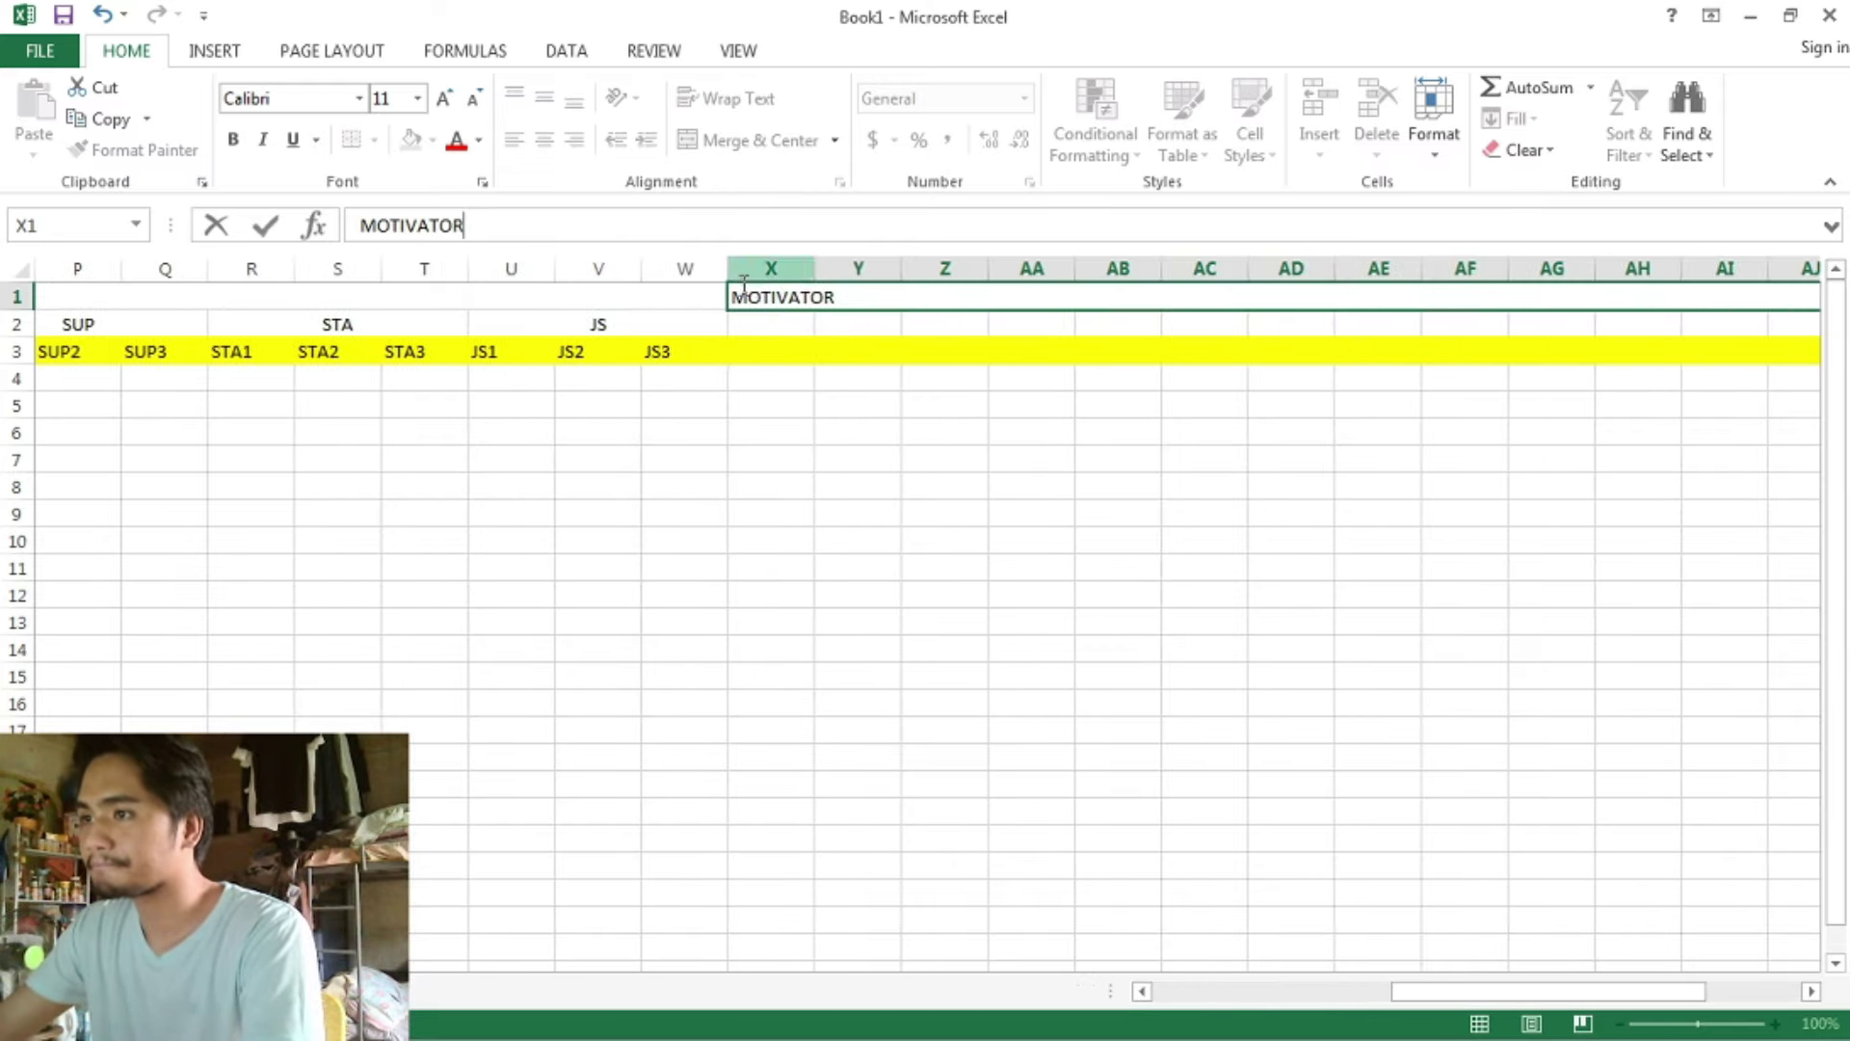
click(774, 383)
click(1031, 486)
- Scroll the Word questionnaire to the MOTIVATOR section's Compensation items
key(alt+Tab)
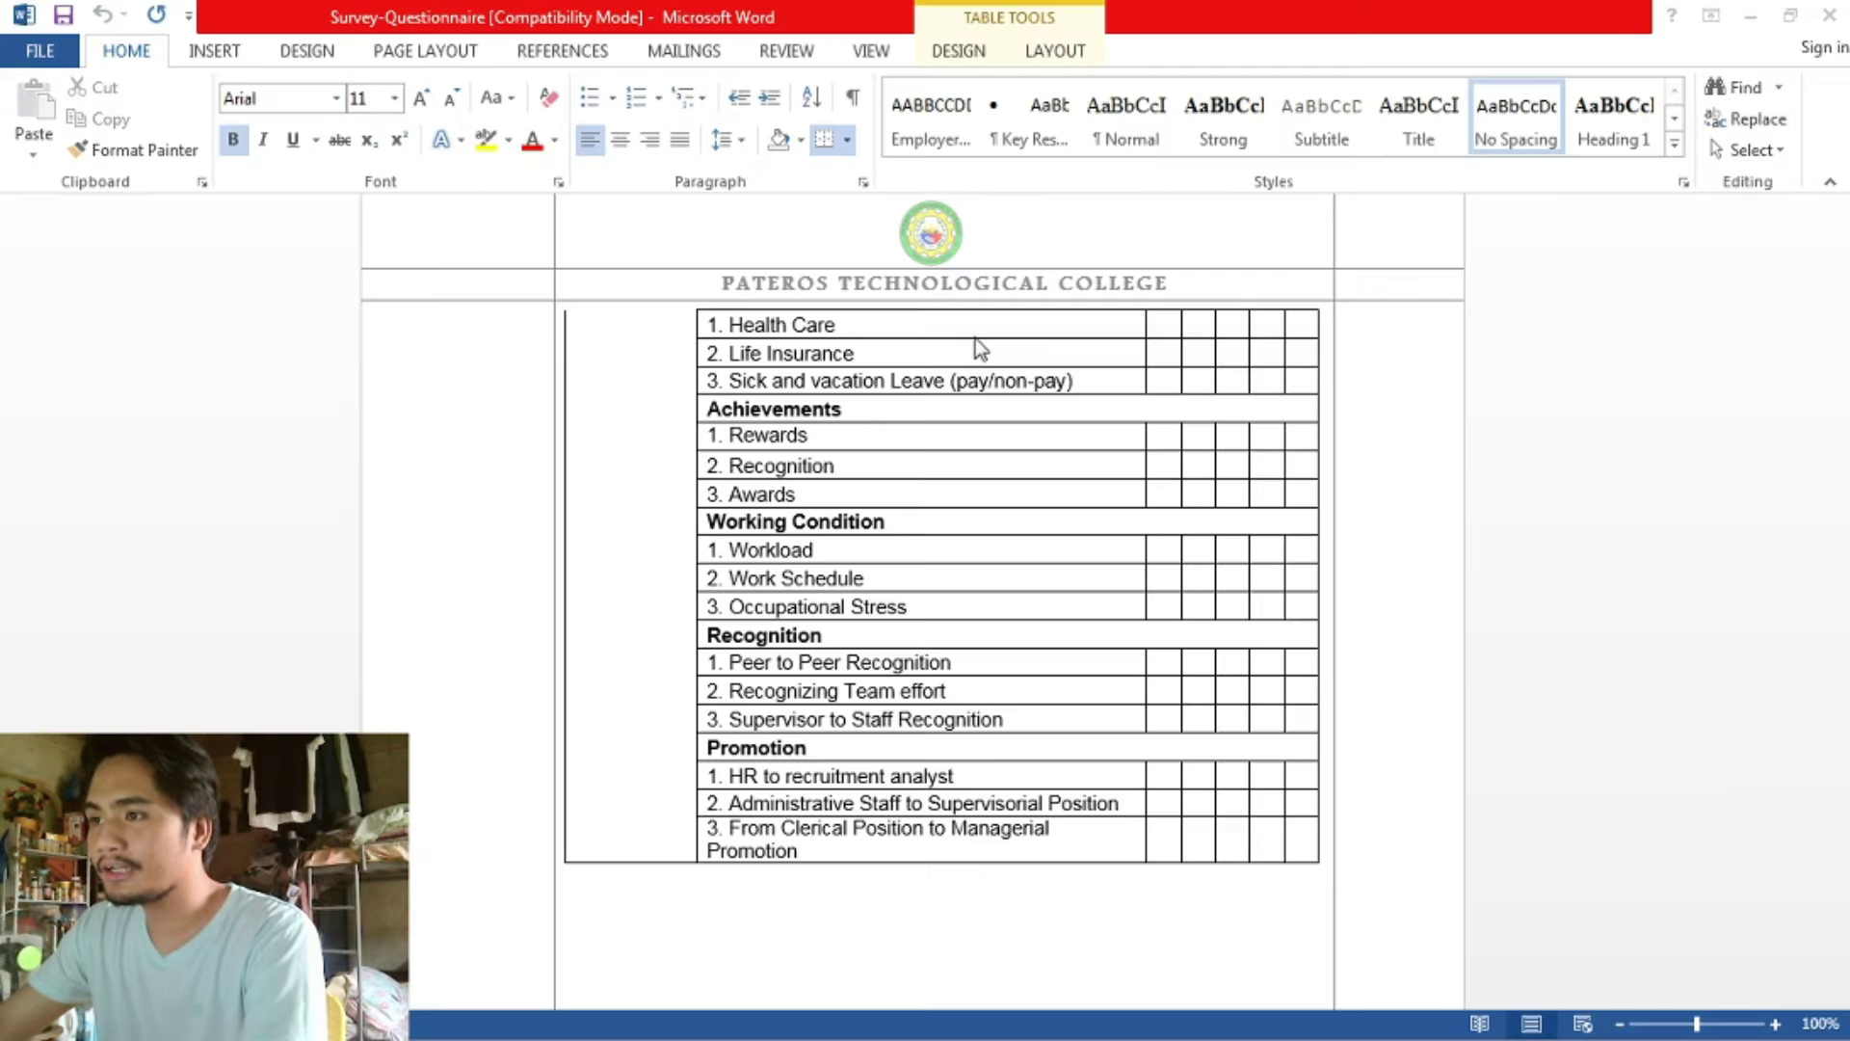
scroll(879, 529, up, 3)
scroll(920, 520, down, 5)
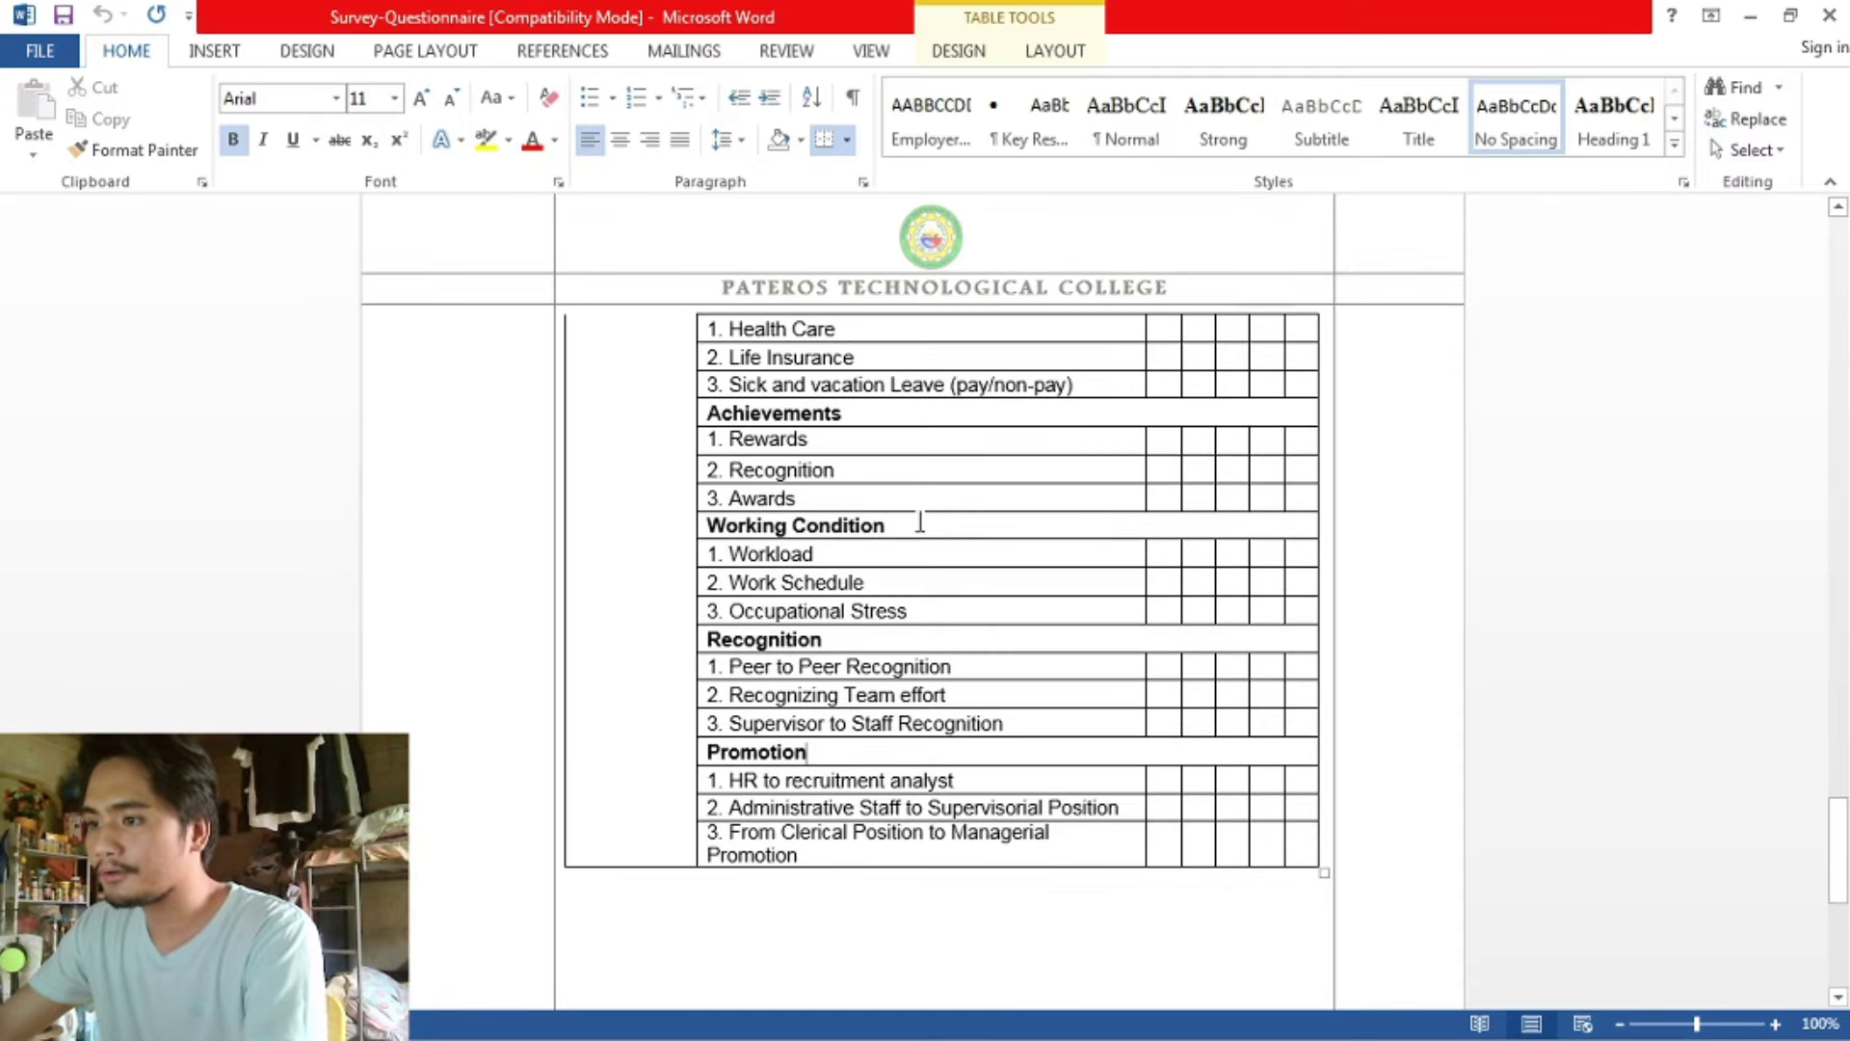
scroll(918, 525, up, 6)
scroll(918, 528, up, 3)
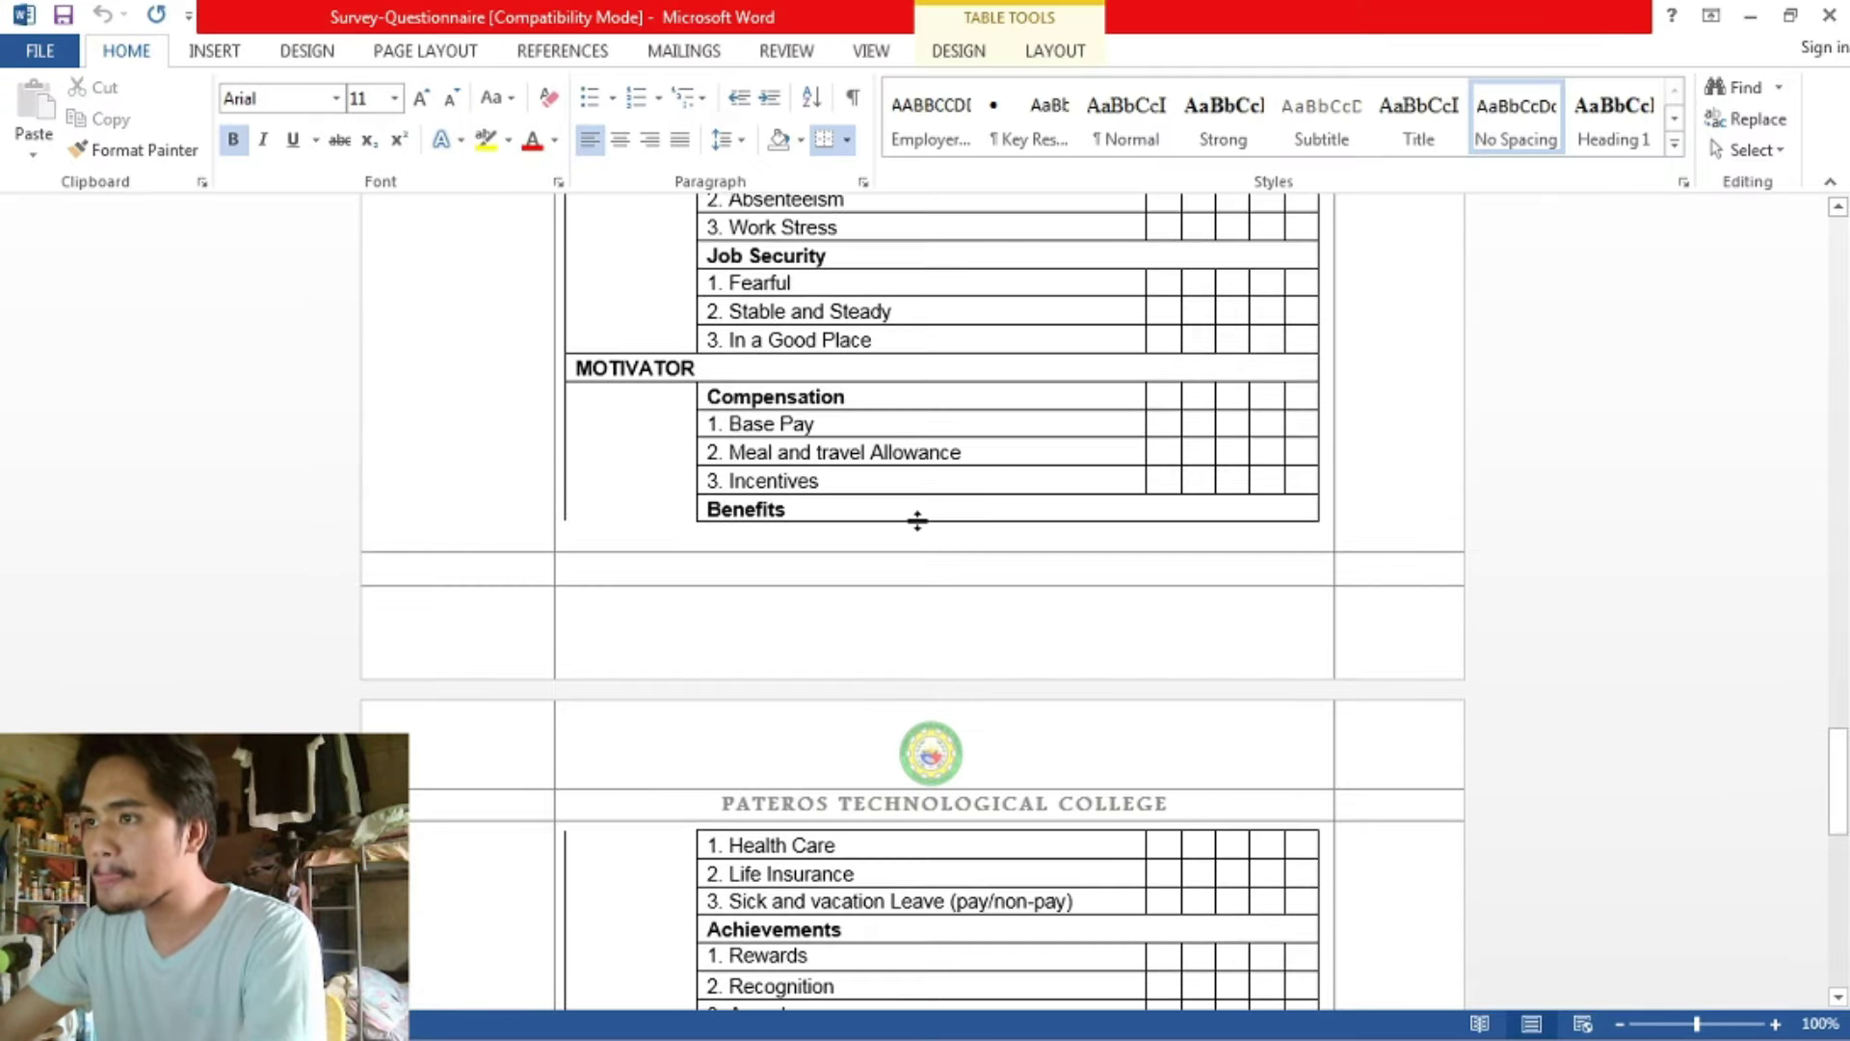
- Back in Excel, select X2:Z2 beneath the MOTIVATOR title
key(alt+Tab)
click(785, 375)
drag(788, 325, 964, 318)
- Merge and centre X2:Z2 and title it COM
click(752, 140)
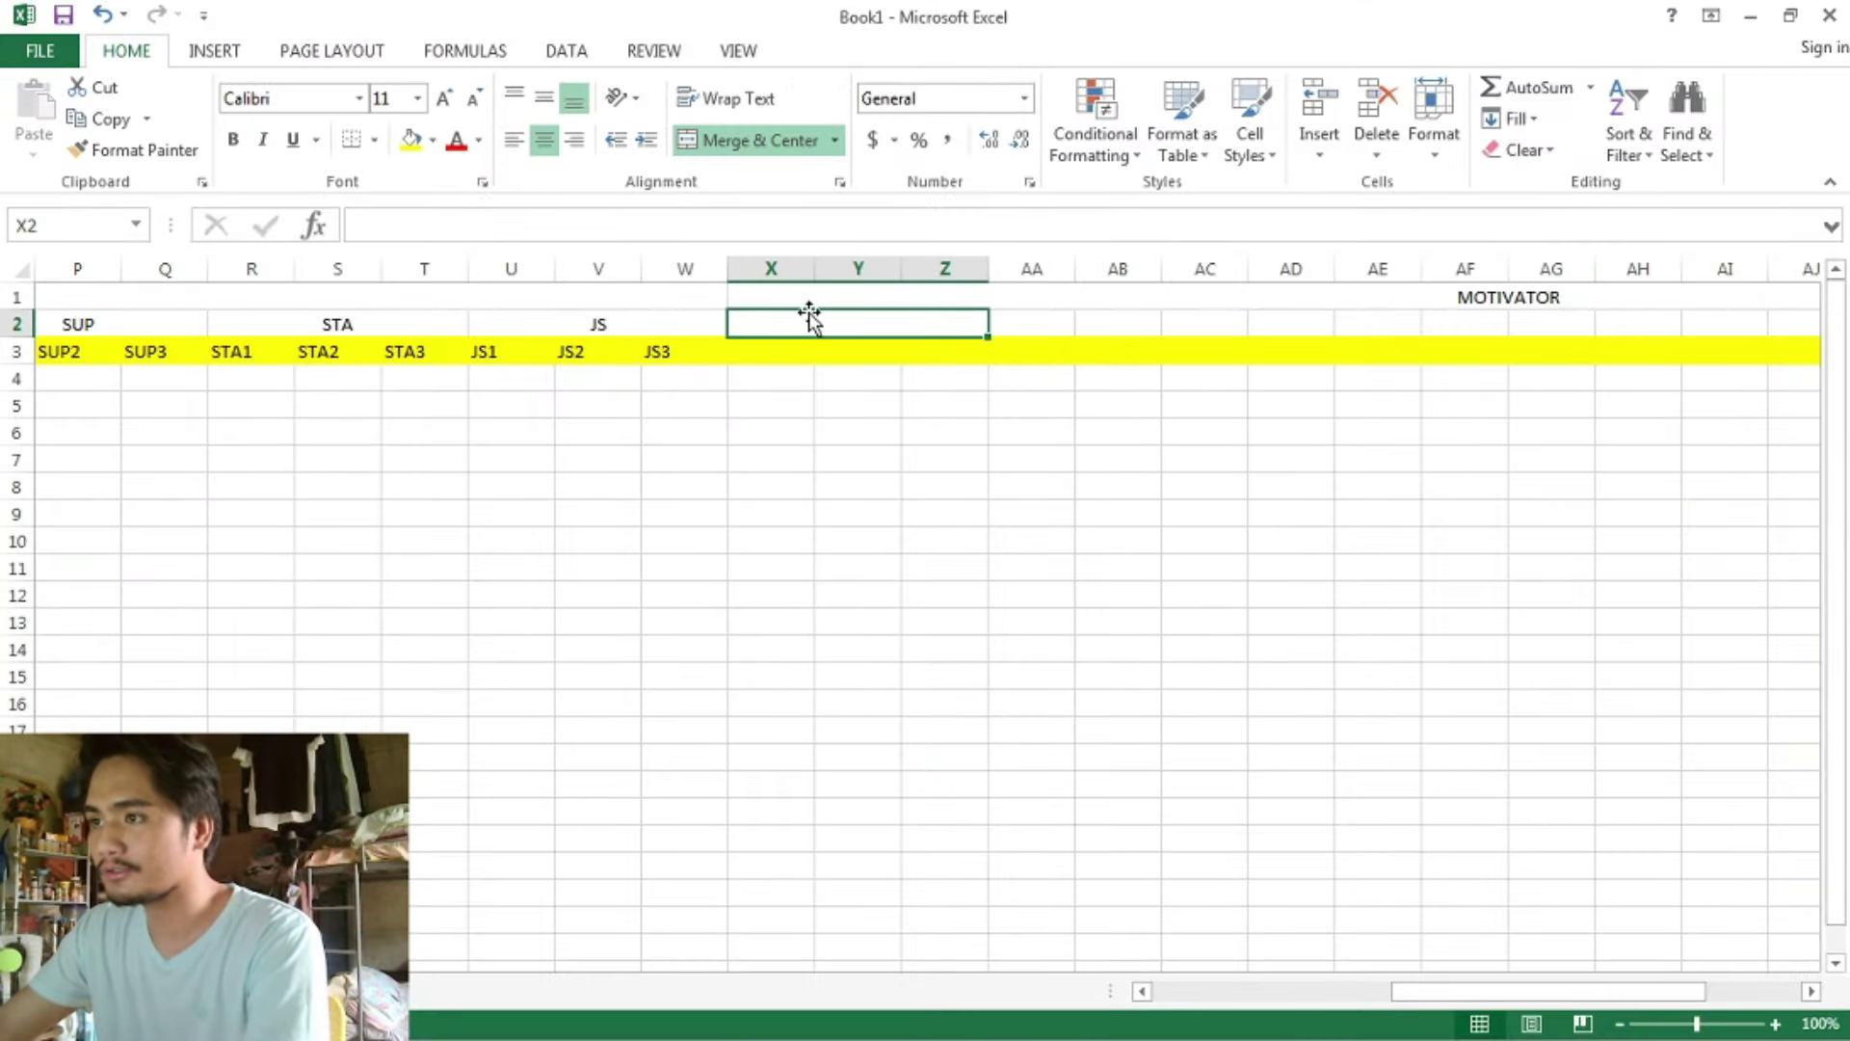
text(co)
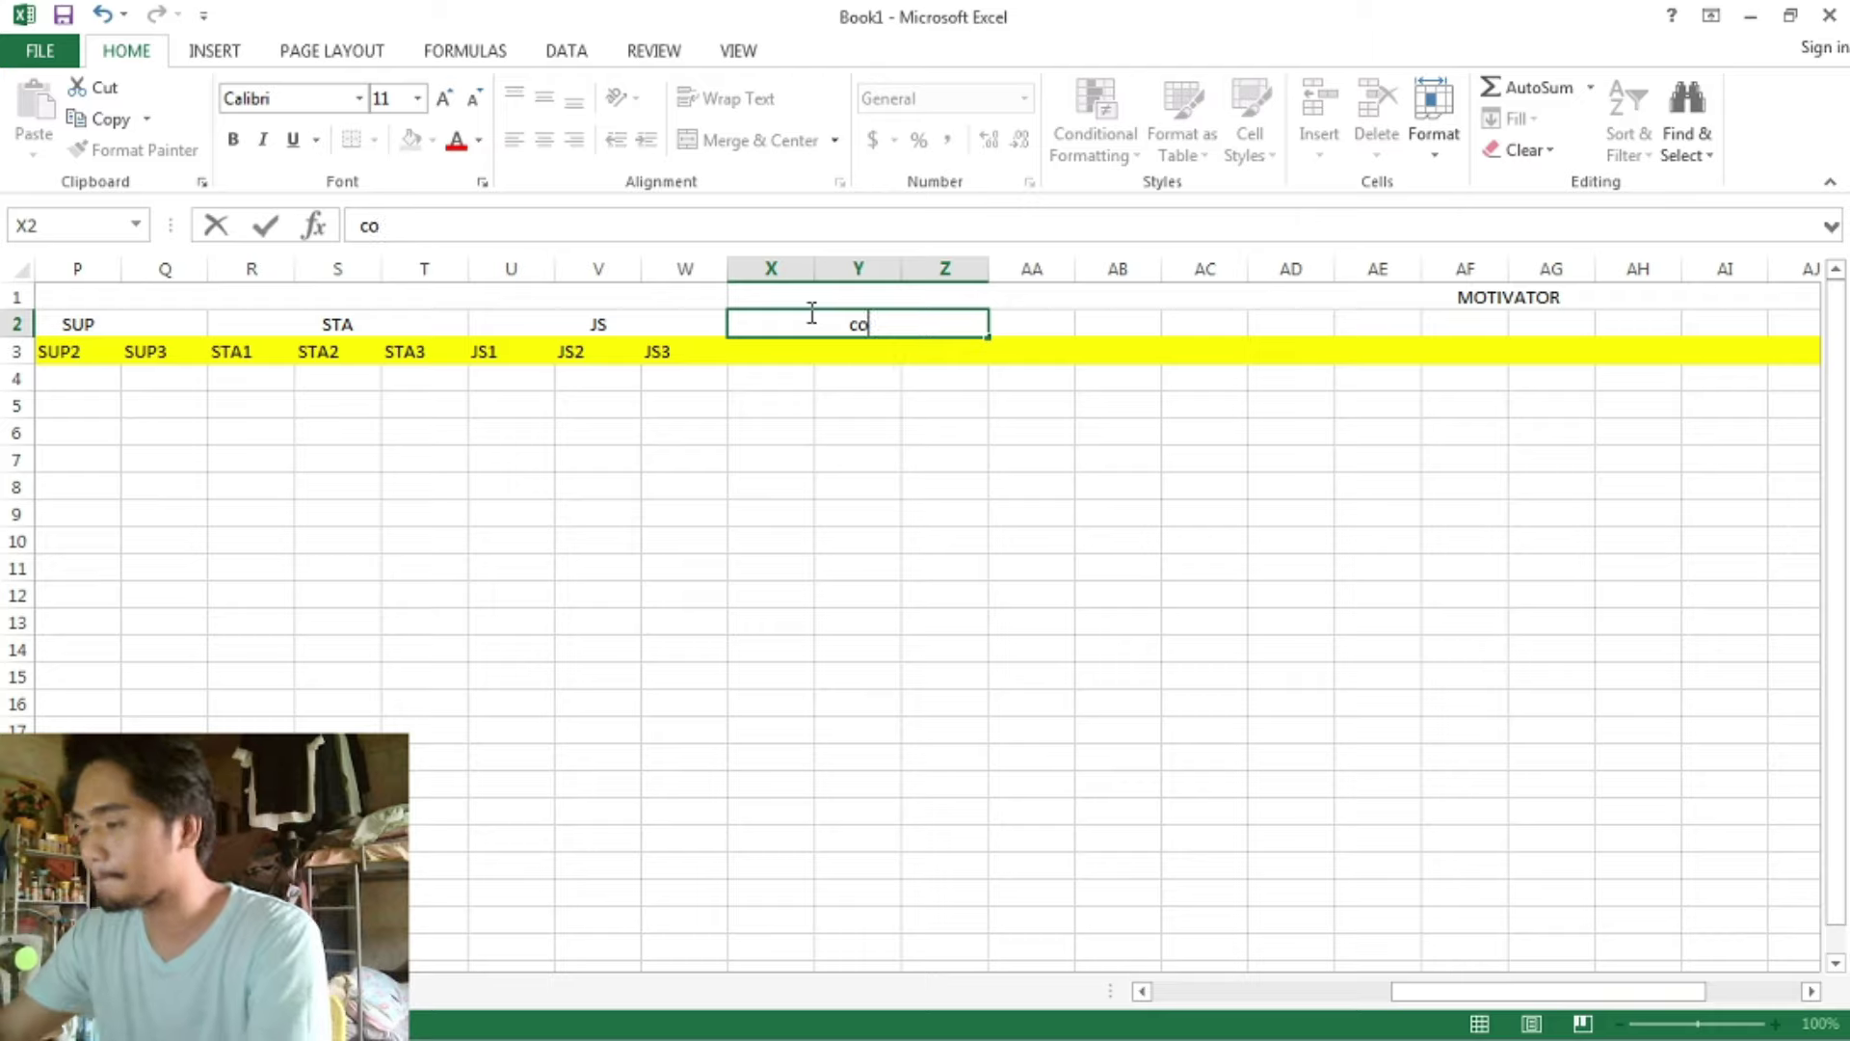
key(BackSpace)
key(BackSpace)
text(COM)
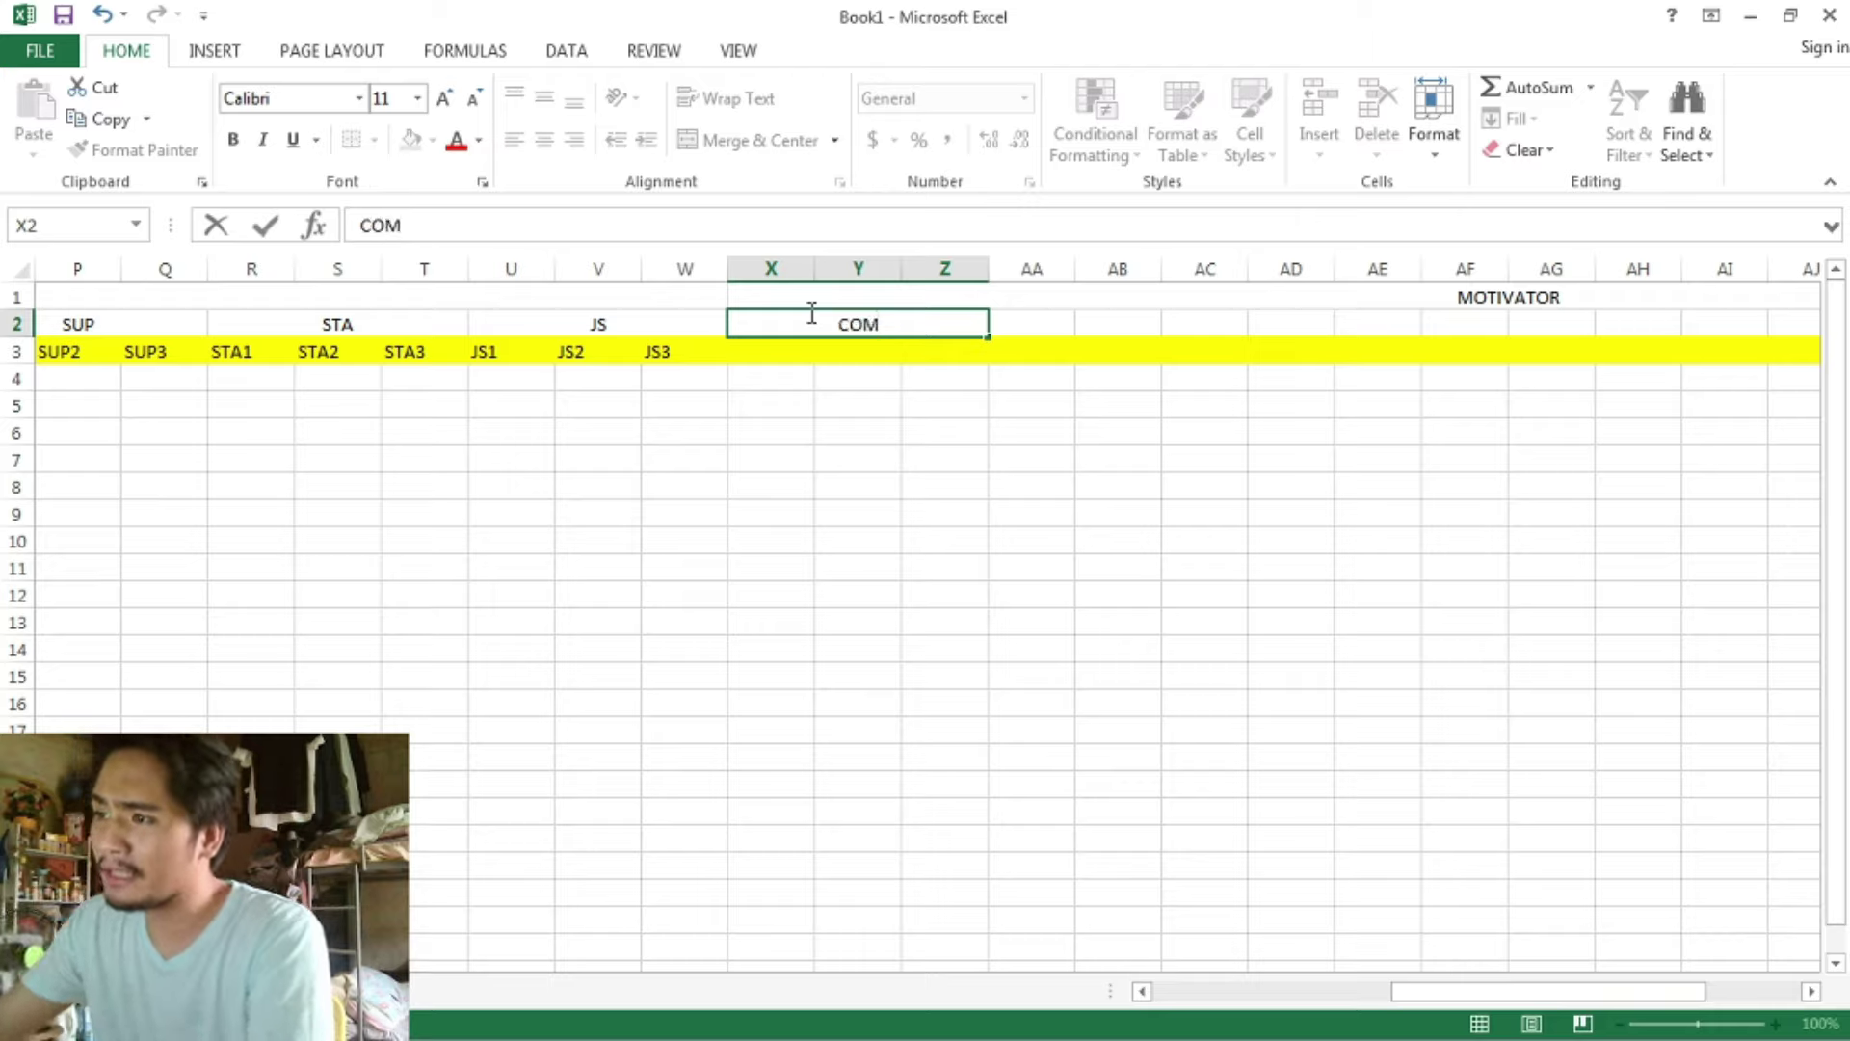
key(Return)
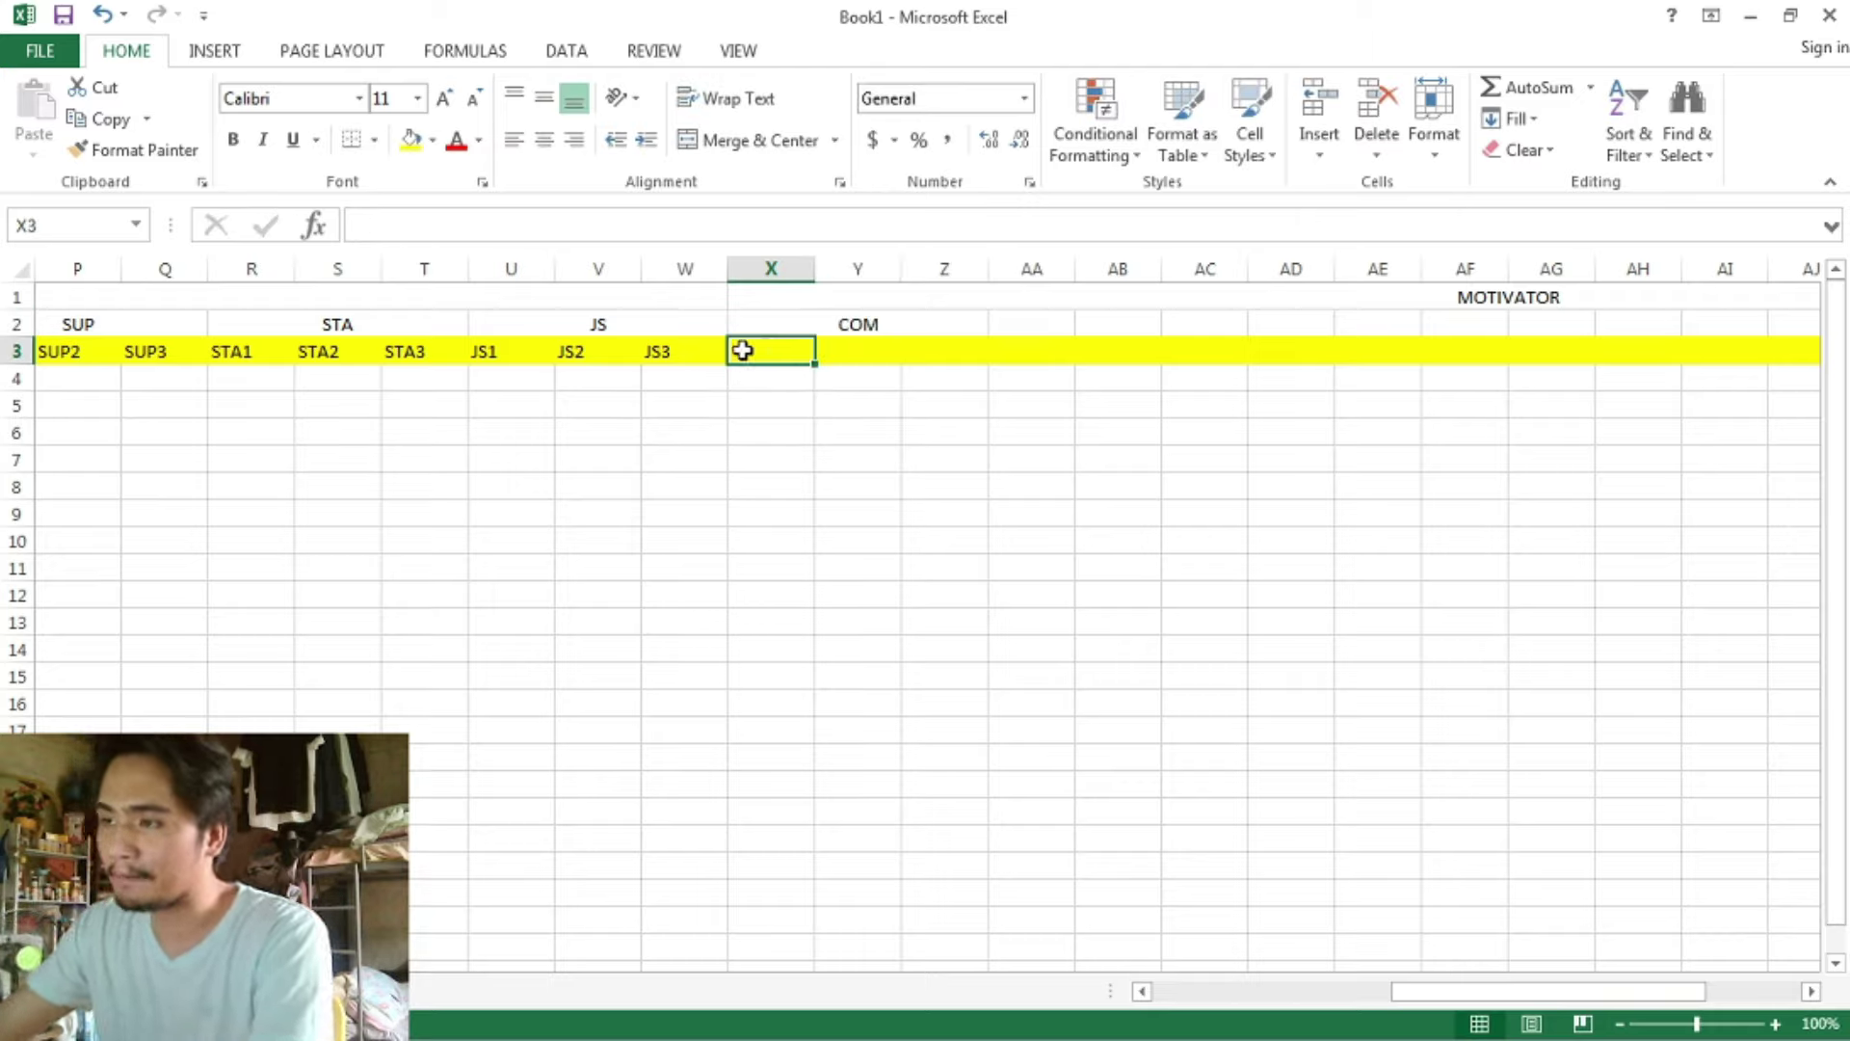
click(795, 320)
- Enter the item codes COM1, COM2, COM3 in X3:Z3
key(alt+Tab)
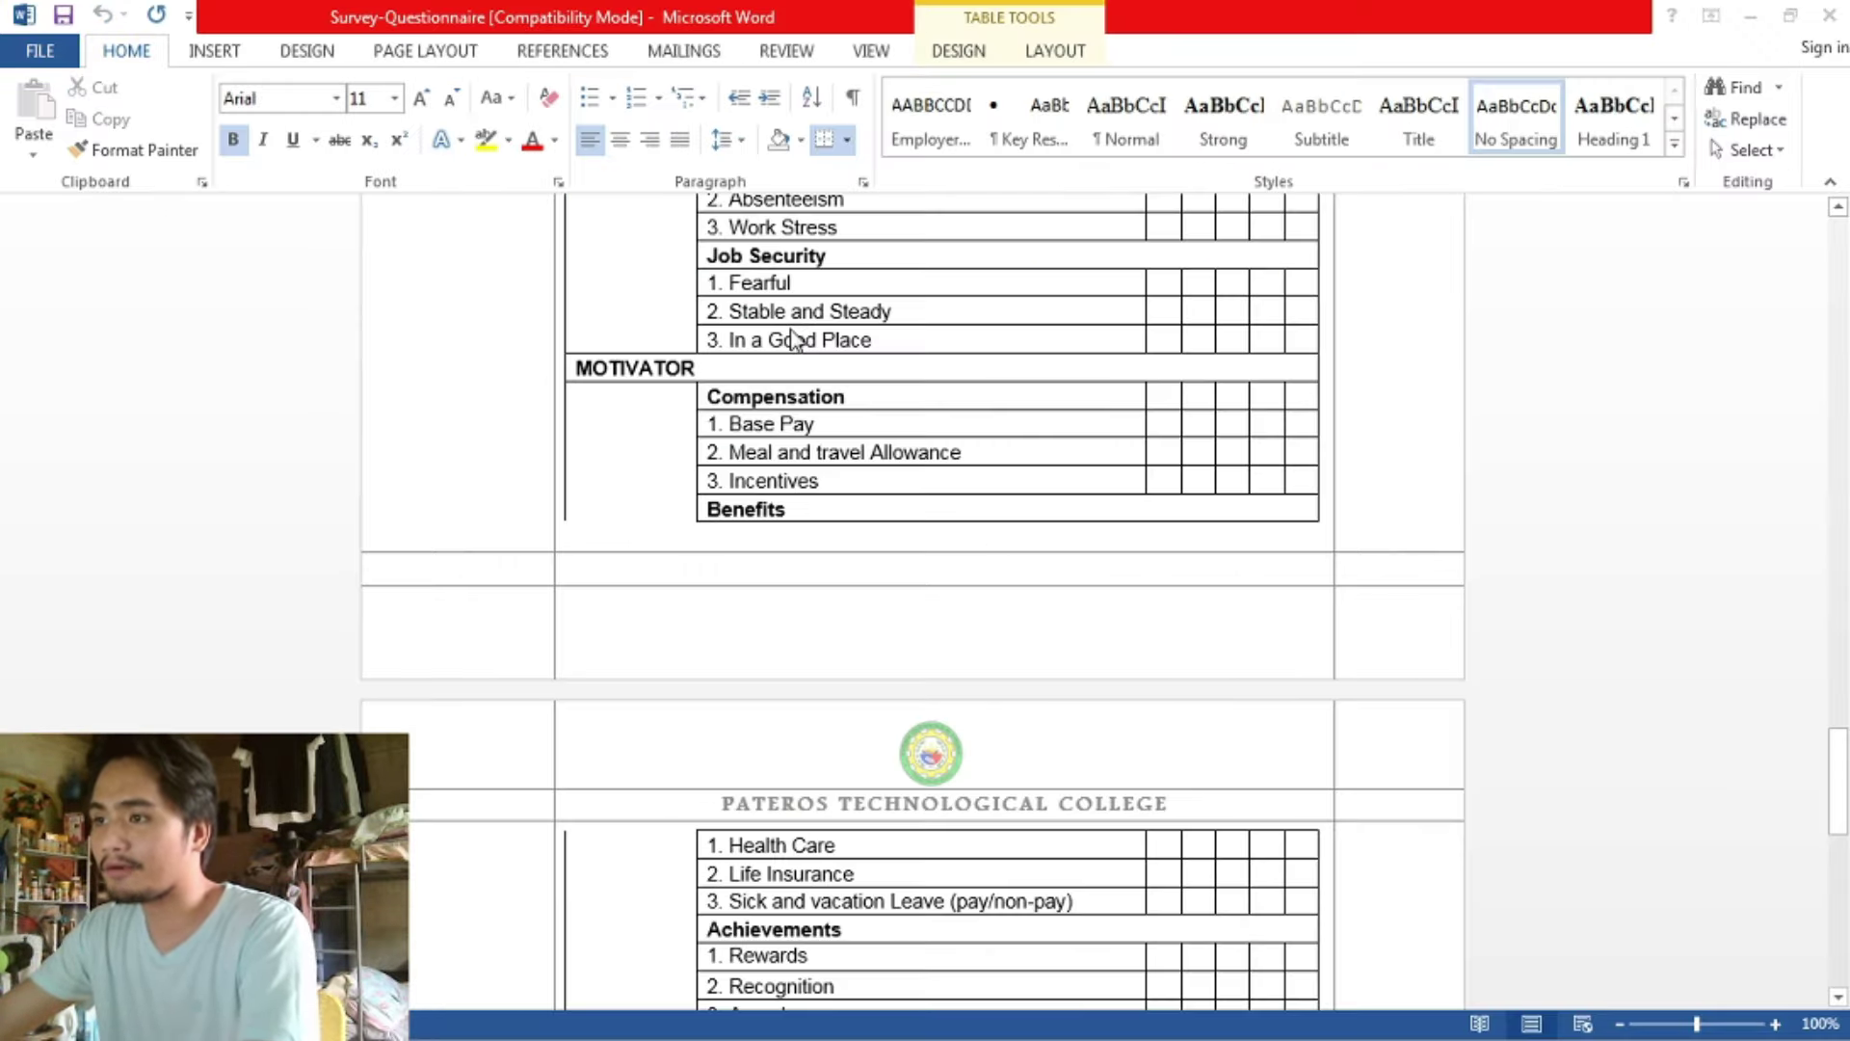
key(alt+Tab)
click(781, 345)
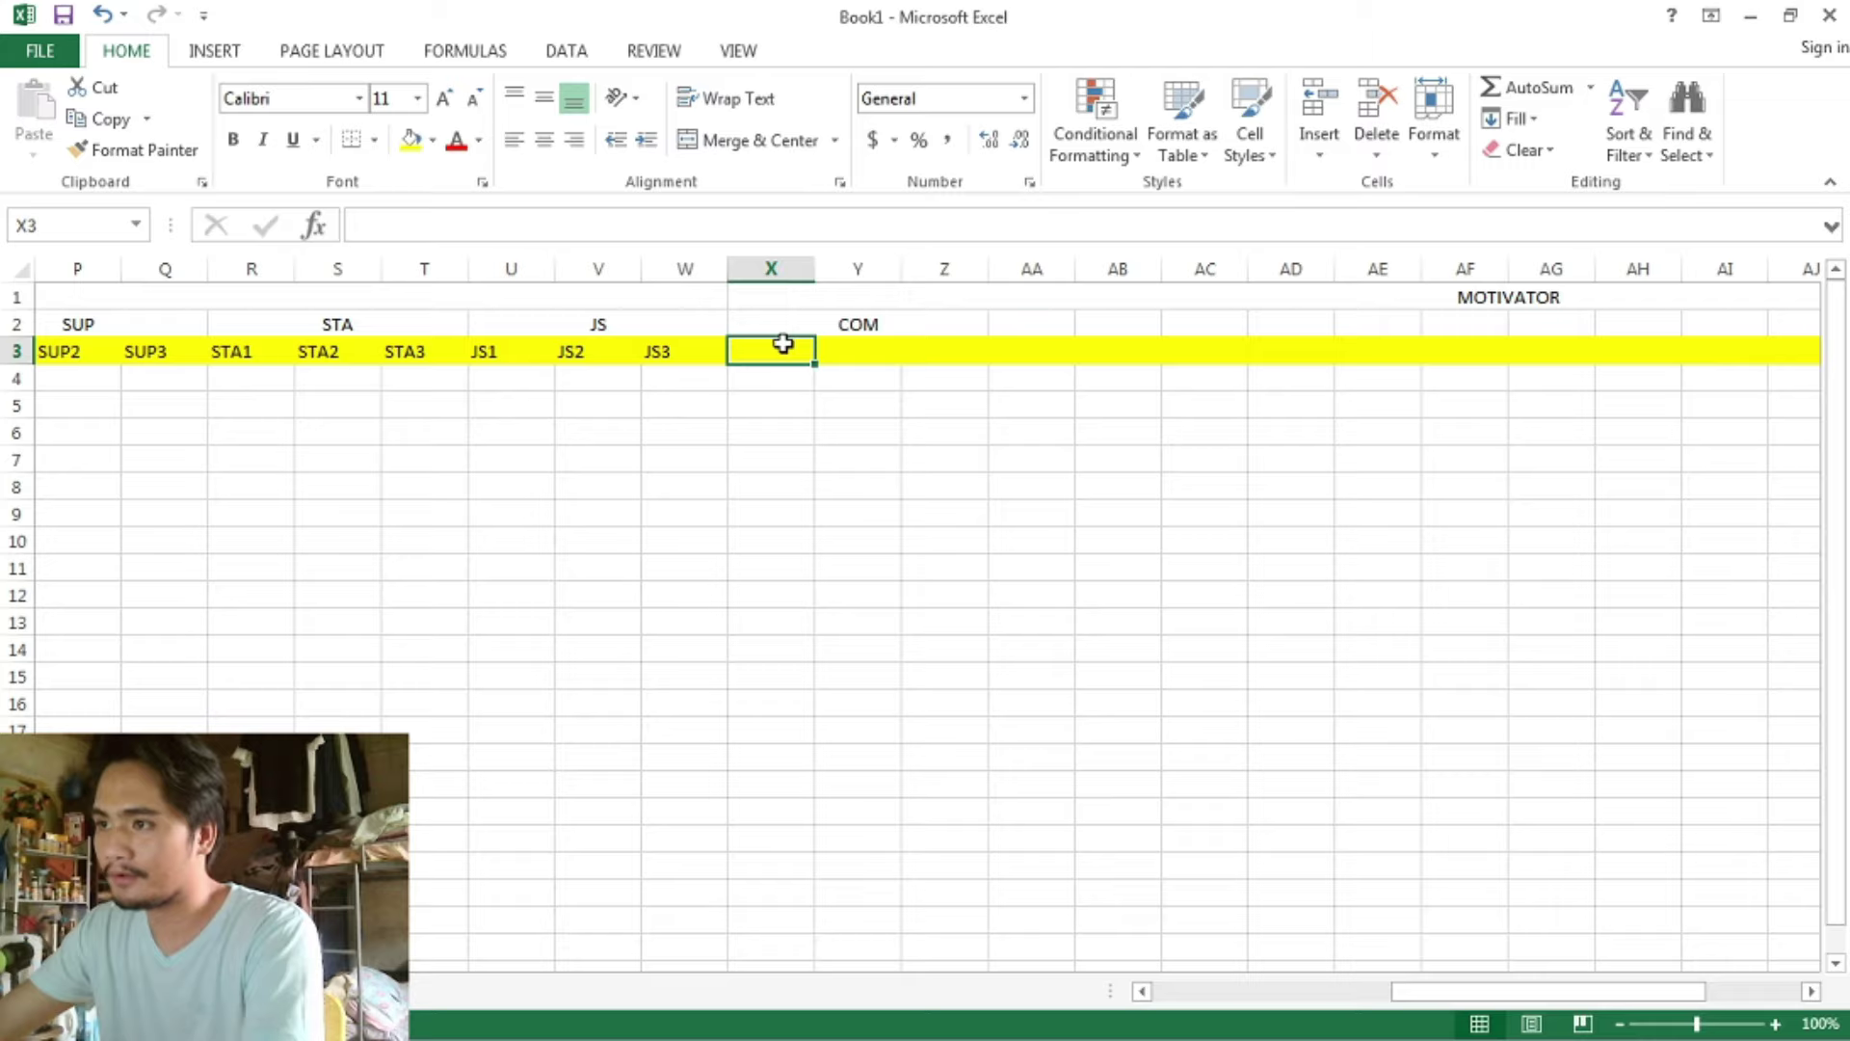
text(COM1)
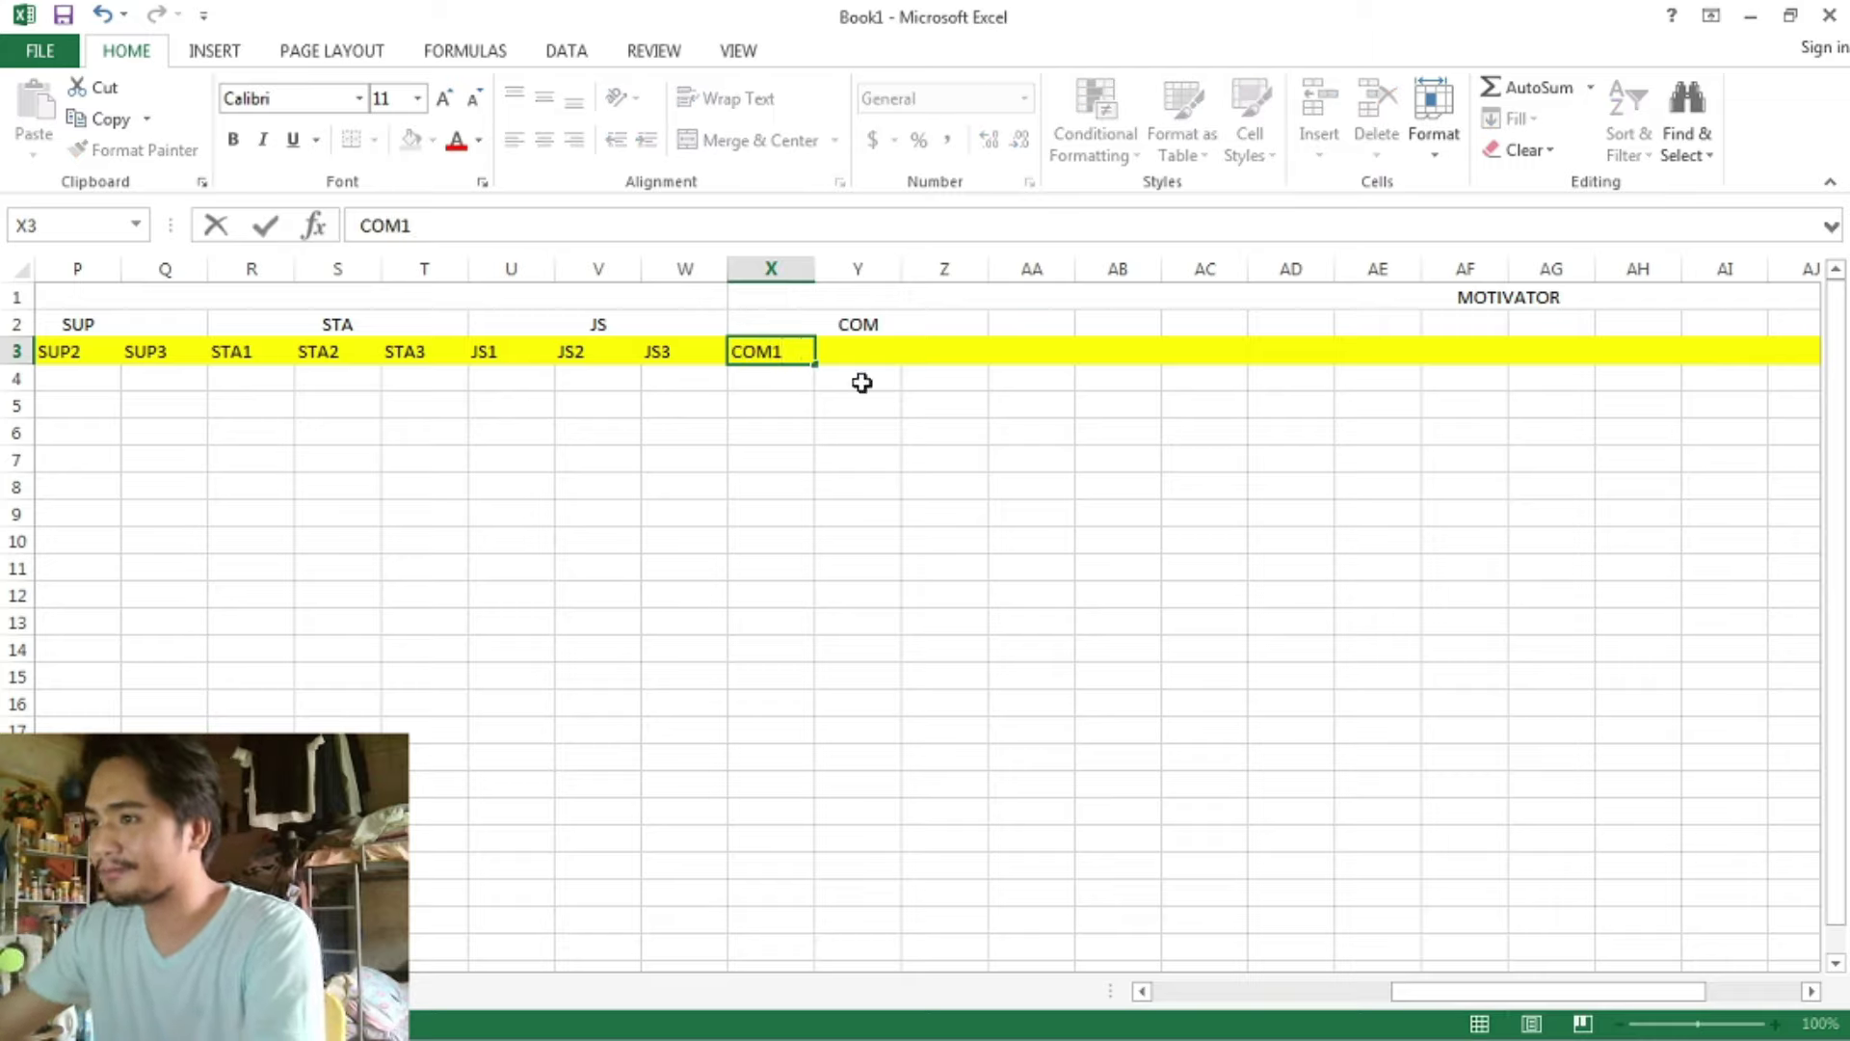
click(875, 352)
text(COM2)
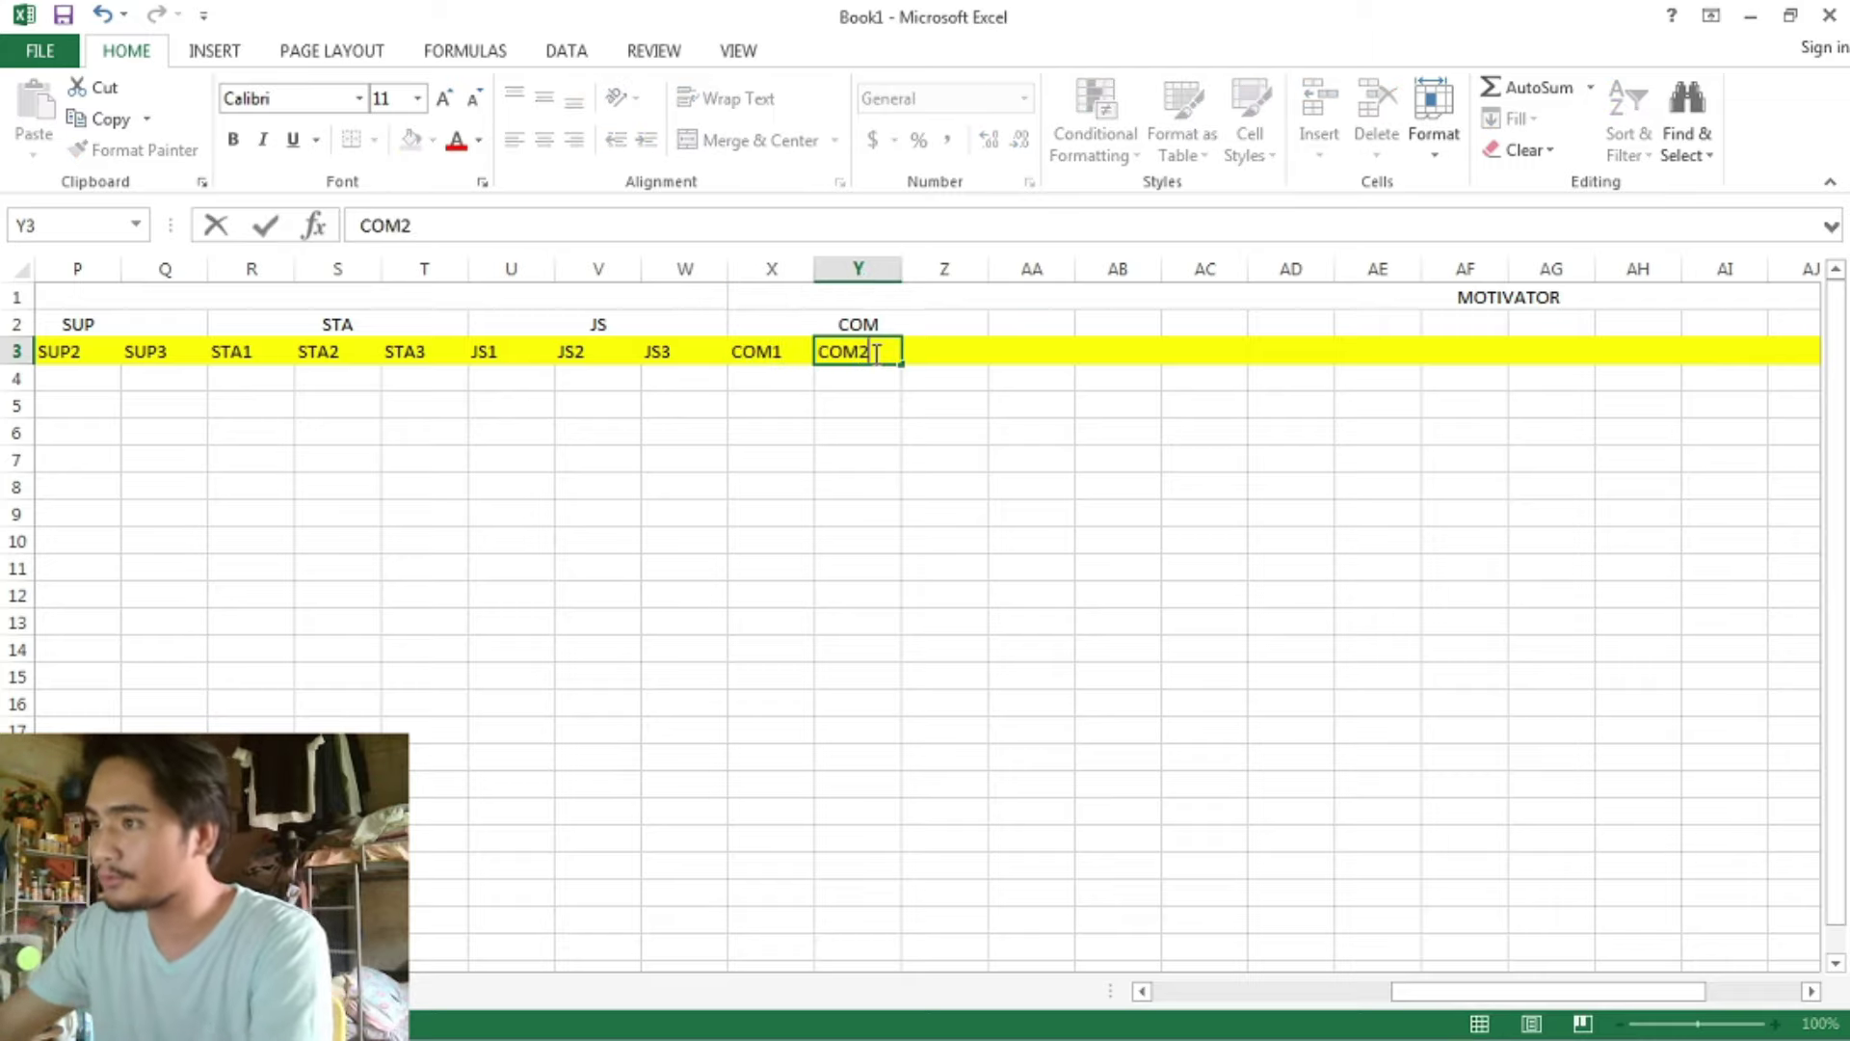
click(945, 358)
text(COM3)
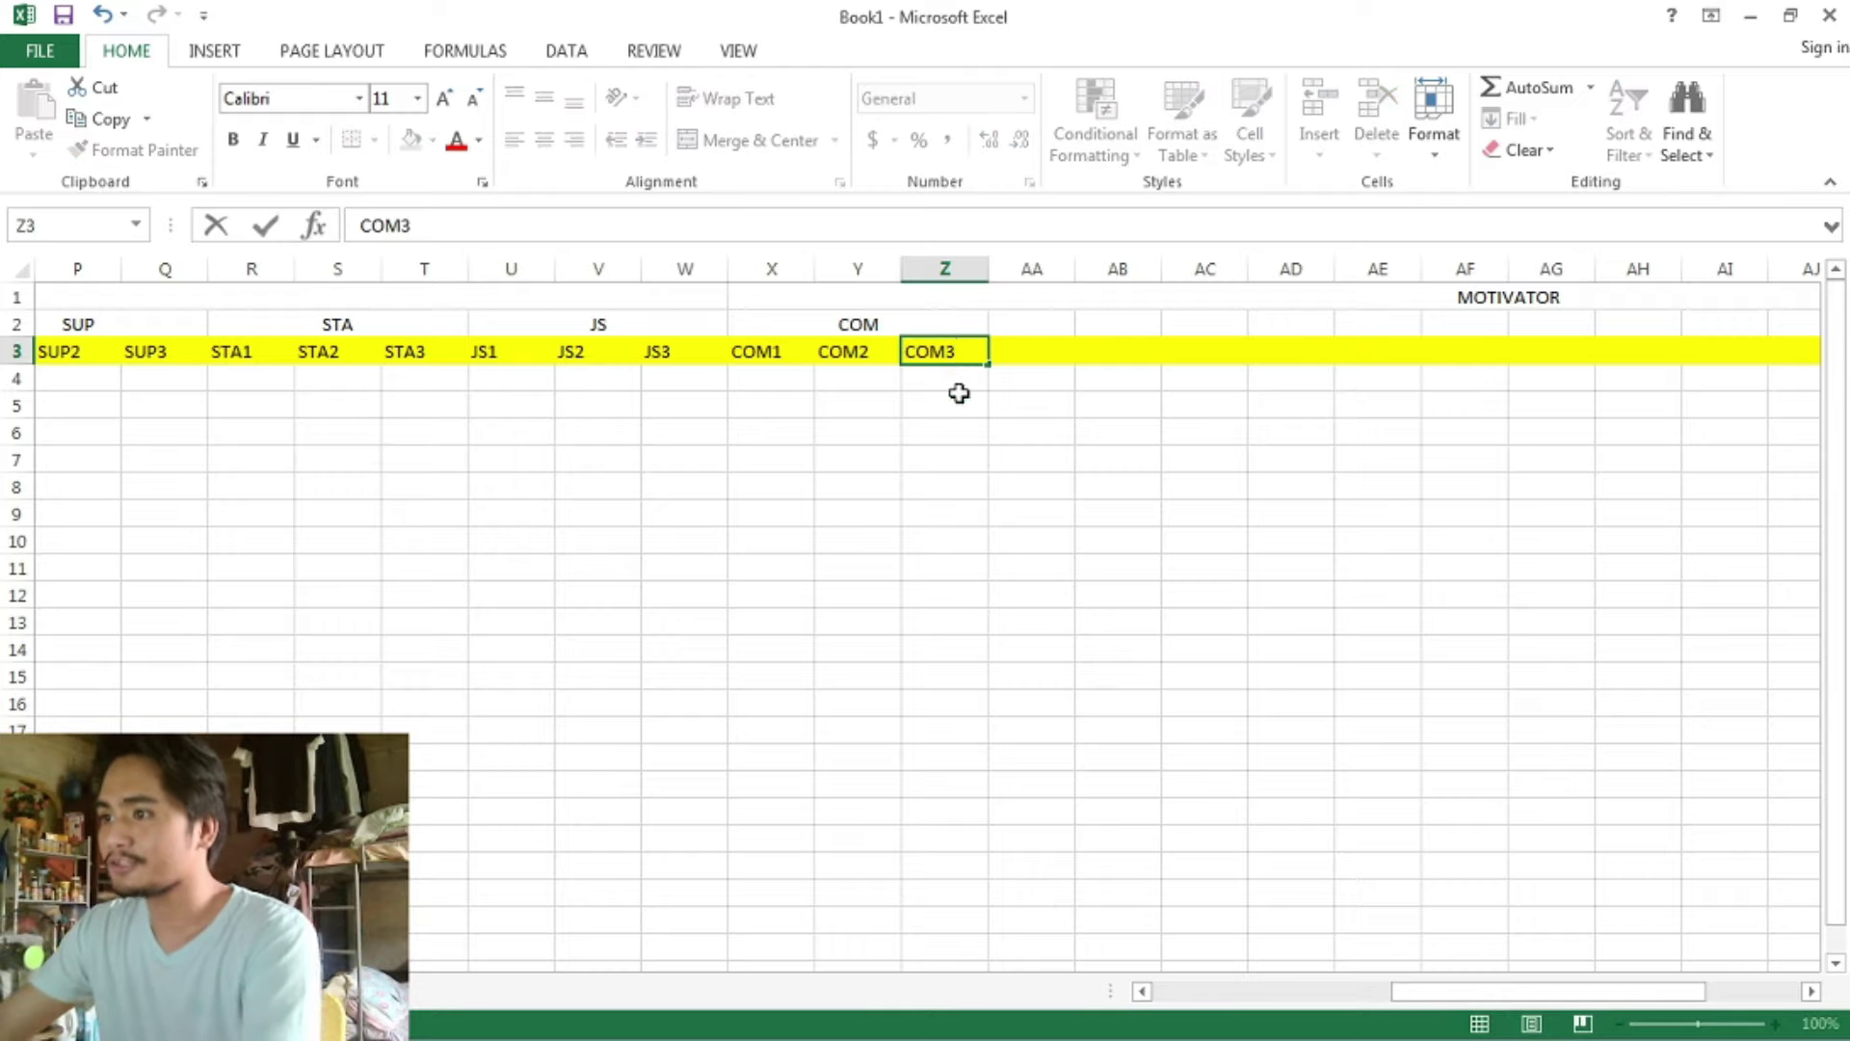
click(959, 395)
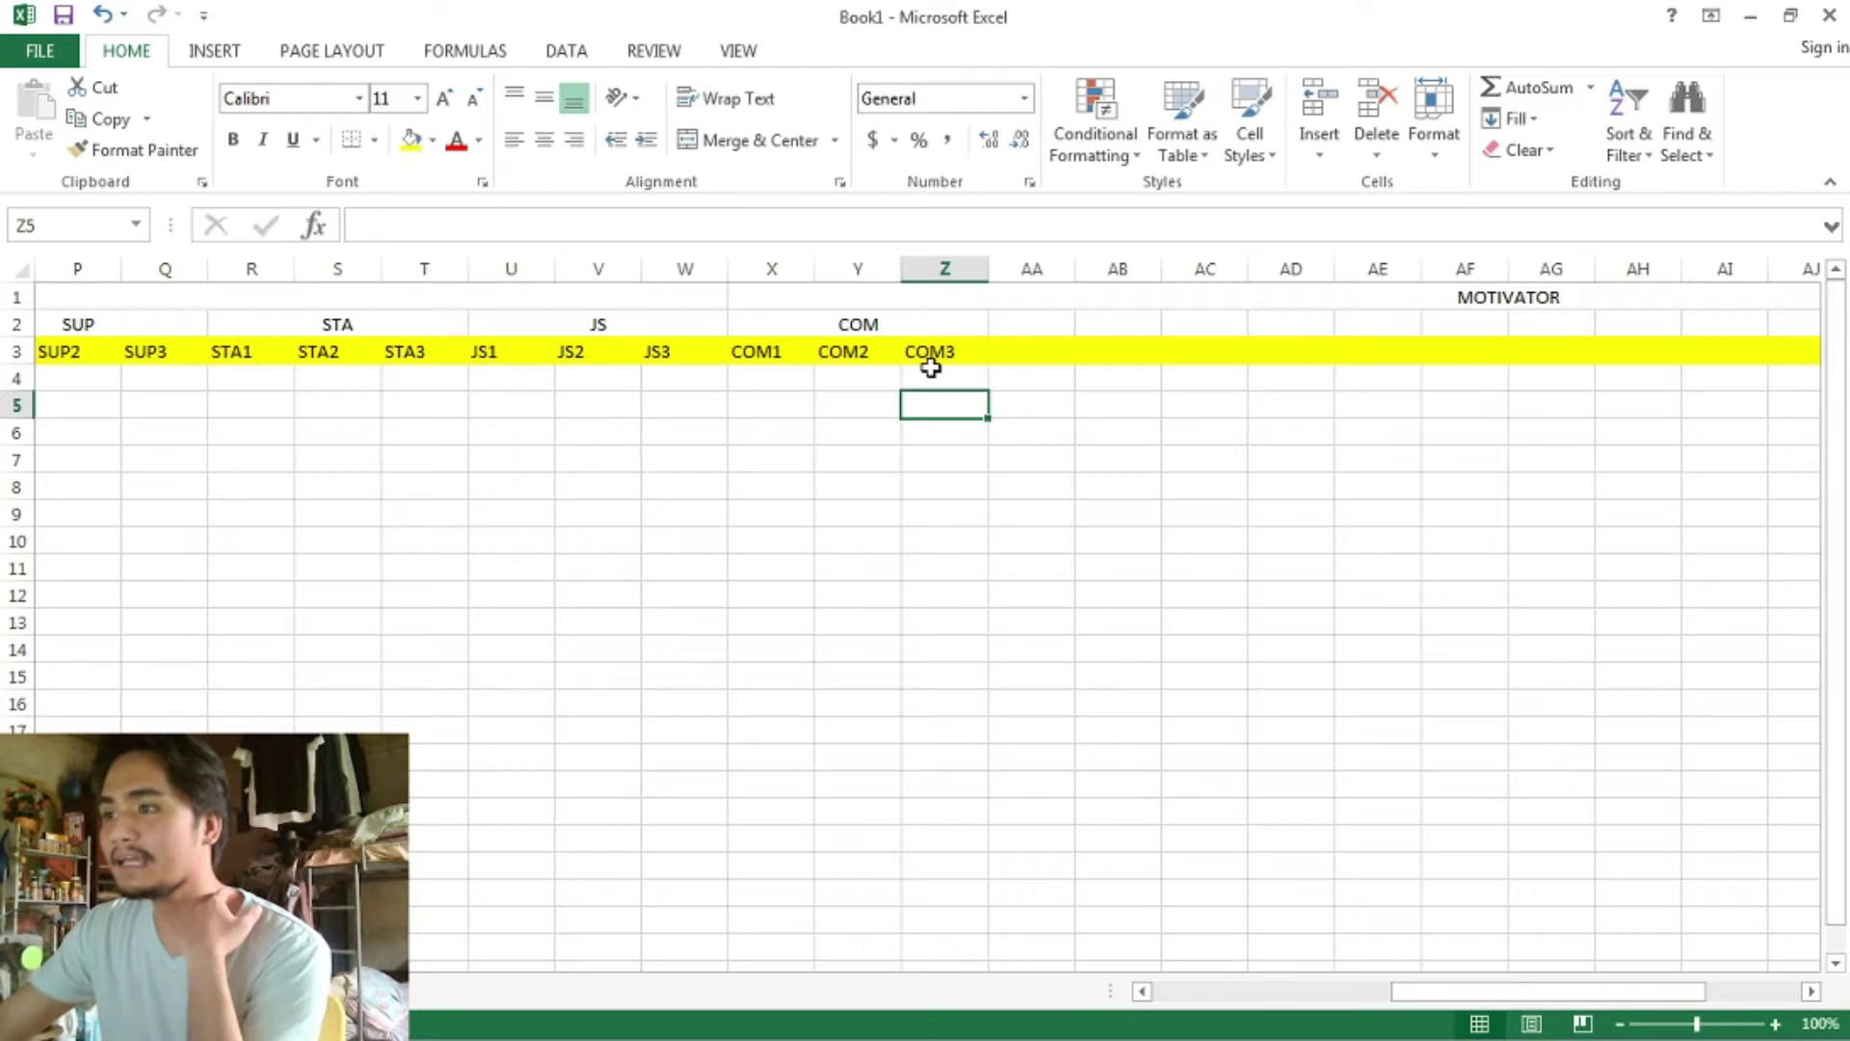
- Select the COM1–COM3 codes and go back to the Word questionnaire
click(954, 292)
click(925, 328)
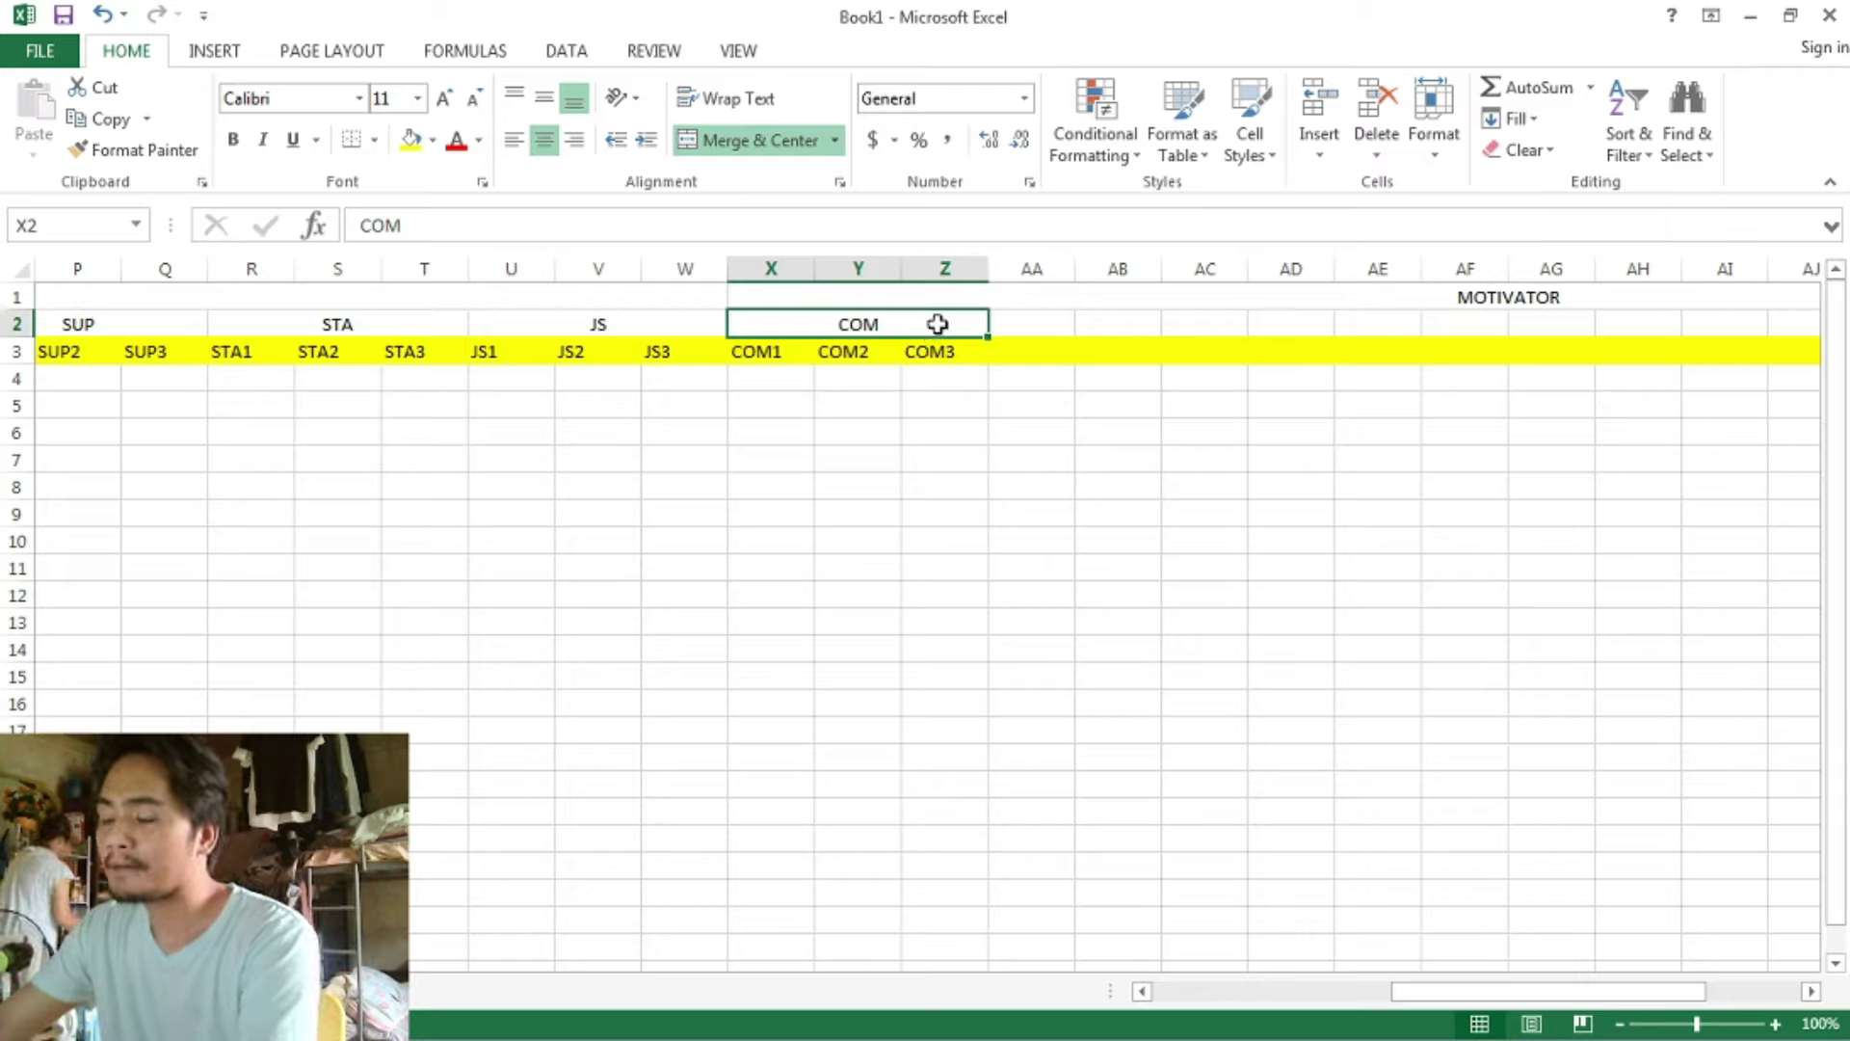
drag(750, 358, 963, 351)
key(alt+Tab)
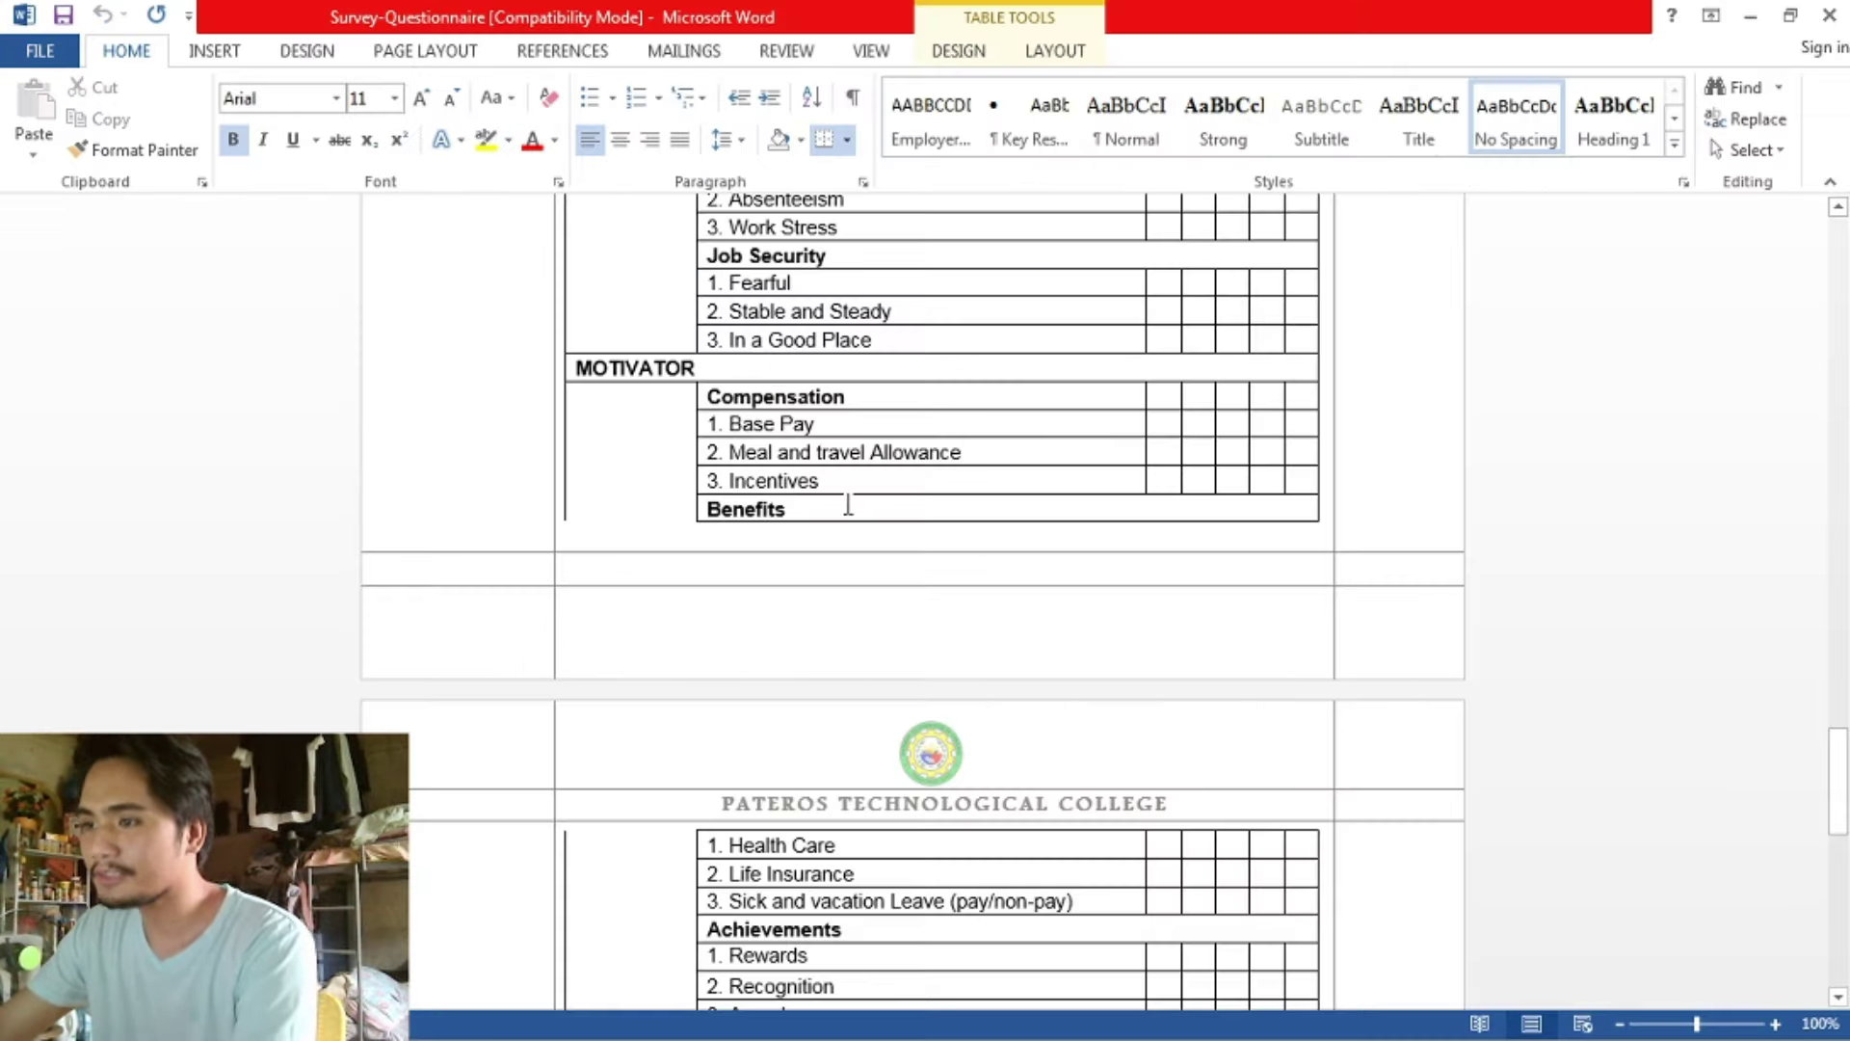
- Merge AA2:AC2 under an ACH heading with ACH1, ACH2, ACH3 in AA3:AC3
scroll(848, 510, down, 3)
key(alt+Tab)
drag(1039, 324, 1185, 327)
click(701, 141)
text(AVC)
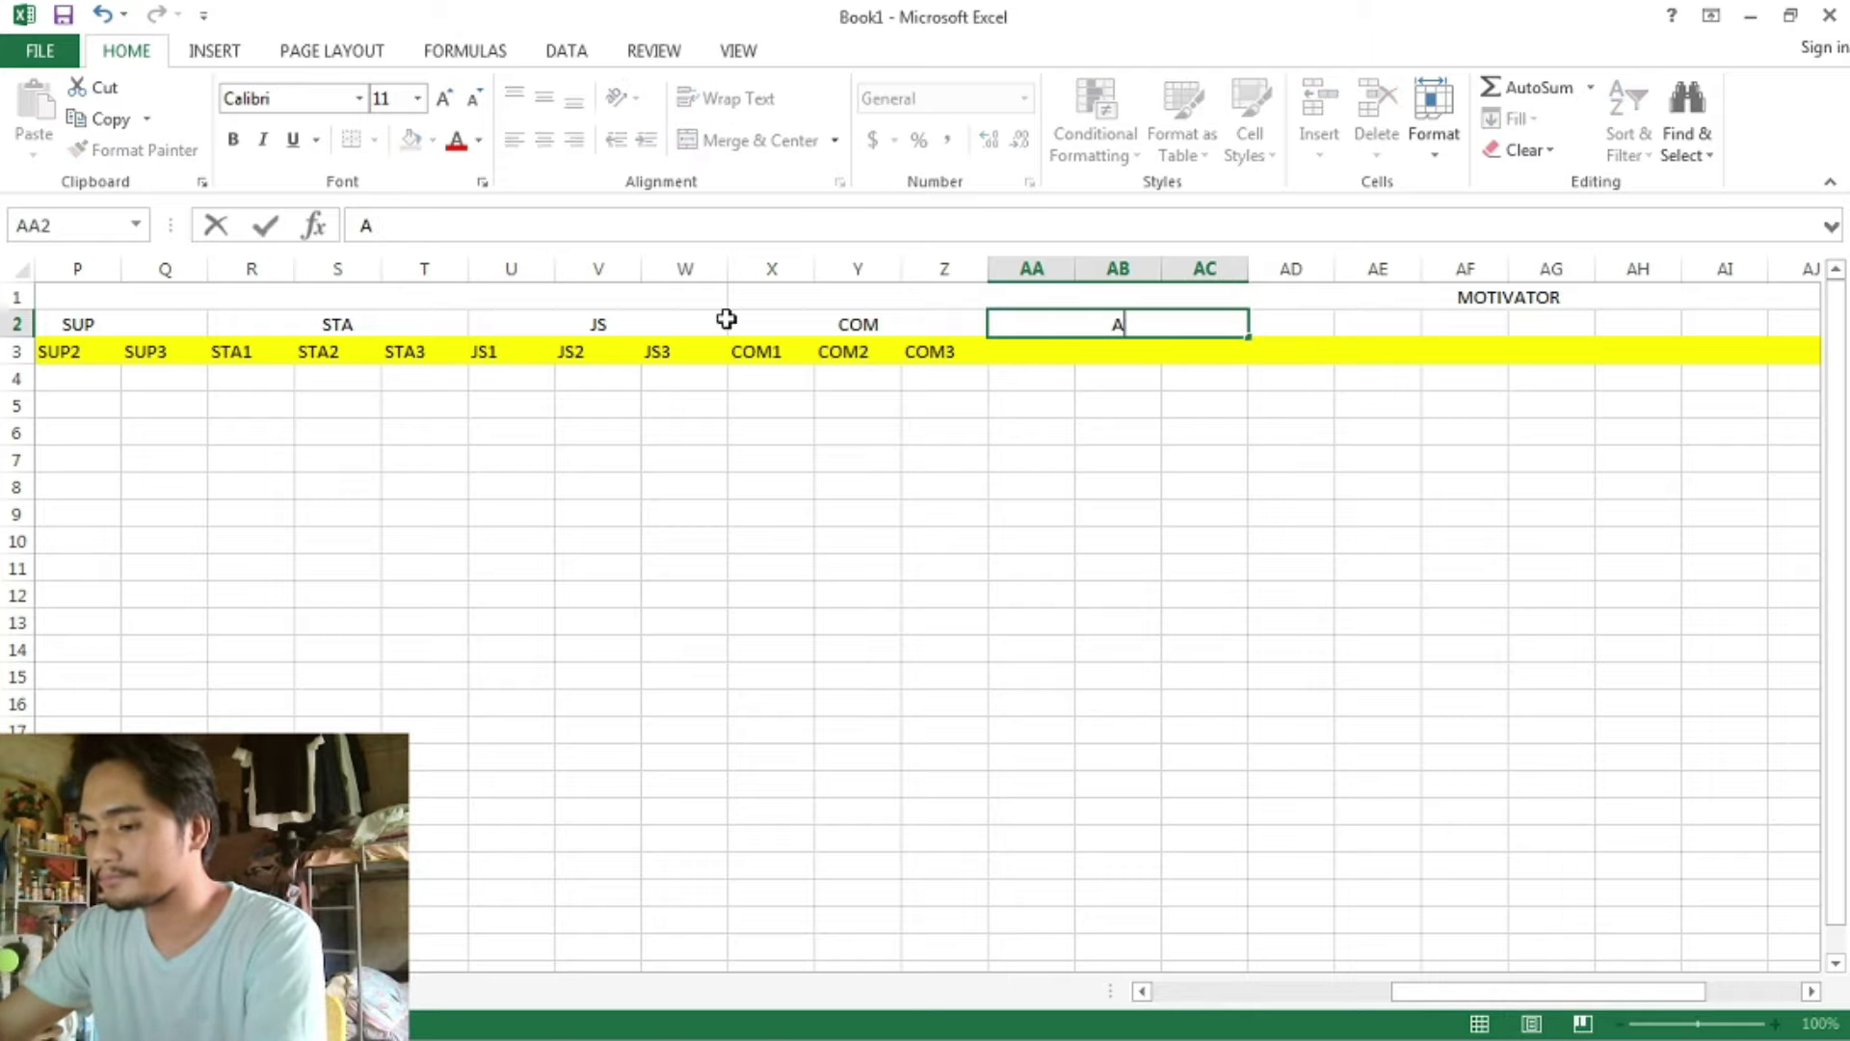
click(1024, 349)
text(ACH1)
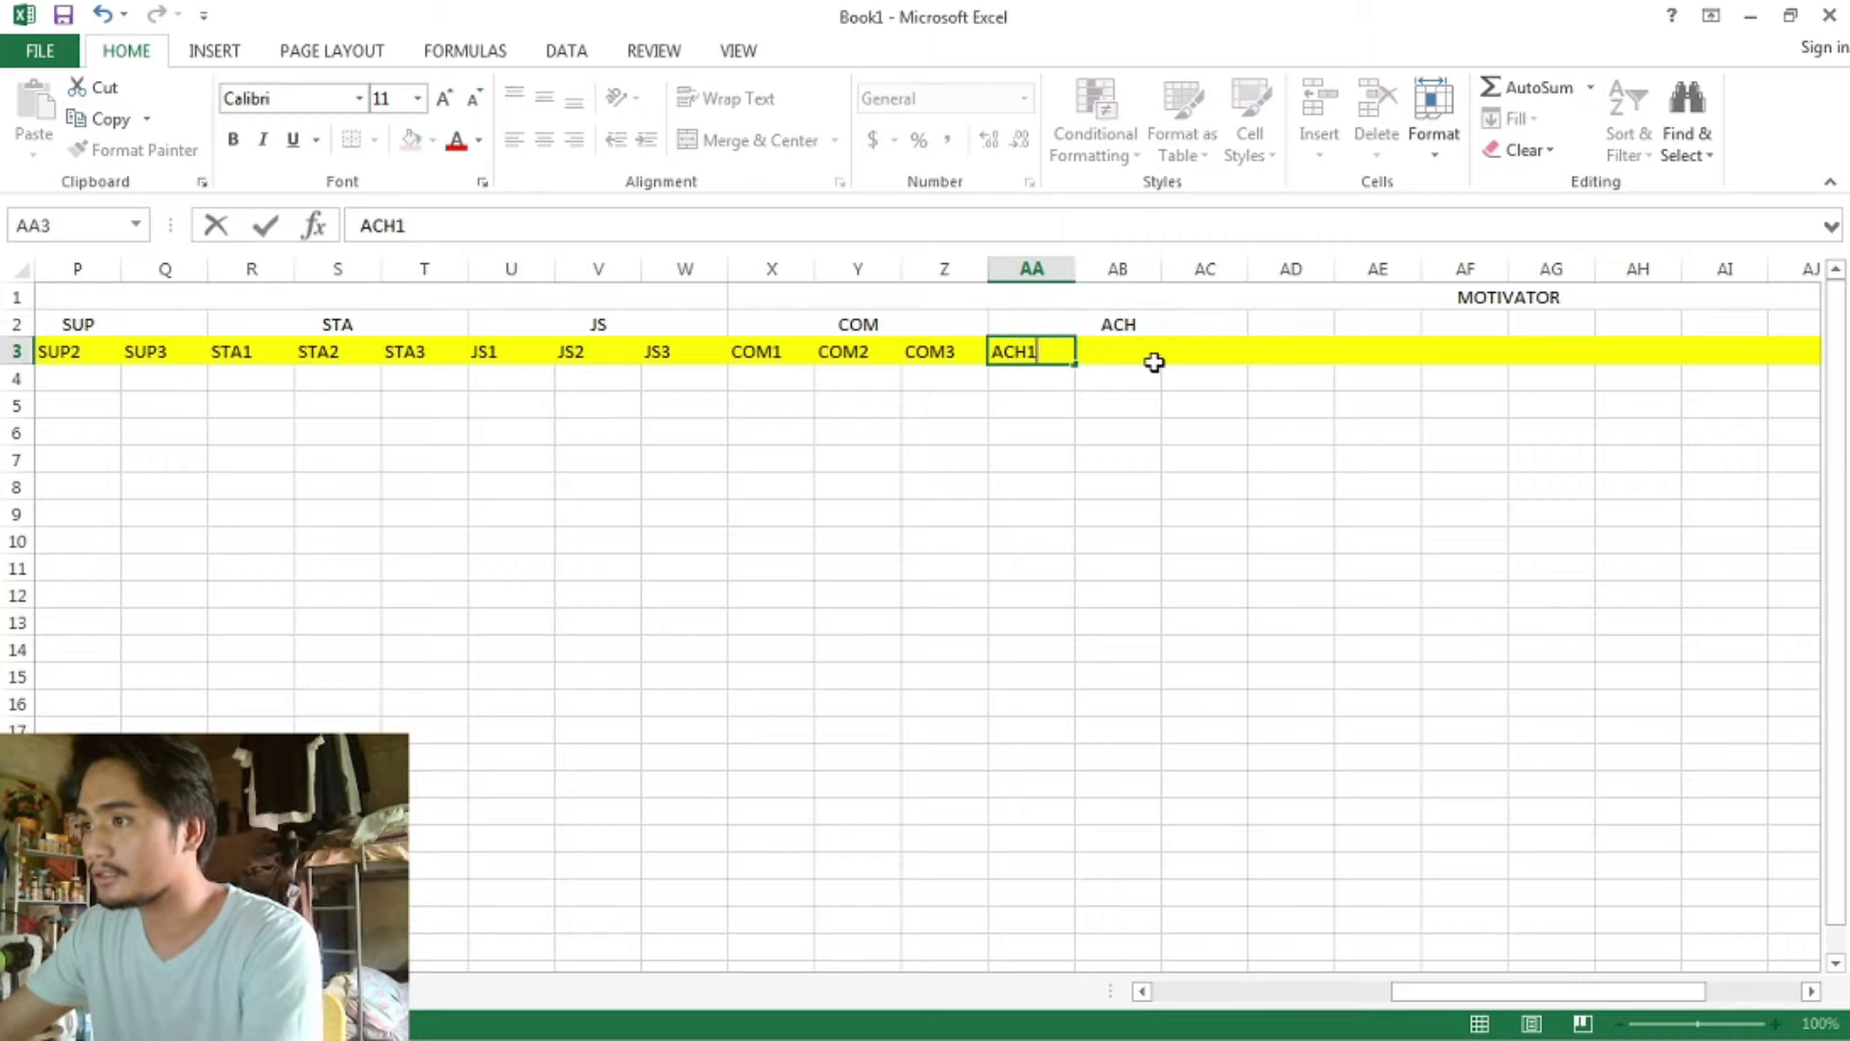
click(1153, 361)
text(ACH)
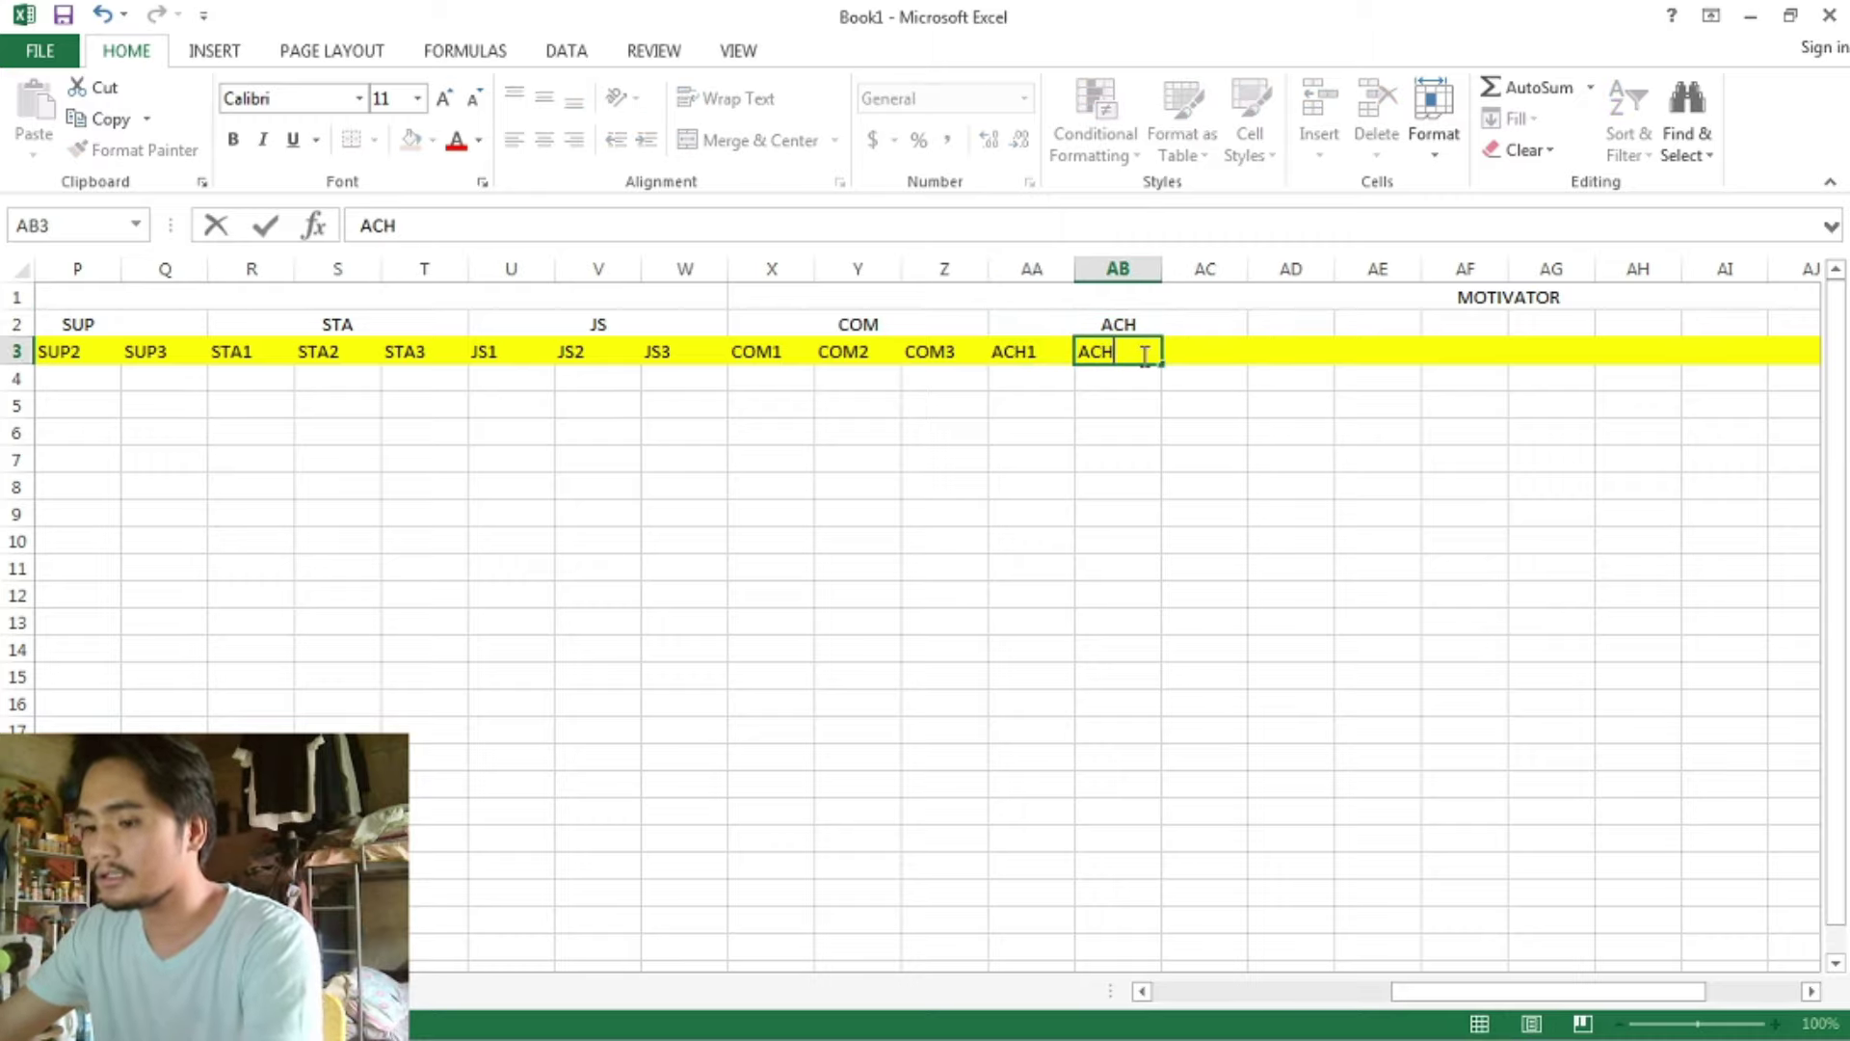
text(2)
click(1192, 356)
text(ACH3)
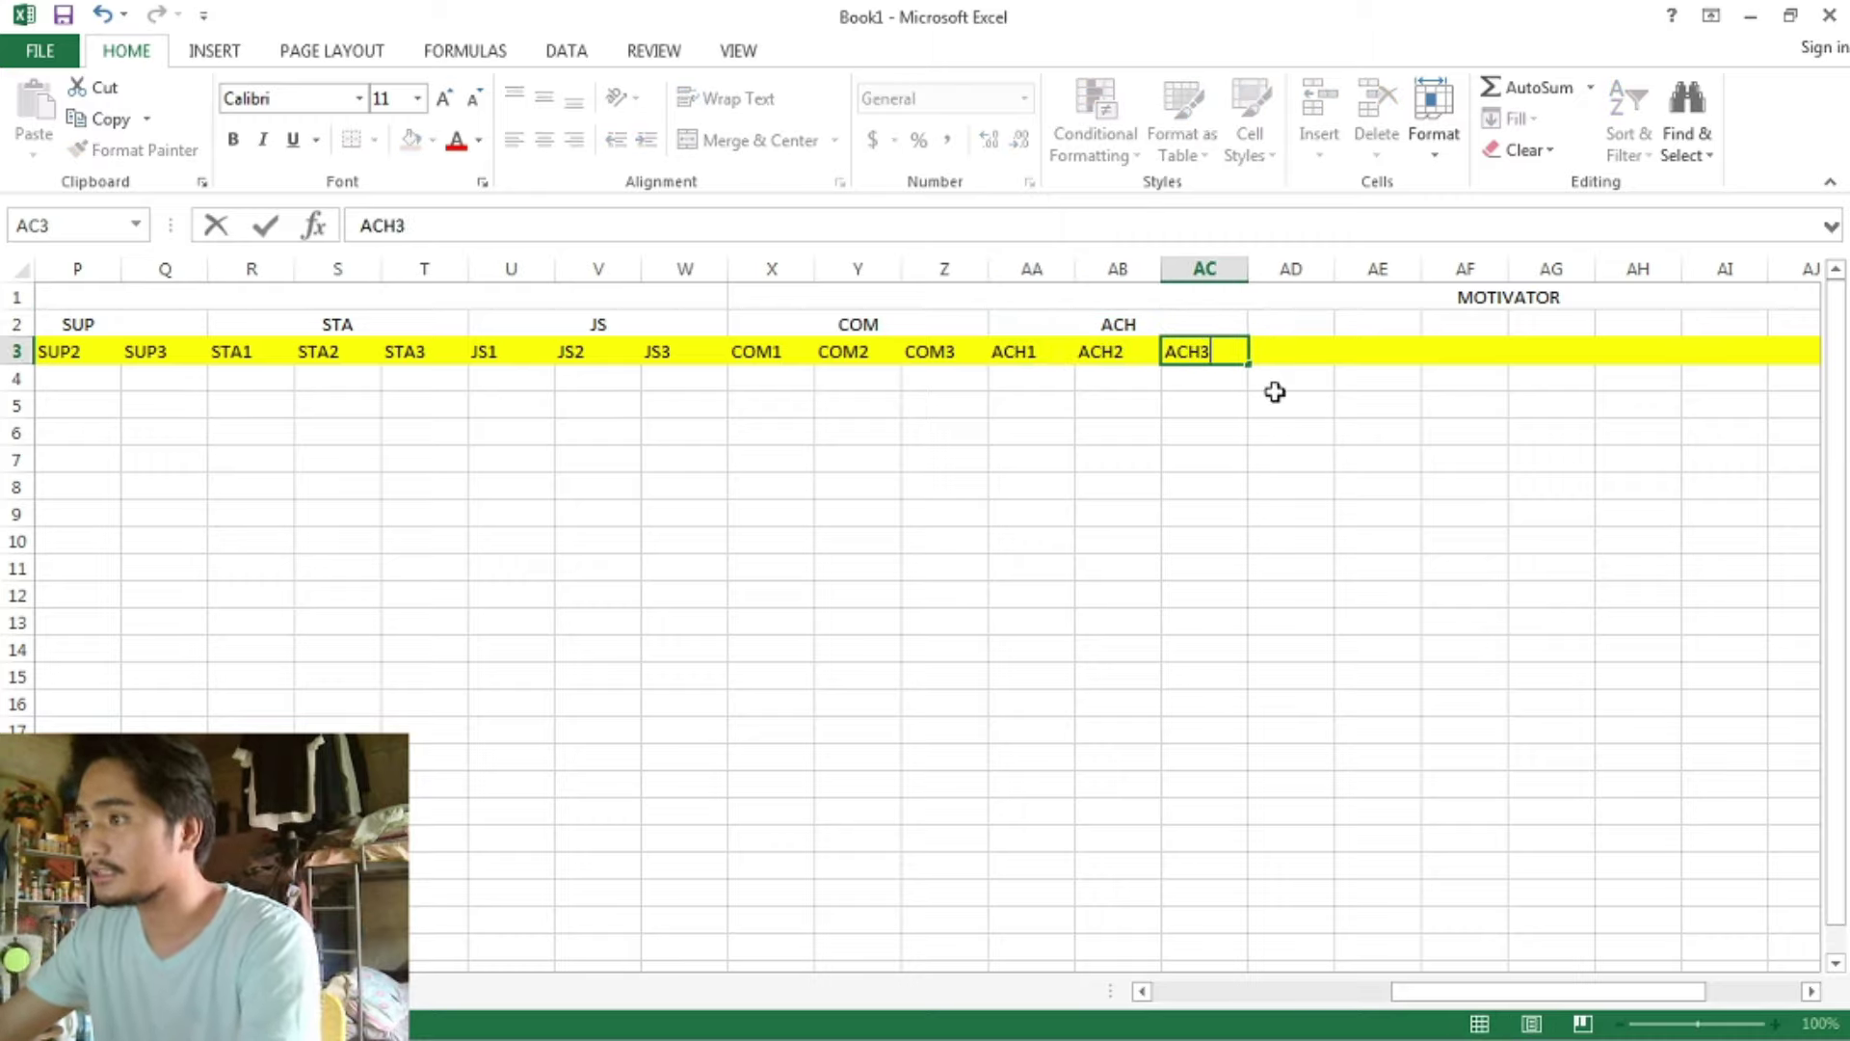
click(1275, 393)
- Merge AD2:AF2 under a WC heading with WC1, WC2, WC3 in AD3:AF3
drag(1292, 325, 1445, 320)
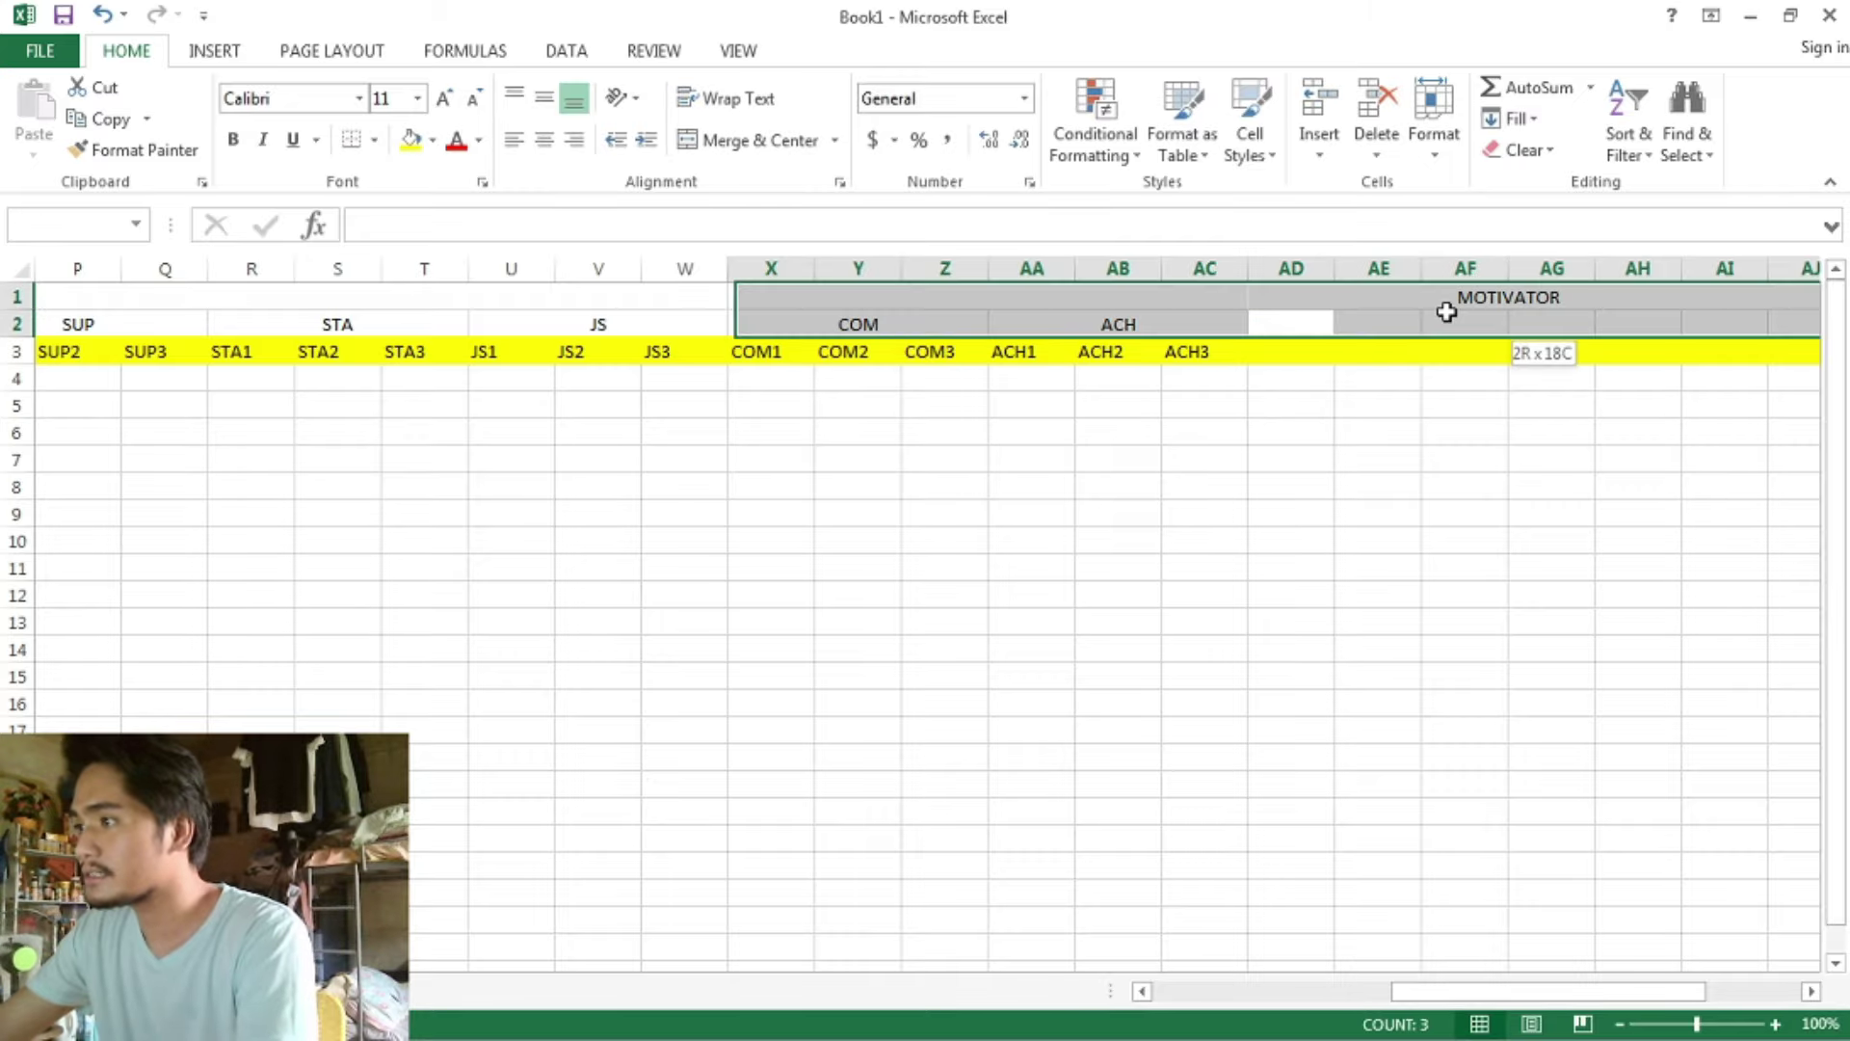
click(786, 145)
key(alt+Tab)
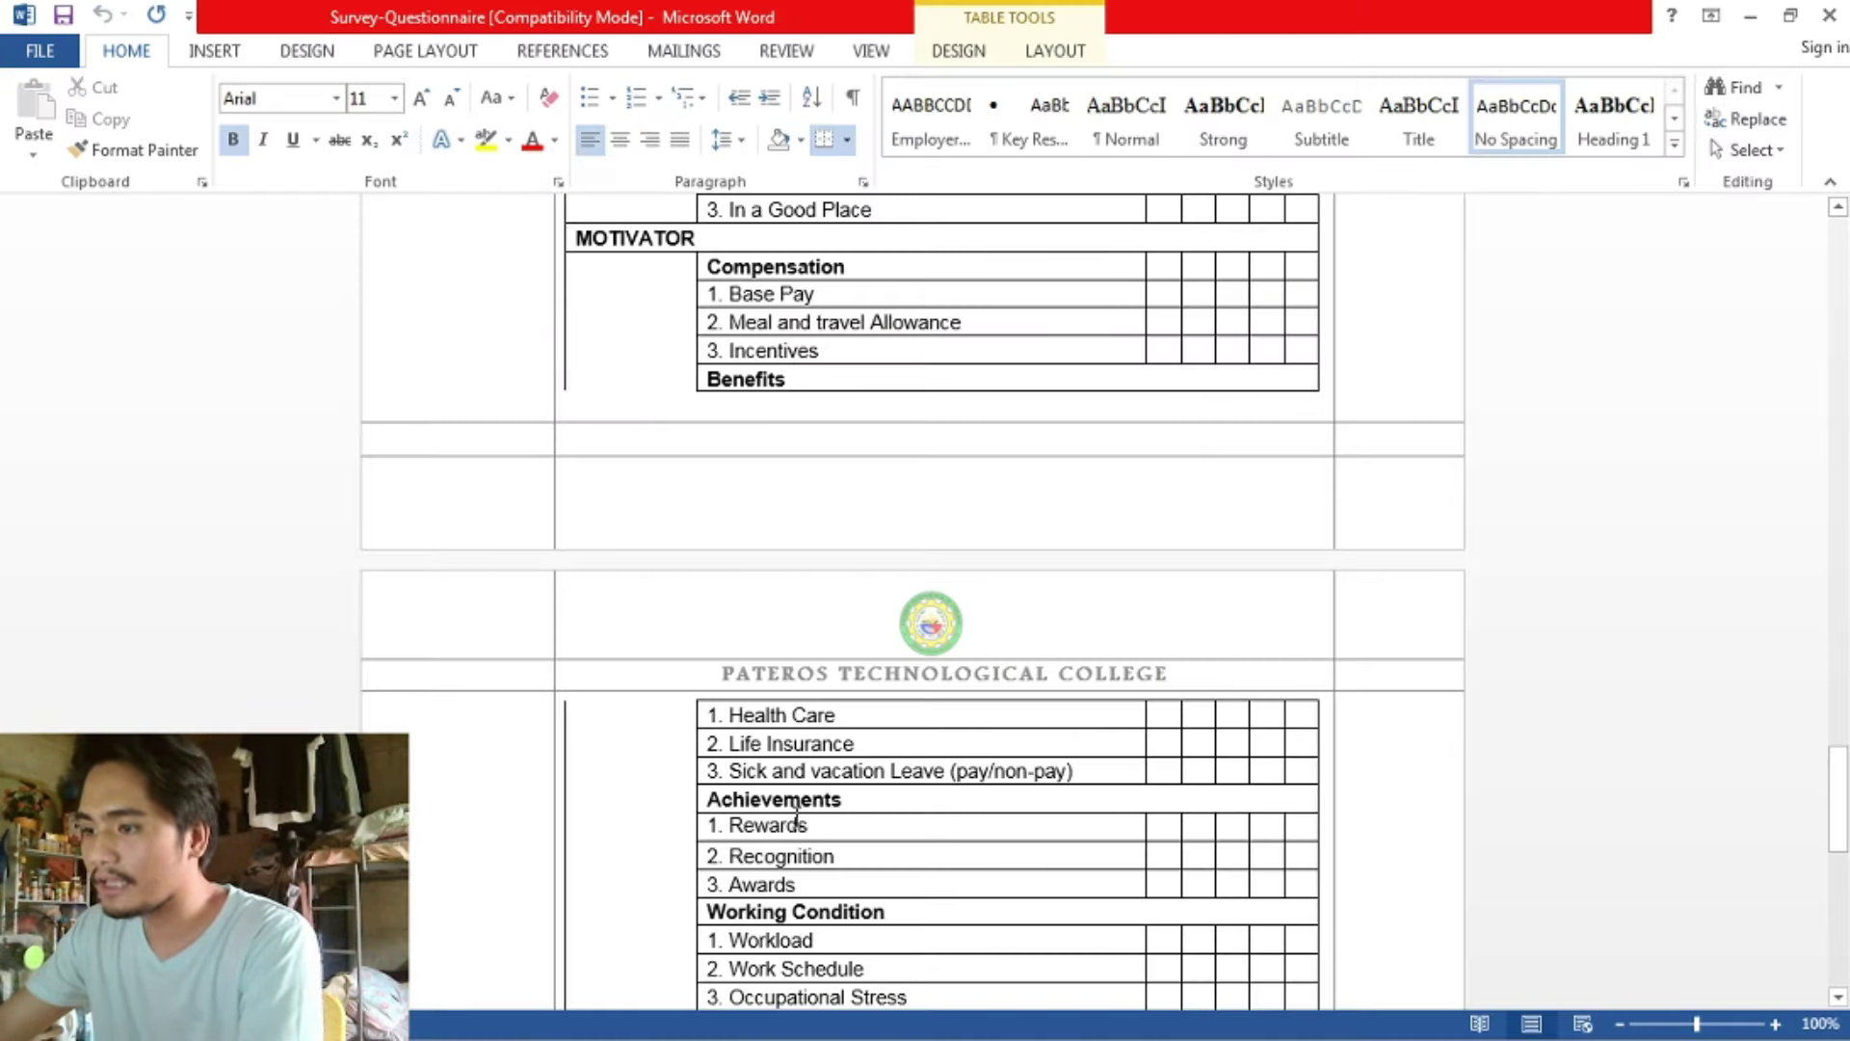
scroll(1384, 562, down, 2)
key(alt+Tab)
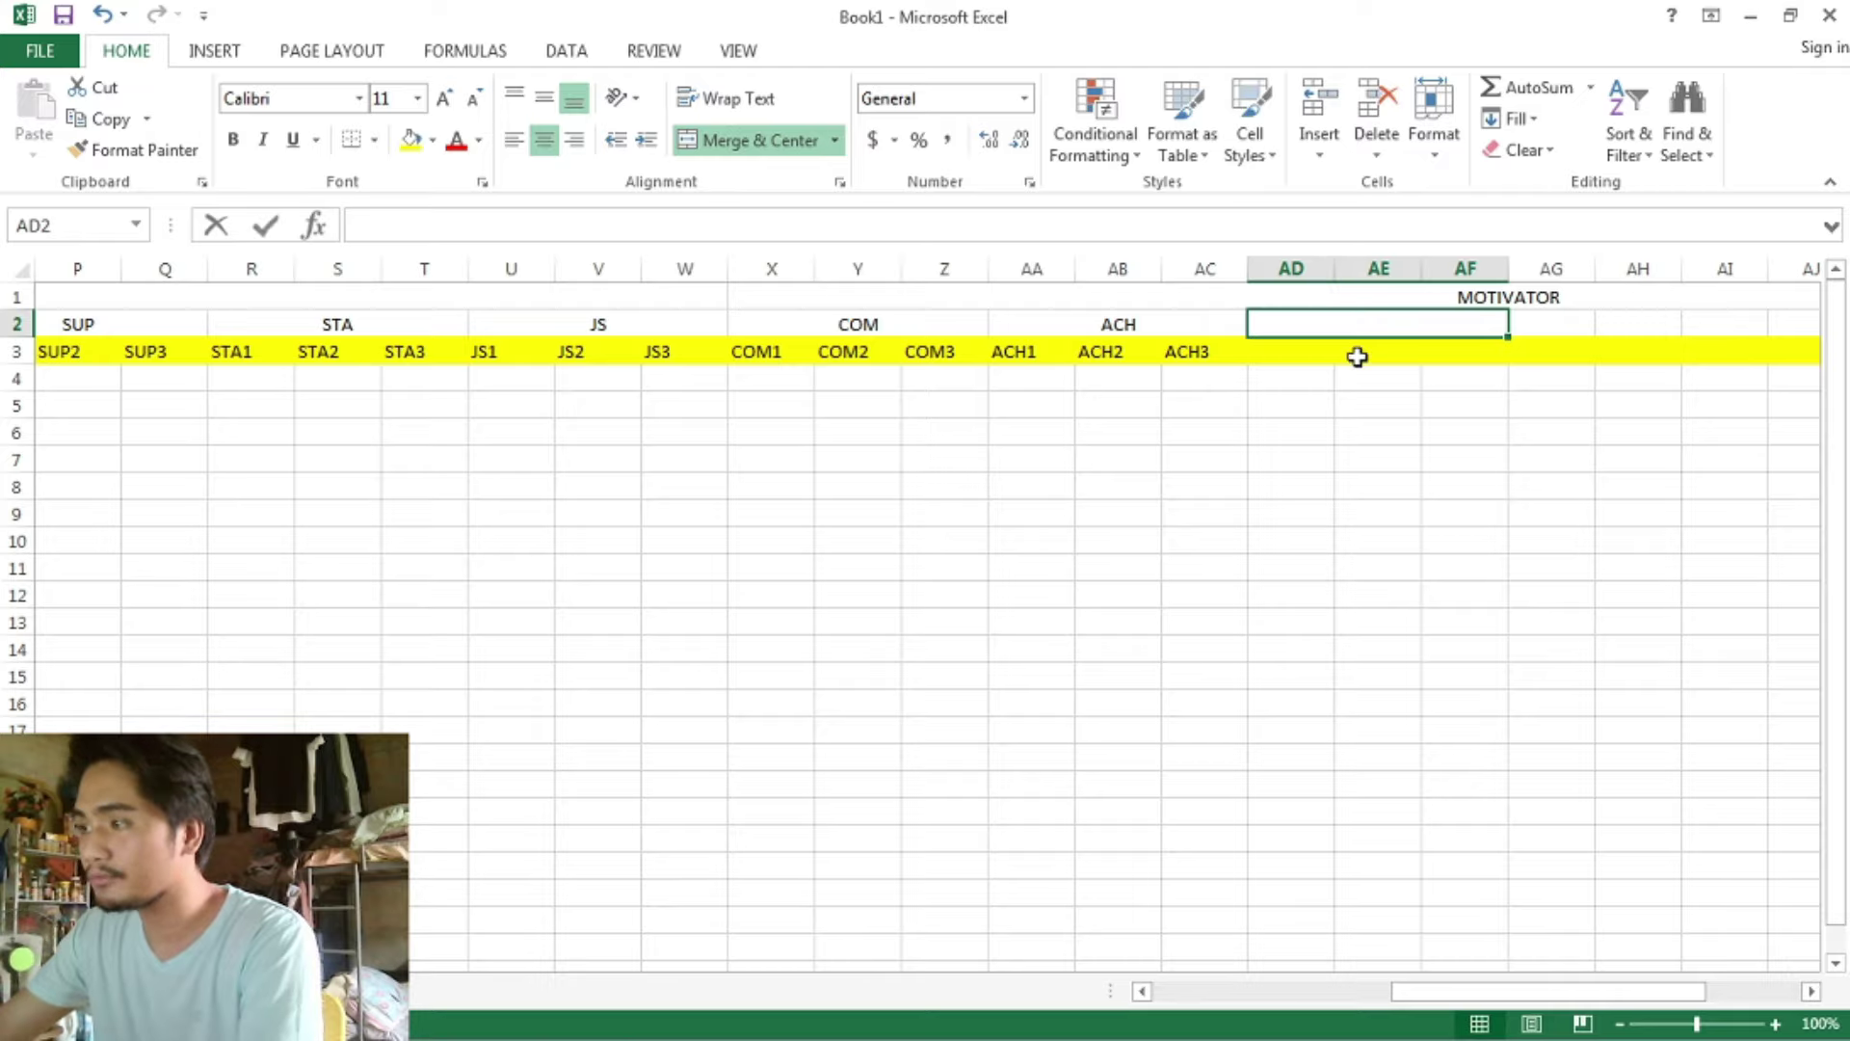
text(WC)
click(1292, 351)
text(WC1)
click(1376, 353)
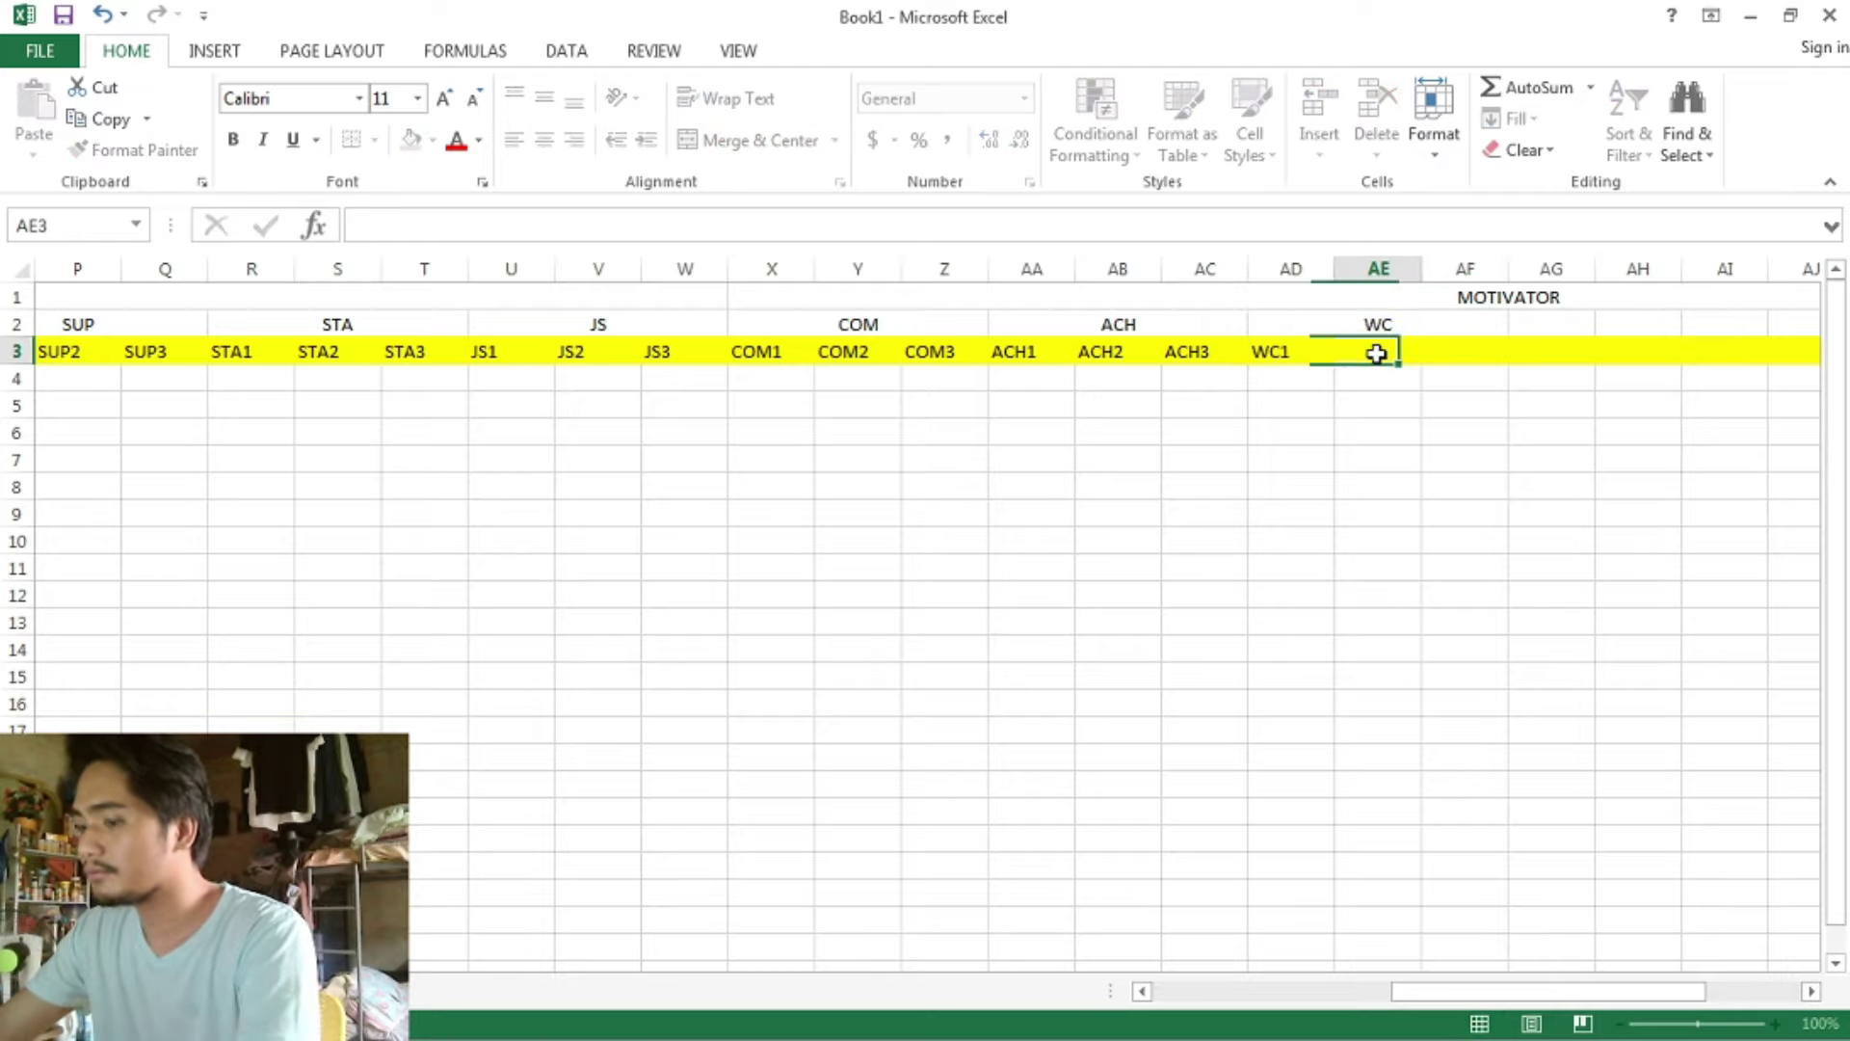
text(WC2)
click(1463, 353)
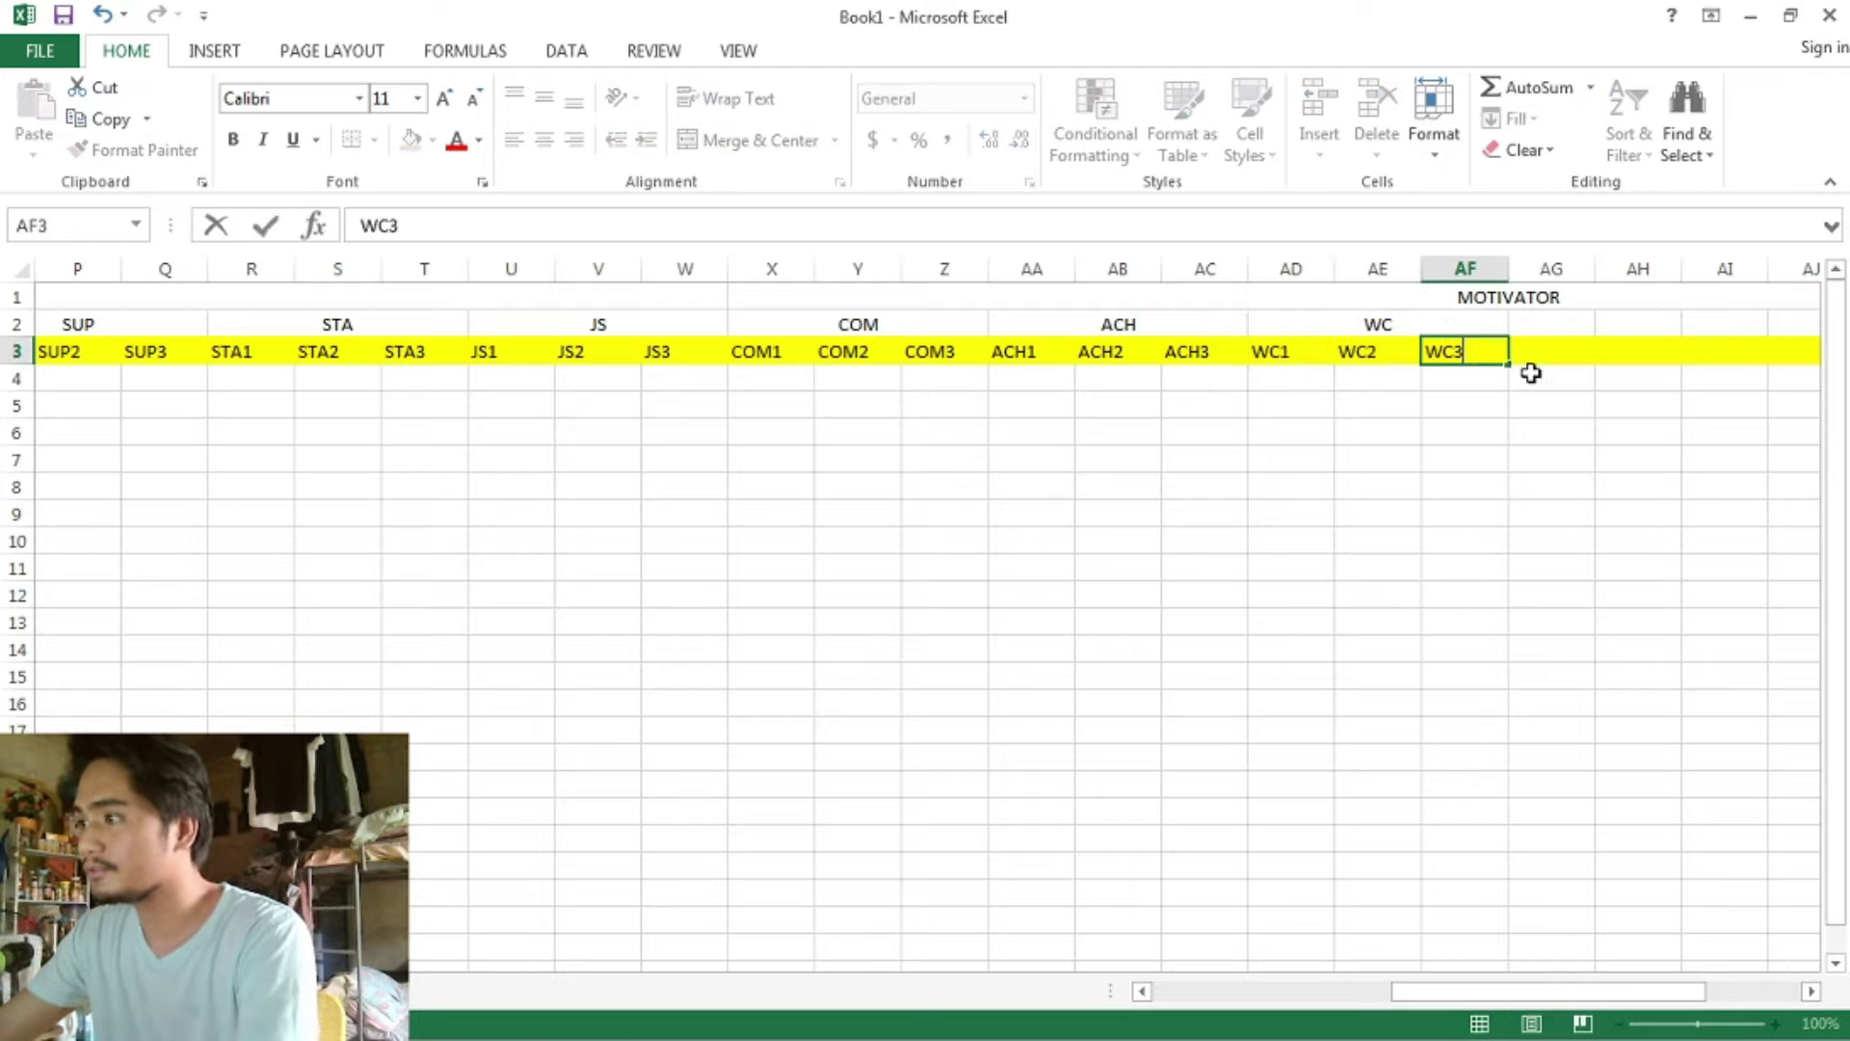
text(WC3)
- Merge and centre AG2:AI2 with the heading REC
key(alt+Tab)
key(alt+Tab)
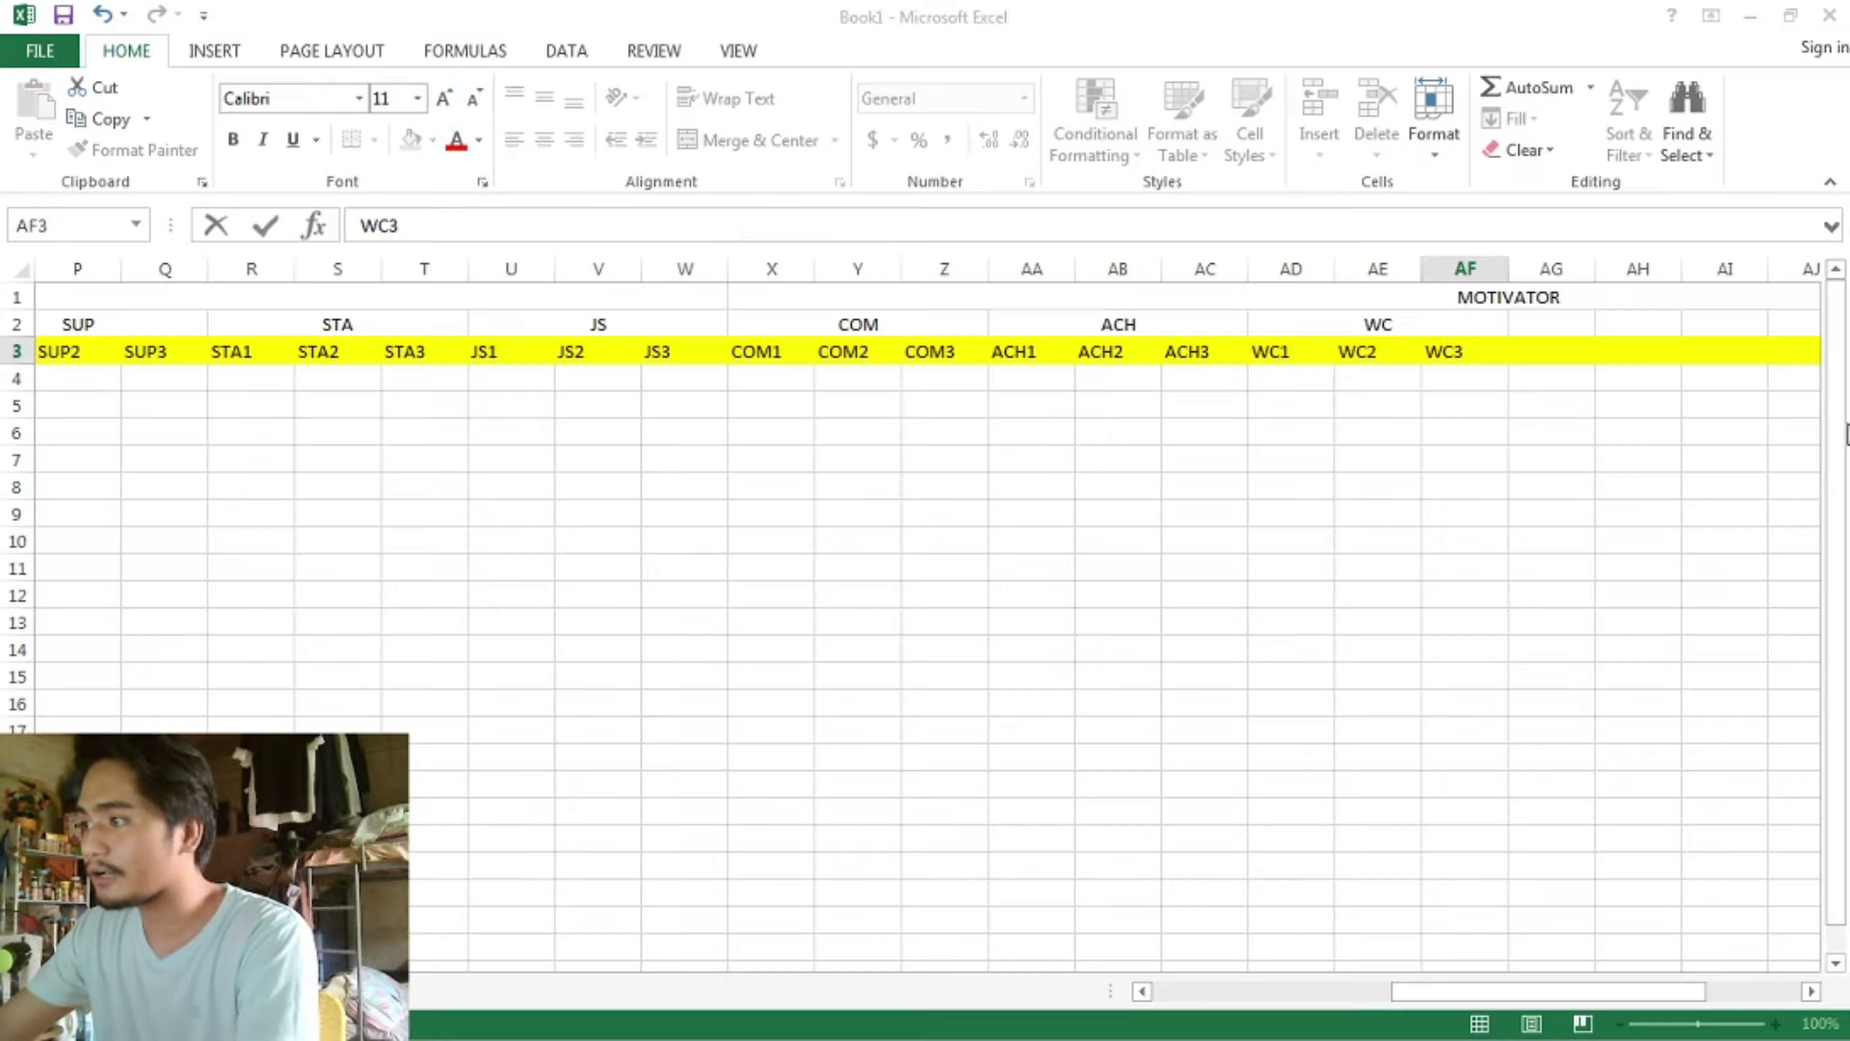
drag(1553, 326, 1731, 324)
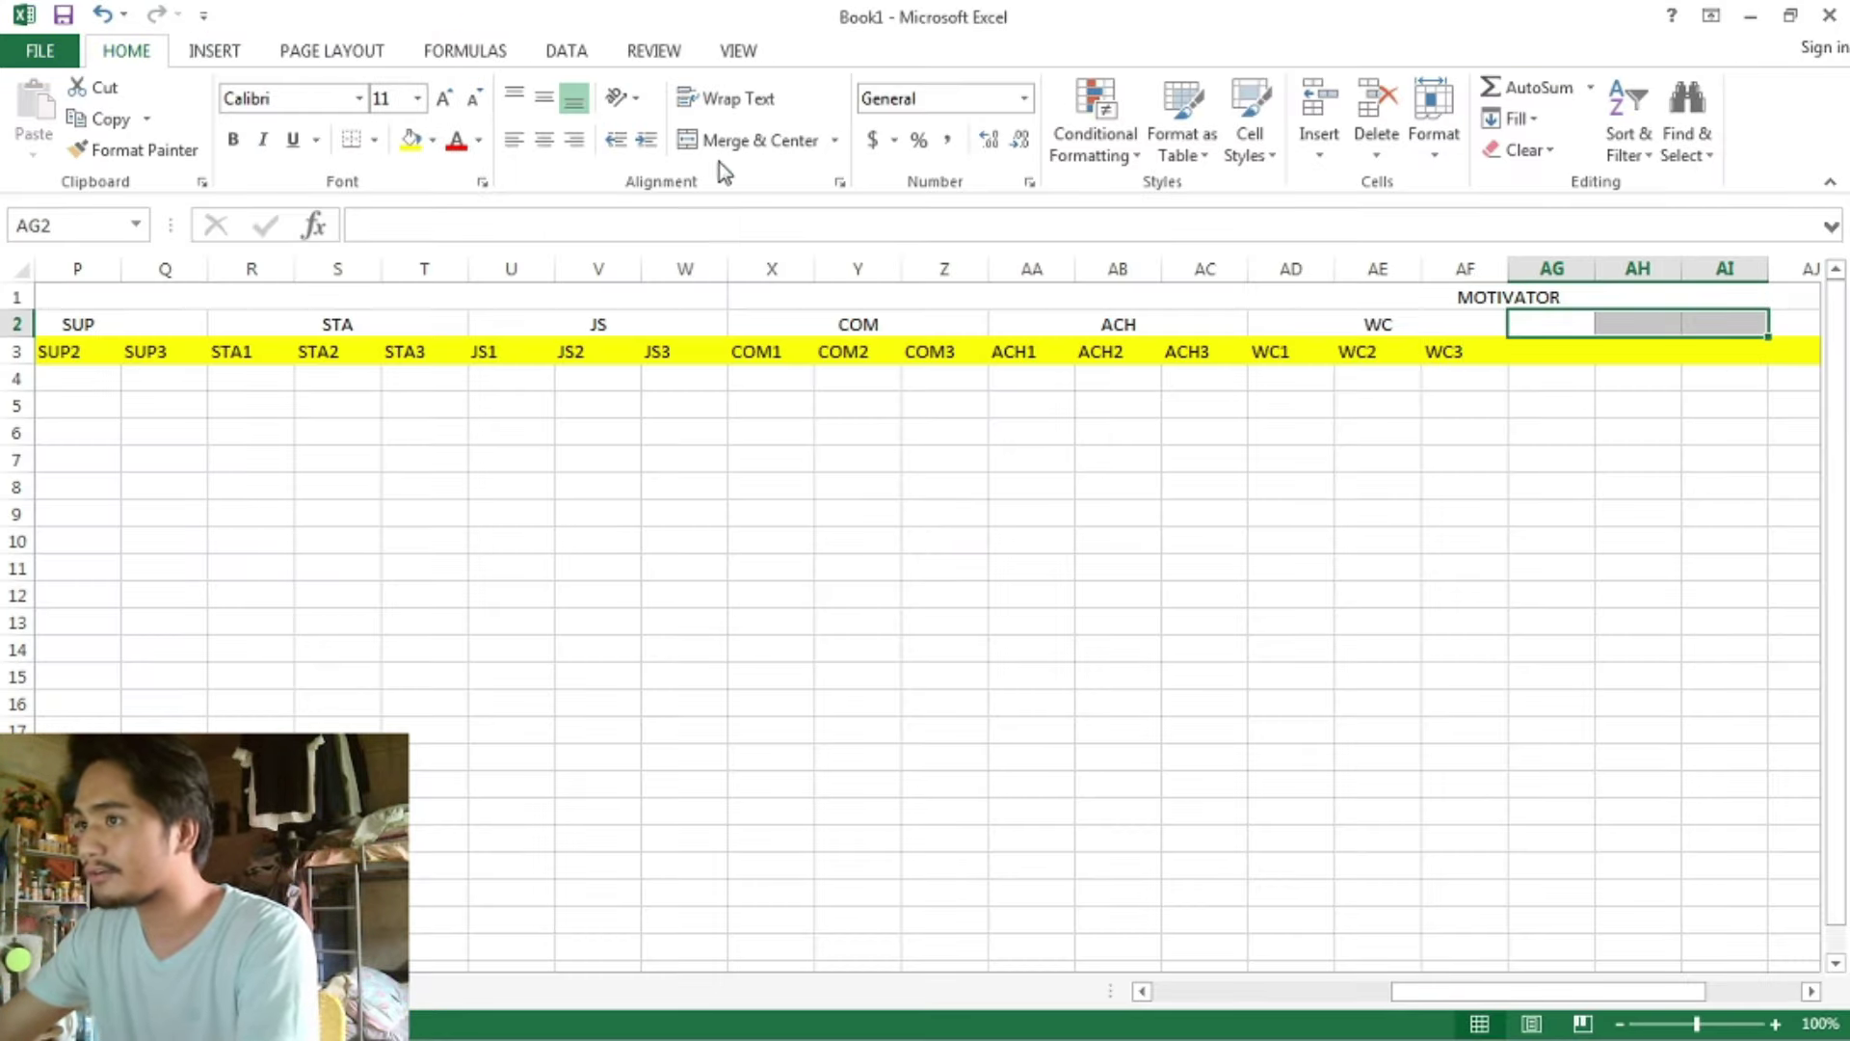
click(747, 140)
click(1536, 350)
text(REC)
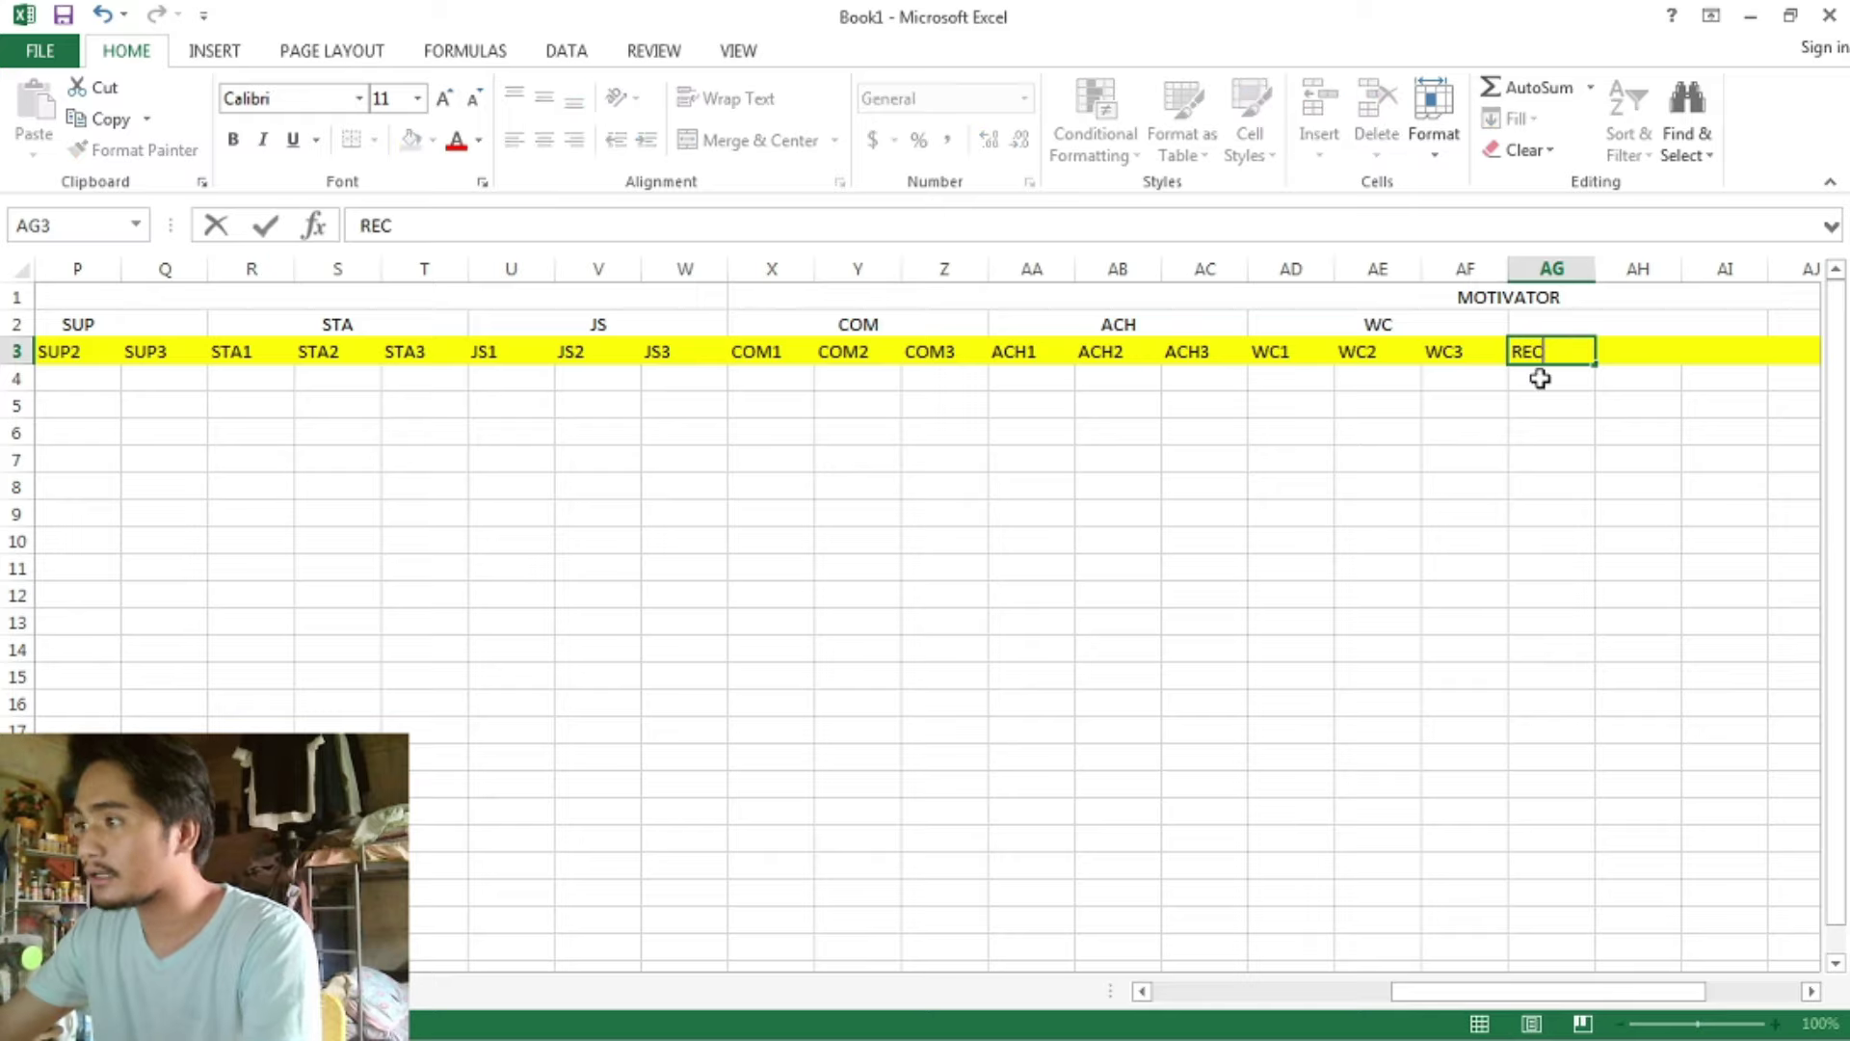
click(1562, 318)
text(REC)
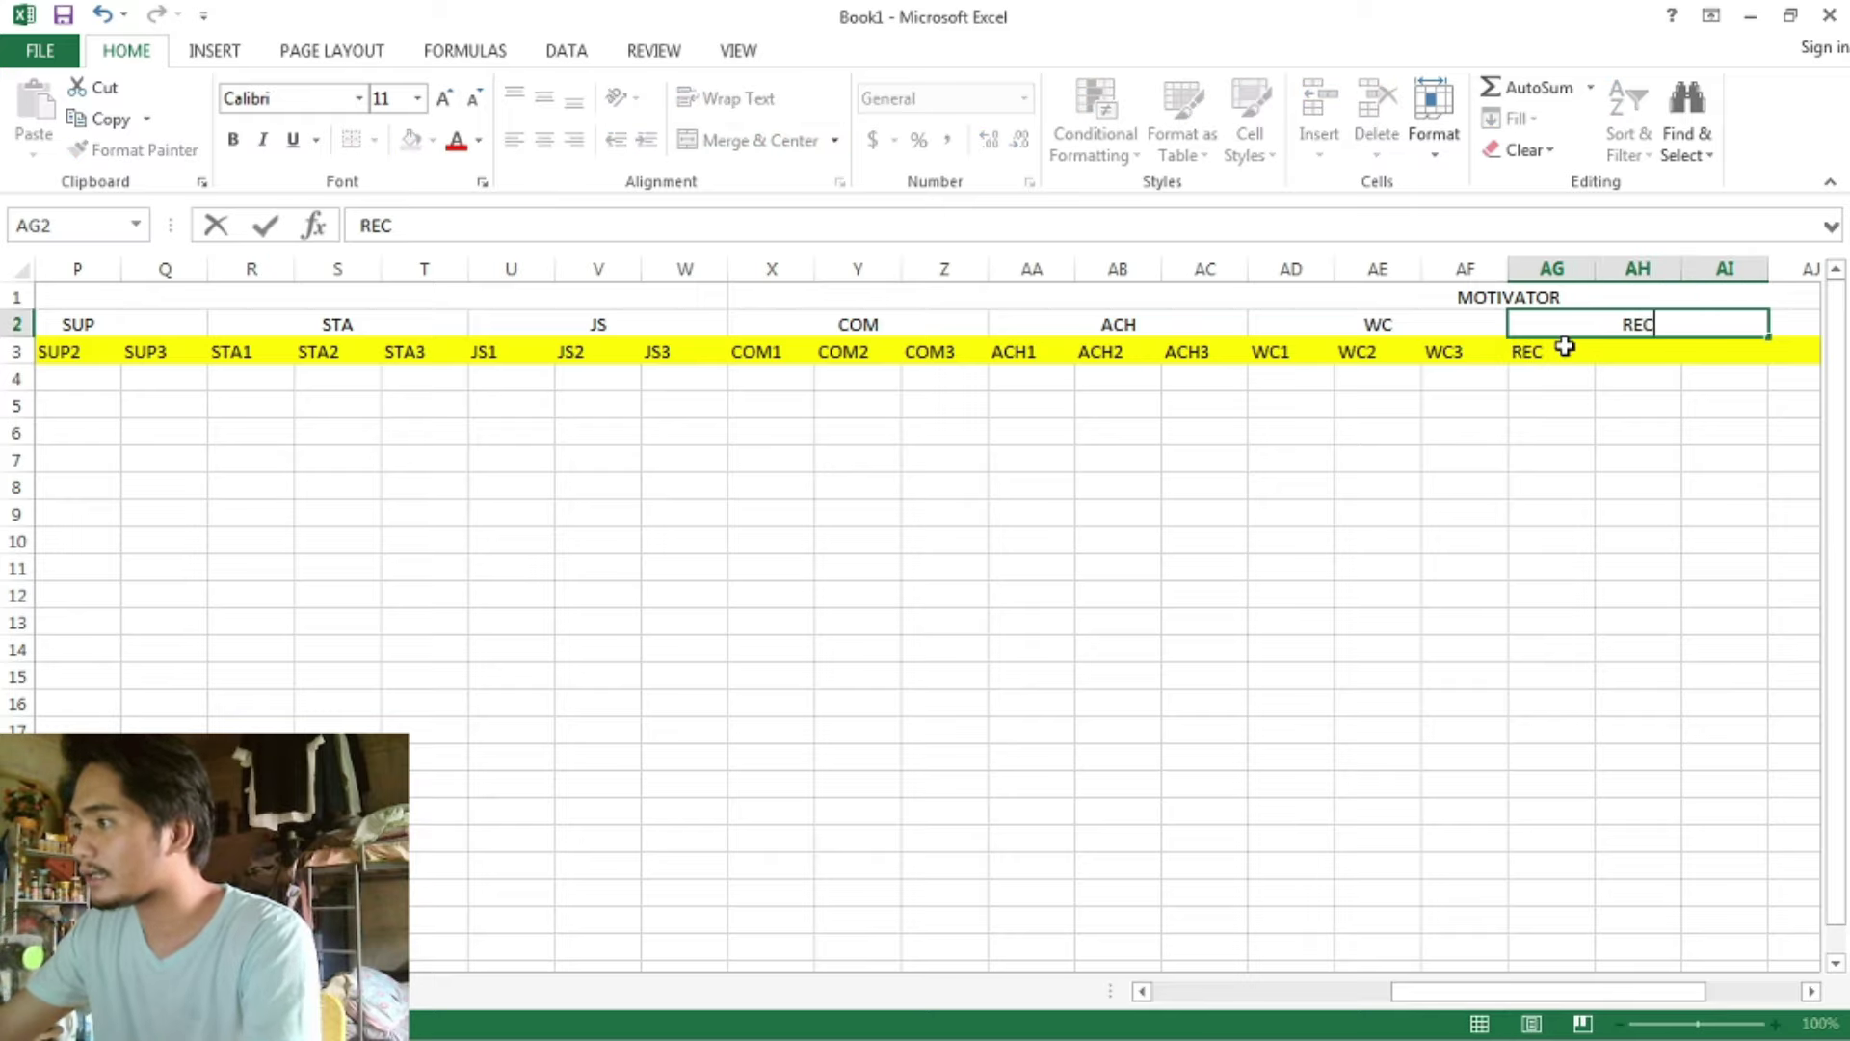
- Enter the item codes REC1, REC2, REC3 in AG3:AI3
click(1563, 352)
double_click(1563, 353)
text(1)
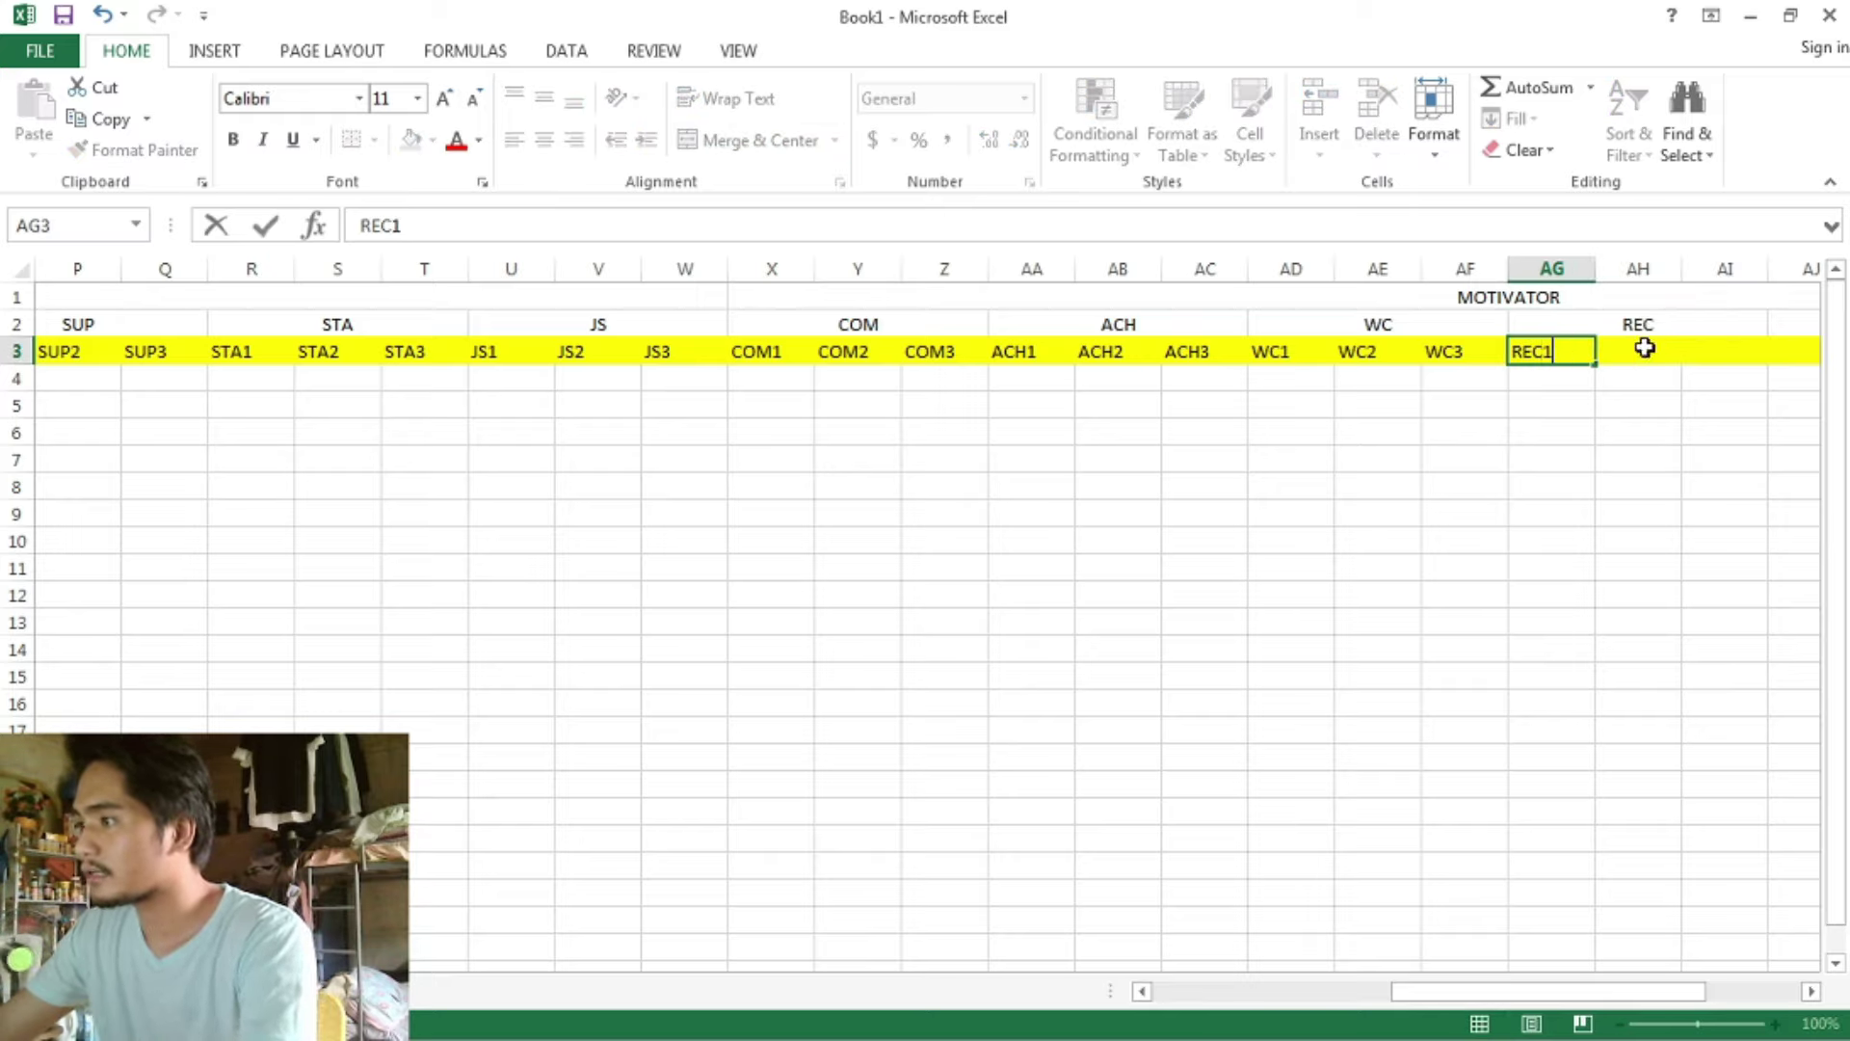
click(1645, 349)
text(REC2)
click(1732, 356)
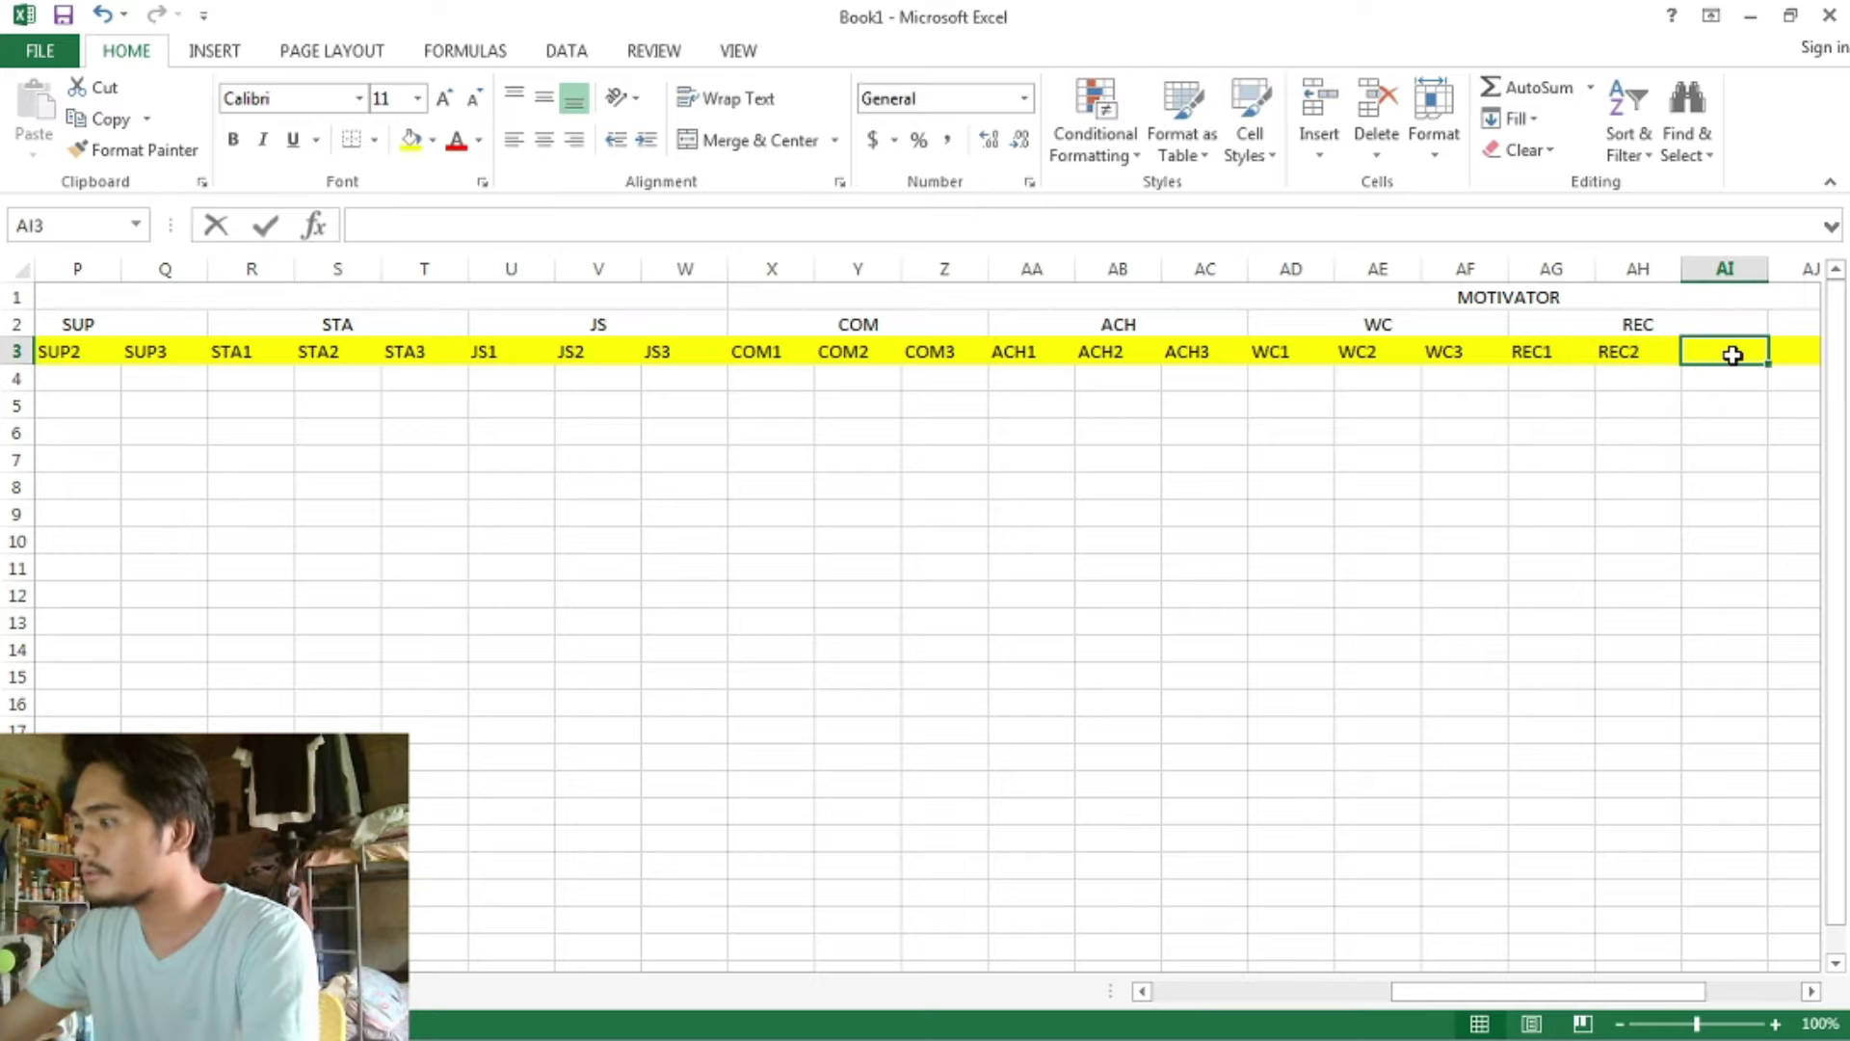
text(REC3)
click(1689, 641)
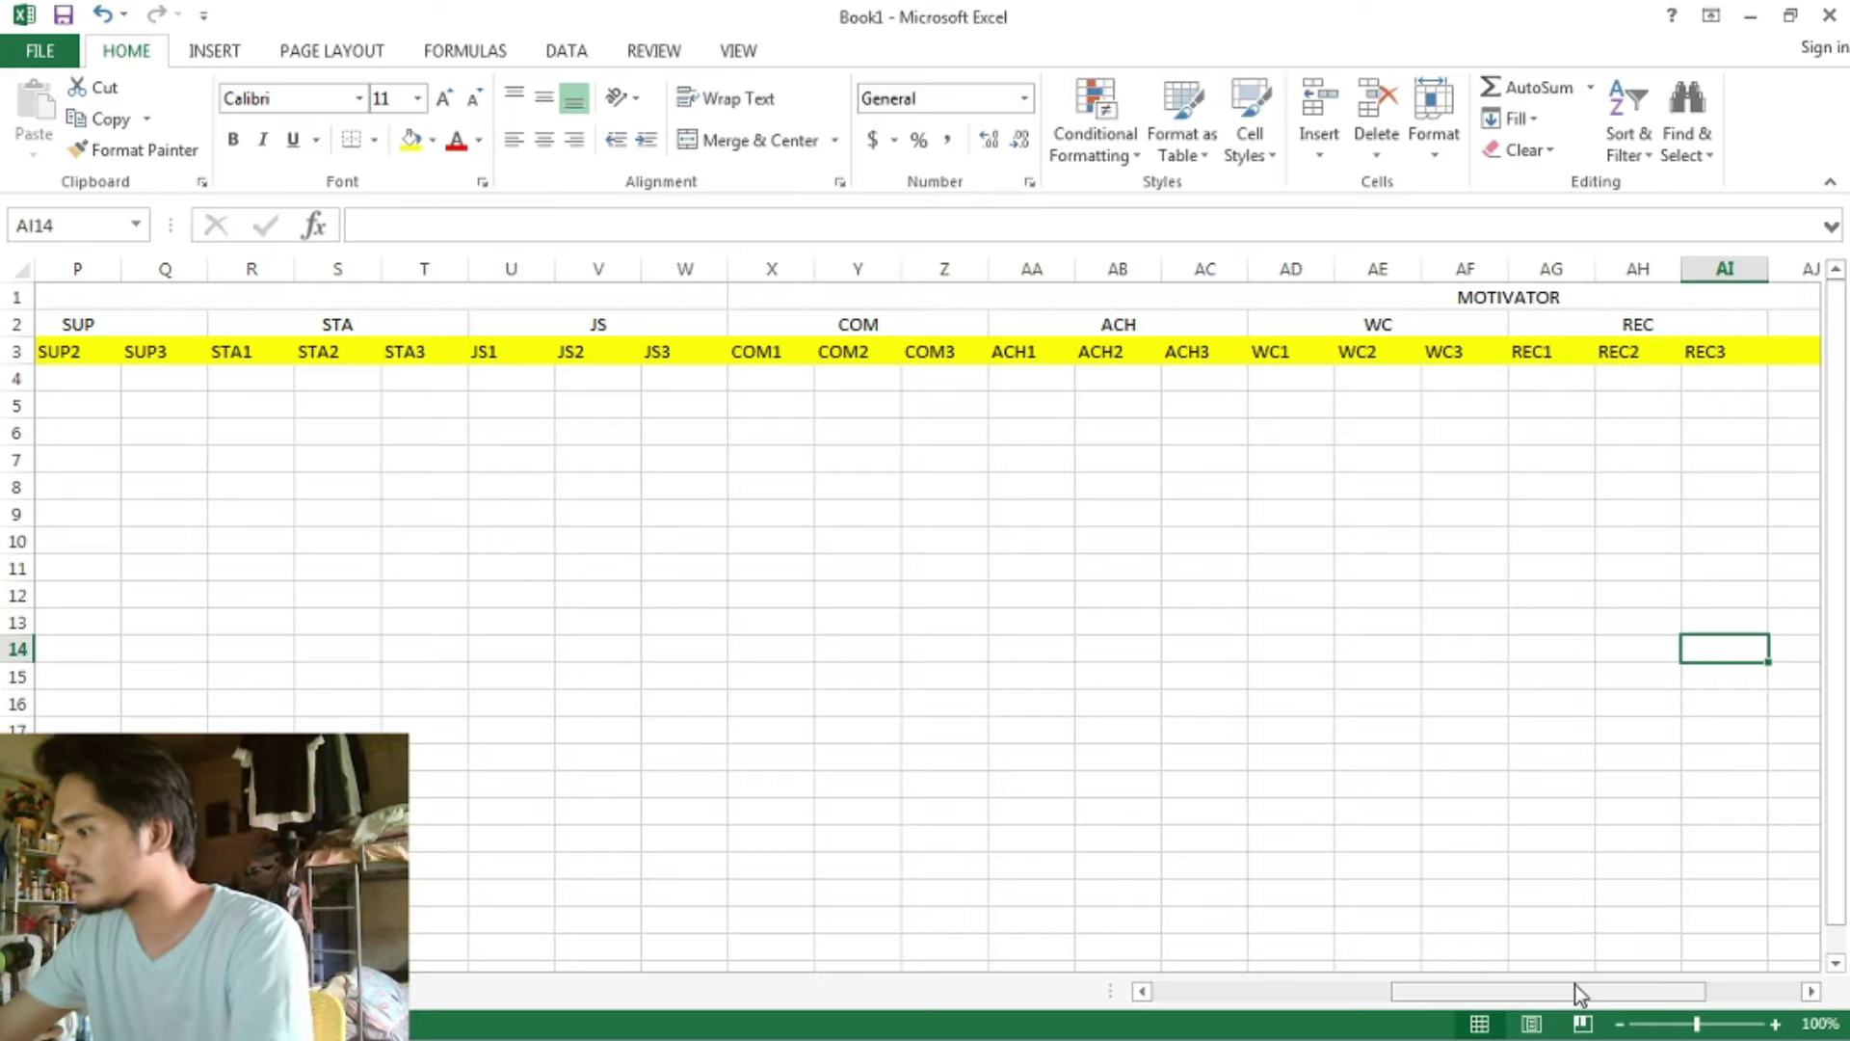
drag(1573, 993, 1699, 993)
- Merge and centre AJ2:AL2 as the PRO group header
key(alt+Tab)
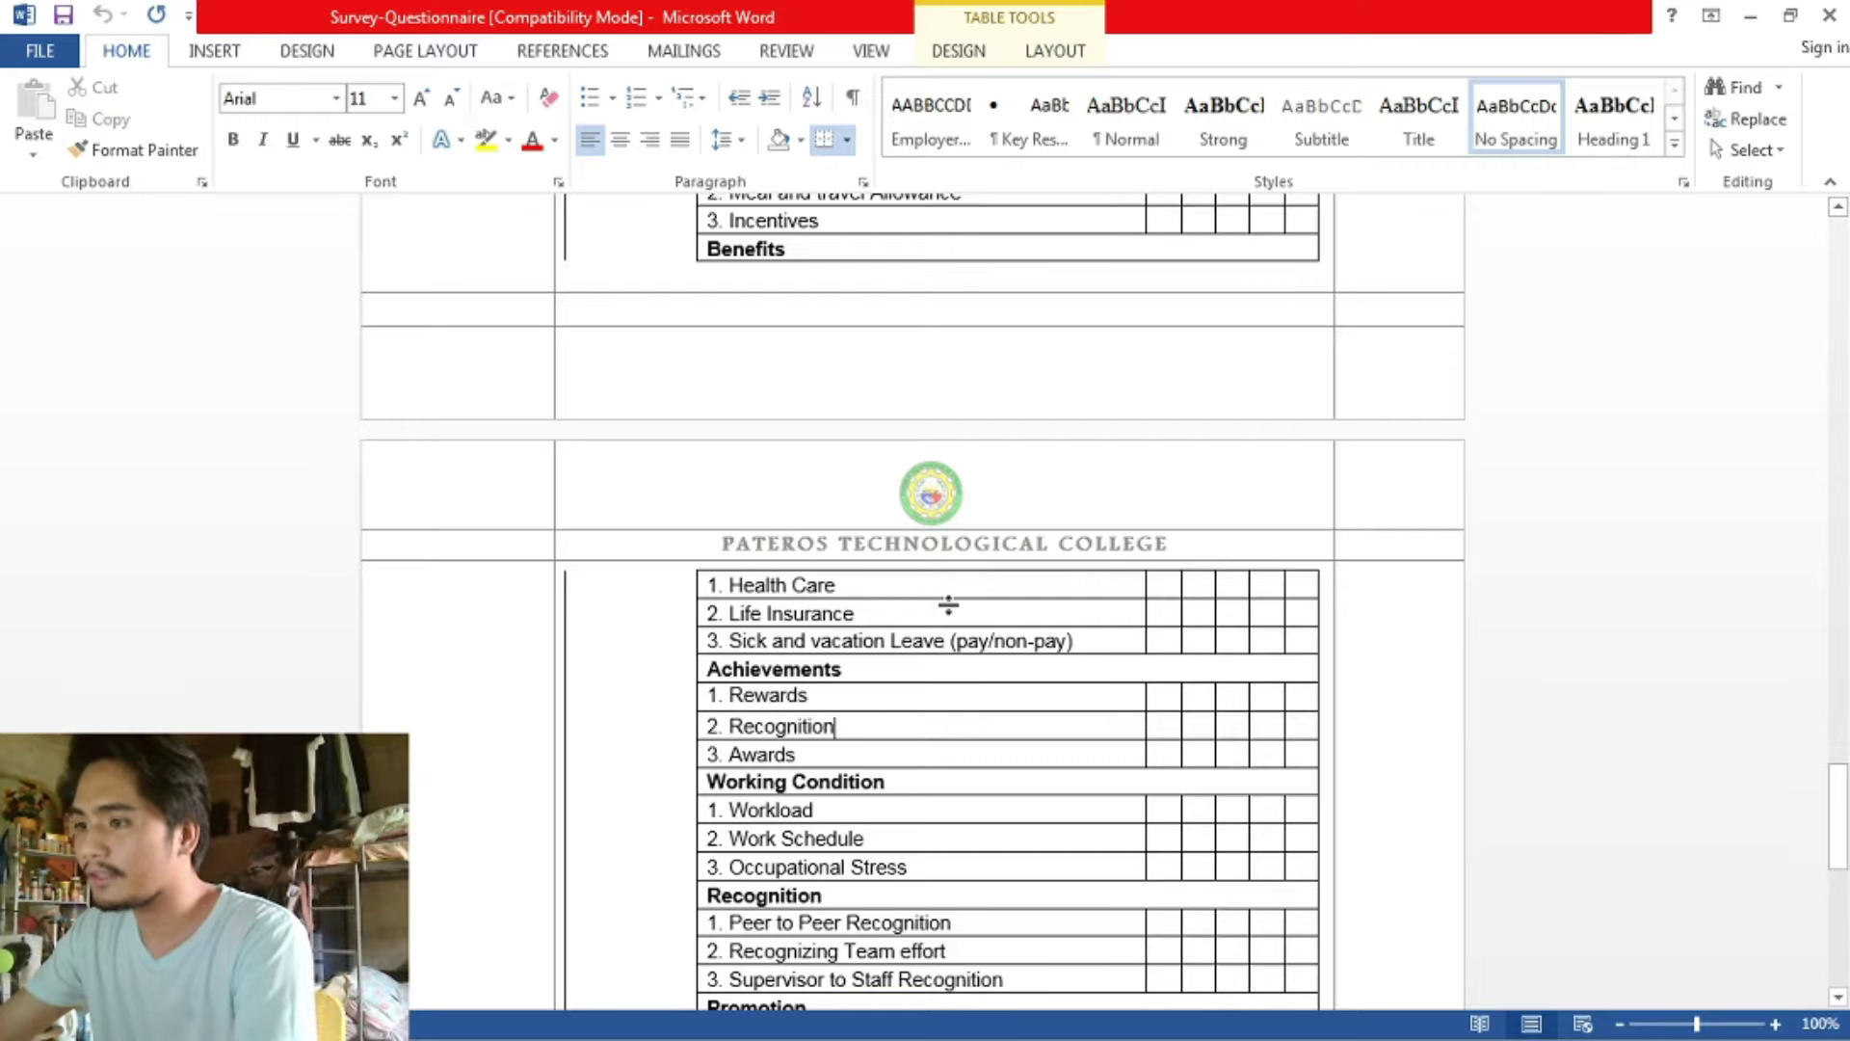
scroll(945, 607, down, 1)
key(alt+Tab)
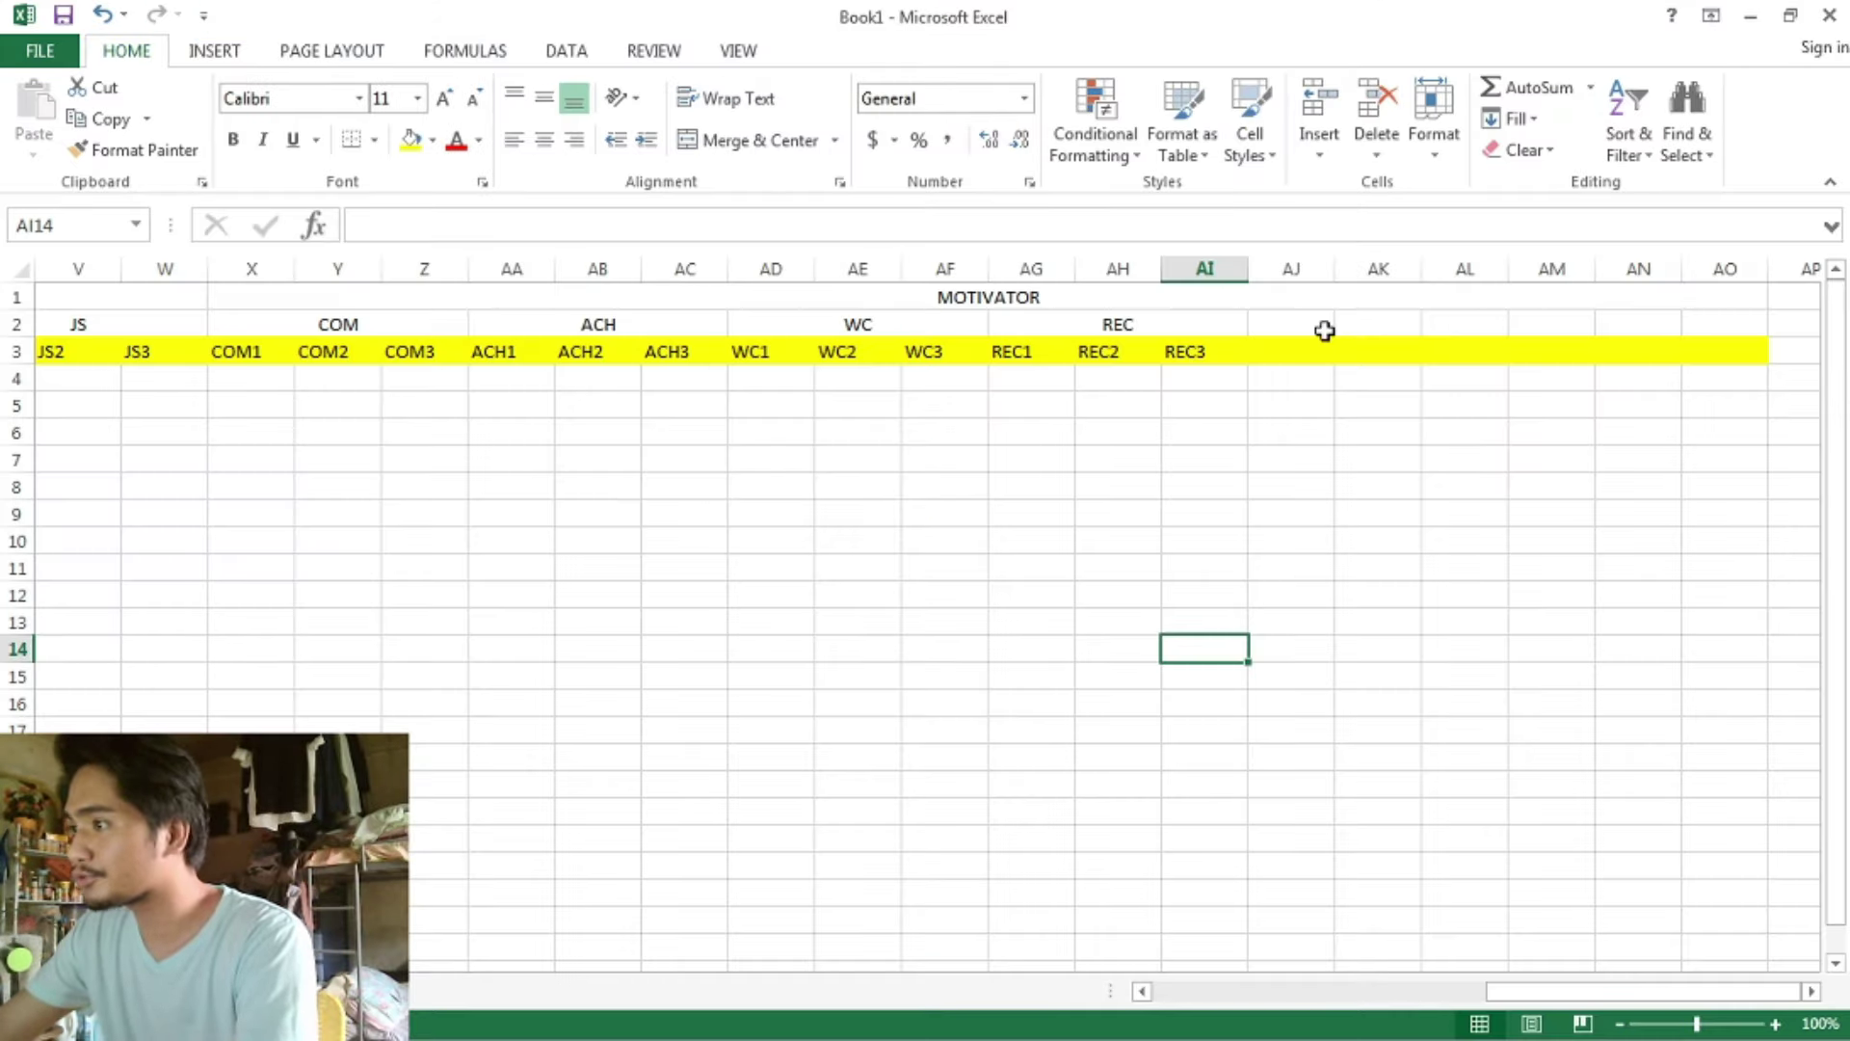
drag(1291, 325, 1474, 325)
click(759, 140)
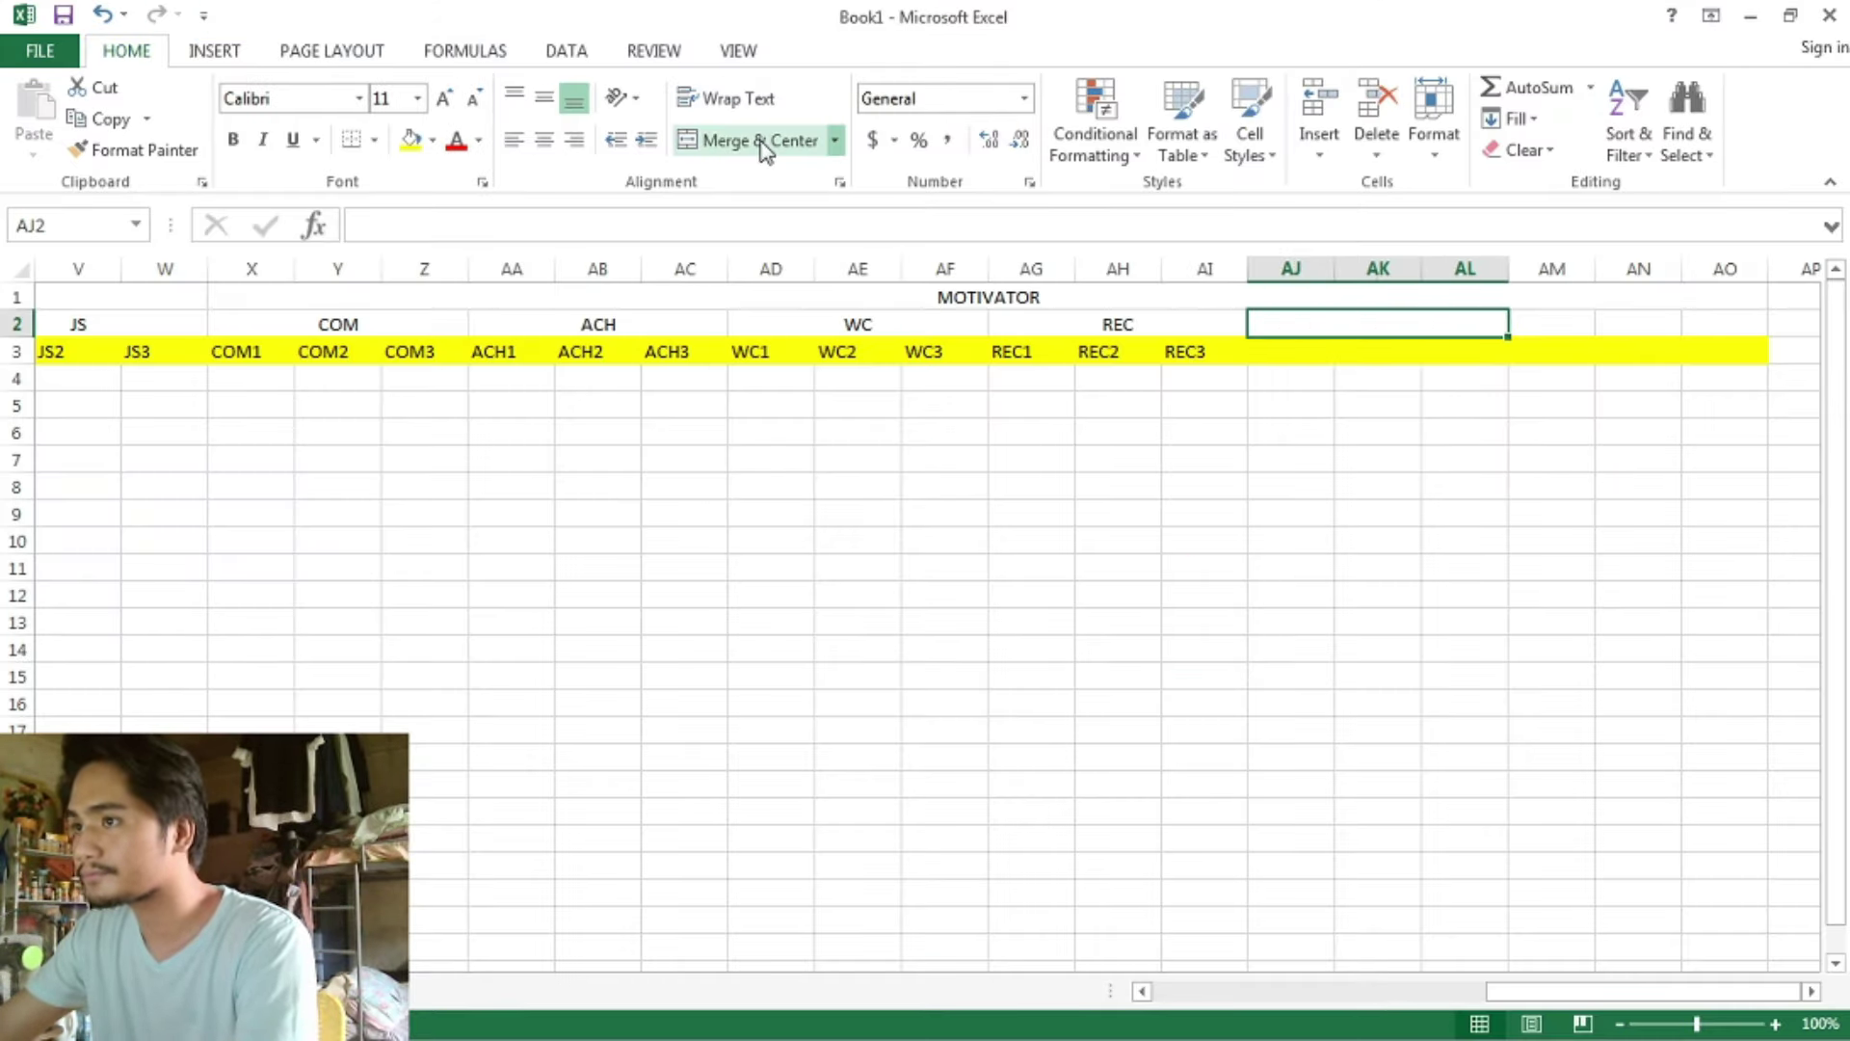
key(alt+Tab)
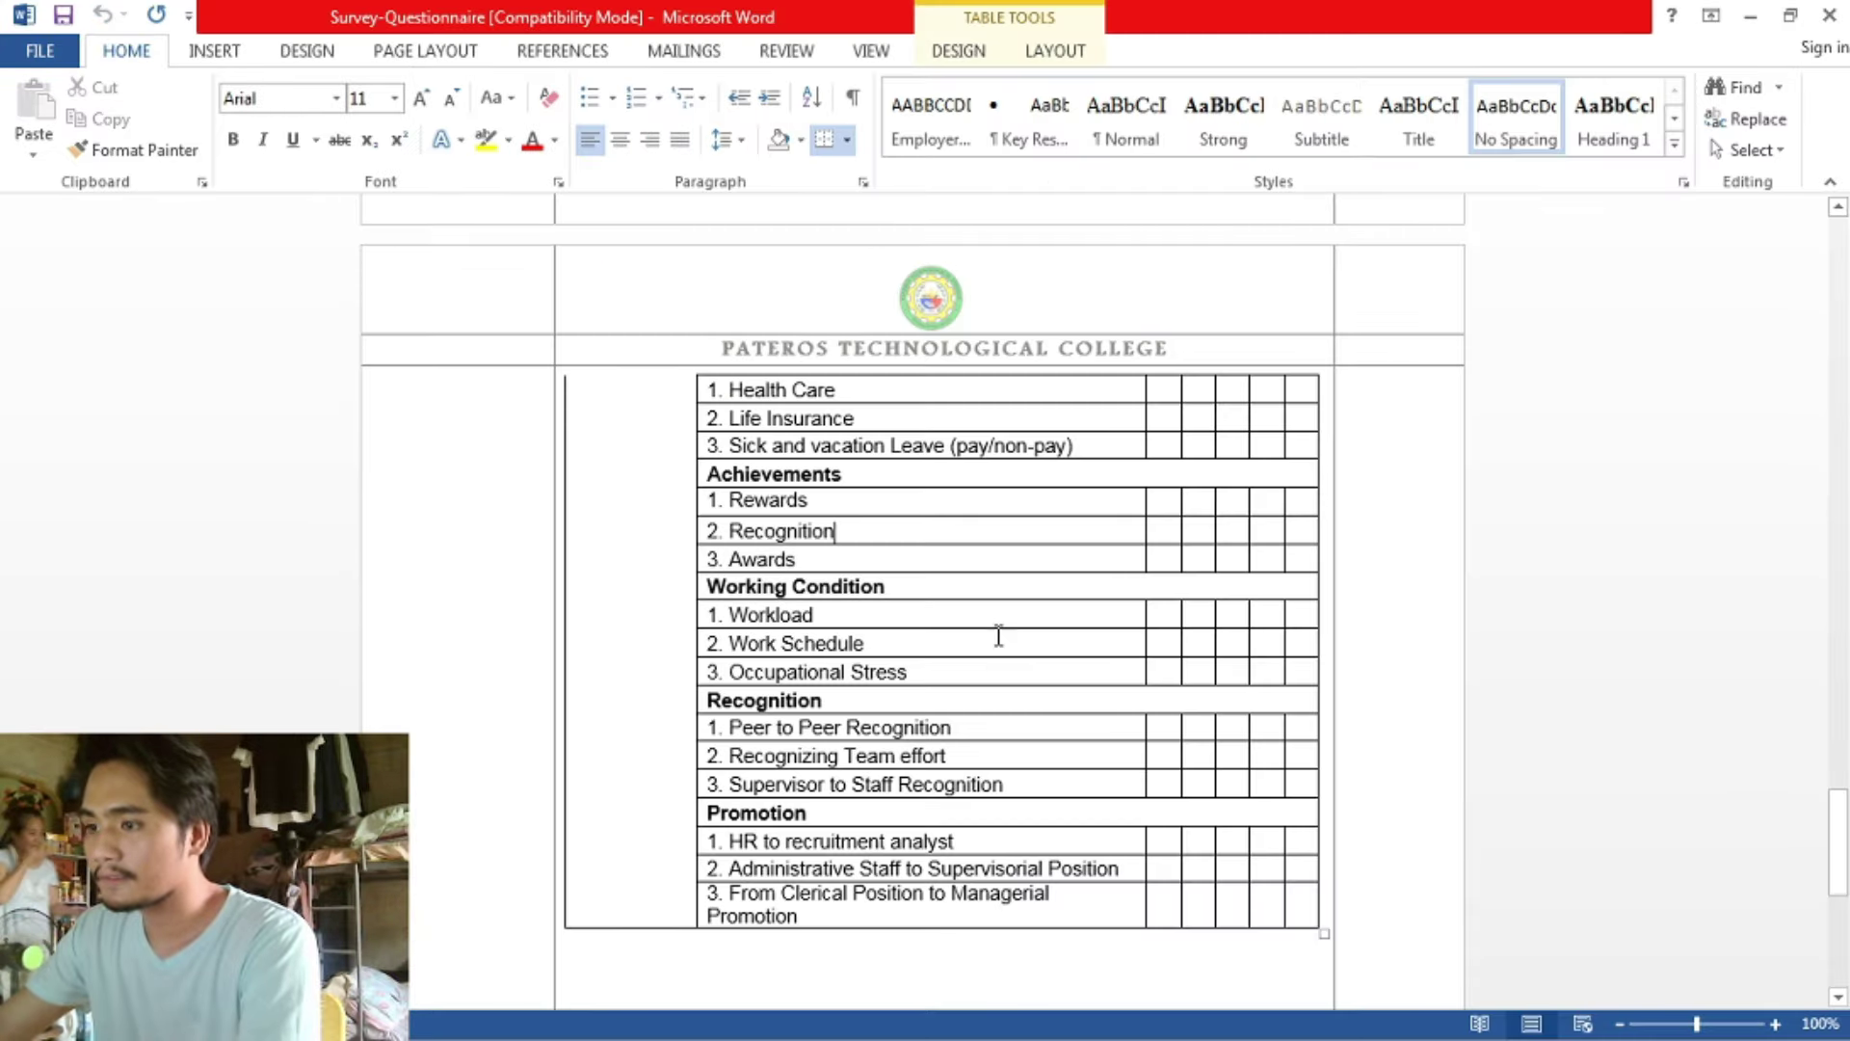
scroll(985, 646, down, 3)
key(alt+Tab)
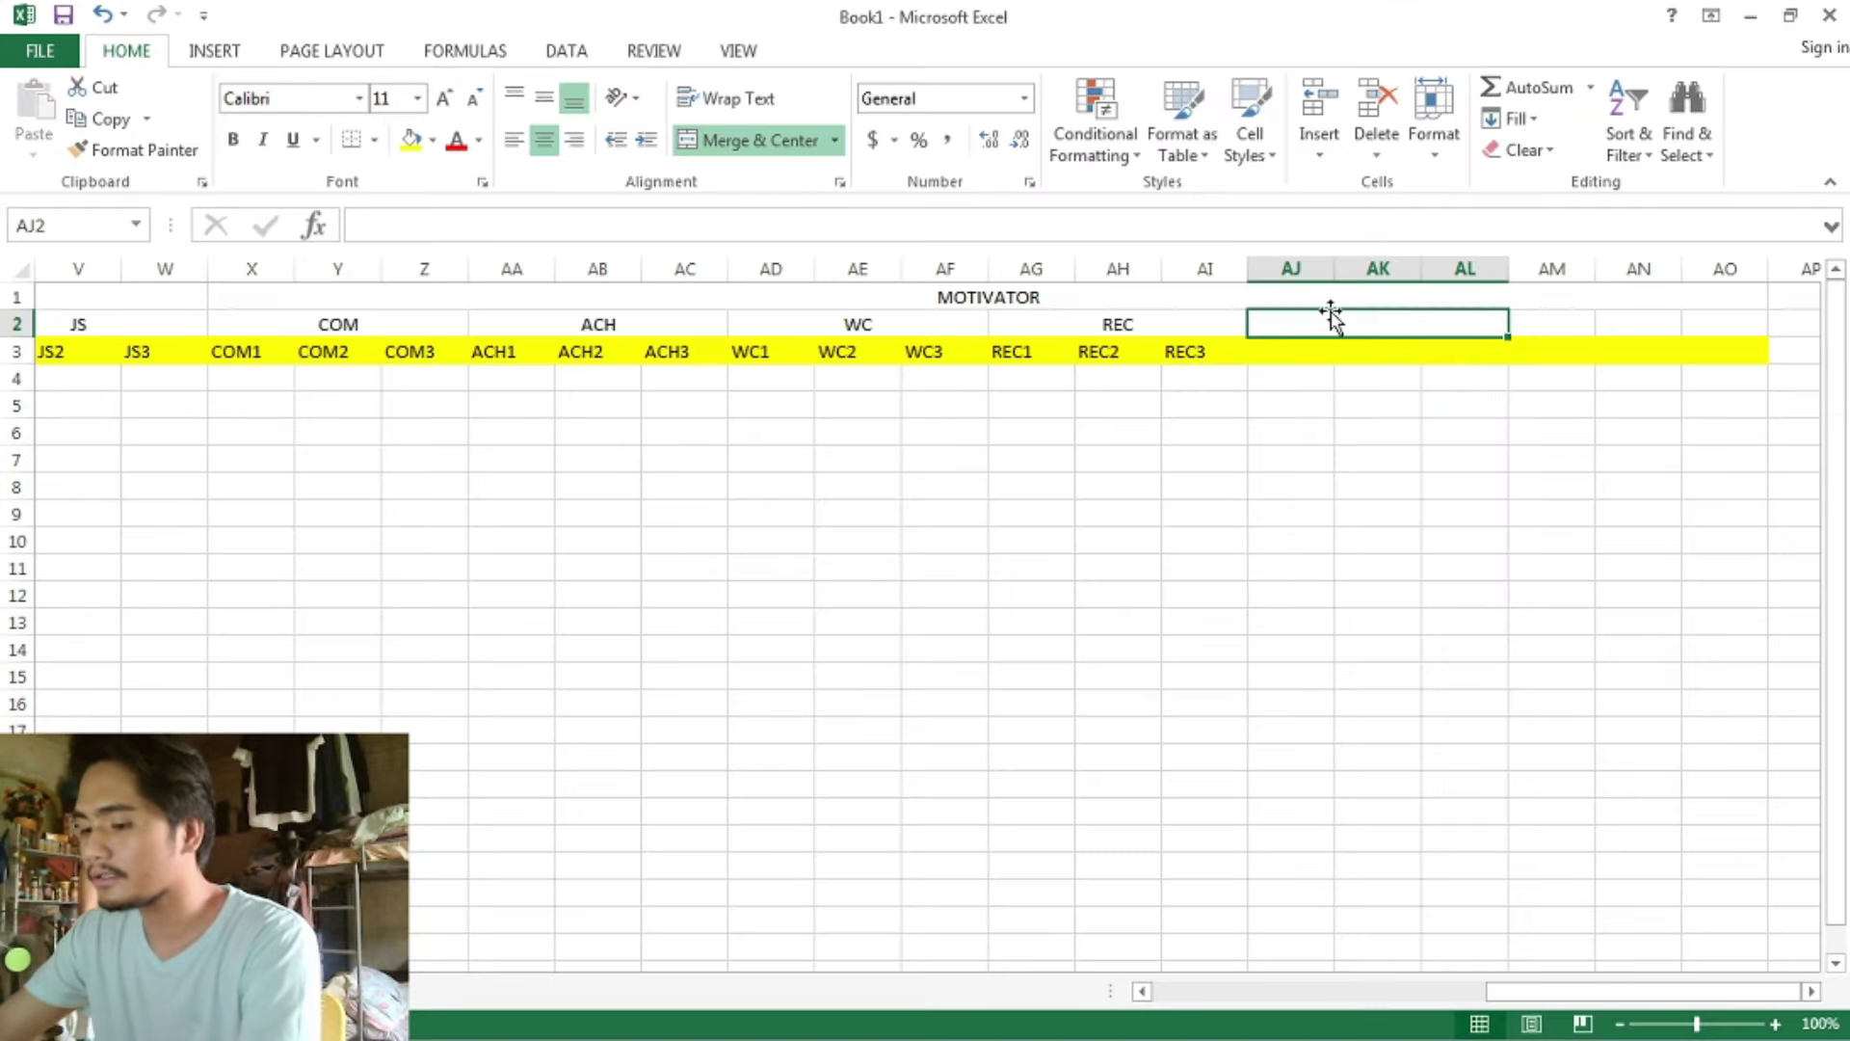
text(PRO)
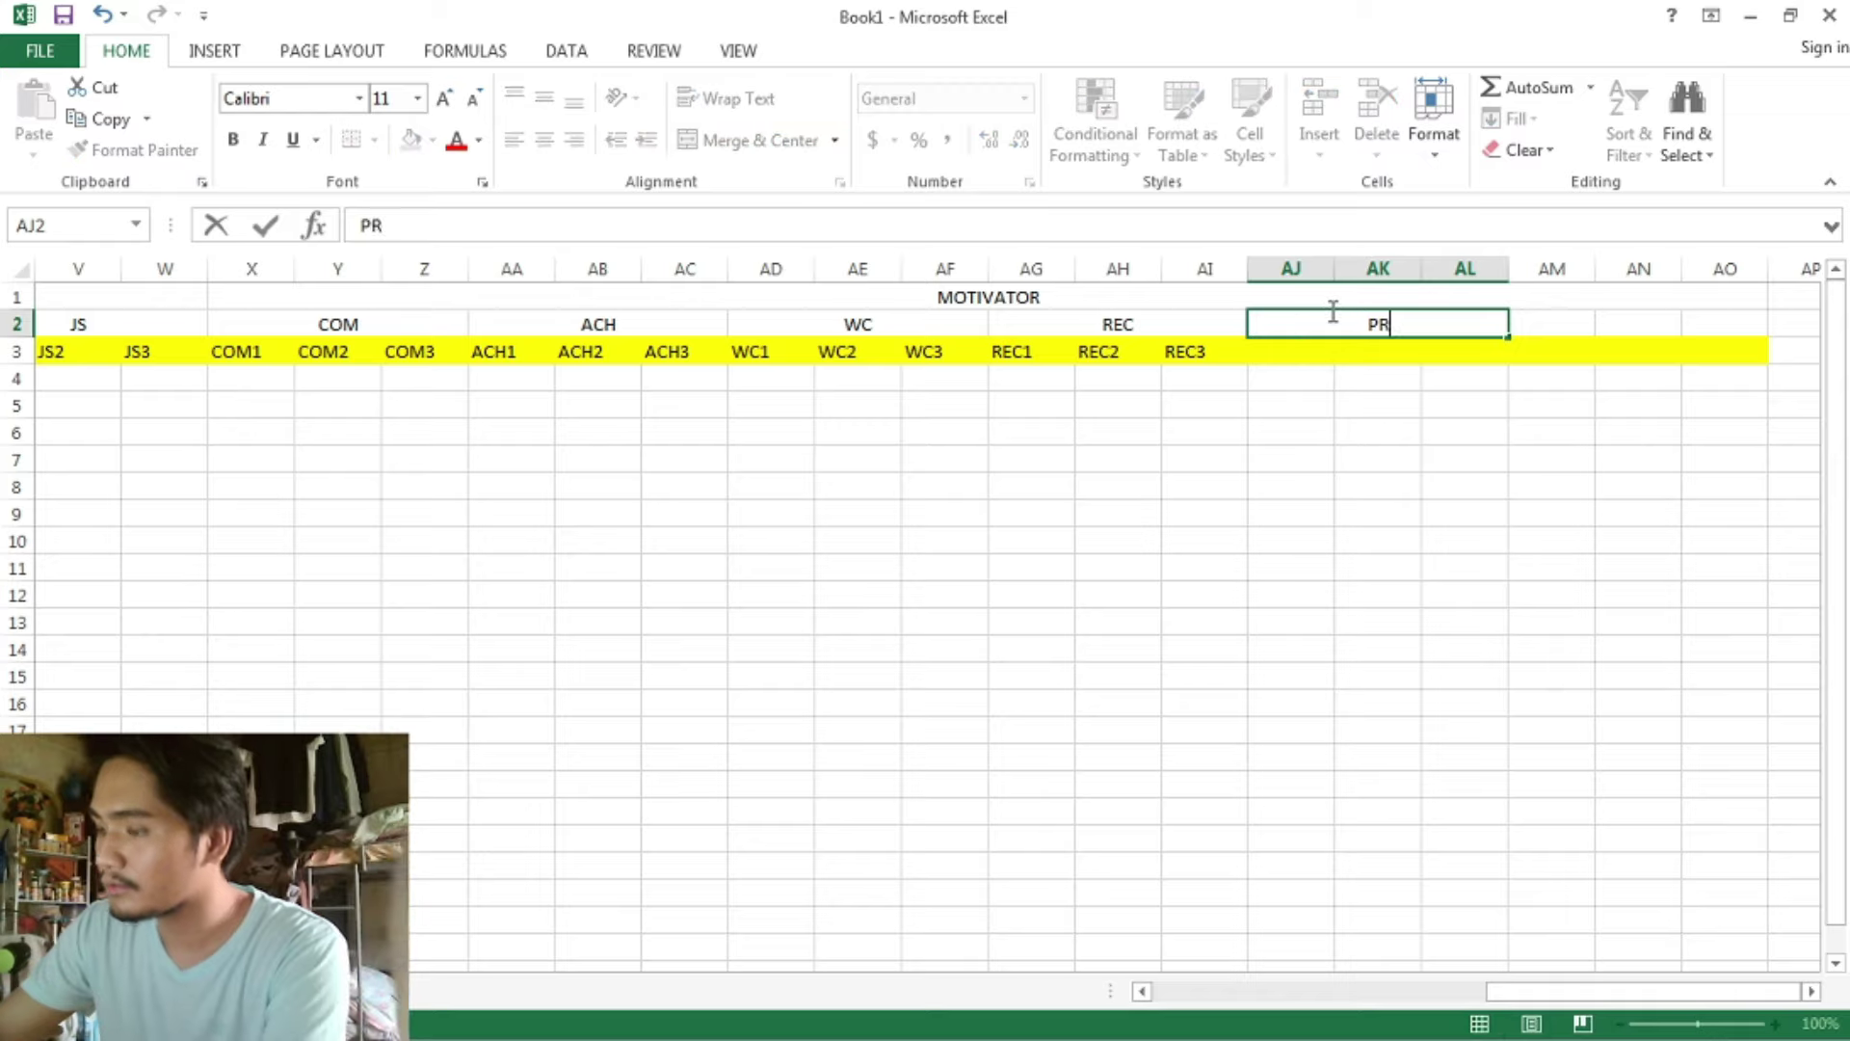
- Enter the item codes PRO1, PRO2, PRO3 in AJ3:AL3
click(1311, 349)
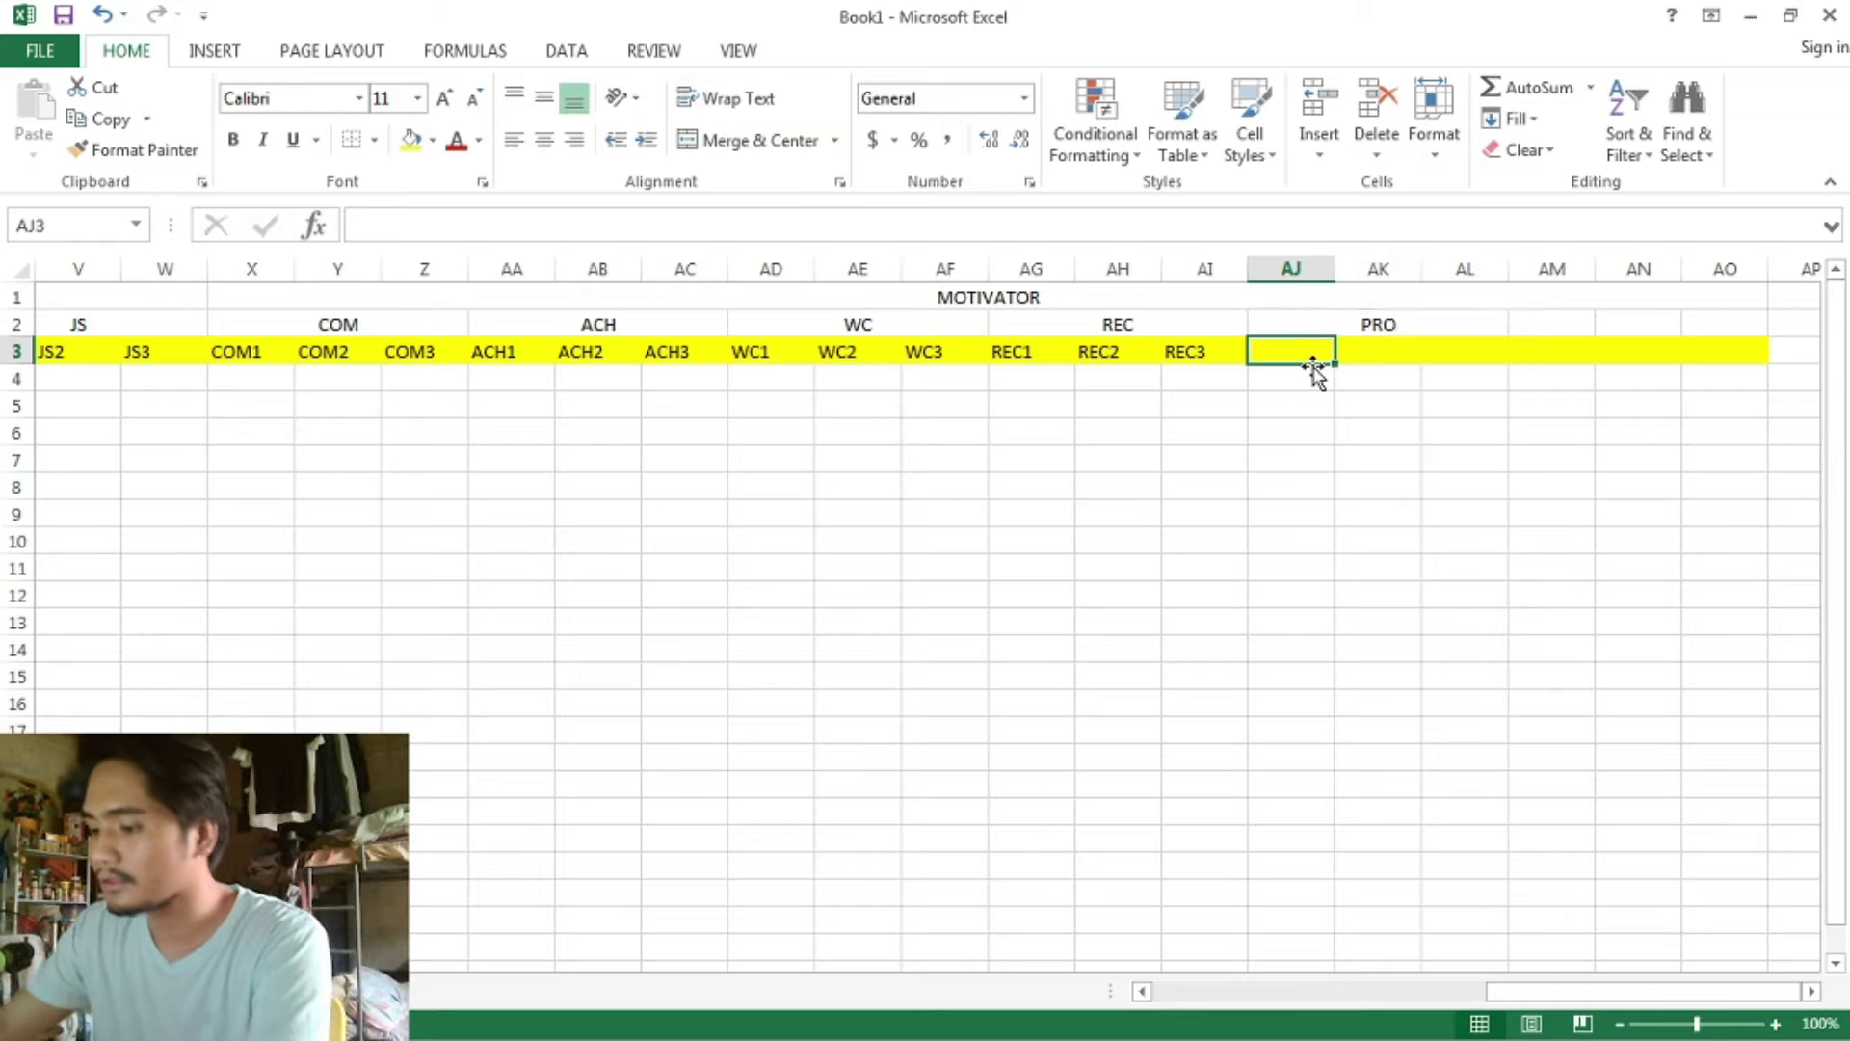
text(PRO1)
click(1378, 356)
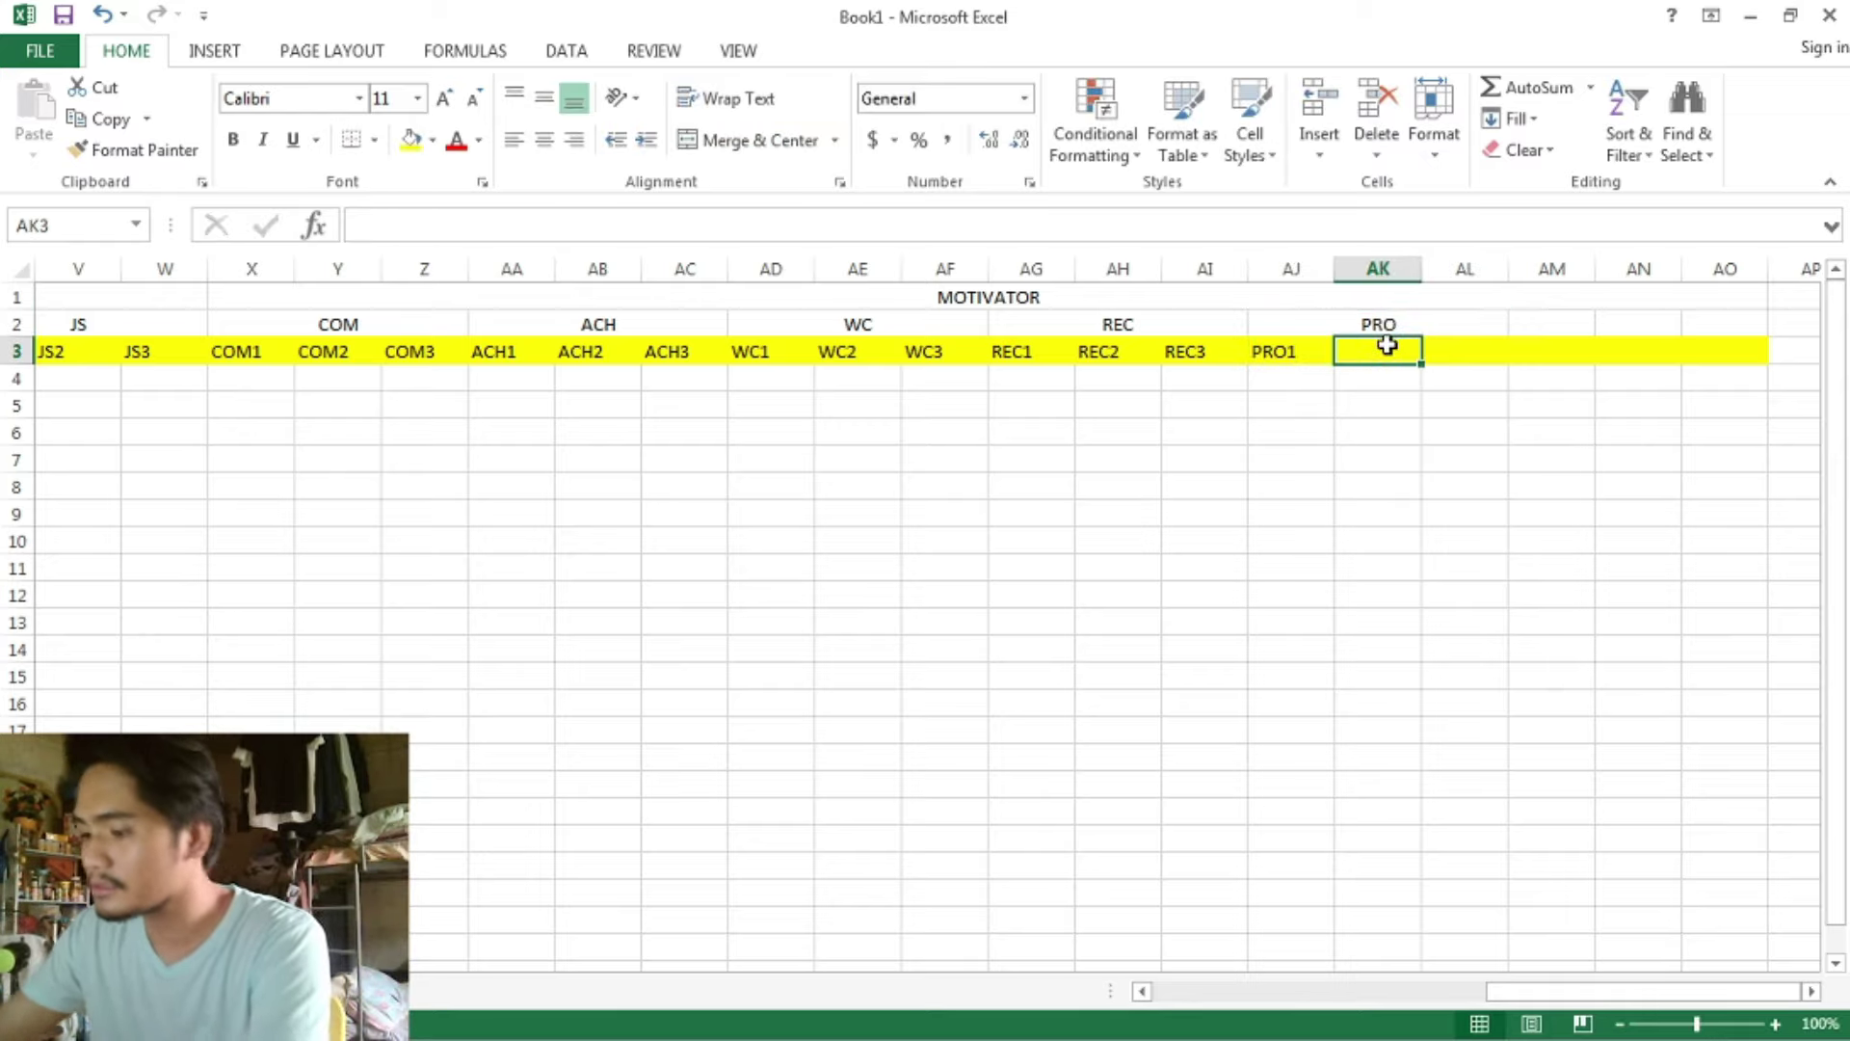
text(PRO2)
click(1452, 352)
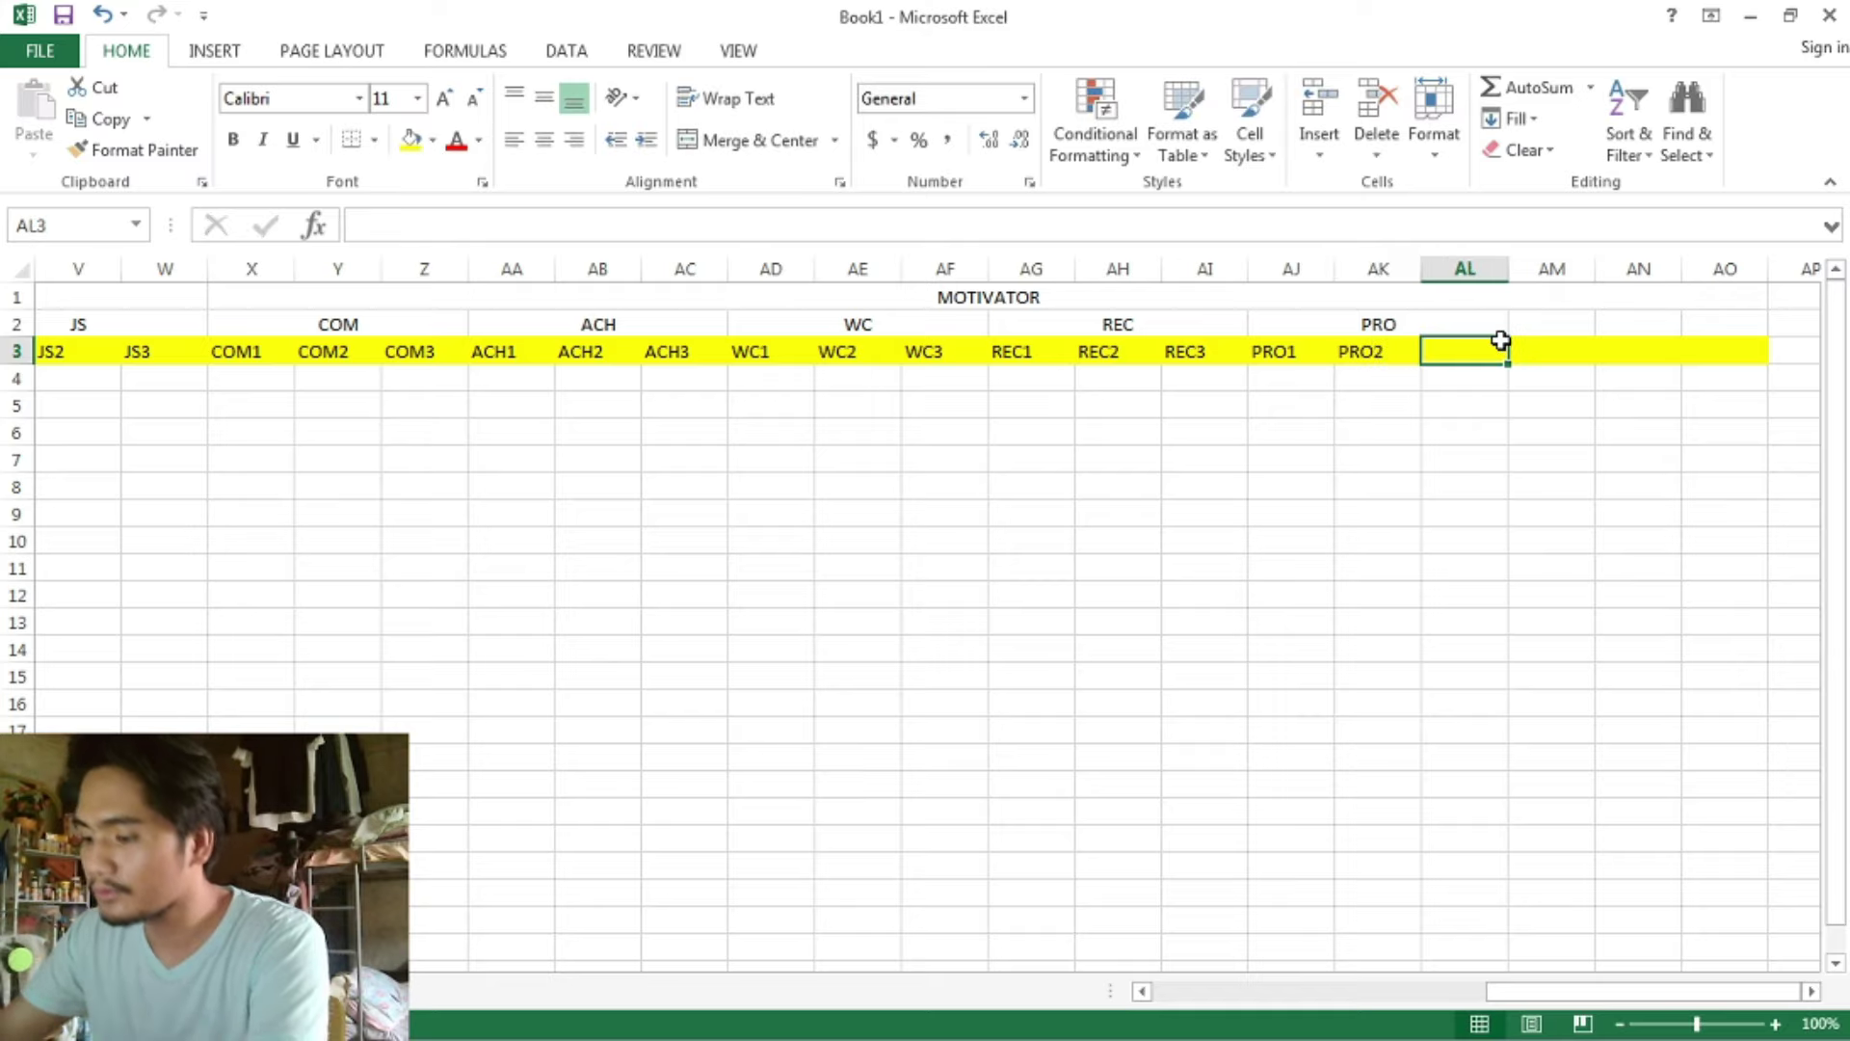
text(PRO3)
click(1590, 367)
drag(1555, 324, 1702, 355)
- Re-merge the MOTIVATOR title so it spans X1:AL1
click(1157, 297)
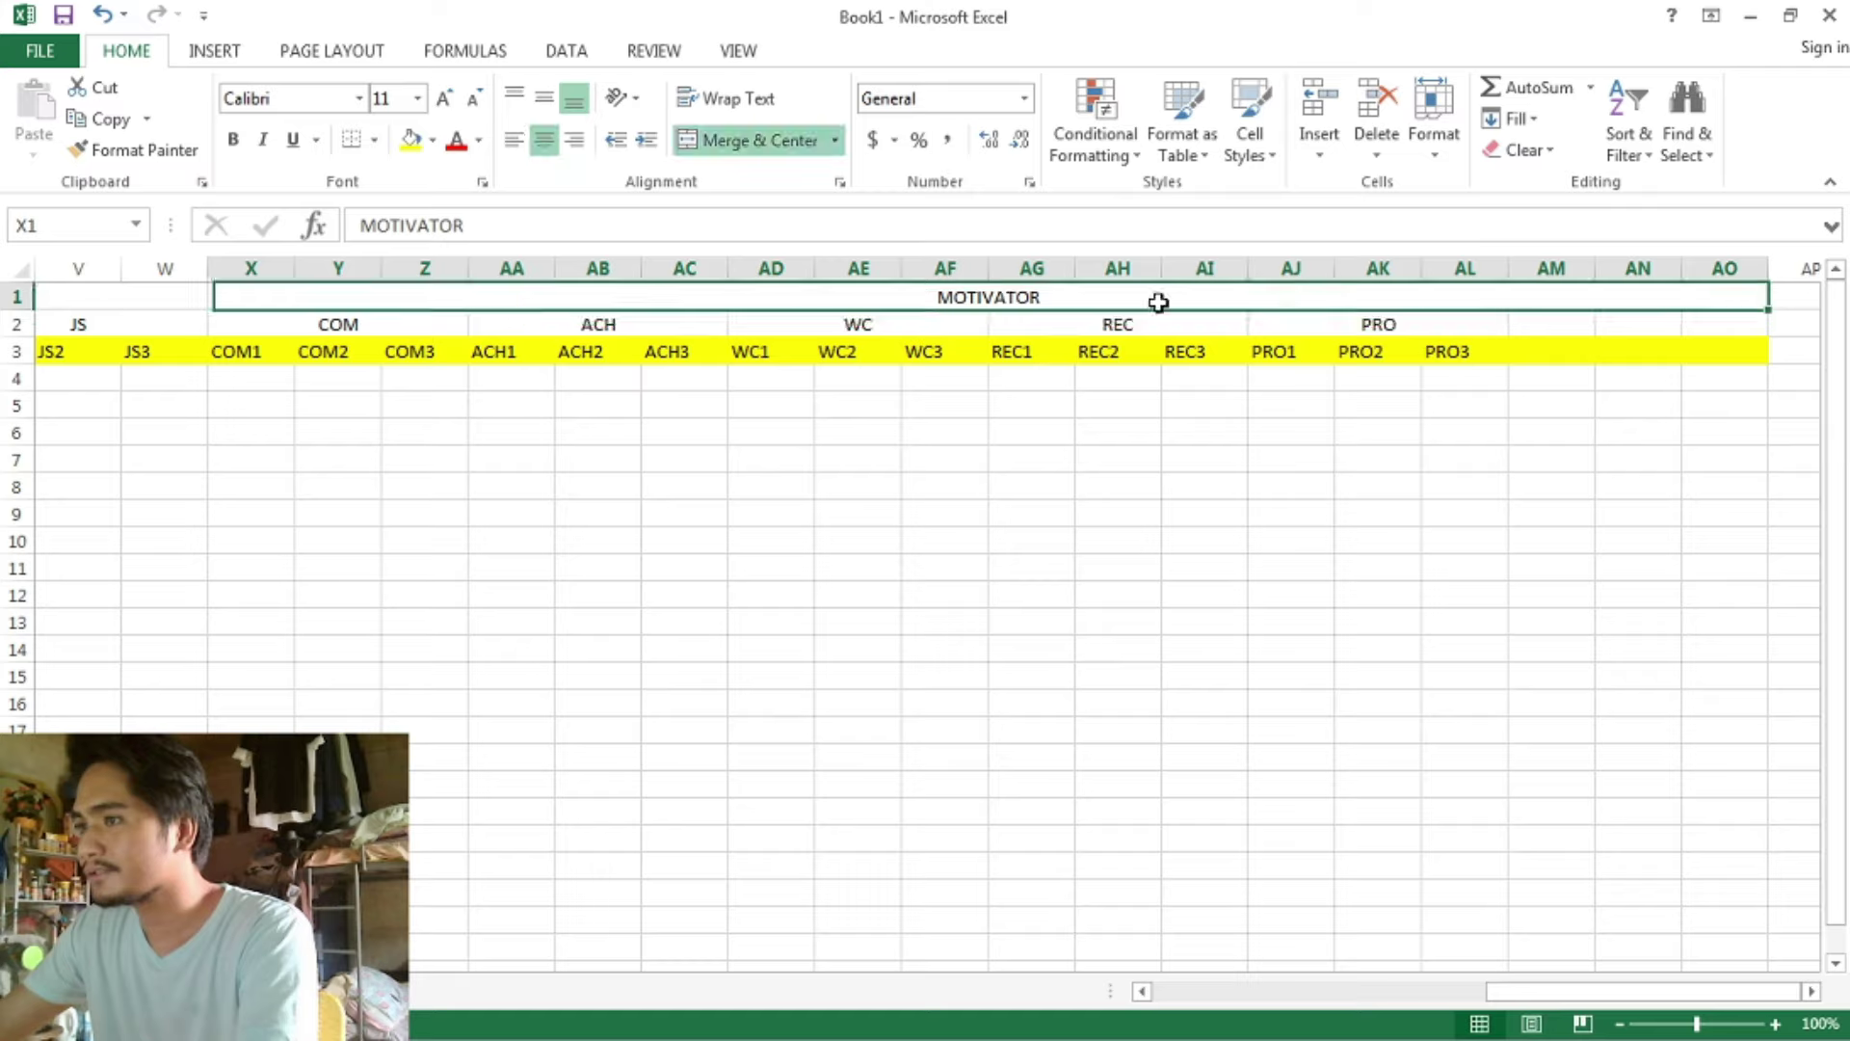
click(752, 140)
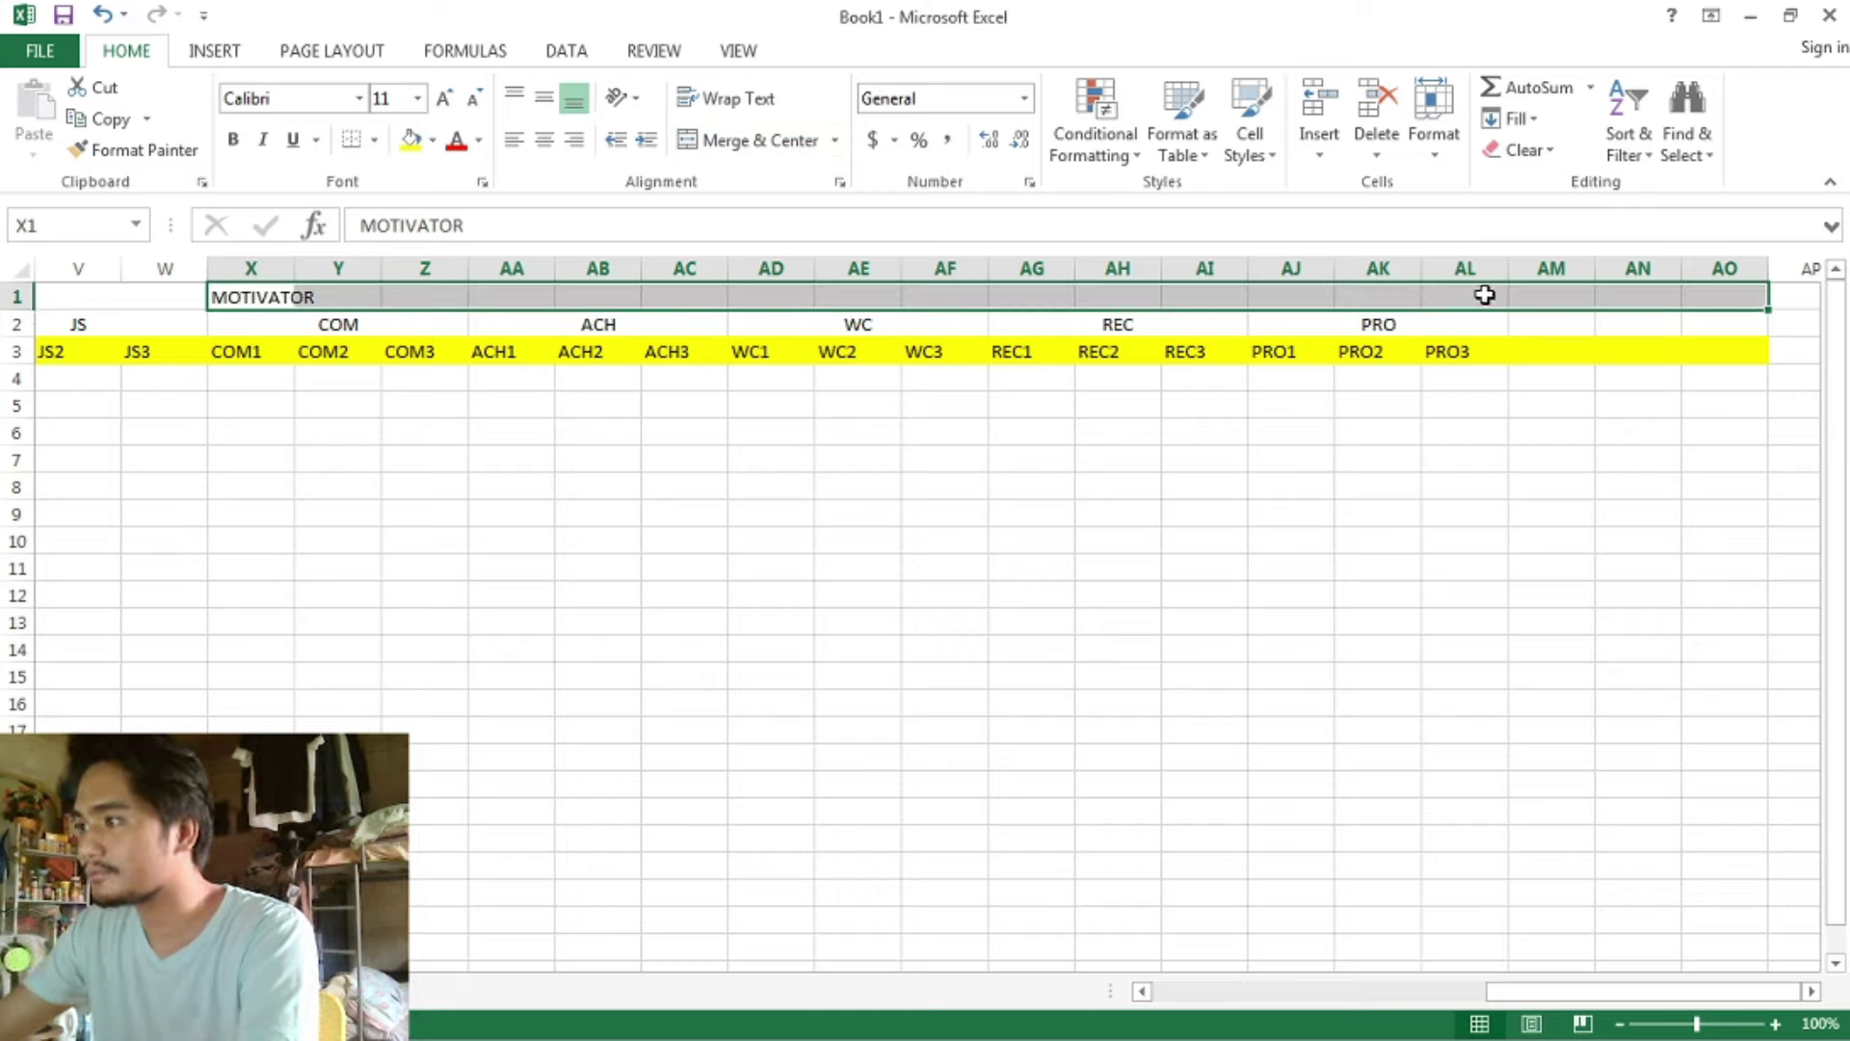
drag(1484, 295, 297, 294)
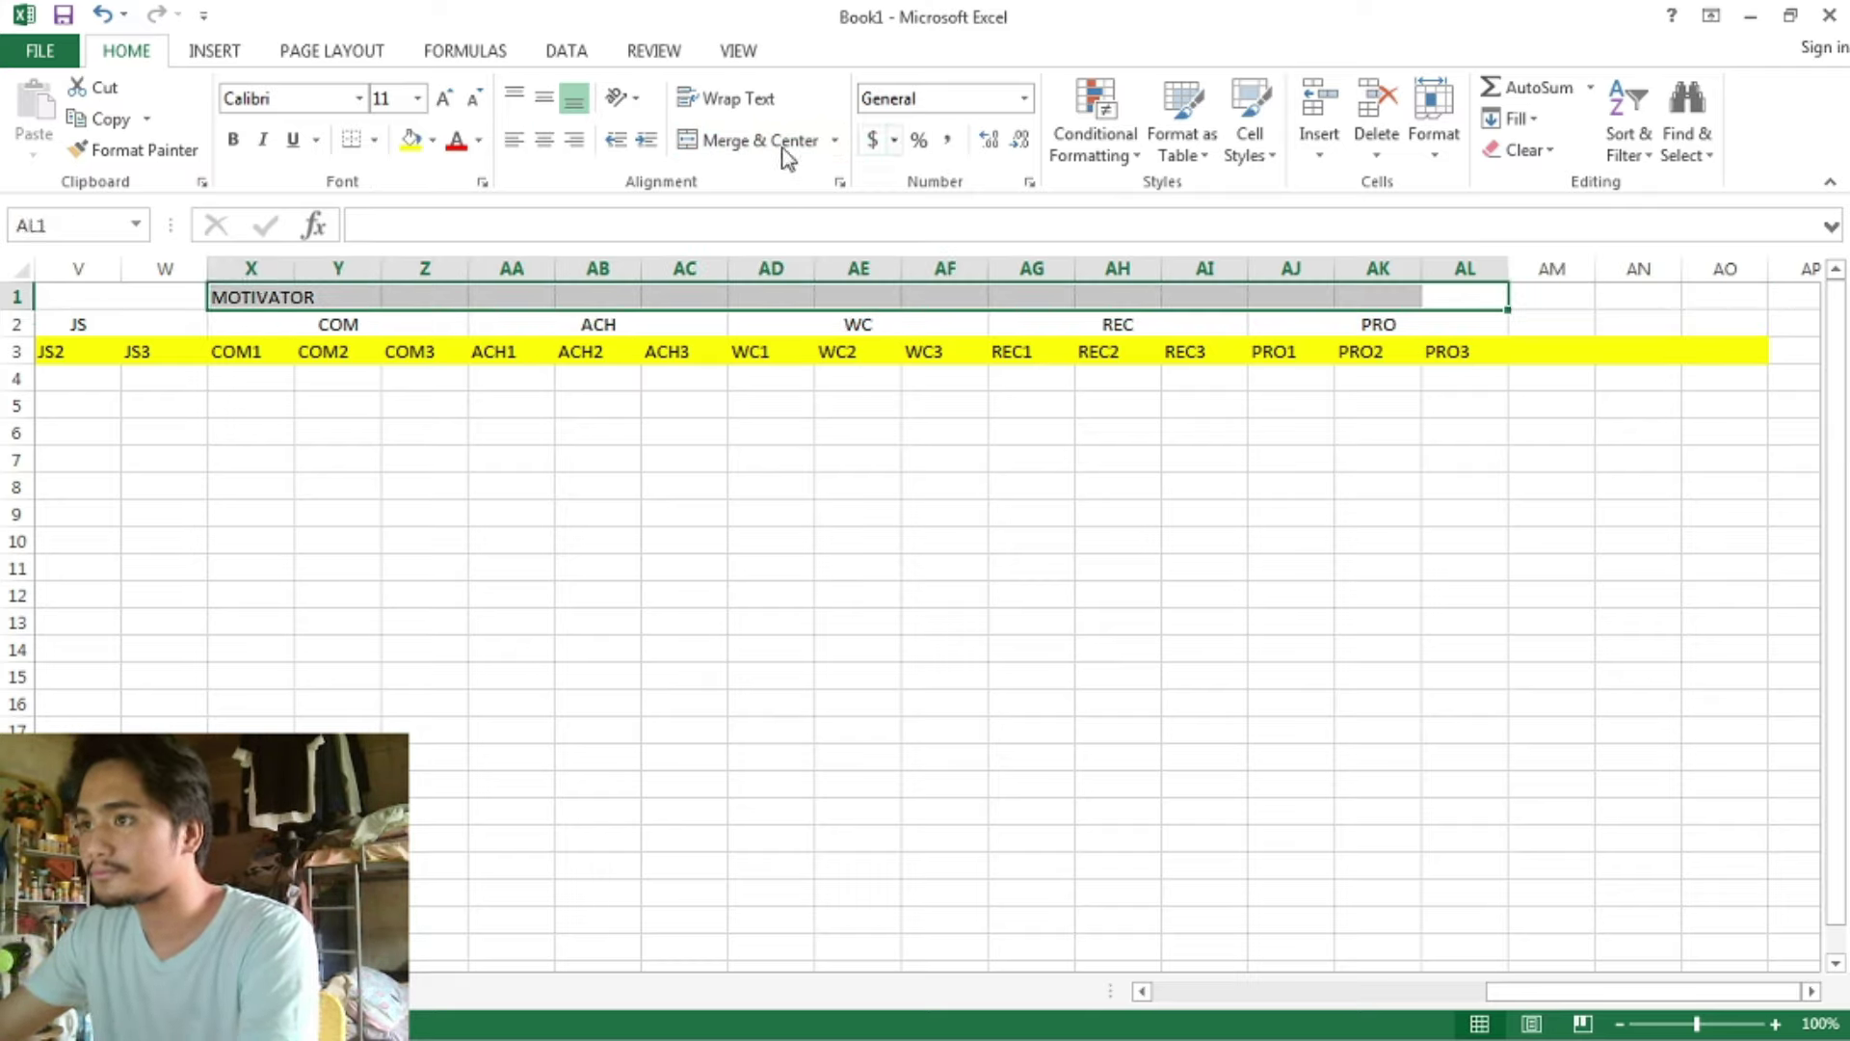
click(782, 147)
click(1484, 458)
- Delete the extra yellow columns AM through AO past the PRO group
drag(1551, 269, 1725, 269)
right_click(1719, 271)
click(1616, 495)
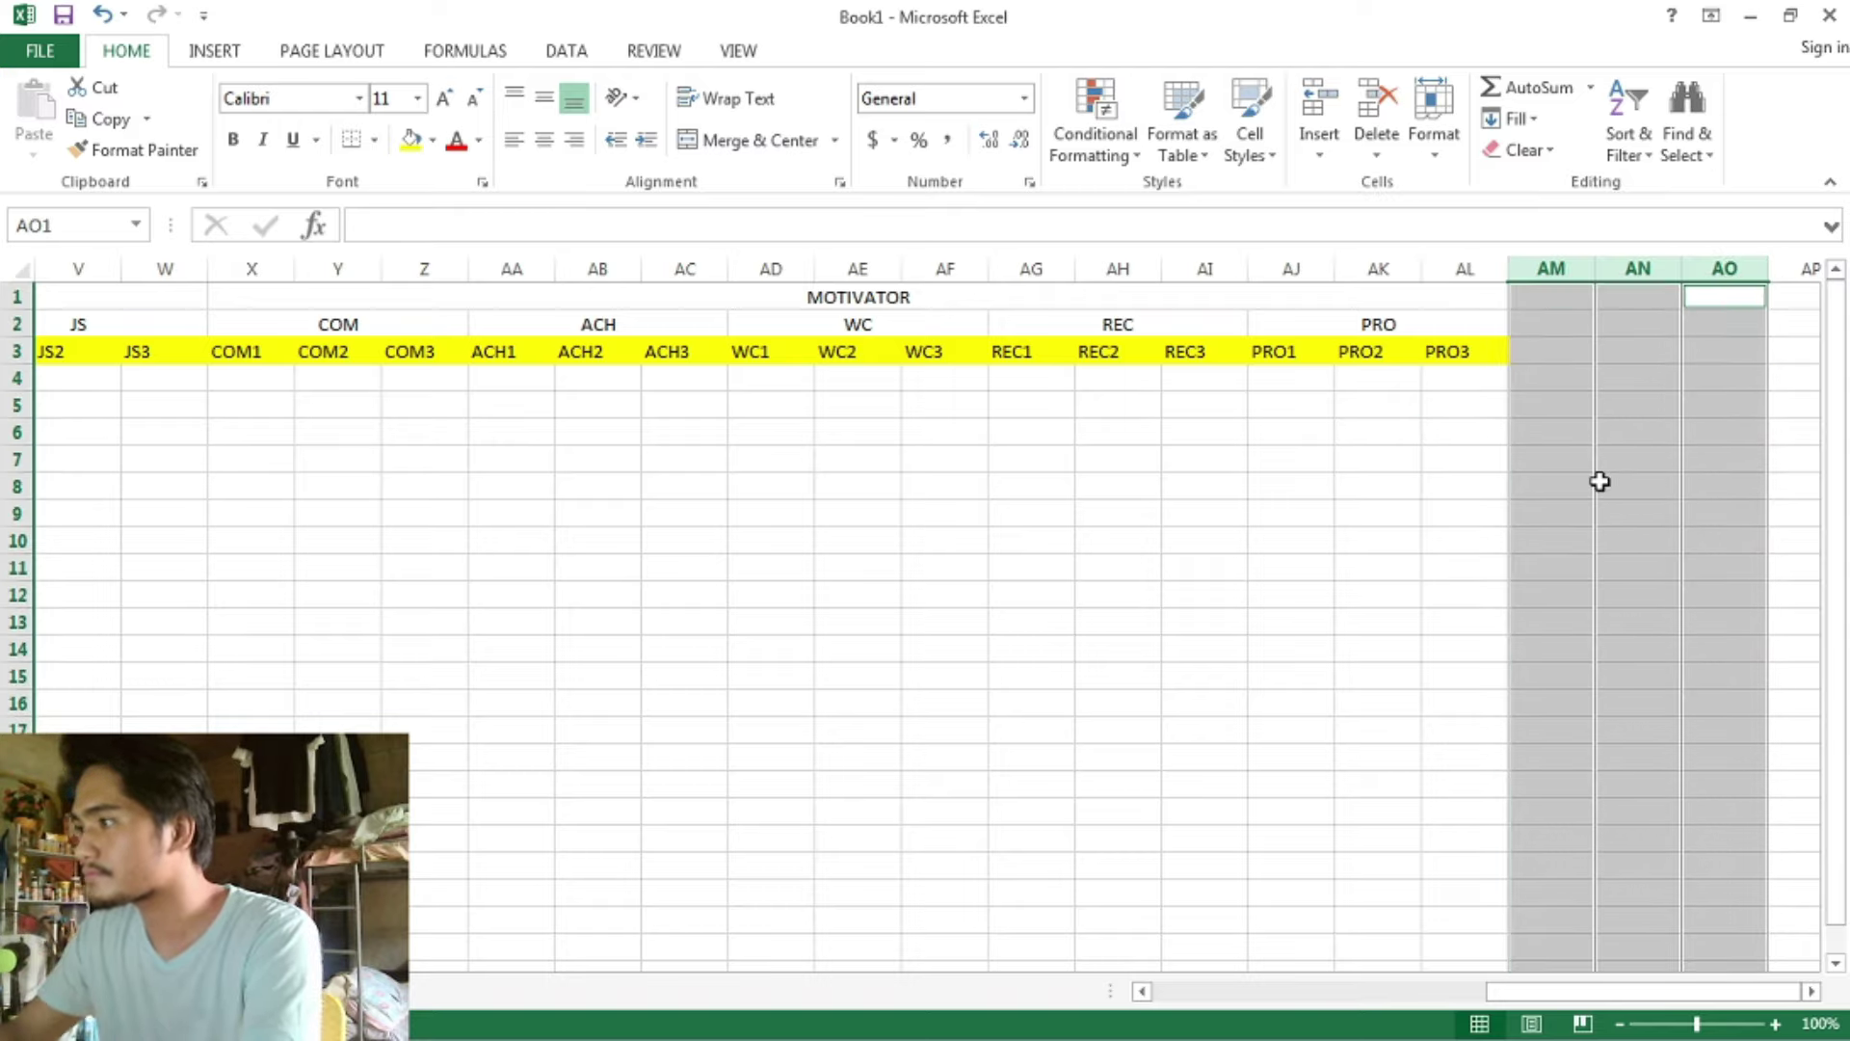
key(Return)
click(1394, 516)
drag(1623, 992, 667, 860)
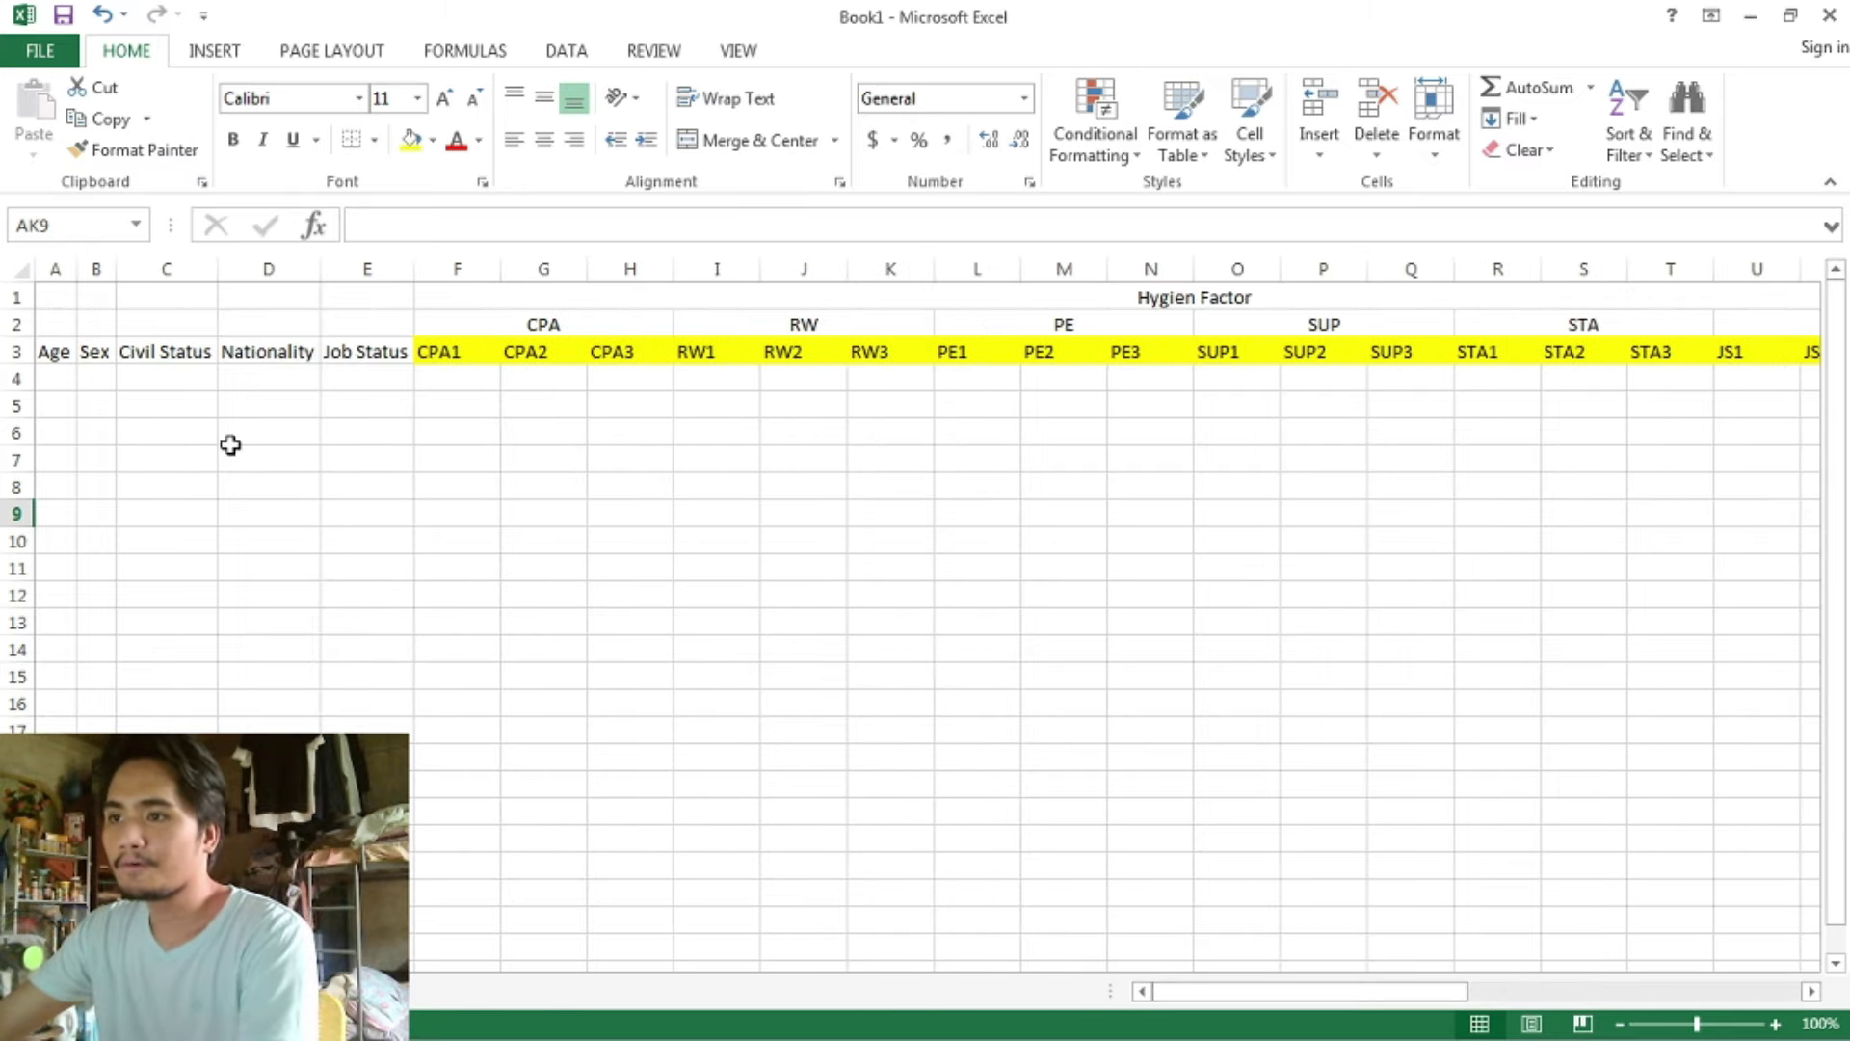
- Widen columns A and B for the Age and Sex headers
click(260, 409)
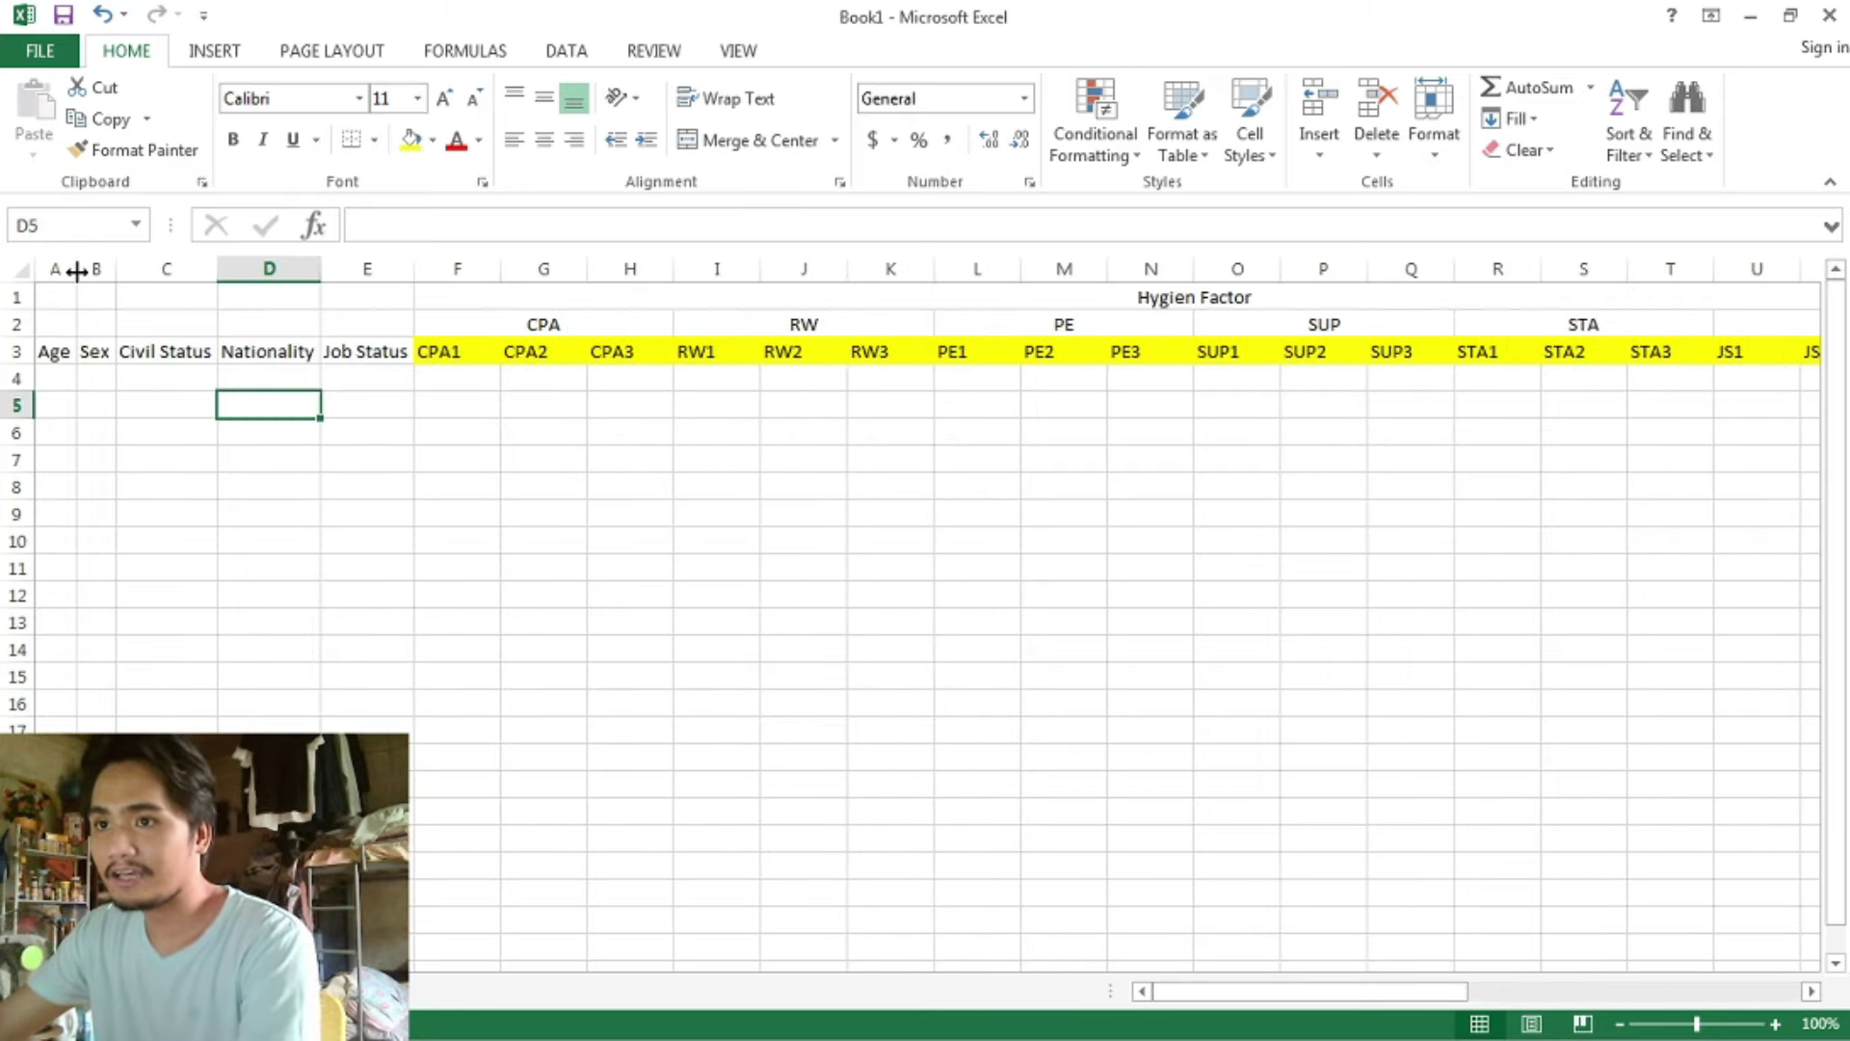
drag(76, 271, 158, 265)
click(491, 461)
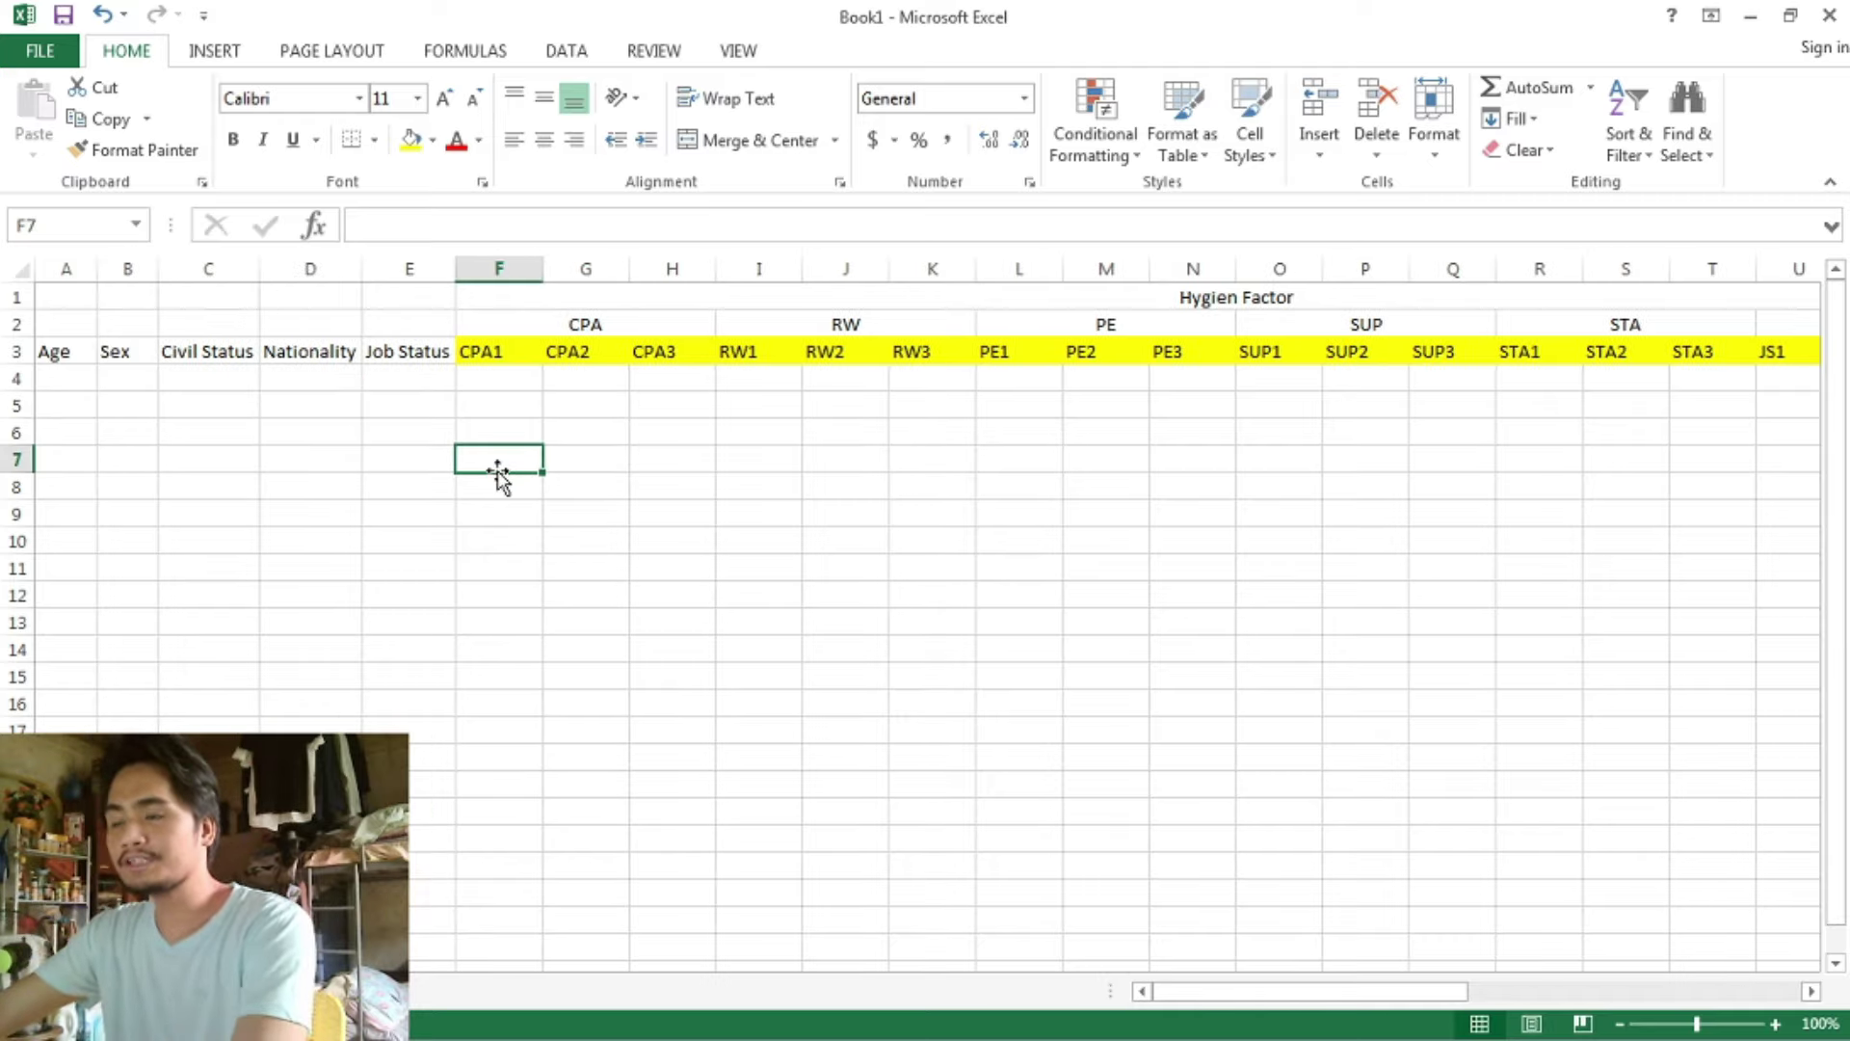
- Look up the first respondent's 19-24 age answer in the Word questionnaire
click(59, 366)
key(alt+Tab)
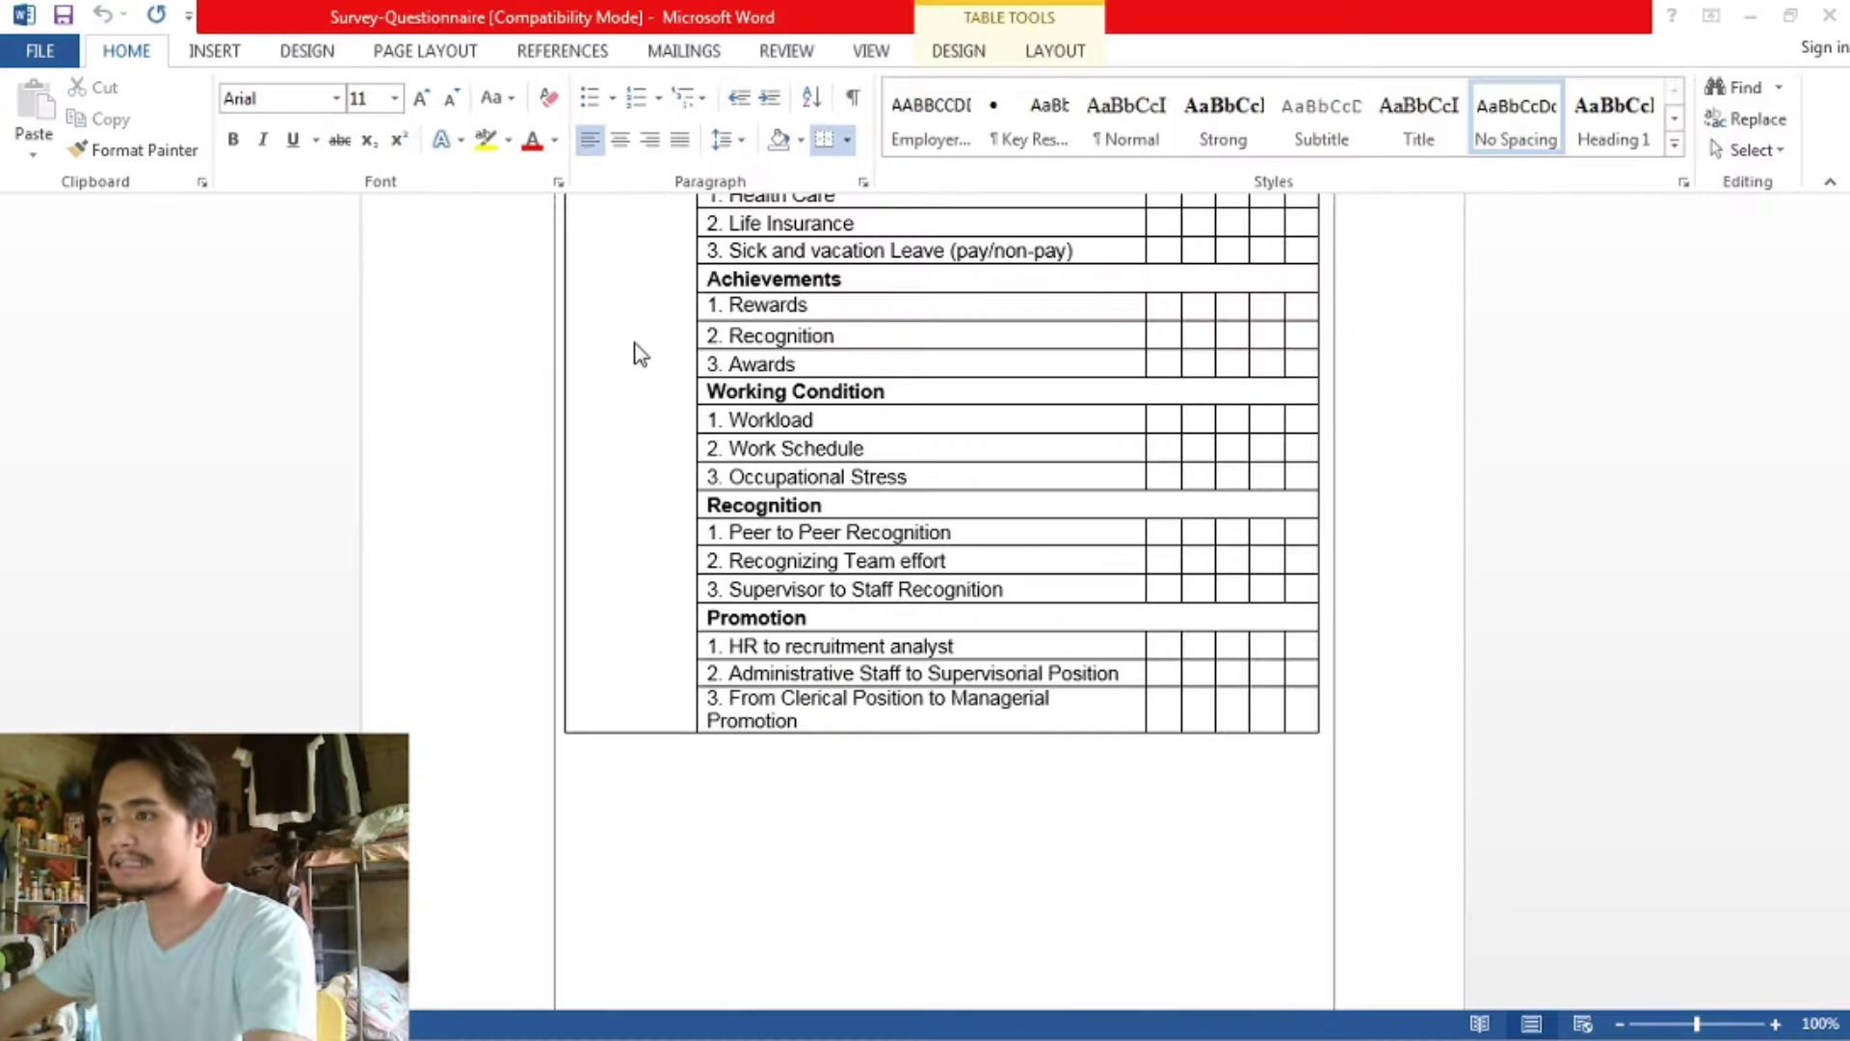
scroll(1843, 848, up, 3)
drag(1842, 848, 1843, 460)
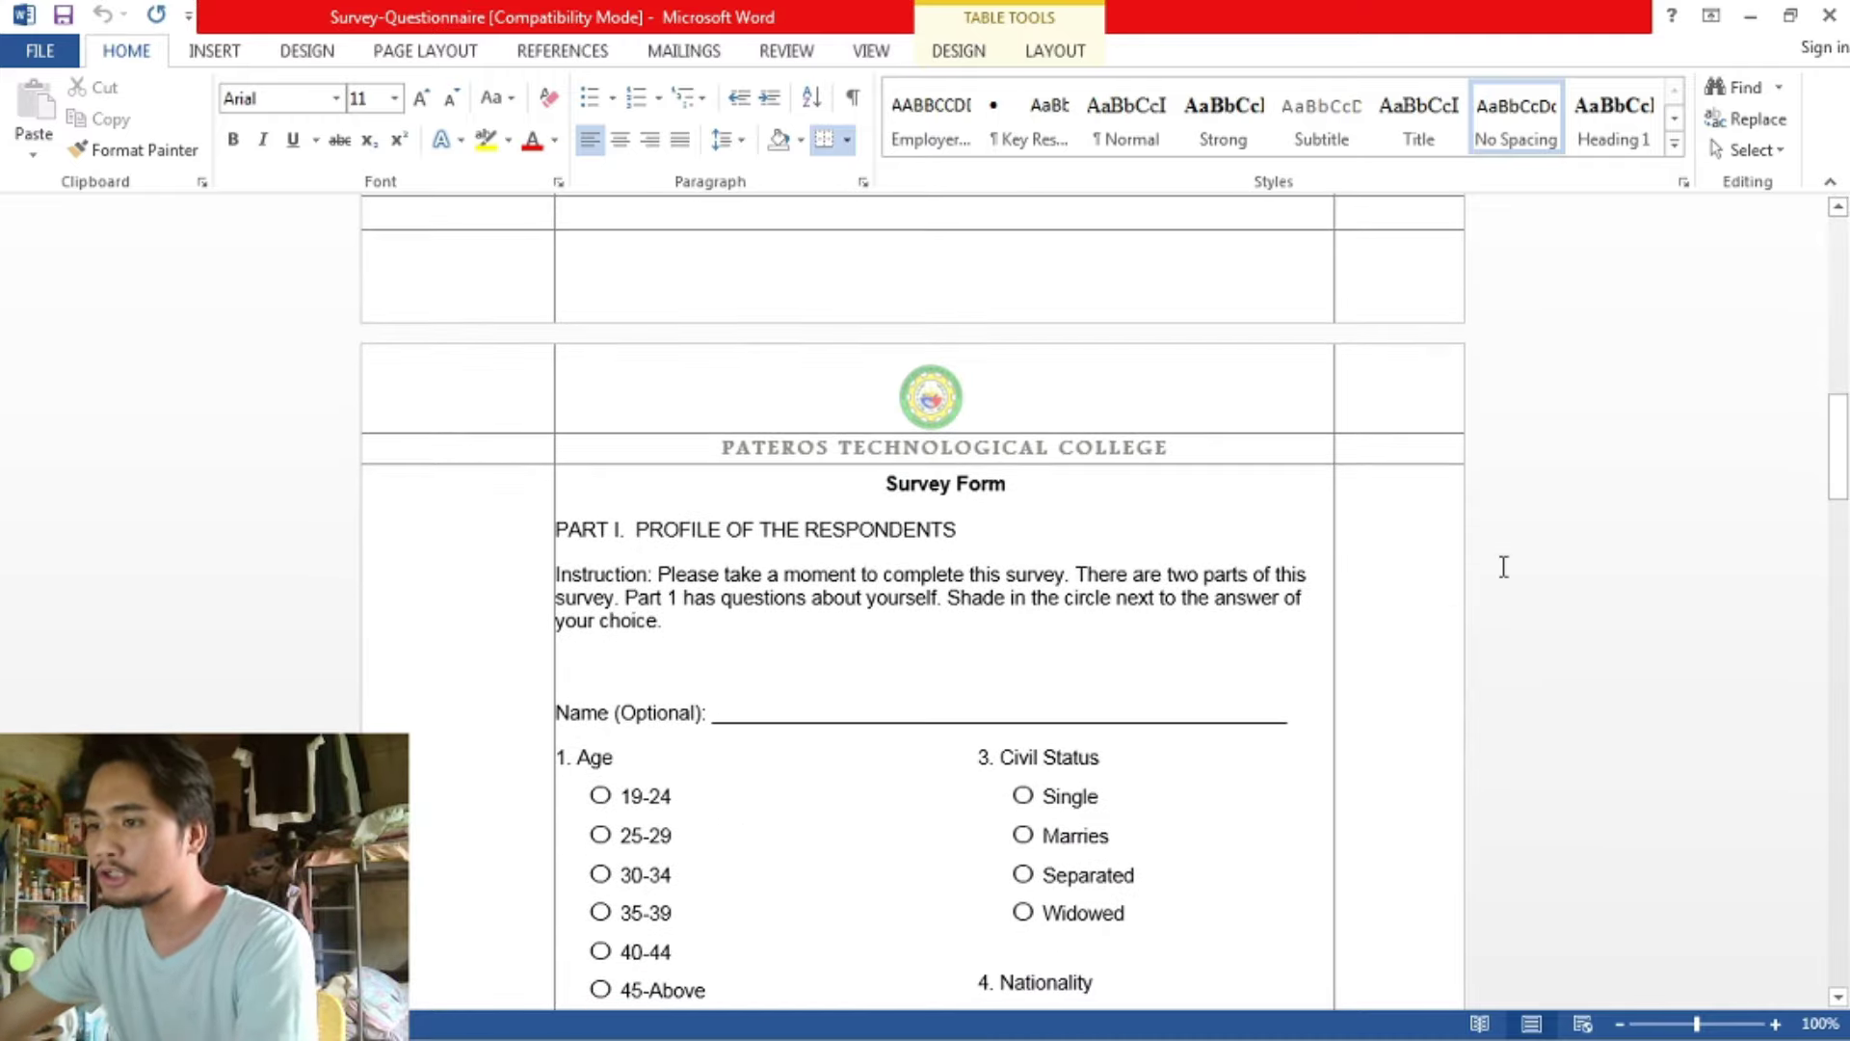
click(717, 778)
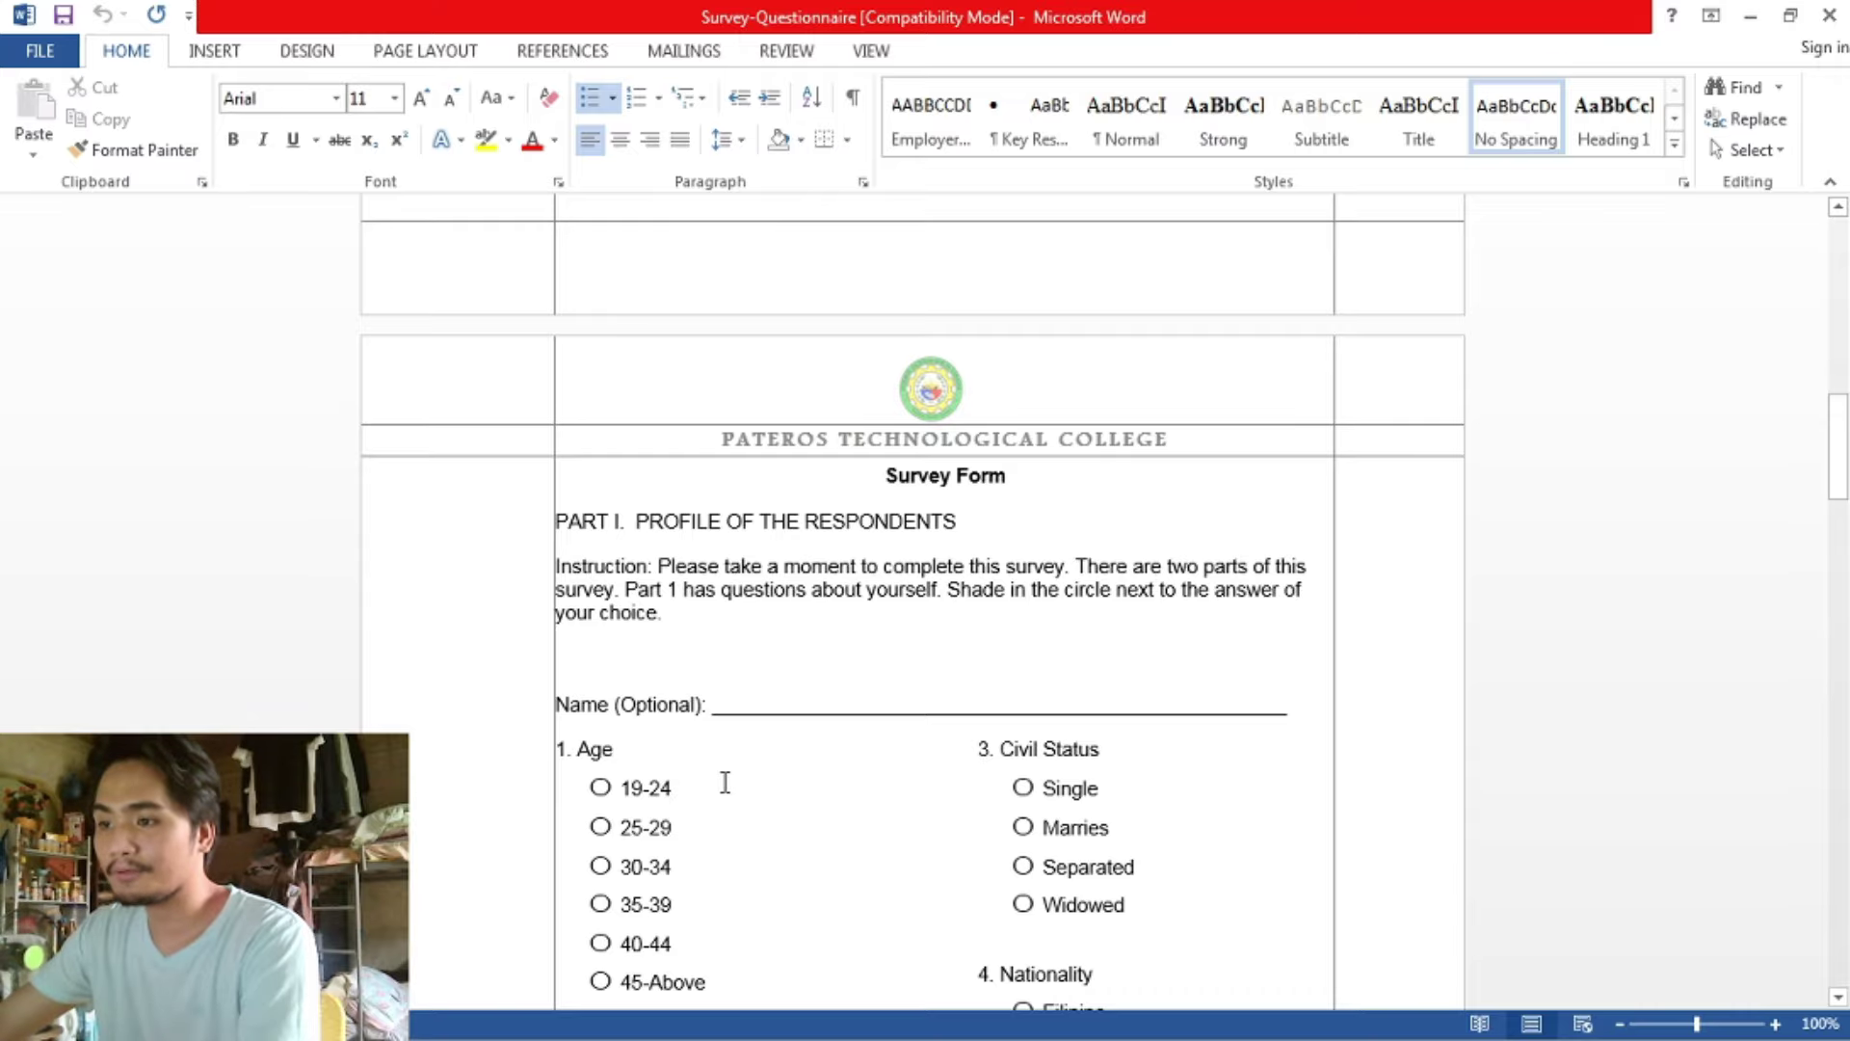
key(alt+Tab)
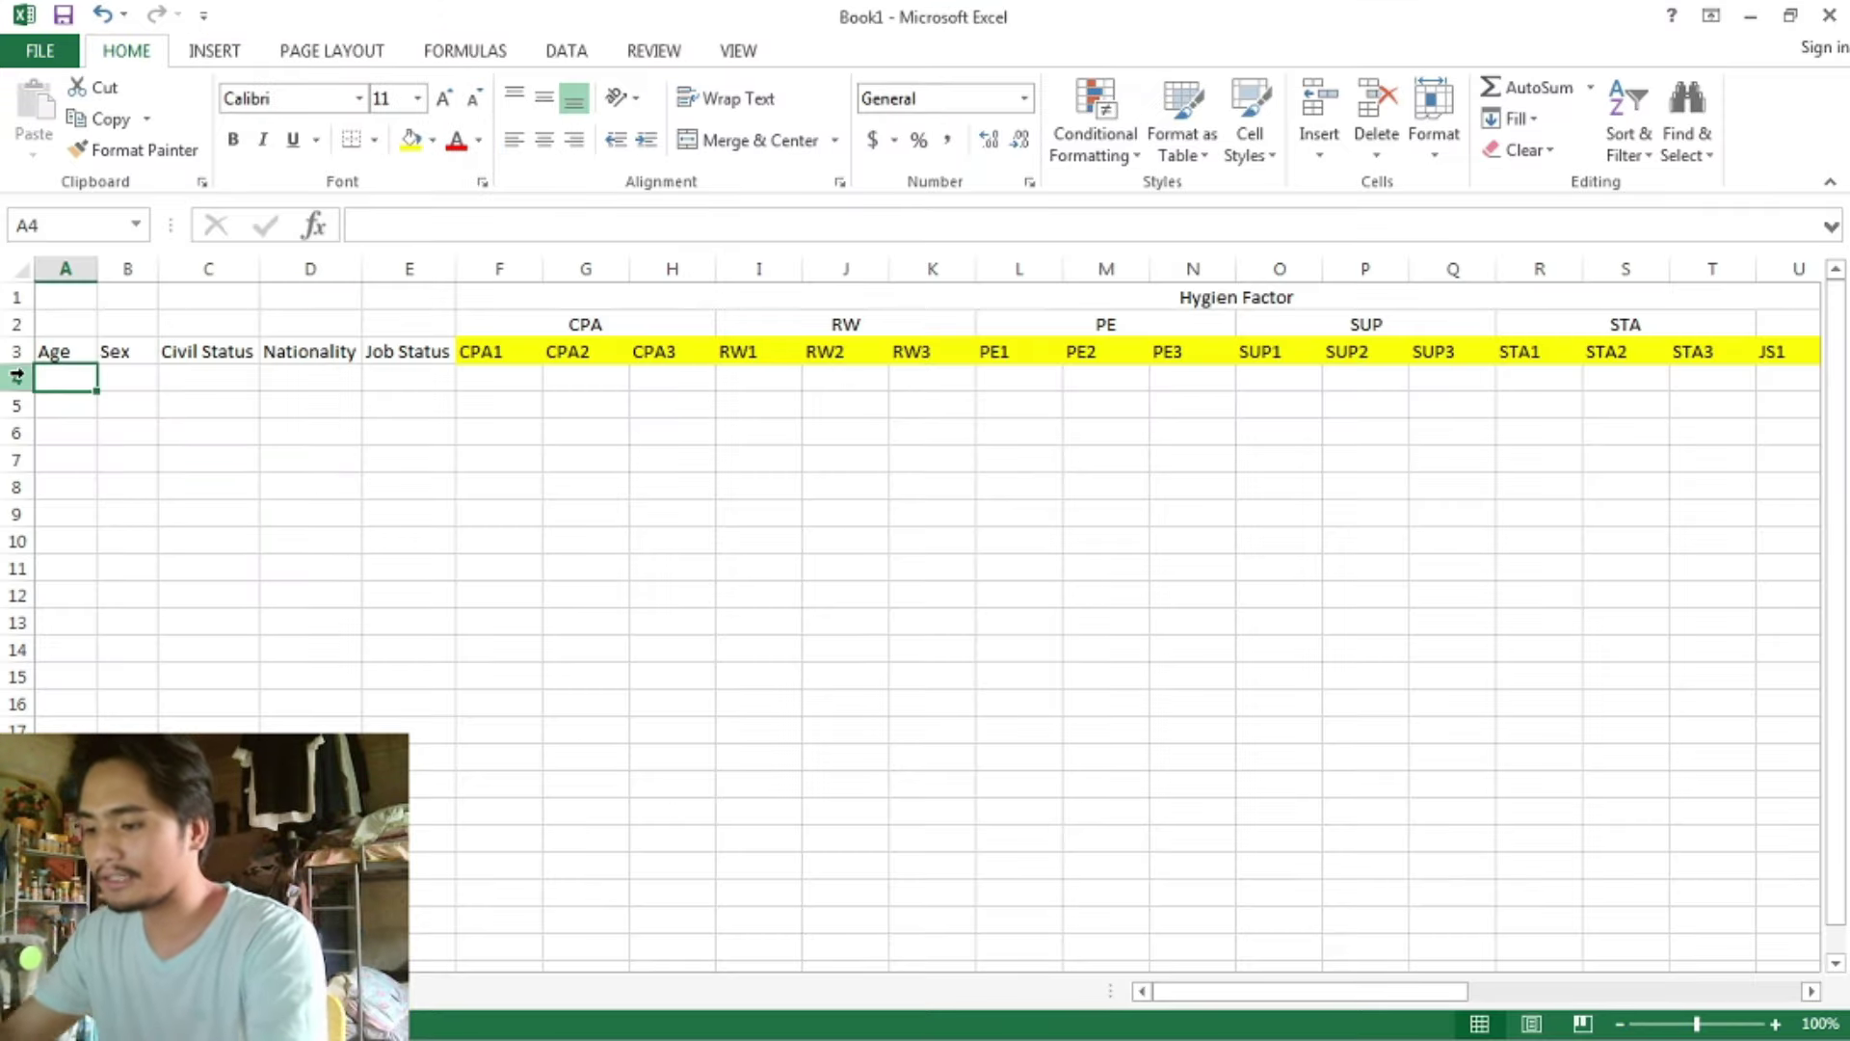
- Enter the first respondent's age 19-24 in A4 and Male in B4
text(19-24)
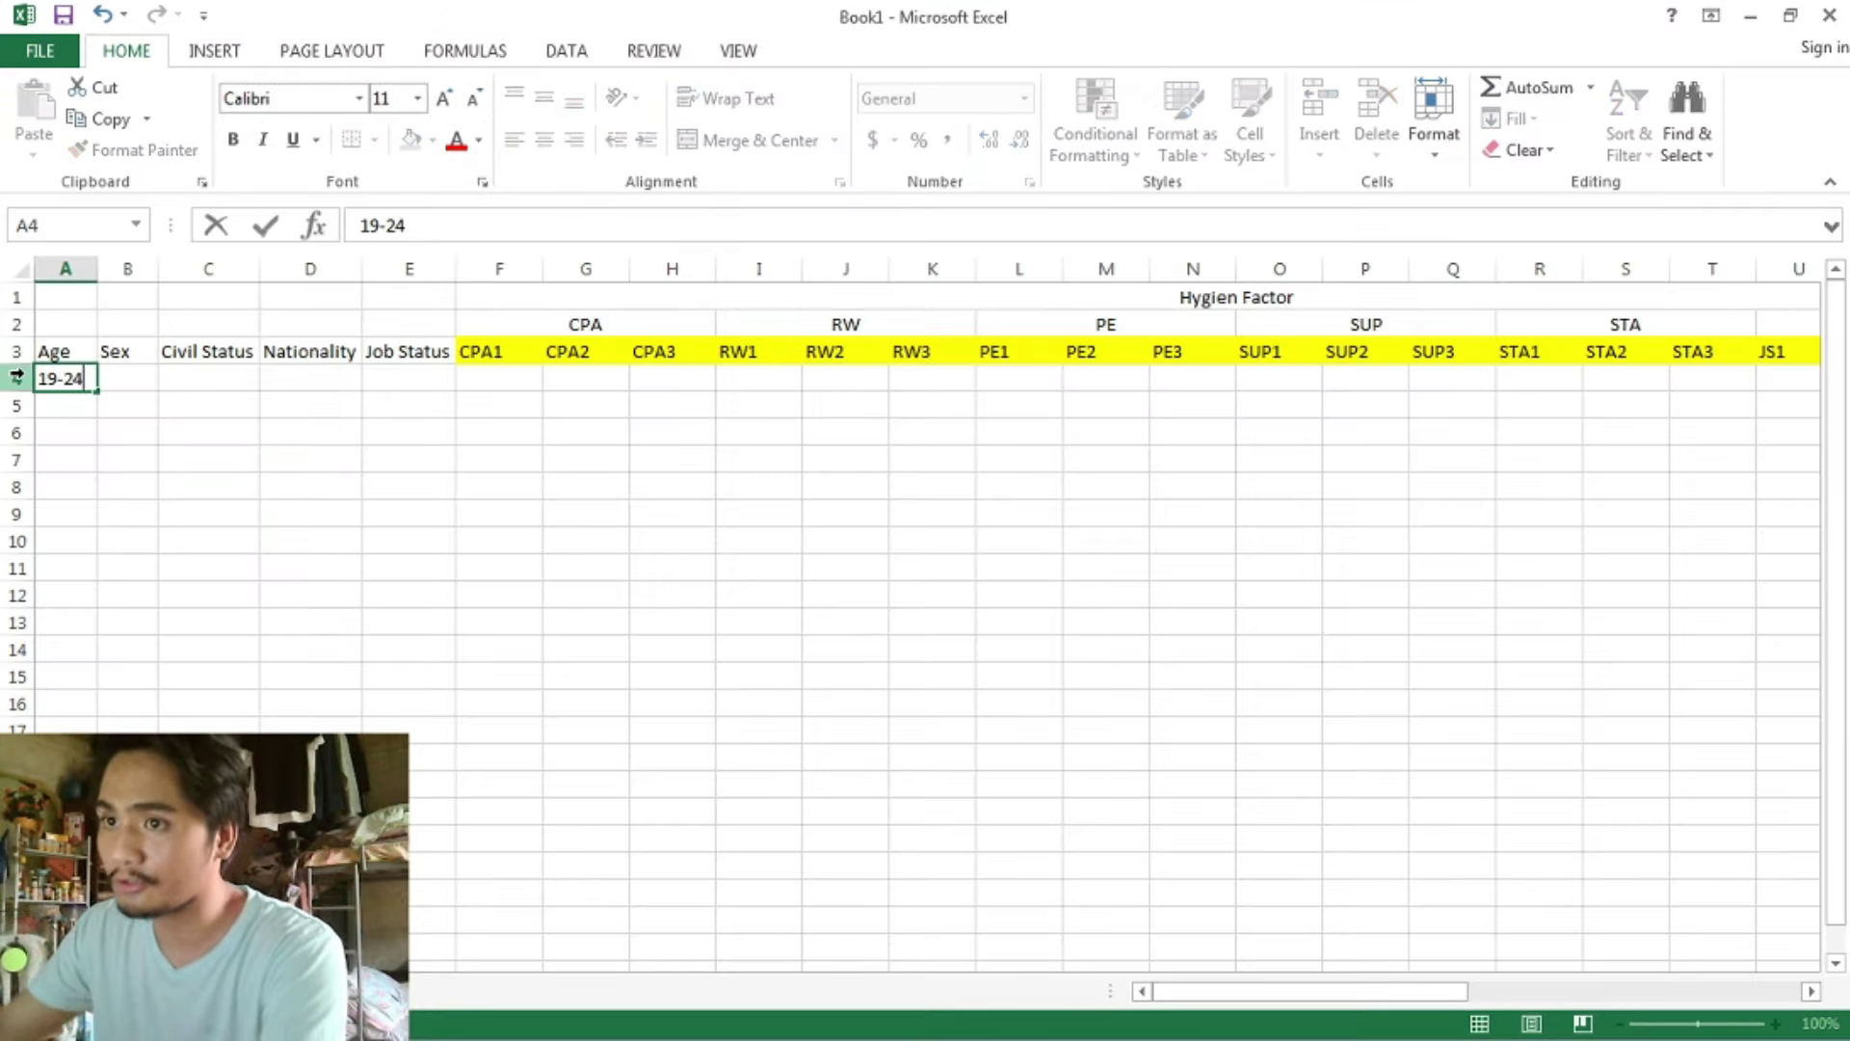
click(166, 455)
key(alt+Tab)
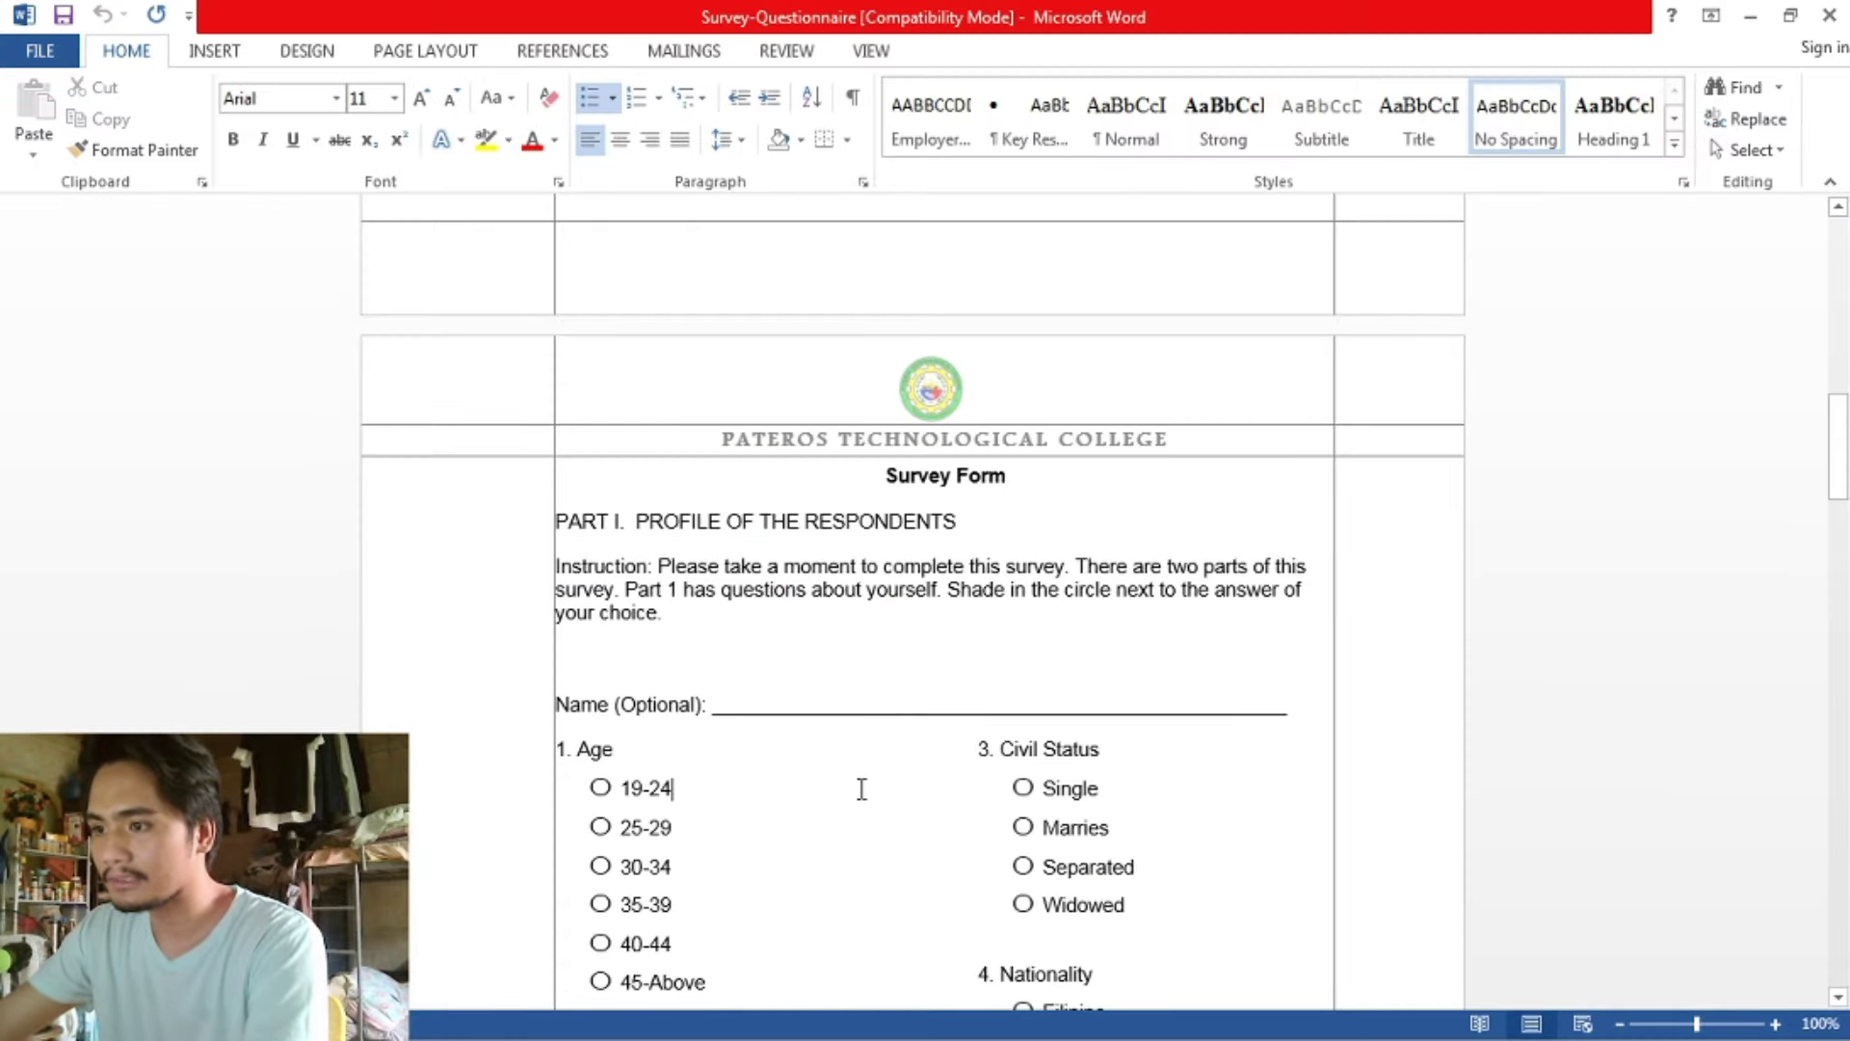
scroll(861, 789, down, 2)
key(alt+Tab)
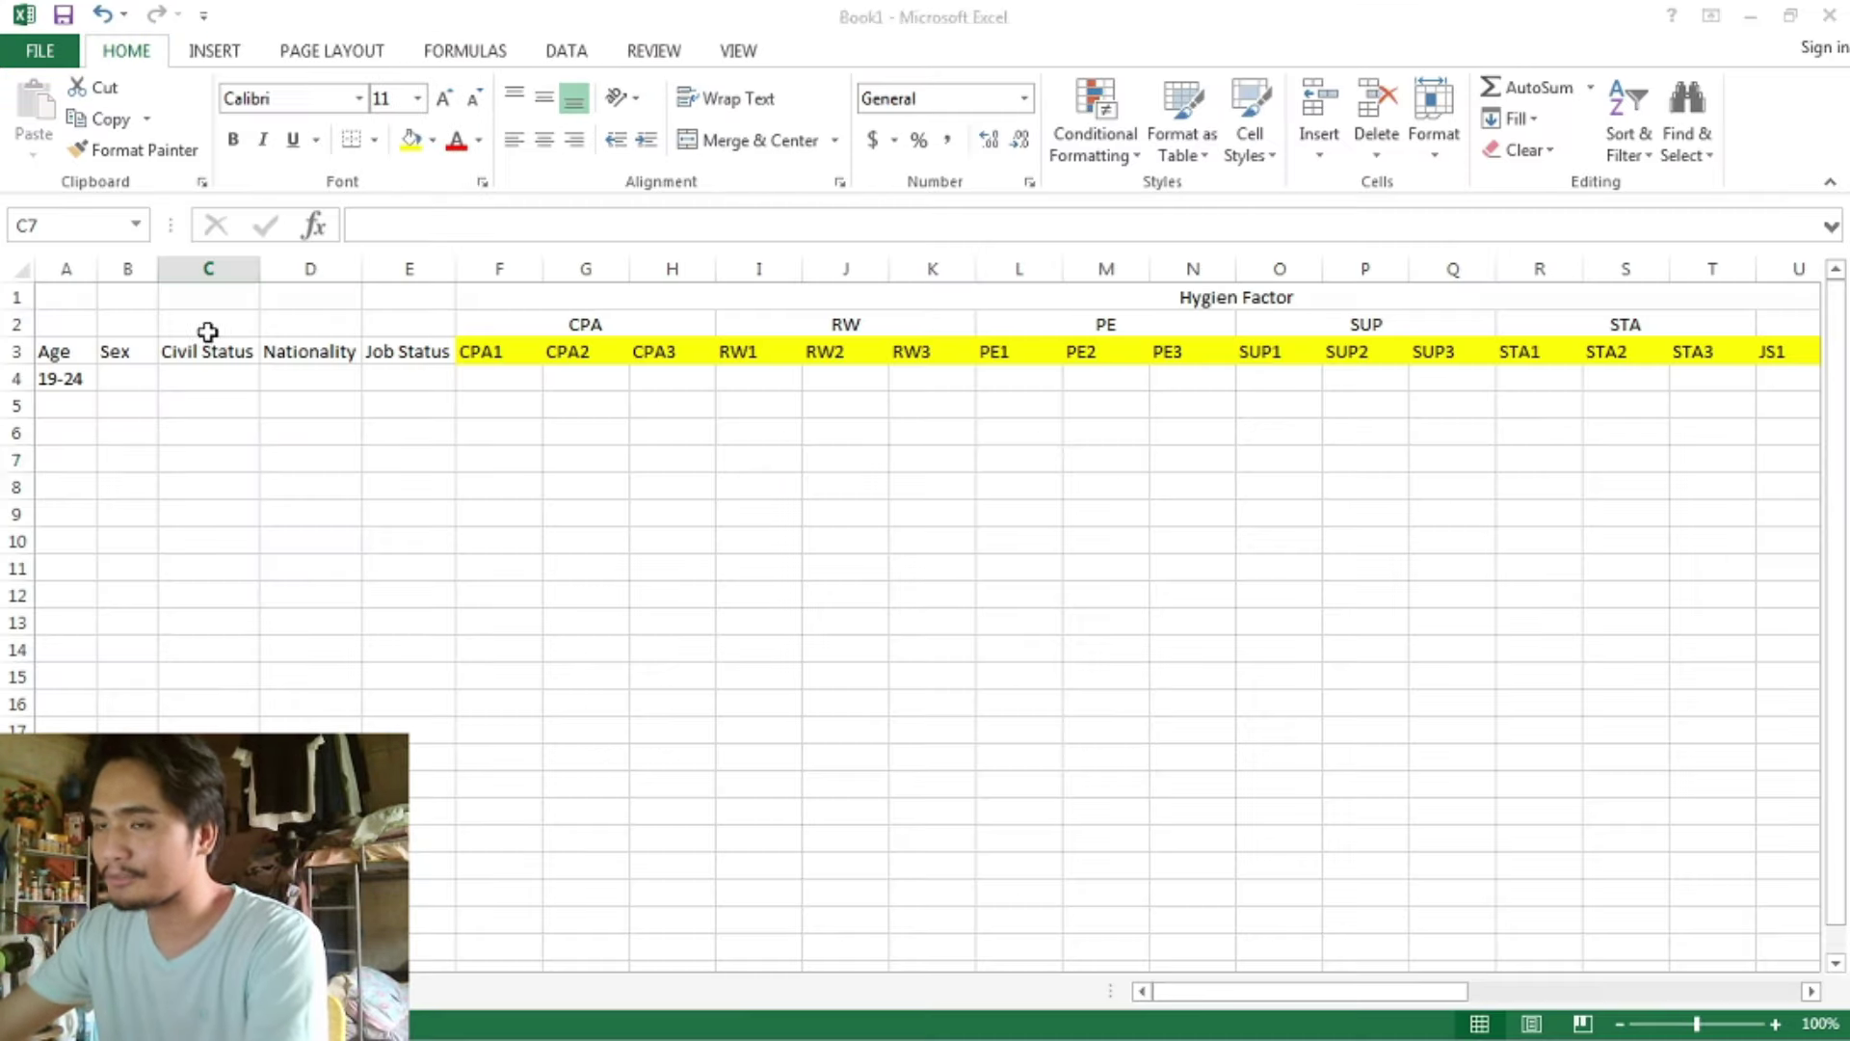
click(104, 380)
text(mALE)
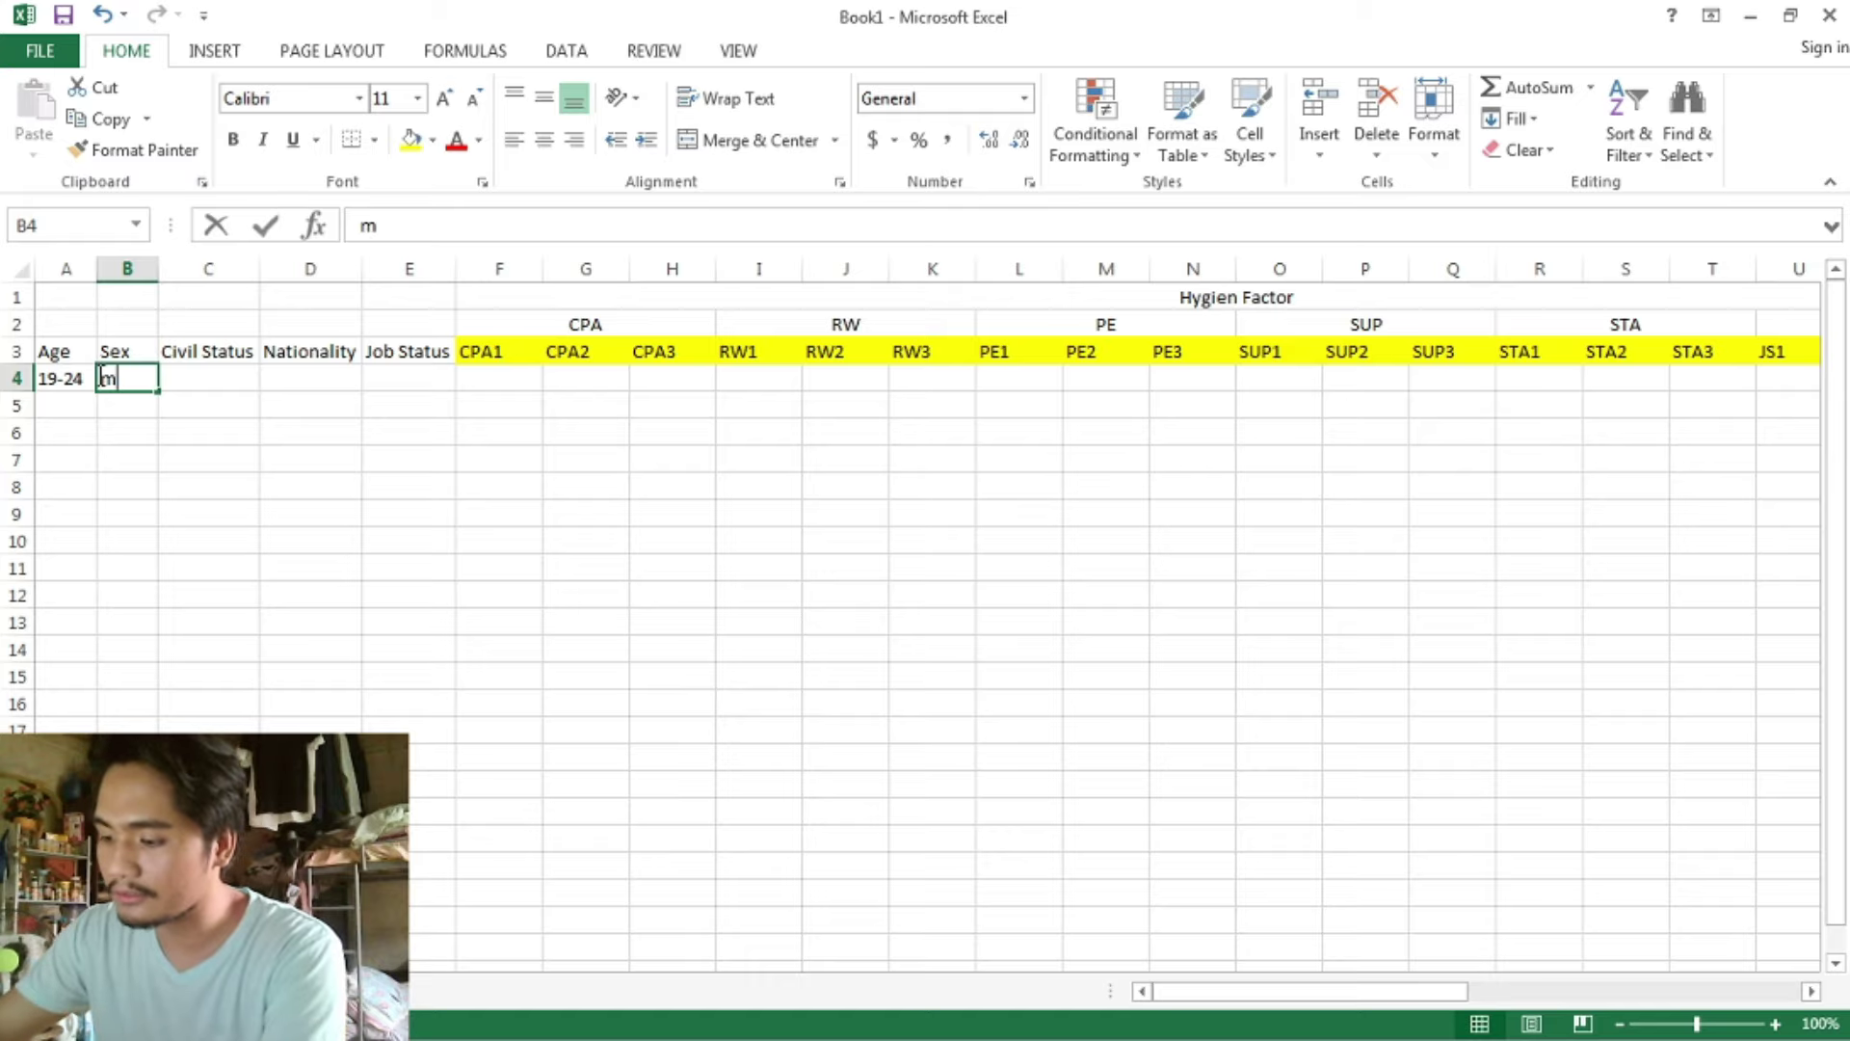
click(414, 764)
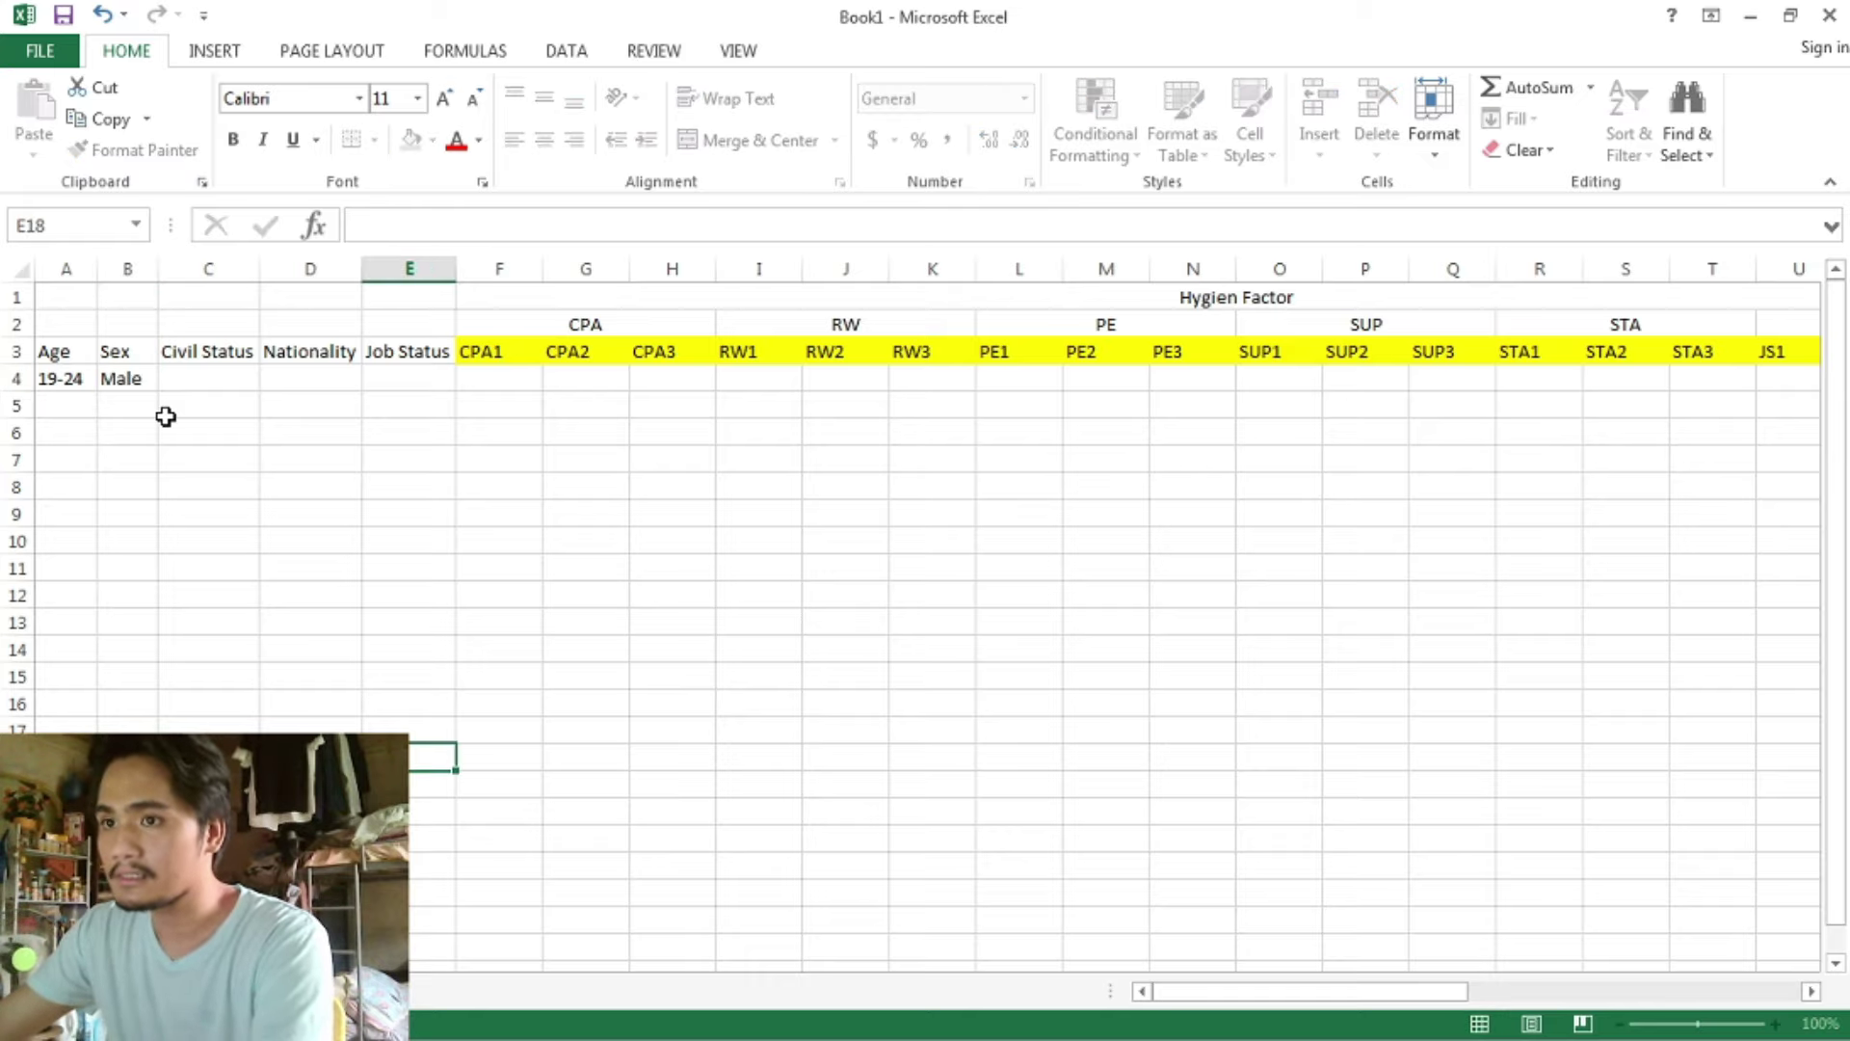
- Enter Single as civil status in C4 and Filipino as nationality in D4
click(188, 379)
key(alt+Tab)
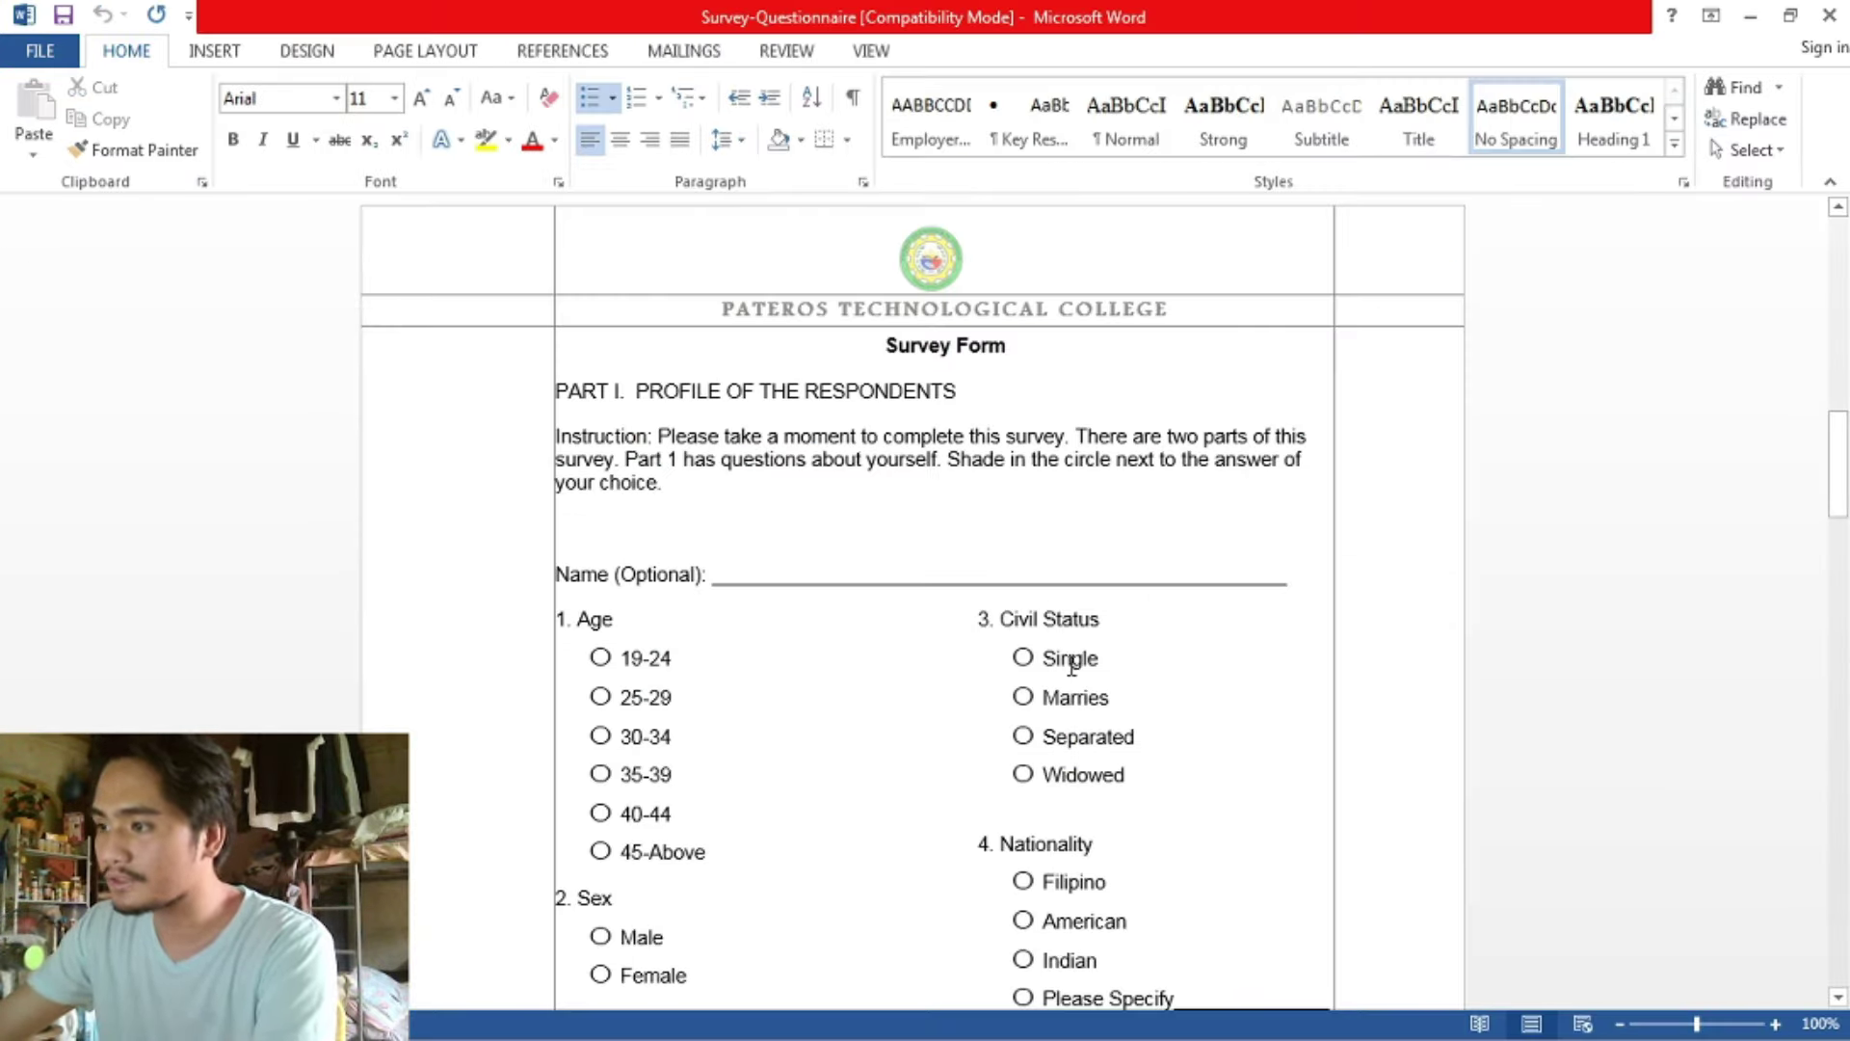
key(alt+Tab)
text(Single)
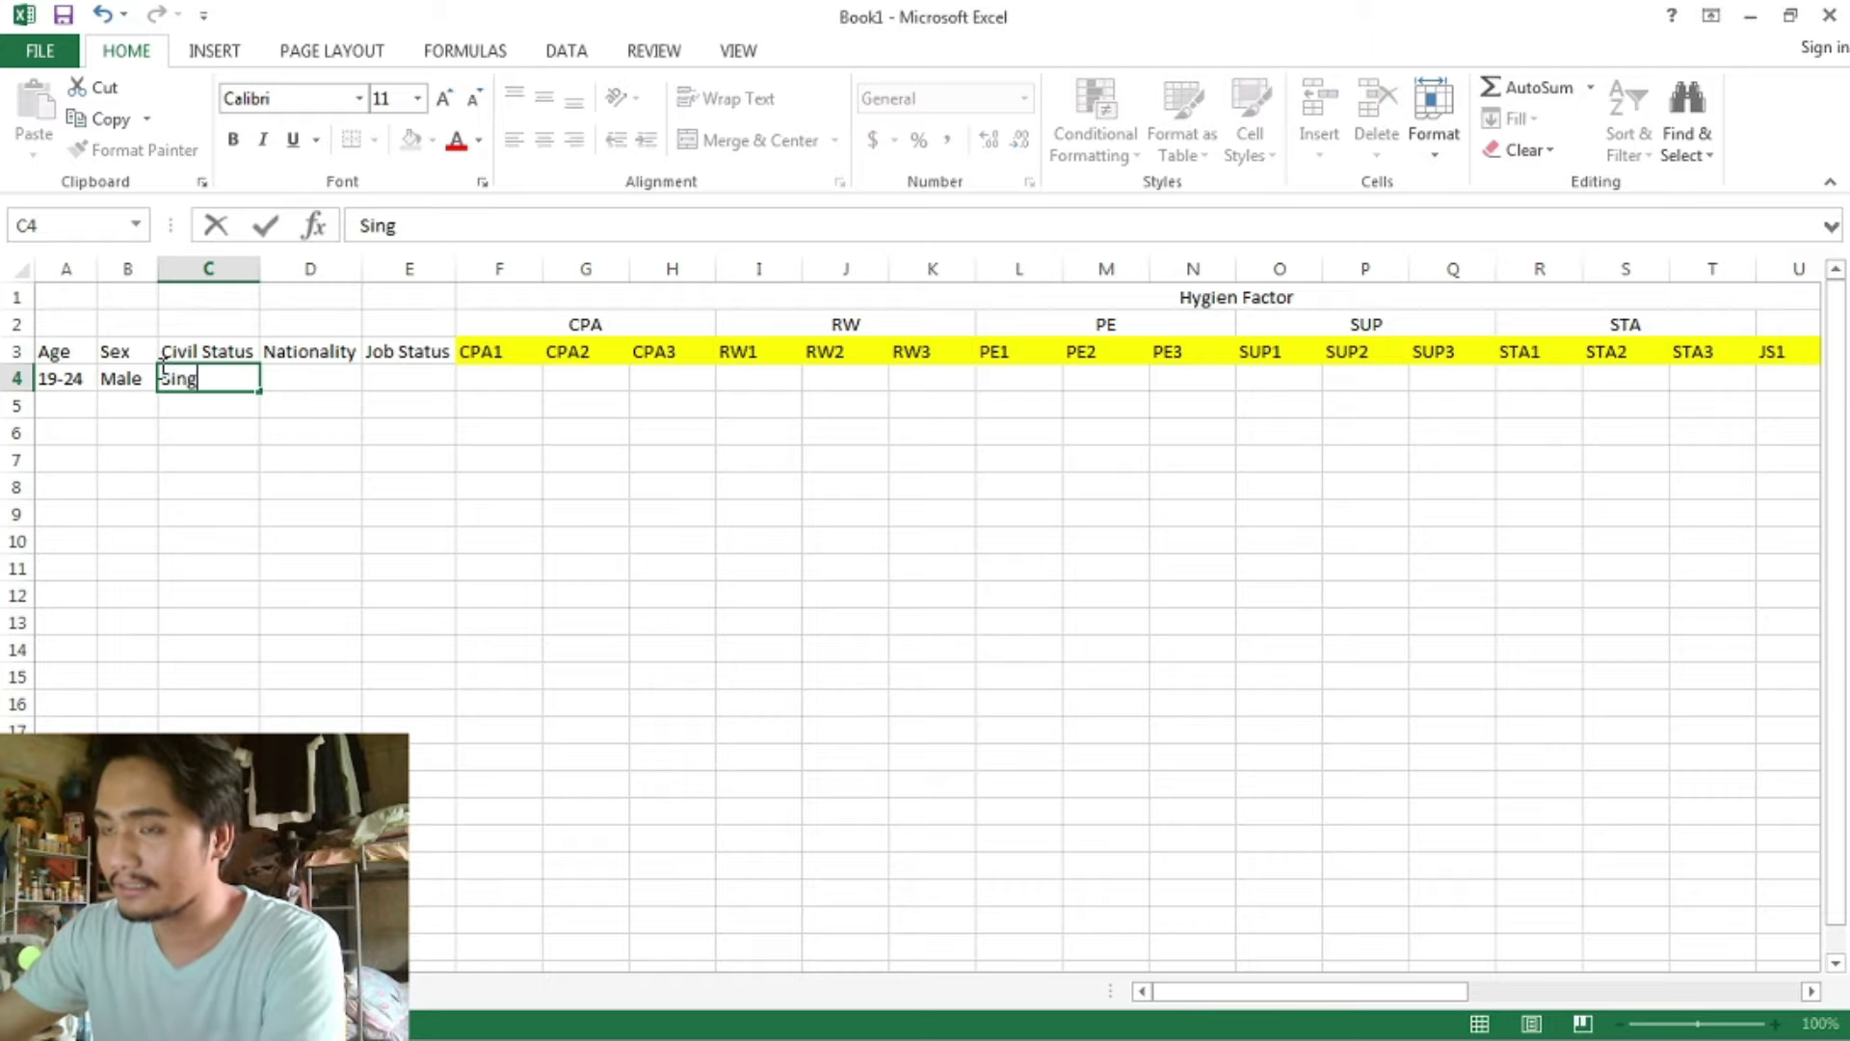
click(539, 515)
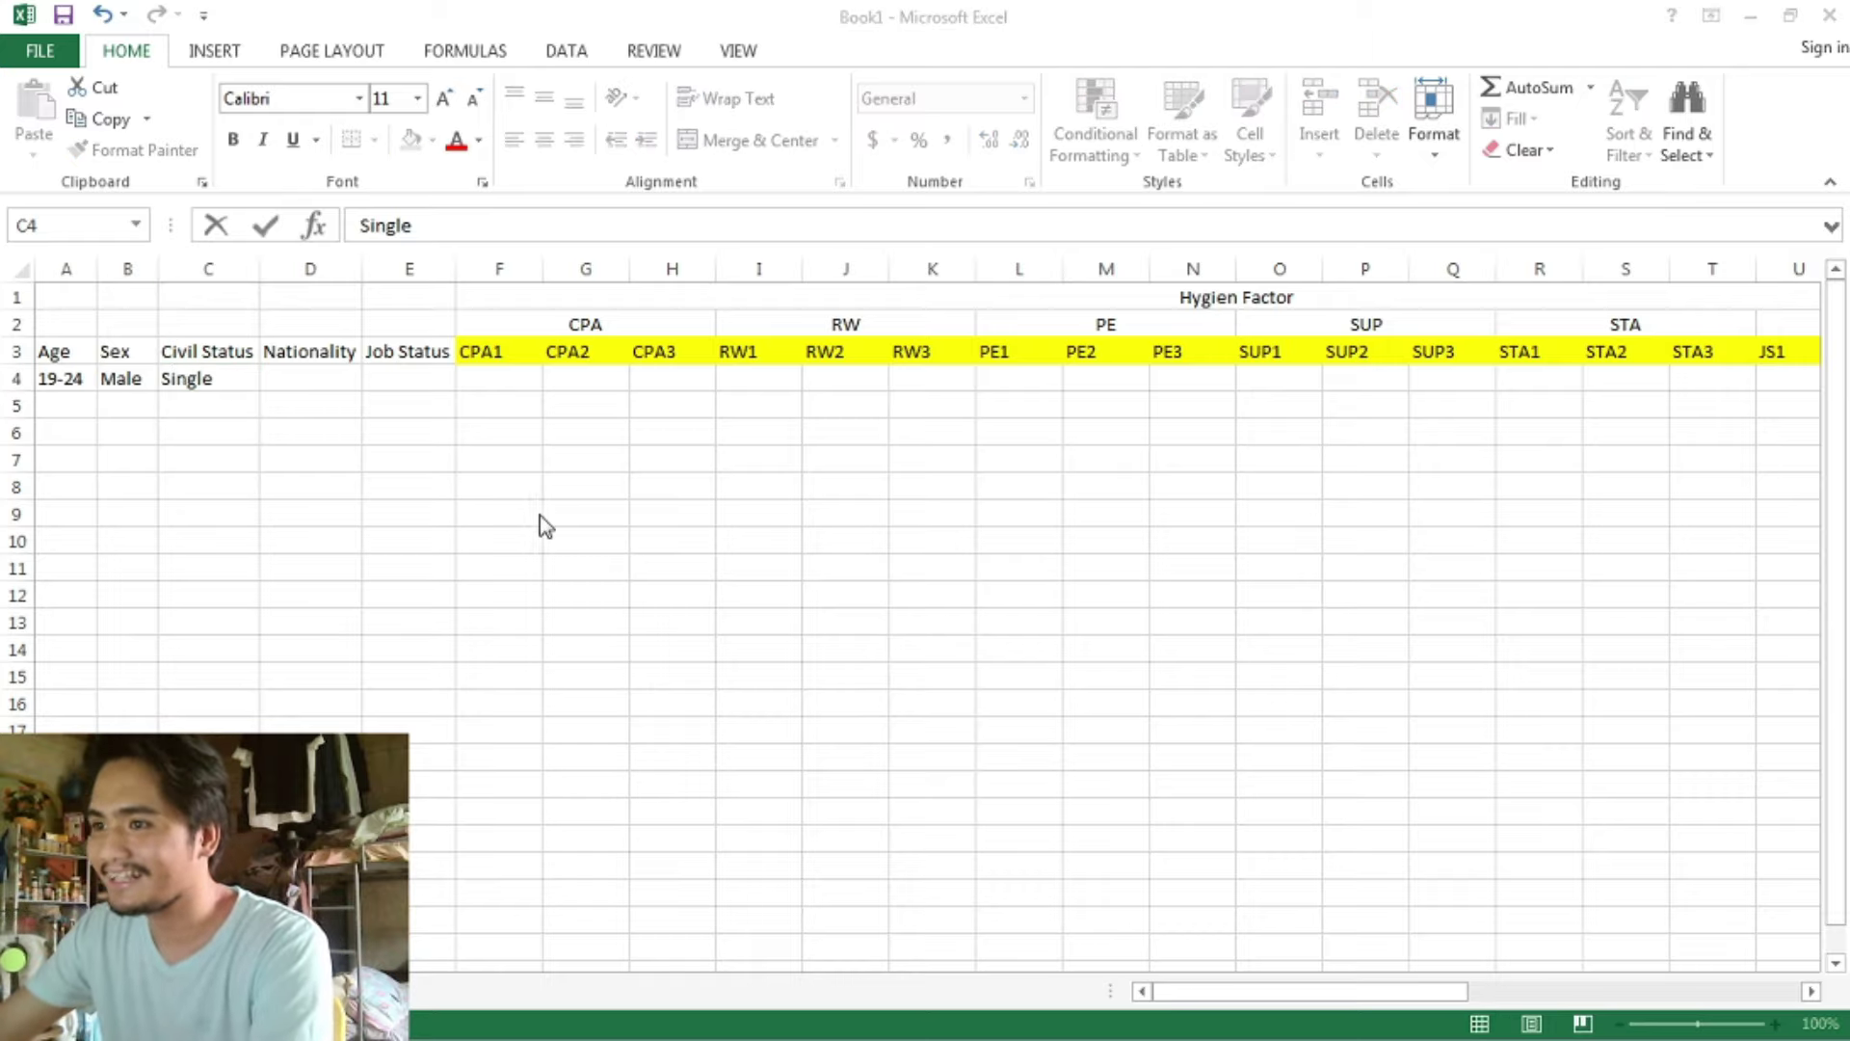
key(alt+Tab)
key(alt+Tab)
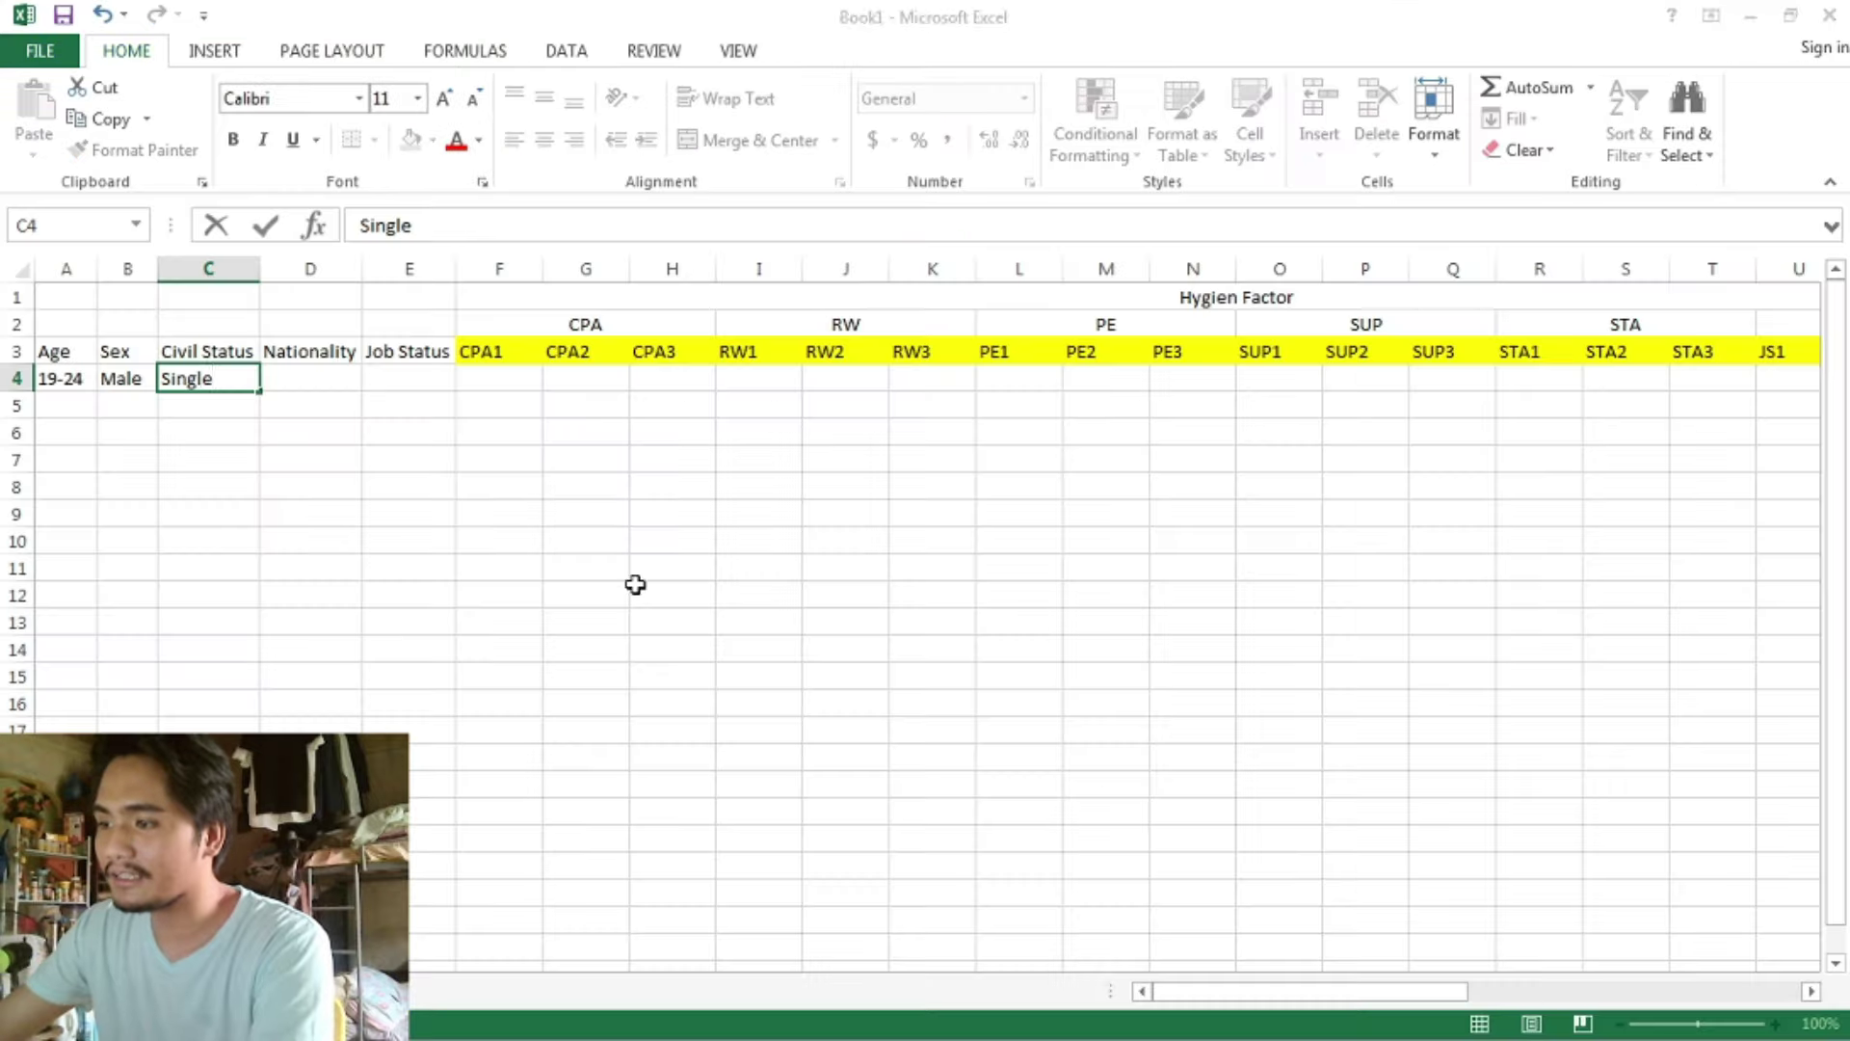
click(294, 376)
text(Filipino)
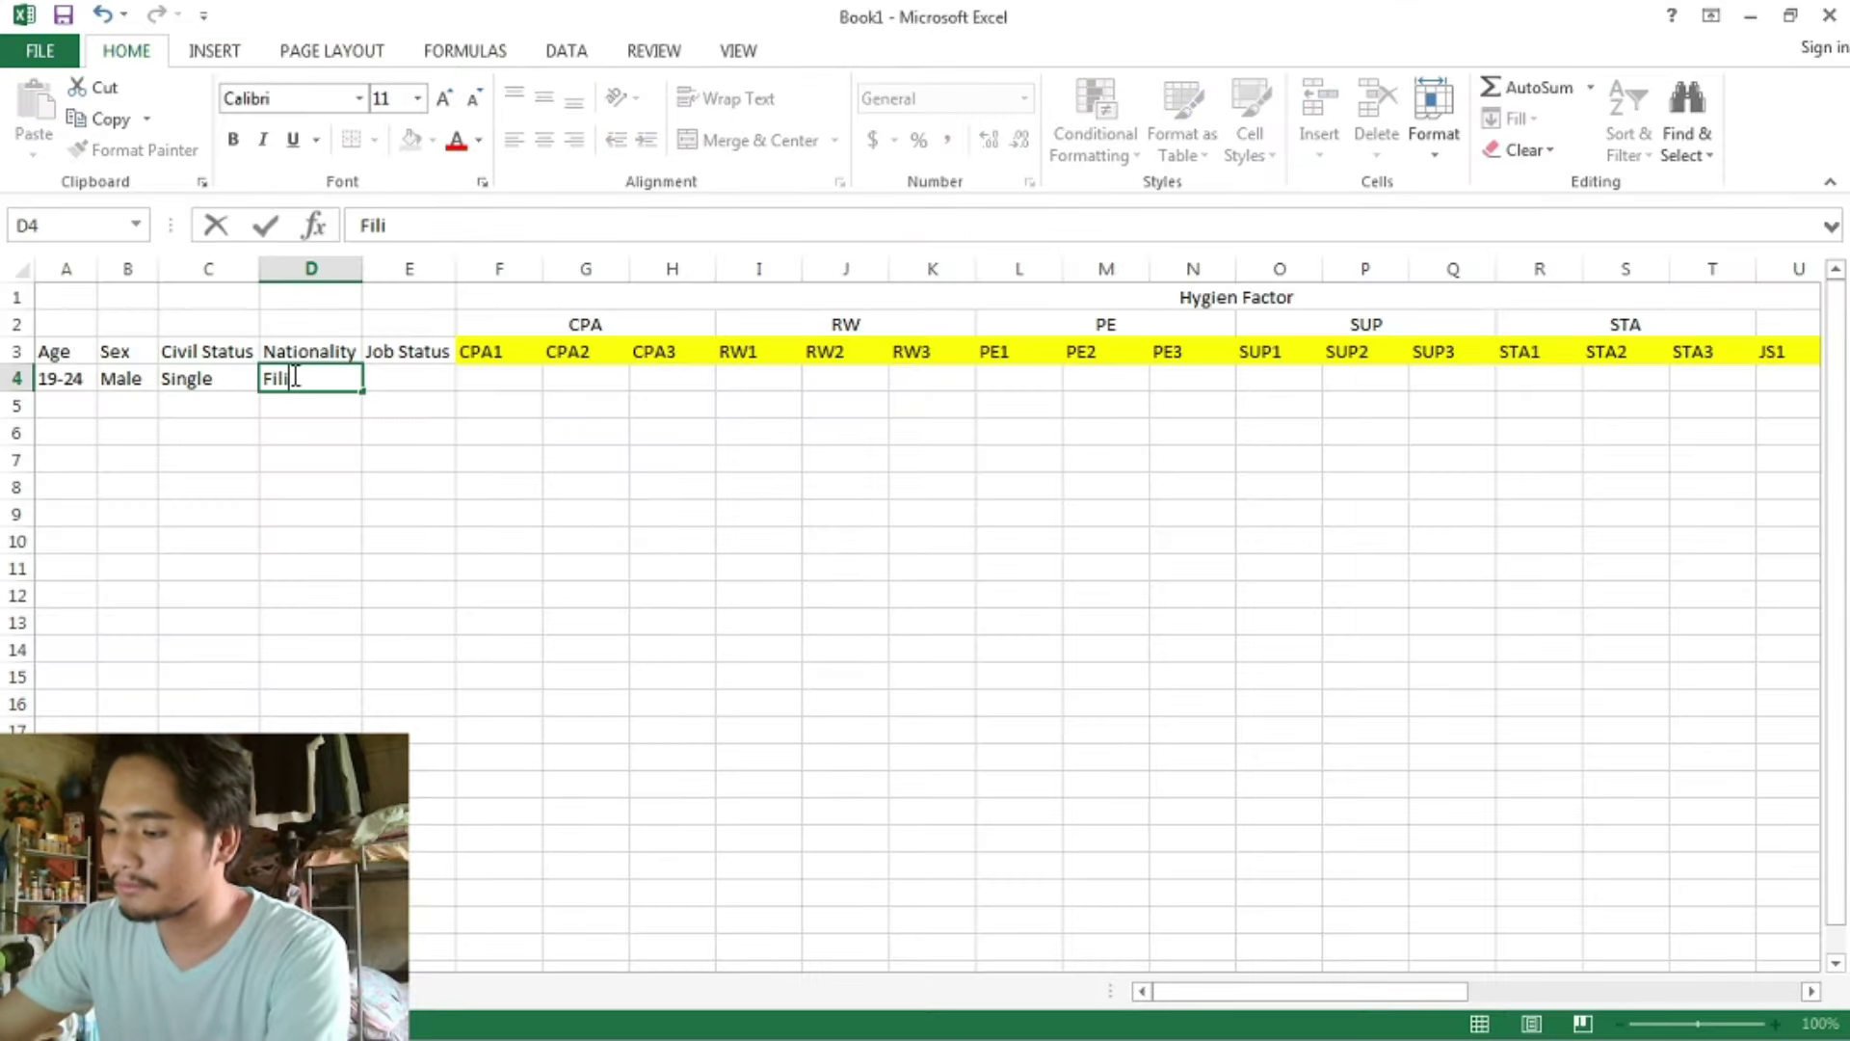
click(503, 380)
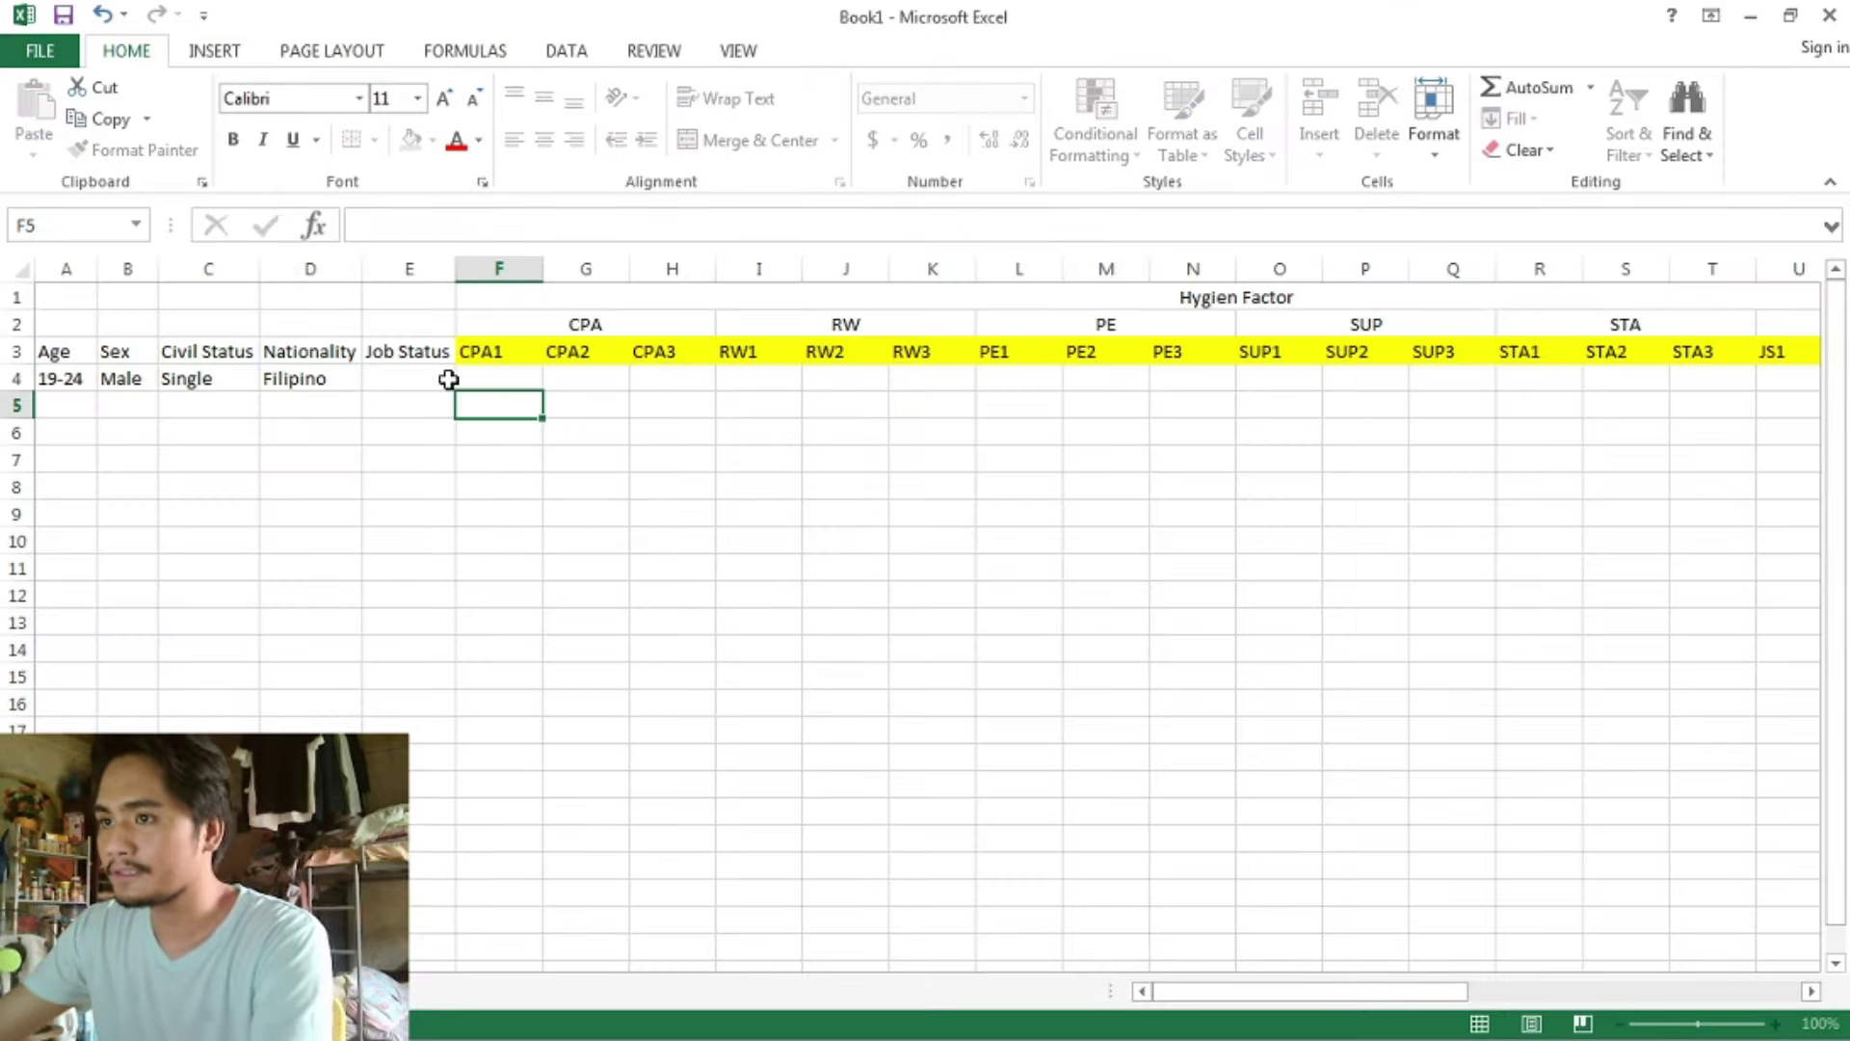
- Enter Full Time as the first respondent's job status in E4
click(414, 377)
key(alt+Tab)
scroll(965, 737, down, 2)
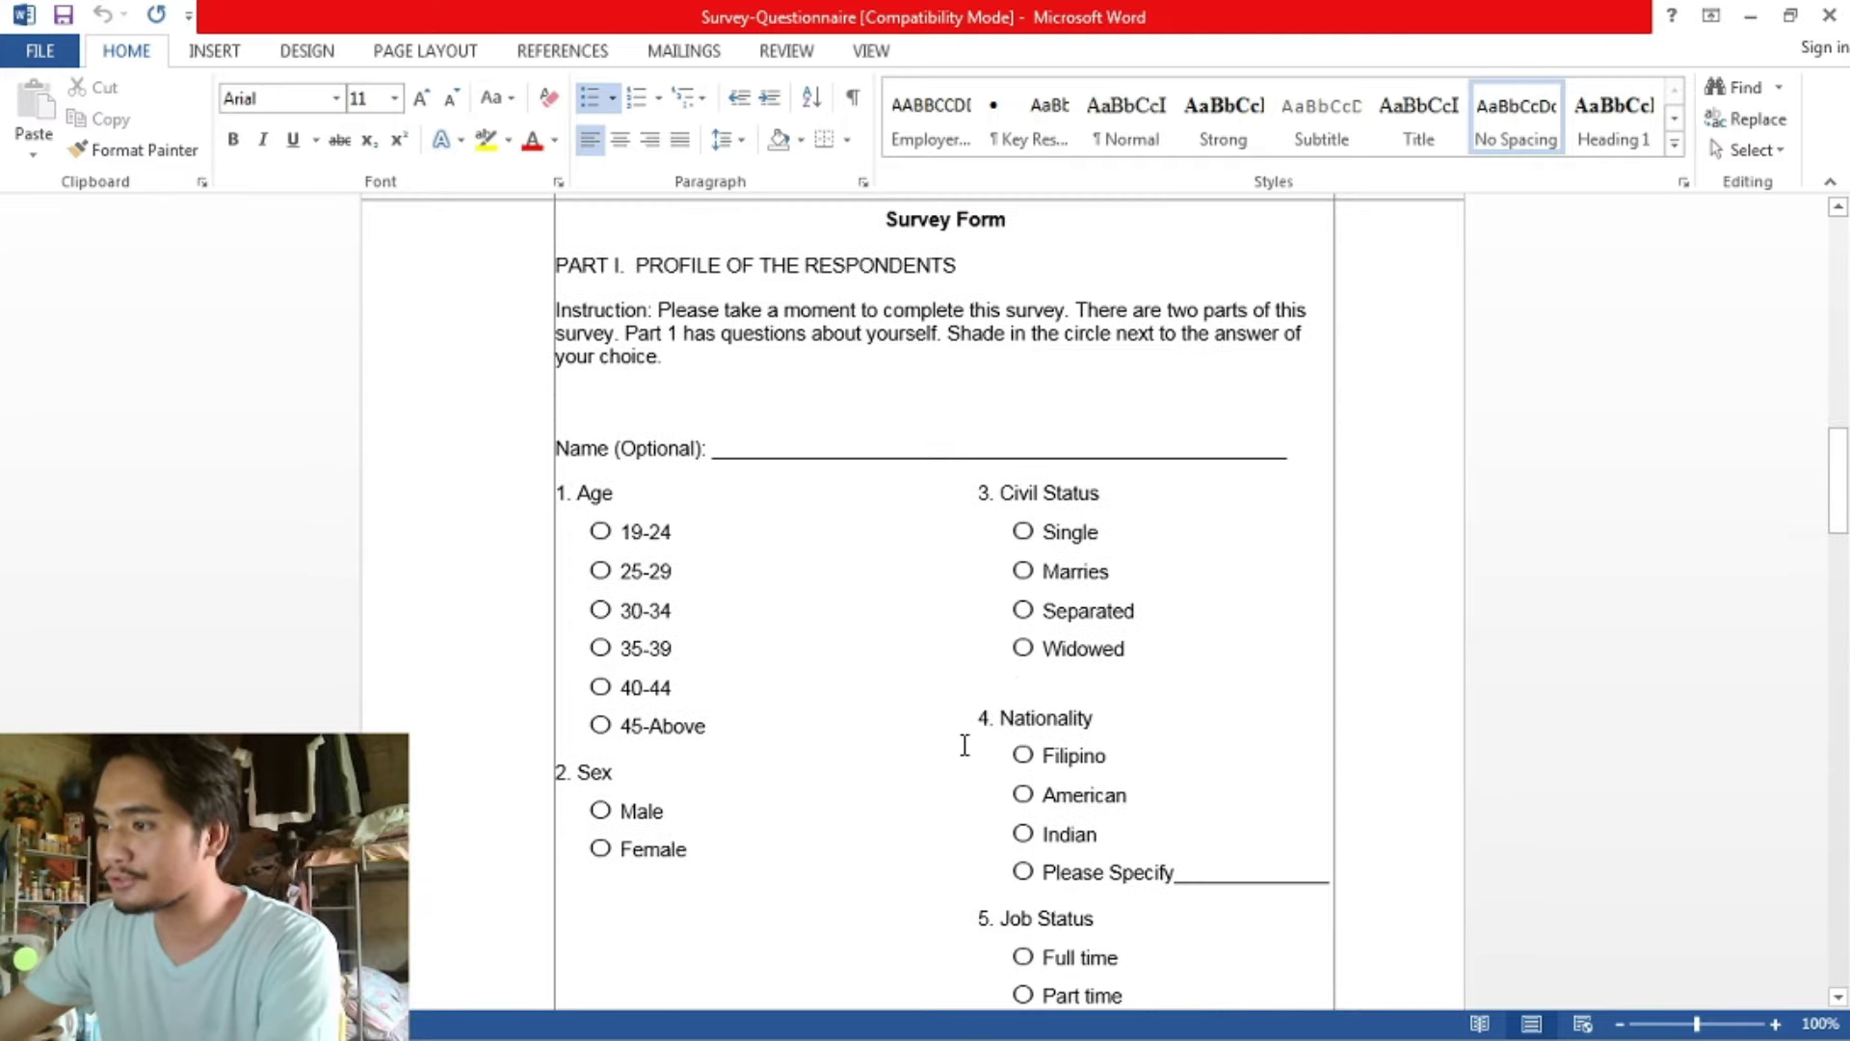
scroll(975, 764, down, 1)
key(alt+Tab)
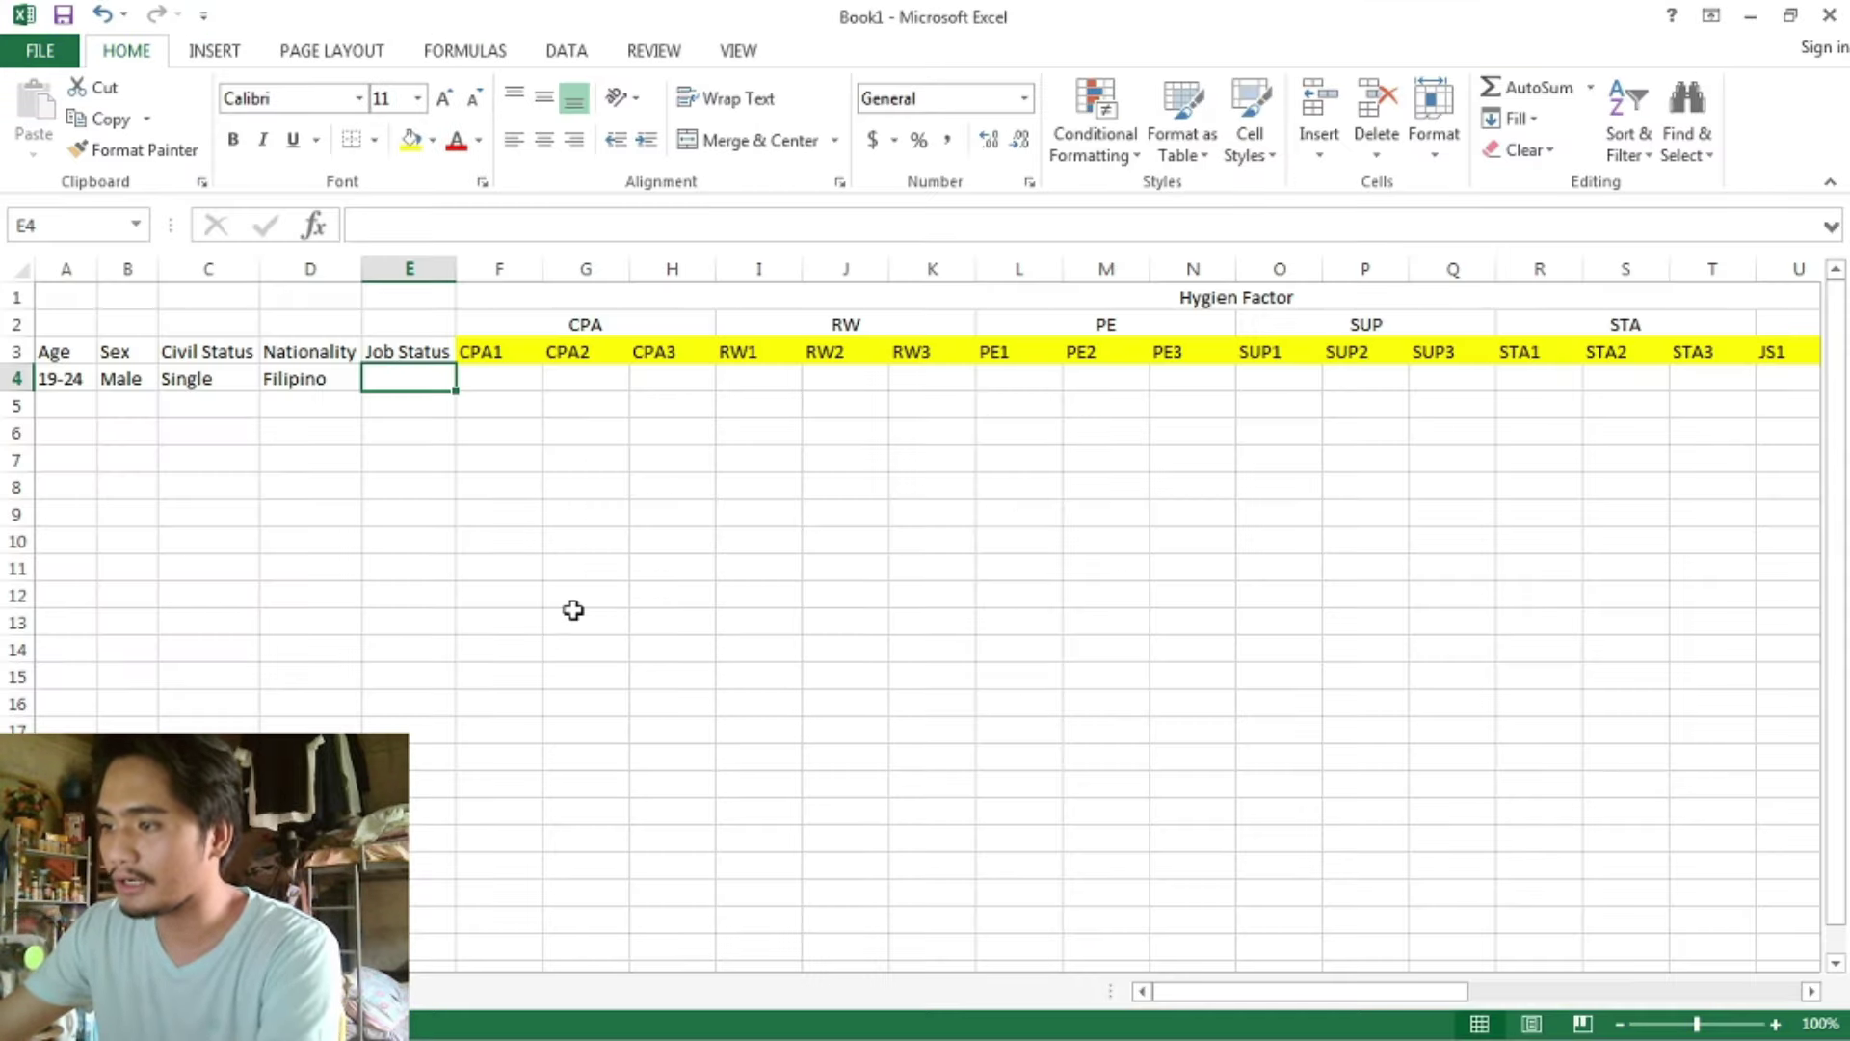
text(Fu)
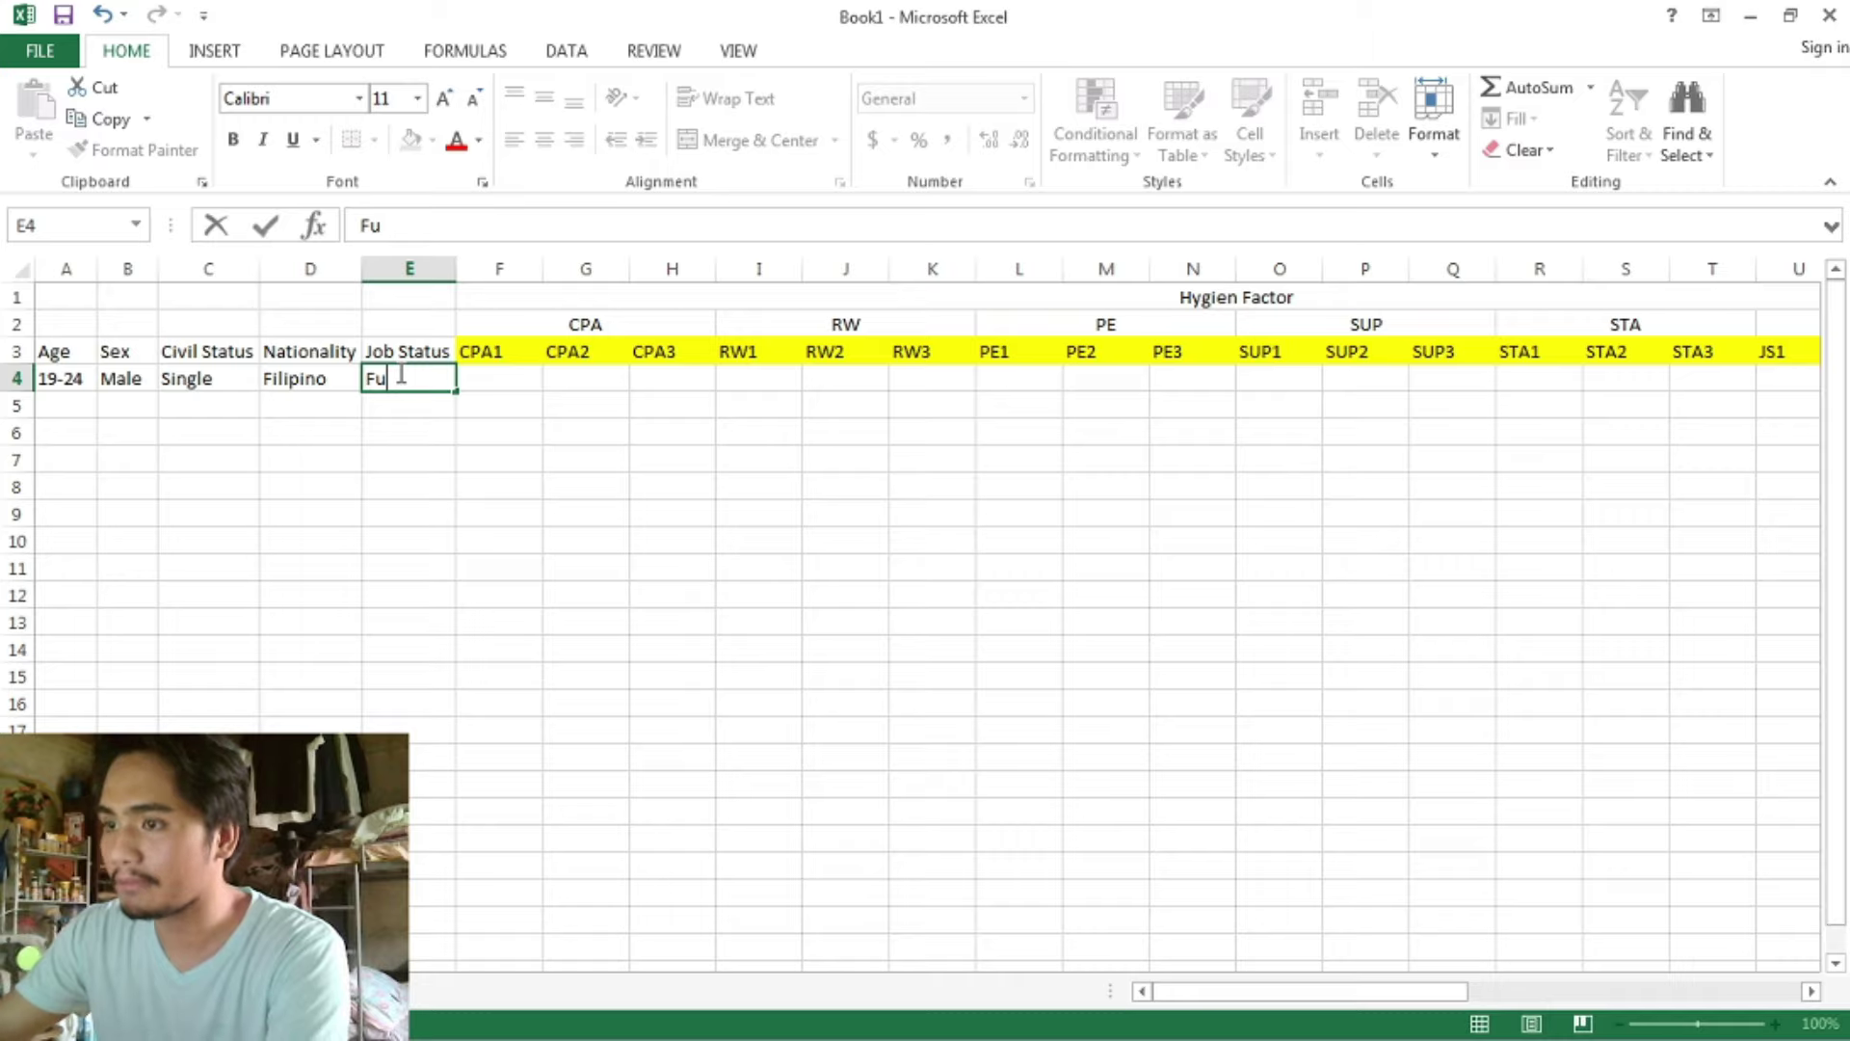
key(BackSpace)
text(ull Tim)
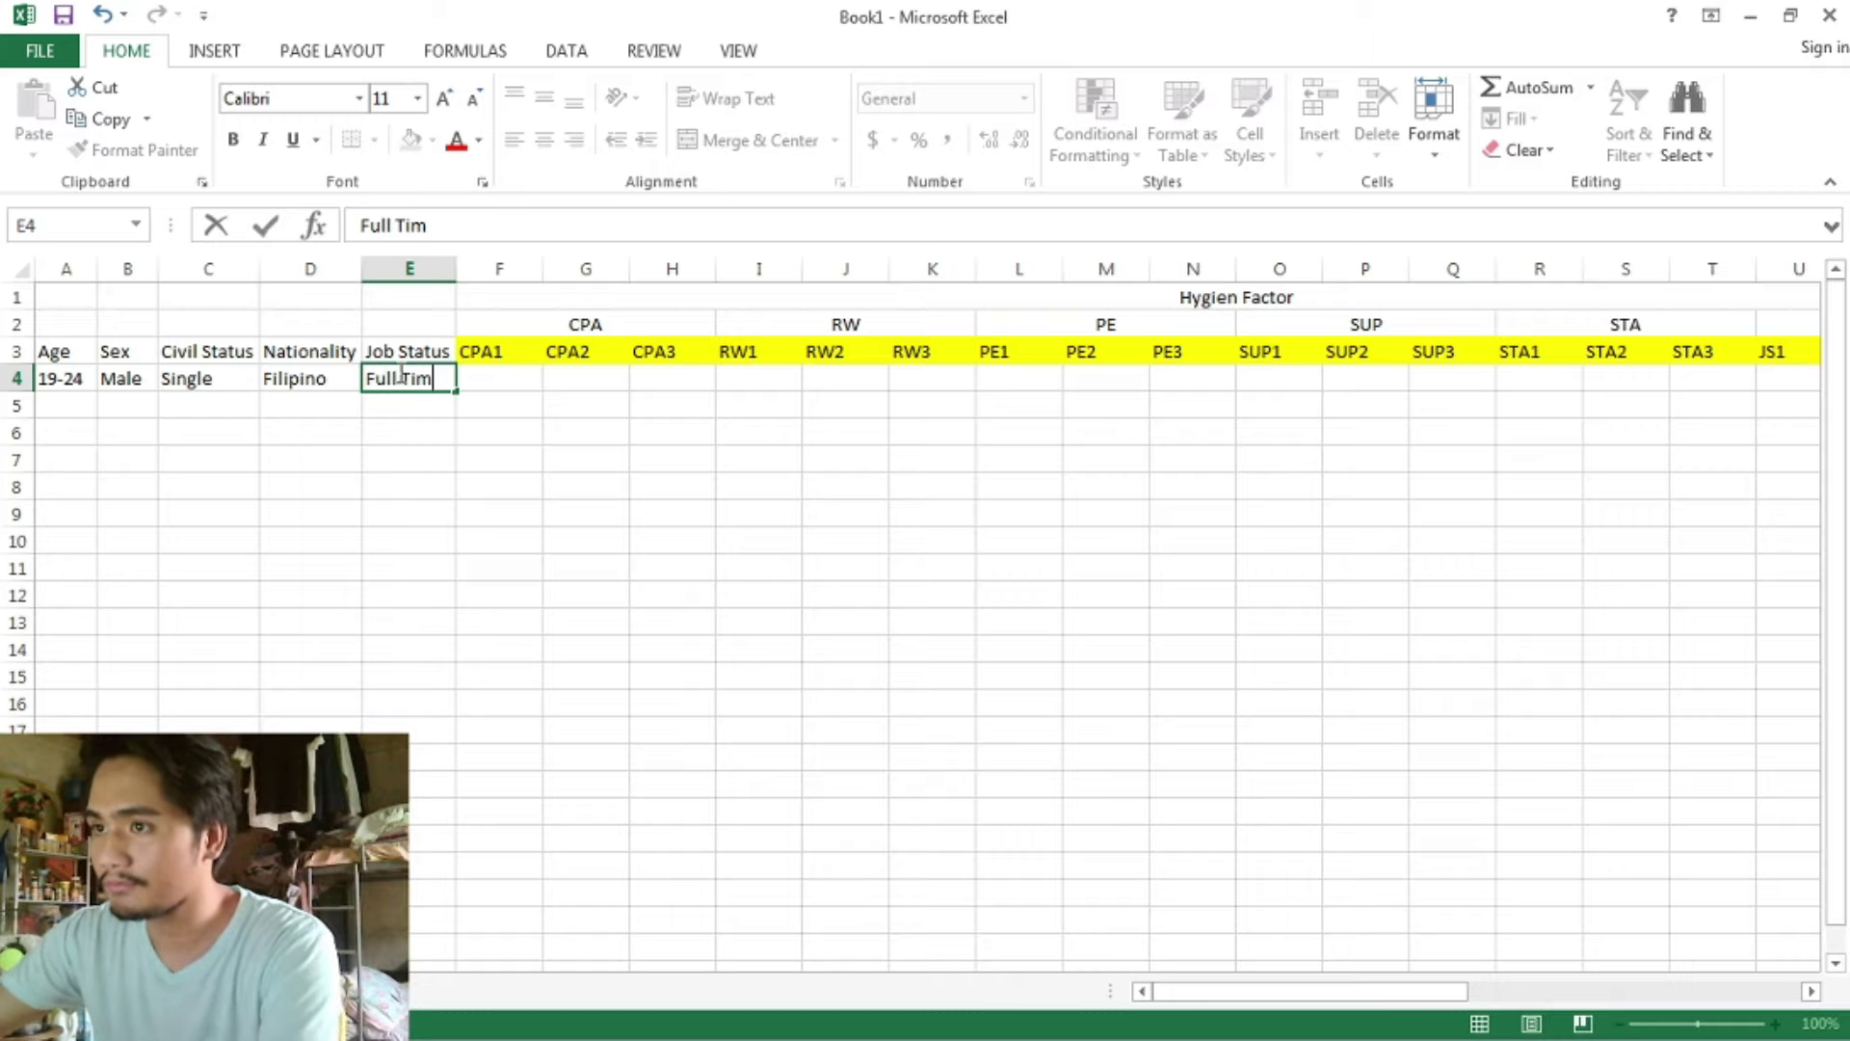
text(e)
click(995, 504)
key(alt+Tab)
- Bring the Word survey's Part II rating table into view and check Excel's merged Hygien Factor and CPA headings
scroll(1008, 508, down, 2)
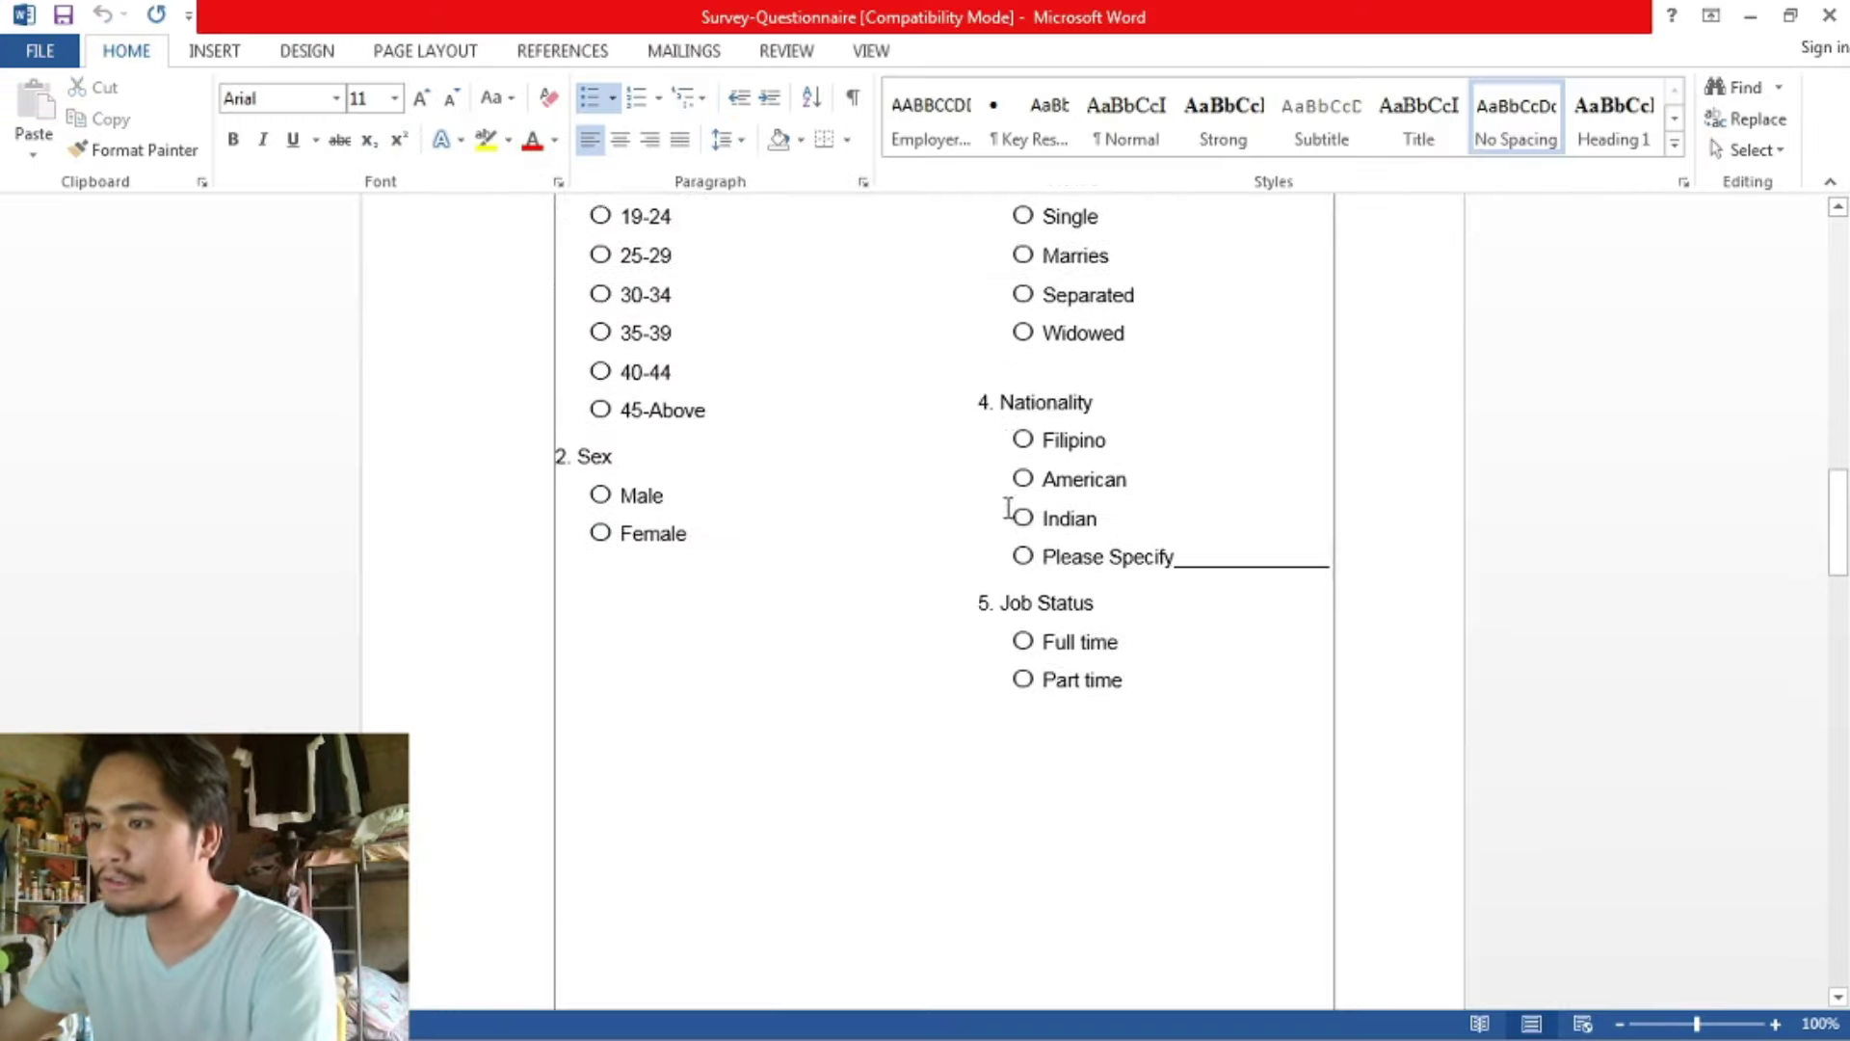
scroll(1008, 509, down, 10)
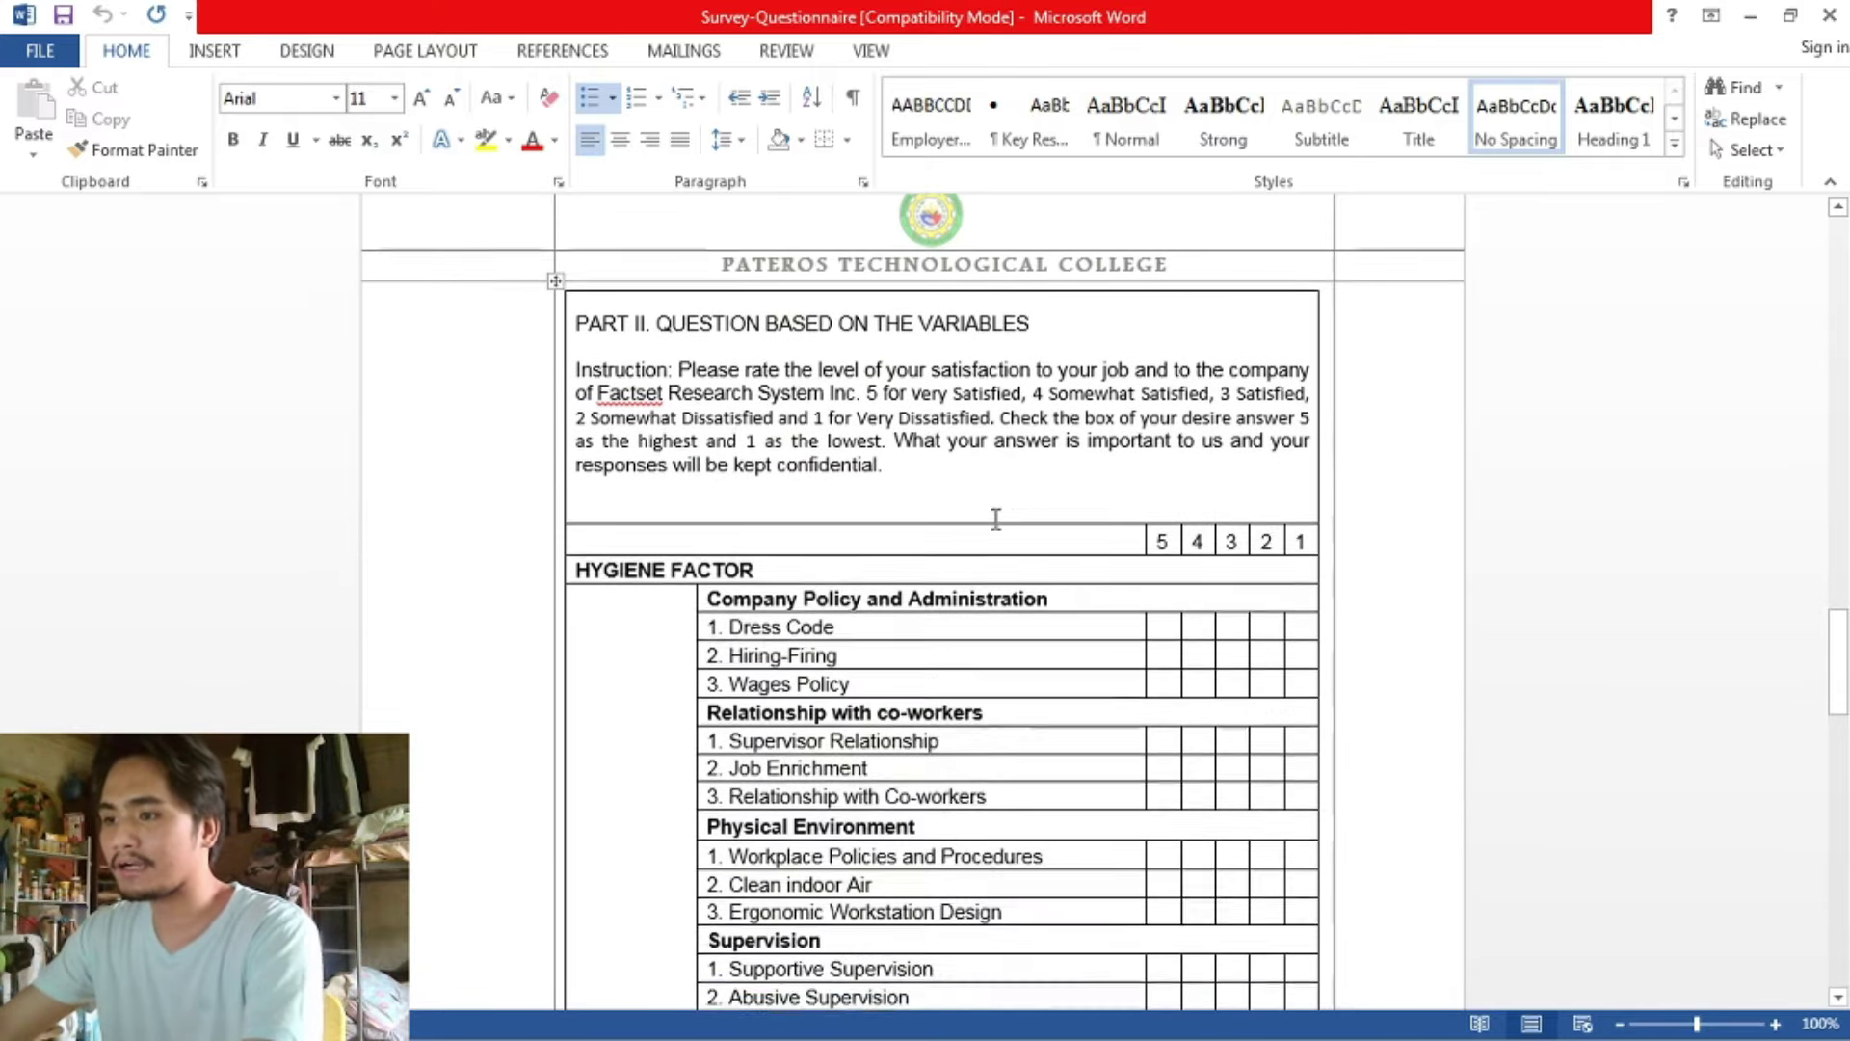
key(alt+Tab)
click(1342, 294)
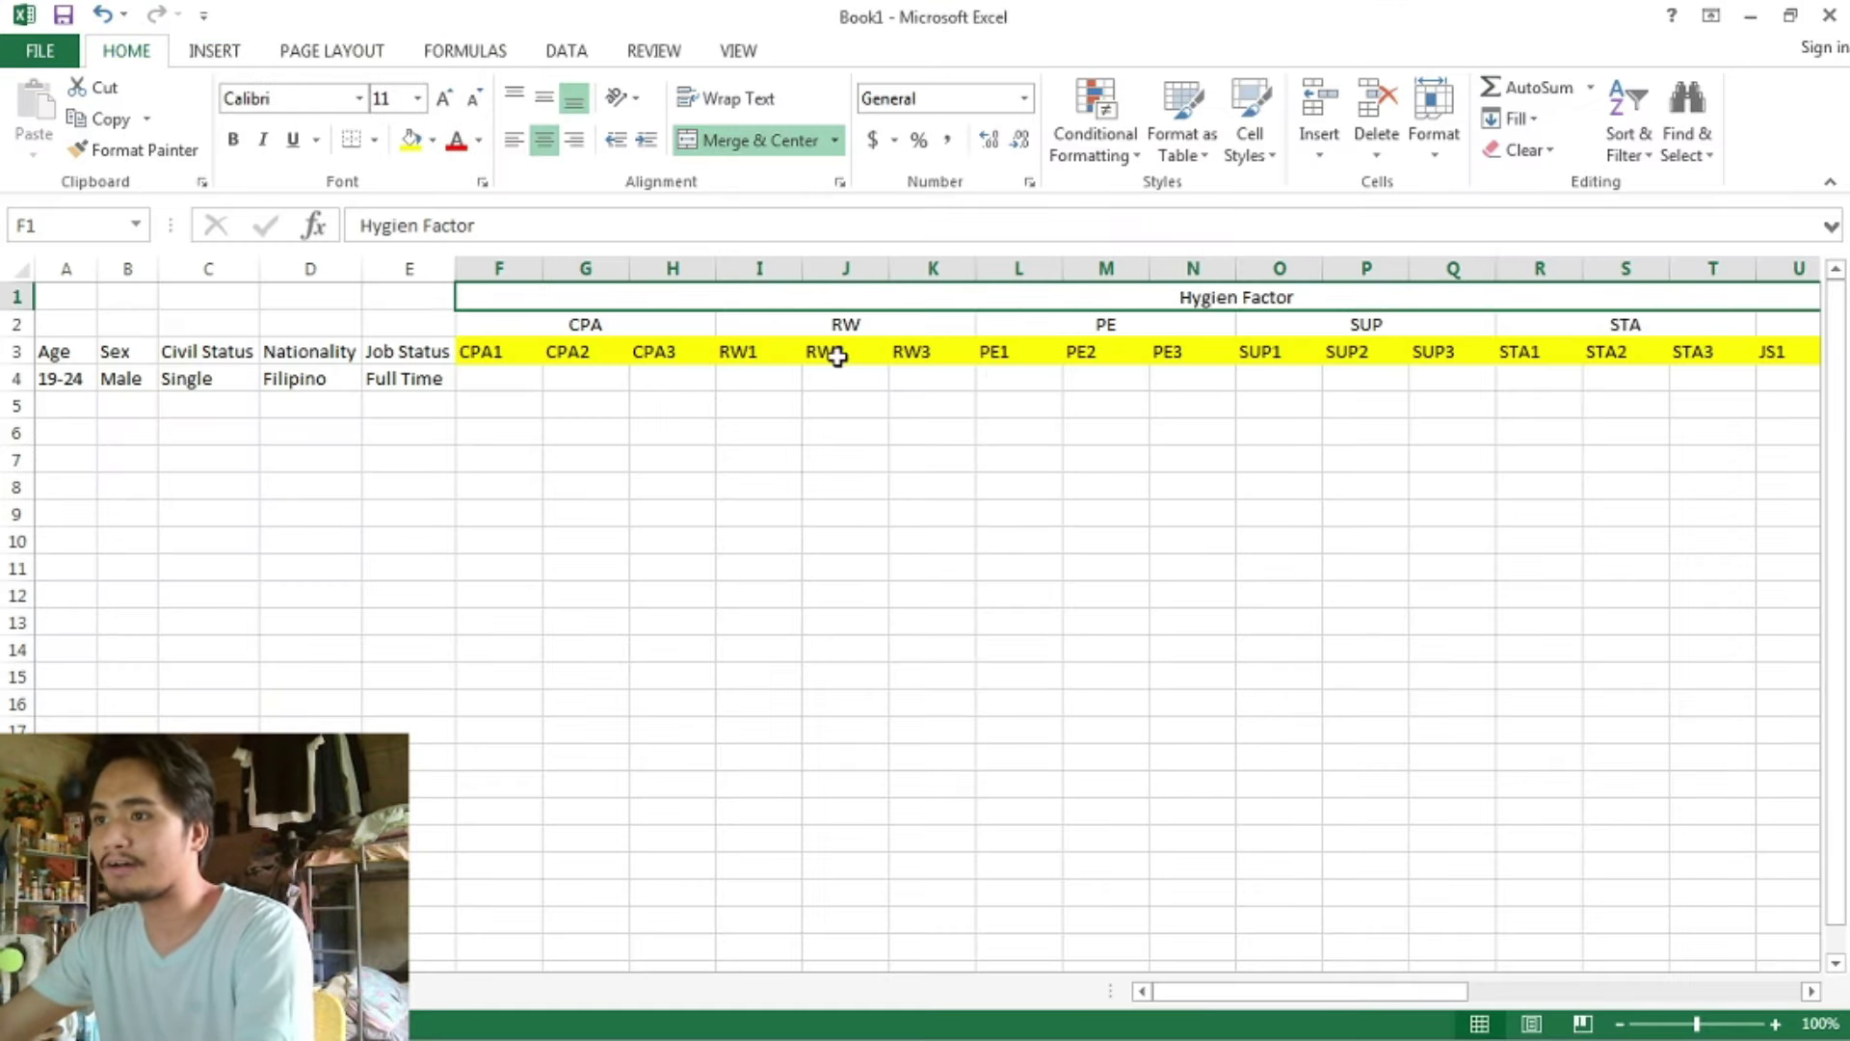
click(651, 325)
- Compare the spreadsheet against the survey items and select F4 for the first CPA score
key(alt+Tab)
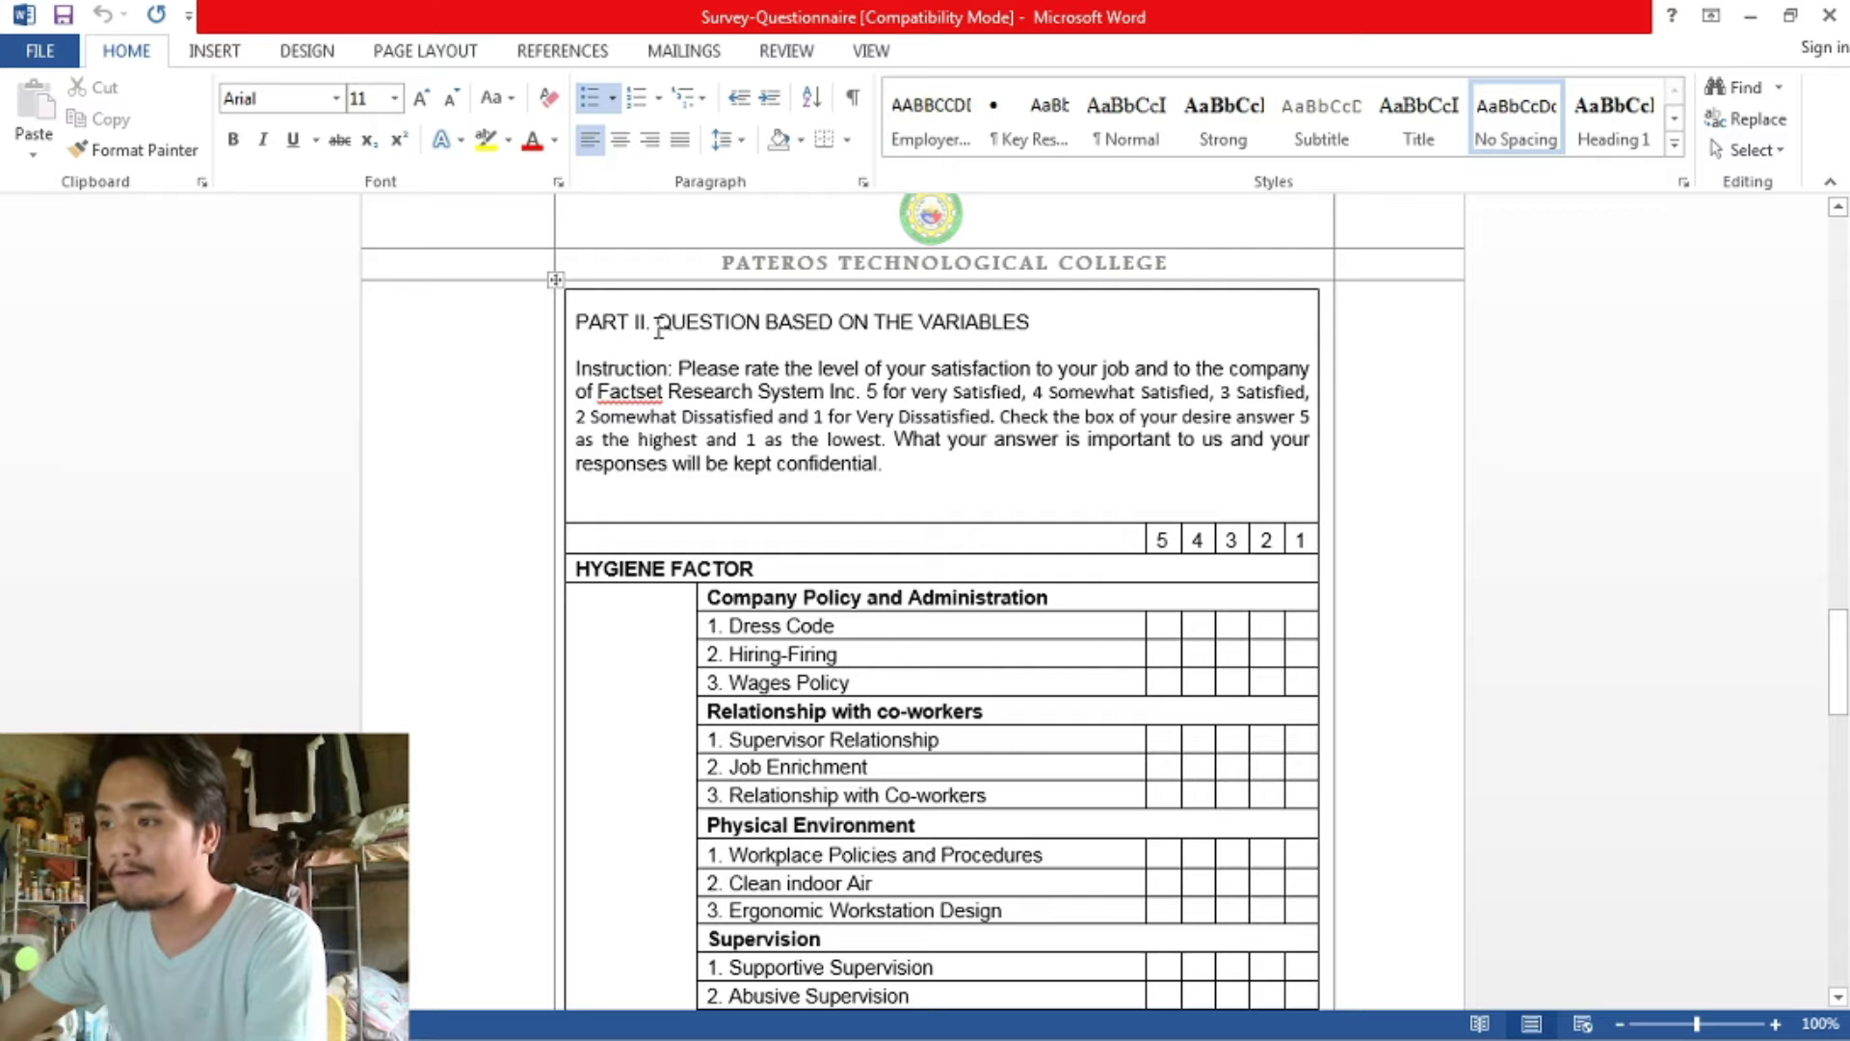
key(alt+Tab)
key(alt+Tab)
key(alt+Tab)
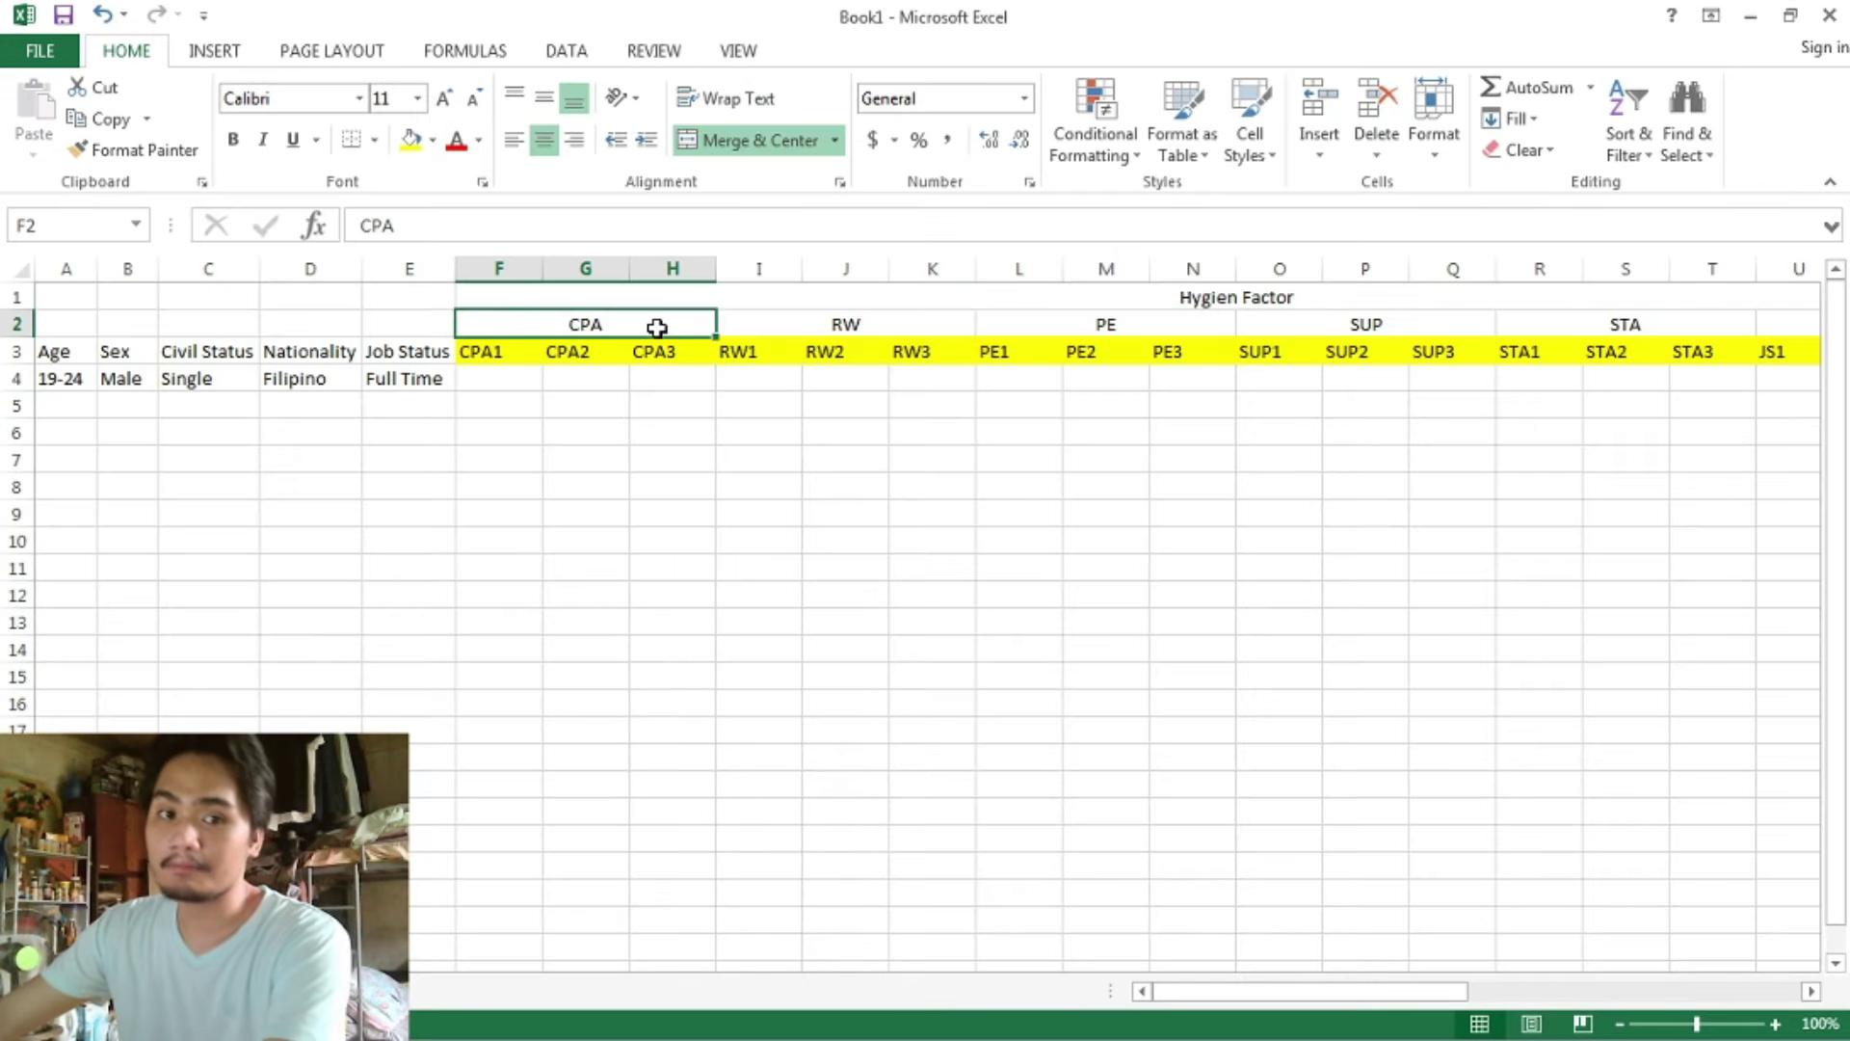
click(509, 376)
key(alt+Tab)
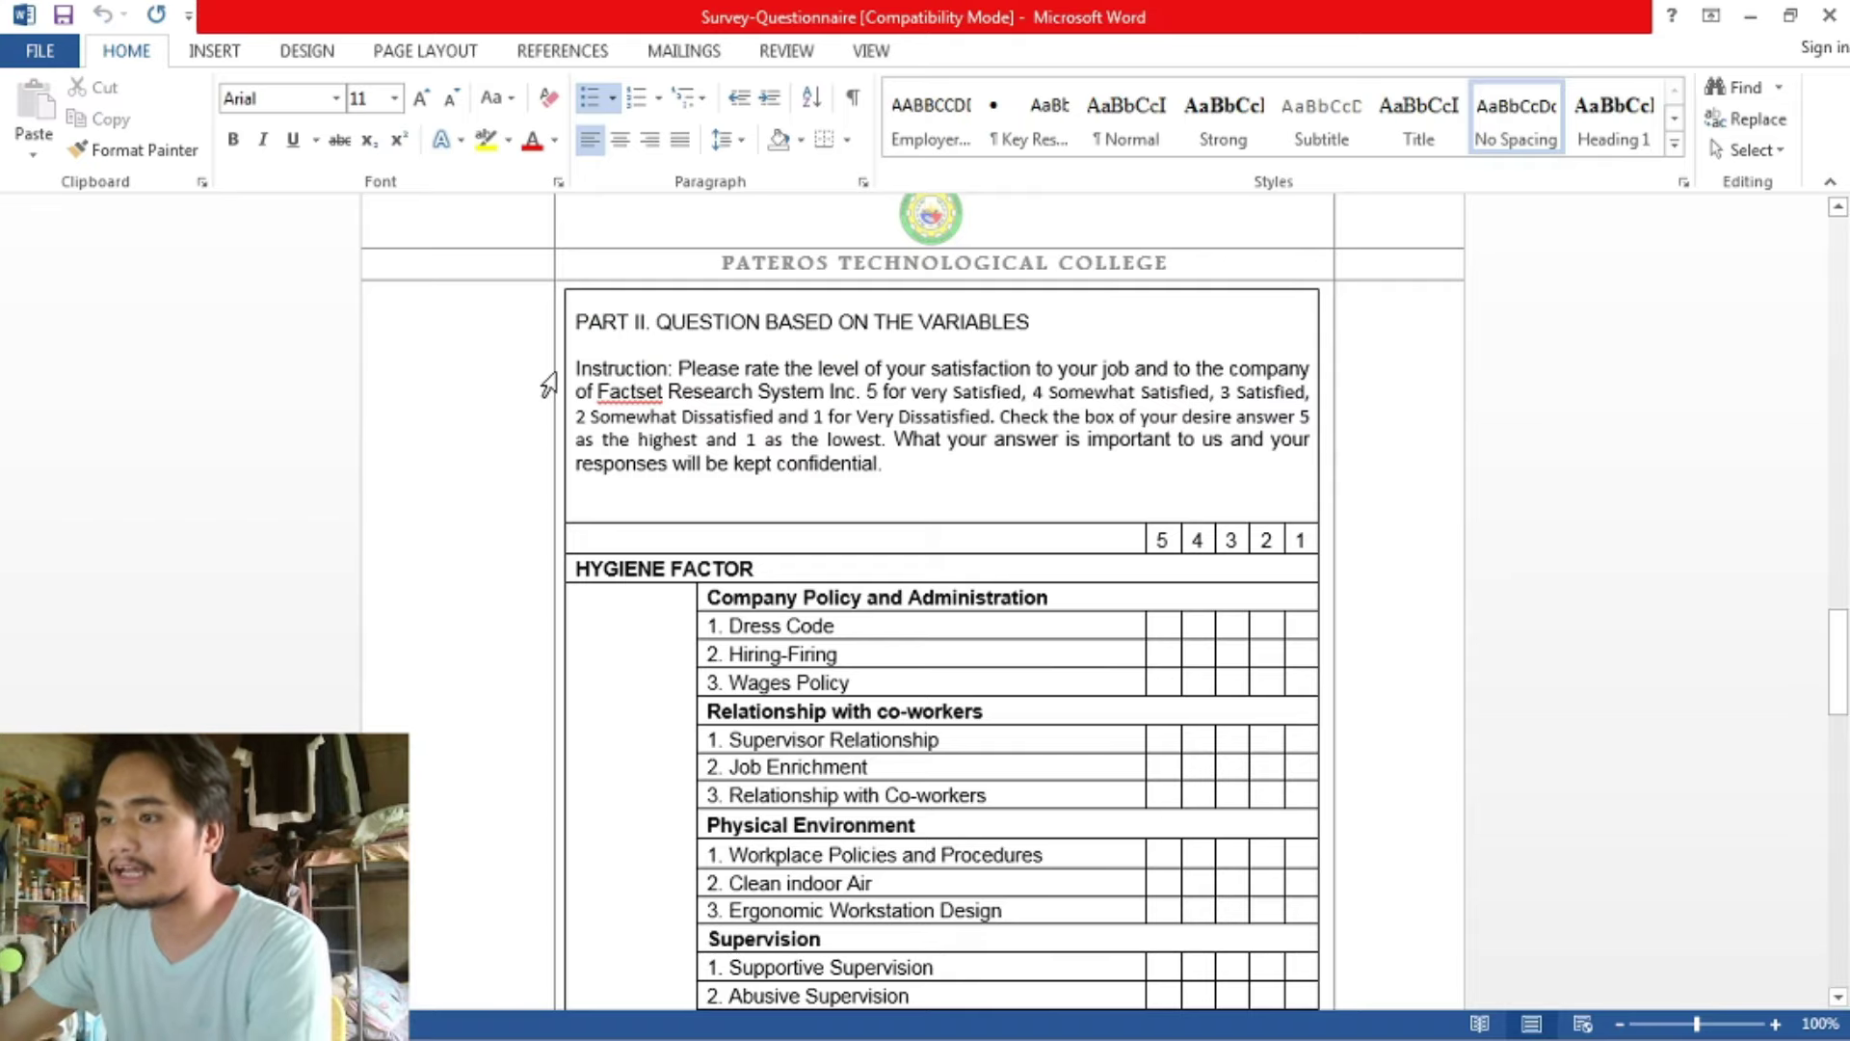
key(alt+Tab)
key(alt+Tab)
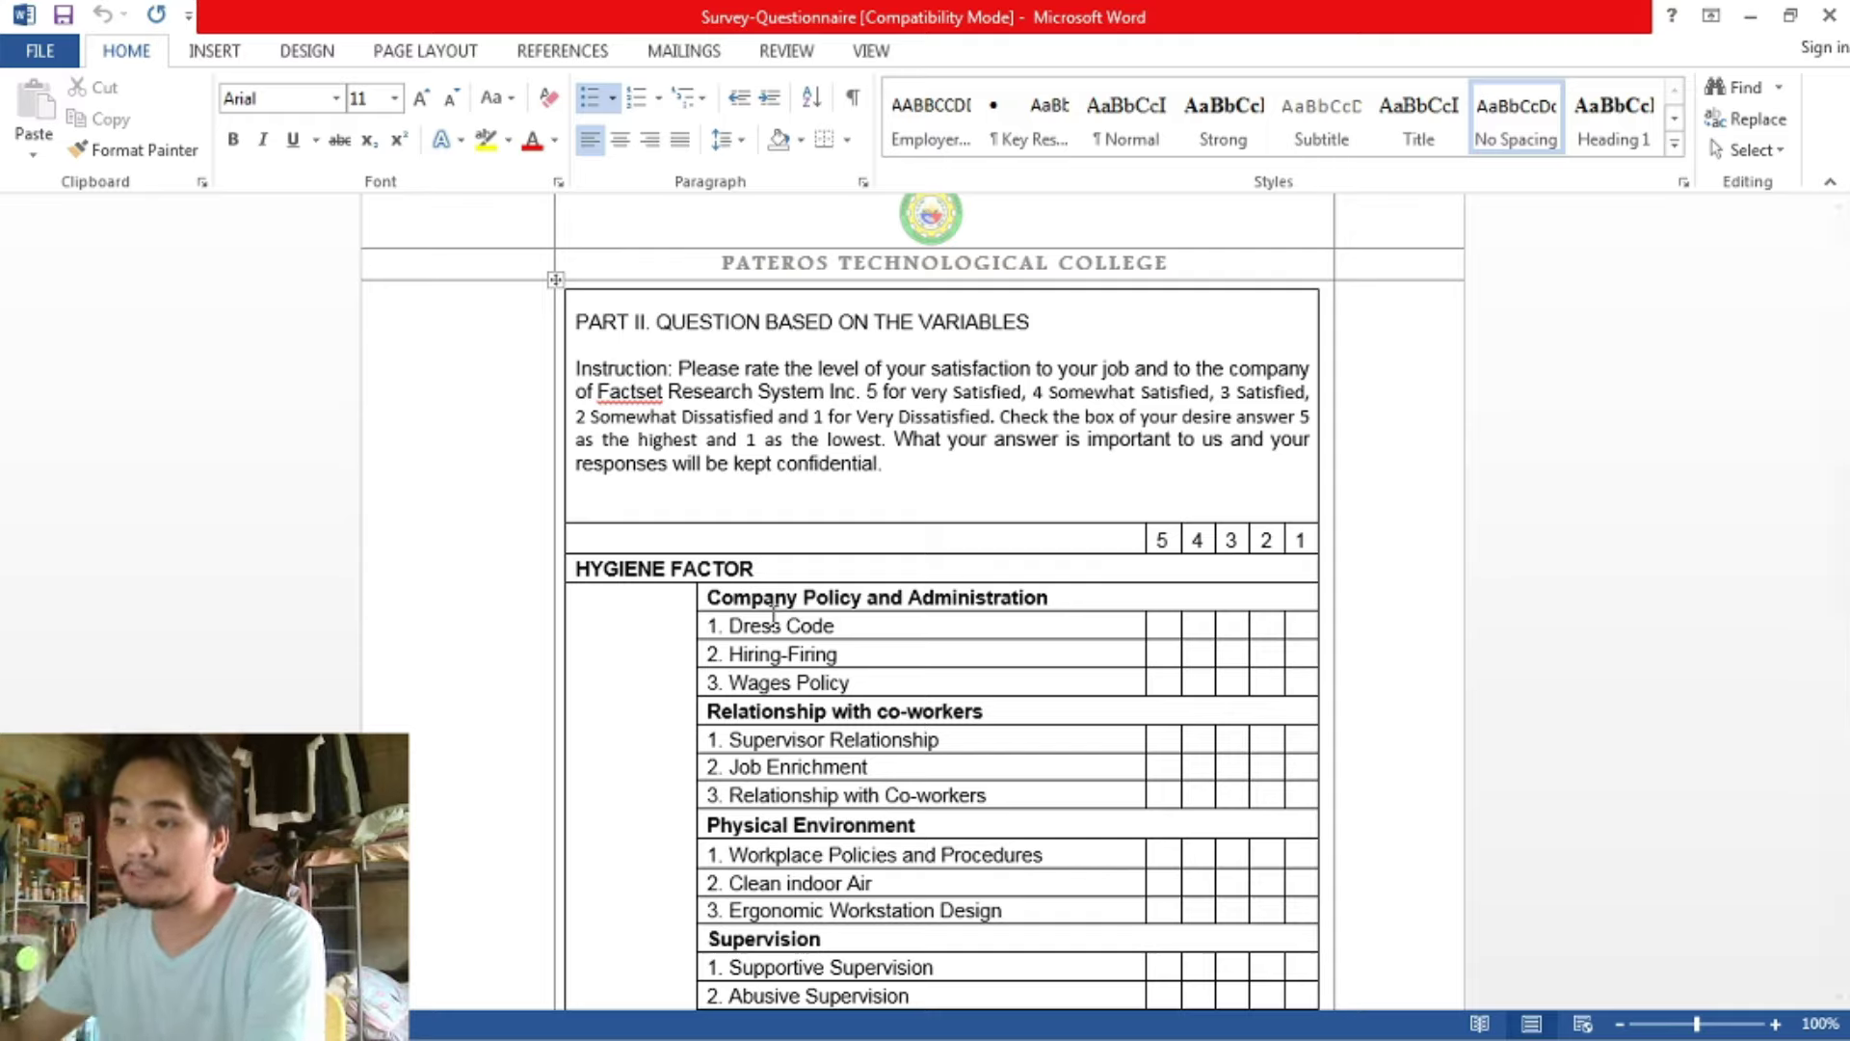
- Enter CPA scores 5, 4 and 3 in F4:H4, then return to cell A5
key(alt+Tab)
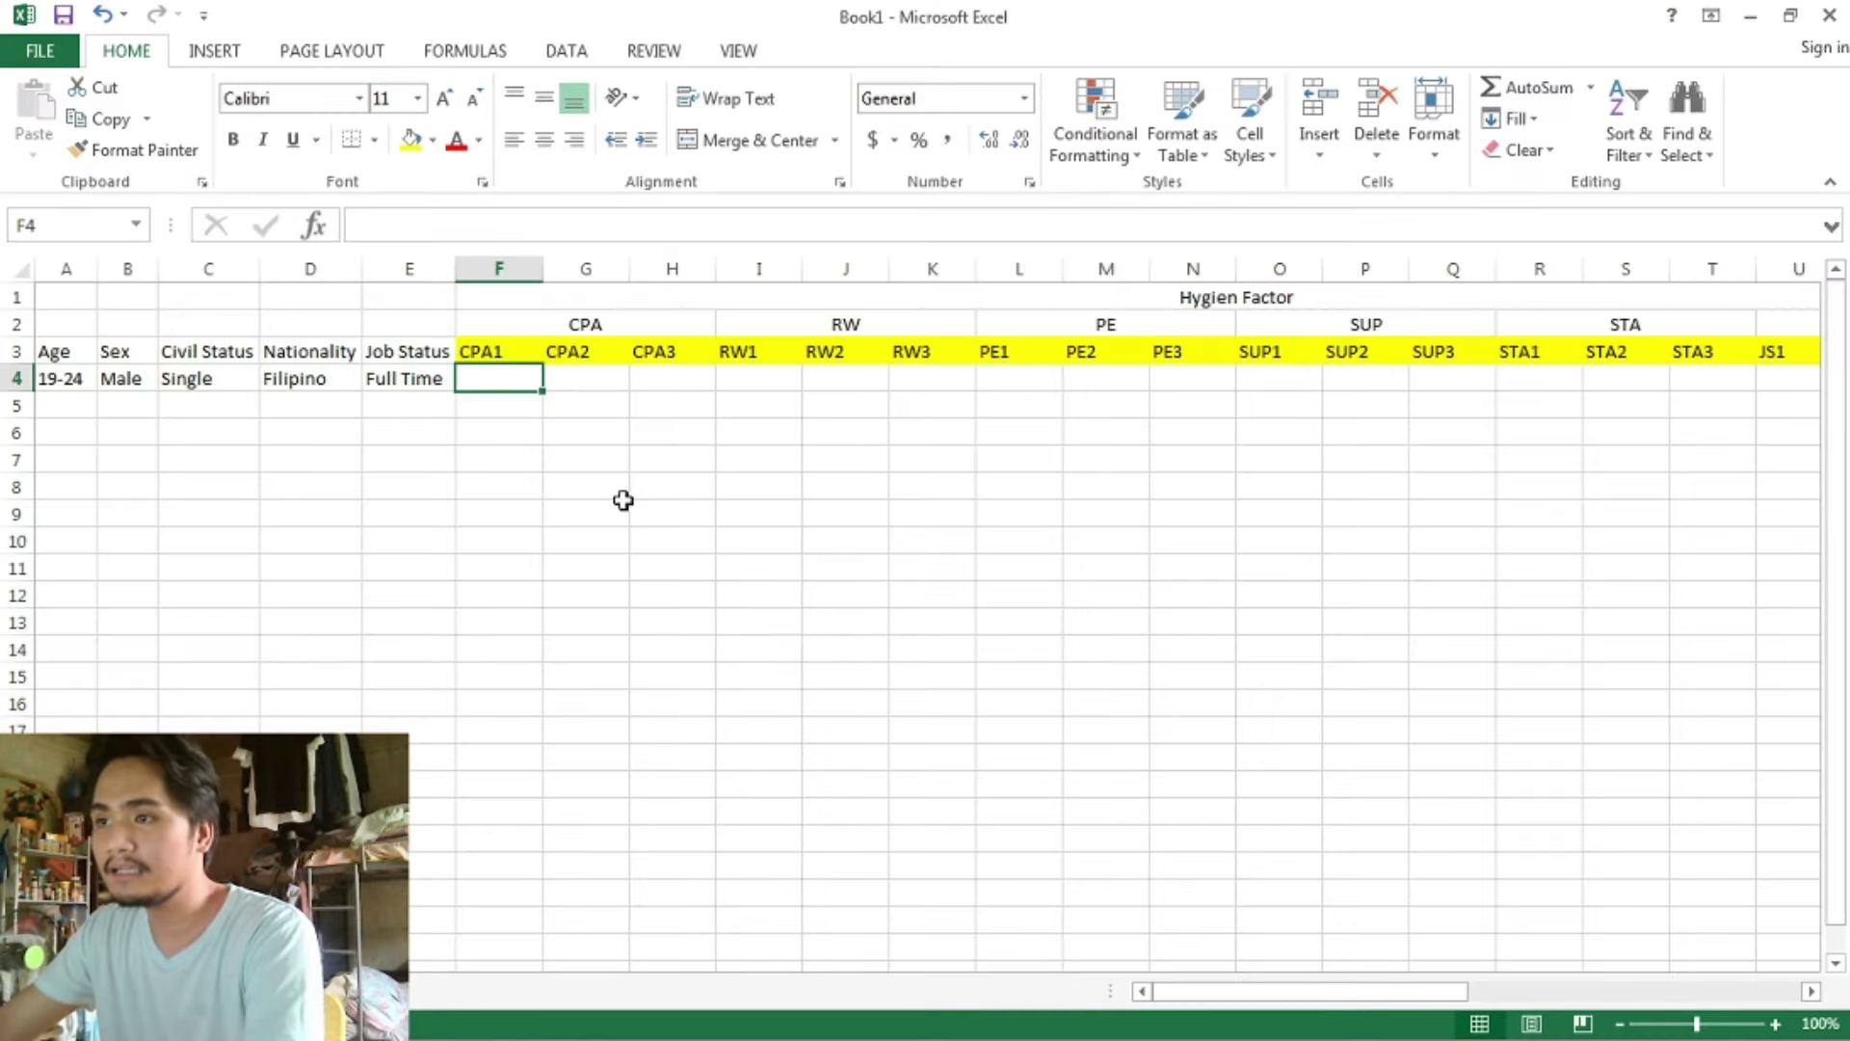
text(5)
click(585, 376)
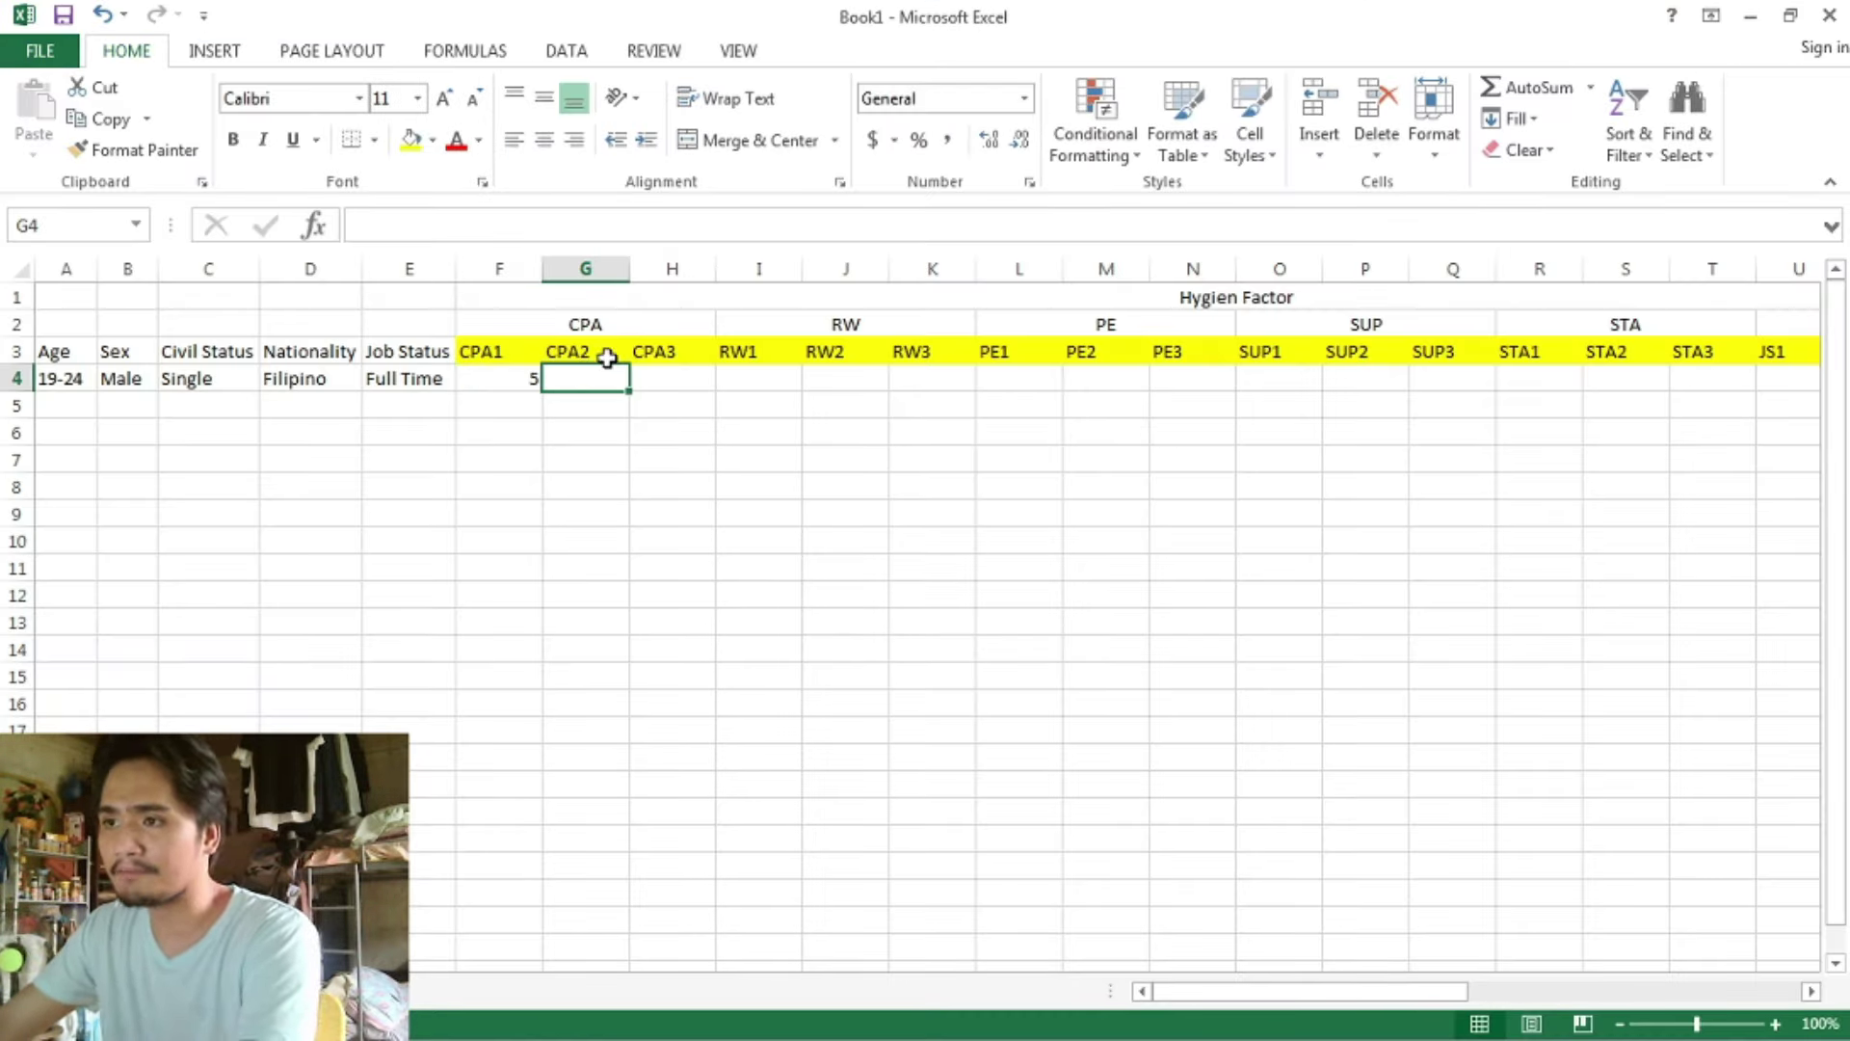
text(4)
click(669, 381)
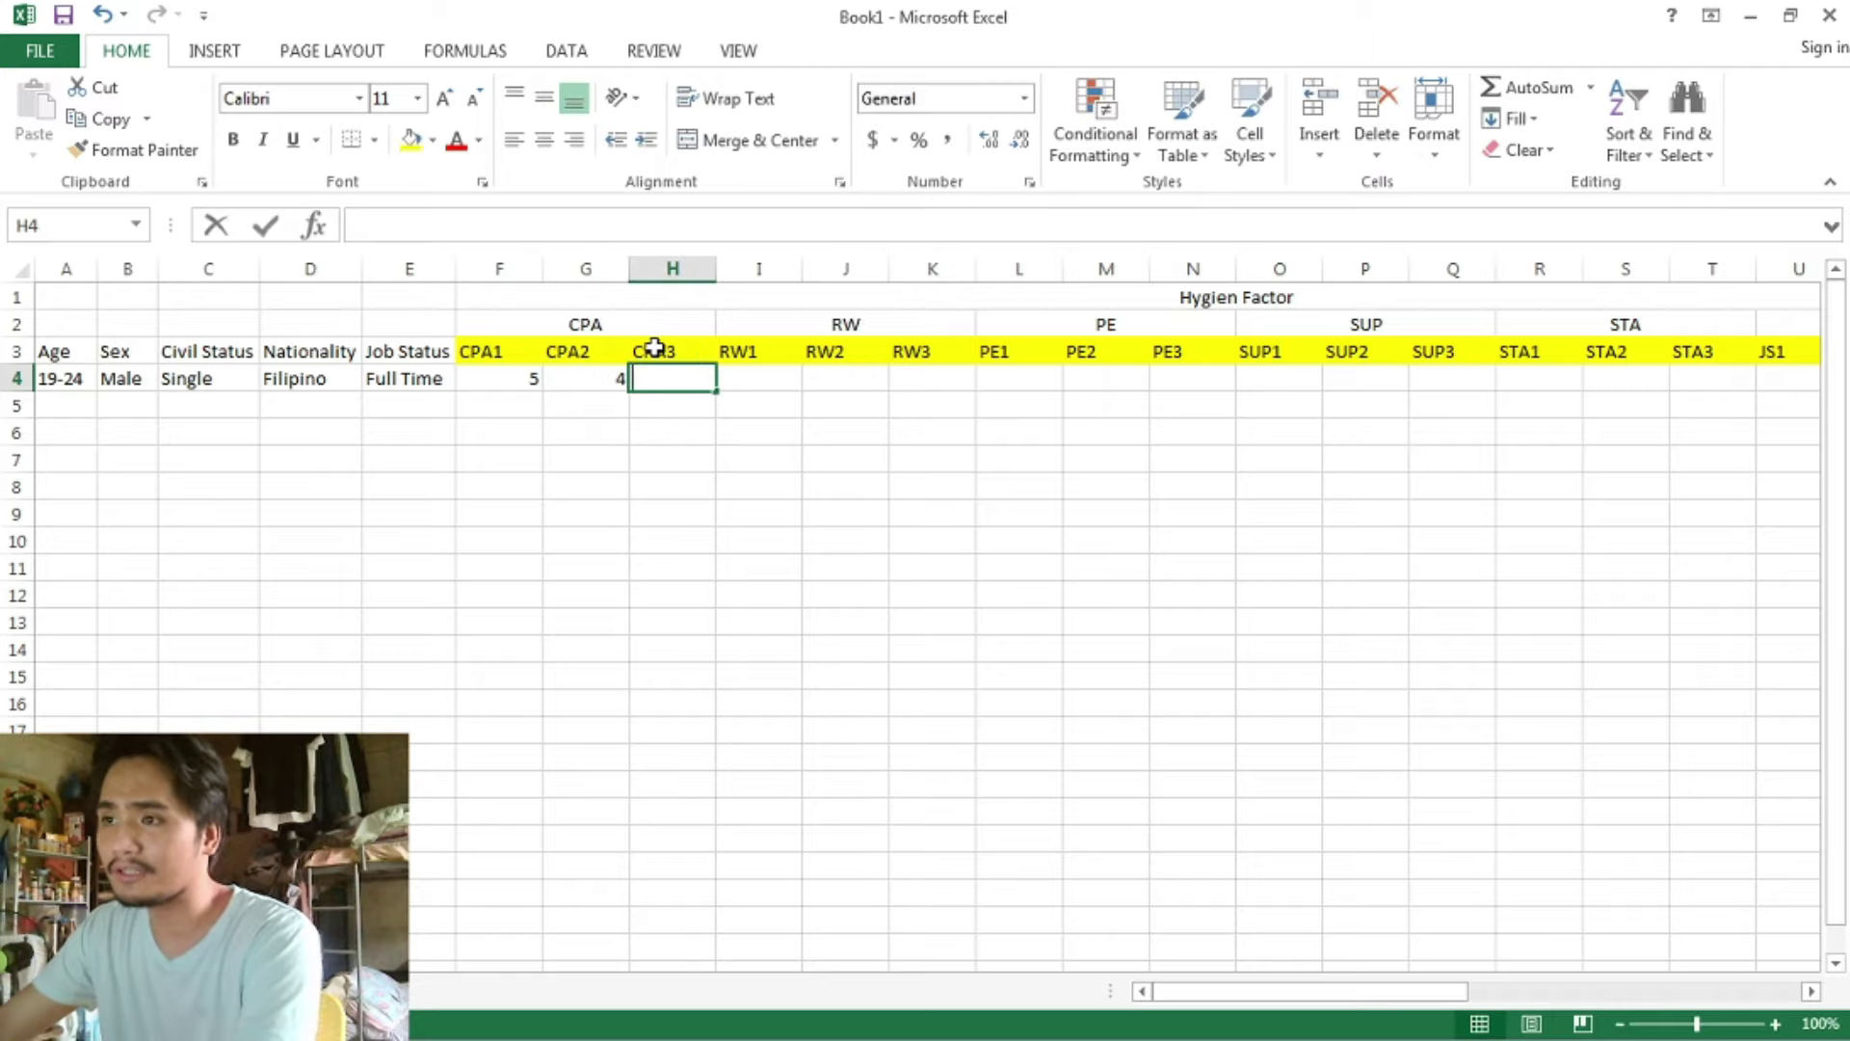
text(3)
click(777, 382)
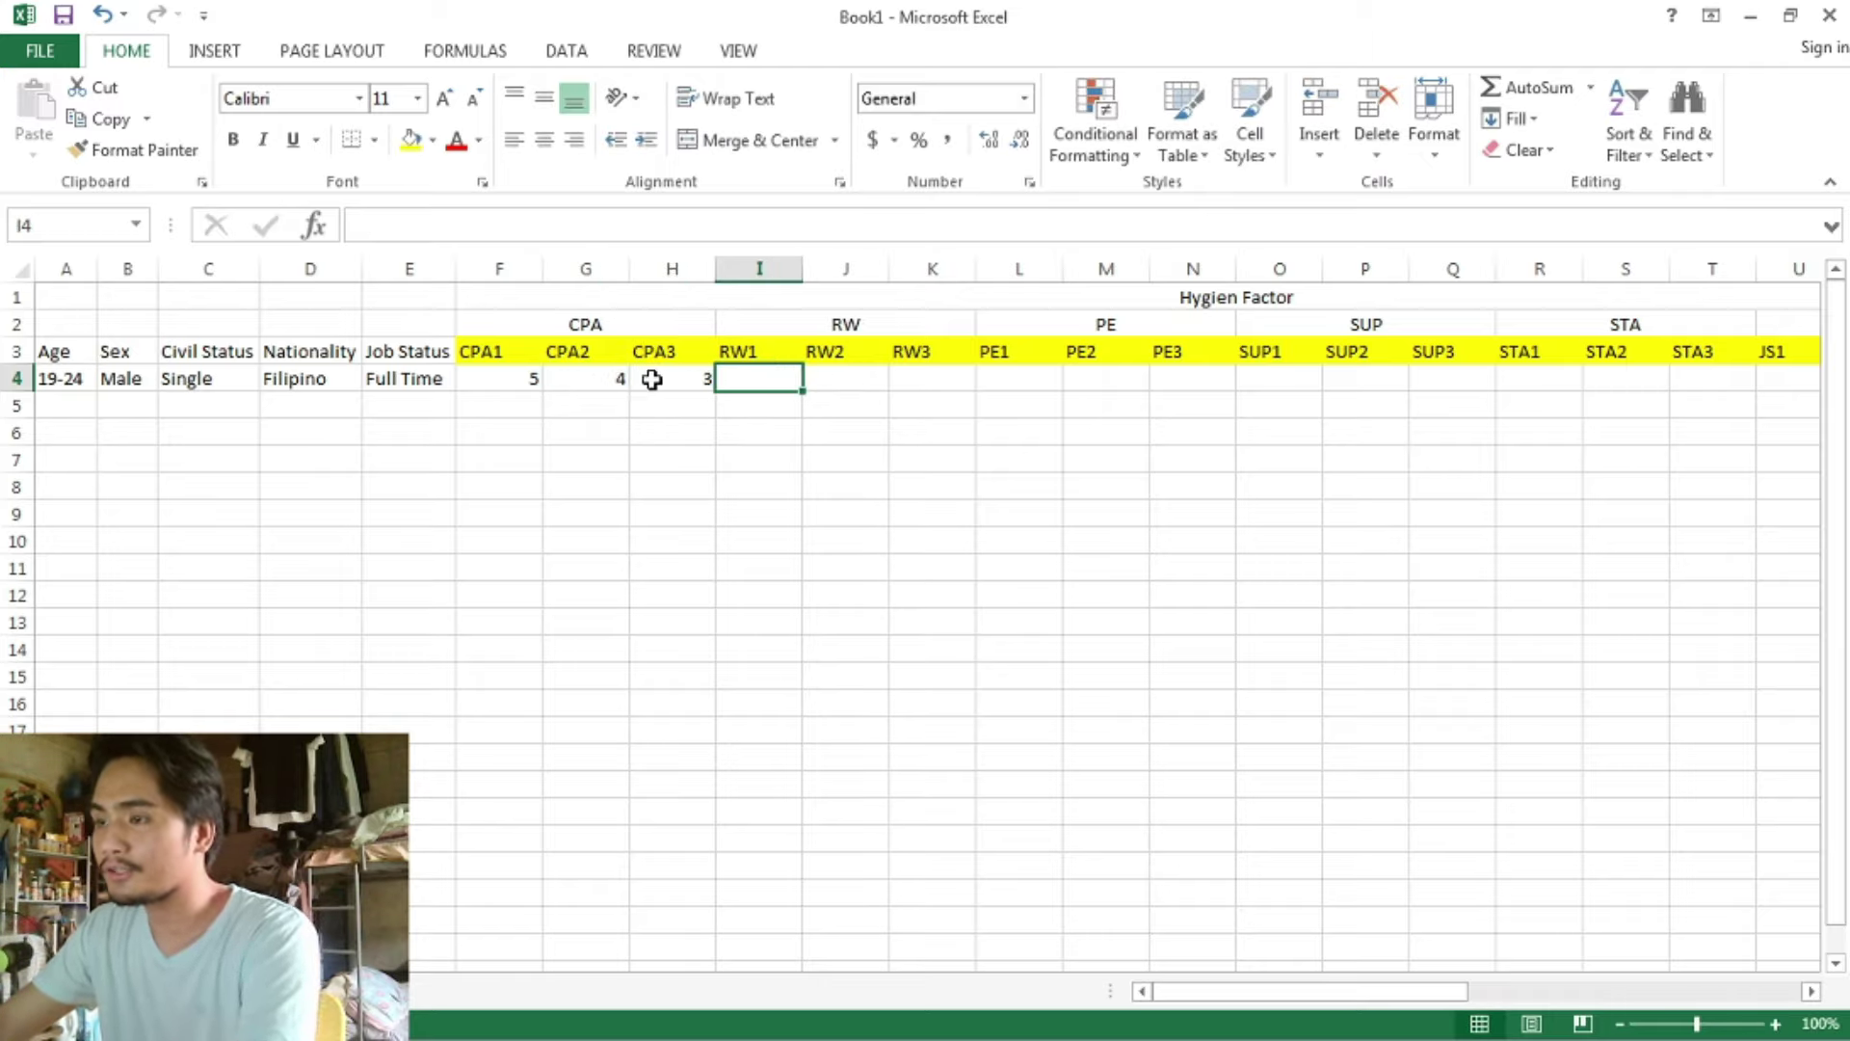
drag(648, 376, 1638, 380)
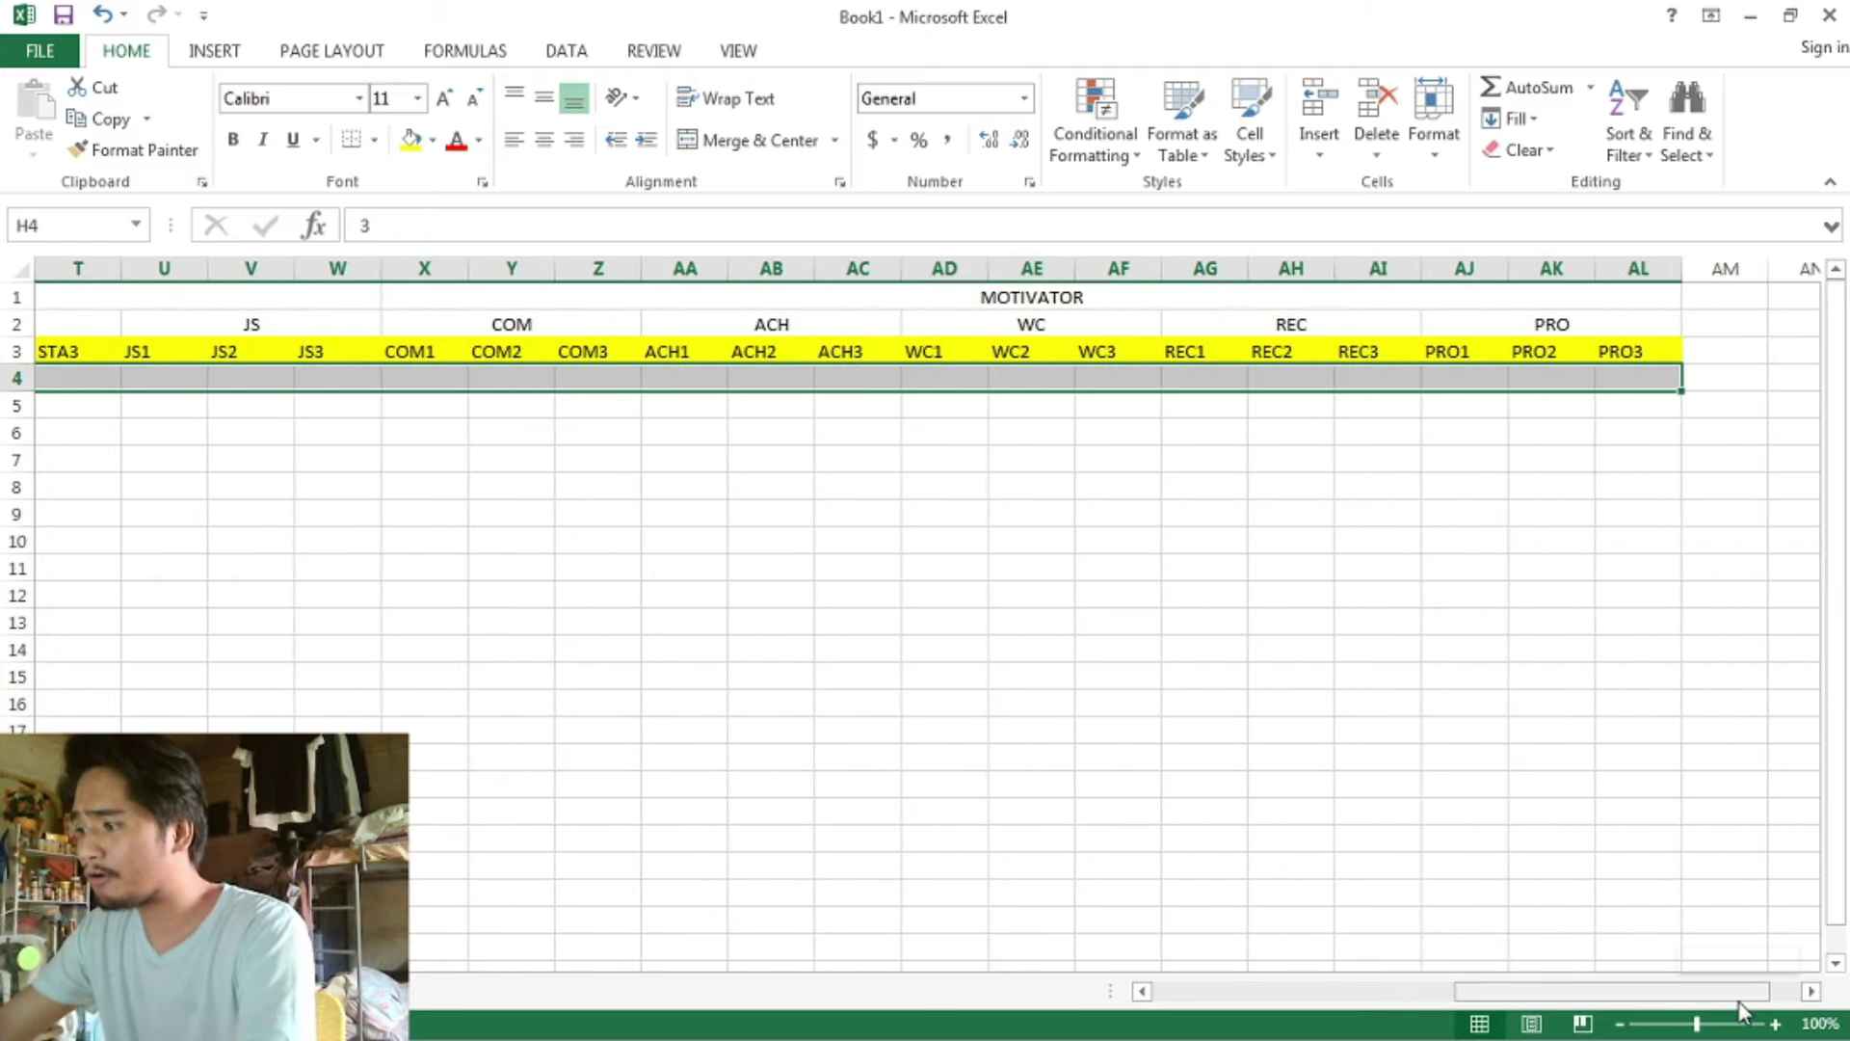
drag(1715, 993, 776, 965)
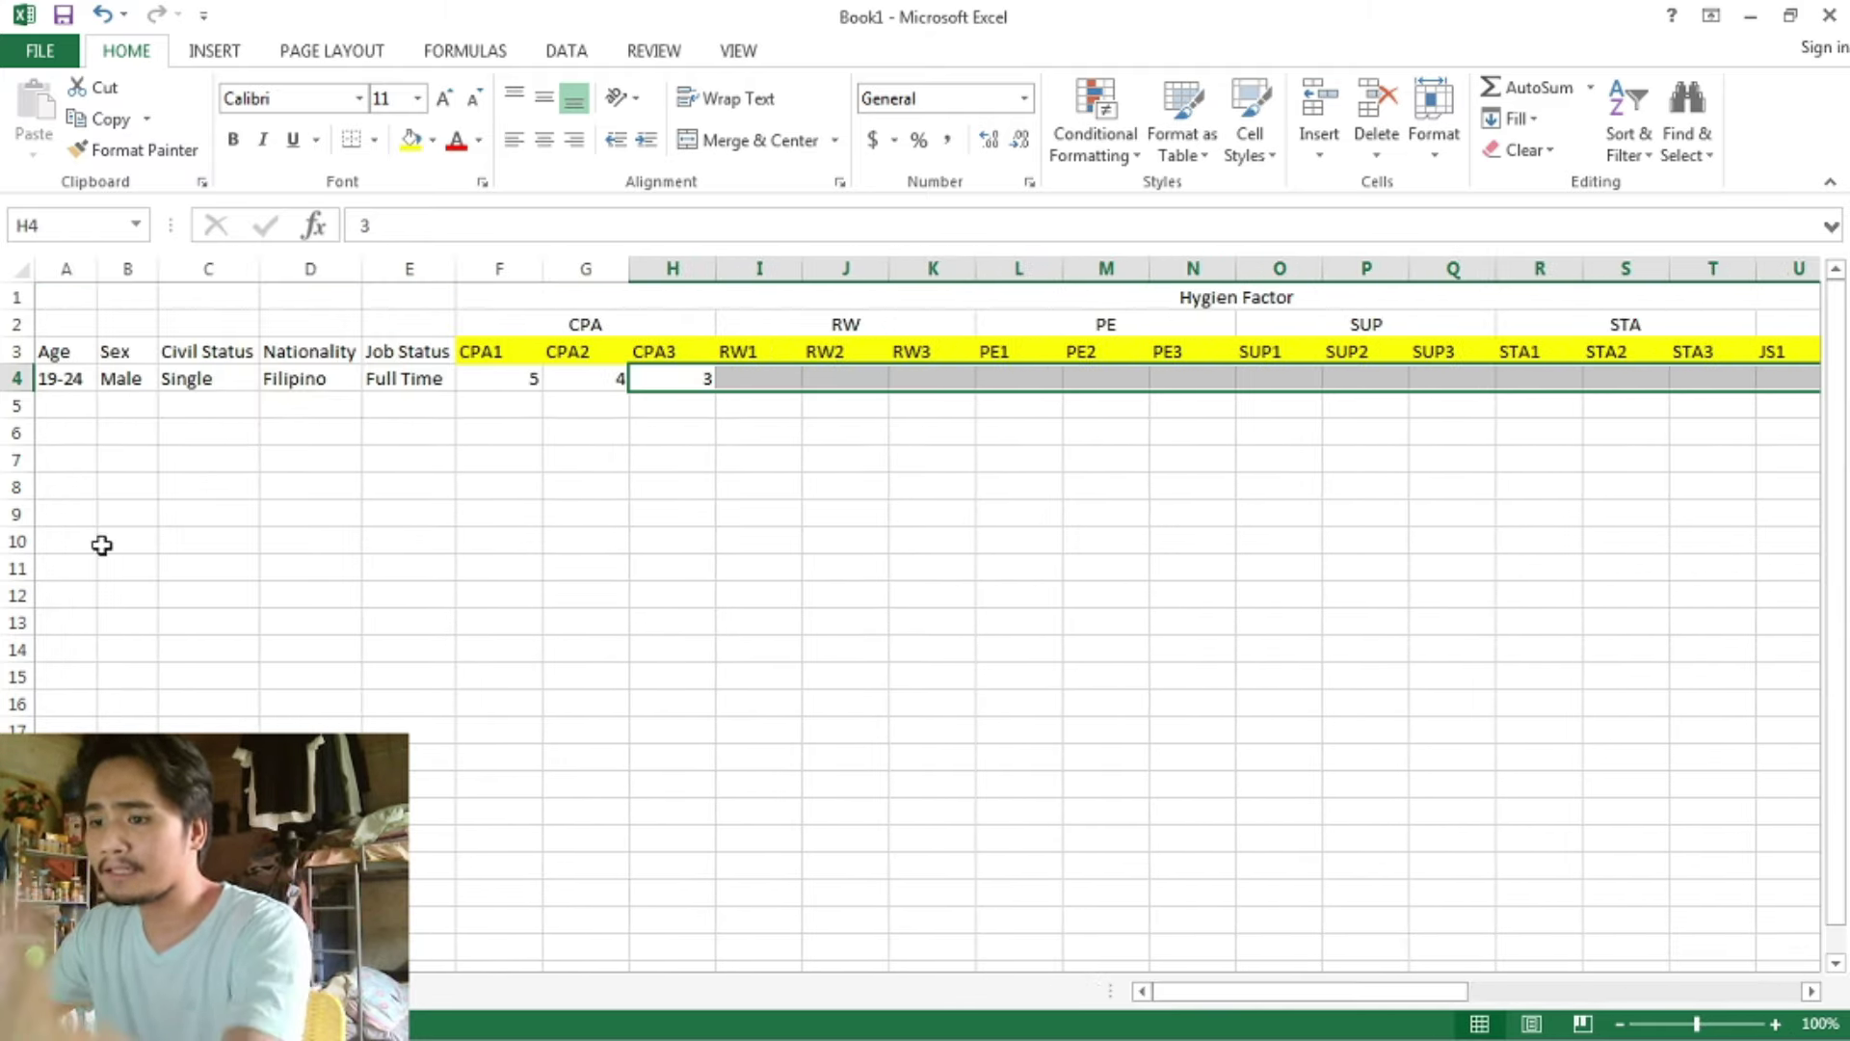
click(71, 407)
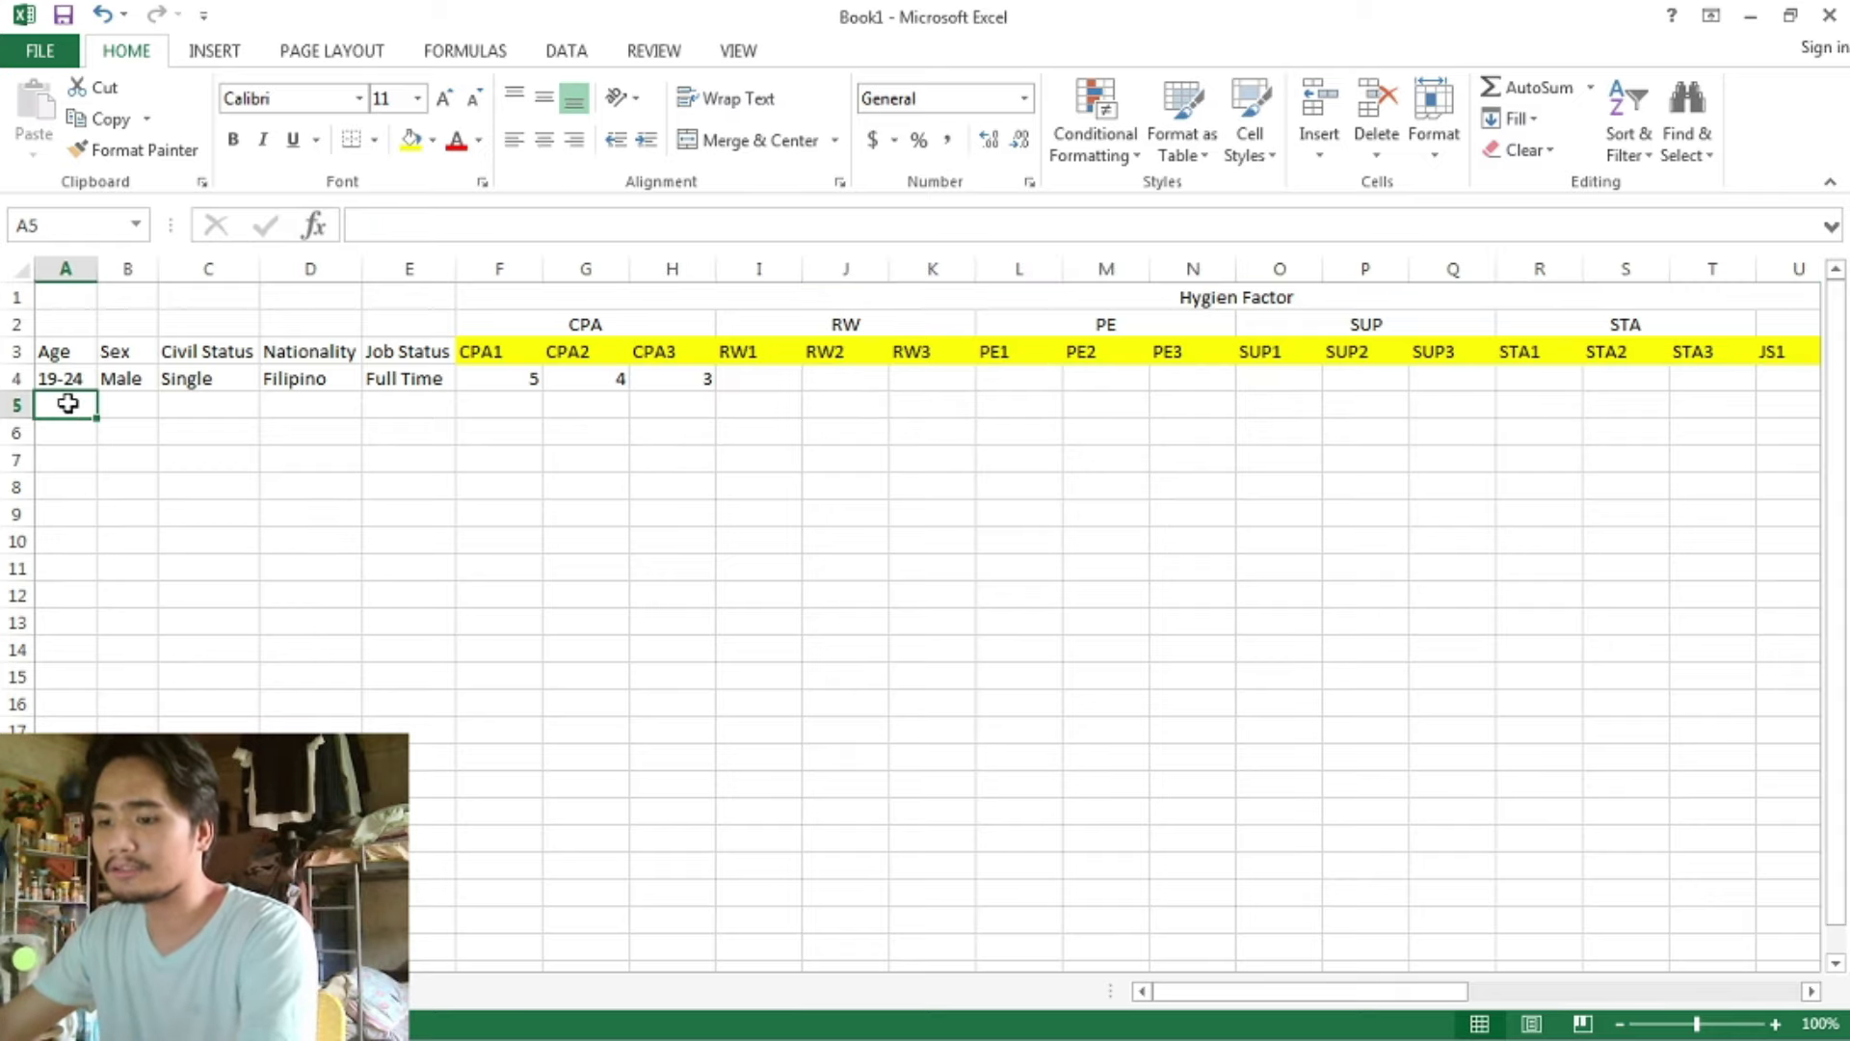
- Check the survey, then enter the second respondent's age 25-29 in A5 and Female in B5
key(alt+Tab)
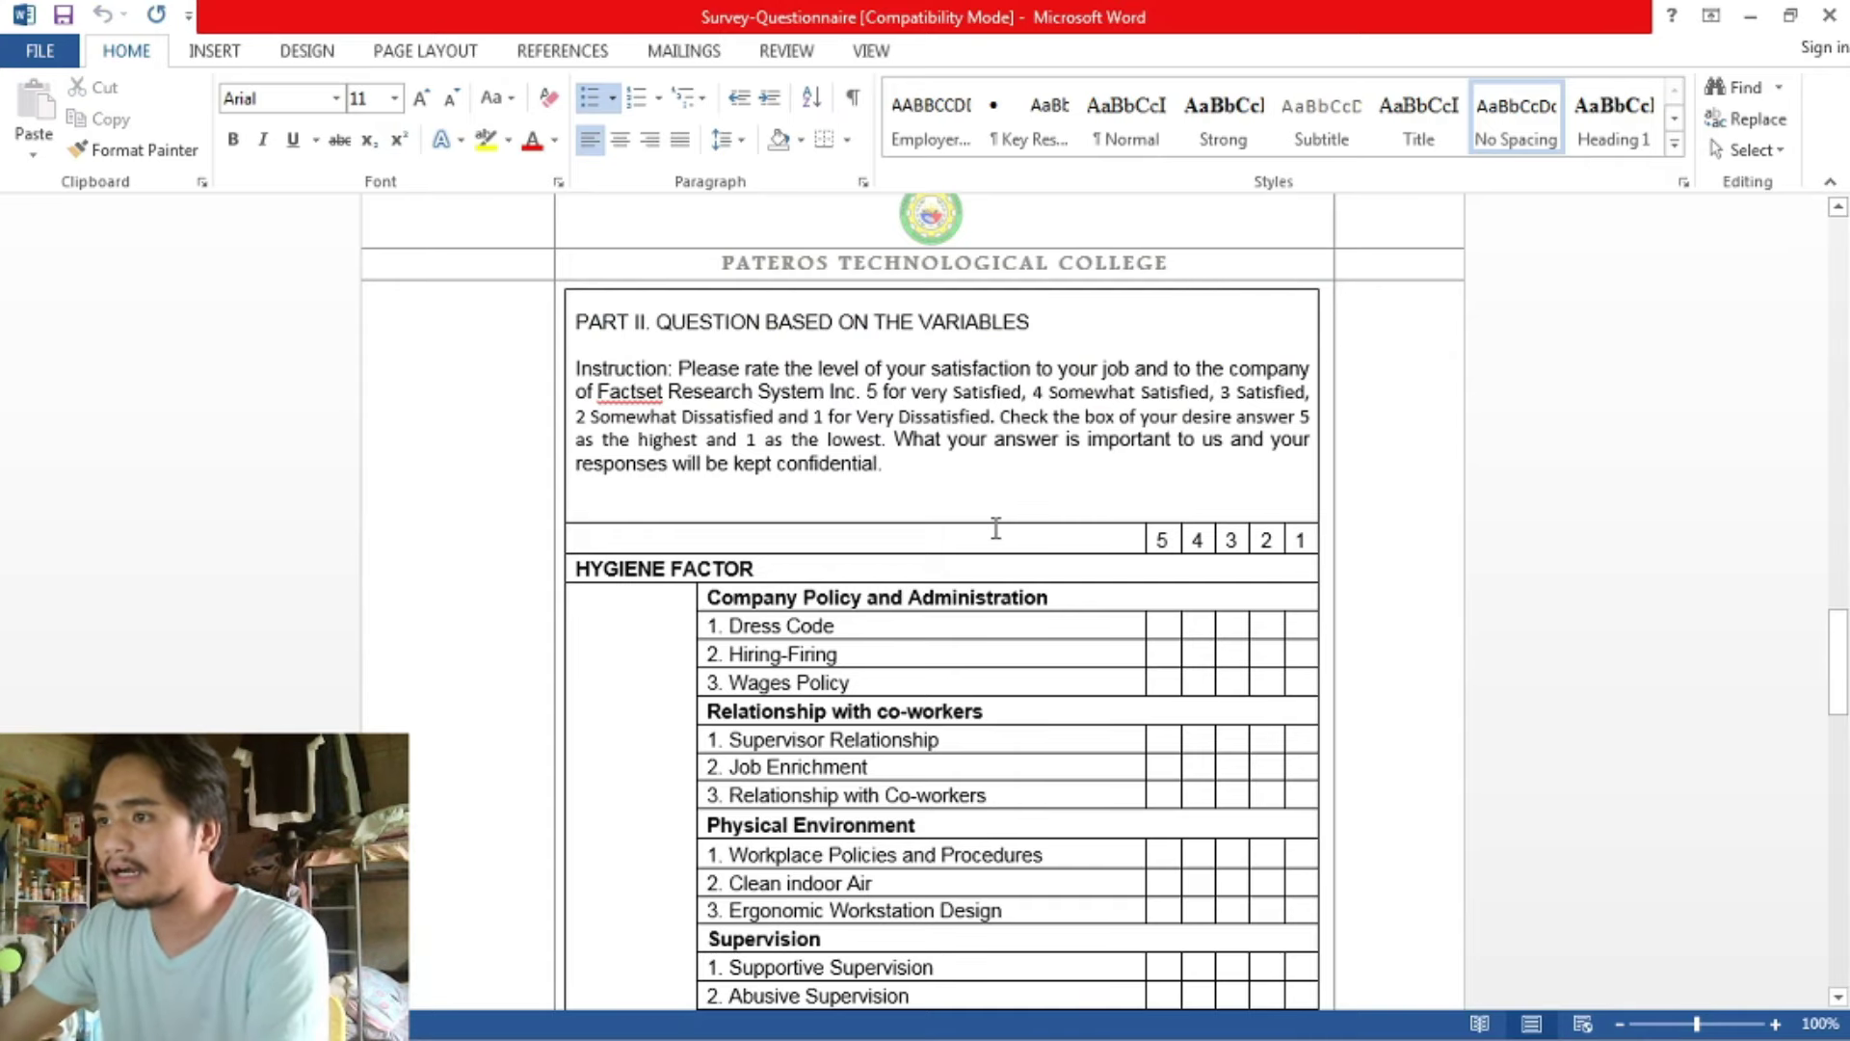
scroll(995, 529, up, 8)
scroll(1043, 525, up, 8)
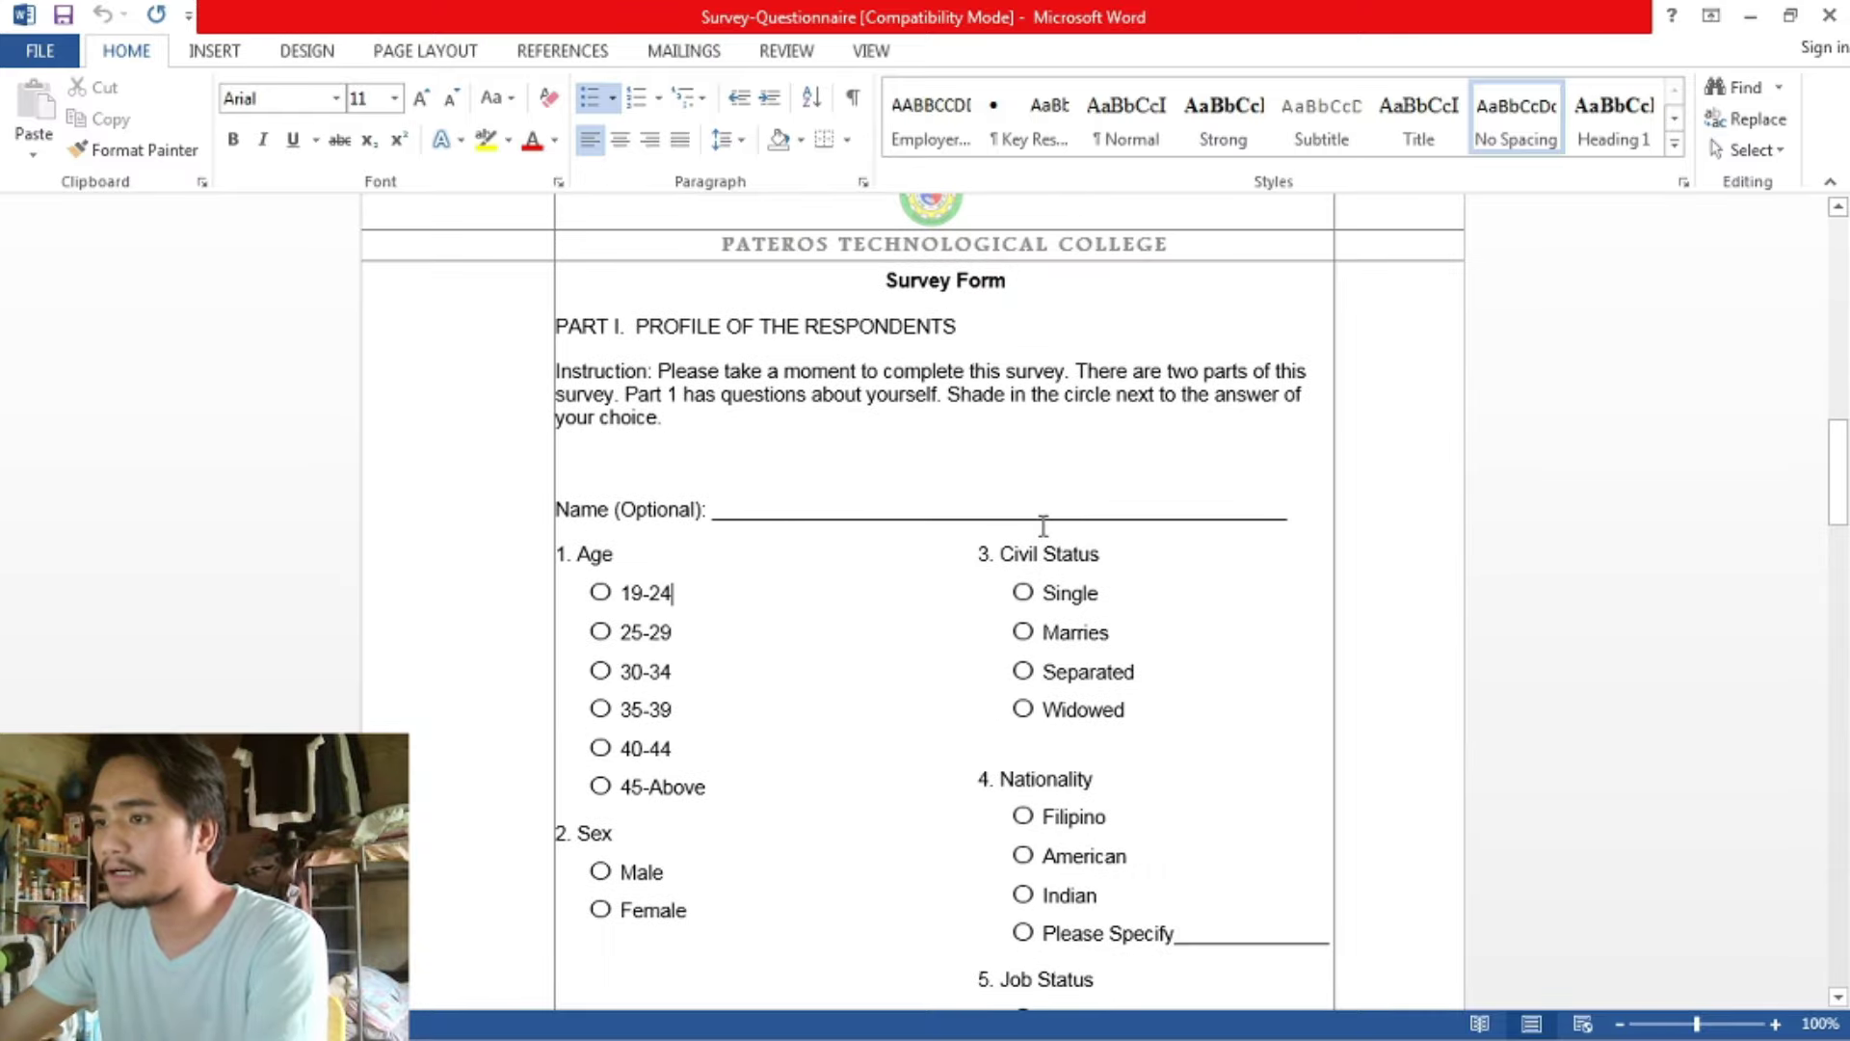
key(alt+Tab)
text(25-29)
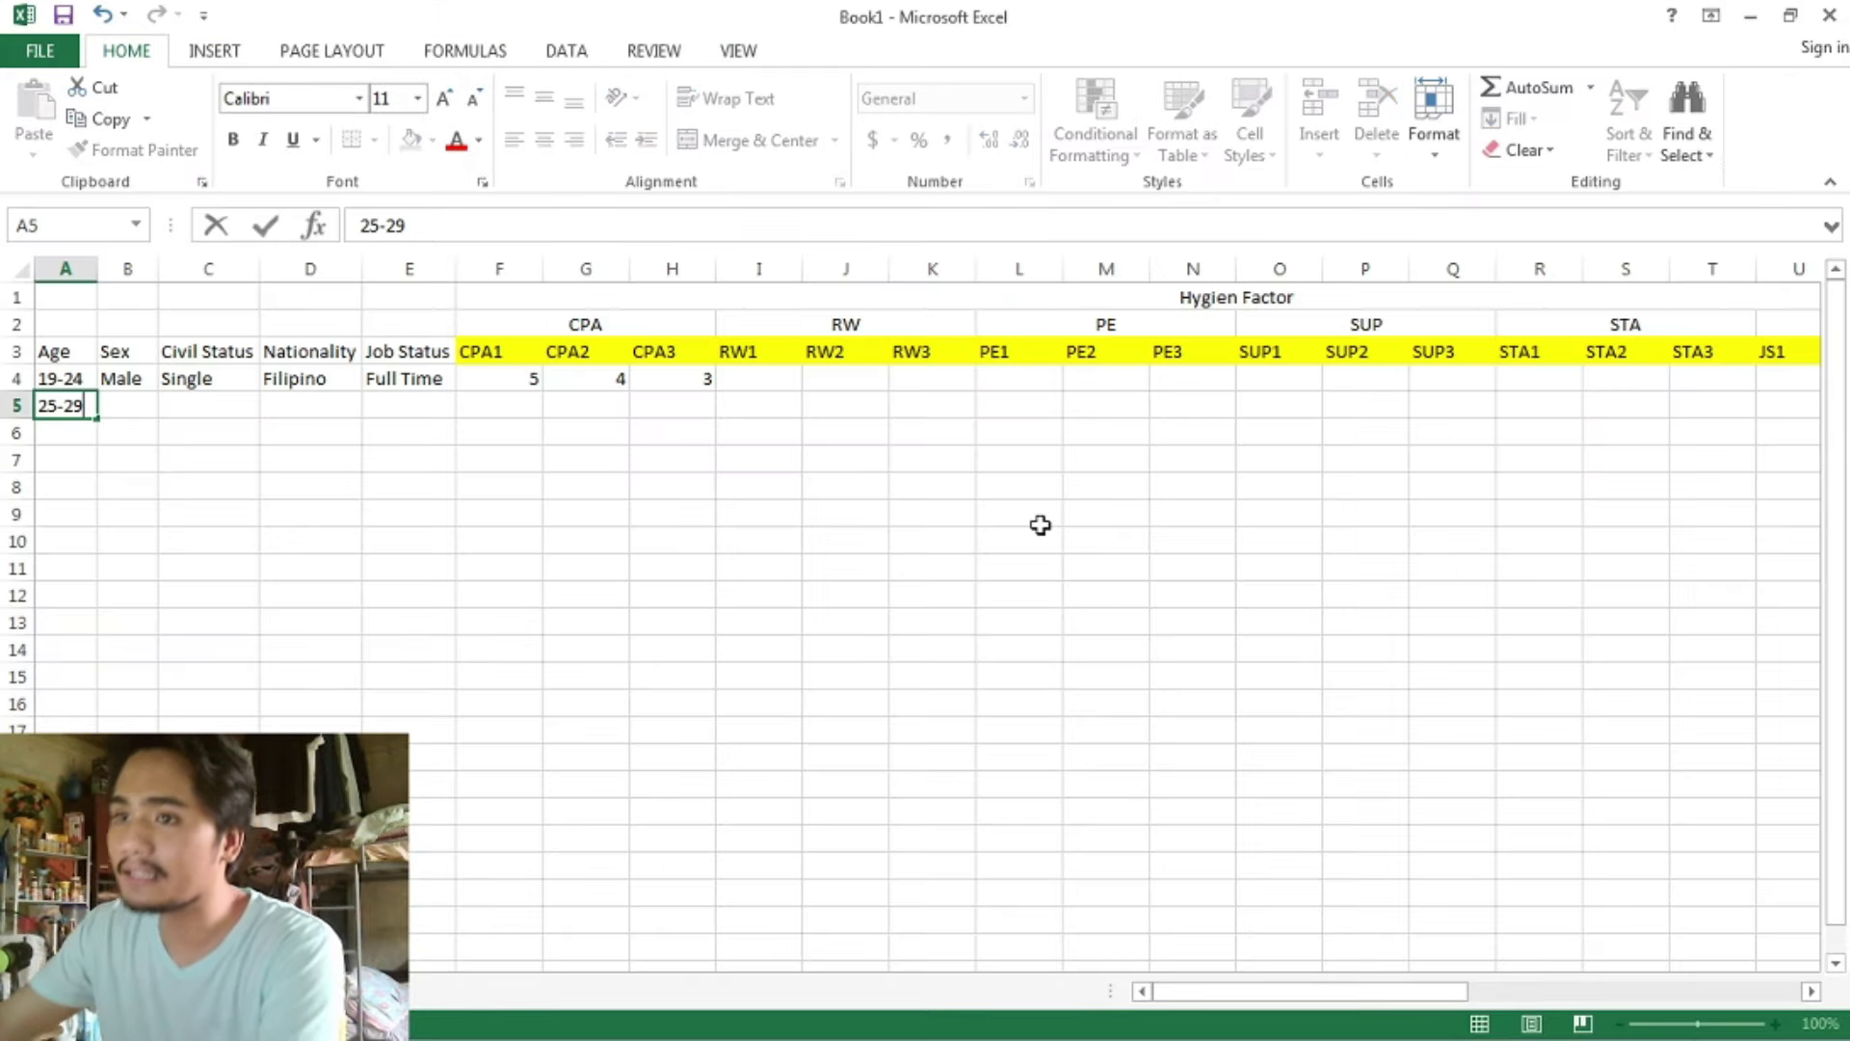
click(142, 344)
click(120, 405)
text(Female)
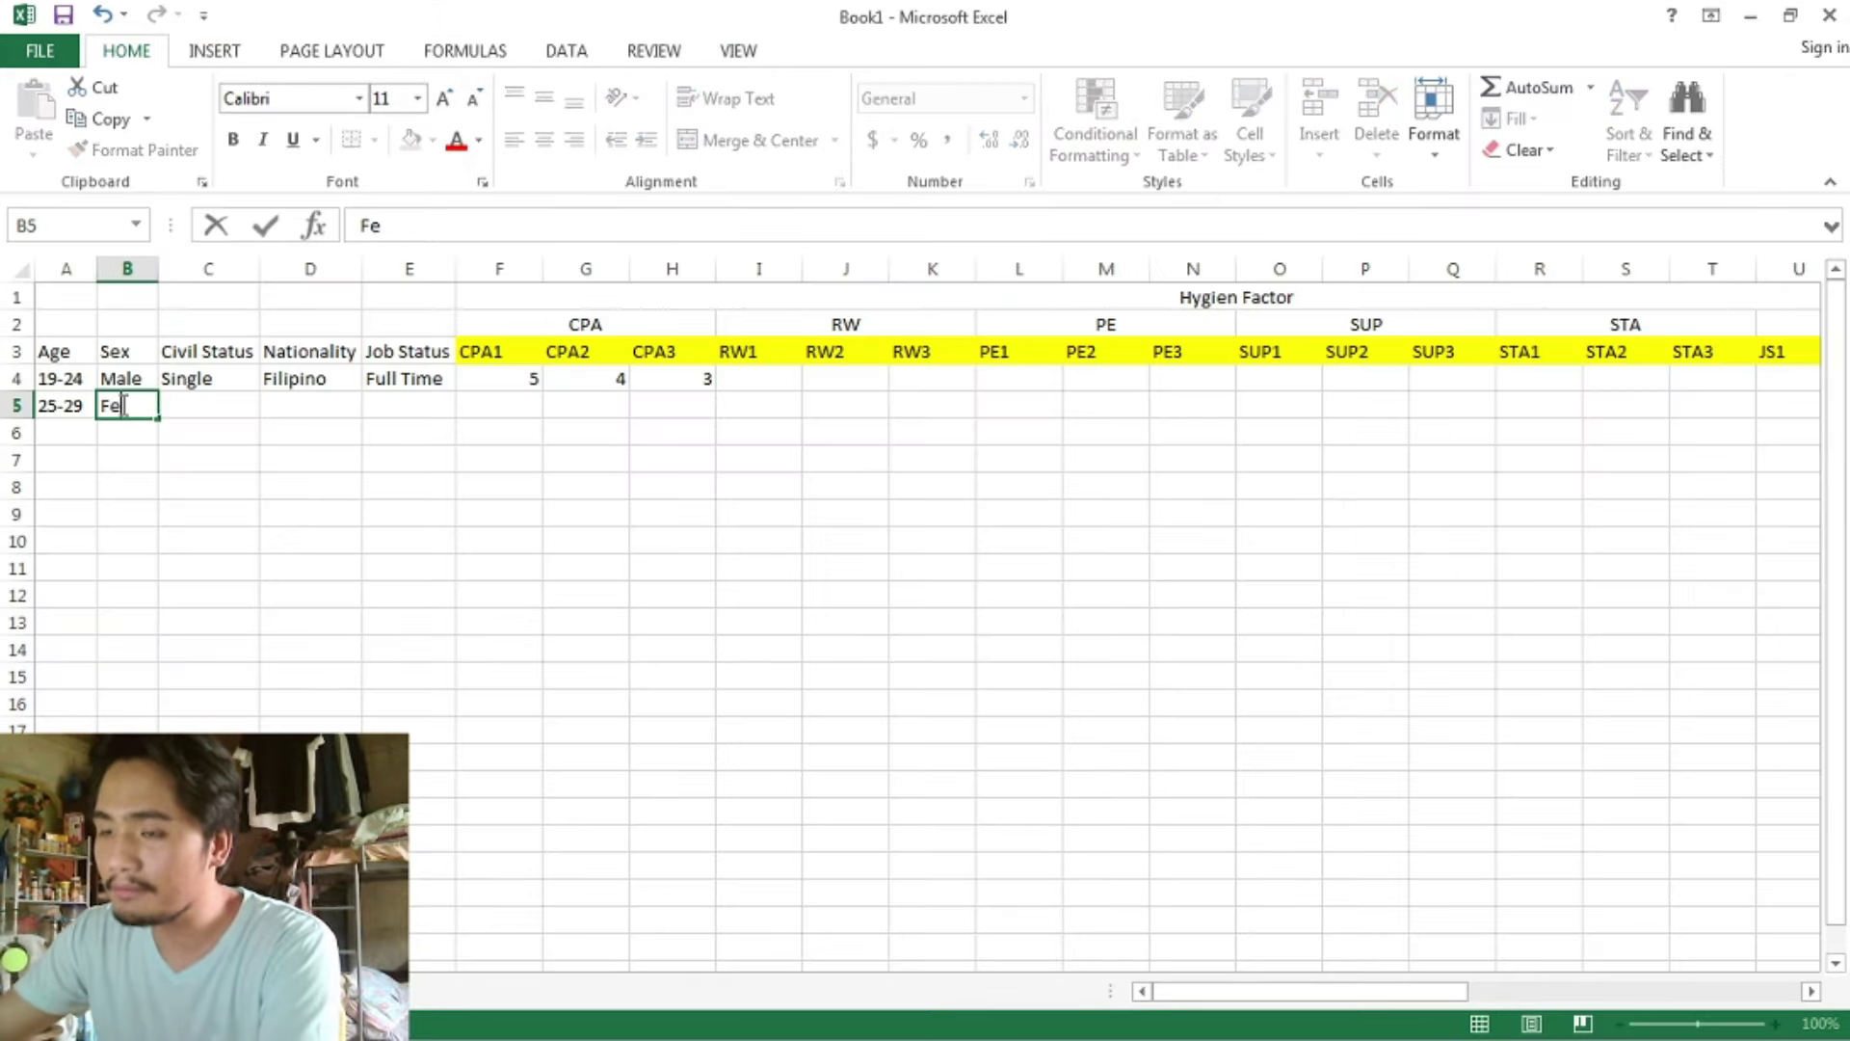
click(277, 482)
- Enter Married as the civil status in C5, correcting the misspelled 'Marriesd'
click(202, 412)
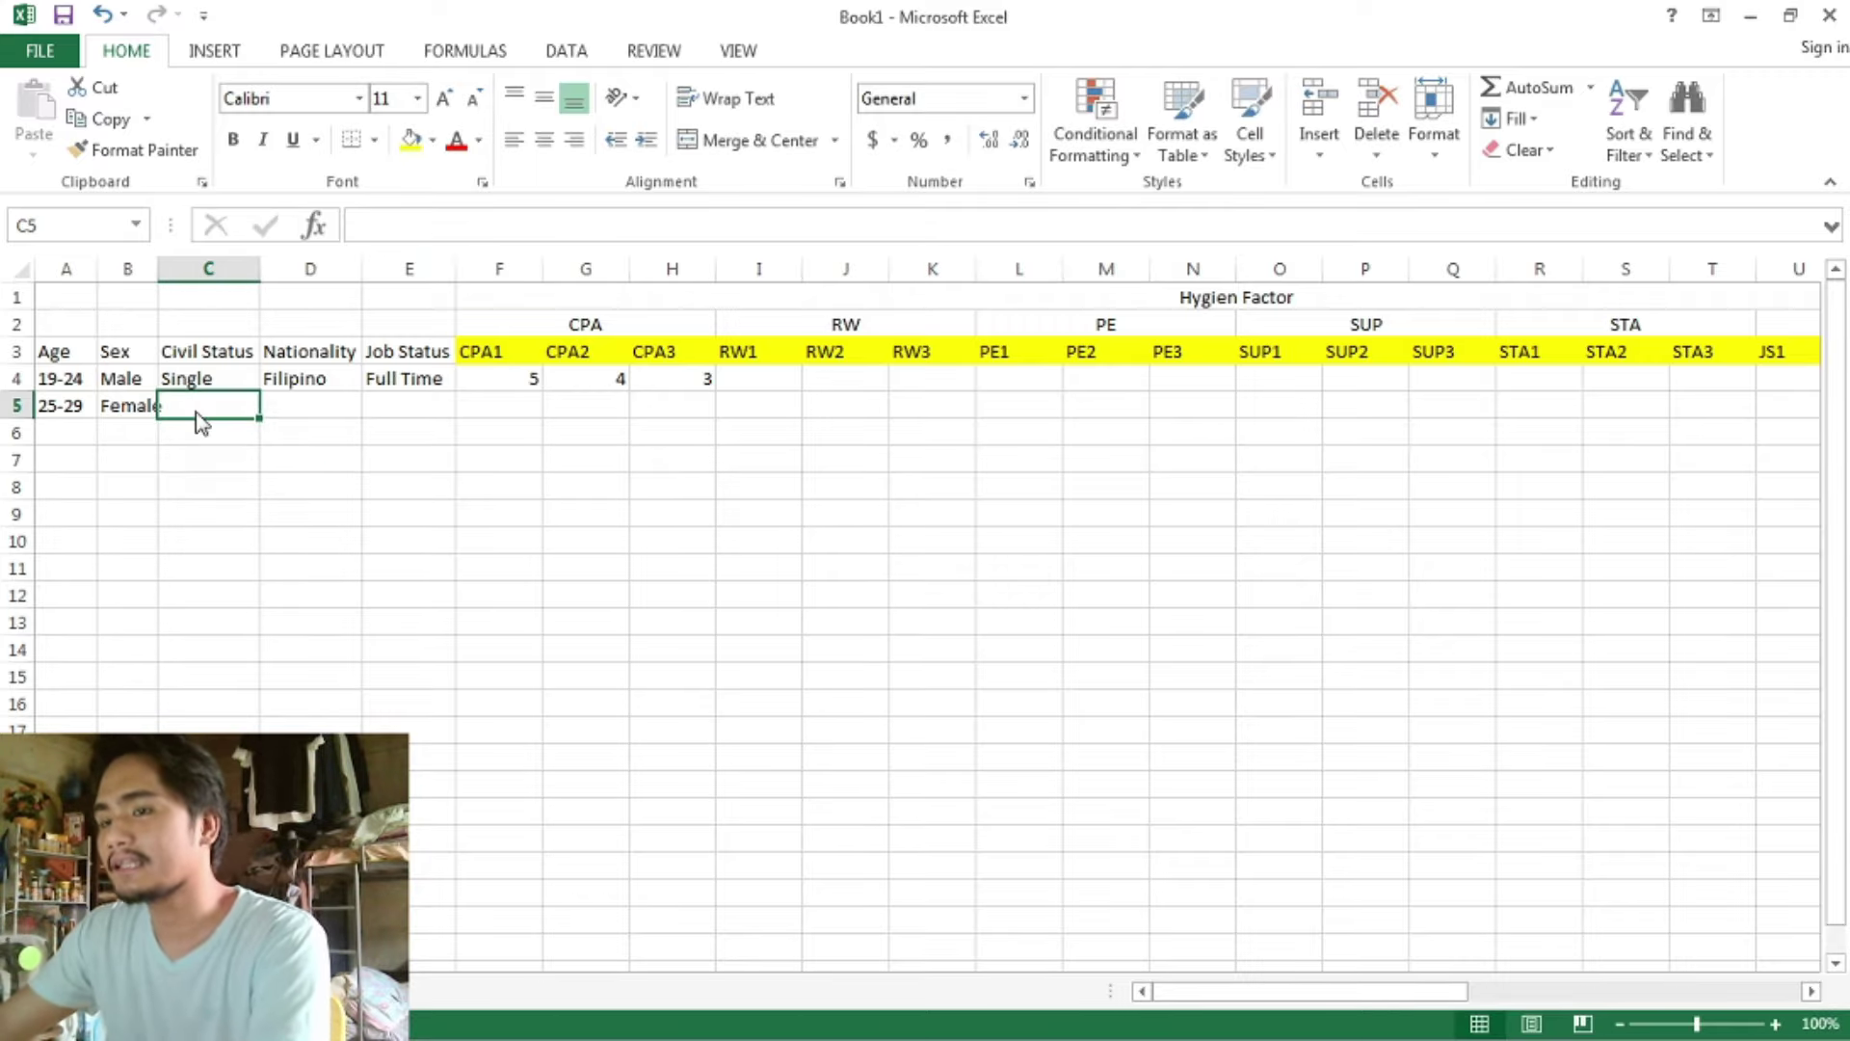
key(alt+Tab)
key(alt+Tab)
text(Marriesd)
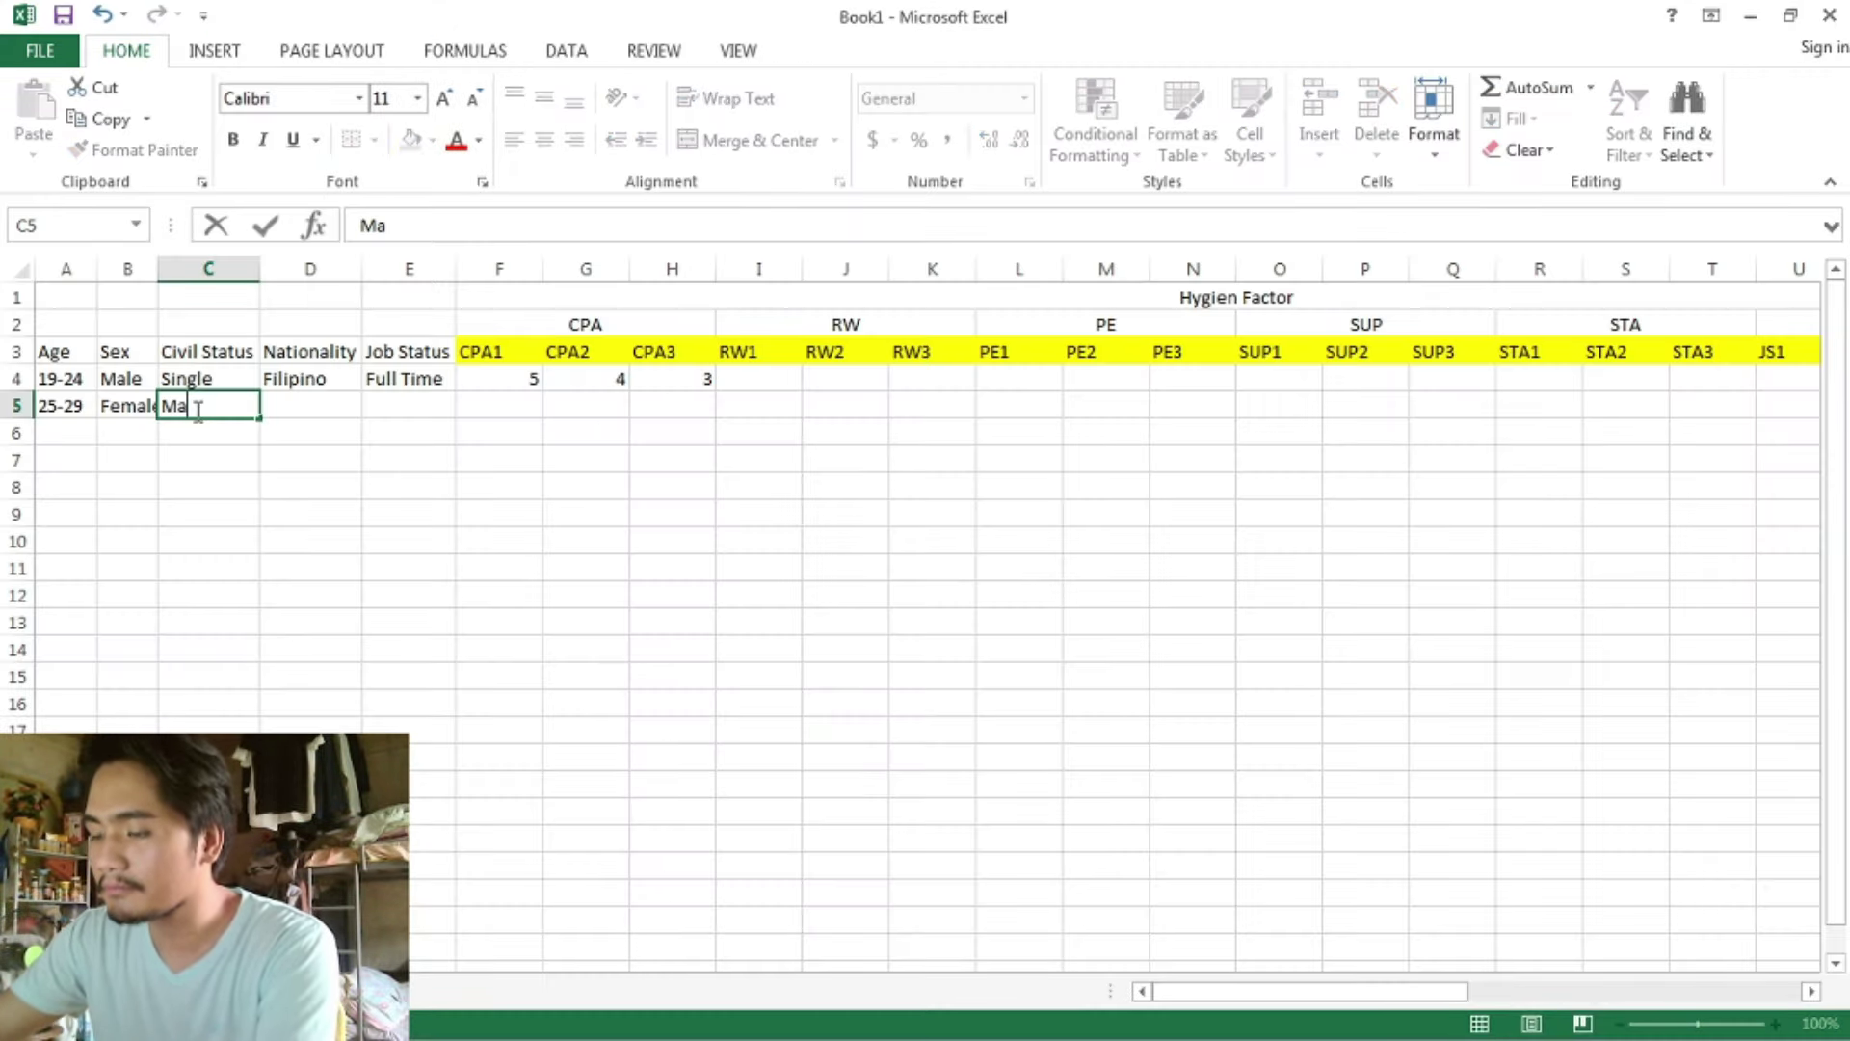
click(337, 480)
click(241, 406)
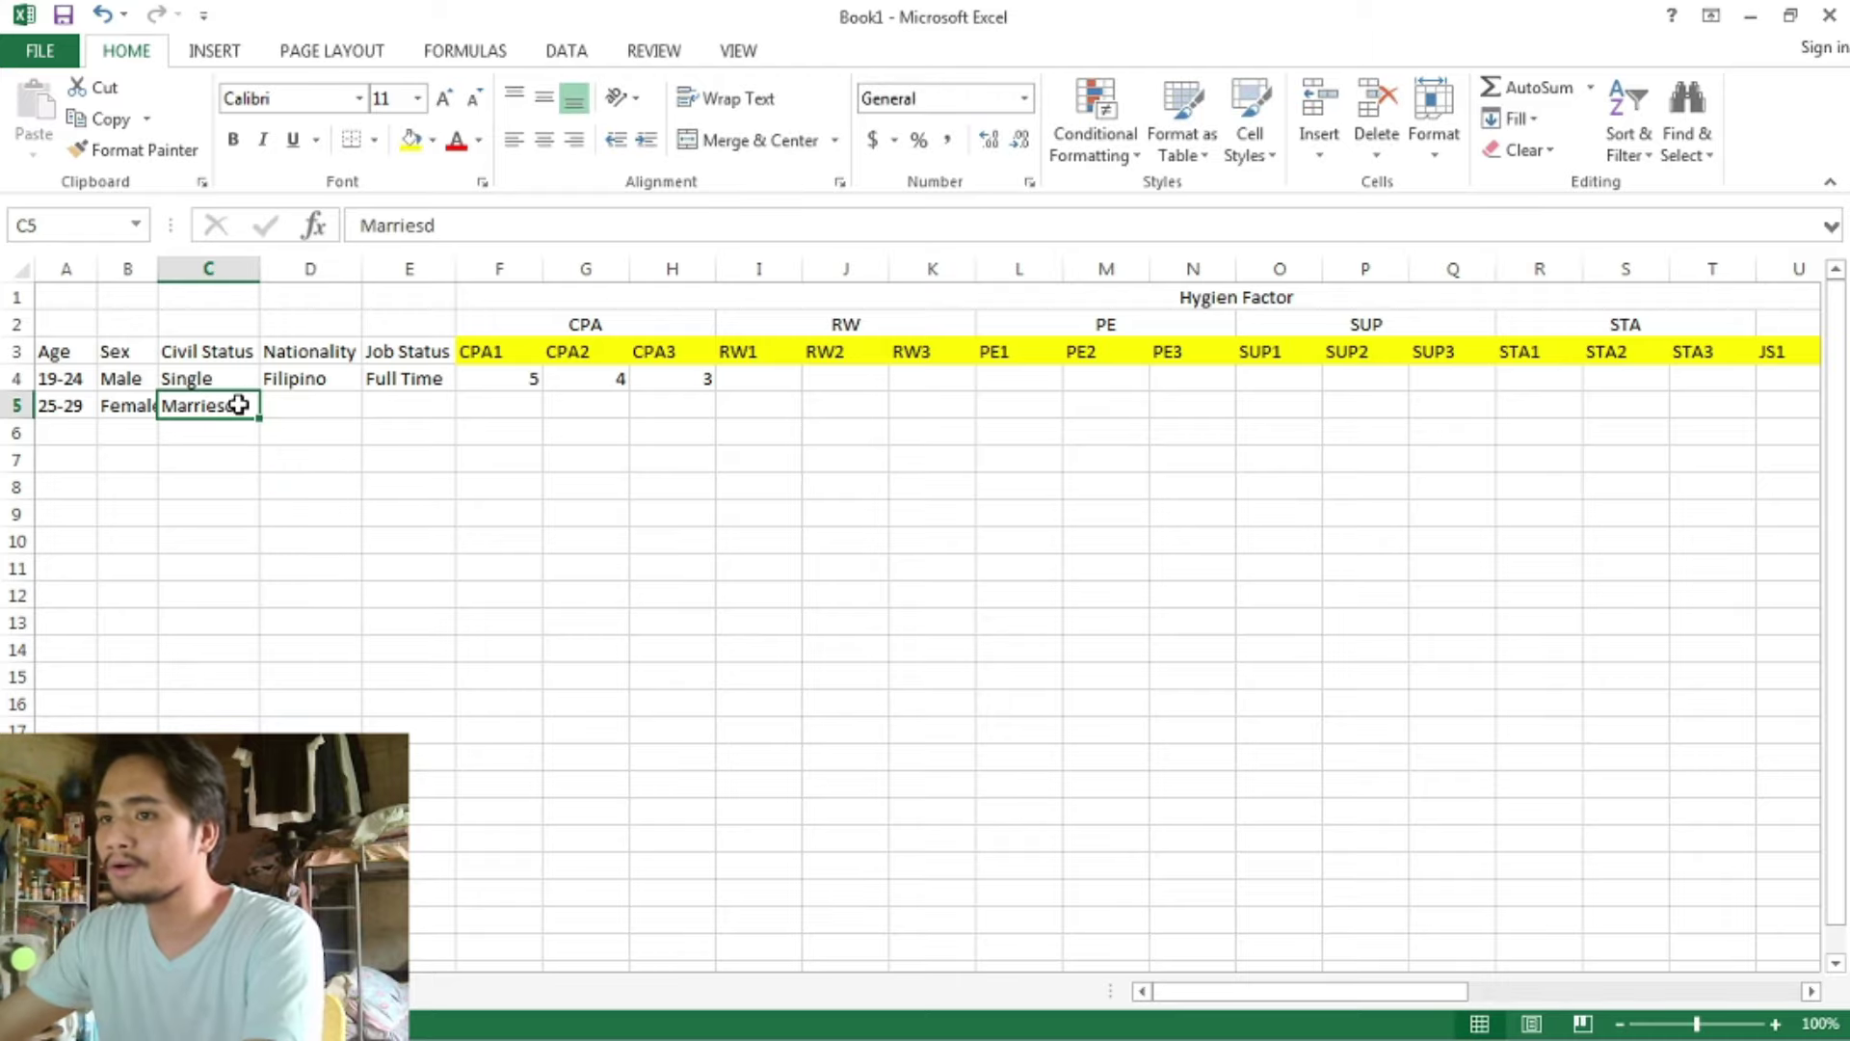
key(Left)
key(BackSpace)
key(Return)
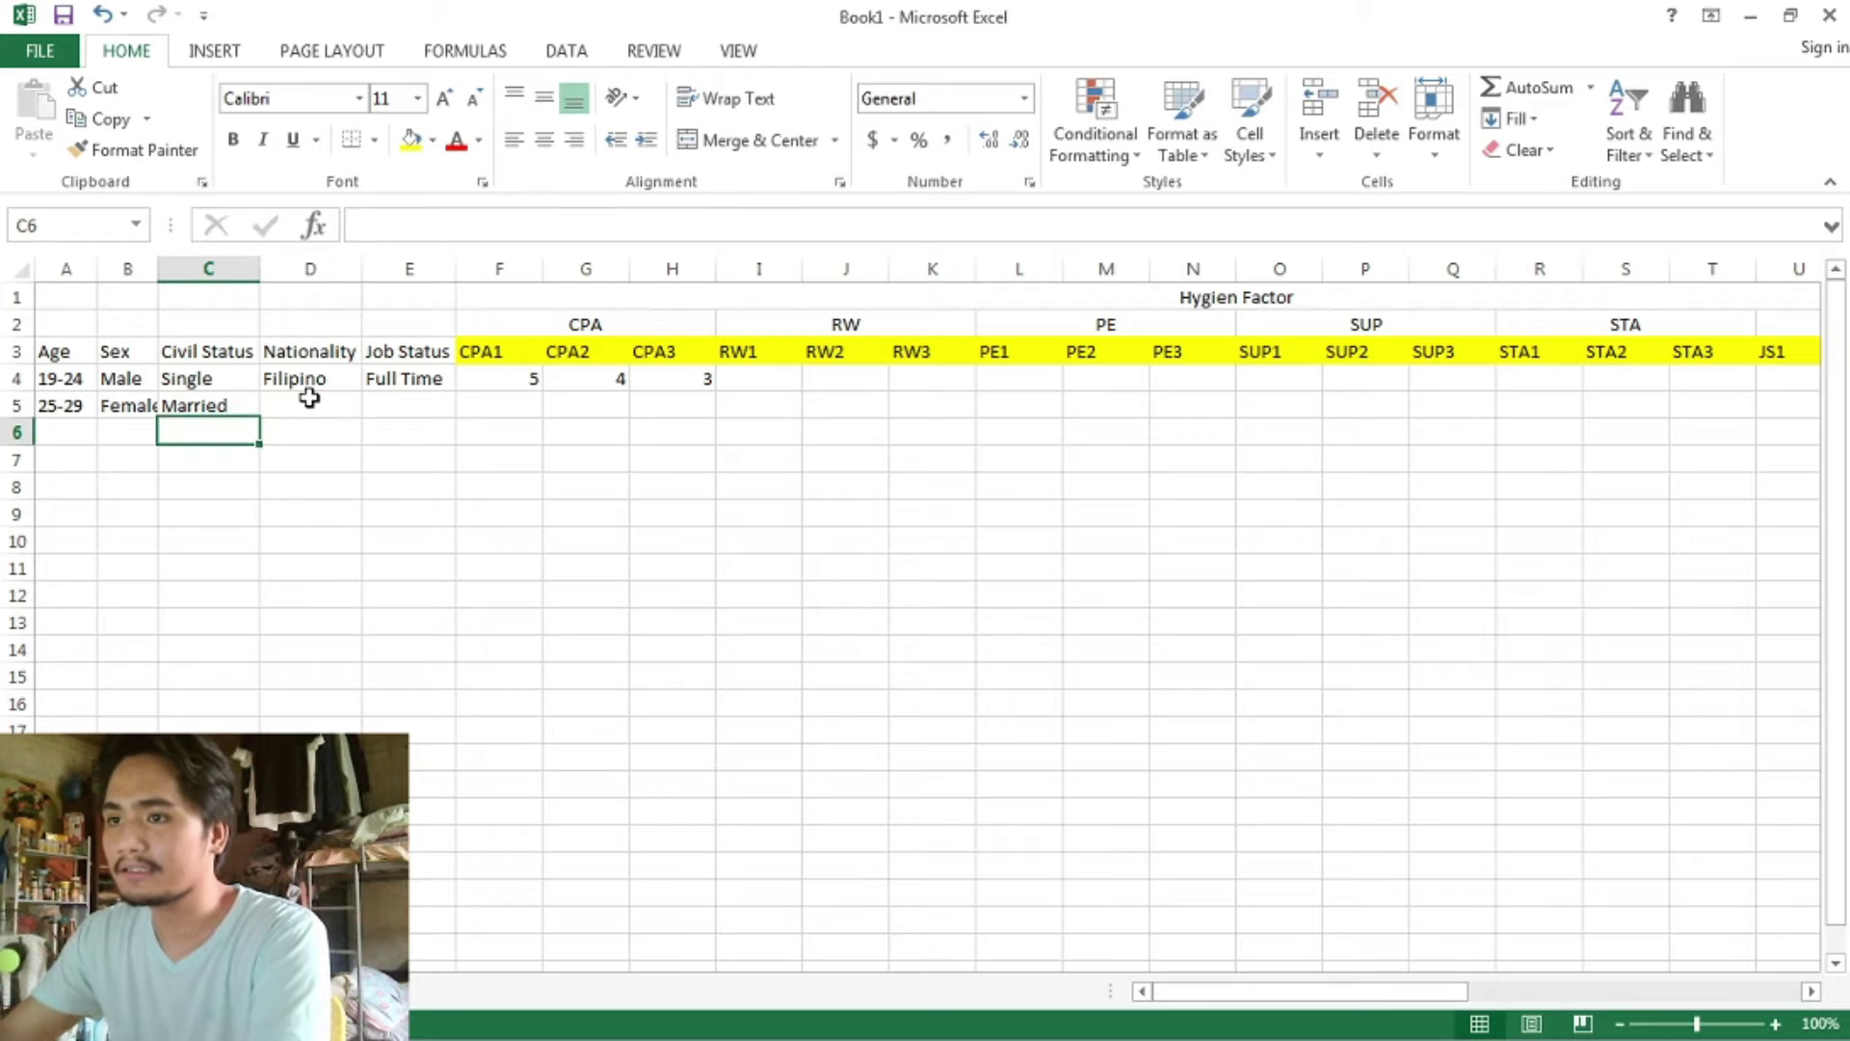
- Enter American as nationality in D5 and Part Time as job status in E5
click(308, 398)
key(alt+Tab)
key(alt+Tab)
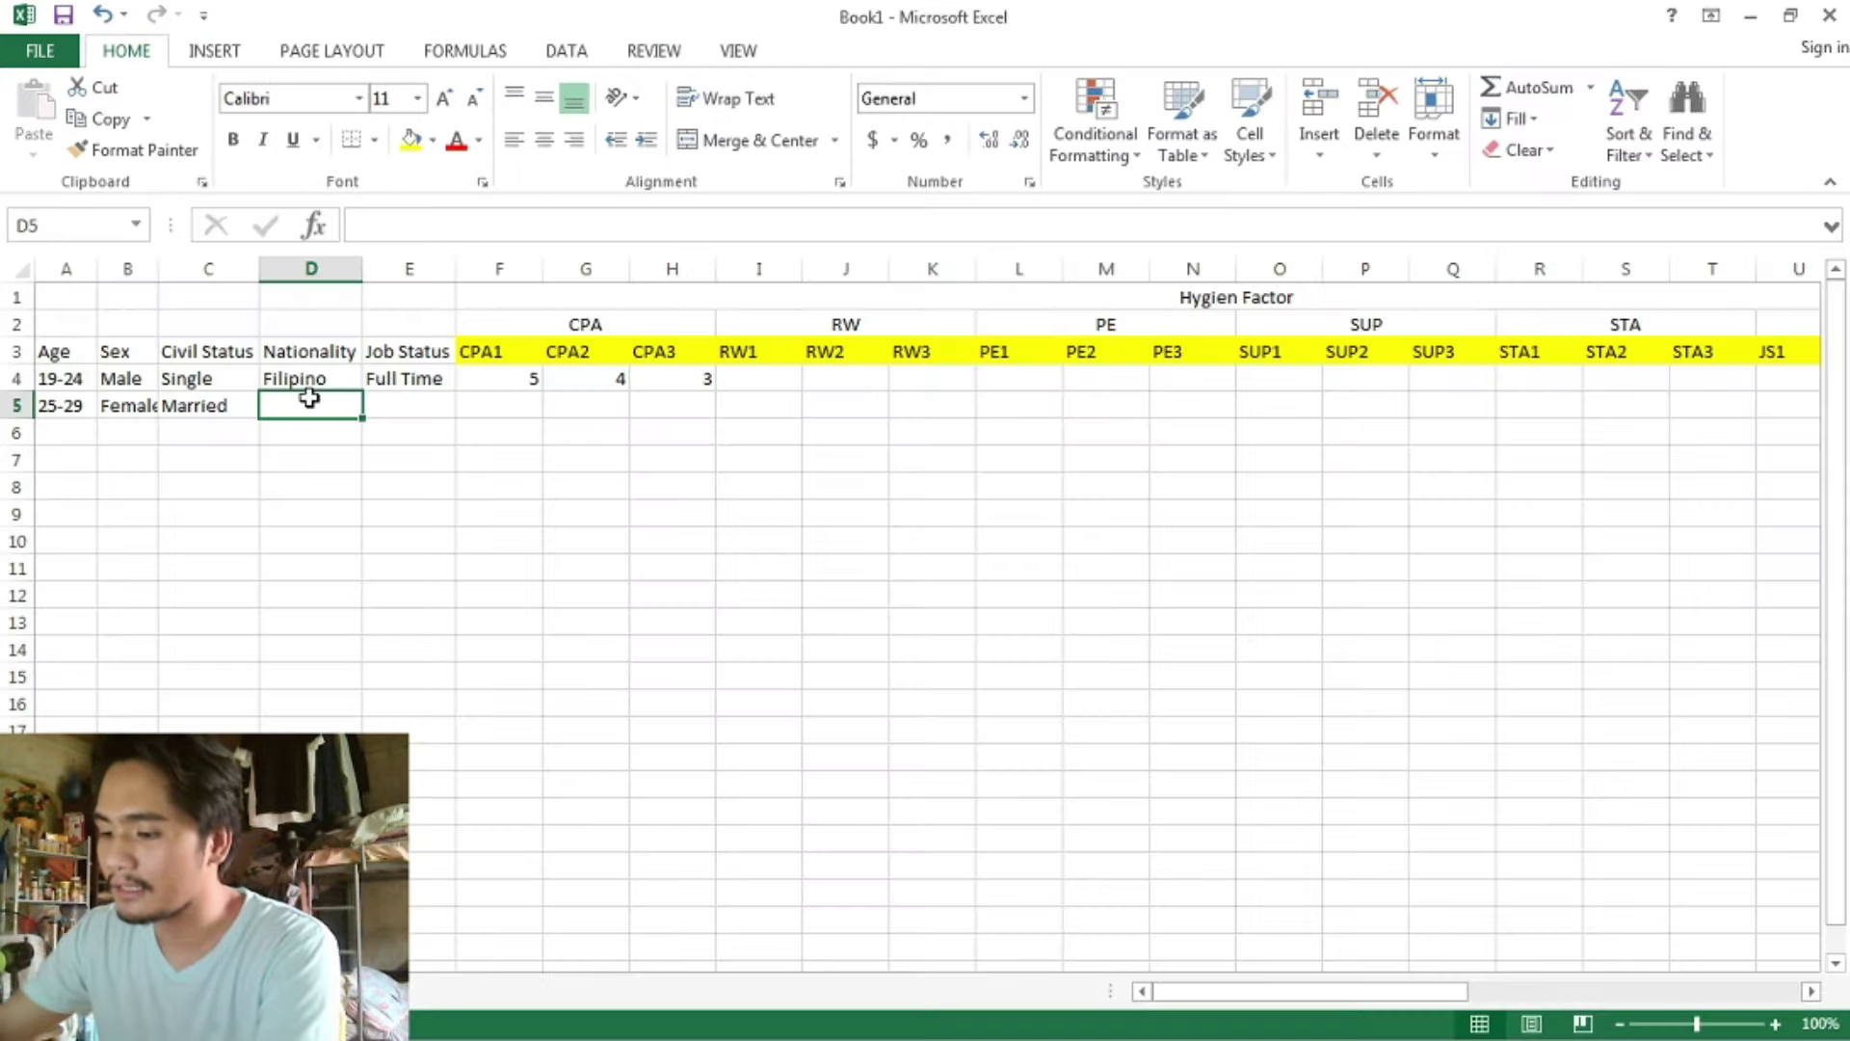
text(American)
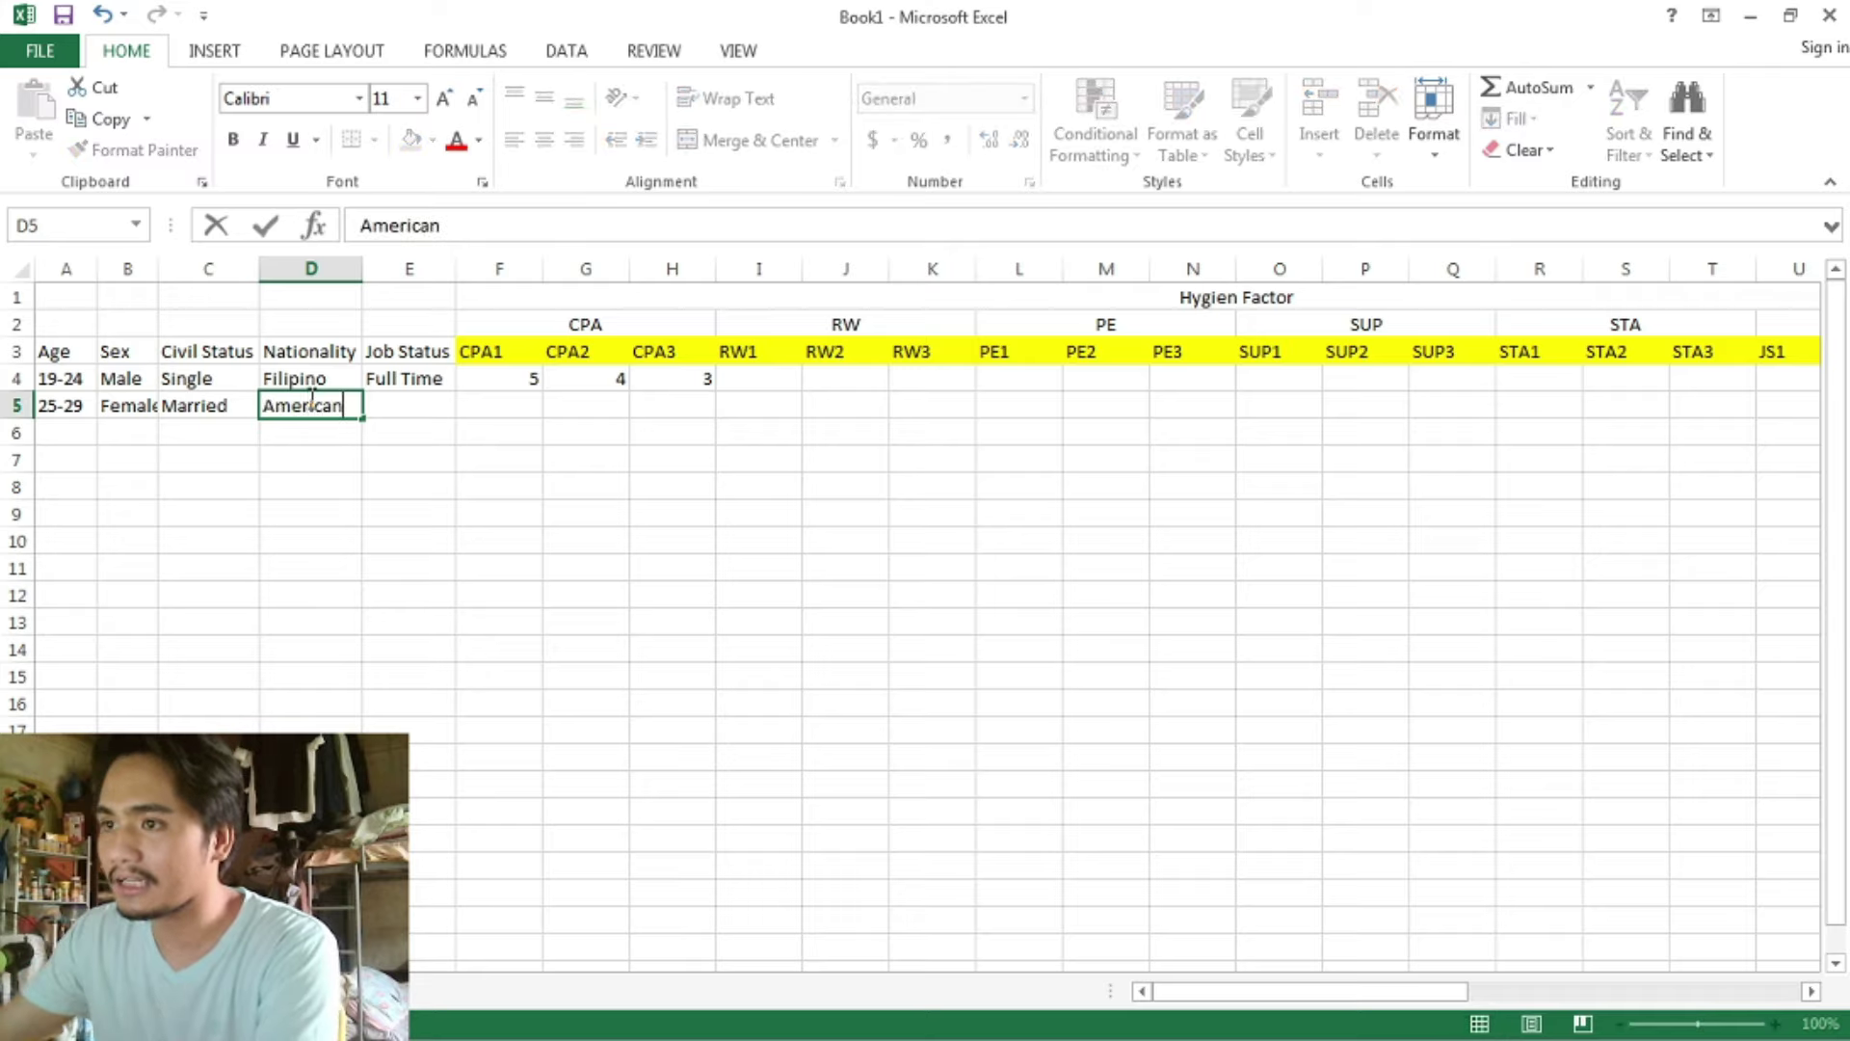
click(395, 399)
text(Part)
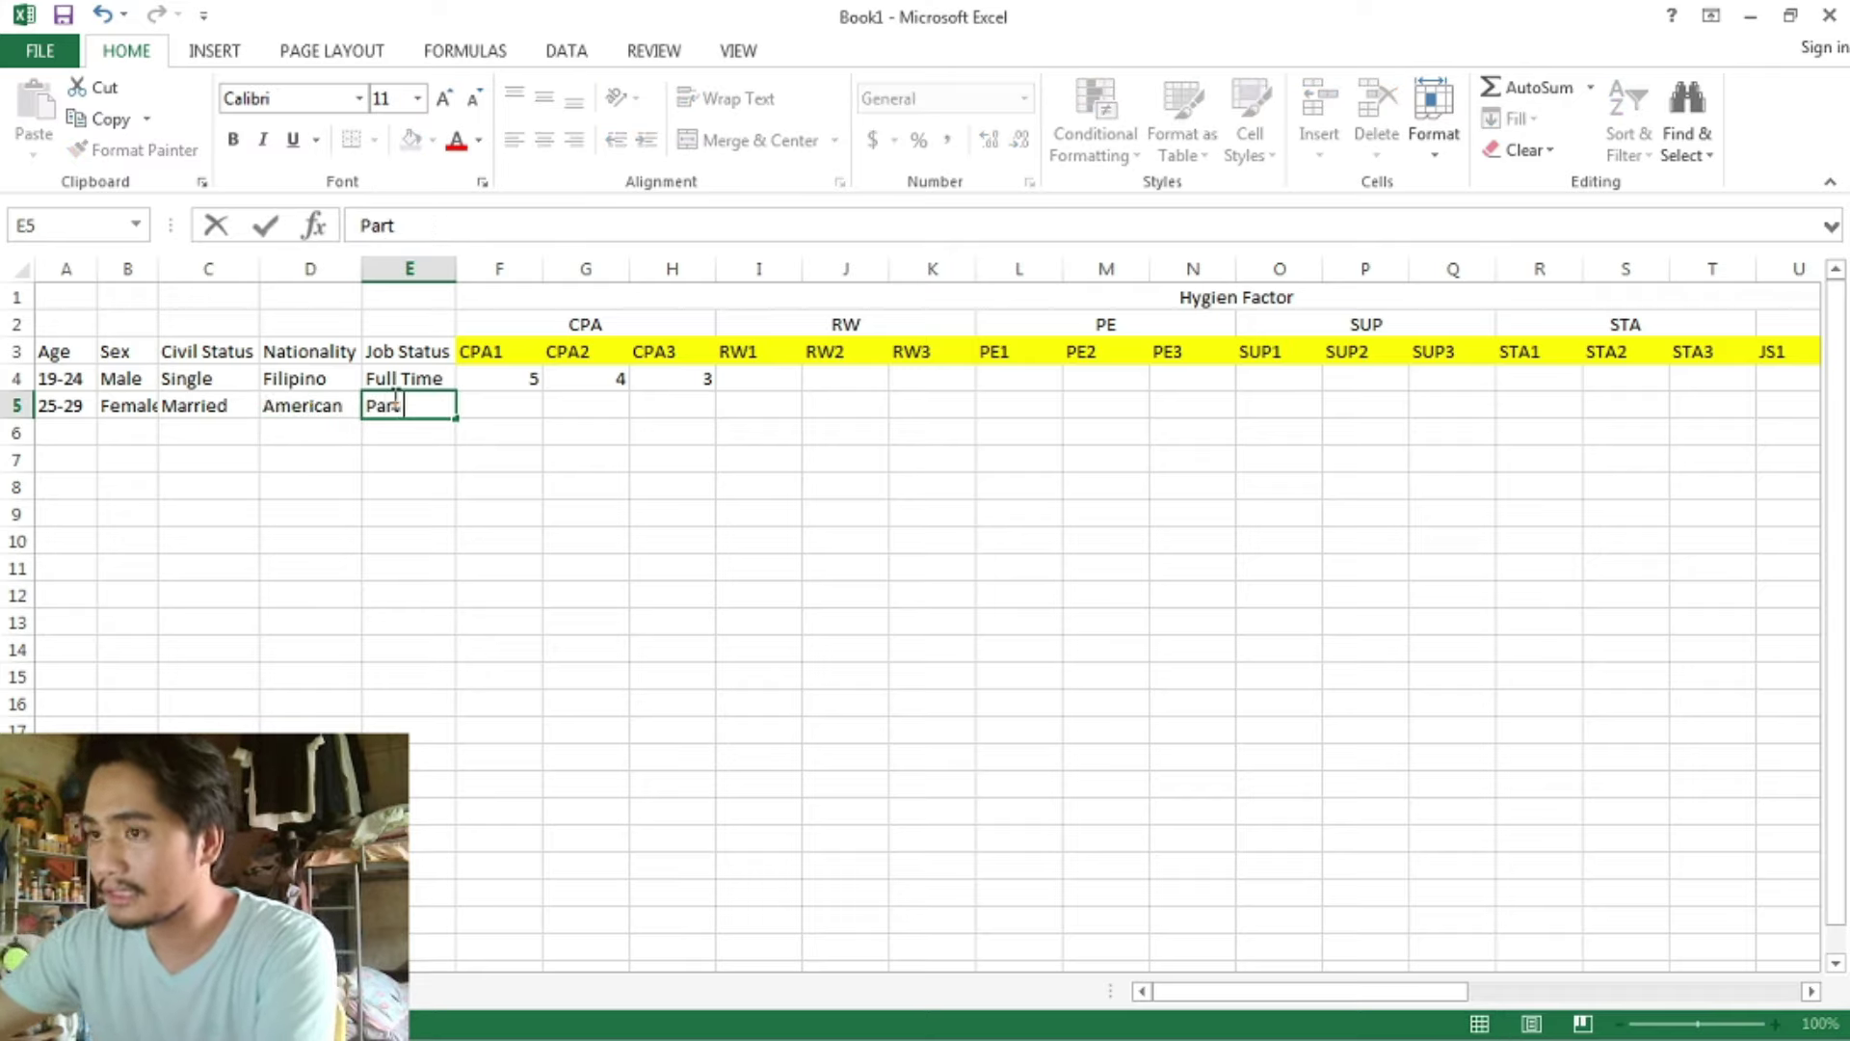
text( Time)
click(513, 402)
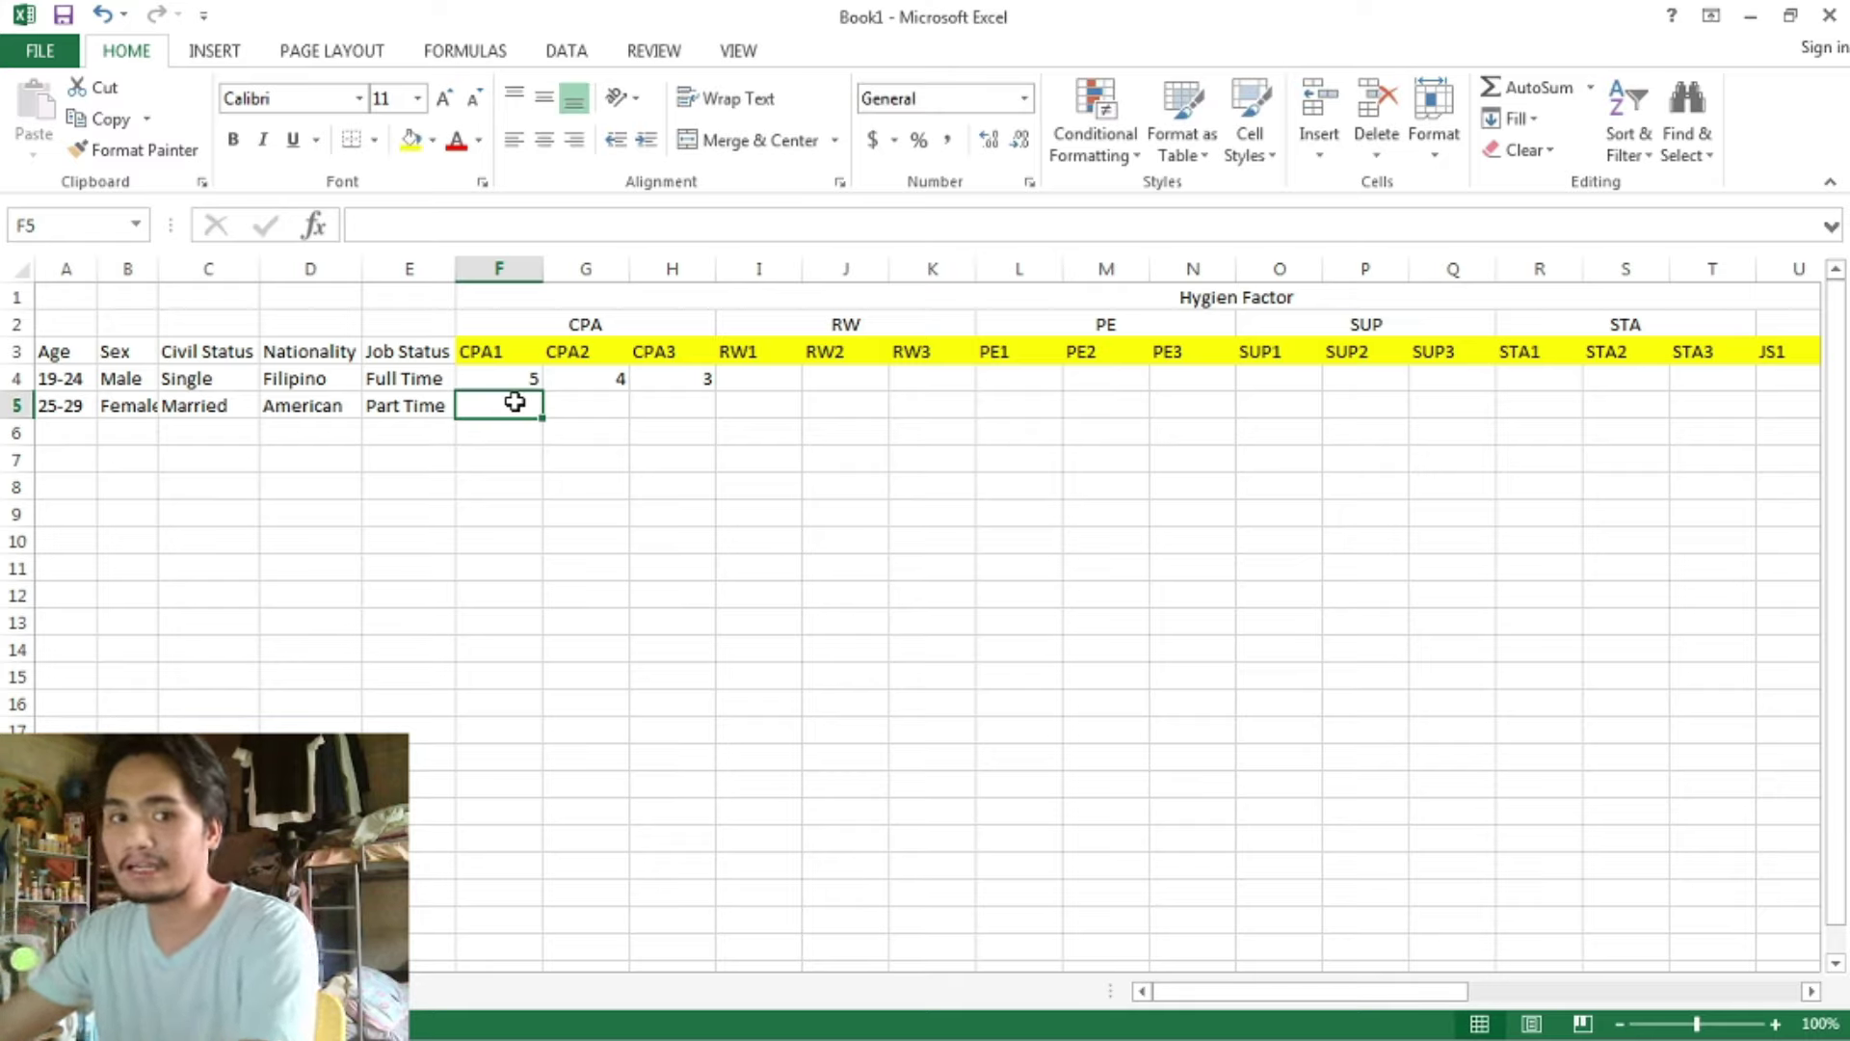
- Fill the second respondent's CPA scores 3, 4 and 5 into F5:H5
text(3)
key(Tab)
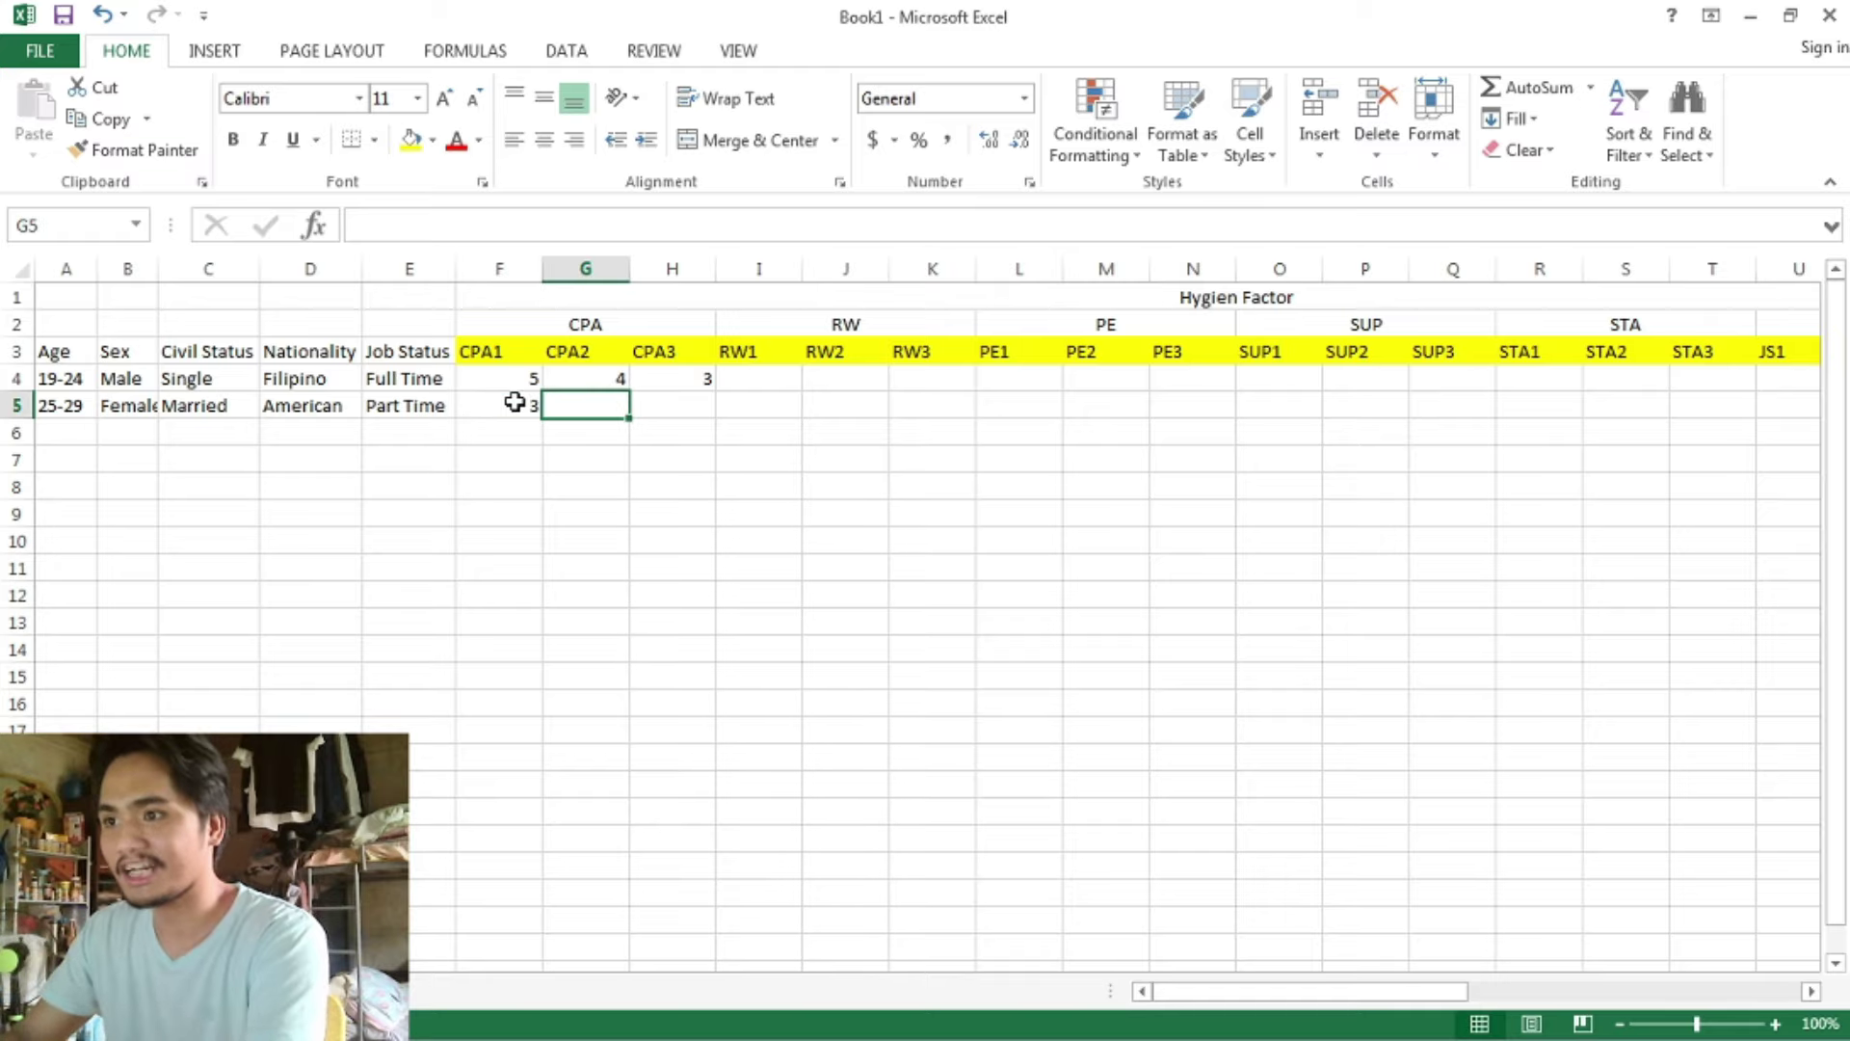
text(4)
key(Tab)
text(5)
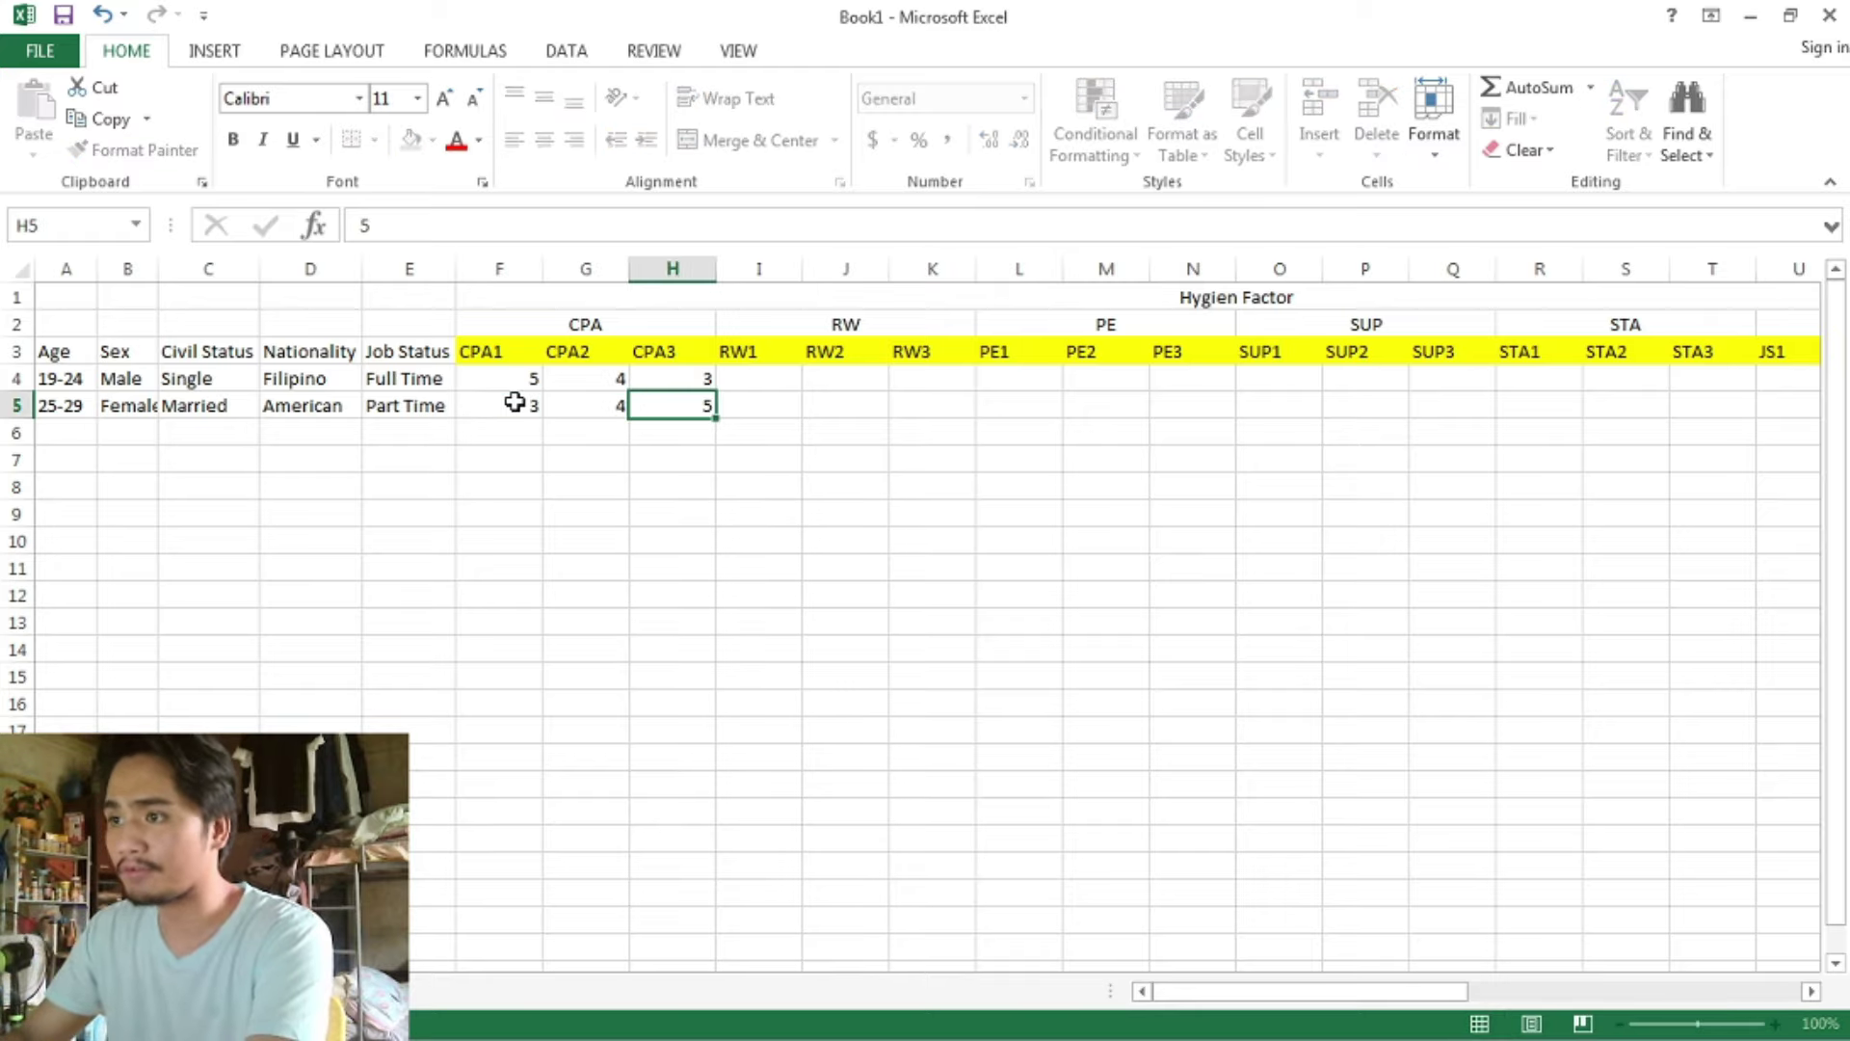
key(Tab)
- Check Word's Hygiene Factor table, then enter RW scores 5, 5 and 5 in I5:K5
key(alt+Tab)
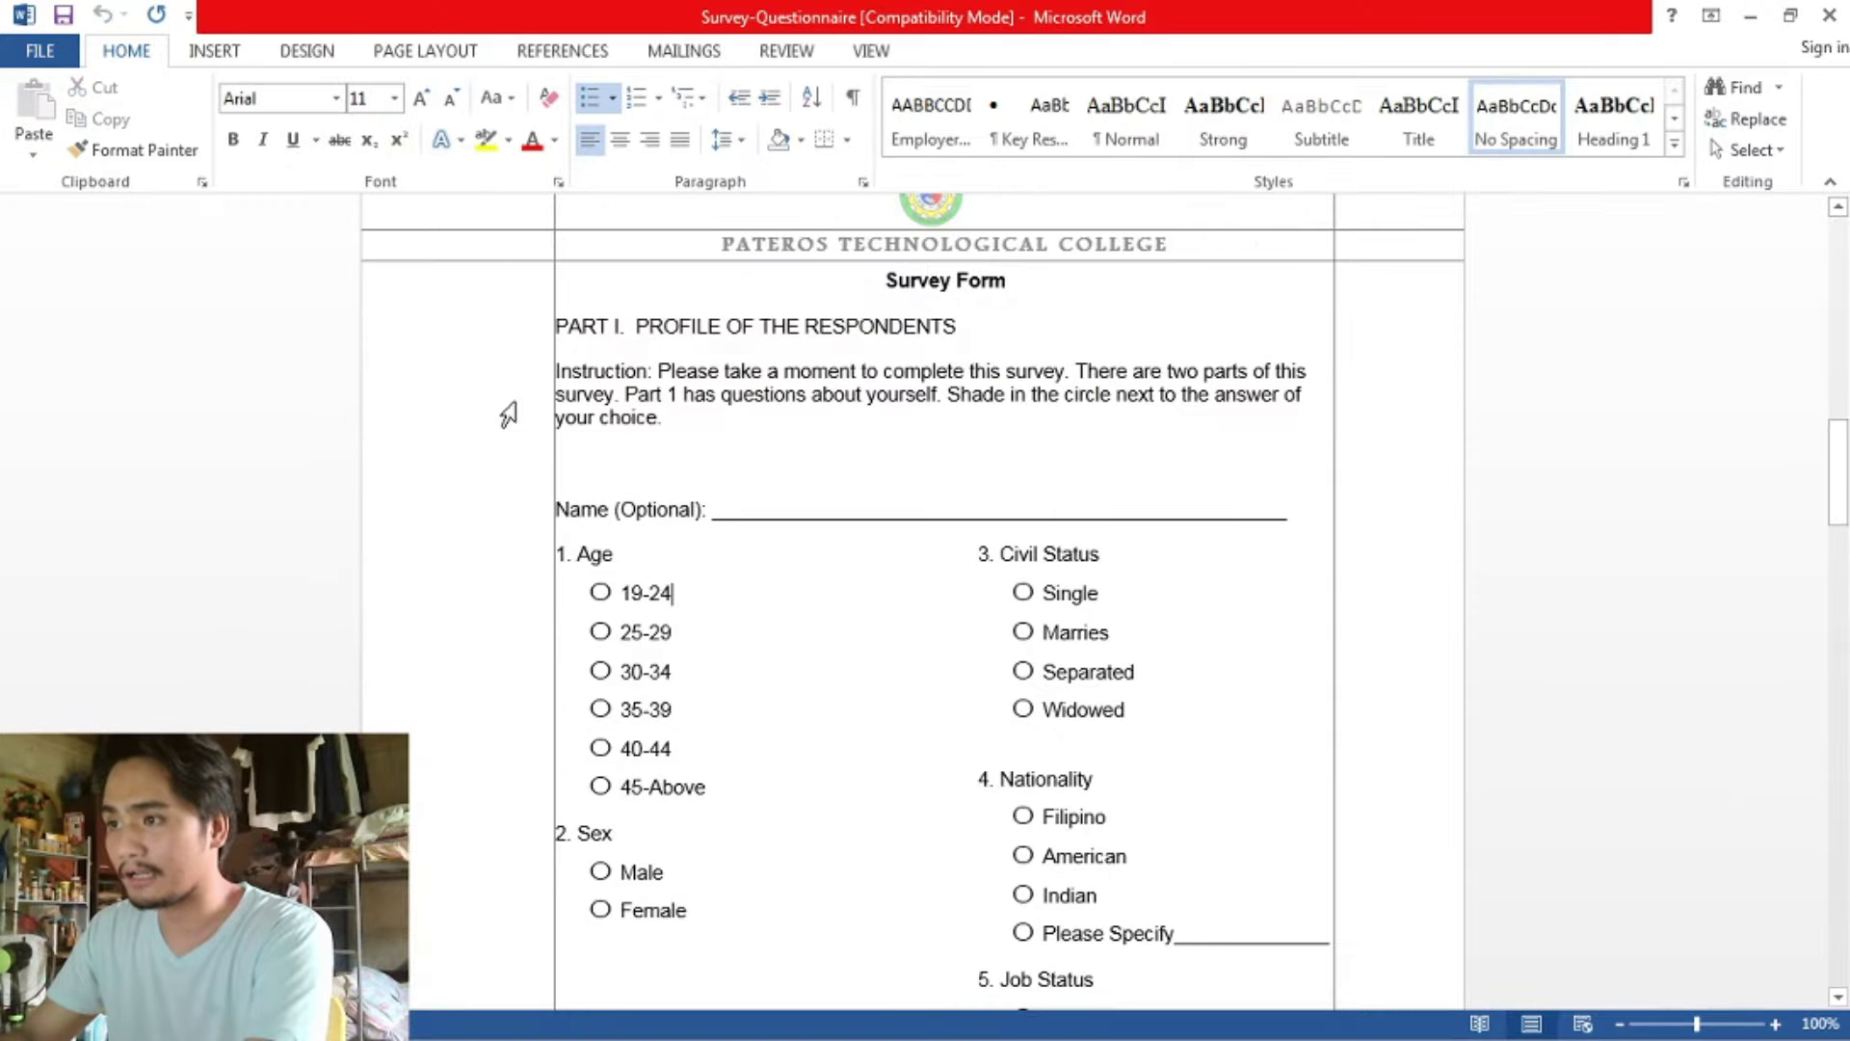
scroll(640, 479, down, 10)
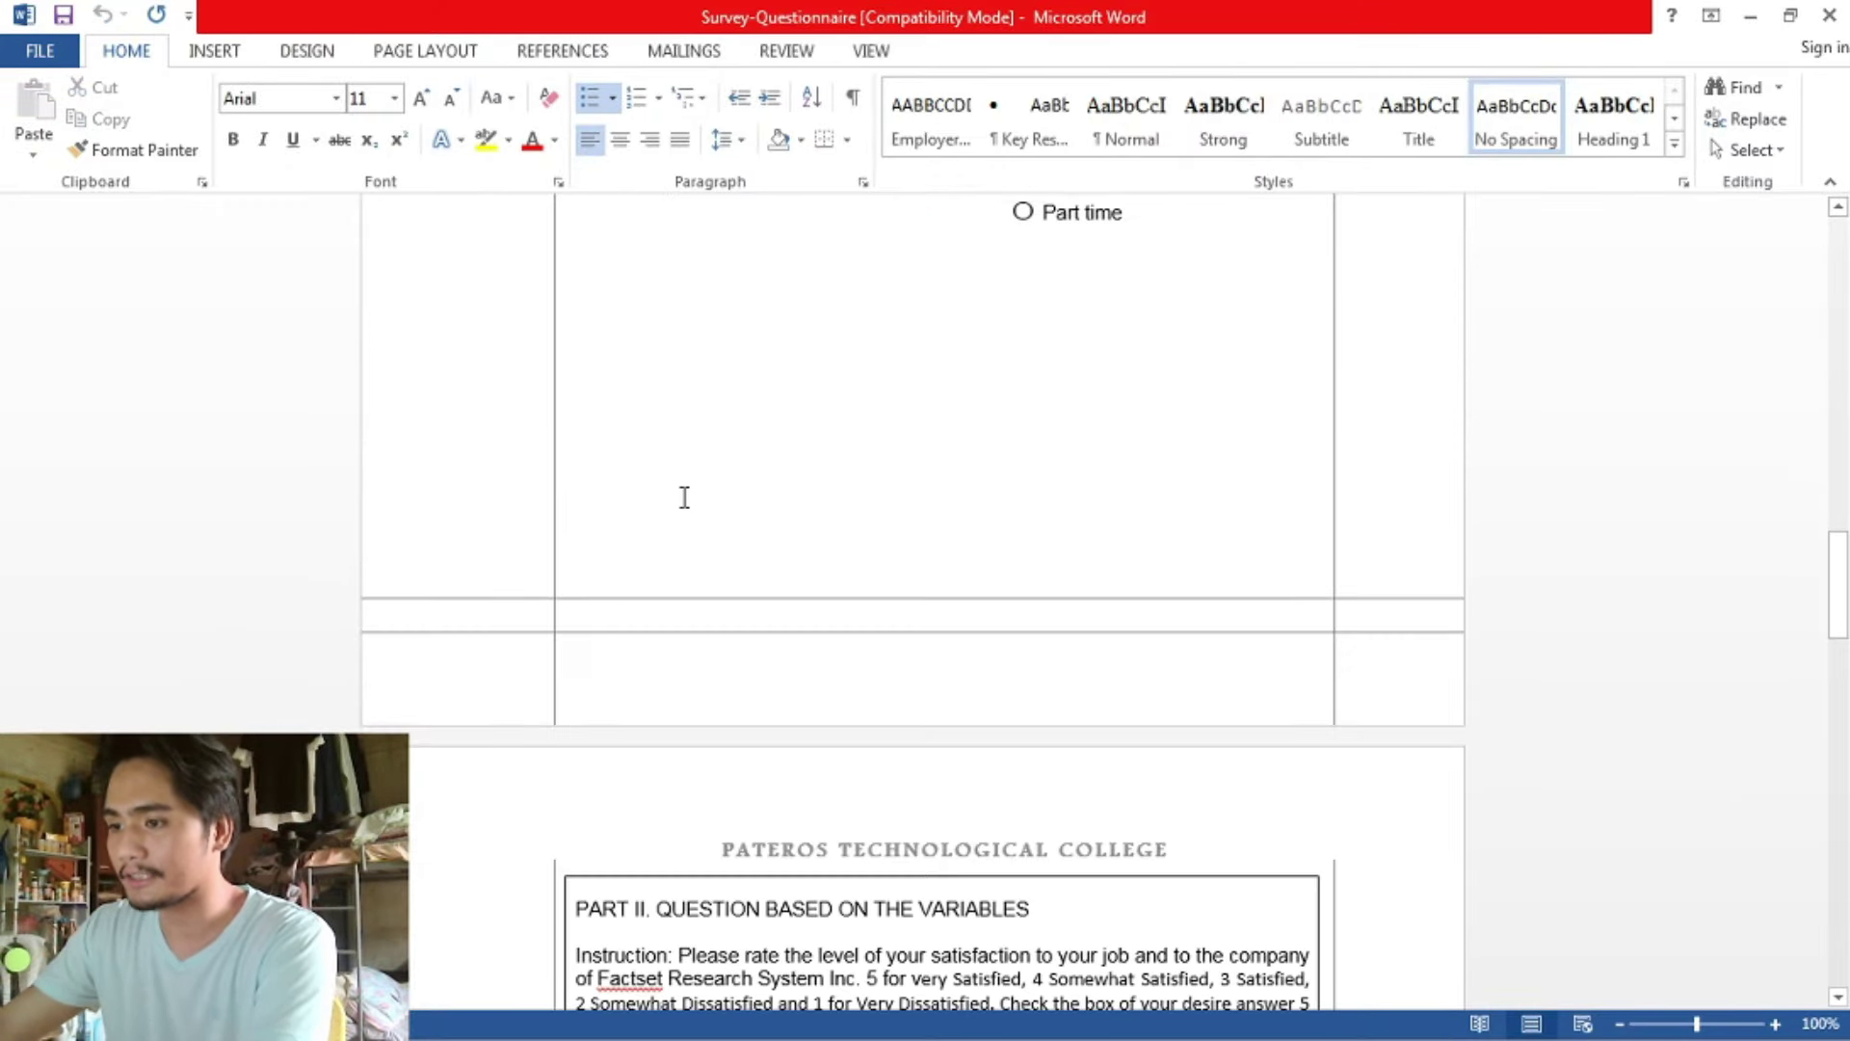
scroll(687, 498, down, 7)
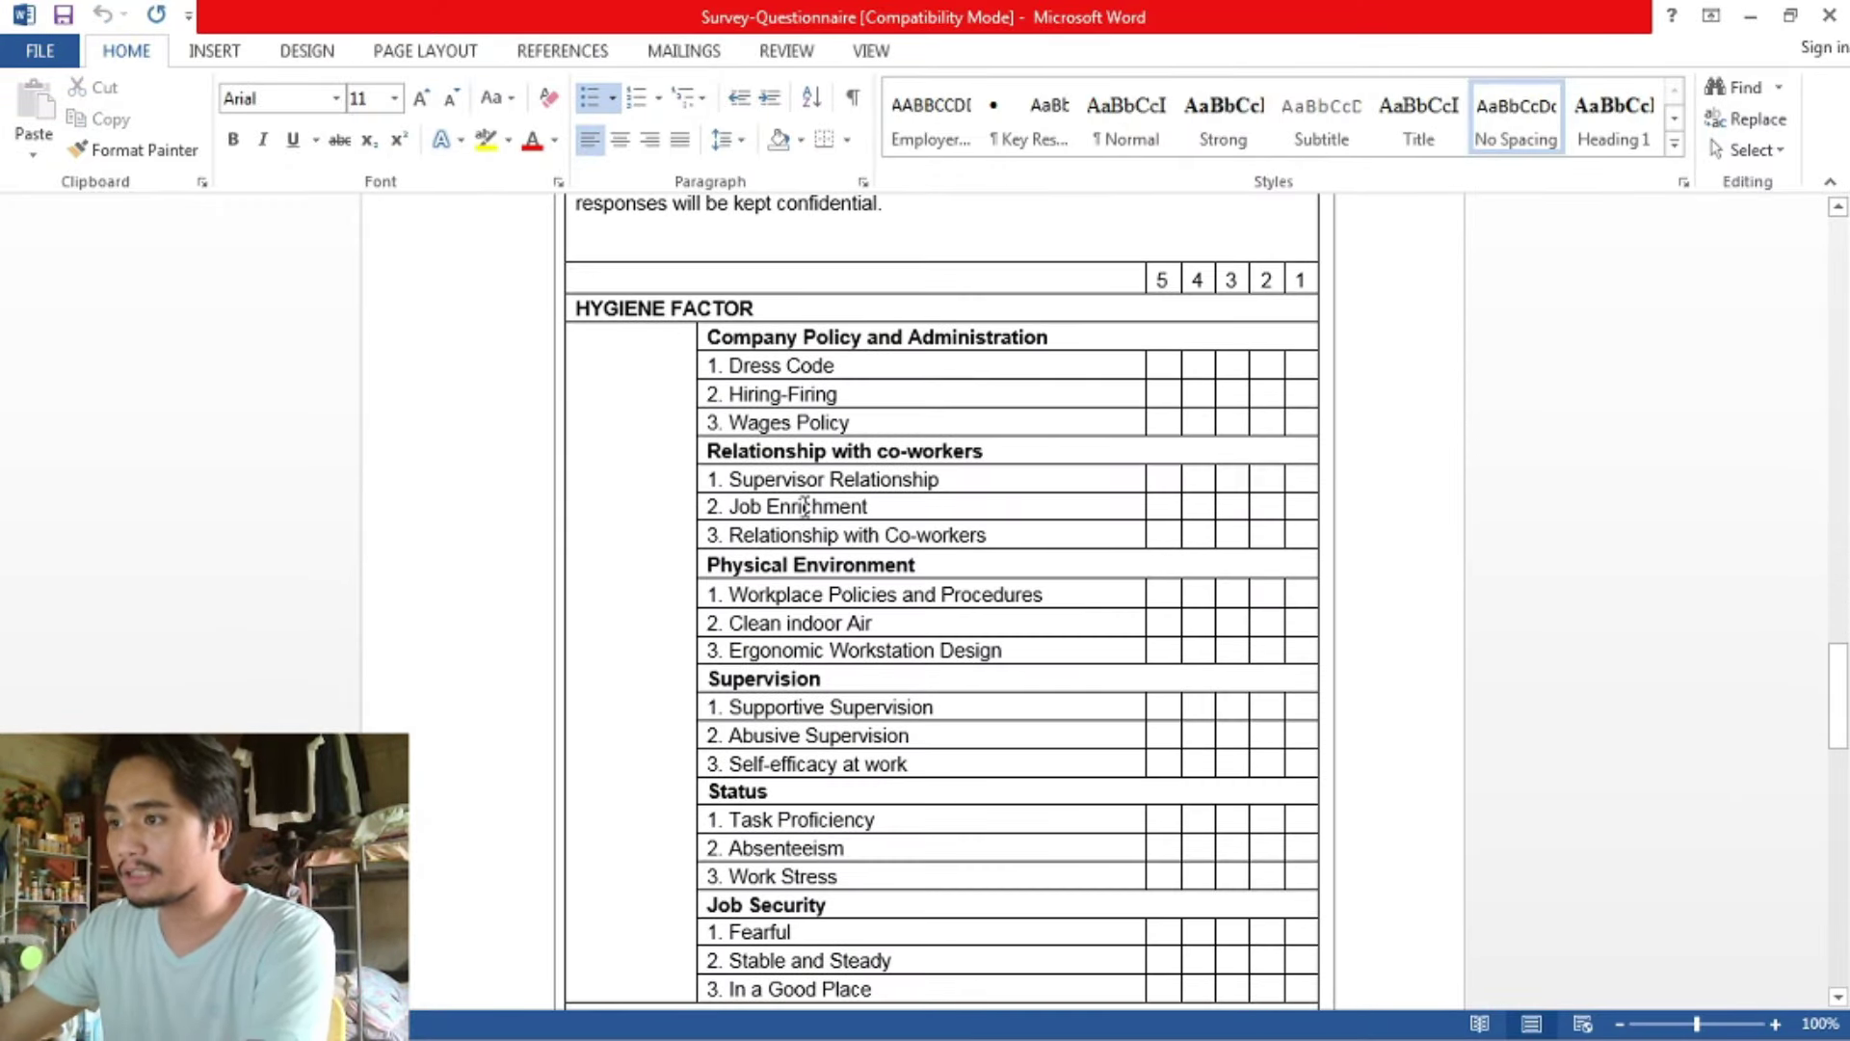
key(alt+Tab)
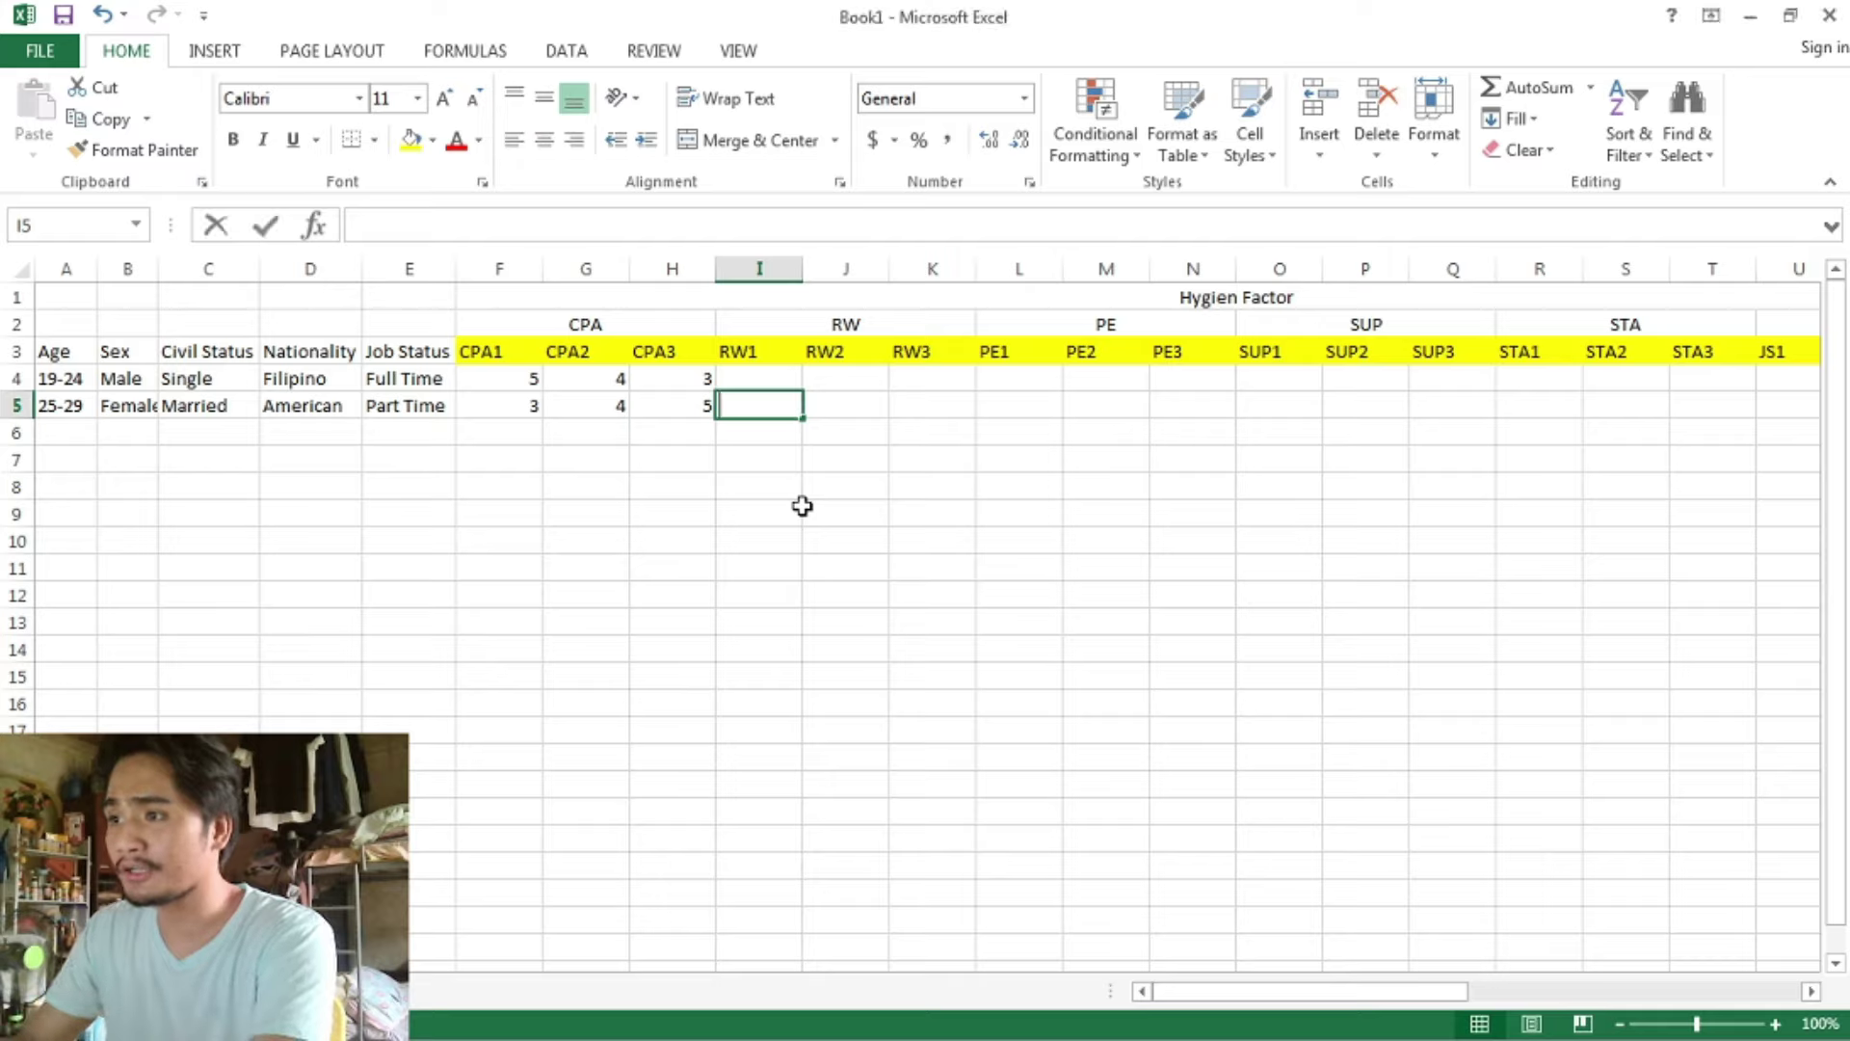
text(5)
key(Tab)
text(5)
key(Tab)
text(5)
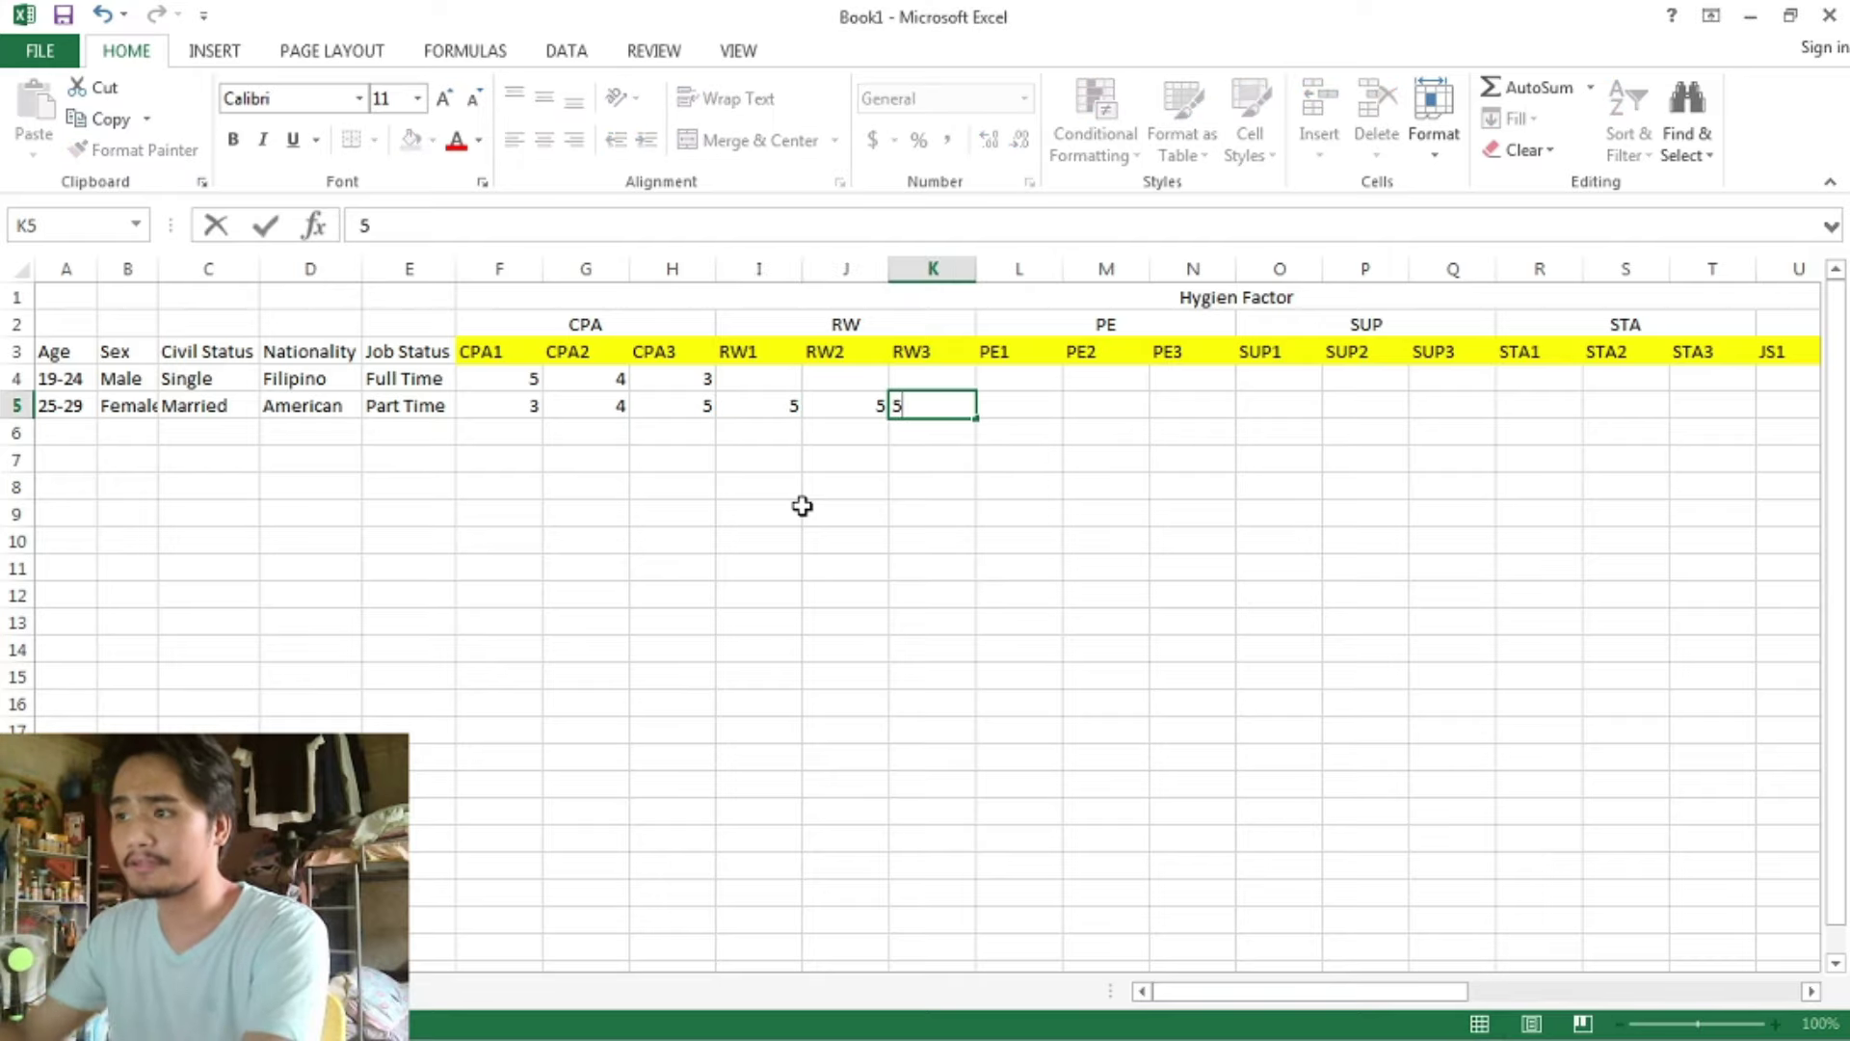
click(829, 494)
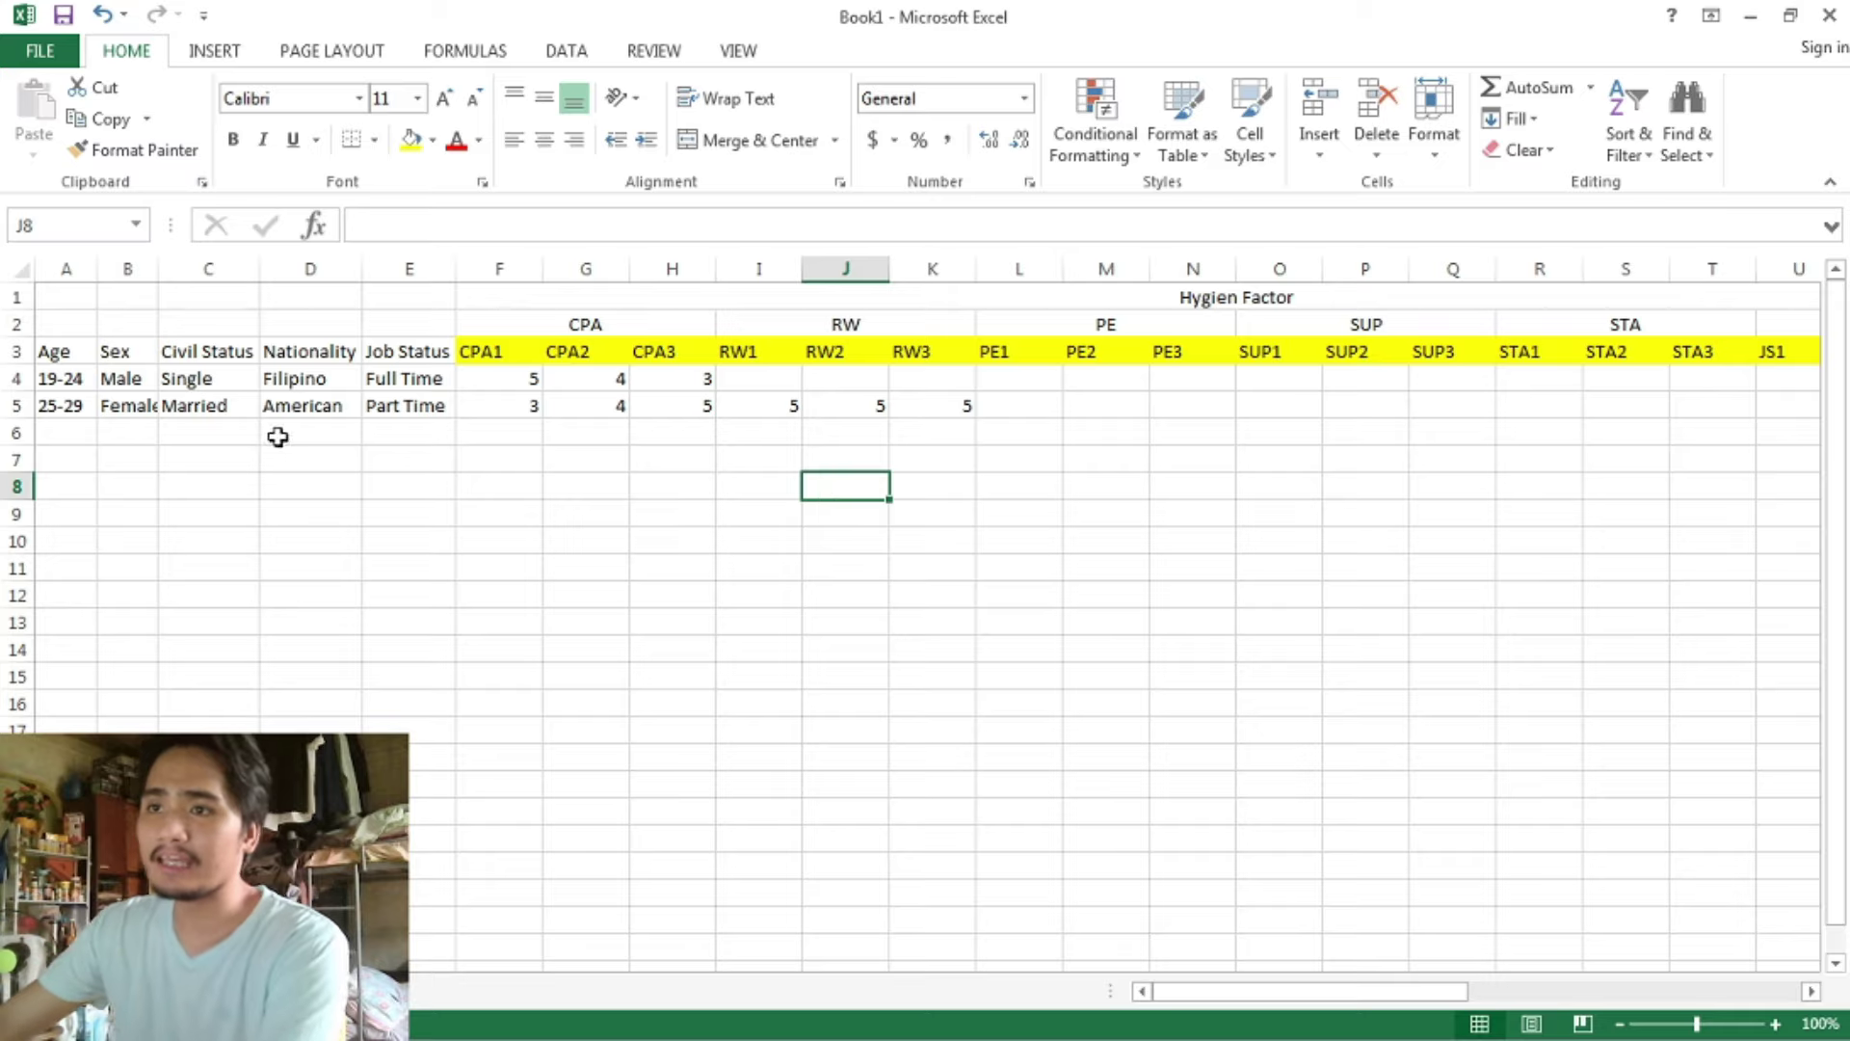
drag(65, 269, 127, 269)
ctrl+click(203, 295)
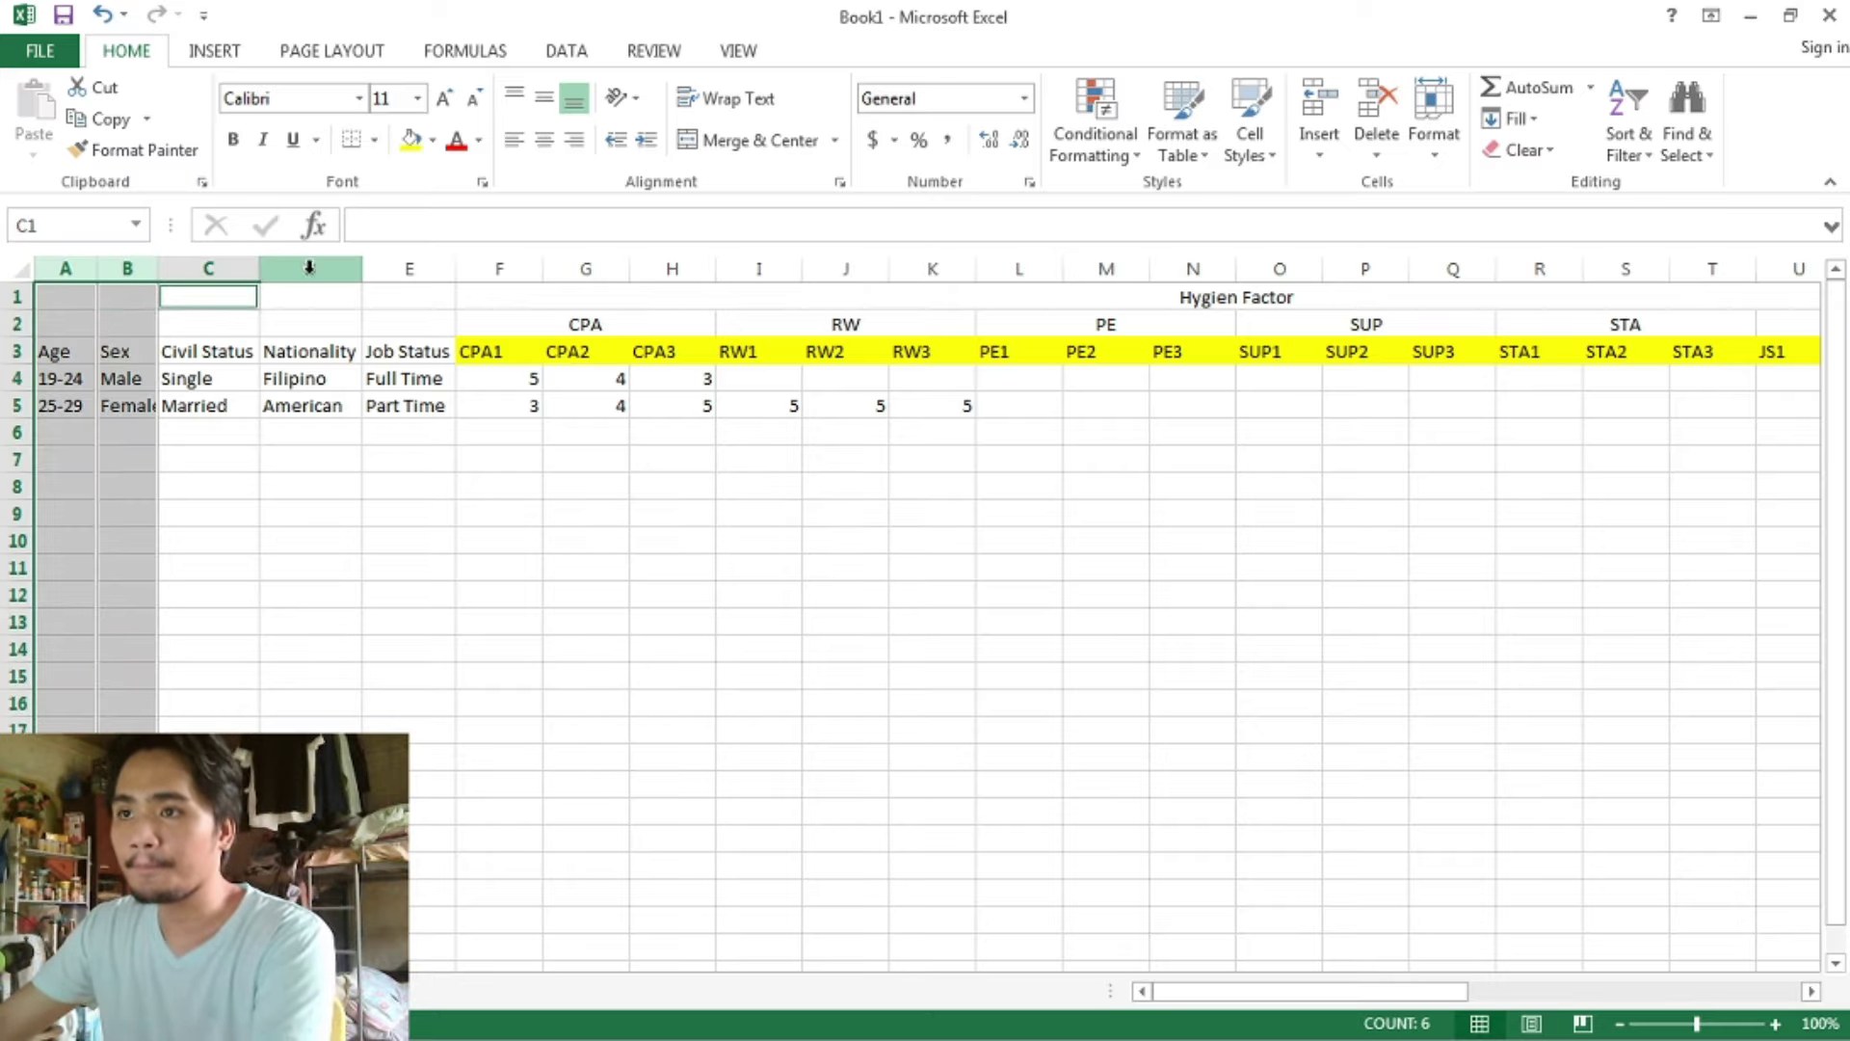
ctrl+click(208, 269)
ctrl+click(311, 269)
ctrl+click(420, 269)
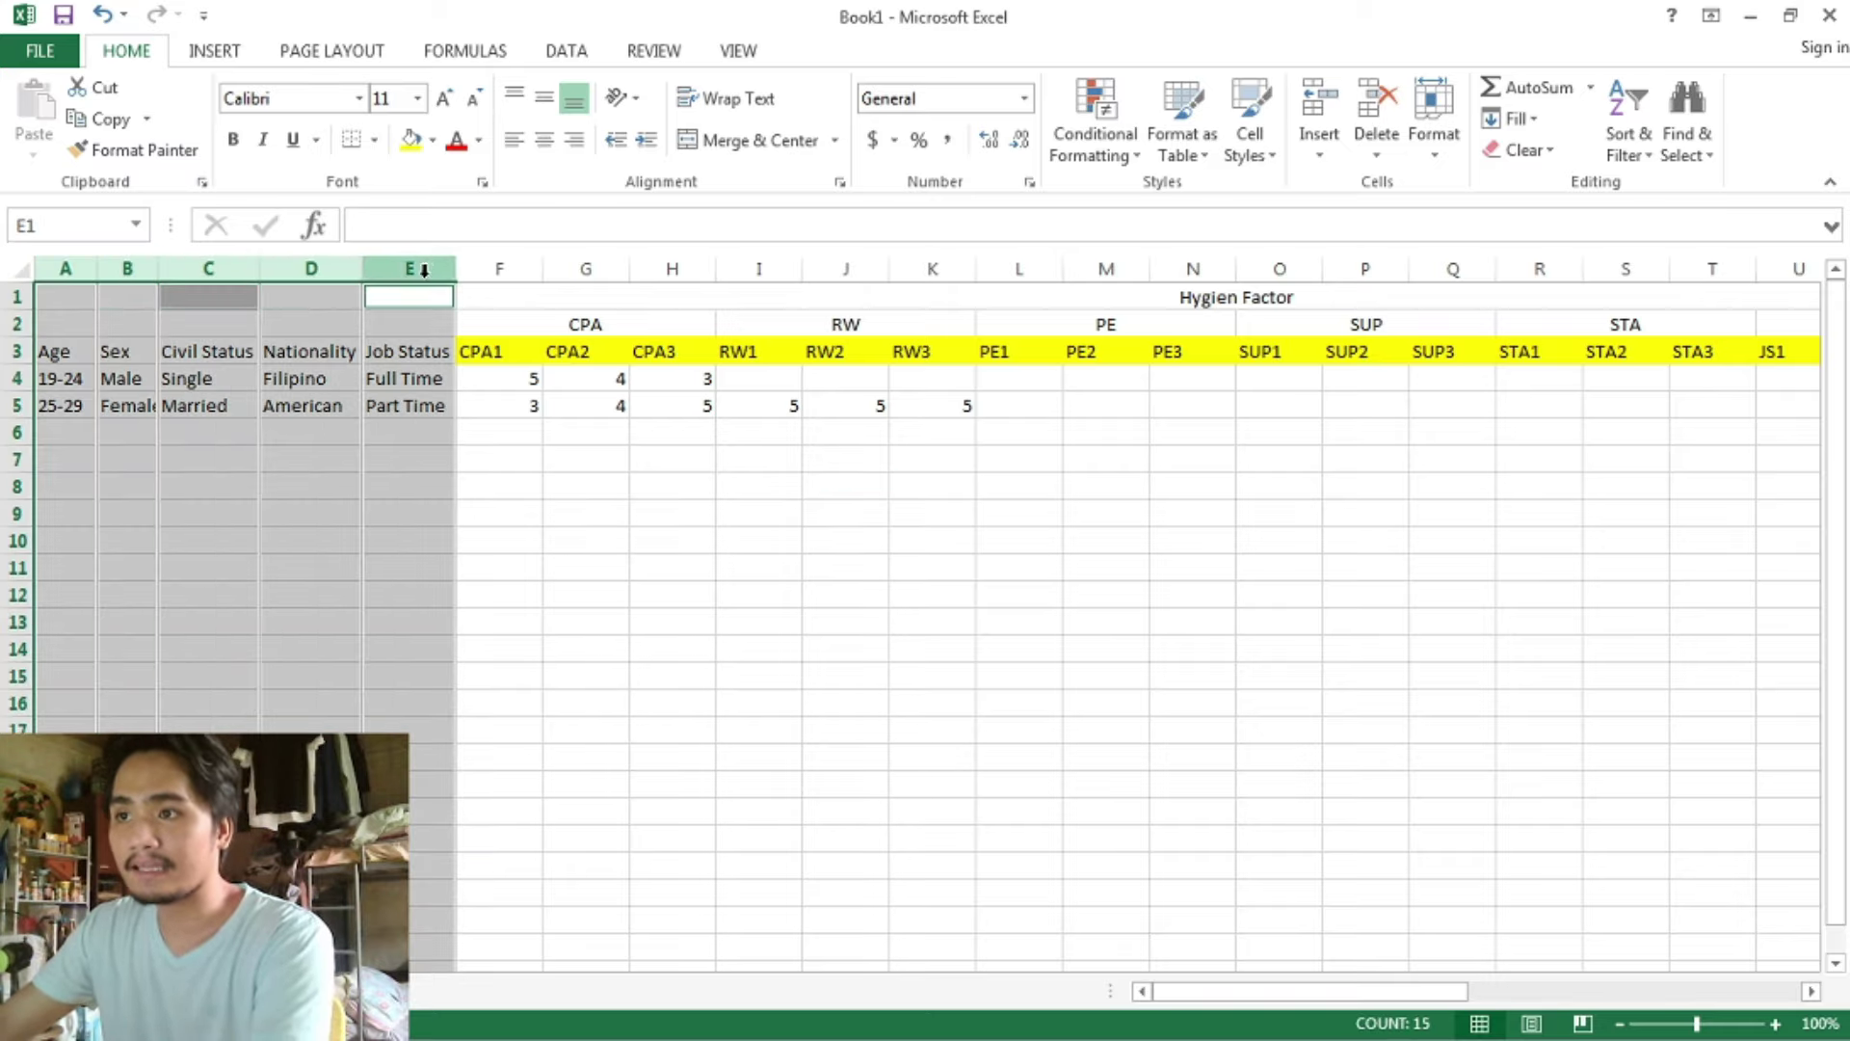
ctrl+click(499, 268)
ctrl+click(586, 269)
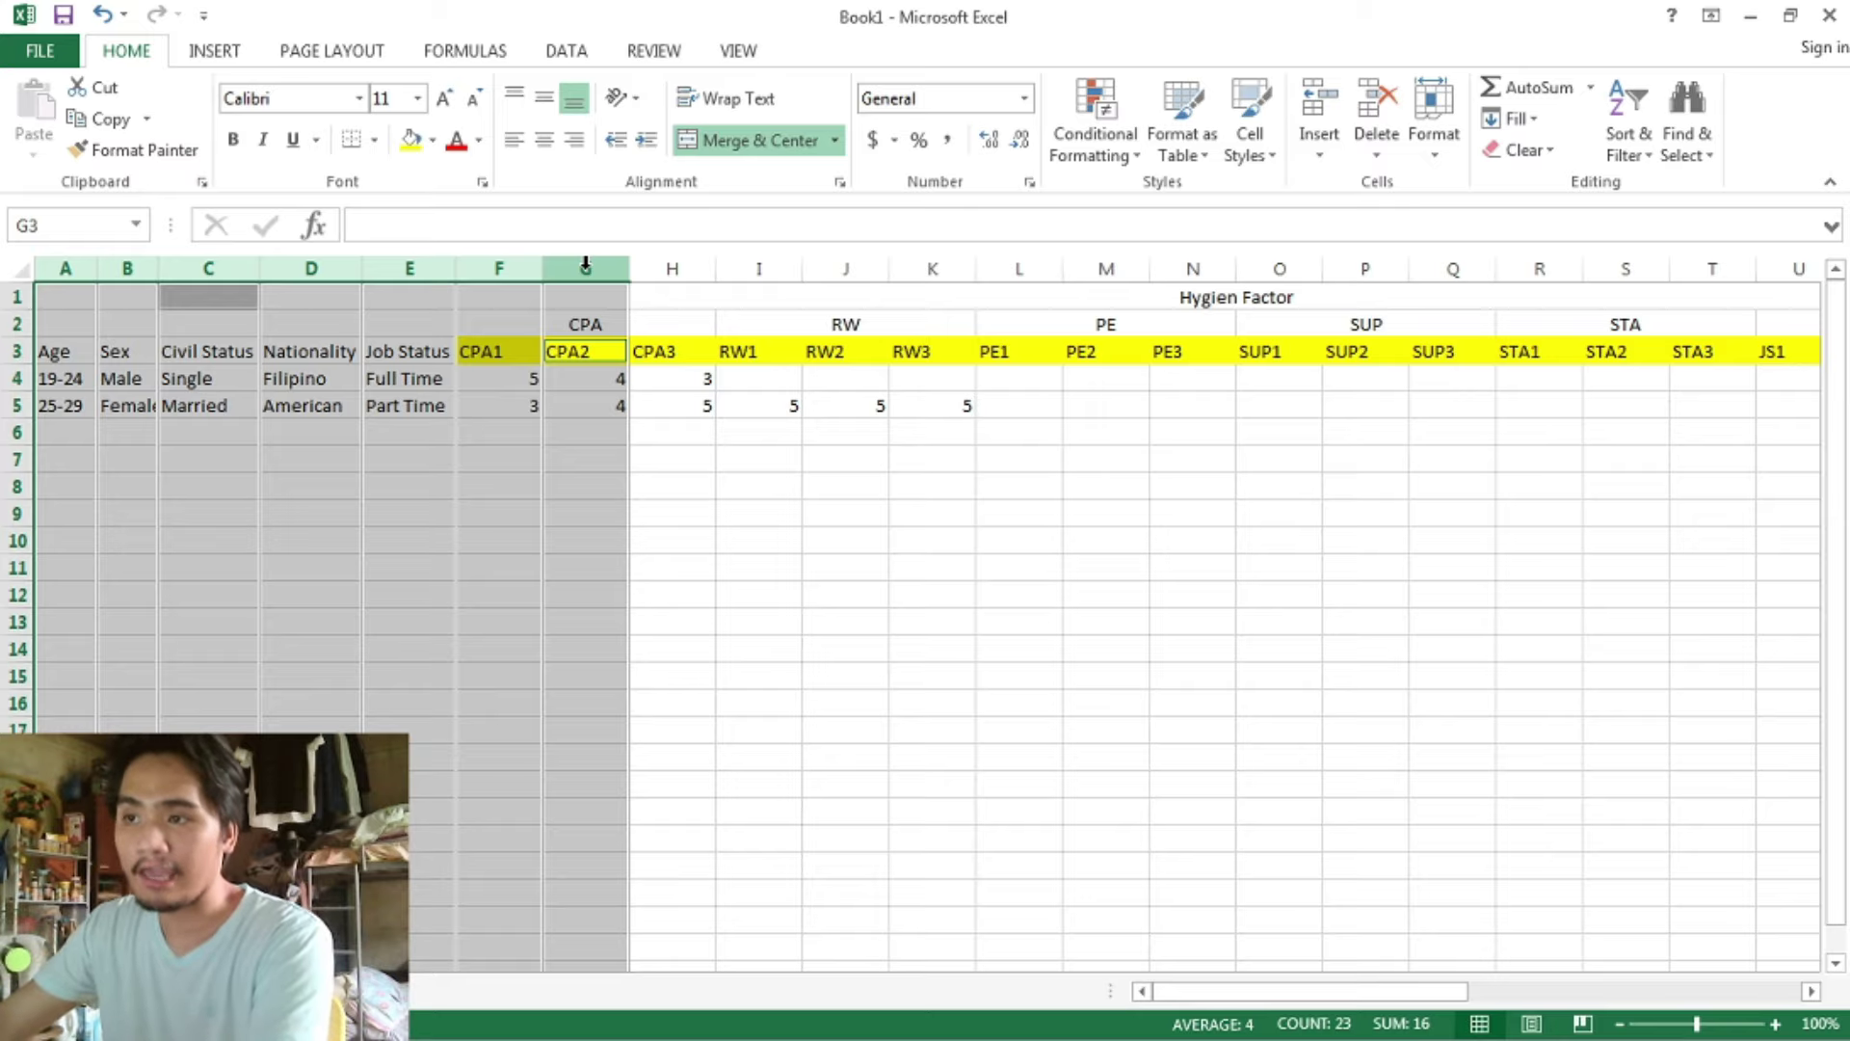
click(401, 488)
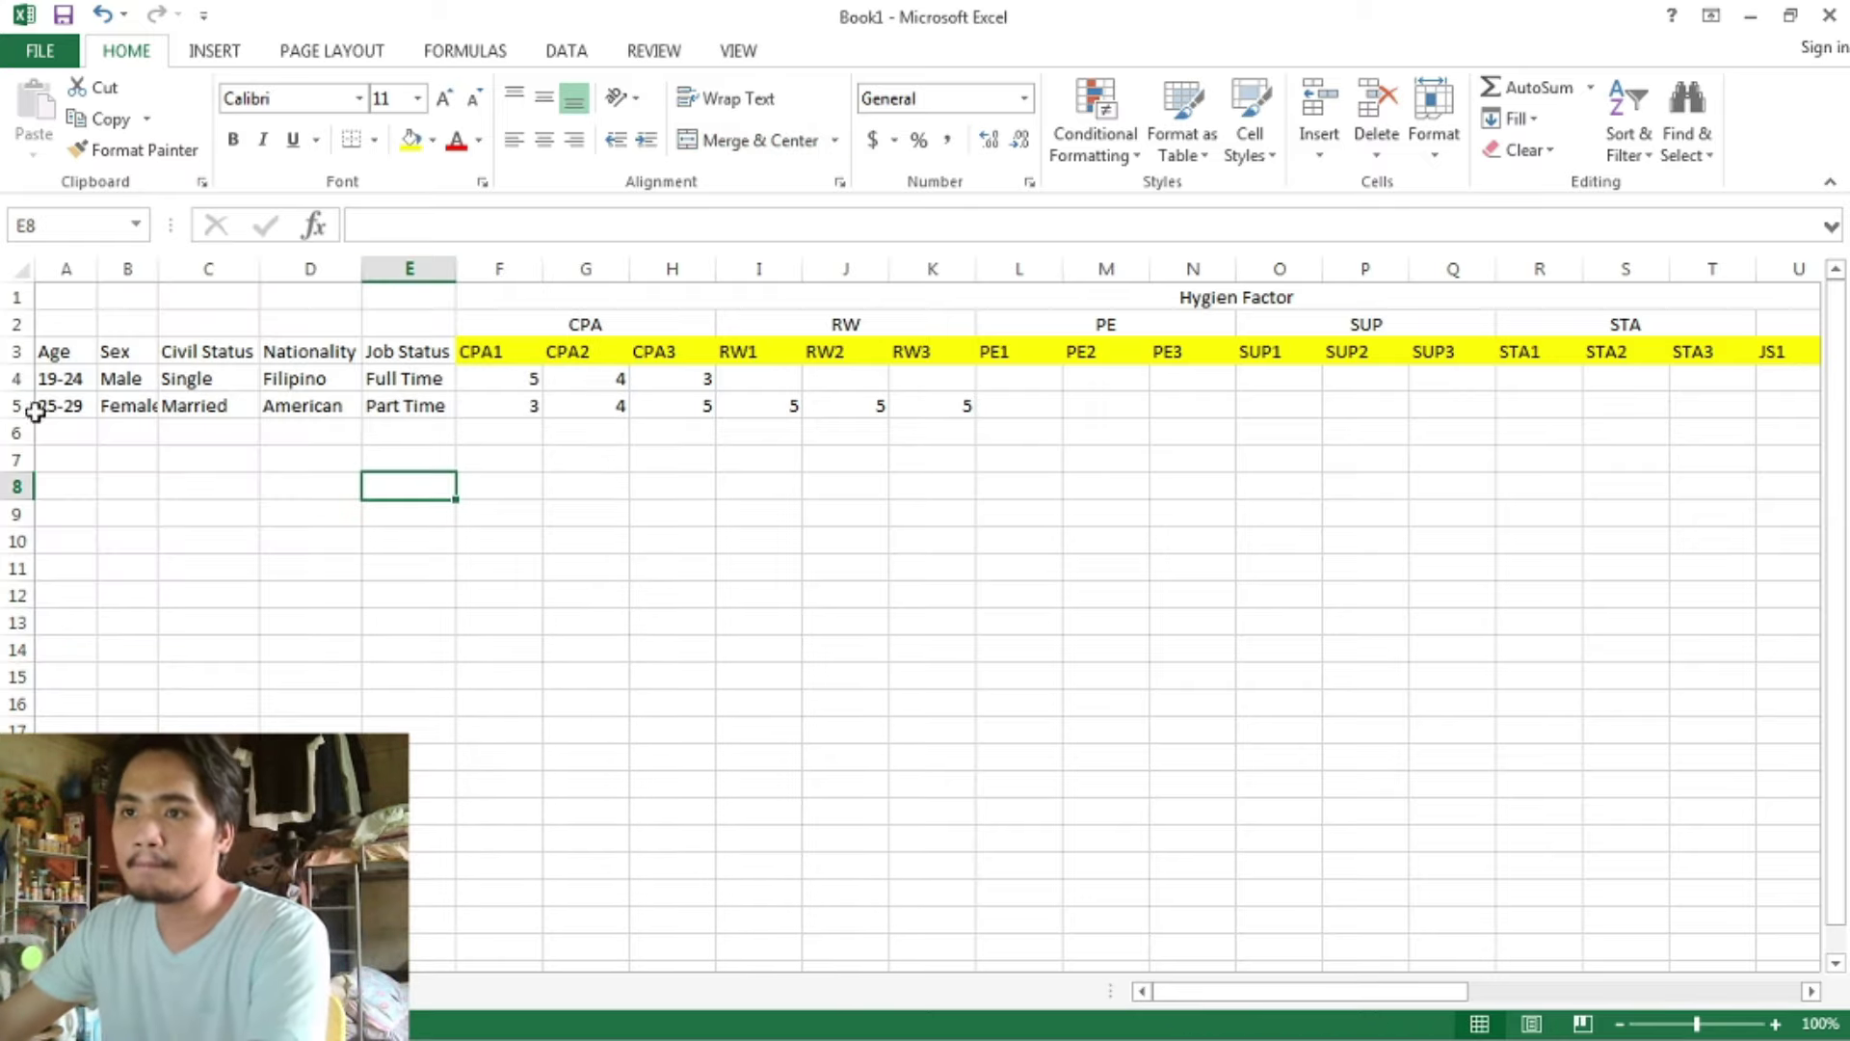
click(15, 377)
ctrl+click(16, 405)
ctrl+click(16, 432)
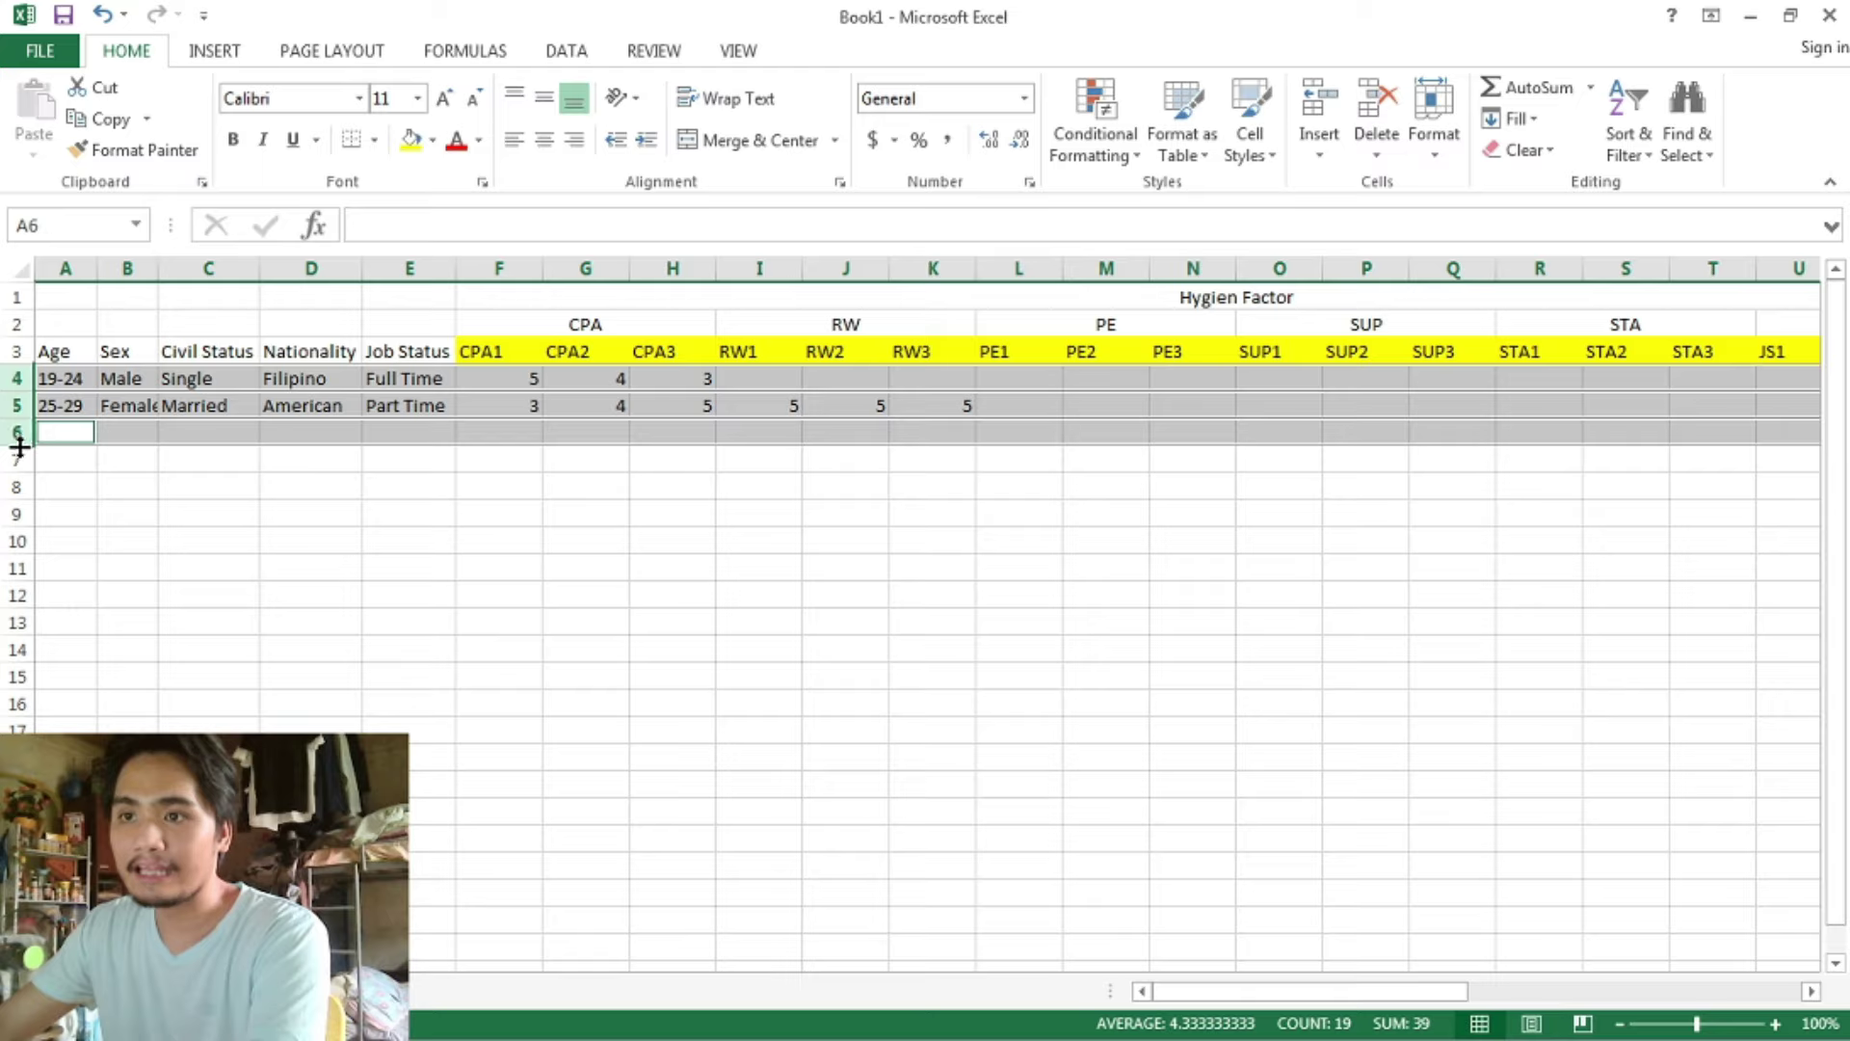
ctrl+click(14, 460)
ctrl+click(14, 485)
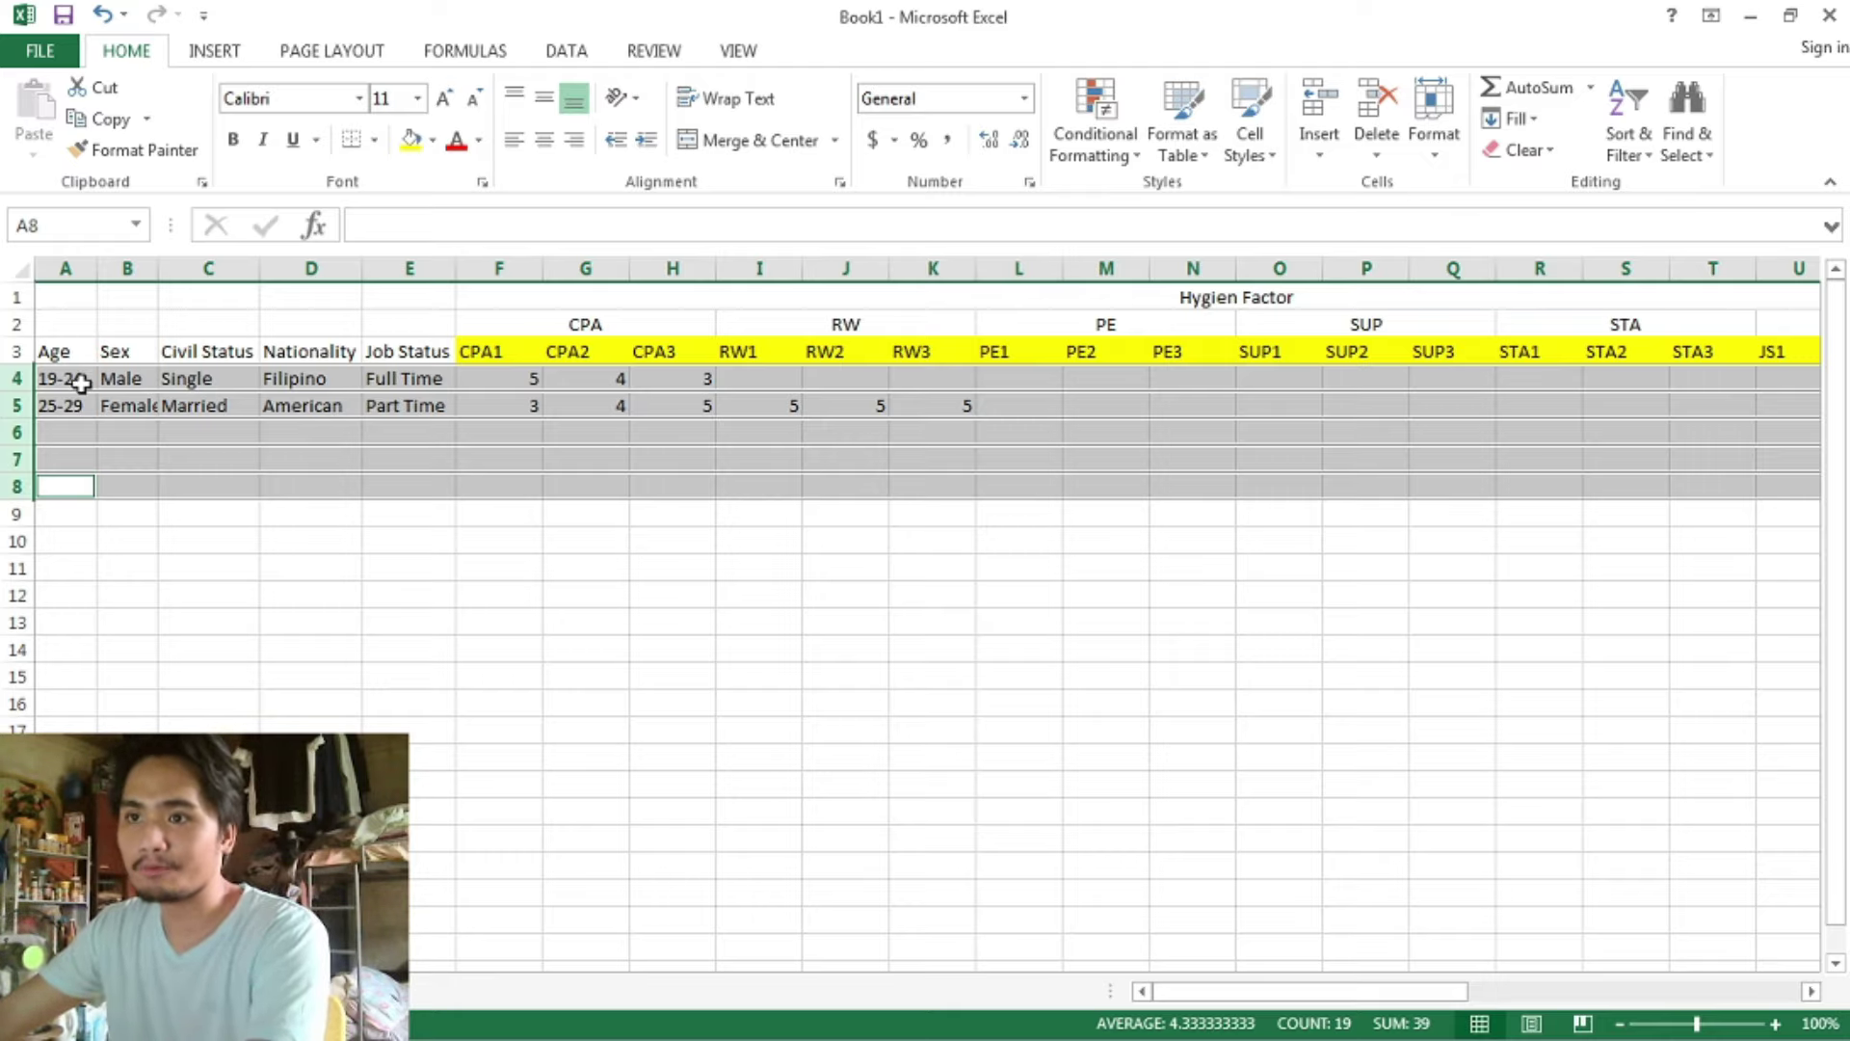
click(44, 378)
click(16, 378)
click(13, 405)
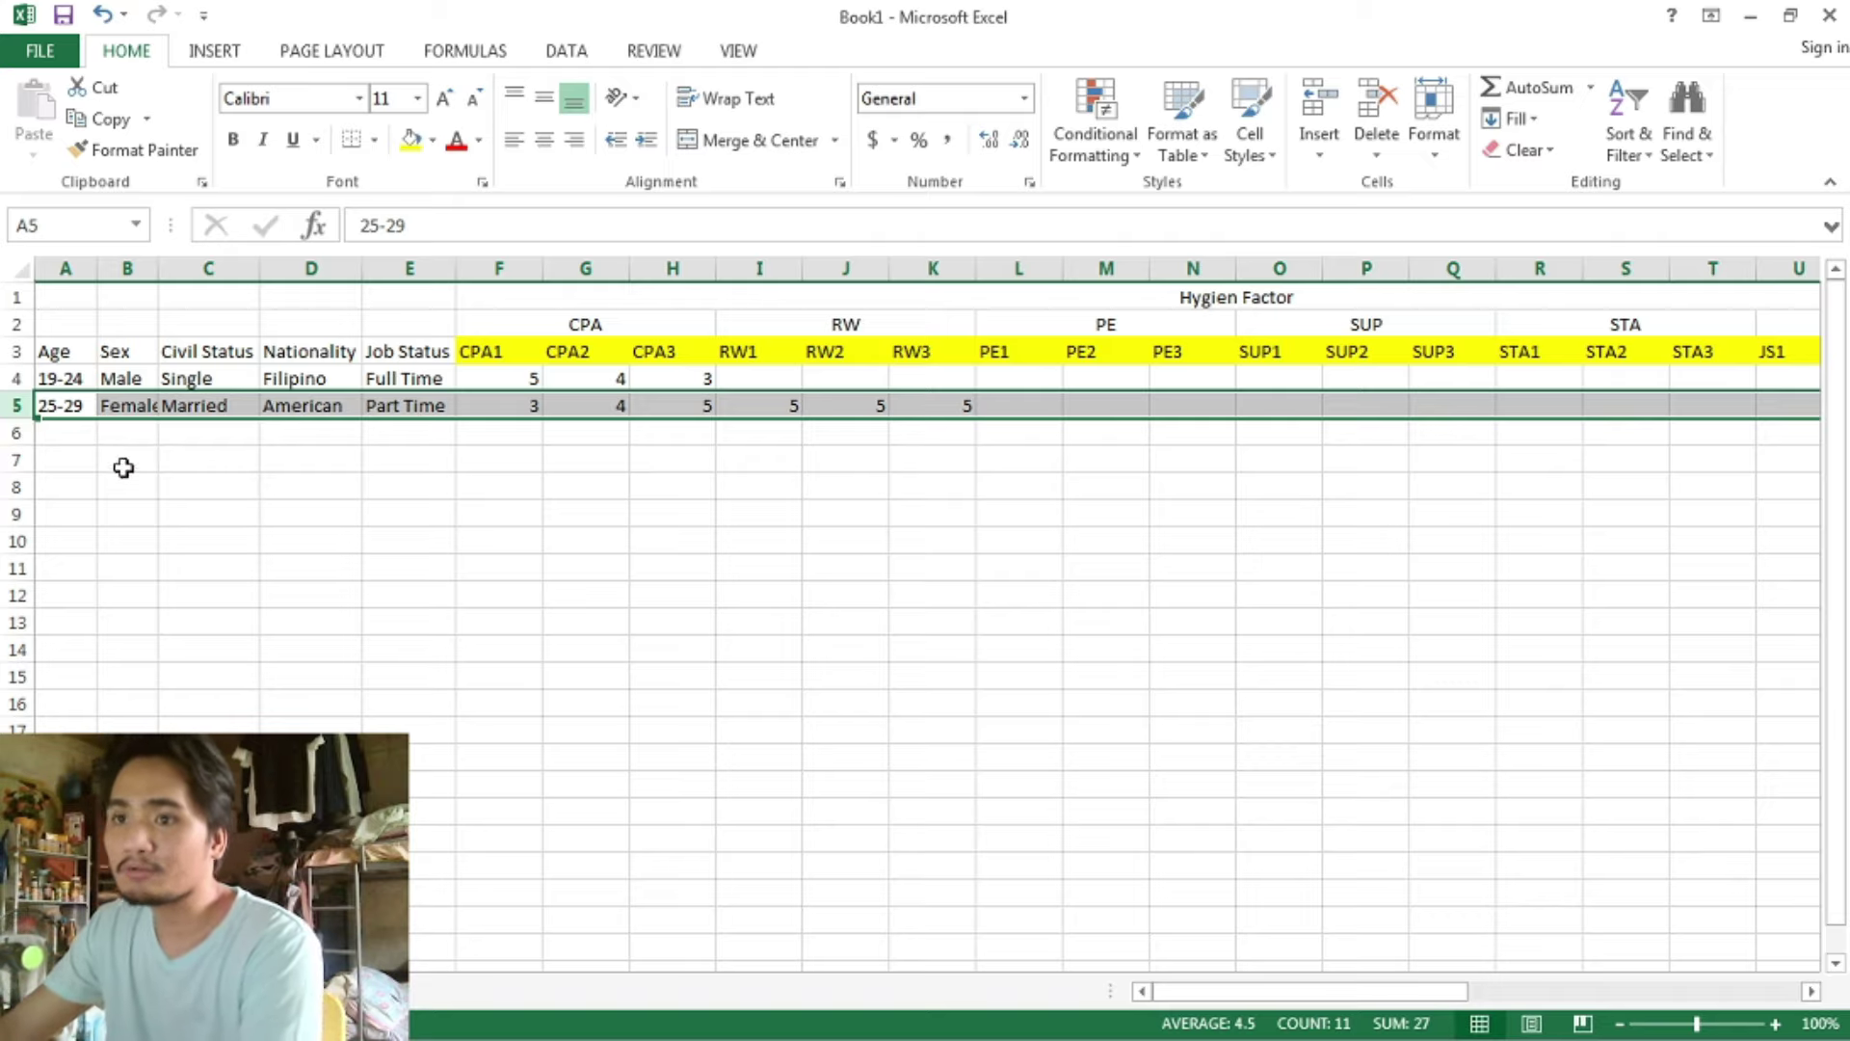
drag(16, 378, 18, 785)
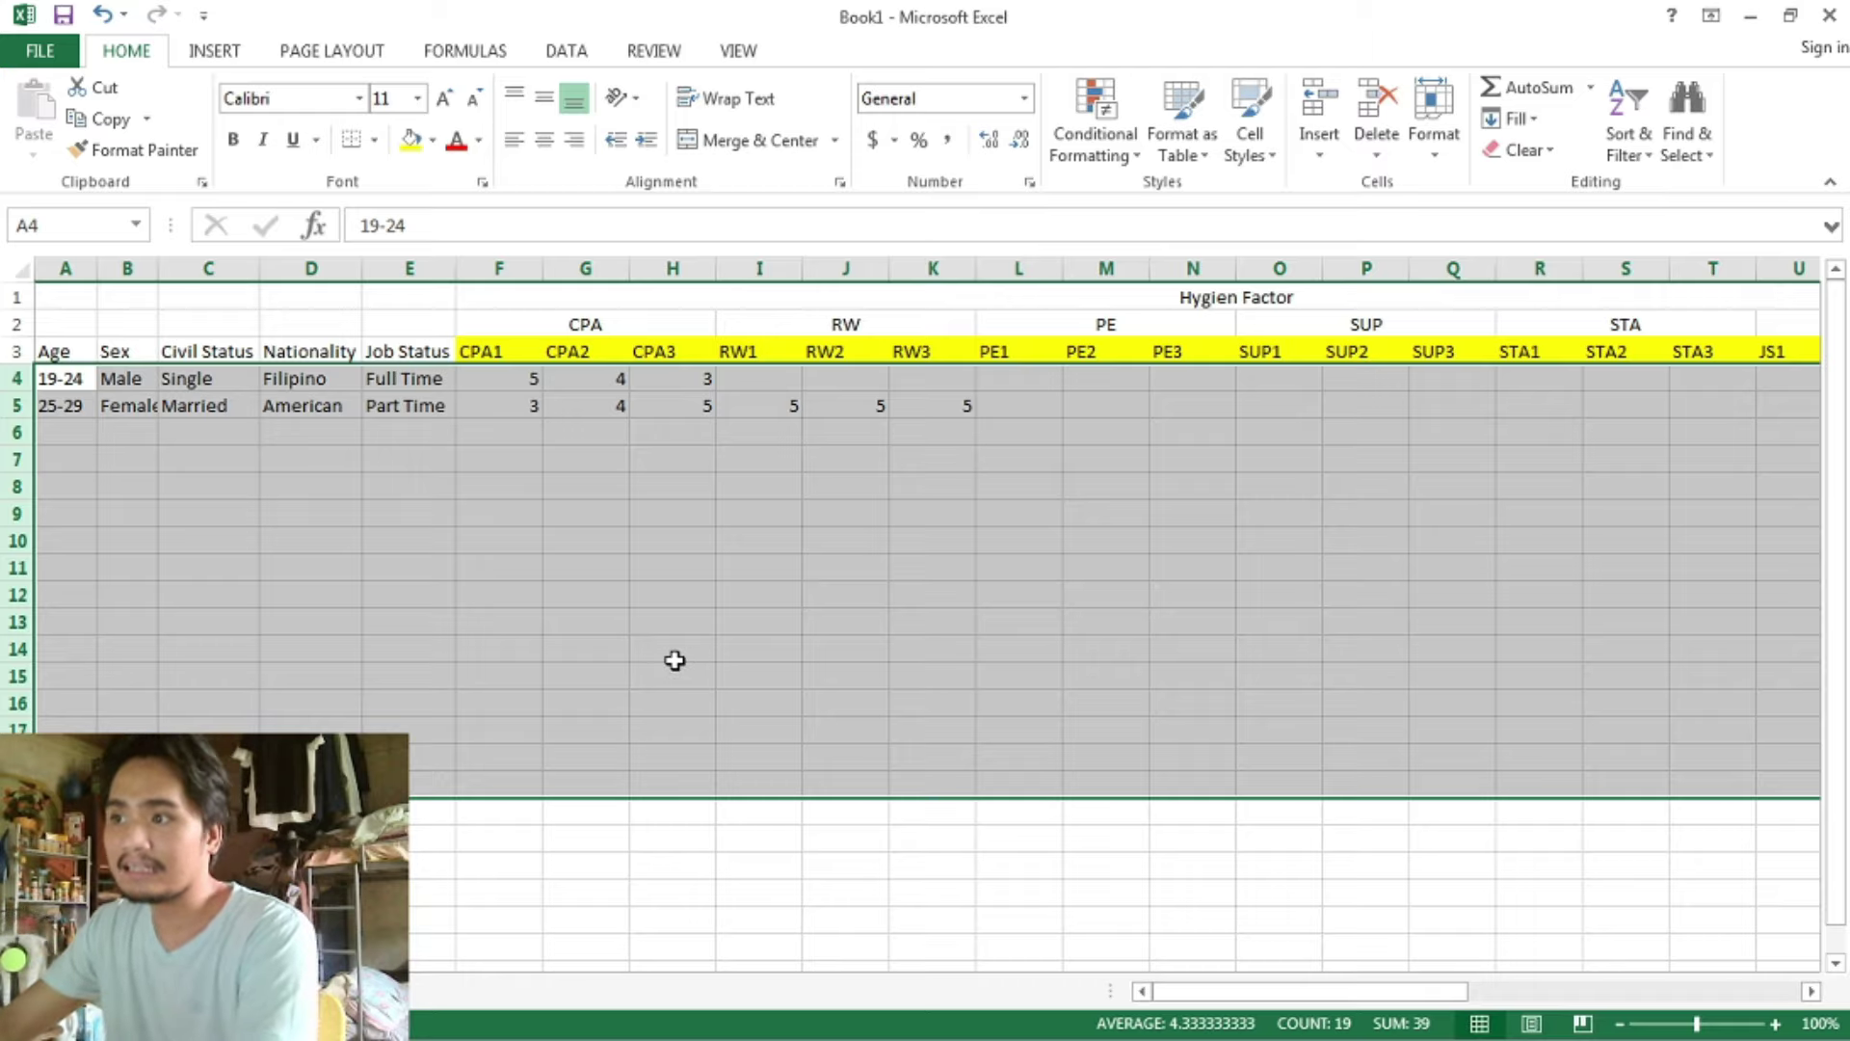
drag(1437, 991, 1272, 996)
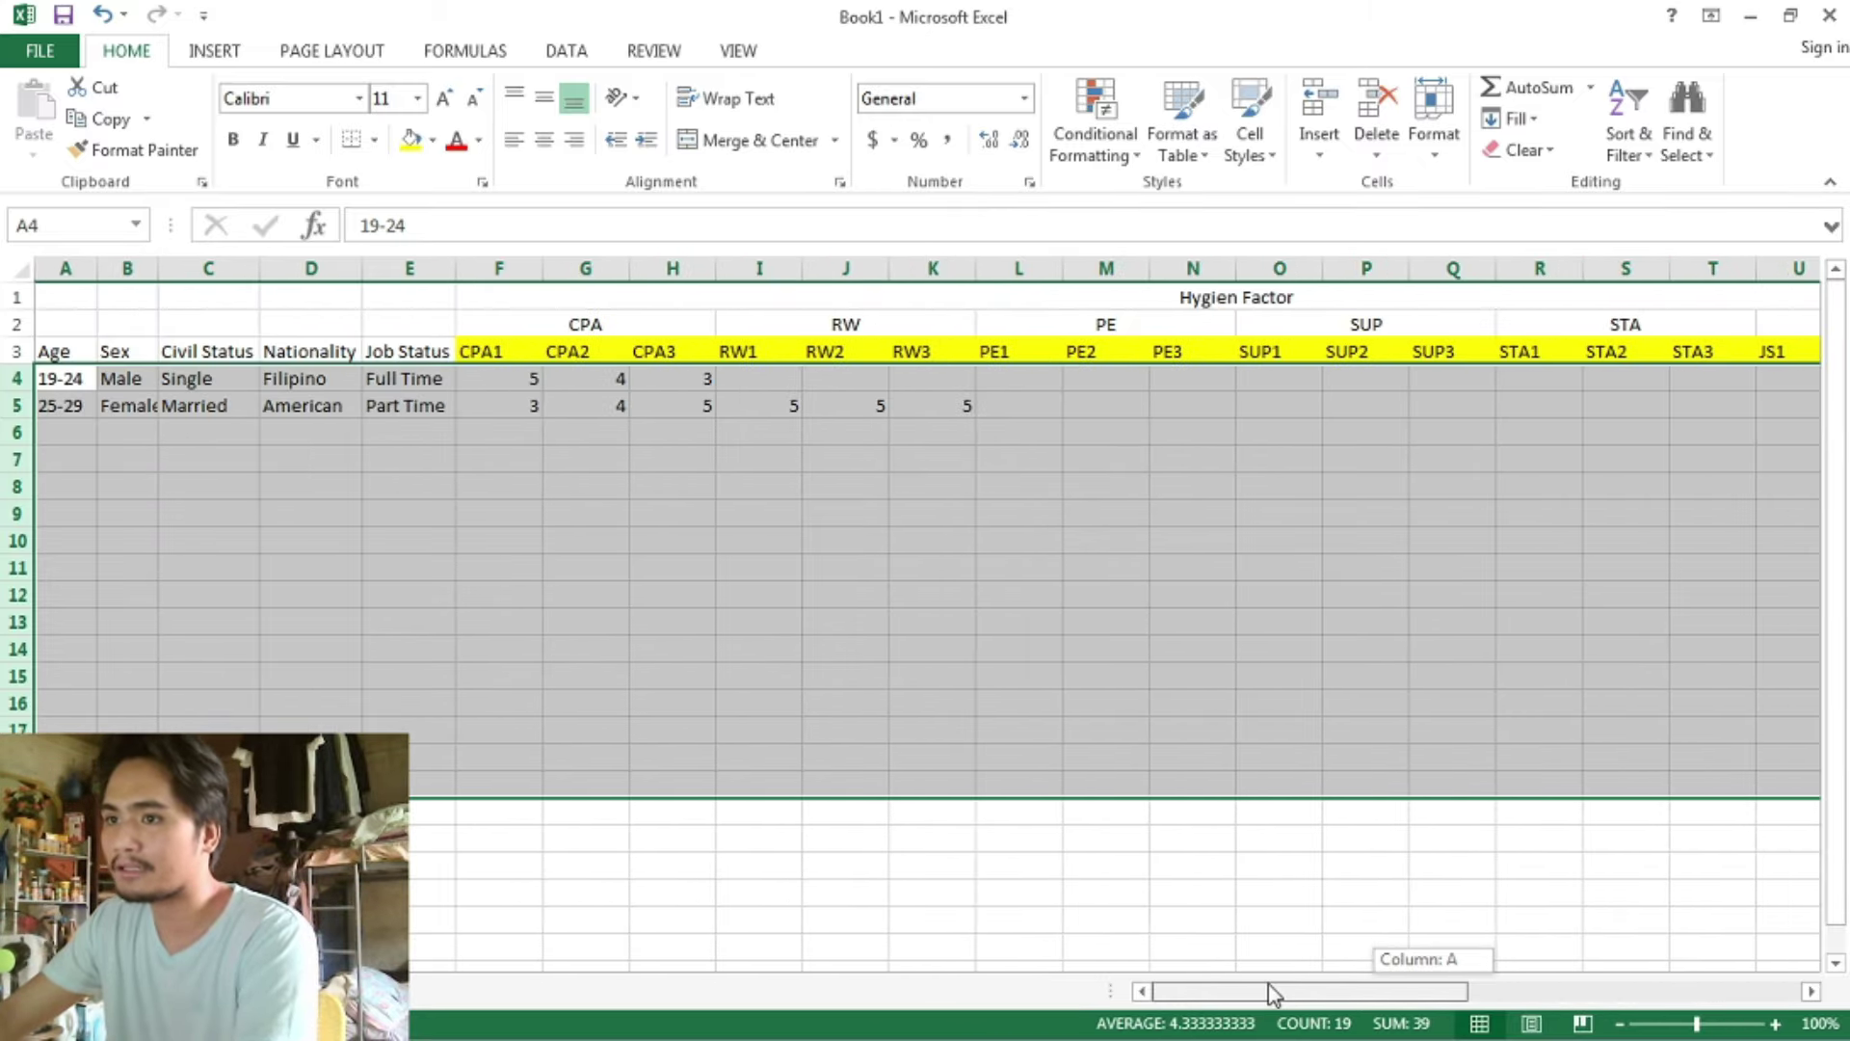
click(475, 521)
drag(44, 358, 1097, 434)
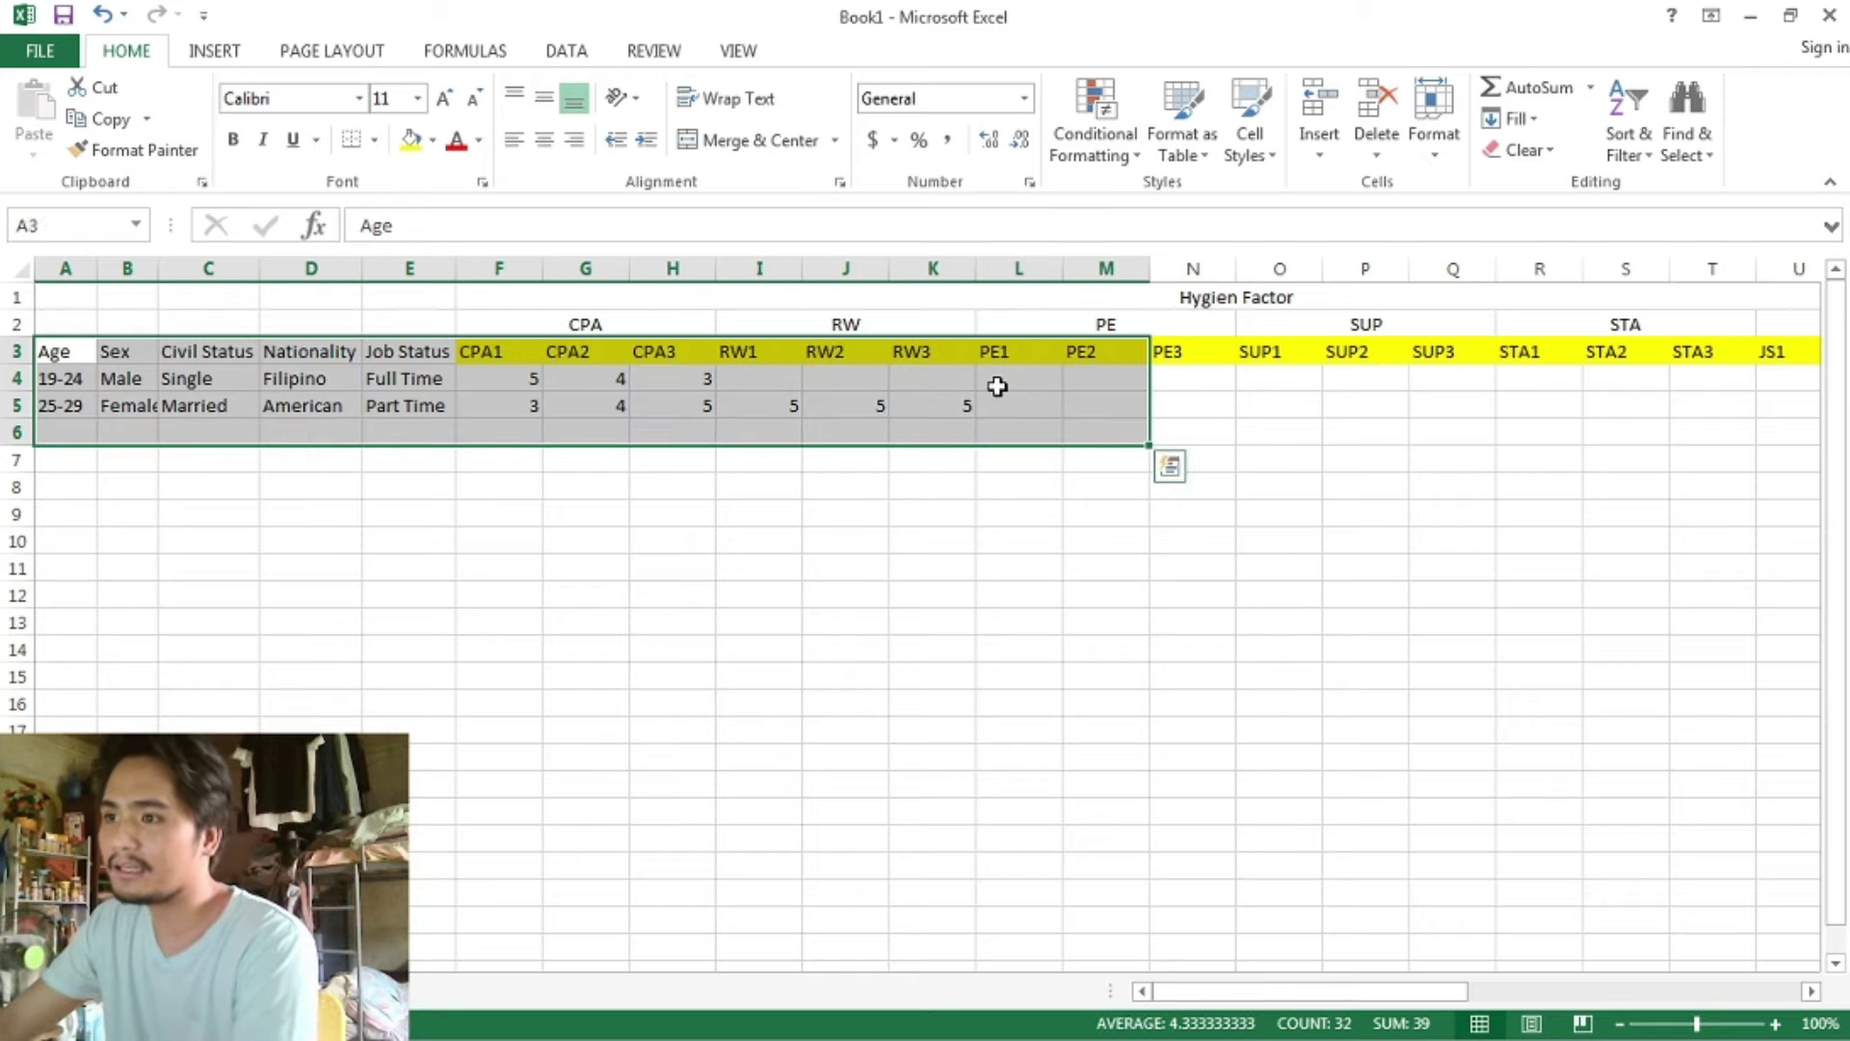
click(1003, 380)
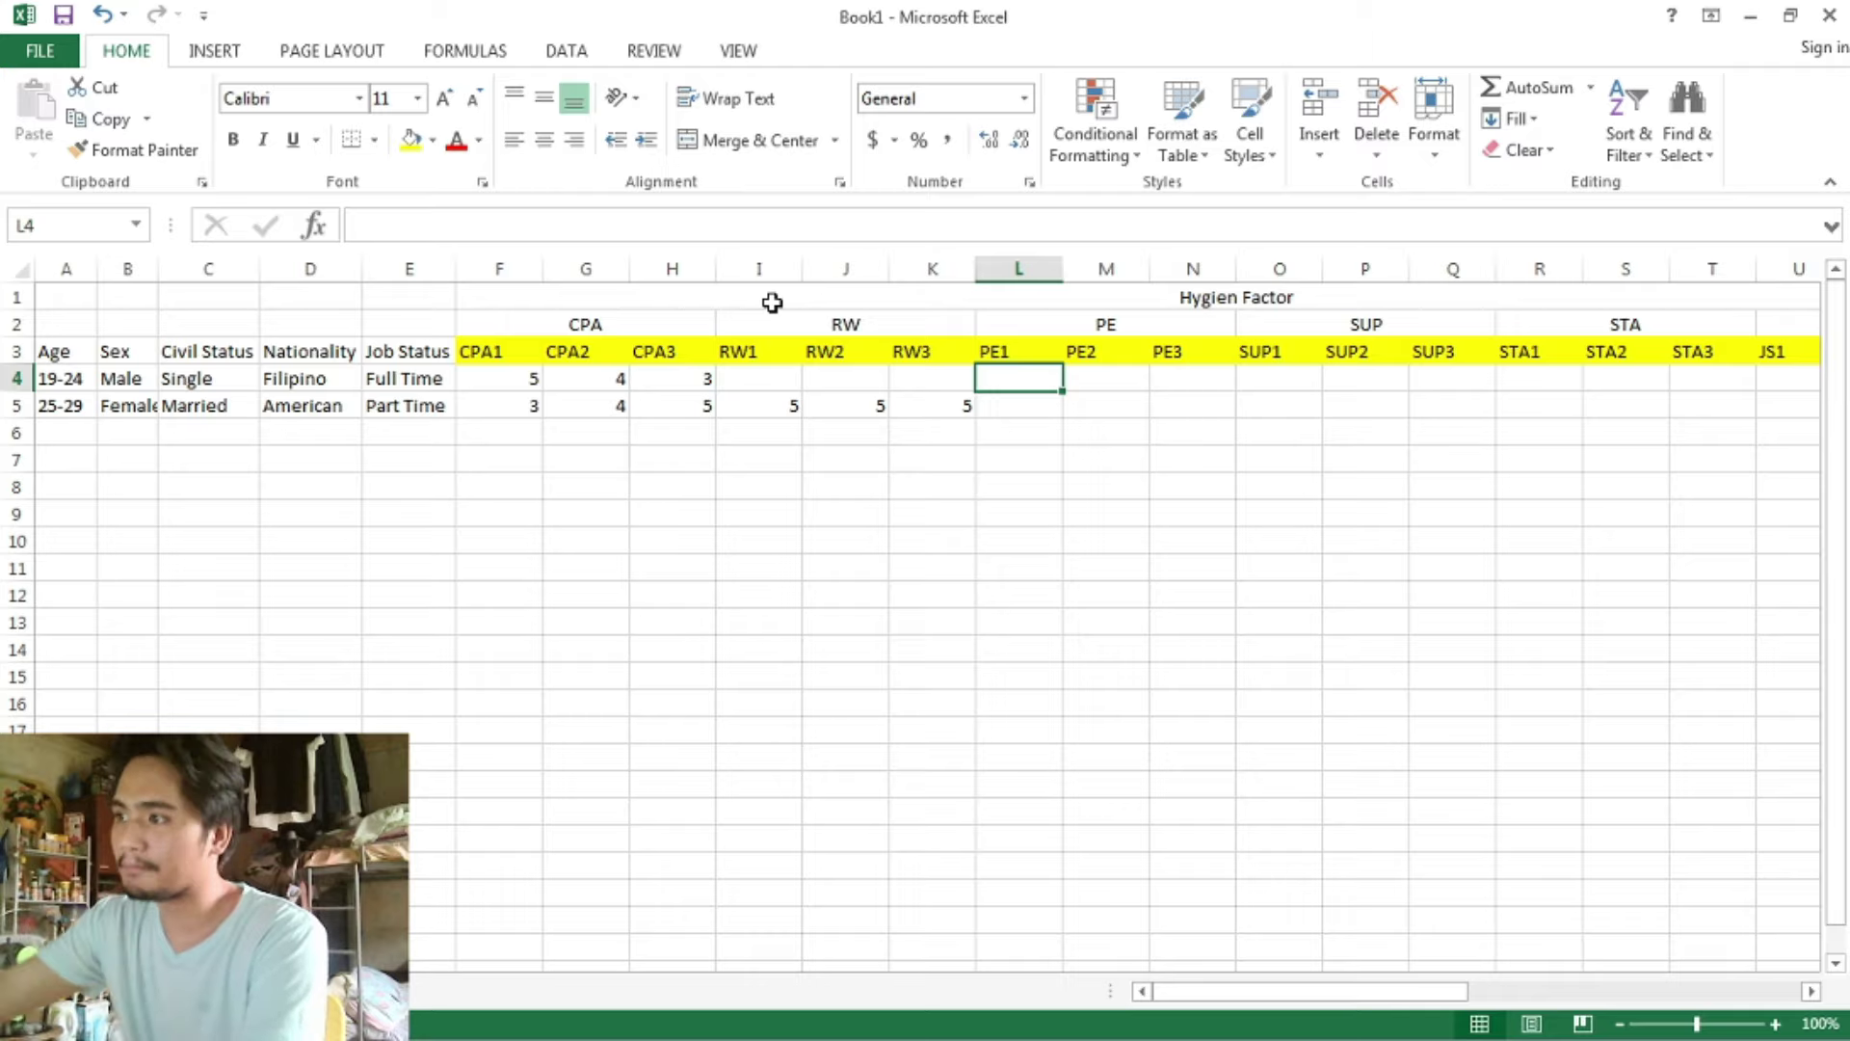
click(232, 431)
drag(58, 382, 1199, 413)
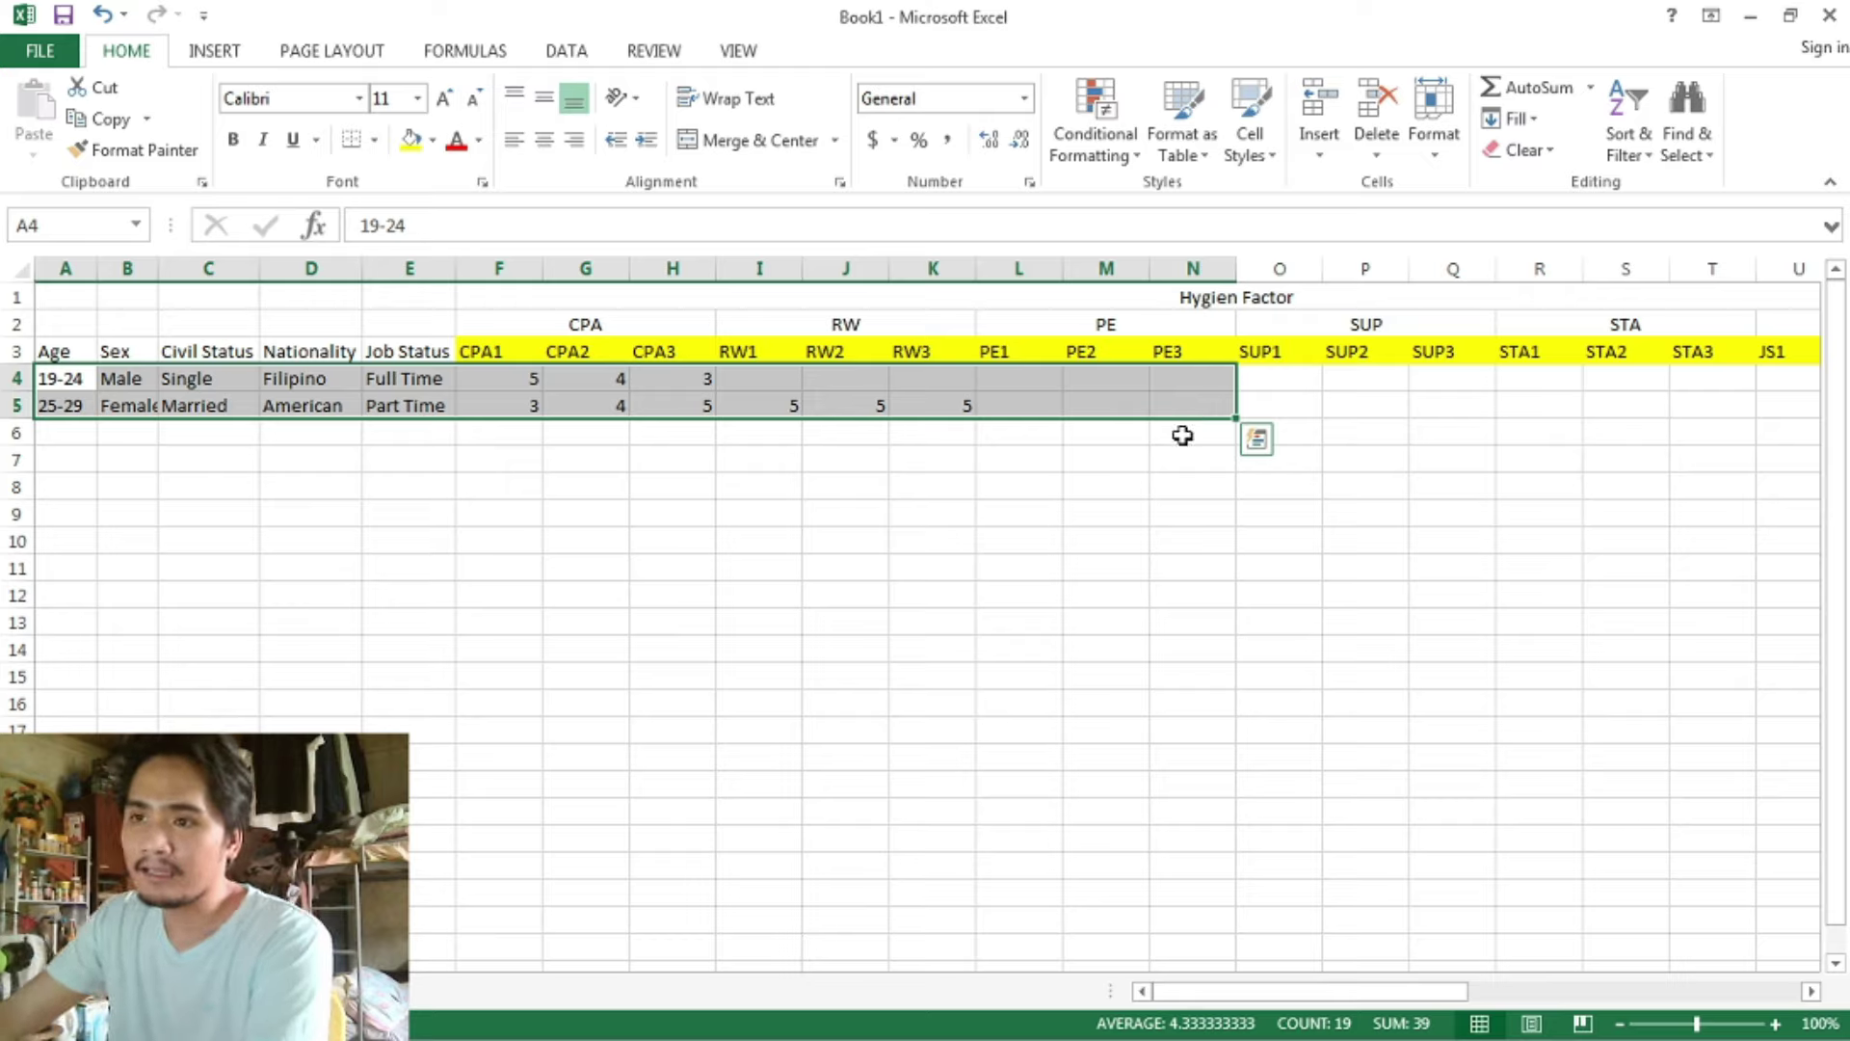
click(109, 396)
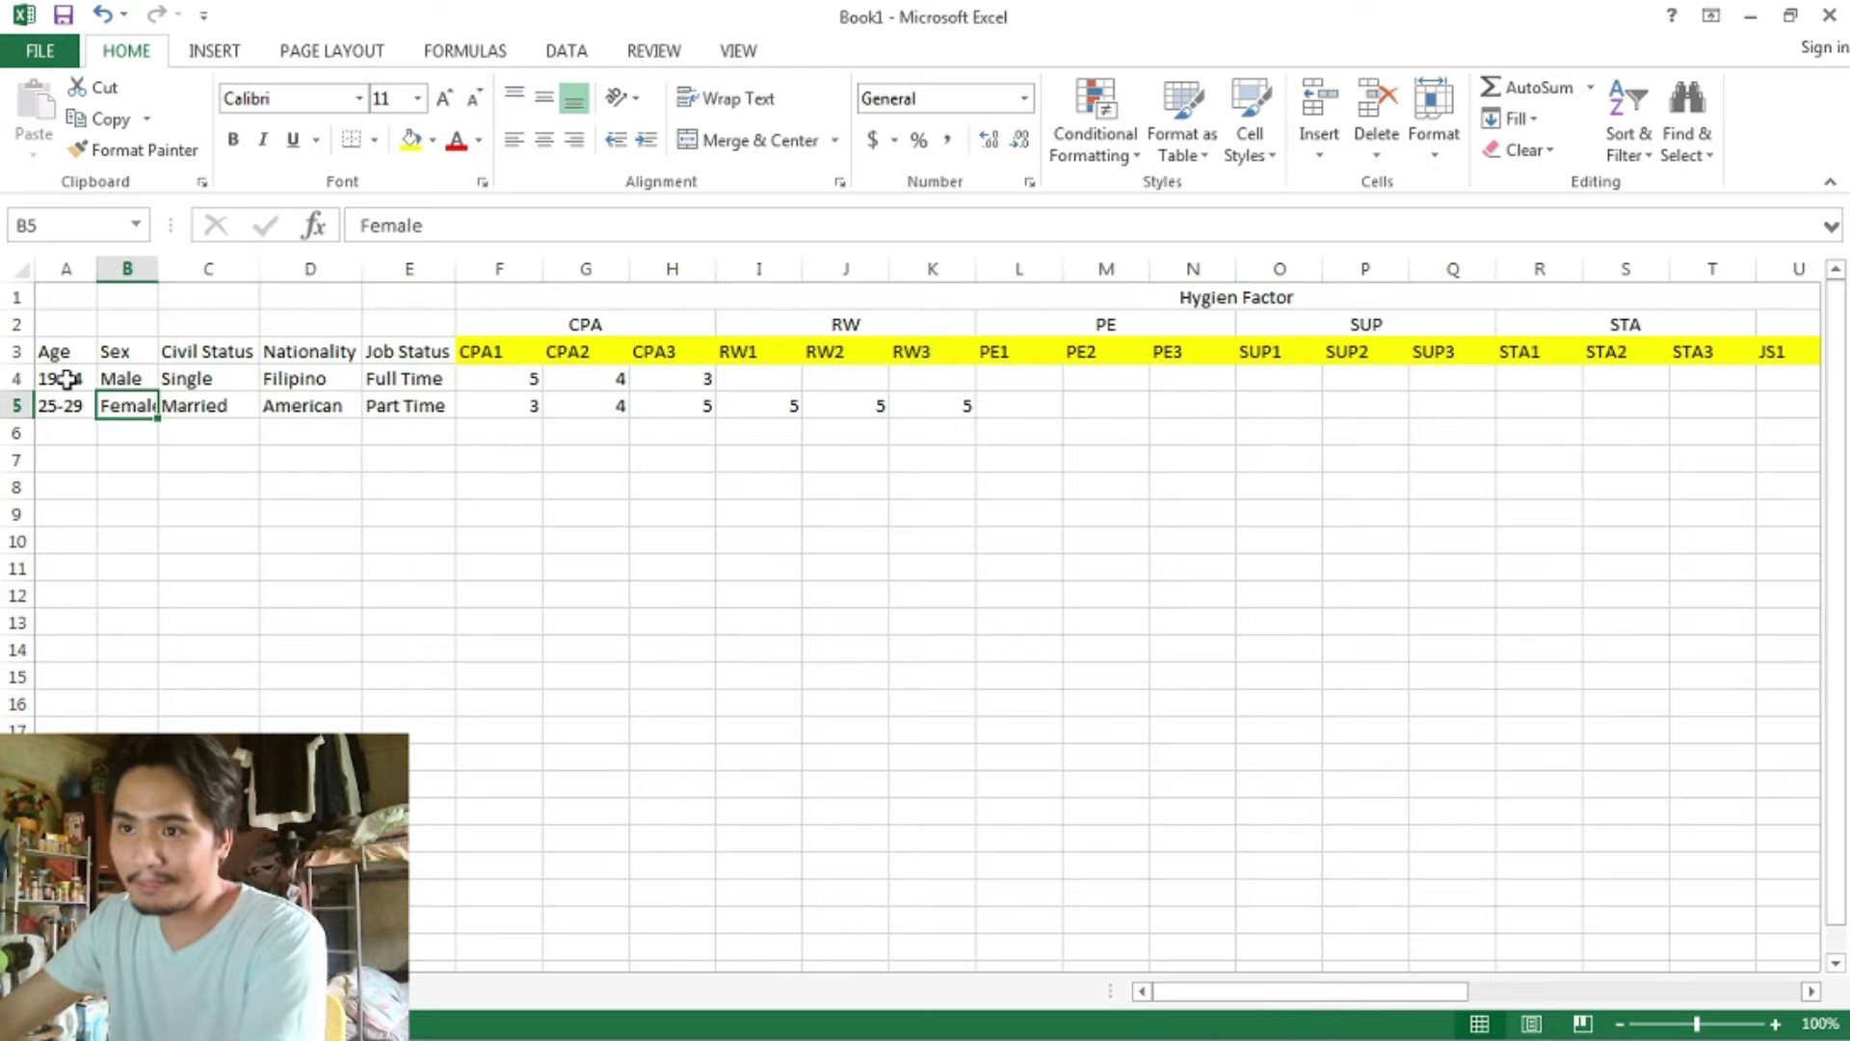
drag(58, 379, 1604, 829)
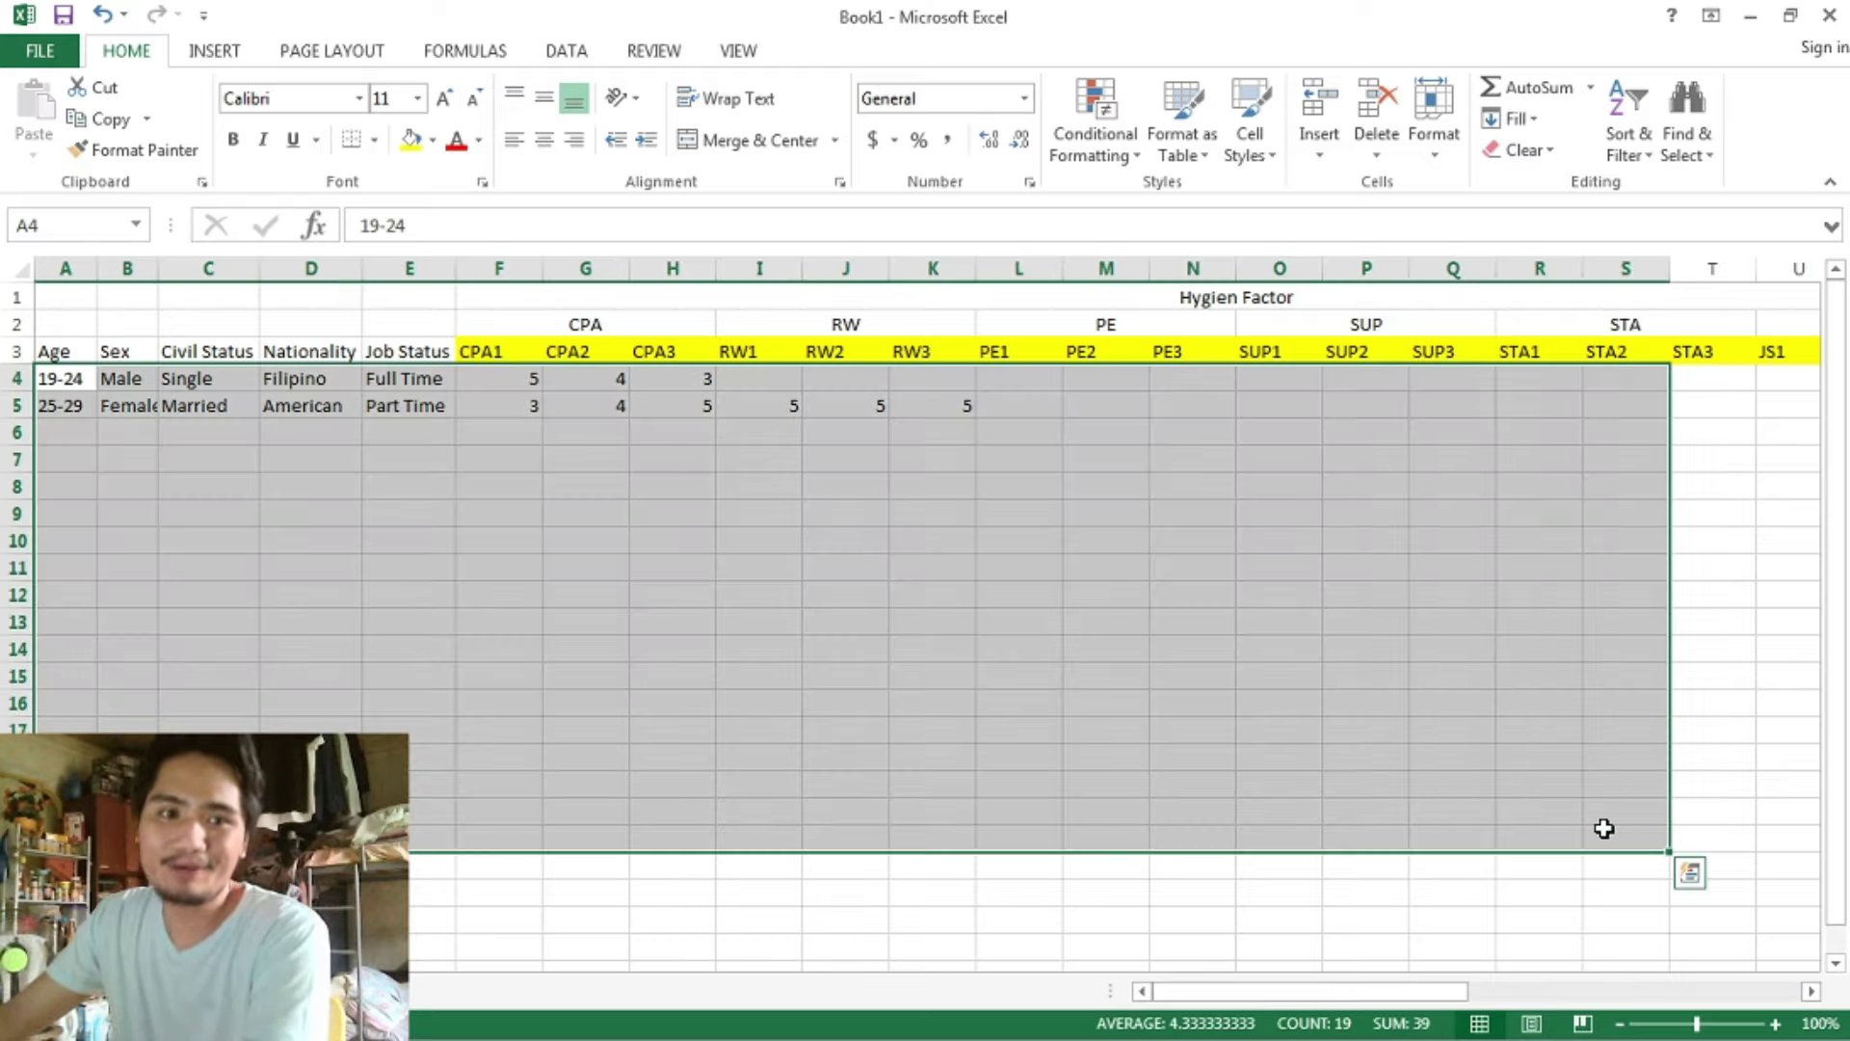